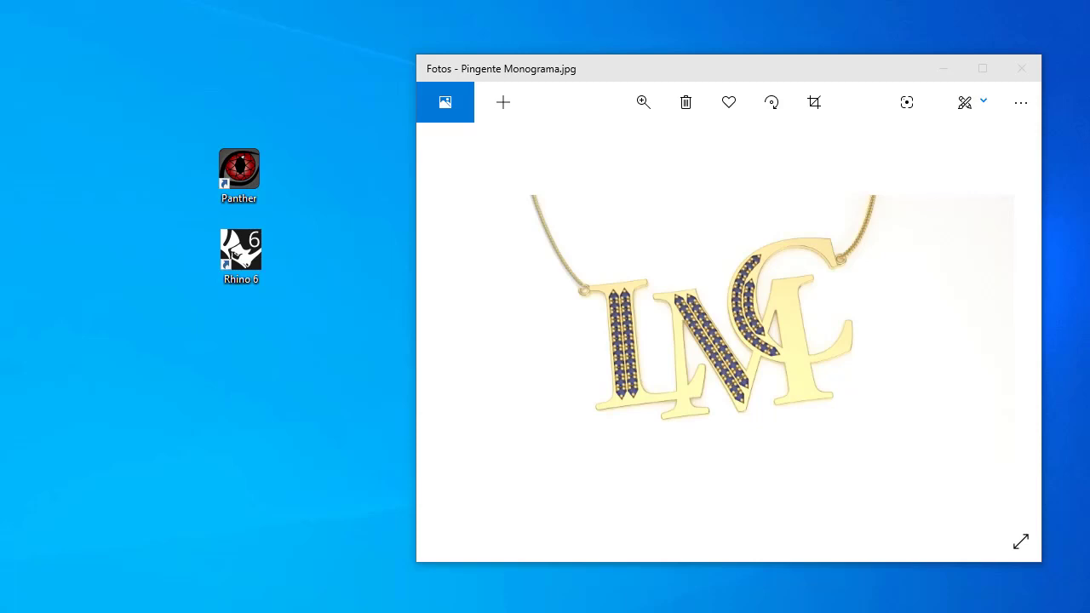
# Switch to the Chrome browser and look through the uploaded videos of the jewellery-making channel on YouTube.
pyautogui.click(244, 182)
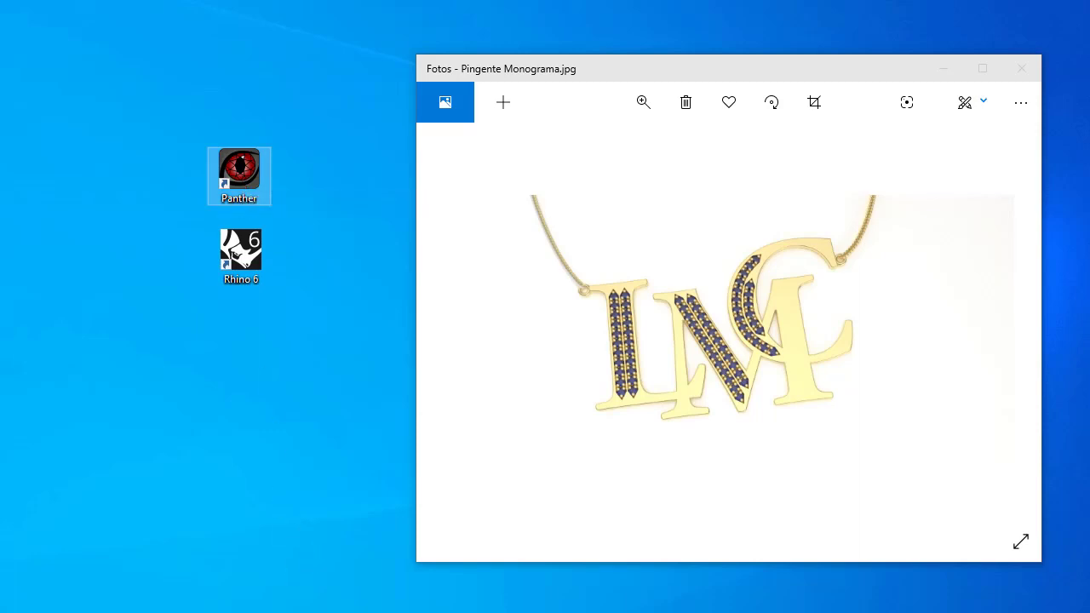
pyautogui.hotkey('alt', 'Tab')
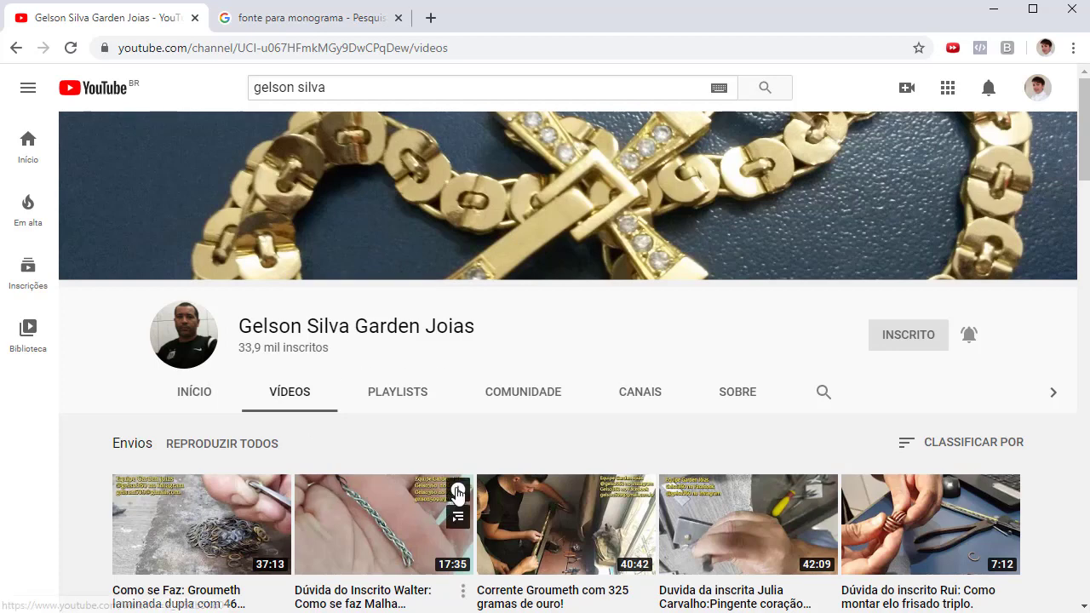
pyautogui.moveTo(647, 490)
pyautogui.scroll(-4, 647, 490)
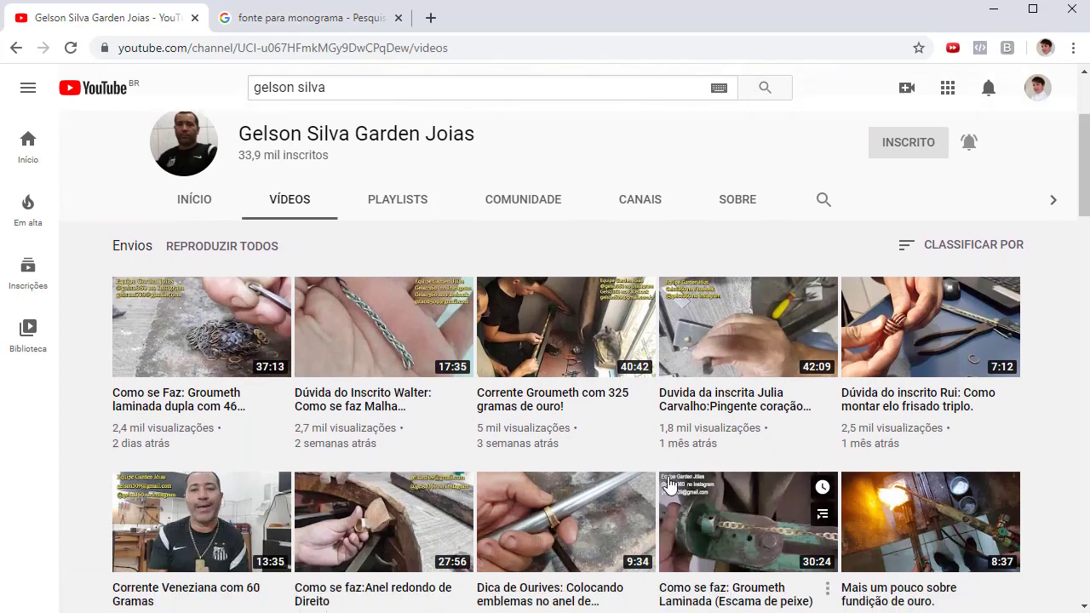
pyautogui.scroll(-4, 663, 474)
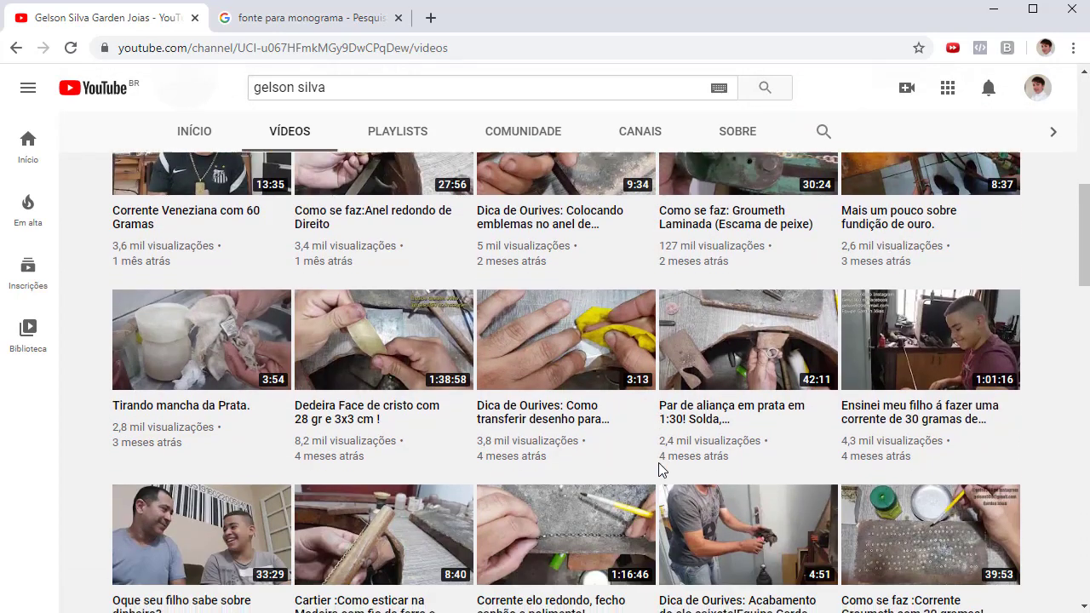
pyautogui.scroll(8, 702, 477)
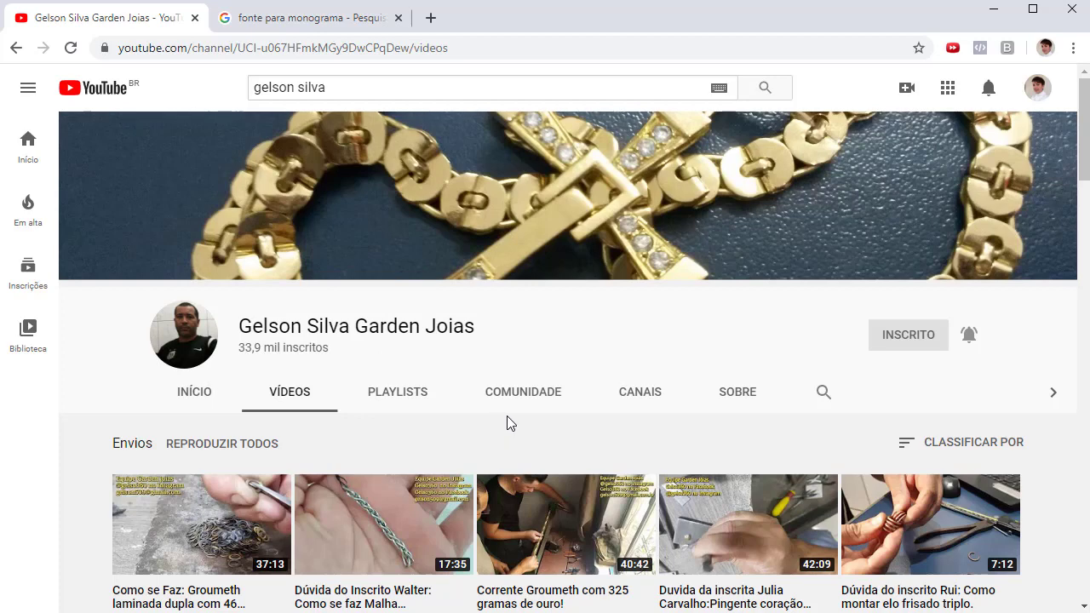
# Look through the Google search results and sample images for "fonte para monograma".
pyautogui.click(281, 18)
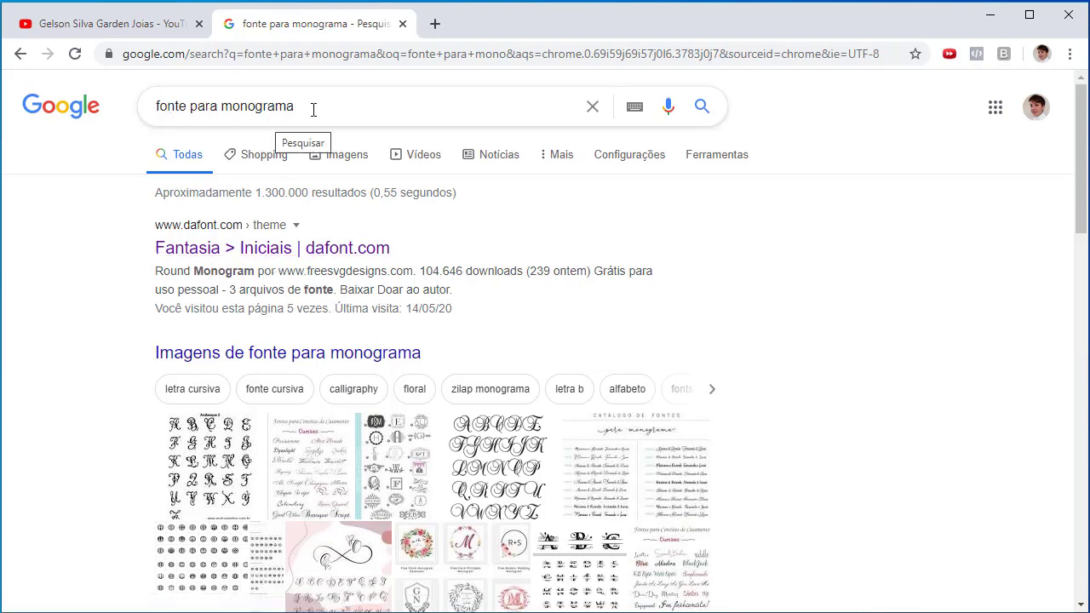
pyautogui.scroll(-4, 351, 269)
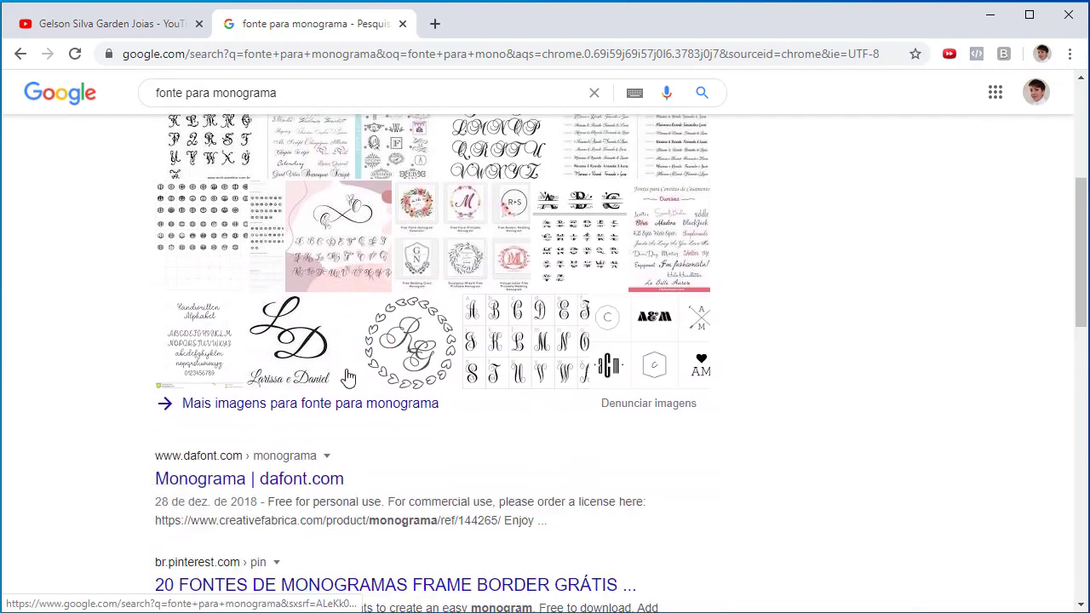
pyautogui.scroll(-2, 347, 378)
pyautogui.scroll(6, 359, 382)
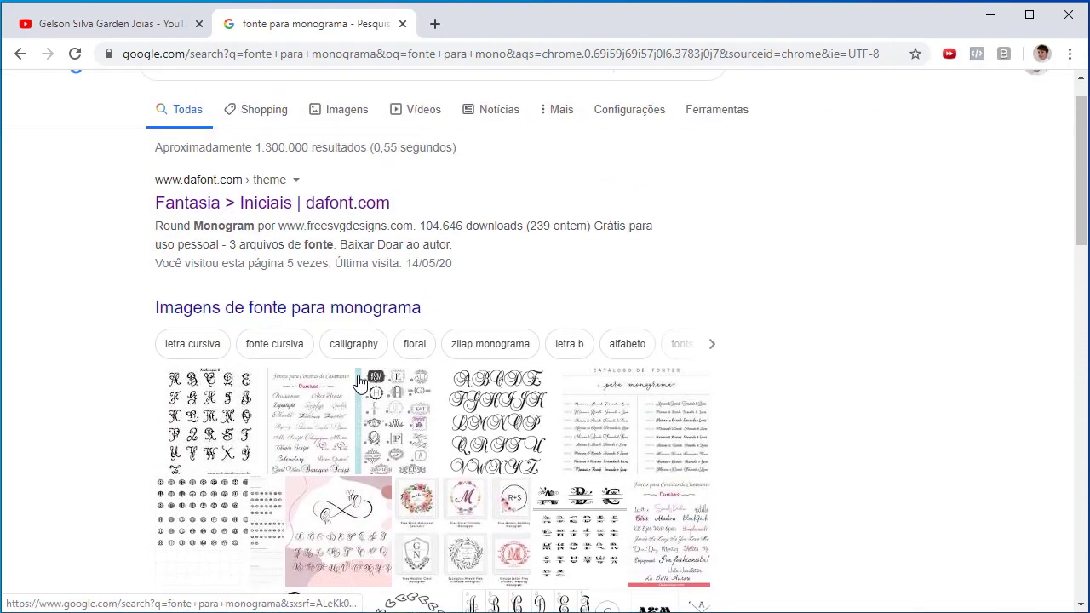
# Open dafont.com's Fantasia > Iniciais page from the search results and examine its monogram fonts and their usage licences.
pyautogui.click(292, 248)
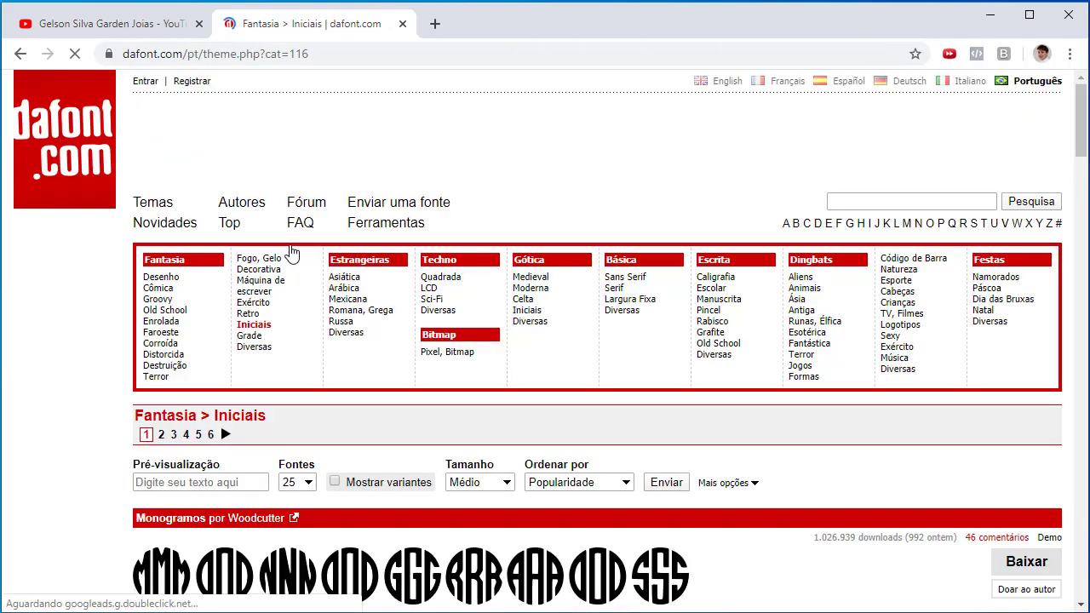
pyautogui.scroll(-1, 450, 426)
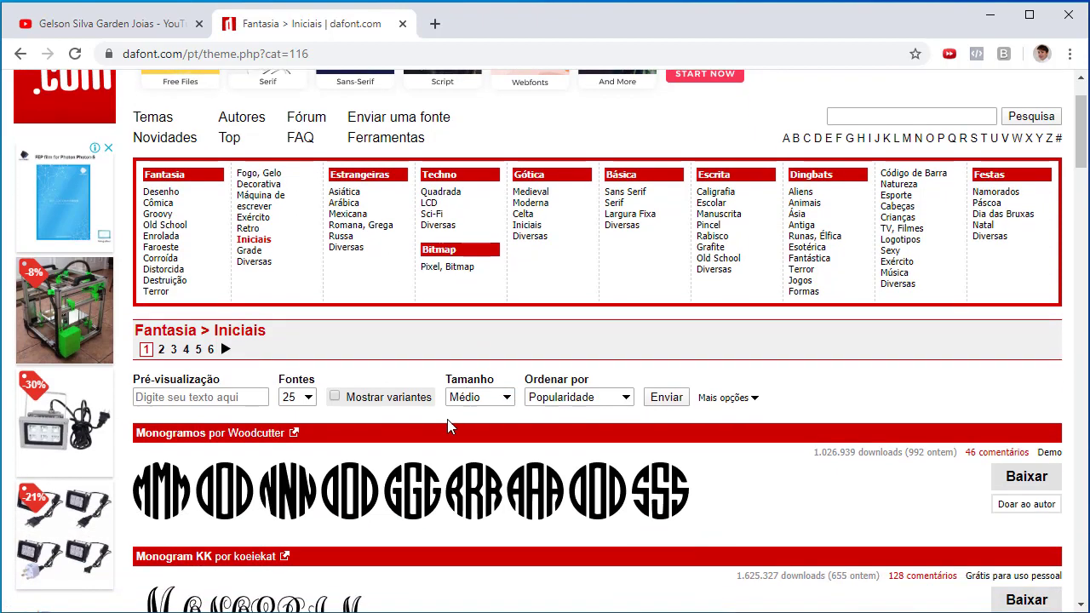
pyautogui.scroll(-4, 450, 425)
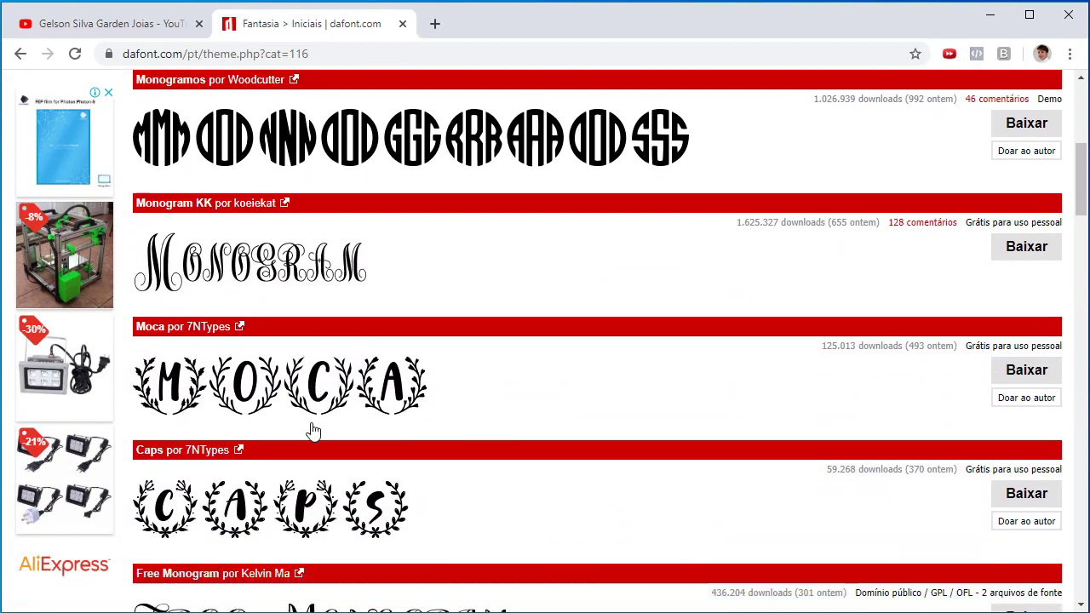
pyautogui.scroll(-3, 313, 432)
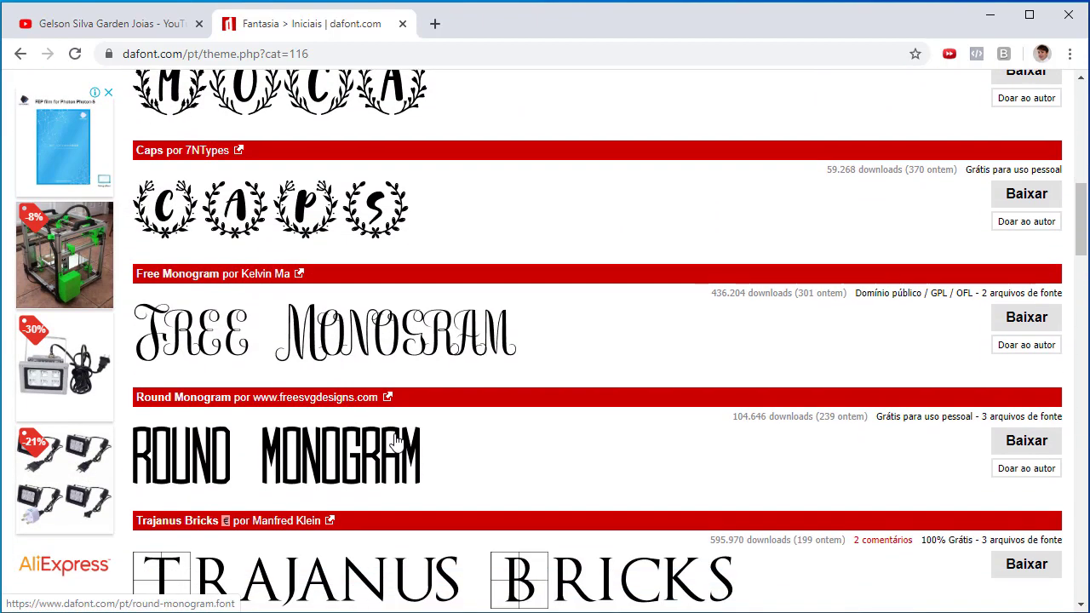
pyautogui.scroll(-1, 397, 439)
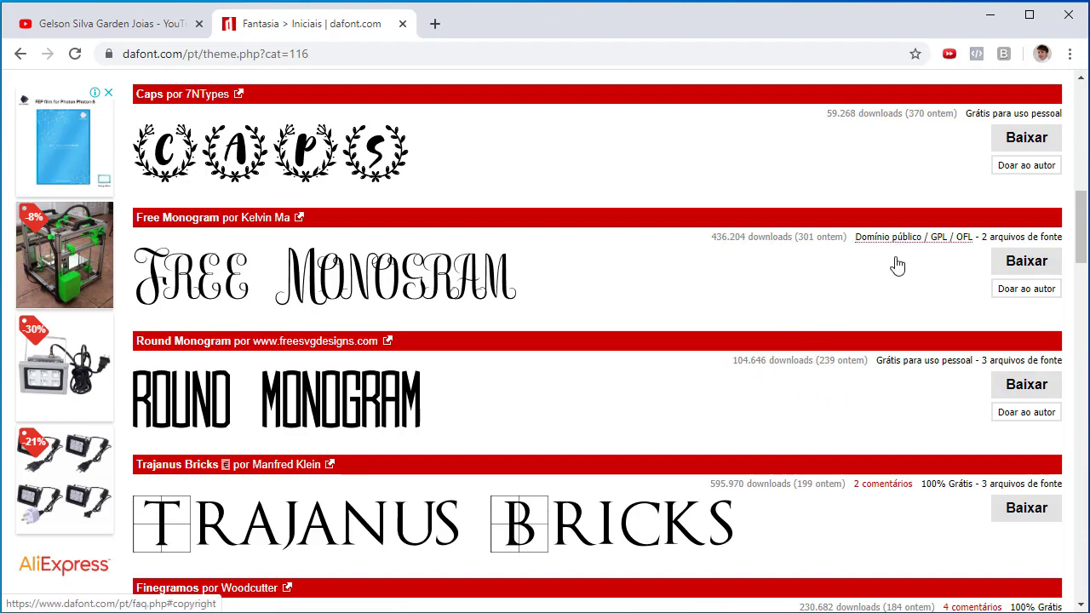
pyautogui.scroll(2, 761, 344)
pyautogui.scroll(1, 851, 336)
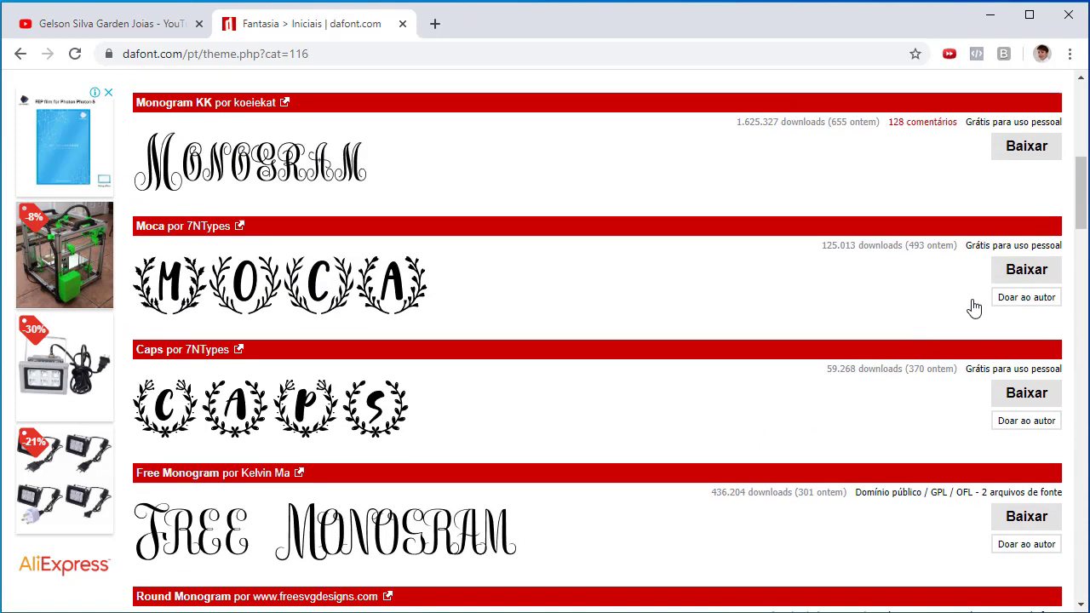
pyautogui.scroll(1, 917, 209)
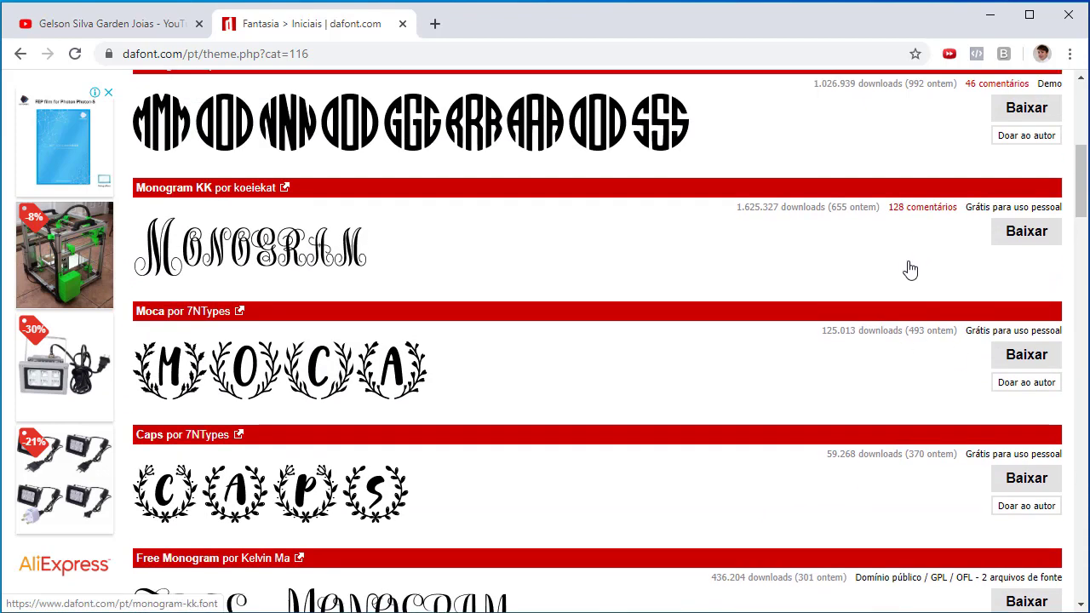
pyautogui.scroll(4, 908, 270)
pyautogui.scroll(2, 848, 298)
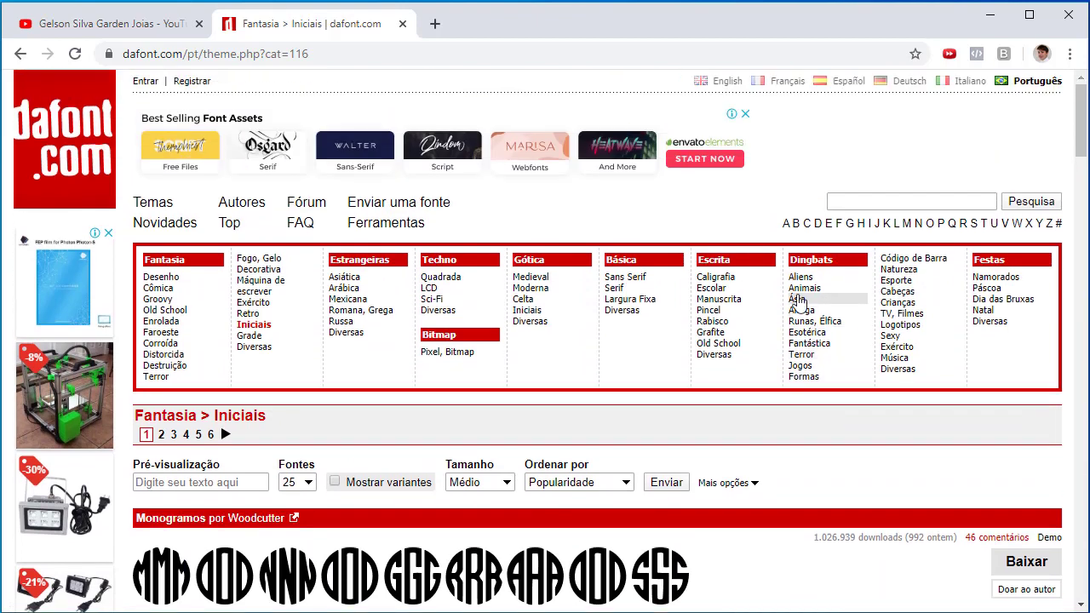
# Return to the Google results, search for "google fontes" and open the Google Fonts website.
pyautogui.click(19, 55)
pyautogui.moveTo(318, 107); pyautogui.dragTo(117, 114)
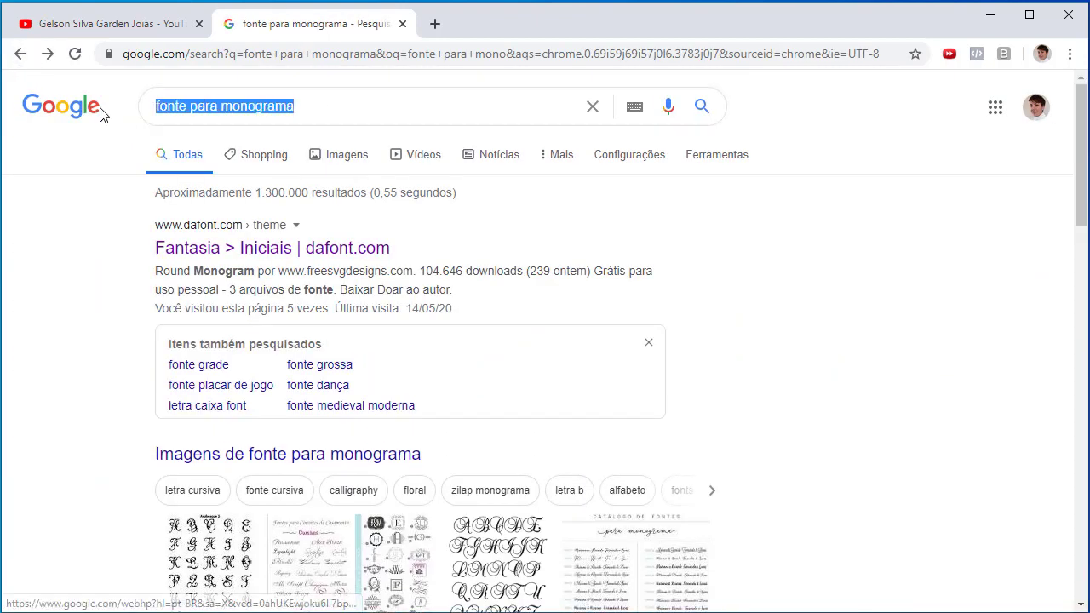
pyautogui.write('goo')
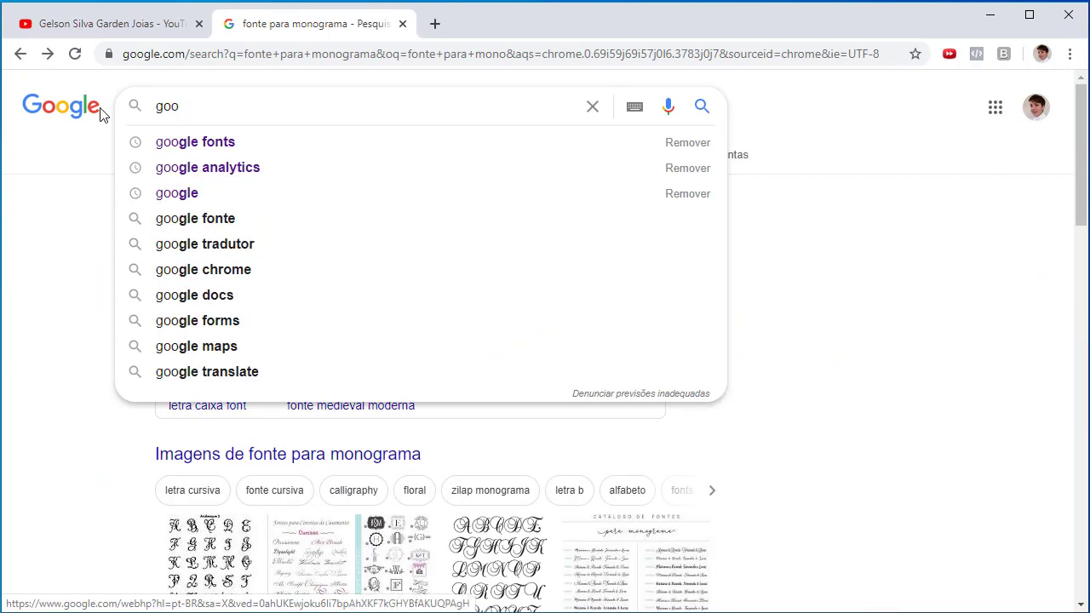
pyautogui.write('gle fom')
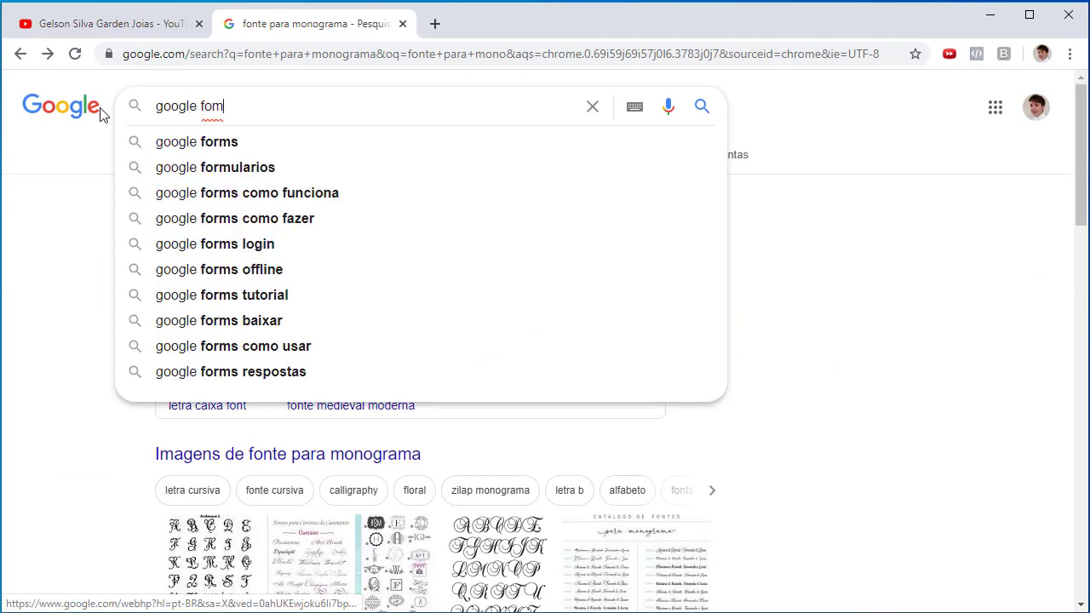
pyautogui.press('BackSpace')
pyautogui.write('ntes')
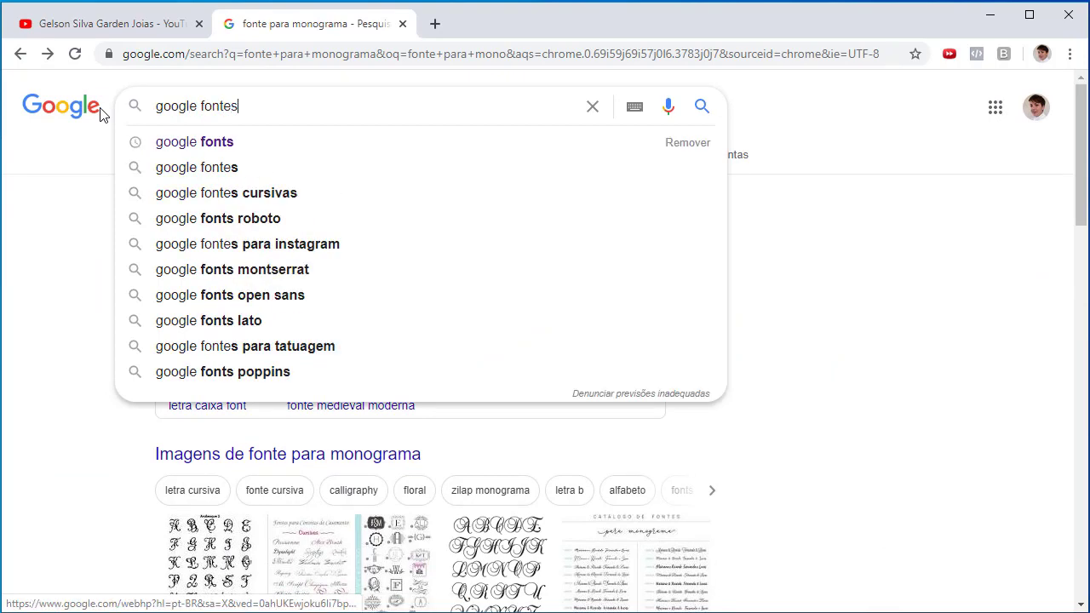
pyautogui.press('Return')
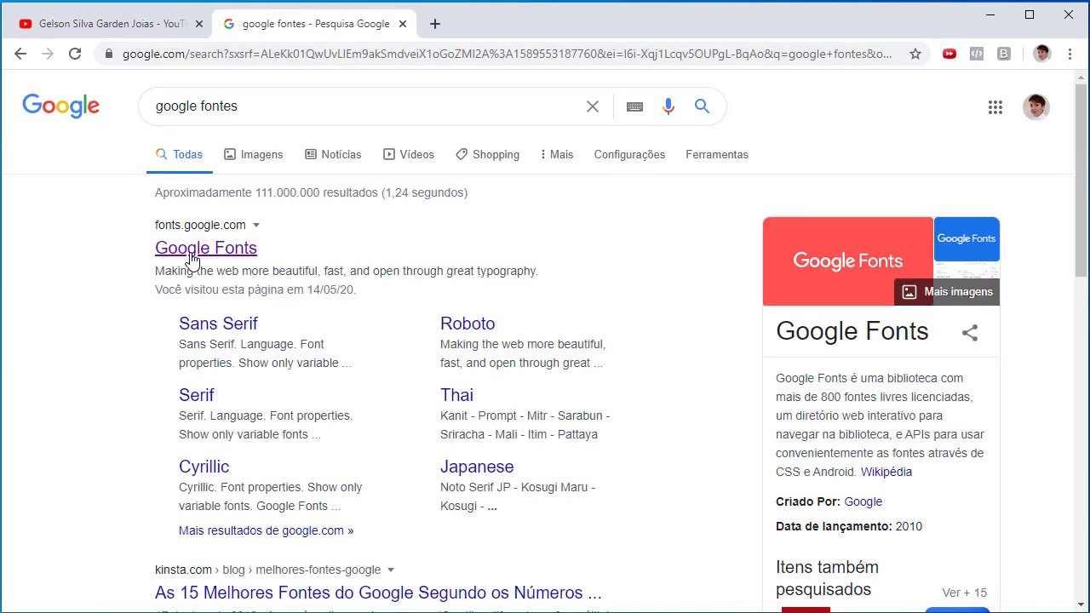
pyautogui.click(193, 250)
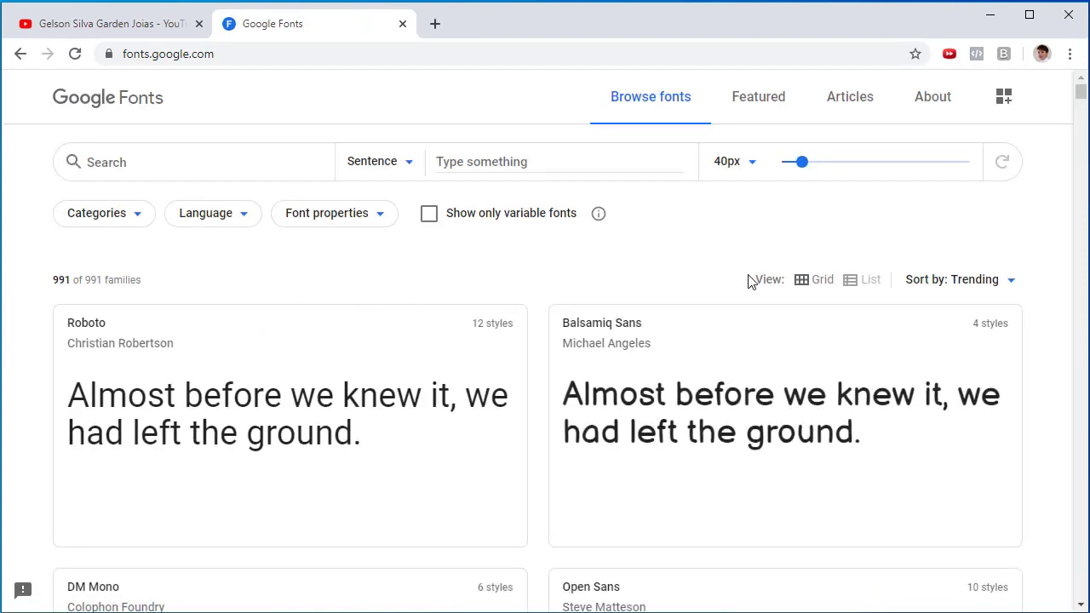
# Look through the font family previews and their style counts on Google Fonts.
pyautogui.scroll(-3, 437, 313)
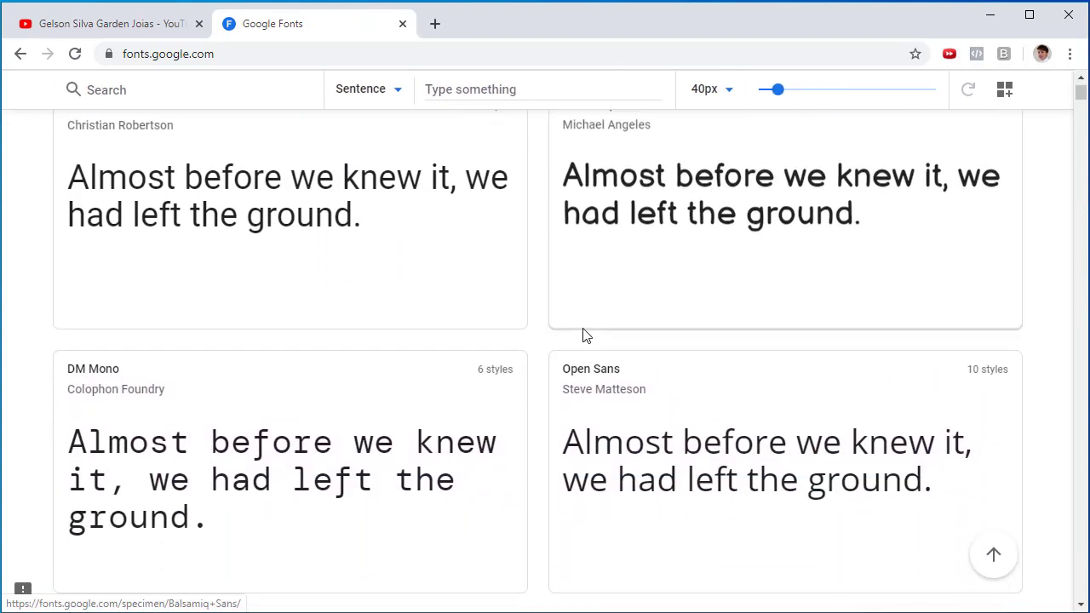
pyautogui.scroll(-2, 611, 341)
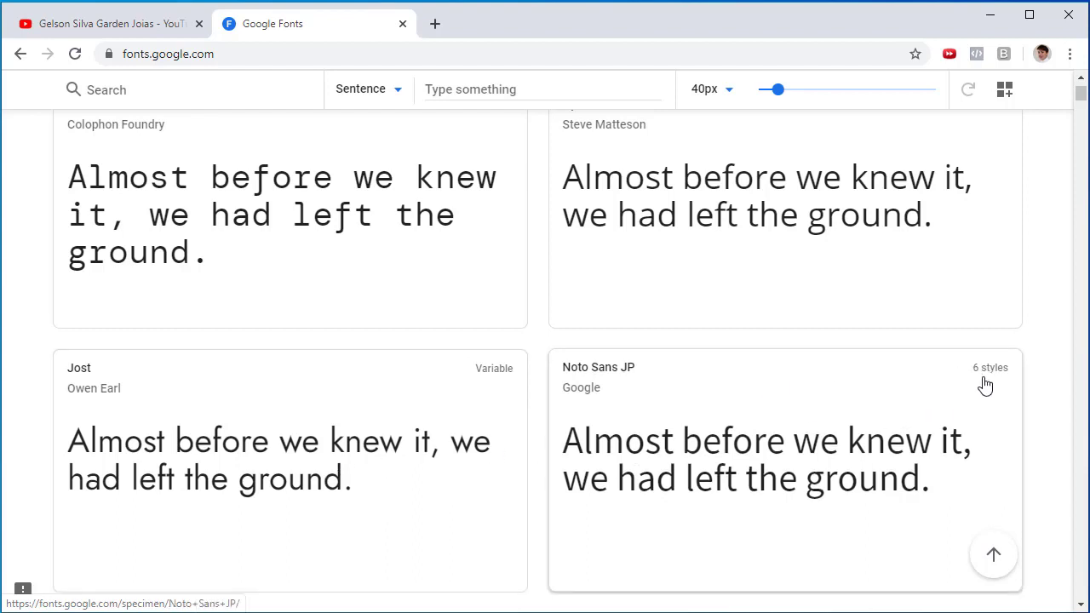
pyautogui.scroll(1, 978, 379)
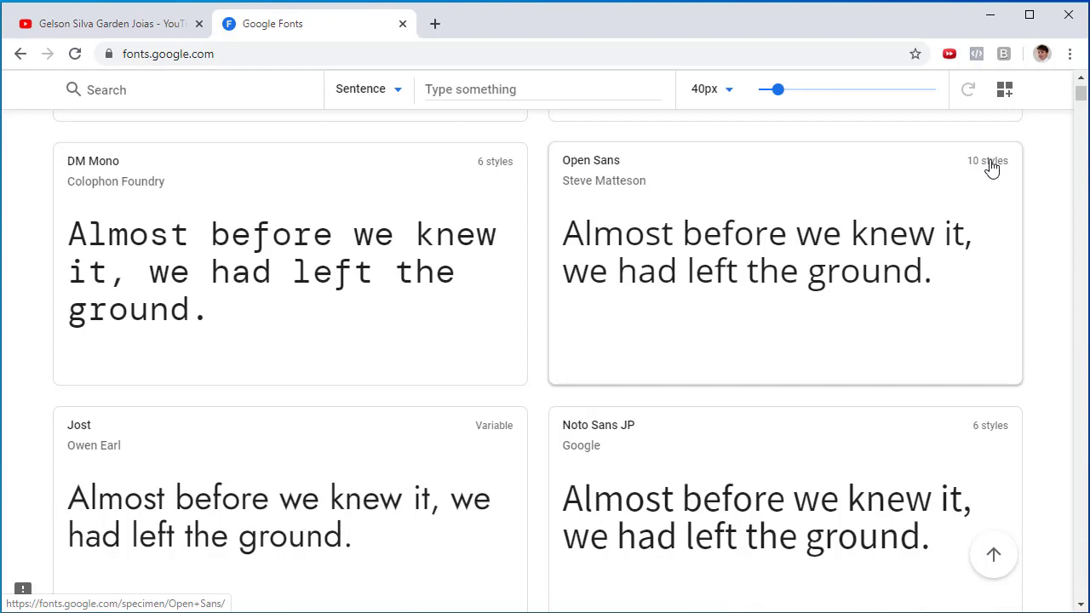
pyautogui.scroll(2, 331, 348)
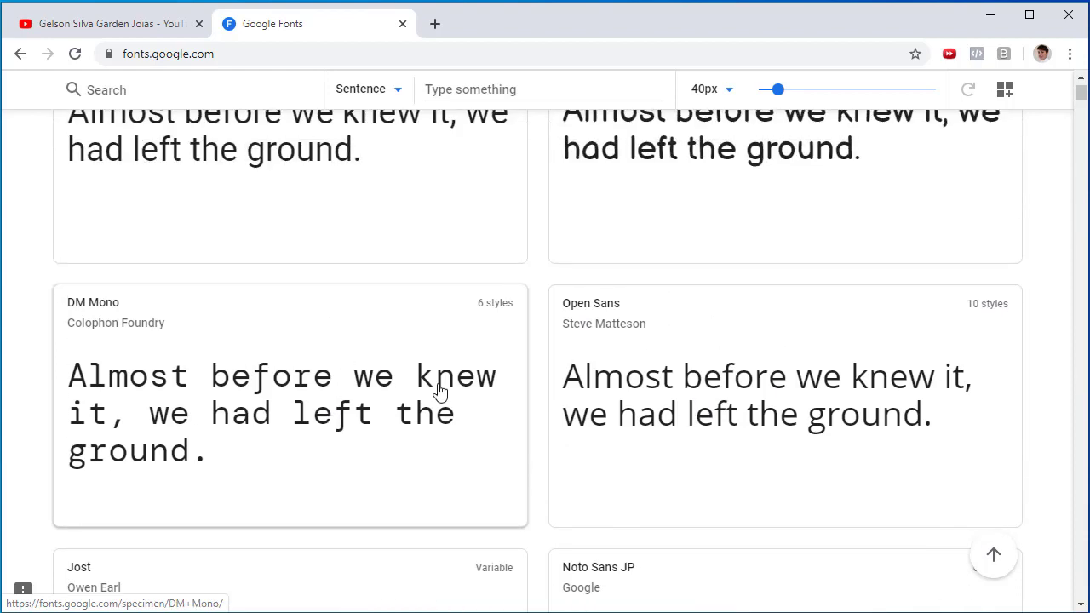
pyautogui.scroll(4, 421, 351)
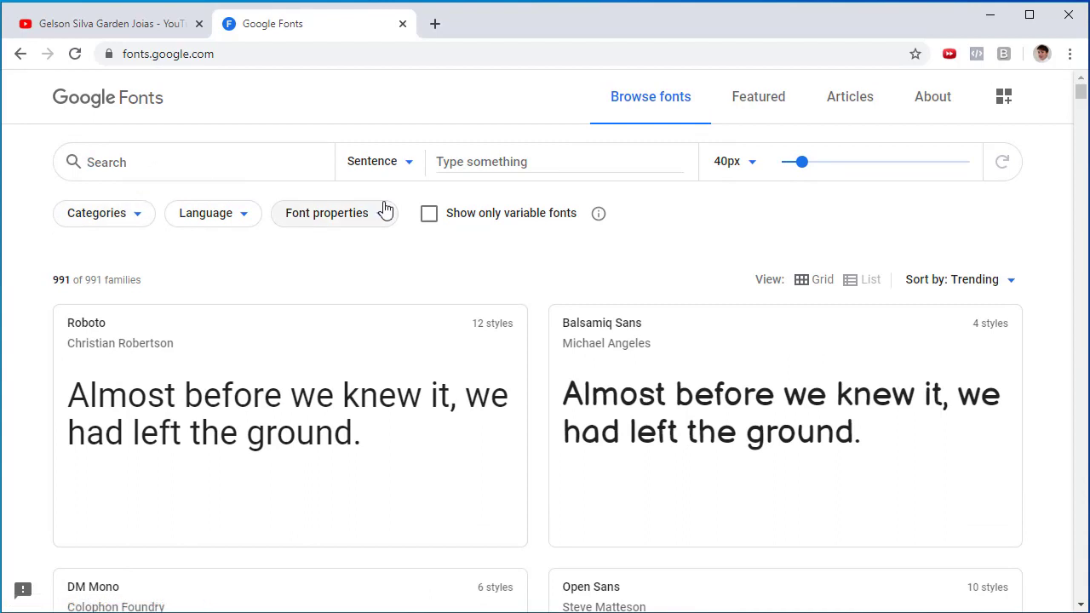
# Search the font library for "libre" and open the styles of the Libre Baskerville family.
pyautogui.write('libre')
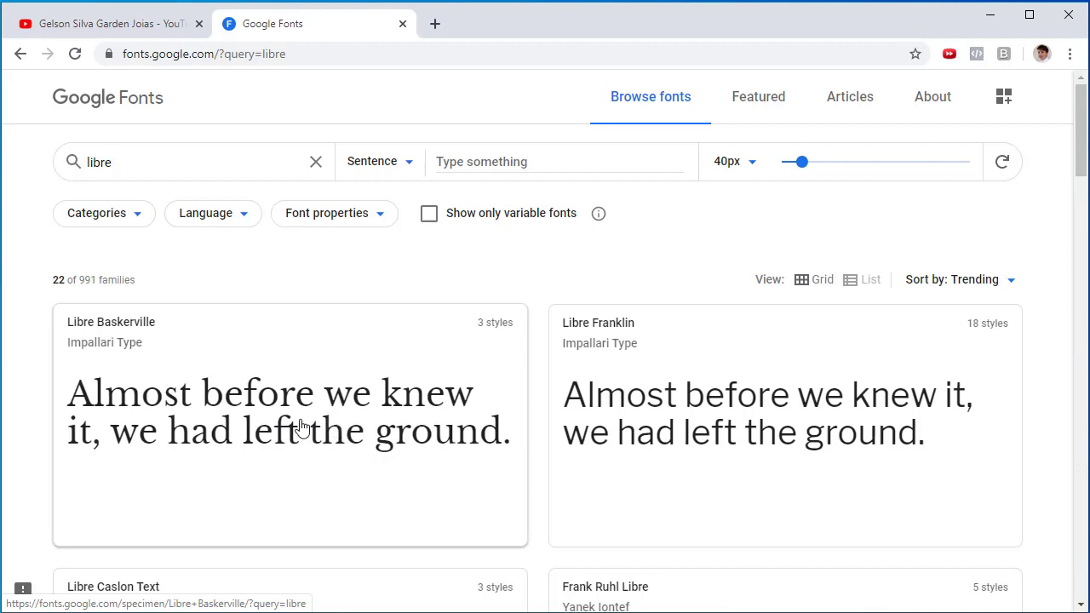
pyautogui.click(240, 406)
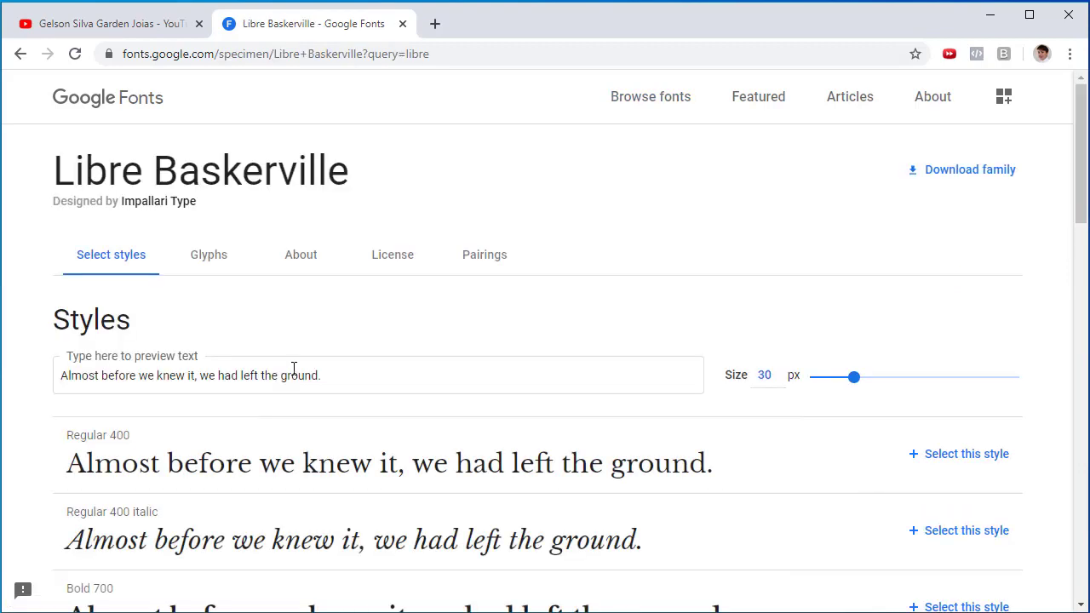
pyautogui.scroll(-1, 294, 368)
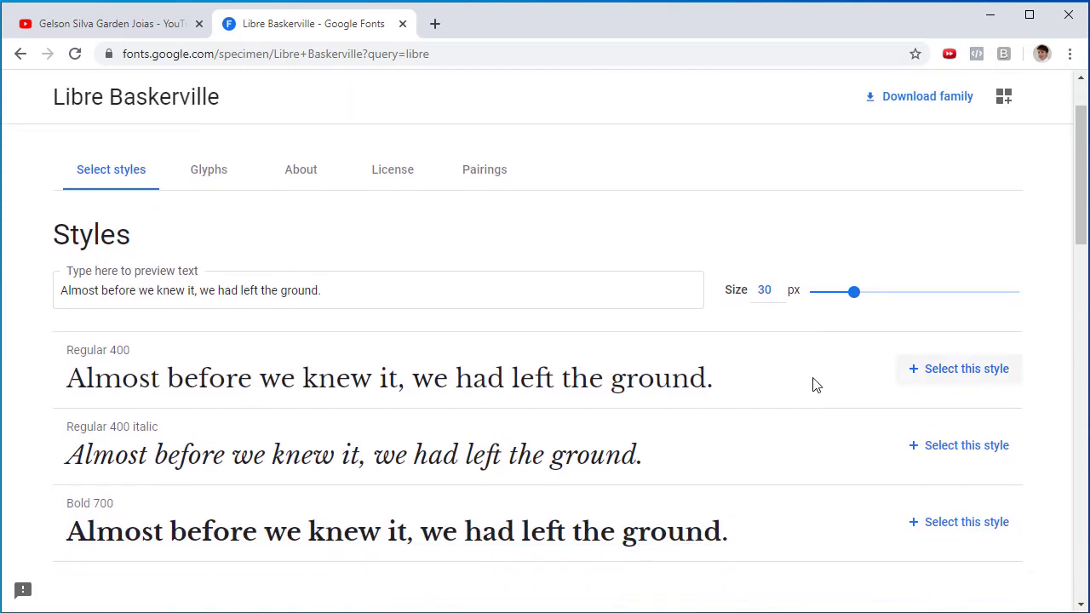
pyautogui.scroll(-1, 170, 494)
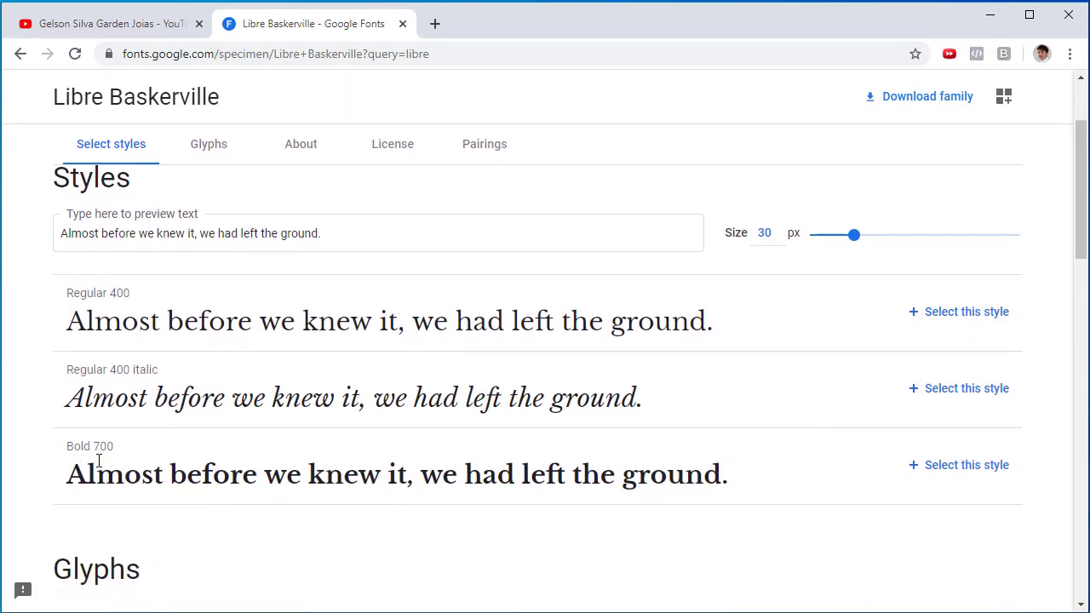
# Select the Regular 400, Regular 400 italic and Bold 700 styles of Libre Baskerville, then download the family and open the downloaded ZIP's options.
pyautogui.click(957, 474)
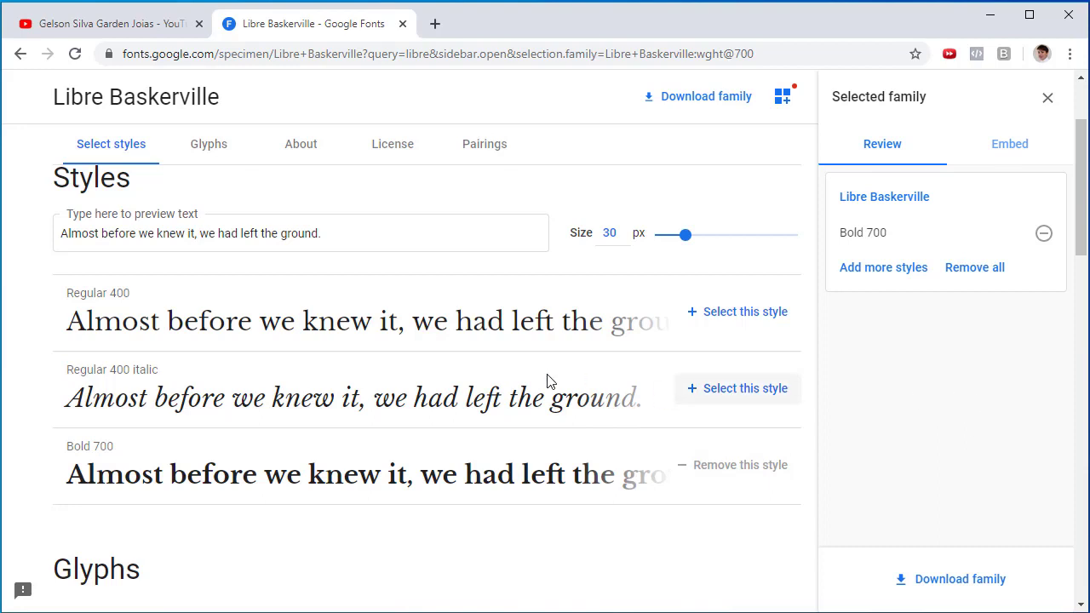
pyautogui.click(738, 326)
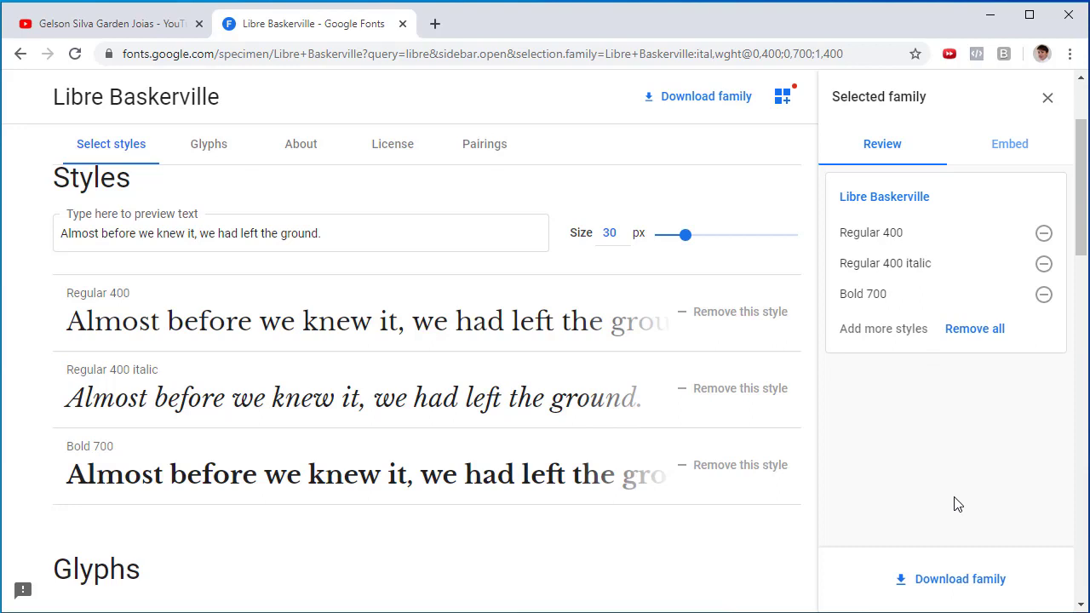
pyautogui.click(942, 579)
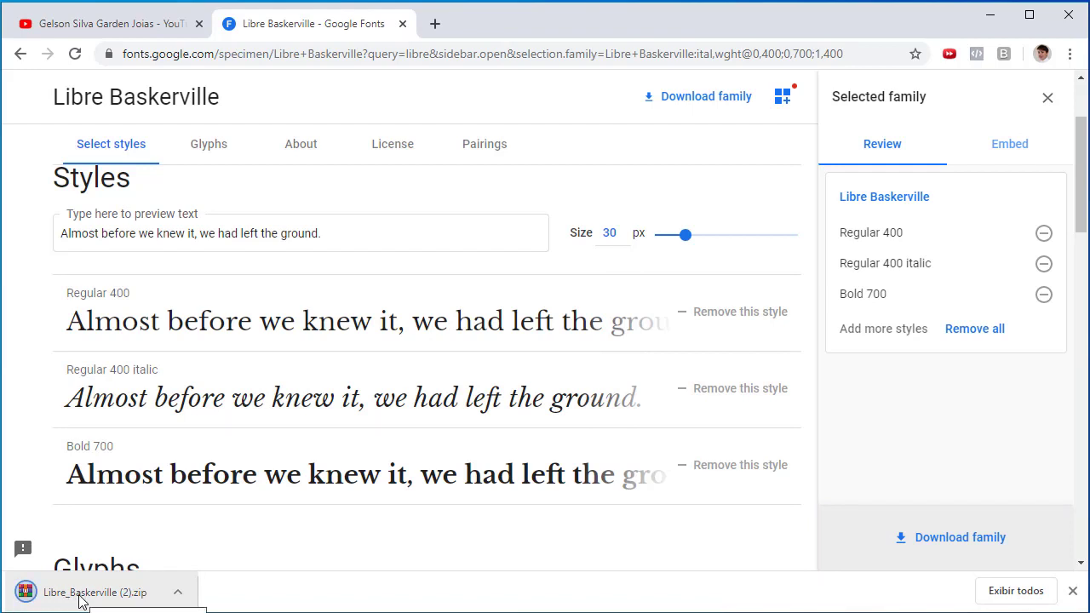
pyautogui.click(179, 595)
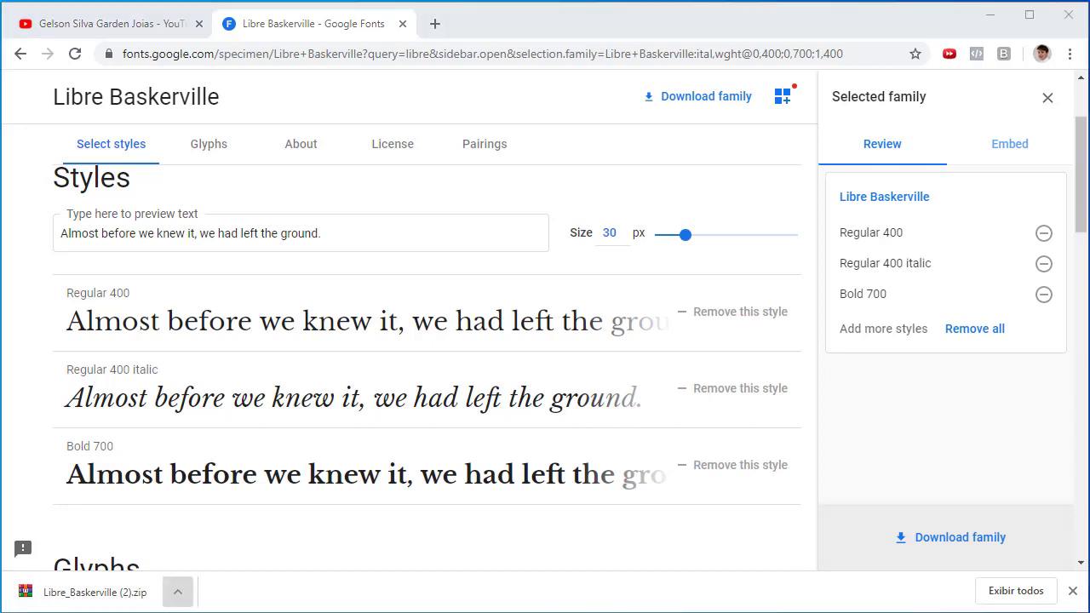
# Shorten the browser window enough to reach the ZIP's options and show Libre_Baskerville (2).zip in its download folder.
pyautogui.moveTo(412, 609); pyautogui.dragTo(420, 533)
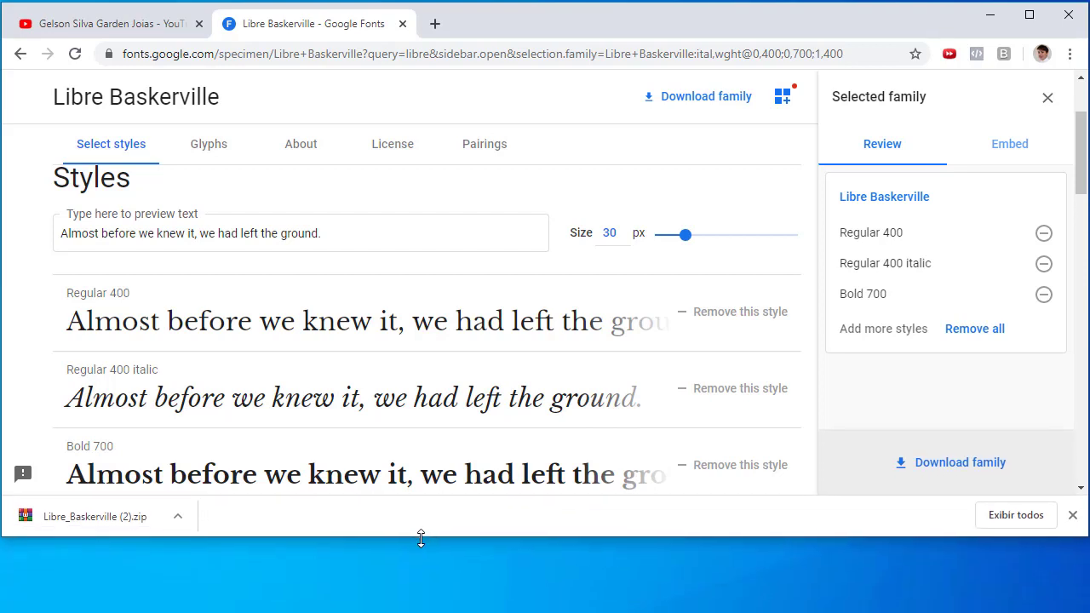
pyautogui.click(179, 518)
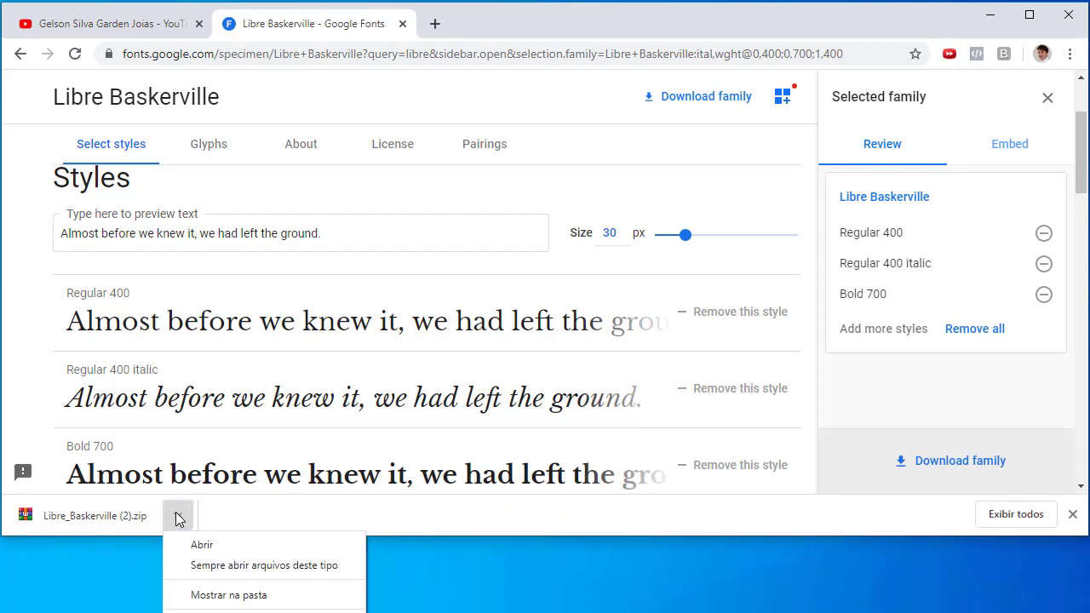
pyautogui.click(223, 595)
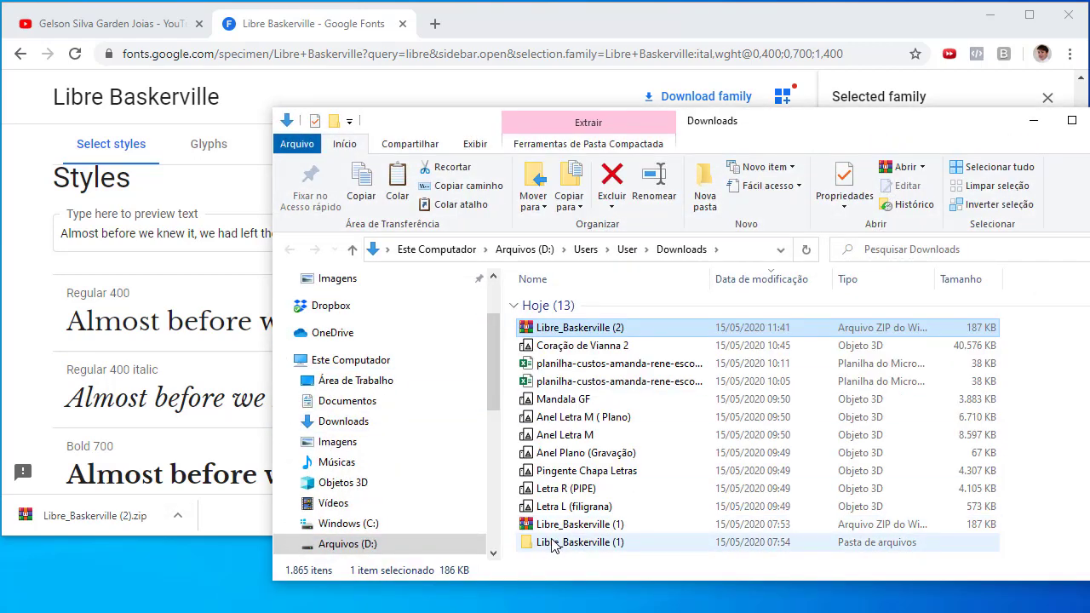
# Extract the Libre_Baskerville (2) archive into its own folder and open the extracted folder.
pyautogui.rightClick(528, 331)
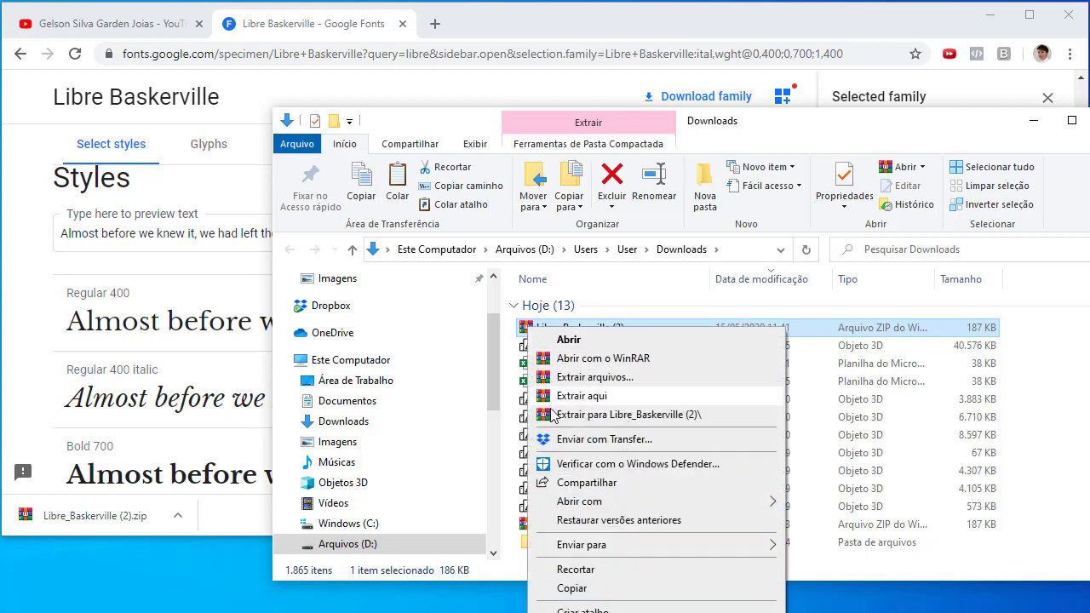
pyautogui.click(613, 415)
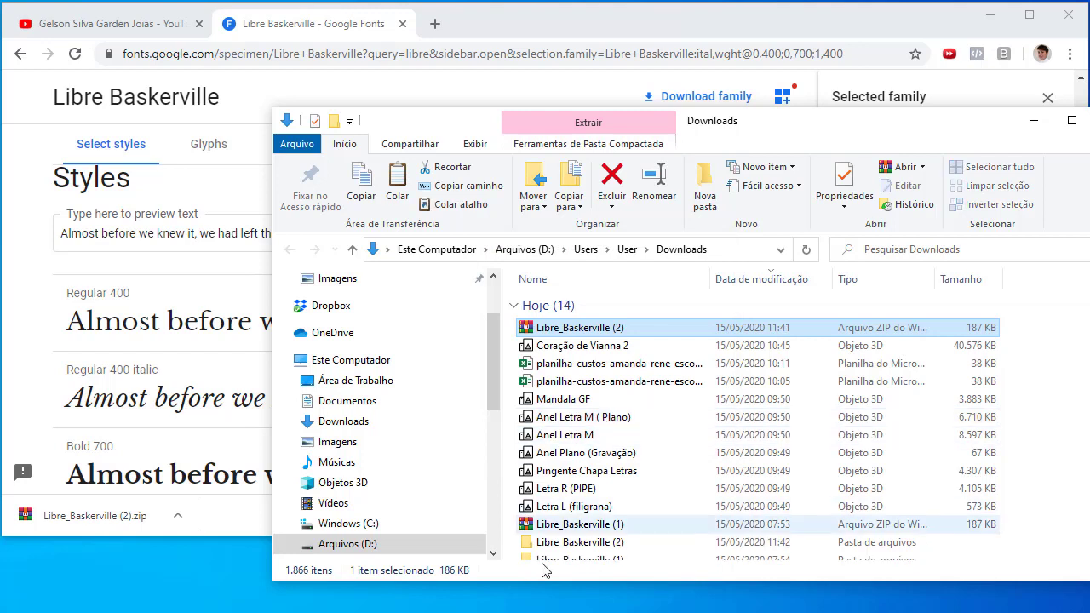
pyautogui.scroll(-1, 539, 528)
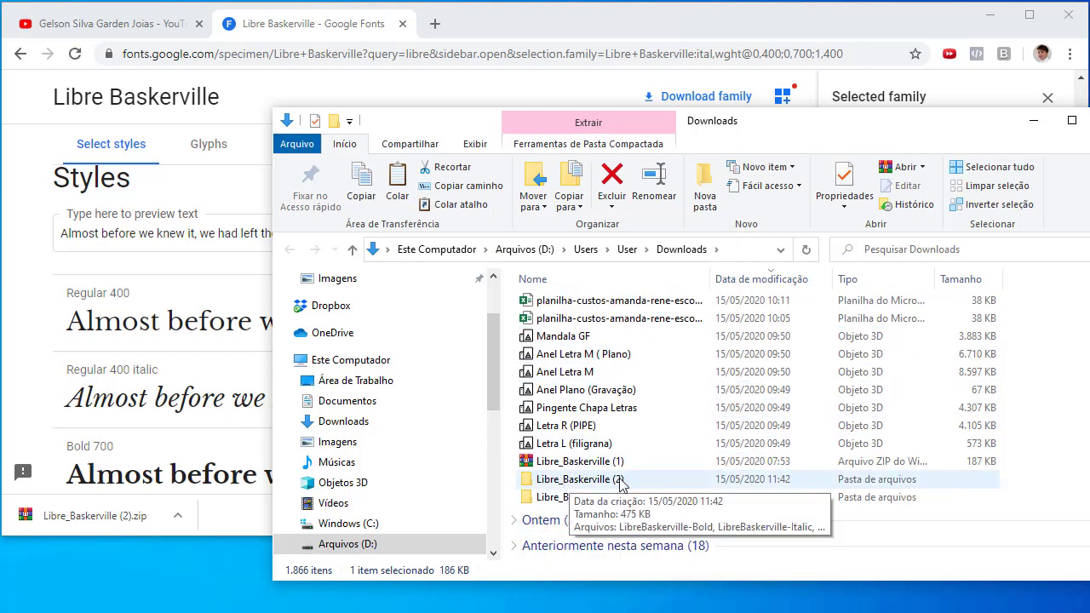
pyautogui.doubleClick(548, 480)
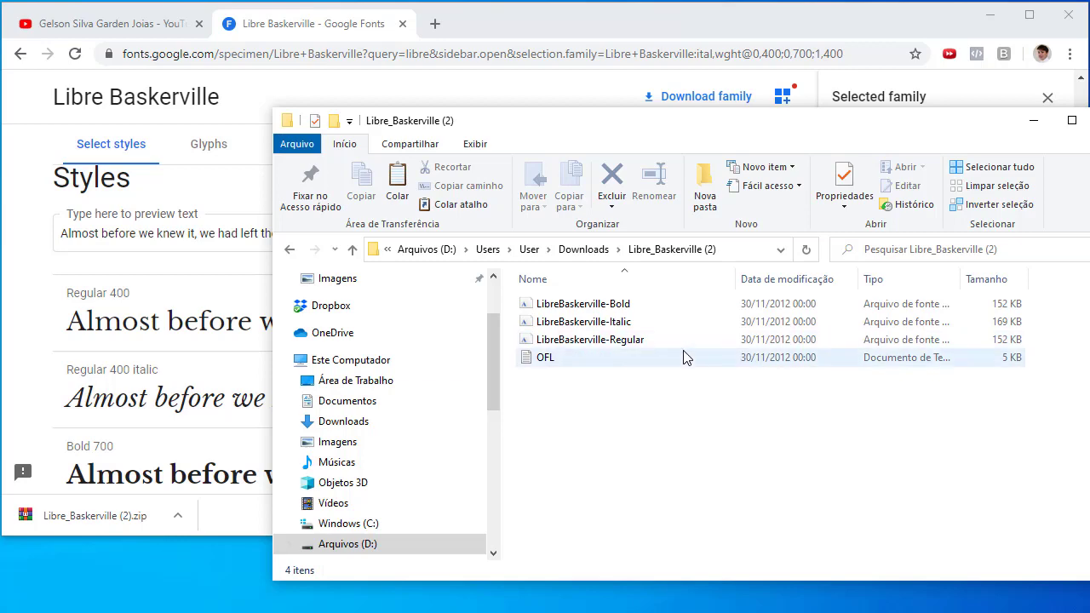
# Install the LibreBaskerville-Bold font, replacing the installed version, and close the folder window.
pyautogui.rightClick(535, 309)
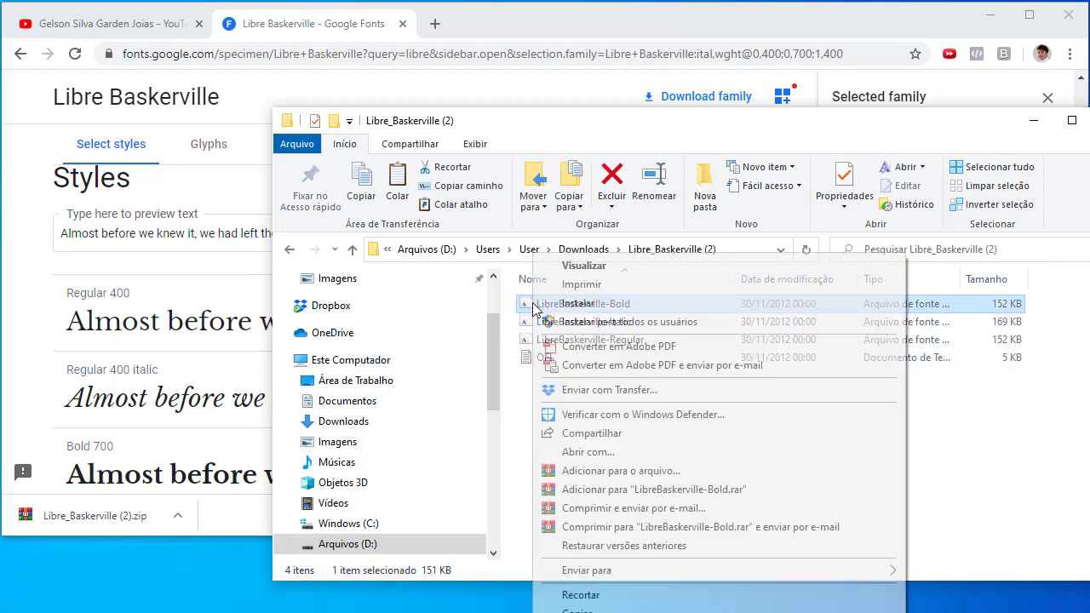
pyautogui.click(586, 305)
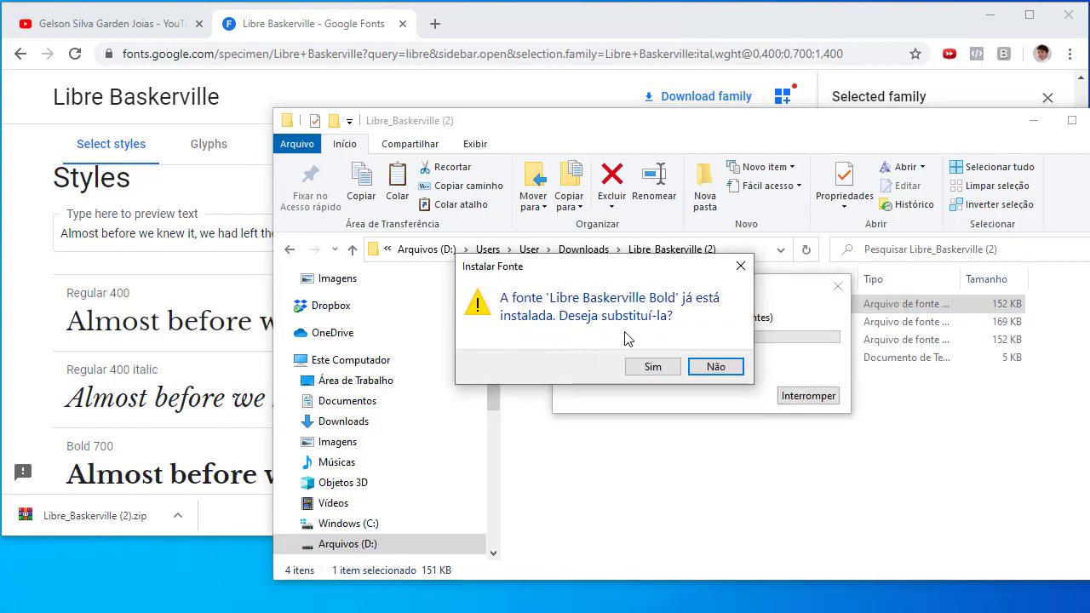
pyautogui.click(654, 367)
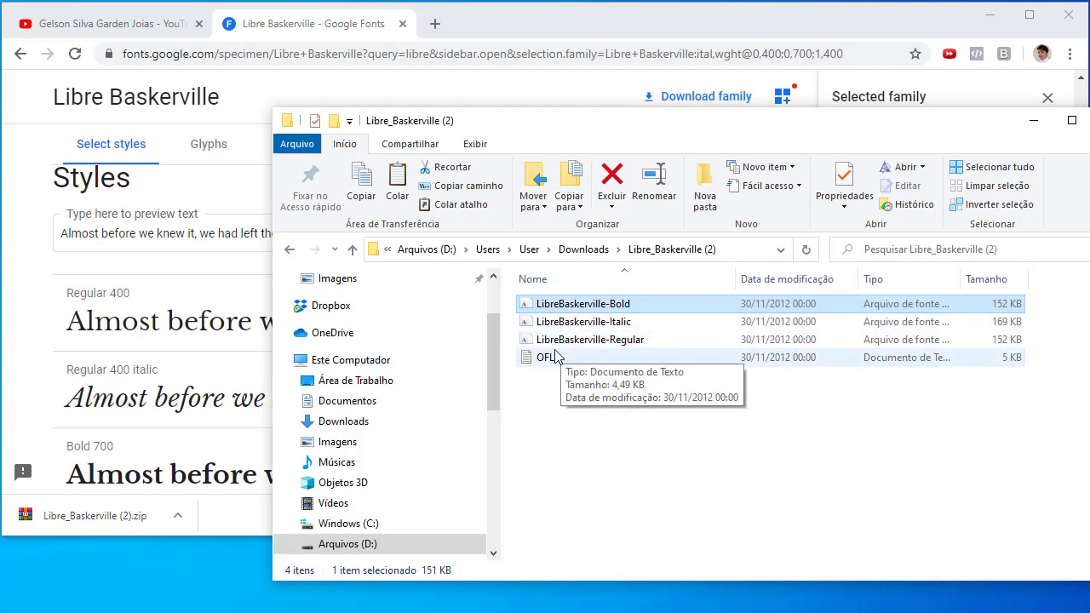
pyautogui.hotkey('alt', 'F4')
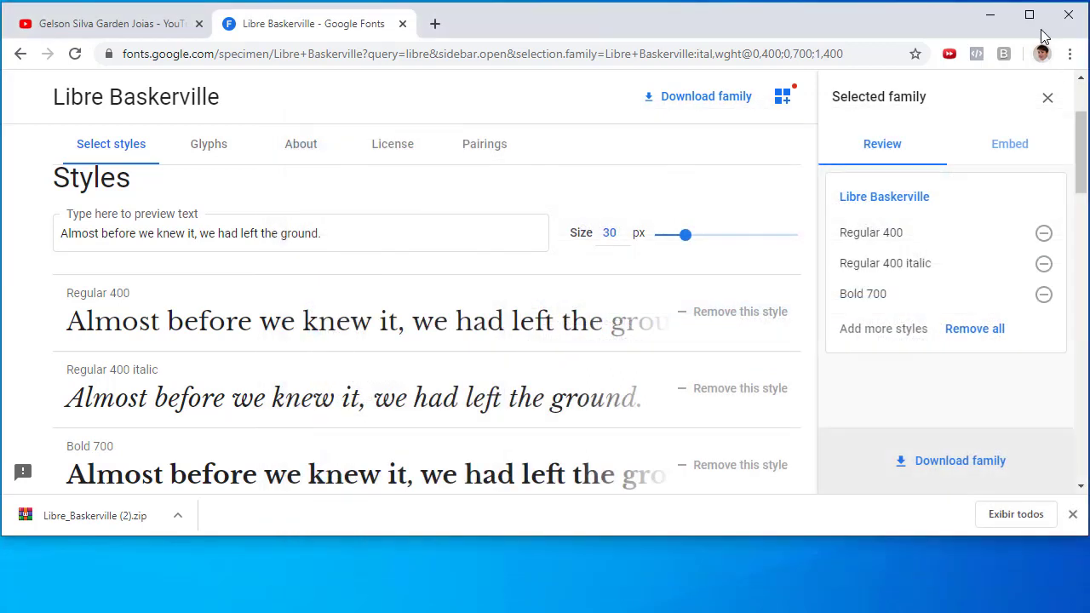
# Close the browser and restart Rhino 6 without saving the untitled document.
pyautogui.click(1068, 14)
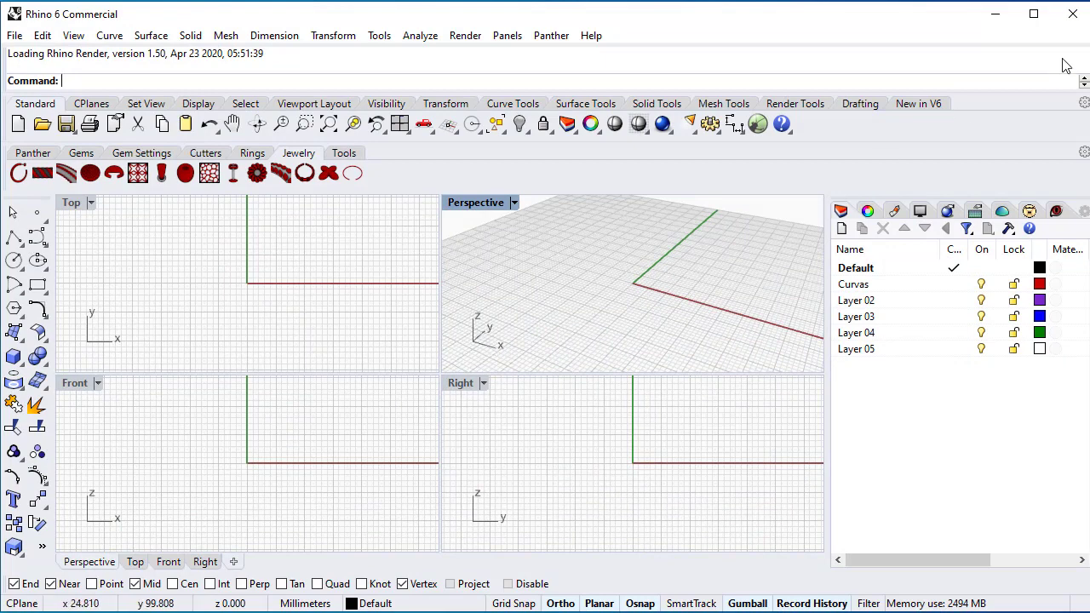
pyautogui.click(1073, 14)
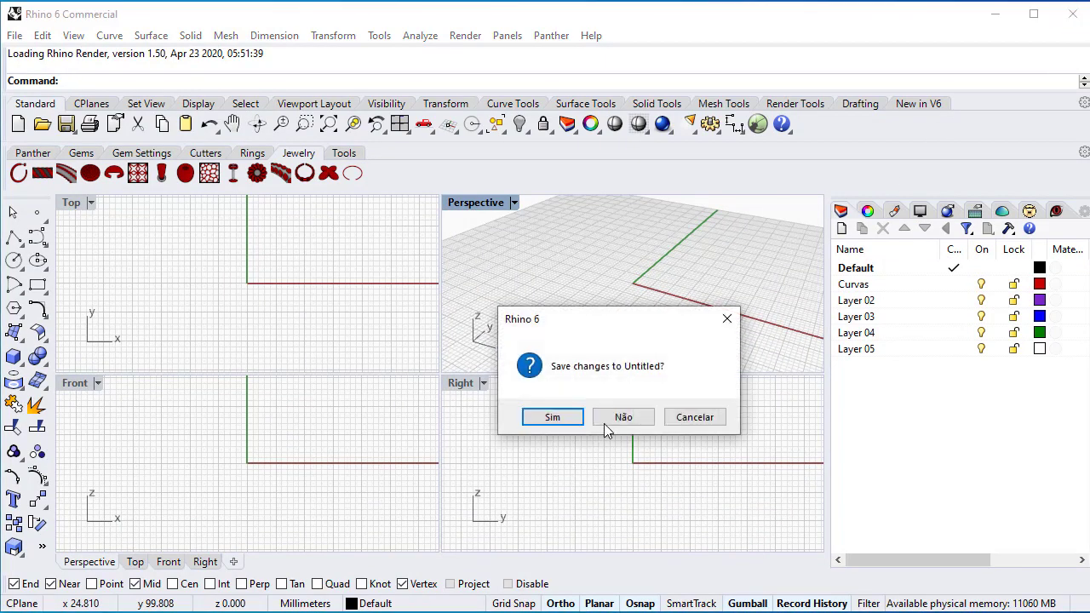
pyautogui.click(618, 420)
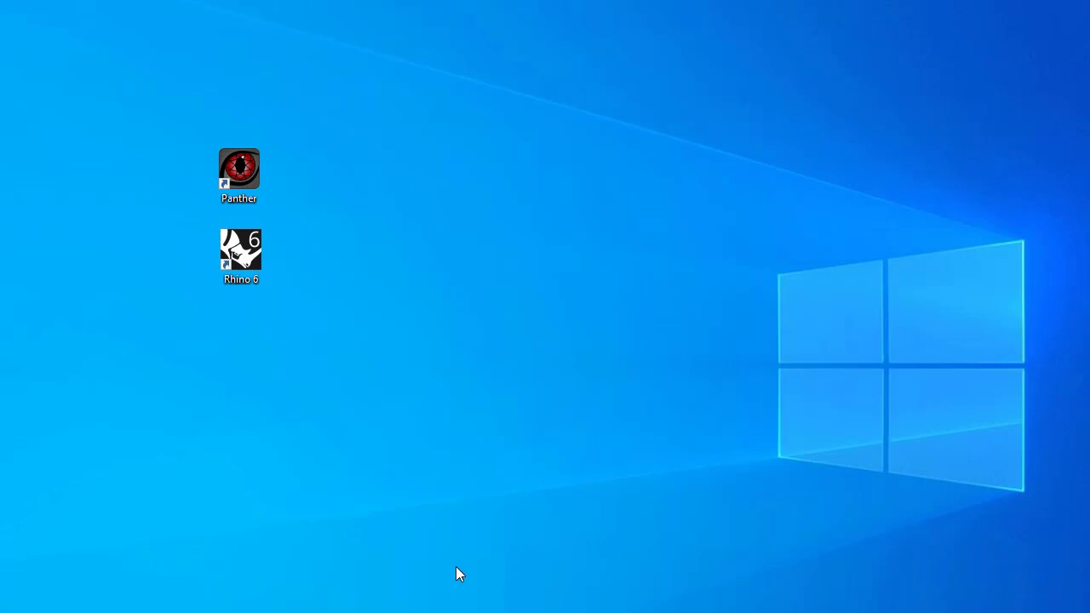
pyautogui.click(248, 263)
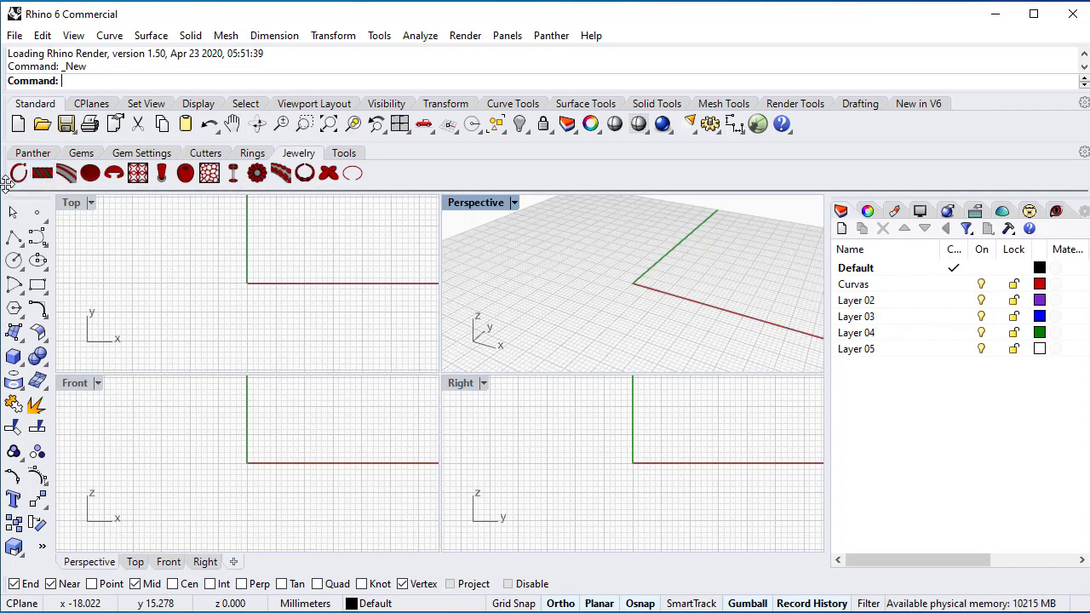
# Undock the Panther toolbar group and close it, then look at the Panther command list.
pyautogui.moveTo(7, 183); pyautogui.dragTo(94, 241)
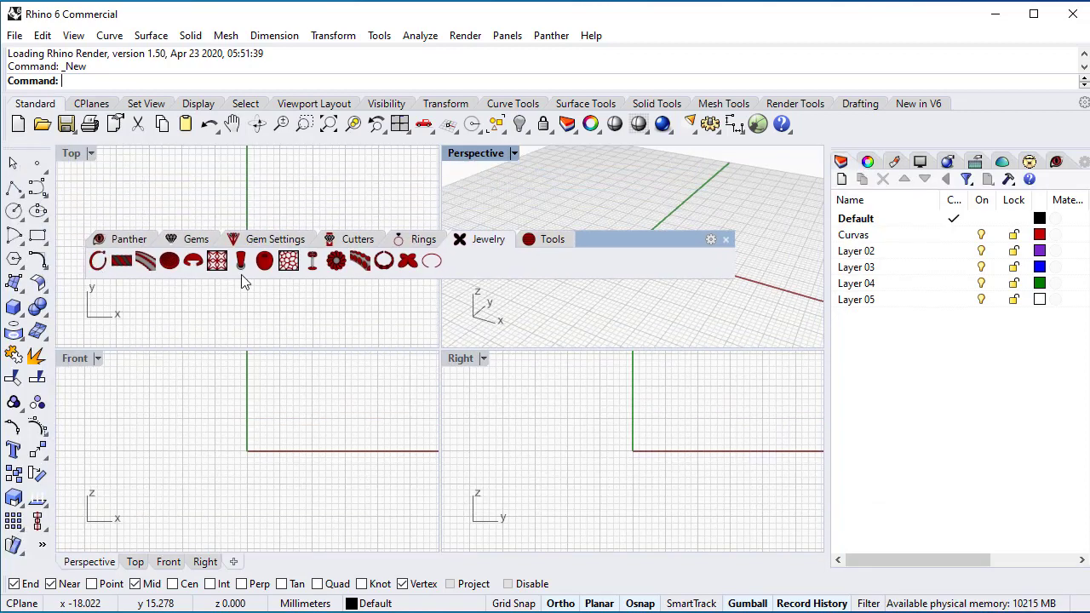
pyautogui.click(726, 240)
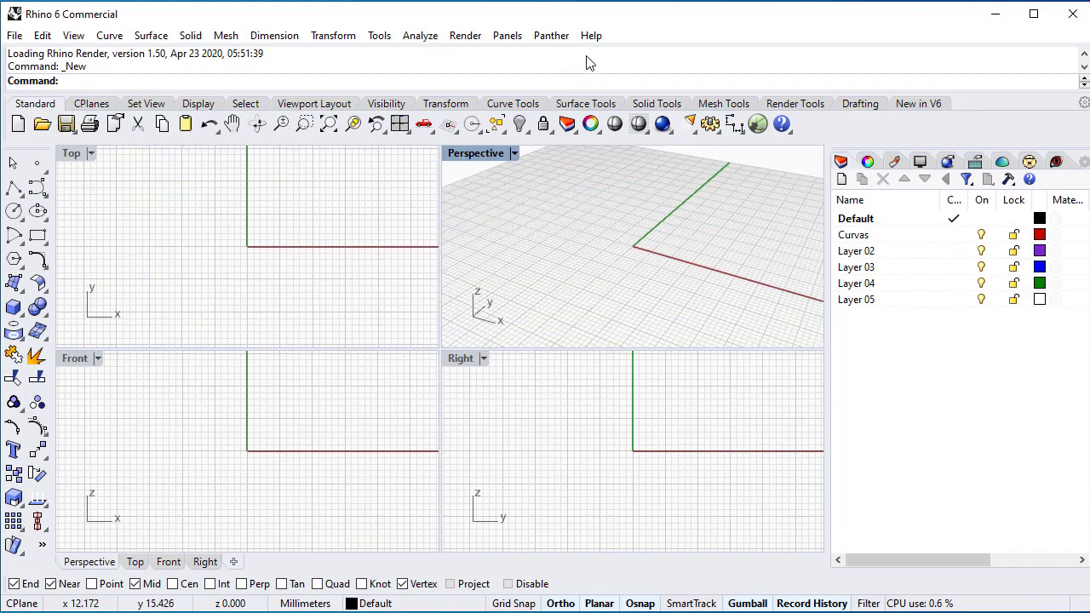
pyautogui.click(550, 37)
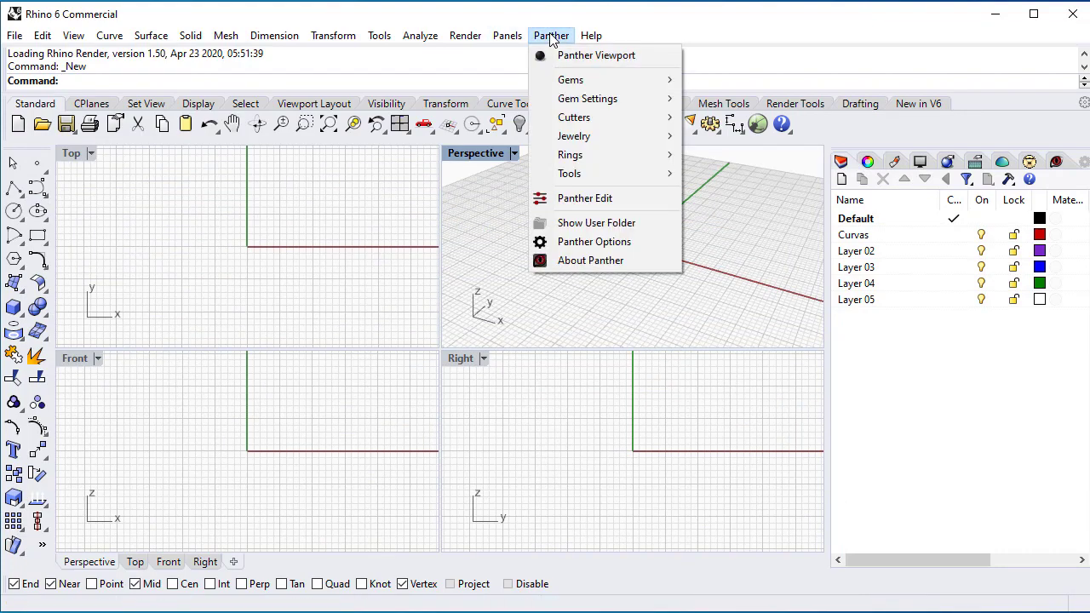
pyautogui.click(550, 36)
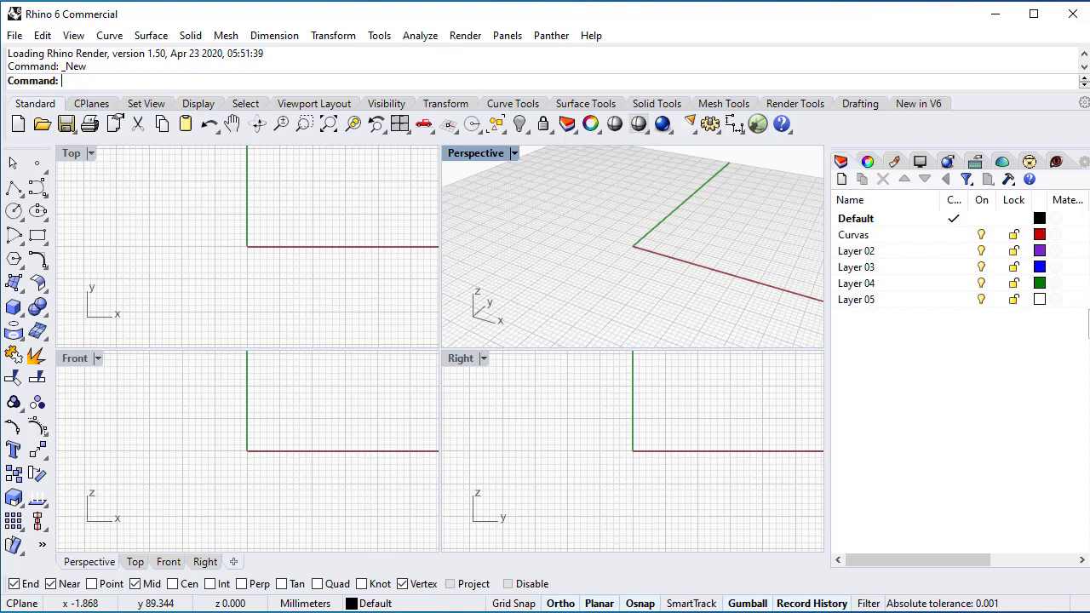
# Narrow the Rhino window to make room for the toolbar list and display the Panther (7 tabs) toolbar group.
pyautogui.moveTo(1086, 355); pyautogui.dragTo(794, 358)
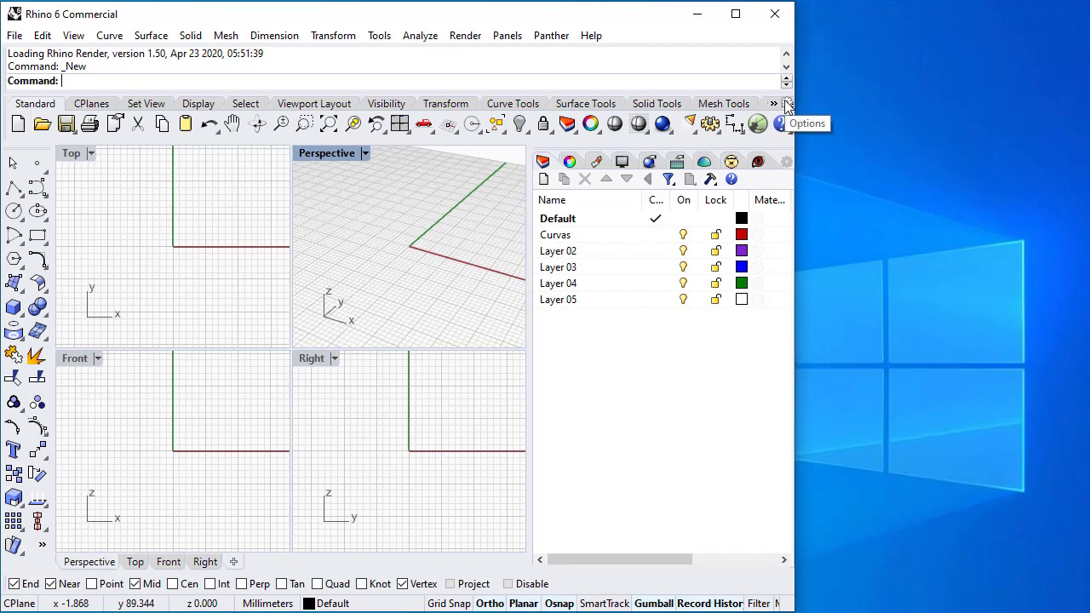
pyautogui.click(786, 103)
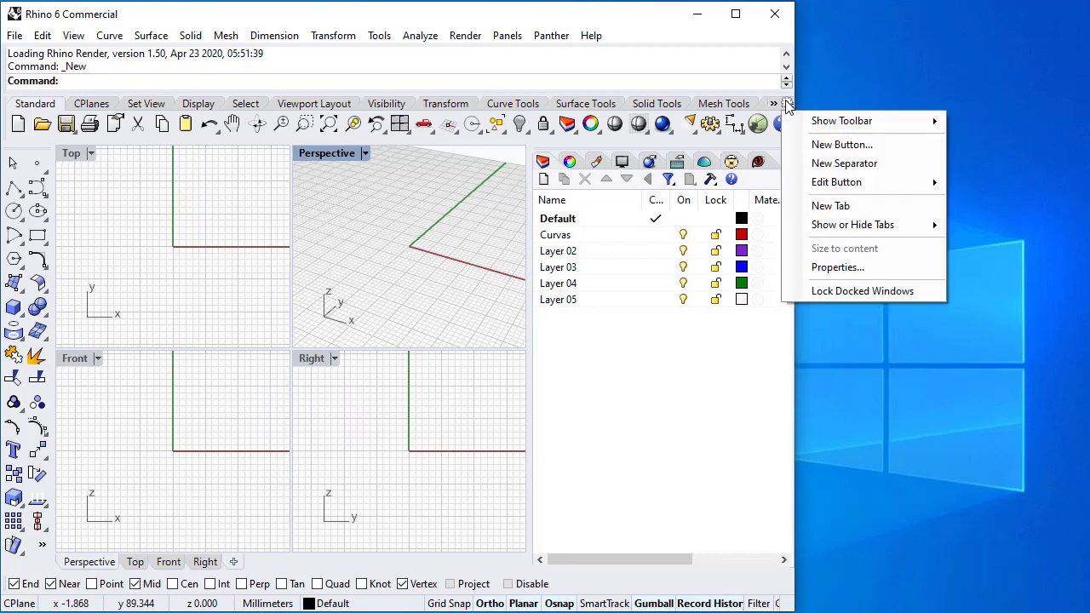
pyautogui.moveTo(857, 126)
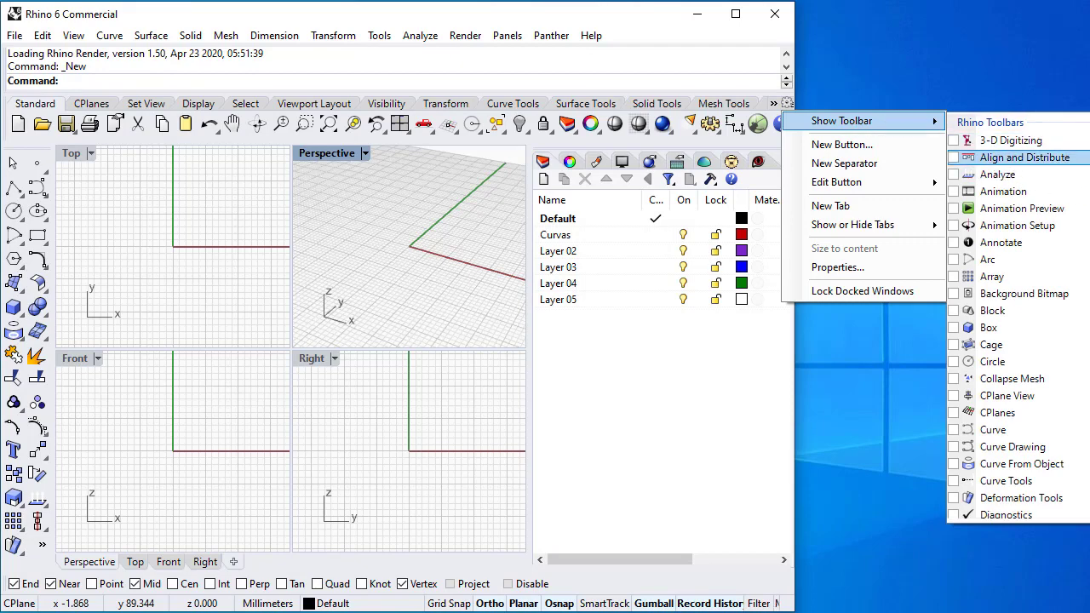
pyautogui.scroll(-10, 1018, 340)
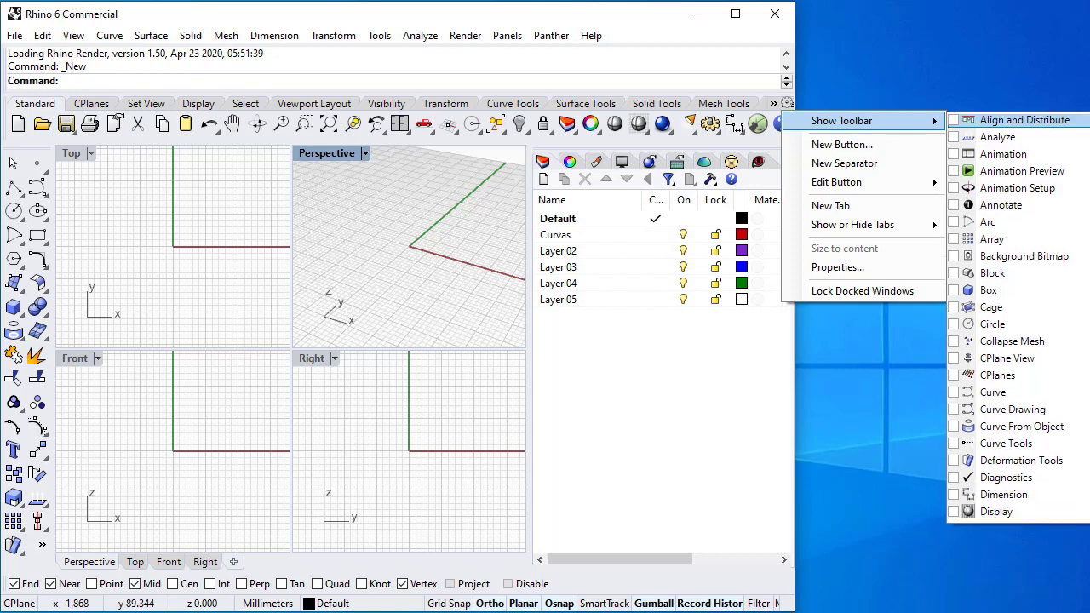
pyautogui.scroll(-10, 1018, 315)
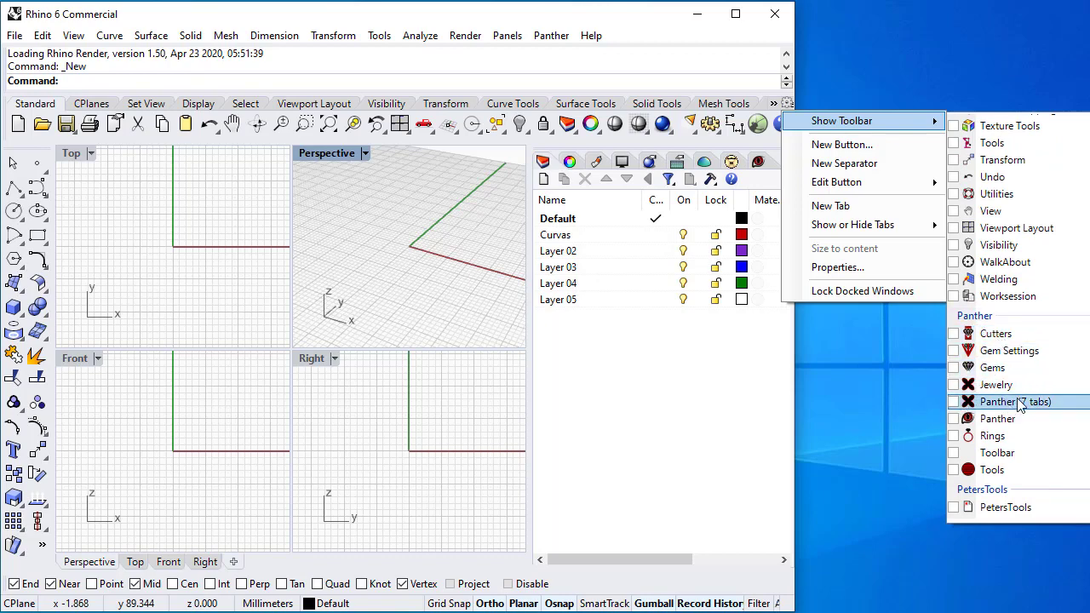
pyautogui.click(954, 402)
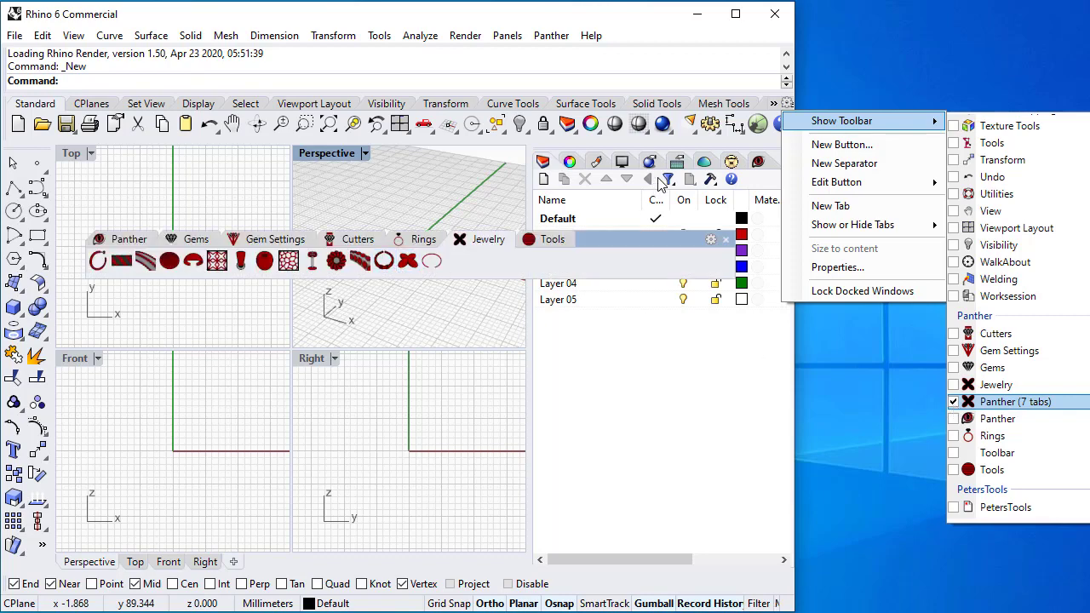
# Widen the Rhino window back across the screen and dock the Panther toolbar group directly beneath the Standard toolbar.
pyautogui.click(796, 397)
pyautogui.moveTo(793, 399); pyautogui.dragTo(1086, 399)
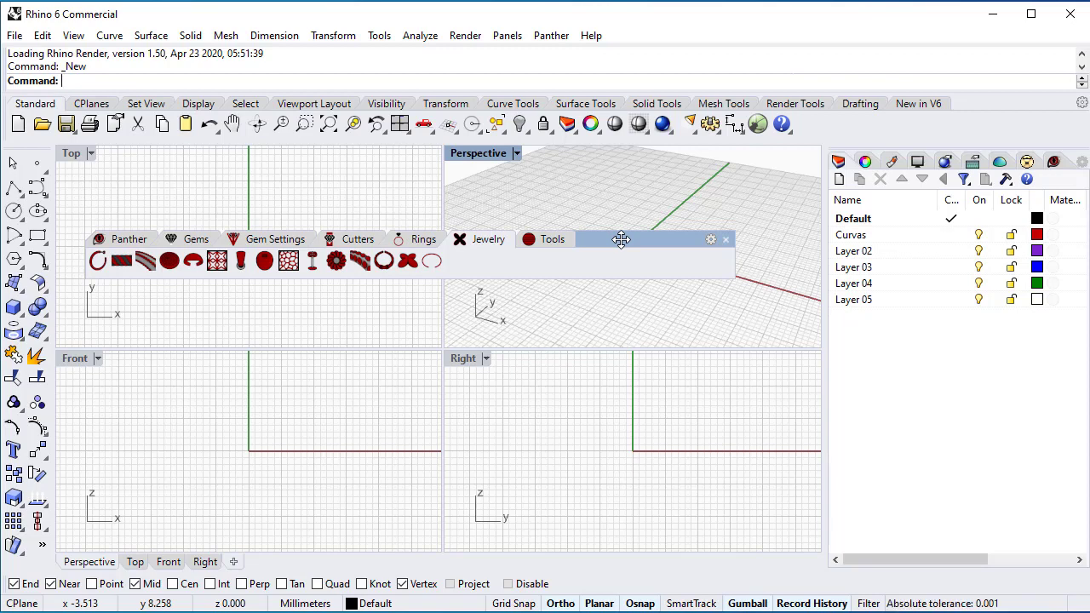
pyautogui.moveTo(621, 239); pyautogui.dragTo(532, 141)
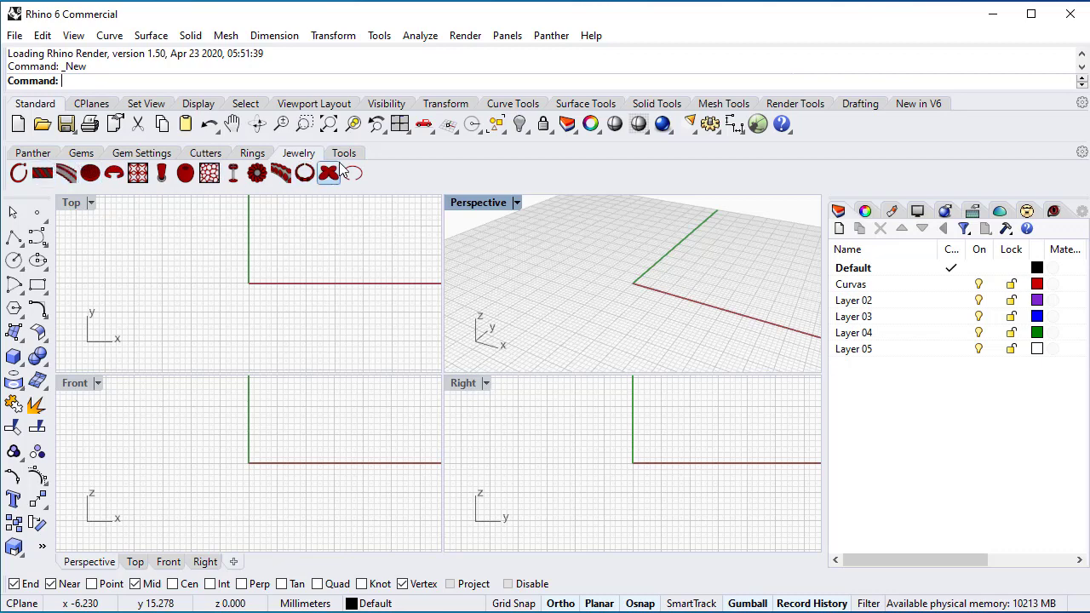
# Start a new text object and choose Libre Baskerville as its font.
pyautogui.click(14, 501)
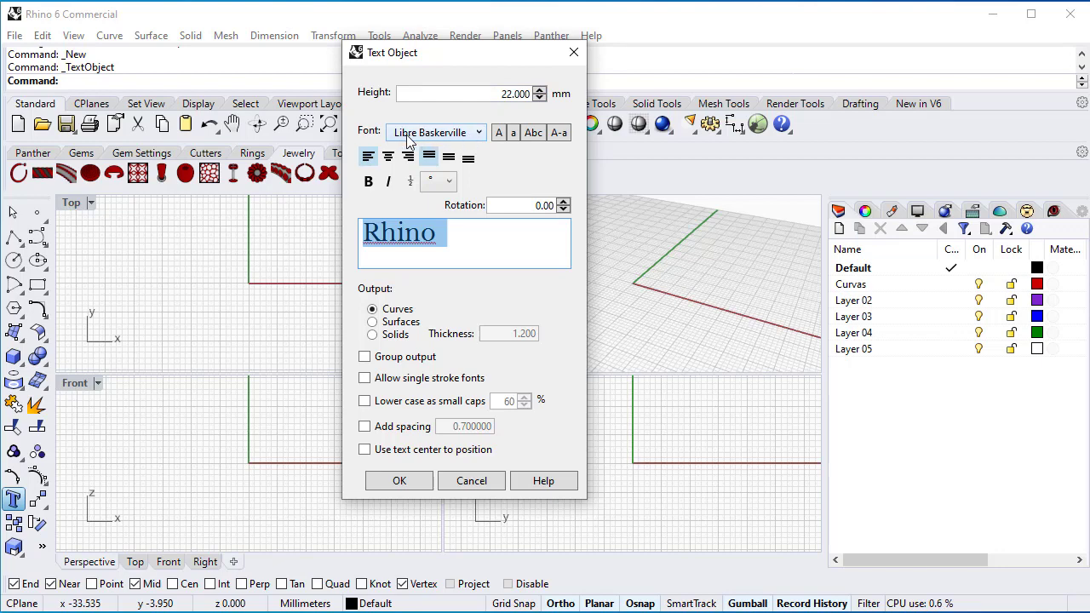
pyautogui.click(479, 134)
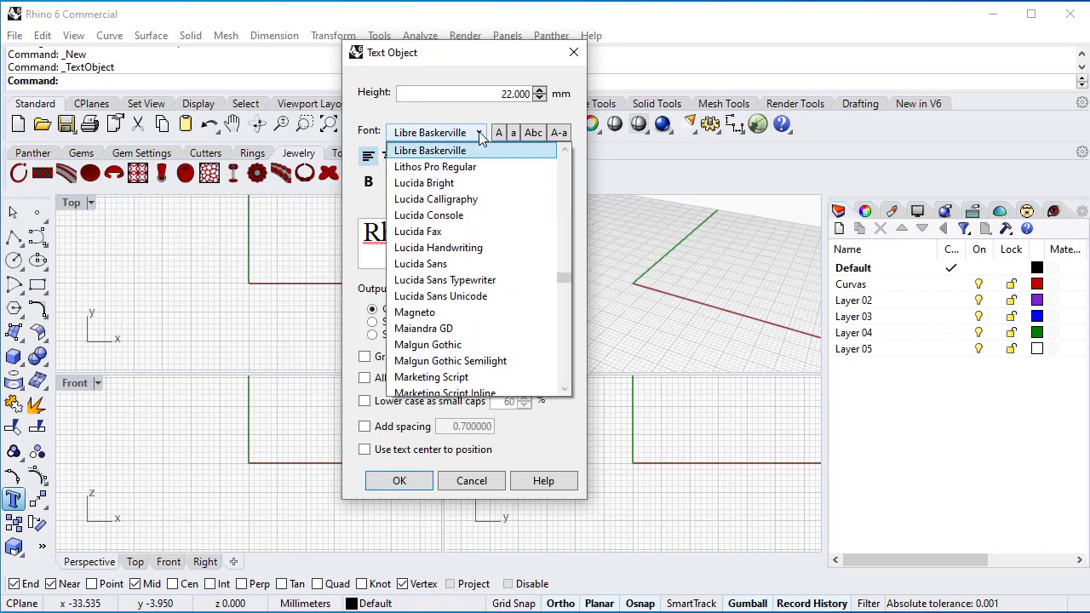
pyautogui.scroll(1, 463, 258)
pyautogui.scroll(2, 464, 253)
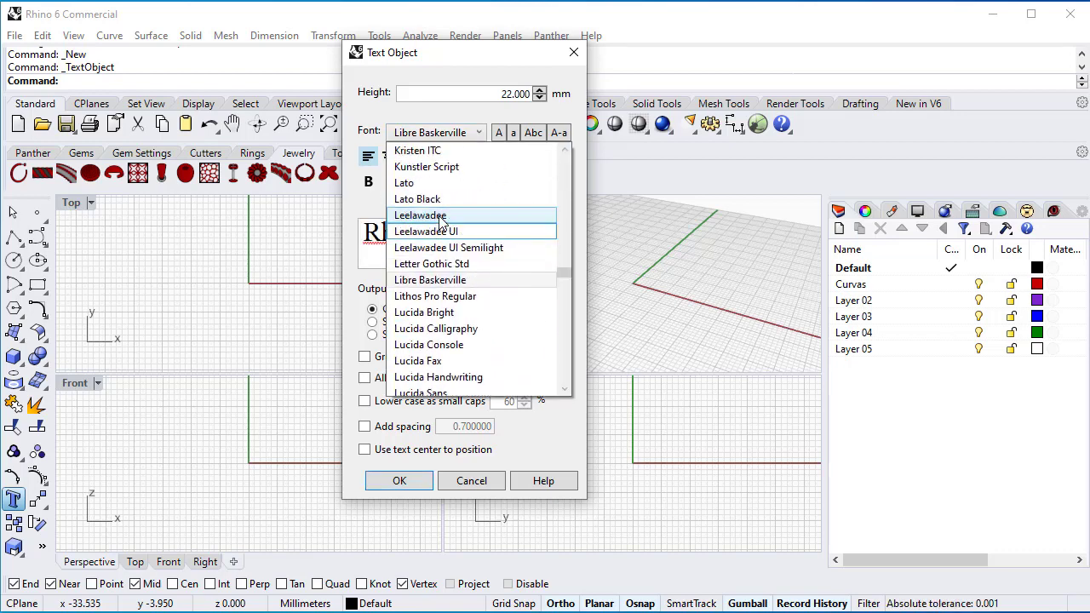
pyautogui.scroll(-1, 476, 243)
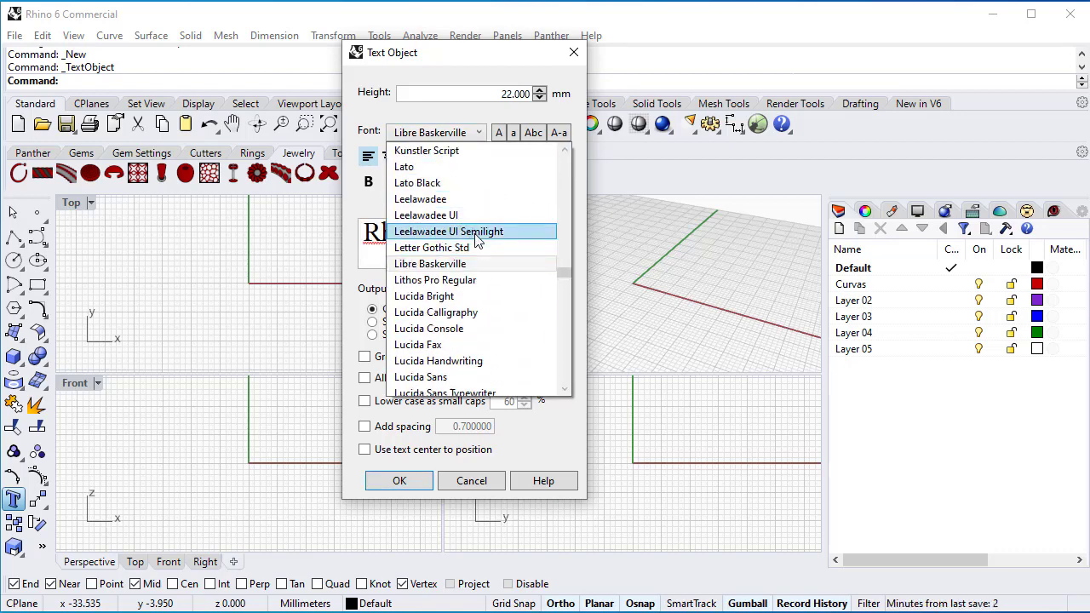
pyautogui.press('l')
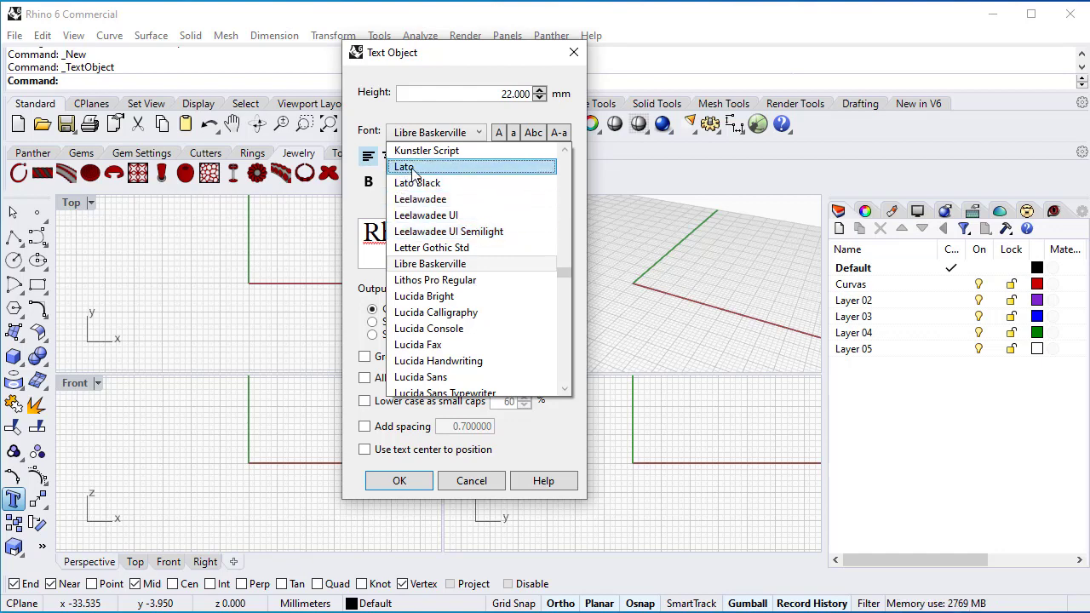
pyautogui.click(424, 264)
# Replace the text object's sample text with "LMC".
pyautogui.doubleClick(502, 241)
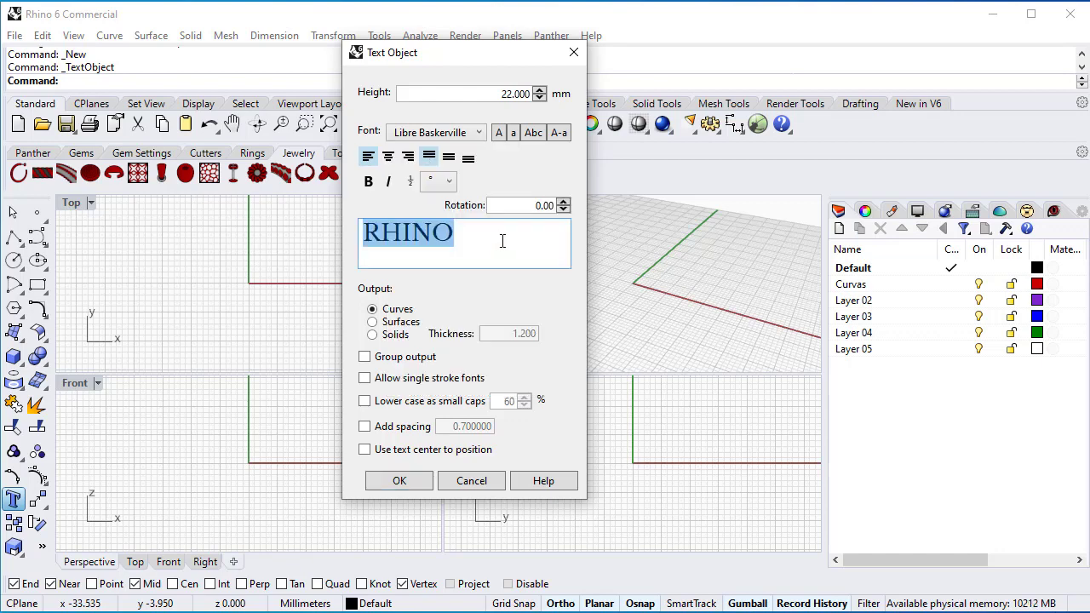
pyautogui.write('L')
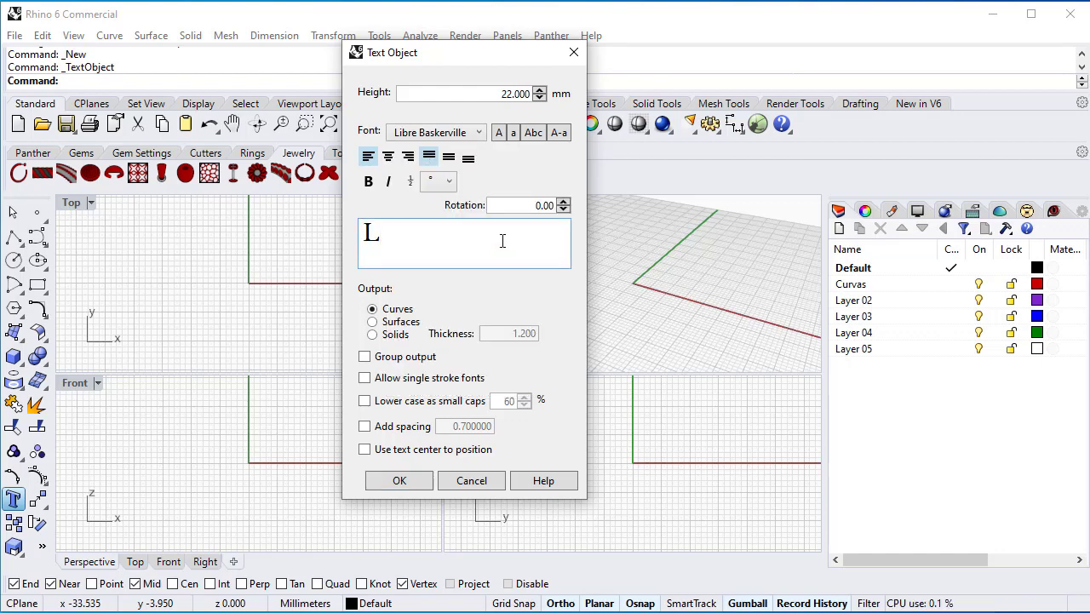
pyautogui.write('MC')
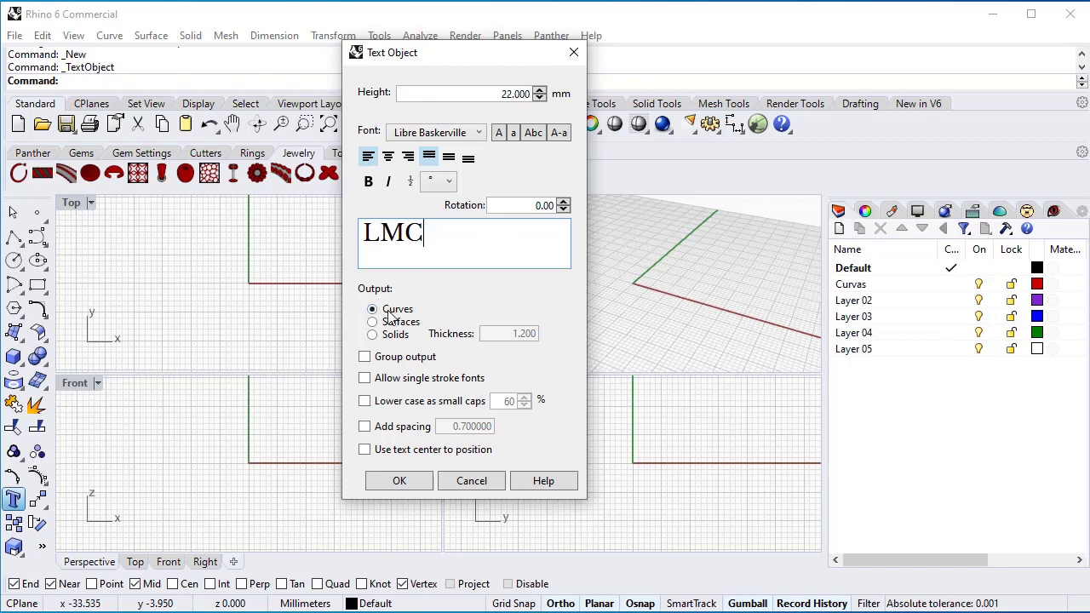
# Place the LMC text as curves in the maximized Top view, with its baseline near the X axis and the M crossing the Y axis.
pyautogui.click(399, 482)
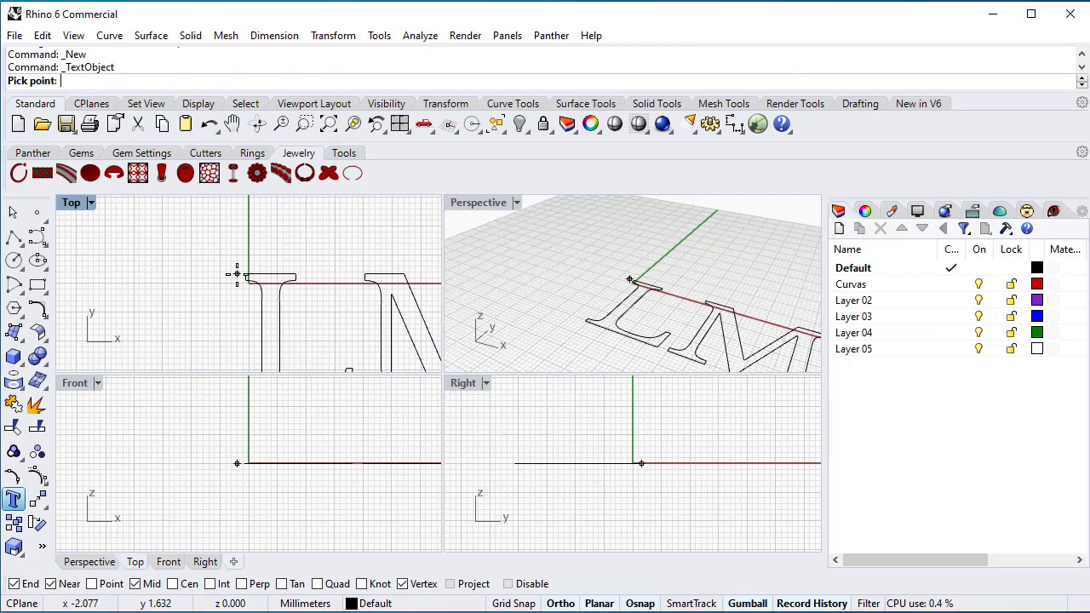
pyautogui.doubleClick(72, 204)
pyautogui.scroll(-6, 94, 226)
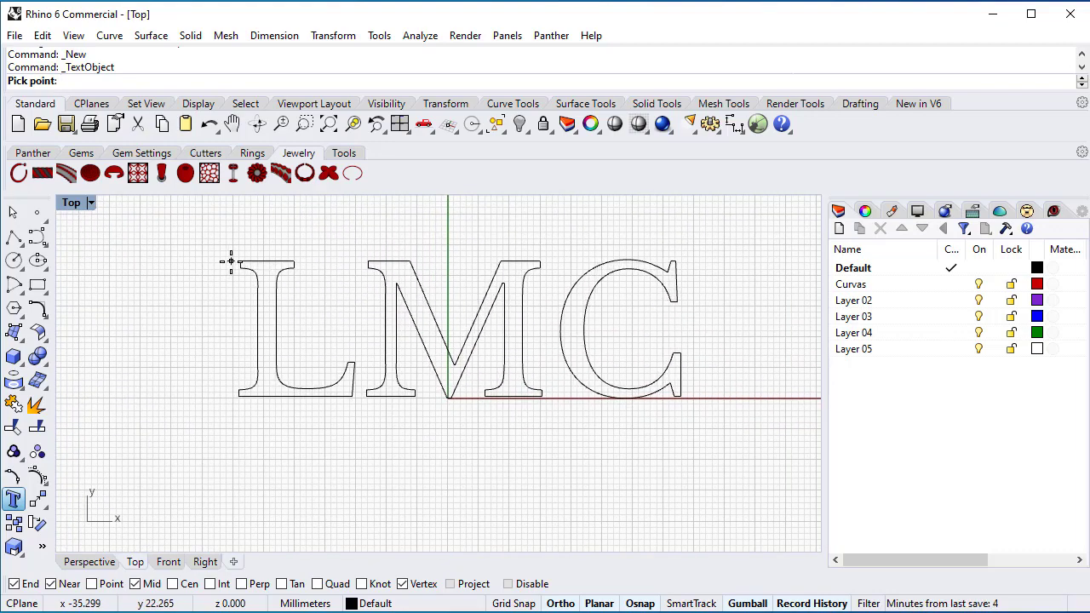
pyautogui.click(231, 261)
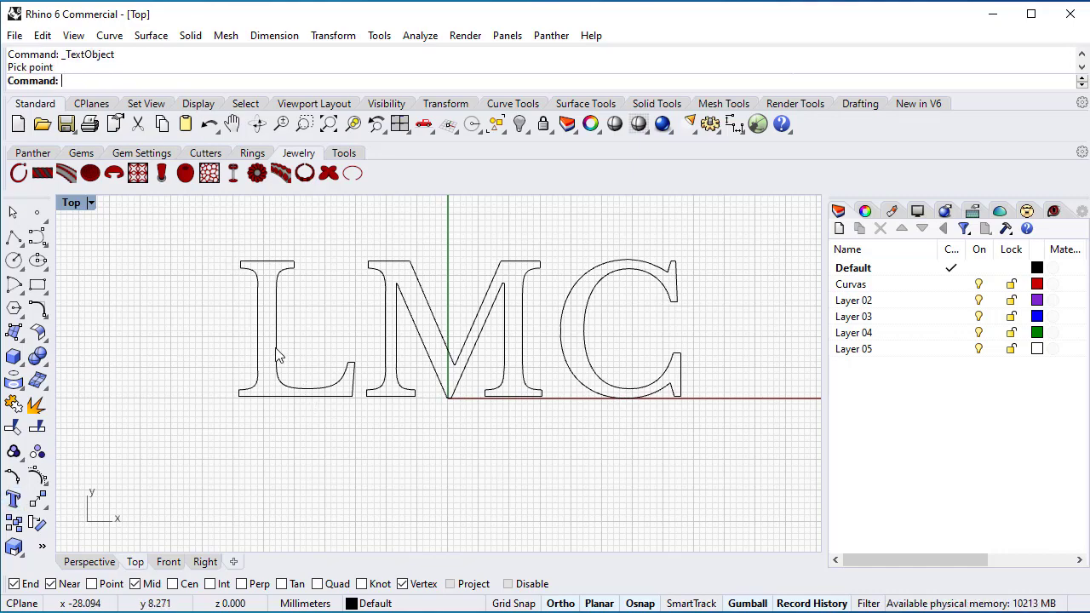
# Fillet the corners of all three letter outlines with a radius of 0.2 mm.
pyautogui.click(276, 347)
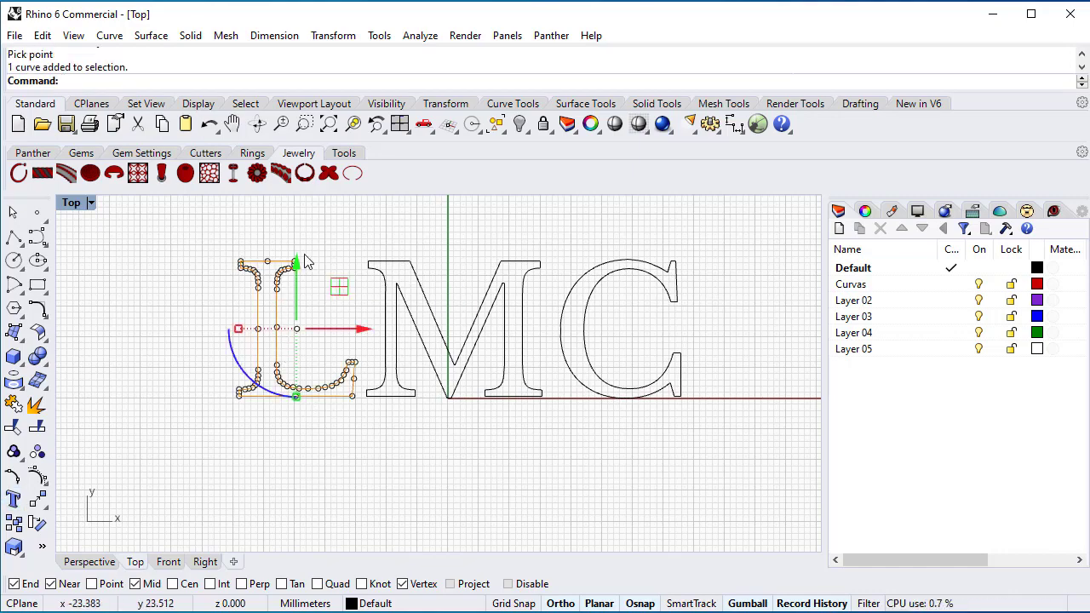
pyautogui.scroll(10, 304, 260)
pyautogui.moveTo(298, 357); pyautogui.dragTo(341, 322, button='right')
pyautogui.scroll(-8, 514, 358)
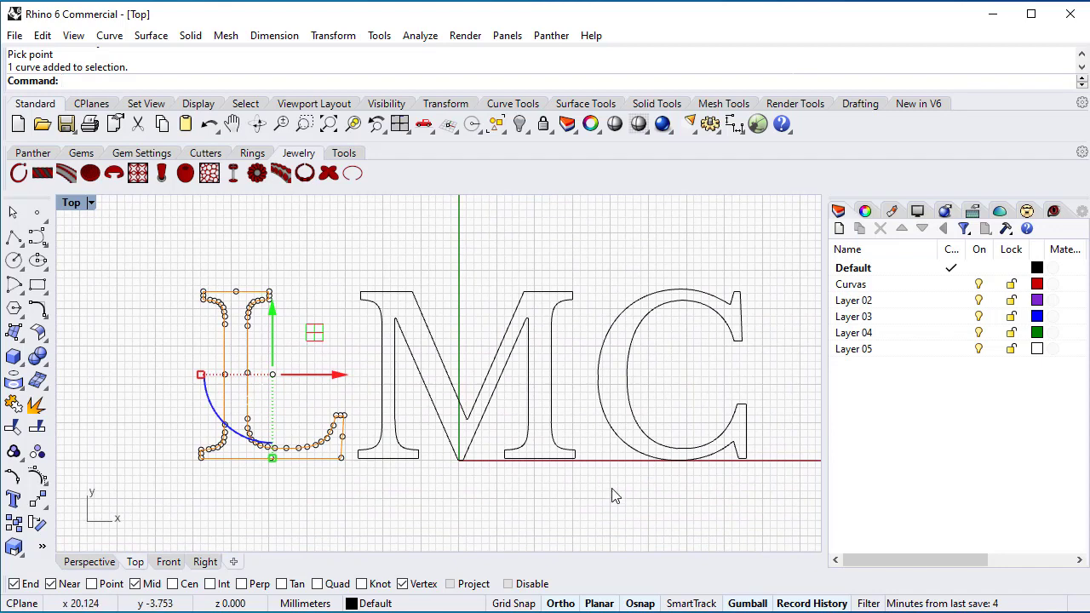
pyautogui.press('Escape')
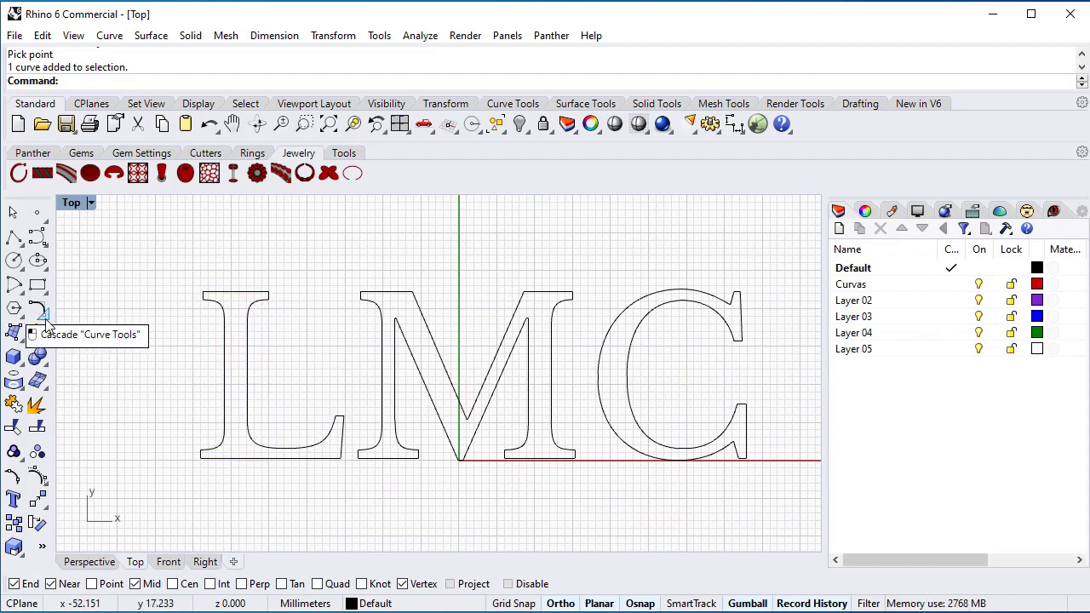
pyautogui.click(38, 311)
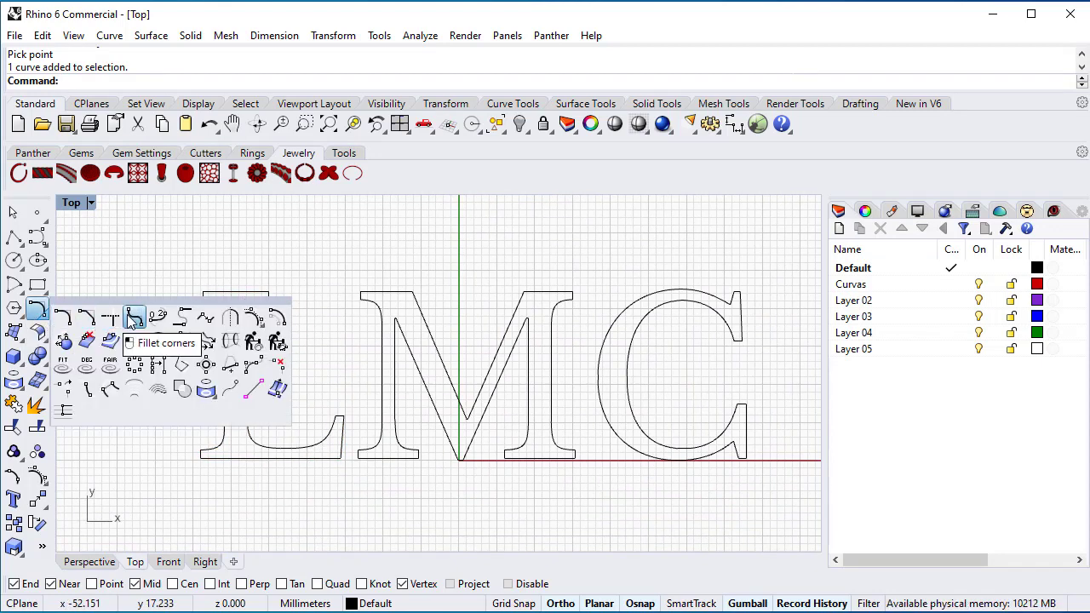
pyautogui.click(134, 320)
pyautogui.moveTo(141, 232); pyautogui.dragTo(782, 498)
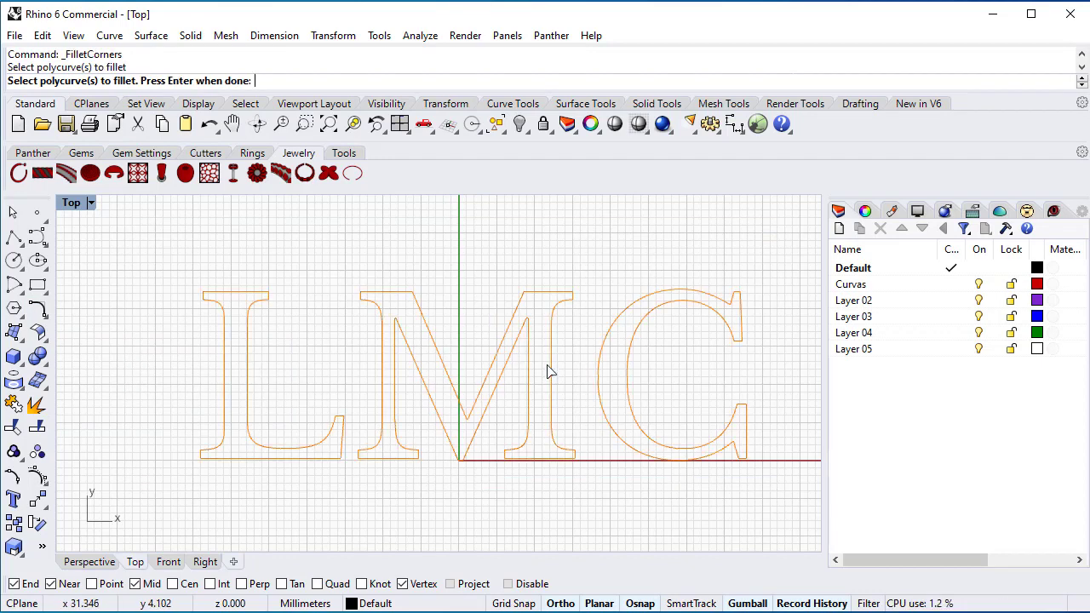
pyautogui.rightClick(338, 242)
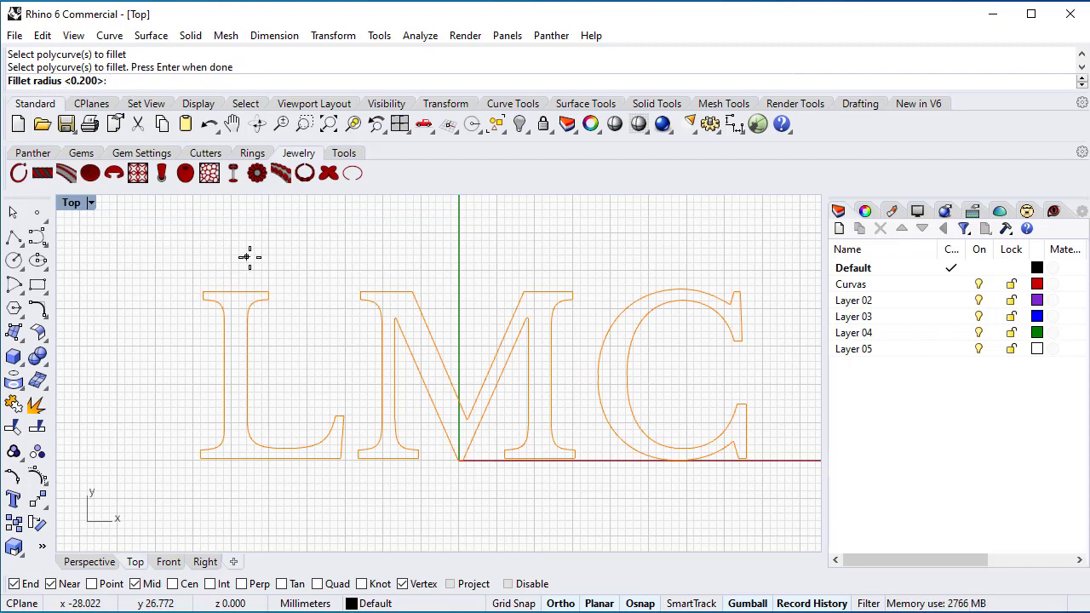
pyautogui.press('Return')
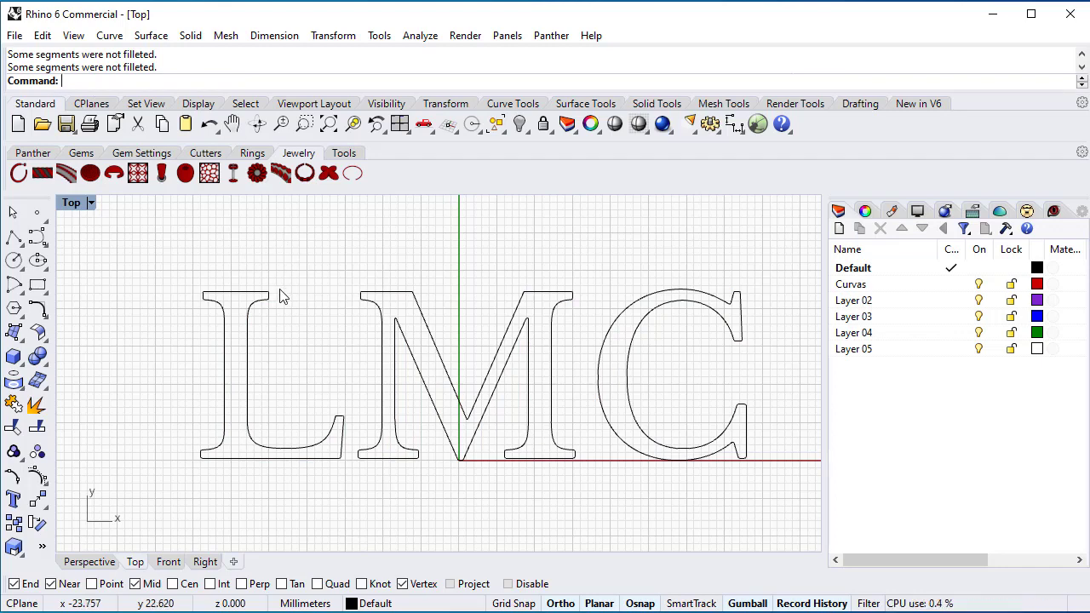
# Move the M left and slightly down so its left stem overlaps the foot of the L.
pyautogui.scroll(8, 283, 296)
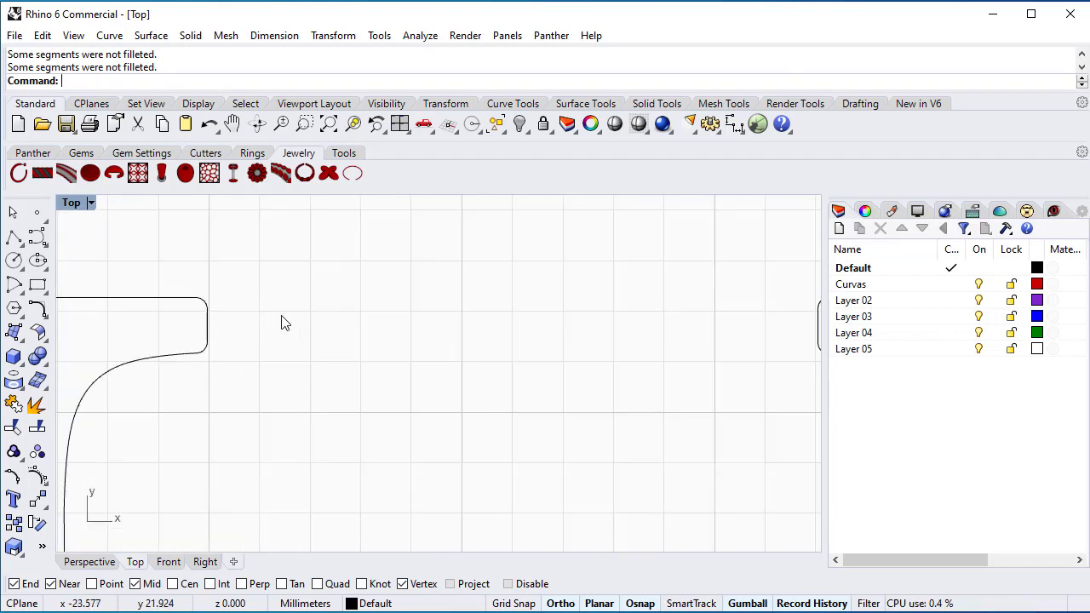
pyautogui.scroll(-2, 241, 336)
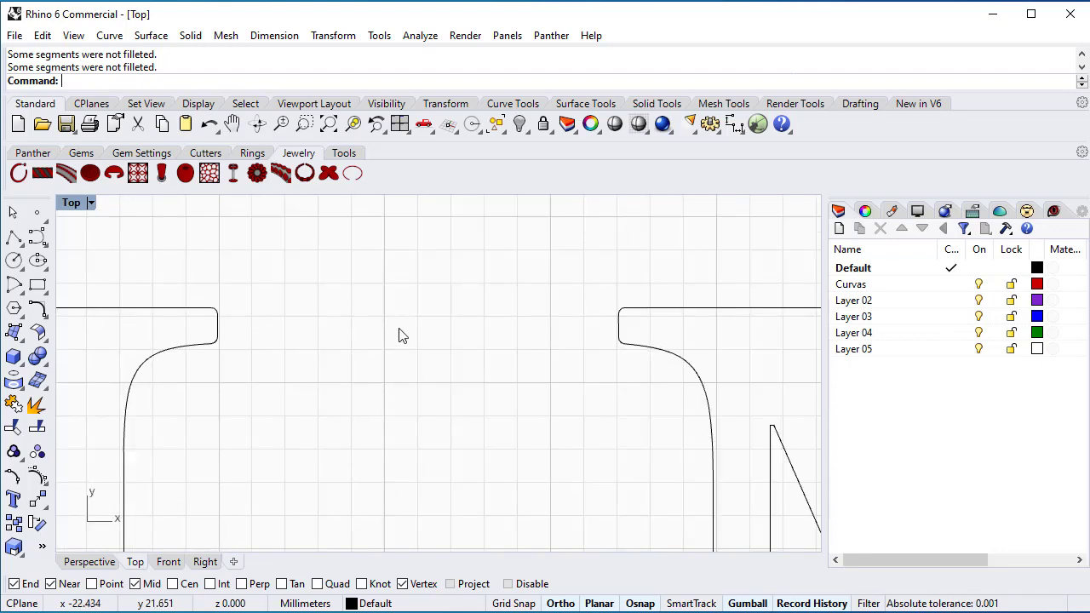
pyautogui.scroll(-5, 596, 288)
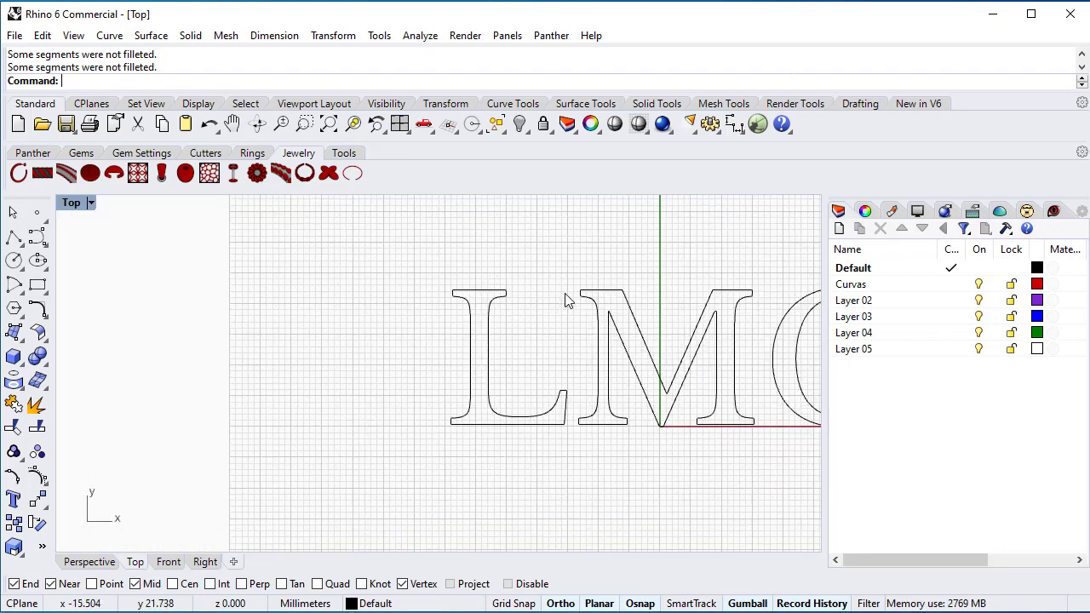
pyautogui.moveTo(570, 333); pyautogui.dragTo(442, 316, button='right')
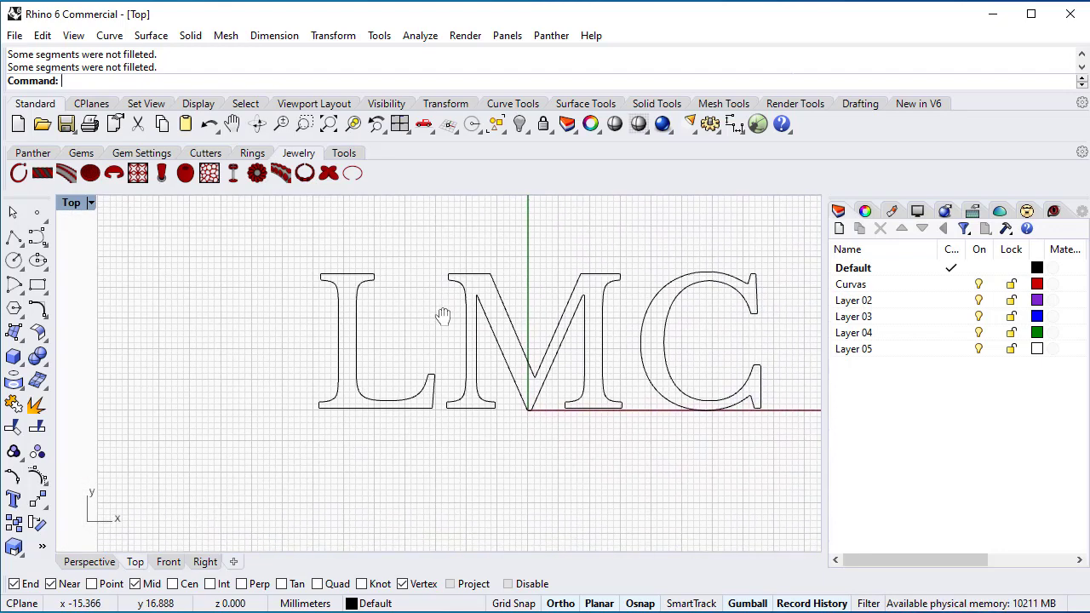
pyautogui.click(602, 322)
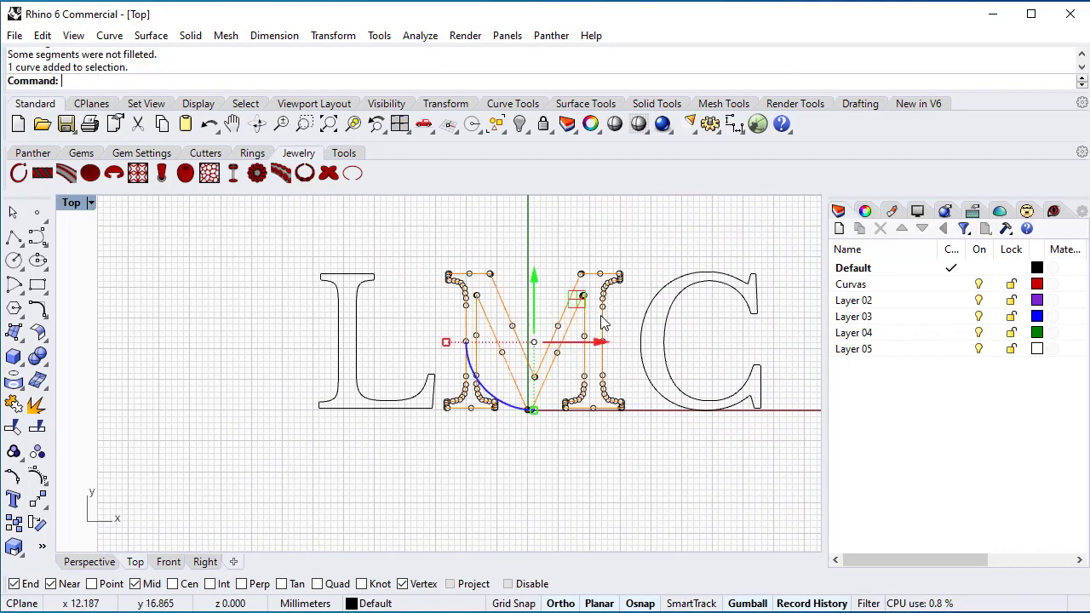
pyautogui.moveTo(601, 343); pyautogui.dragTo(534, 343)
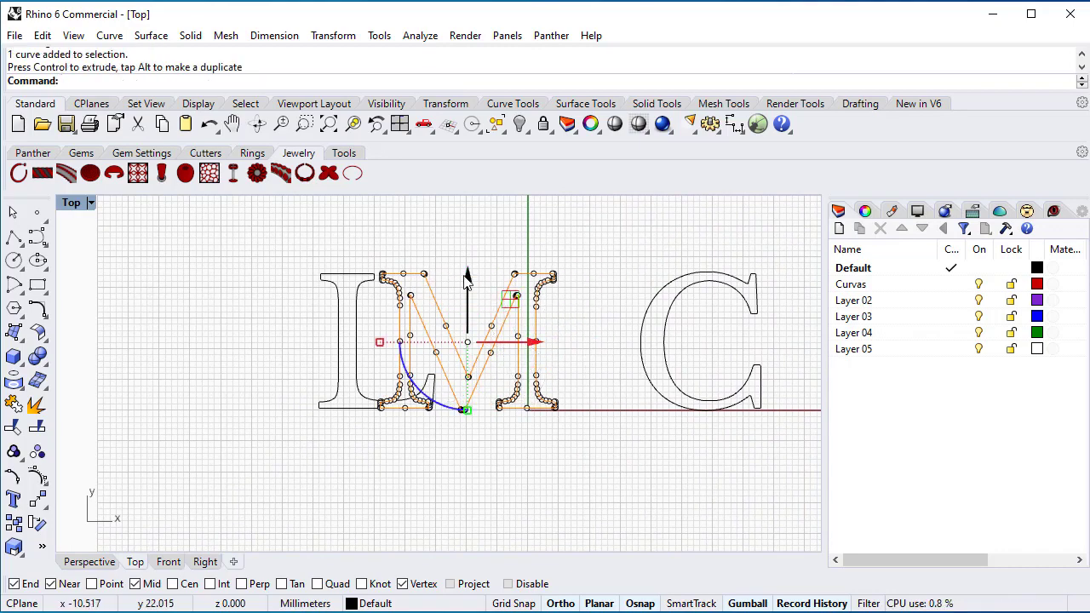
pyautogui.moveTo(467, 281); pyautogui.dragTo(466, 299)
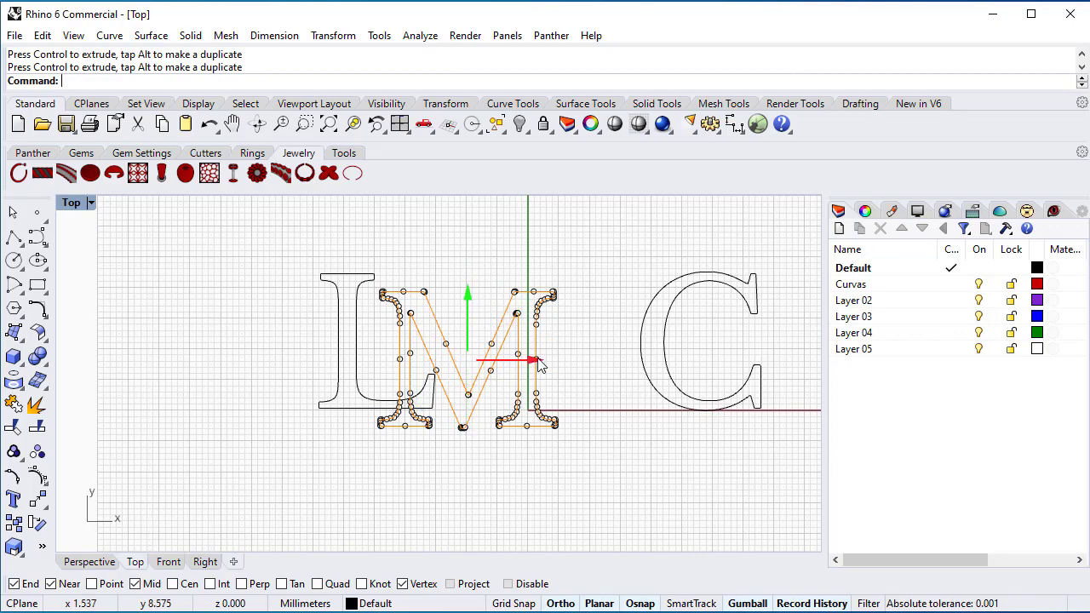
pyautogui.moveTo(539, 361); pyautogui.dragTo(546, 365)
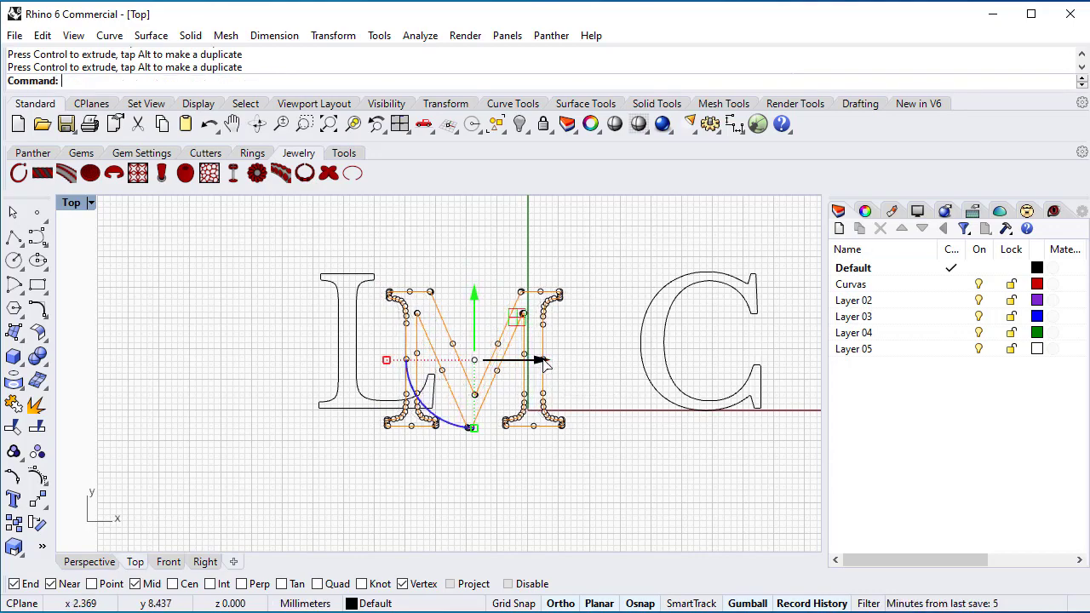
pyautogui.scroll(5, 400, 385)
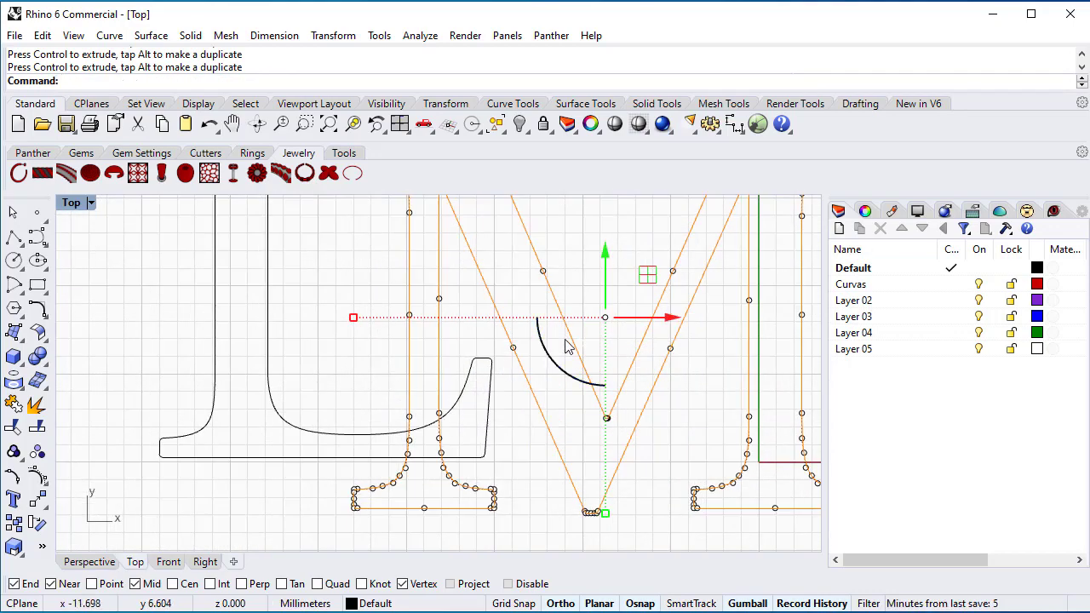
pyautogui.moveTo(675, 320); pyautogui.dragTo(671, 321)
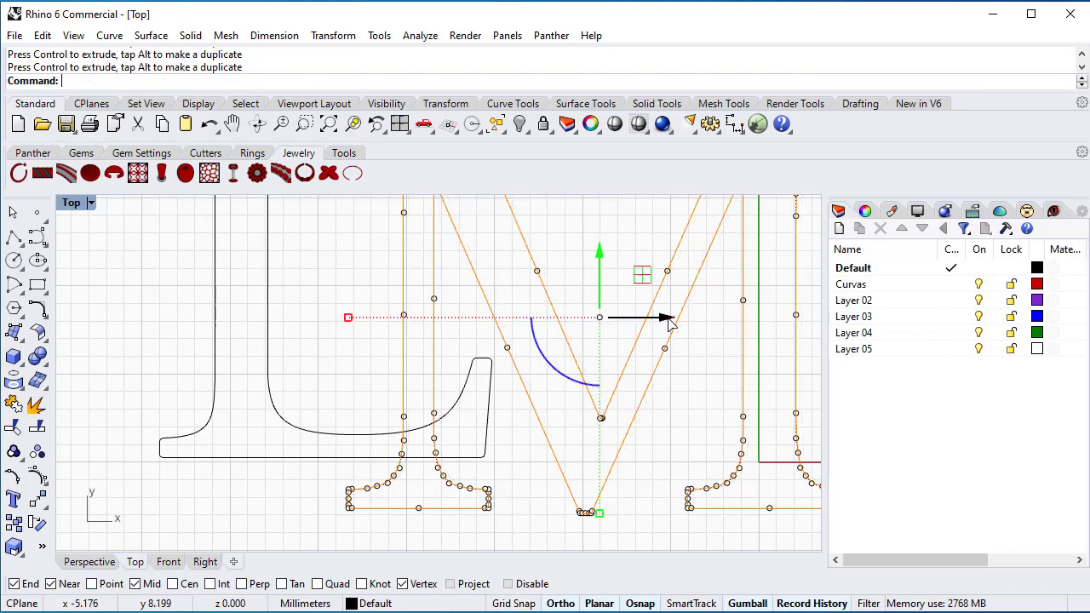
pyautogui.scroll(-5, 673, 320)
pyautogui.press('Escape')
# Move the C left and slightly up so it overlaps the right half of the M.
pyautogui.moveTo(753, 343); pyautogui.dragTo(619, 454, button='right')
pyautogui.click(681, 394)
pyautogui.moveTo(753, 423); pyautogui.dragTo(626, 423)
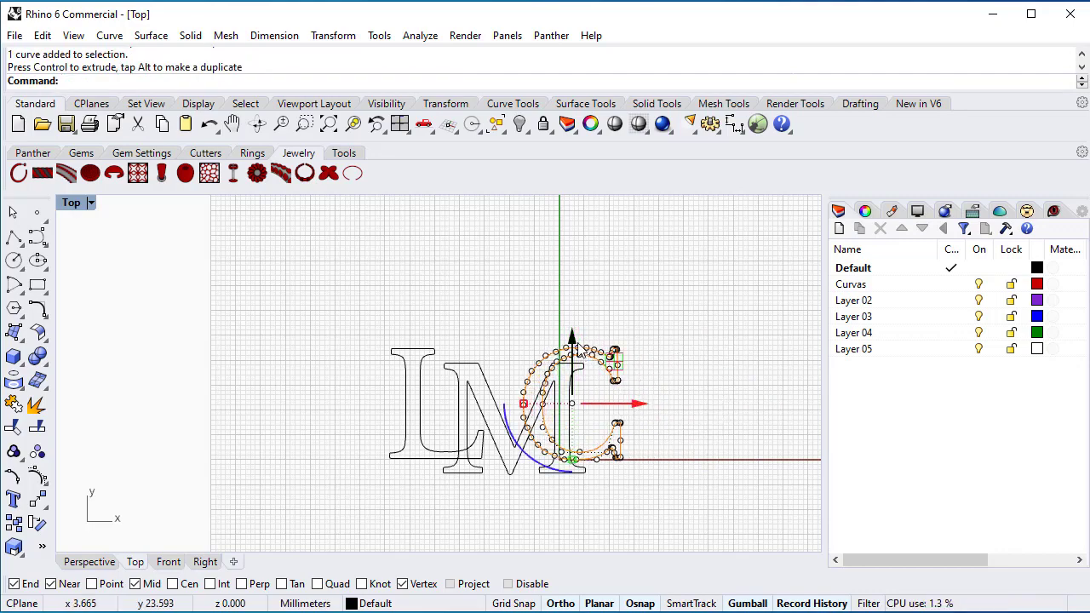
pyautogui.moveTo(616, 384)
pyautogui.mouseDown()
pyautogui.moveTo(623, 364)
pyautogui.moveTo(613, 399)
pyautogui.moveTo(602, 389)
pyautogui.mouseUp()
pyautogui.scroll(2, 622, 365)
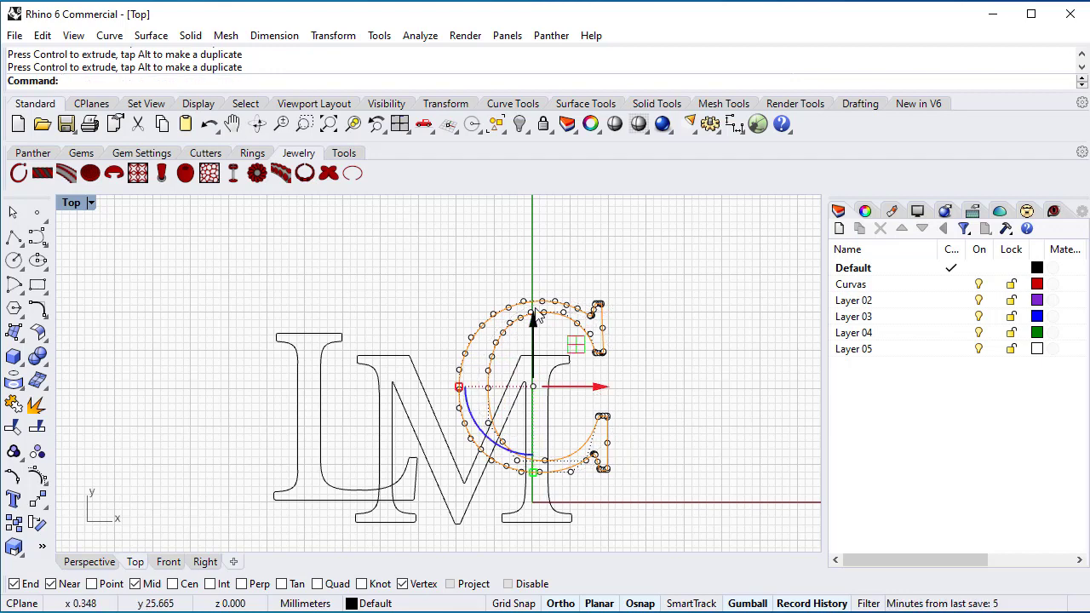
pyautogui.moveTo(533, 322); pyautogui.dragTo(725, 401)
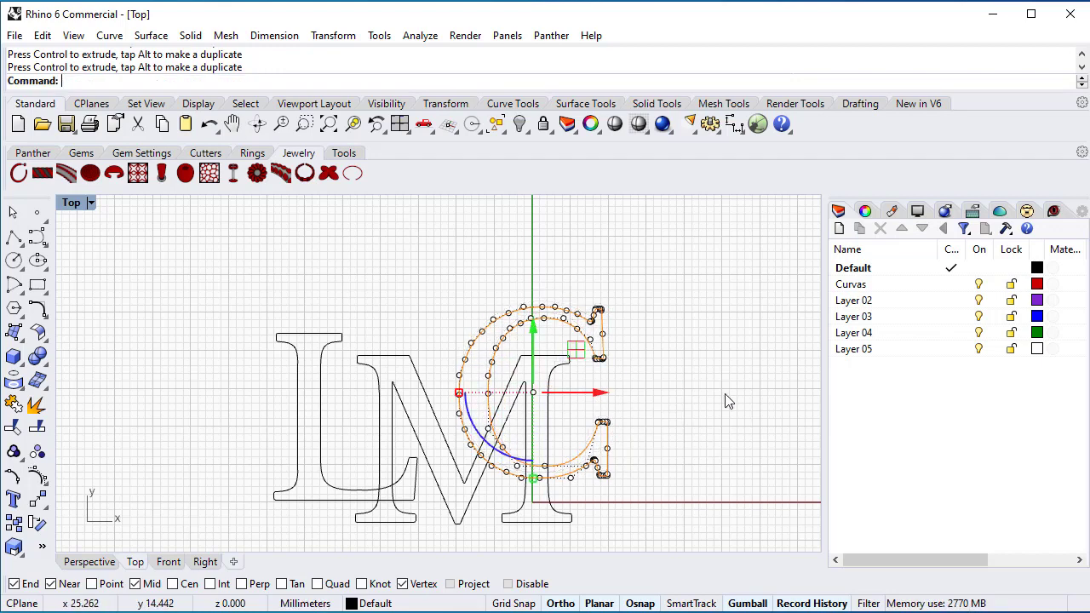
pyautogui.click(724, 401)
# Examine how the L, M and C outlines overlap across the monogram.
pyautogui.moveTo(432, 378); pyautogui.dragTo(488, 368, button='right')
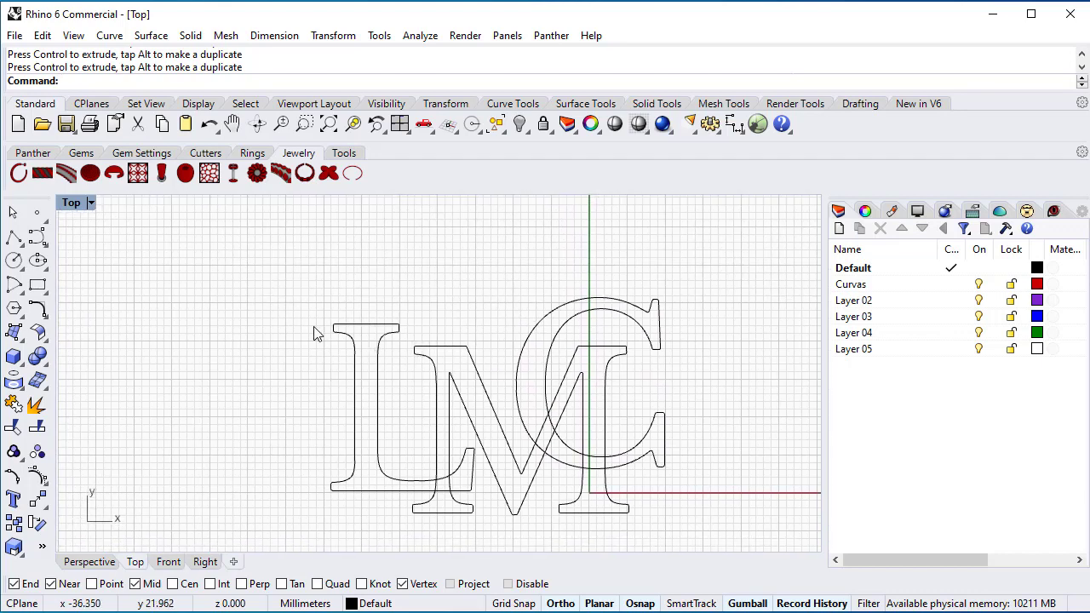
pyautogui.scroll(3, 338, 337)
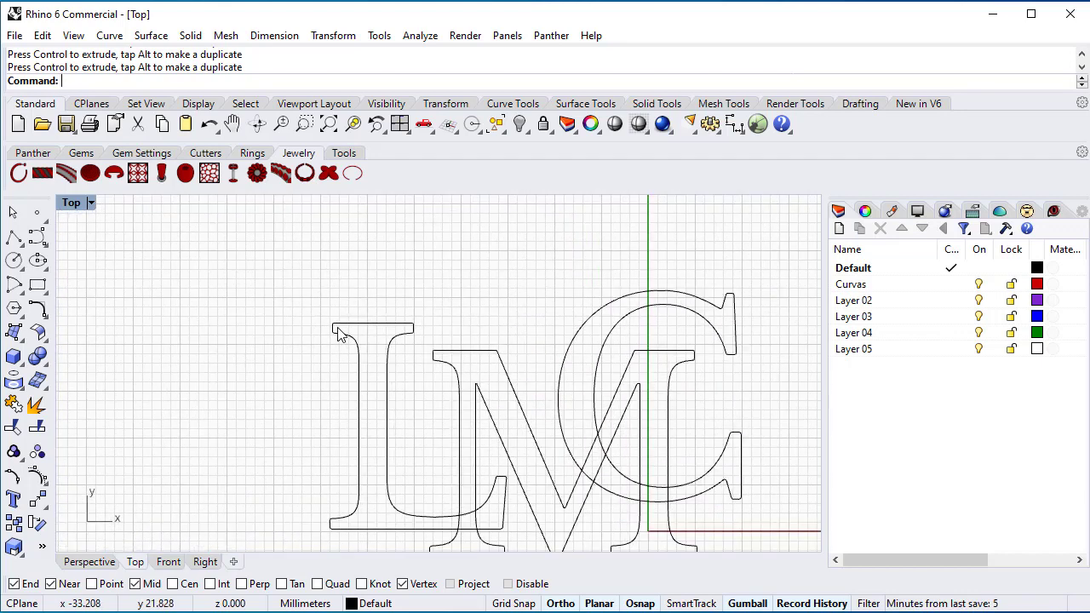
pyautogui.moveTo(321, 369); pyautogui.dragTo(253, 330, button='right')
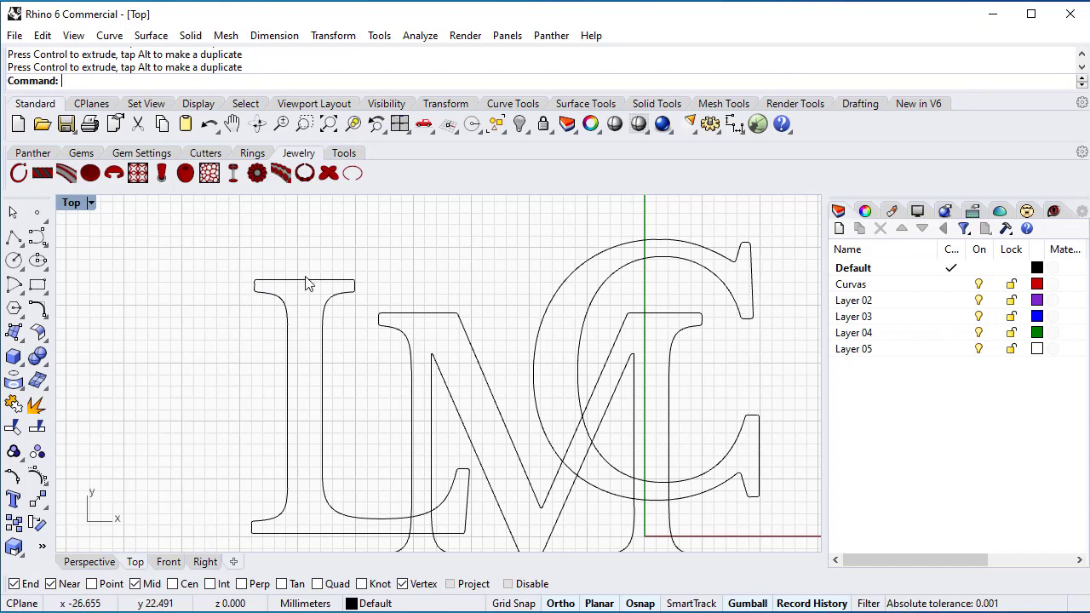
pyautogui.scroll(-3, 549, 295)
pyautogui.moveTo(530, 270); pyautogui.dragTo(491, 282, button='right')
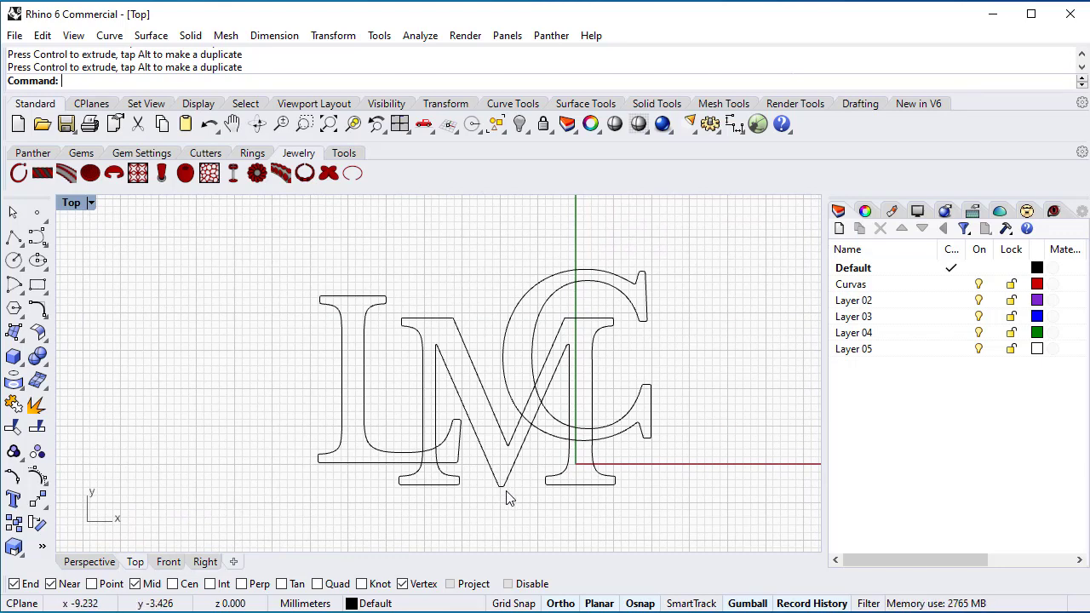
pyautogui.scroll(3, 484, 487)
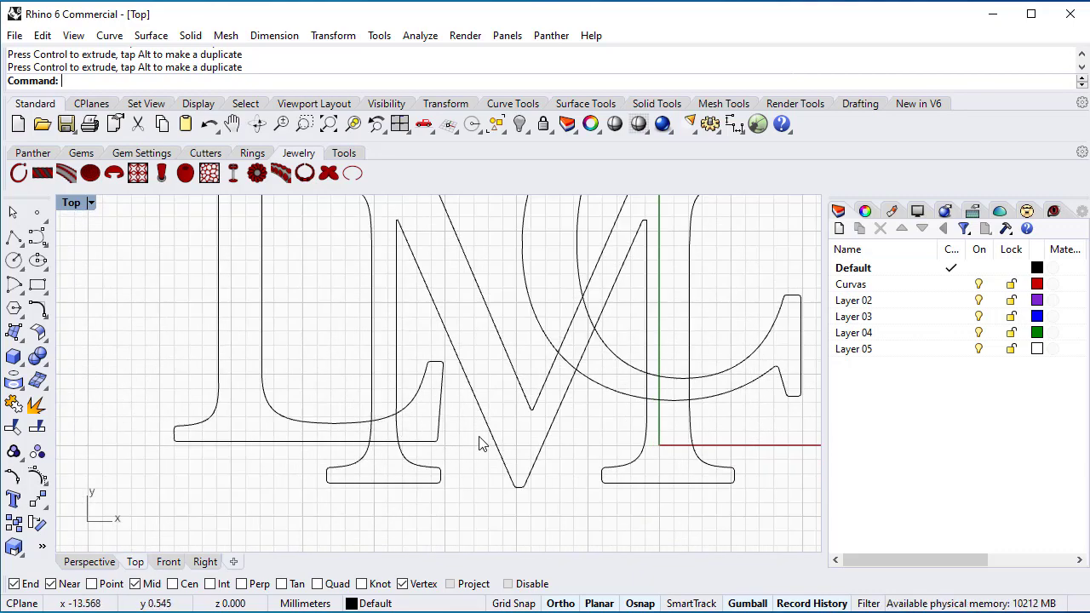
pyautogui.scroll(-5, 481, 444)
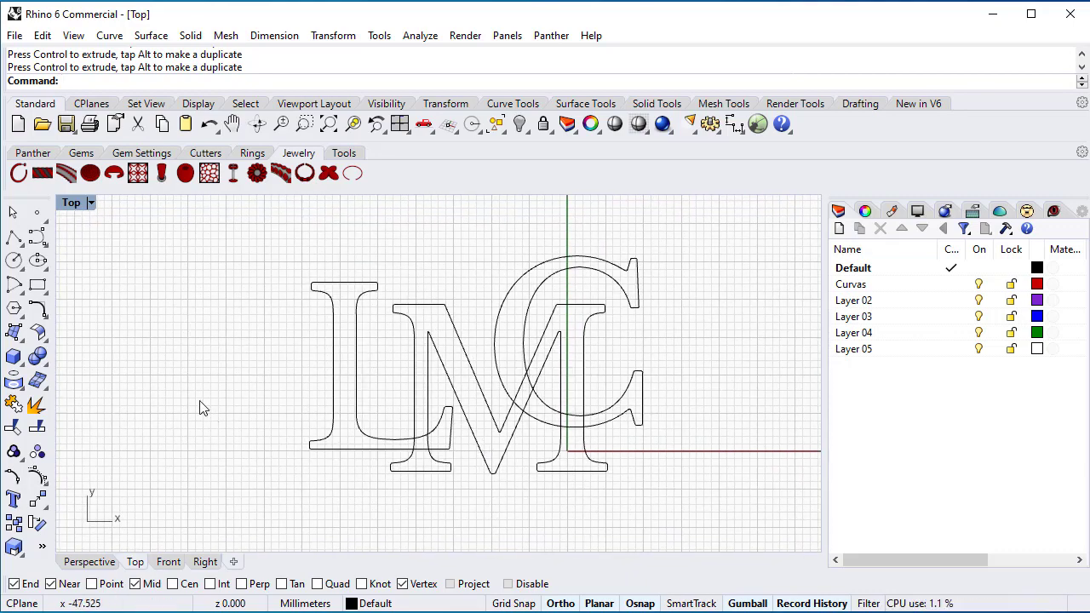
# Start a curve boolean on the overlapping L, M and C outlines with DeleteInput set to All.
pyautogui.click(38, 312)
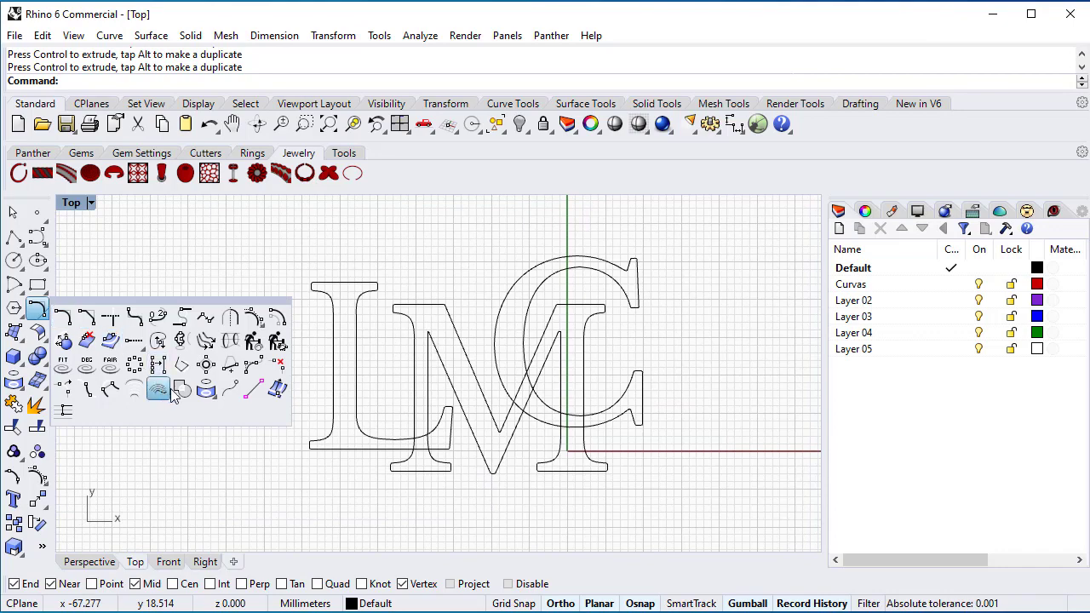
pyautogui.click(182, 390)
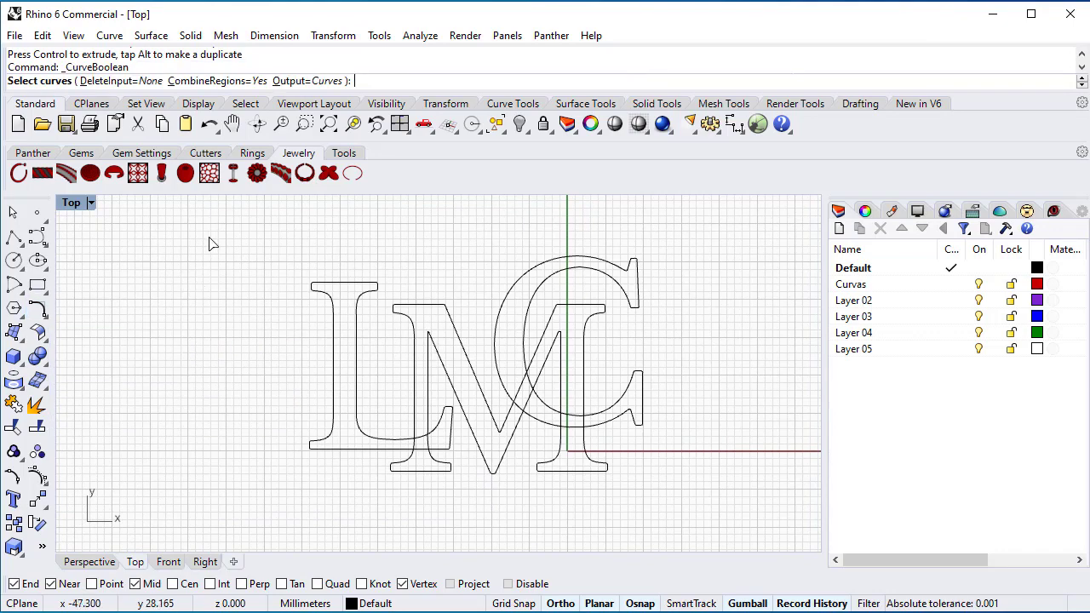
pyautogui.moveTo(212, 229); pyautogui.dragTo(756, 511)
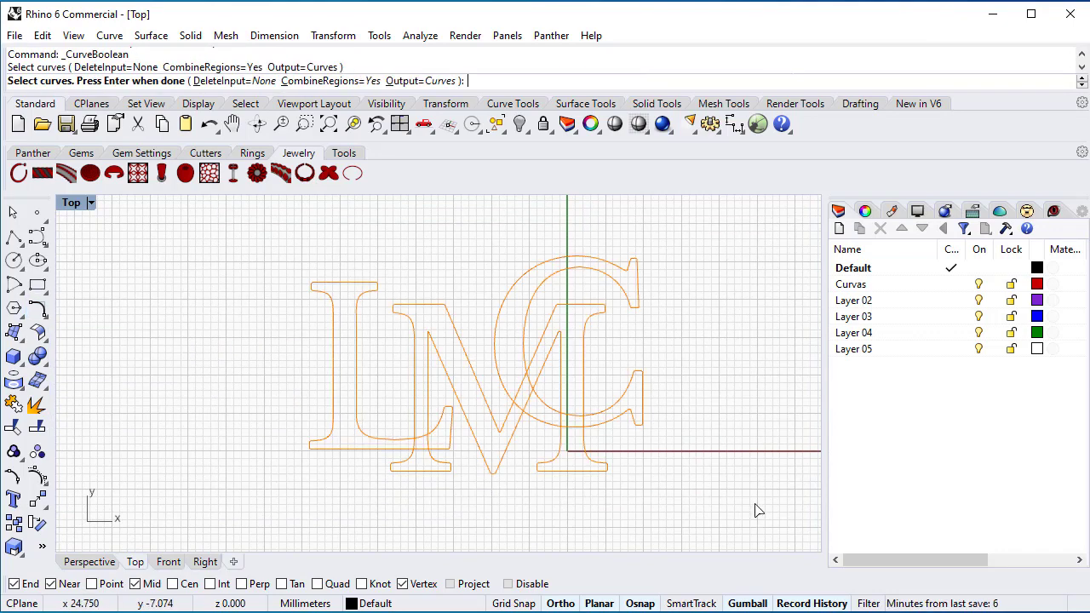
pyautogui.click(233, 82)
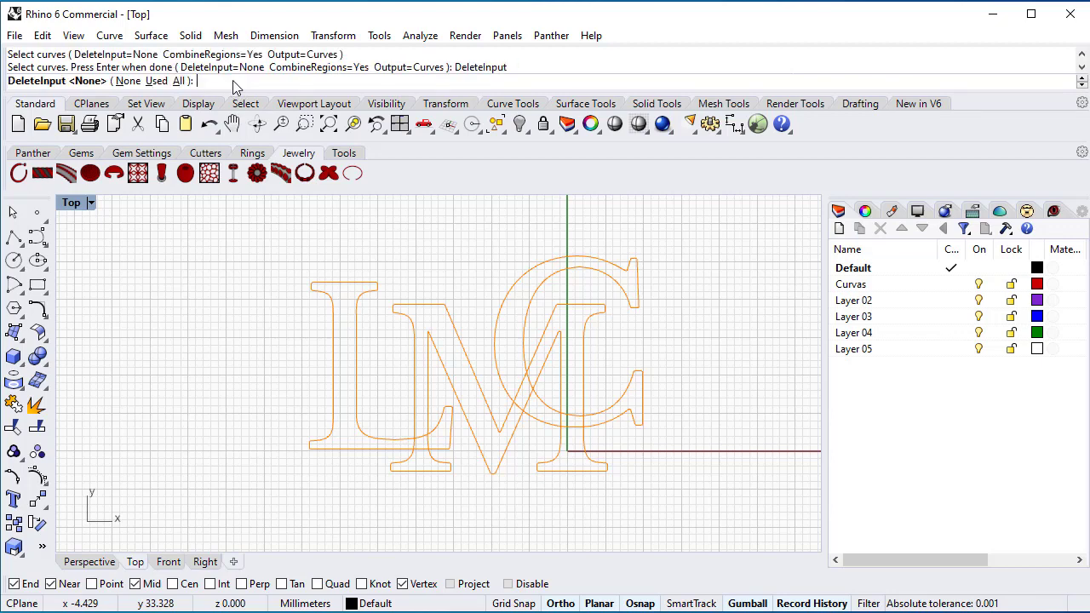
pyautogui.click(179, 81)
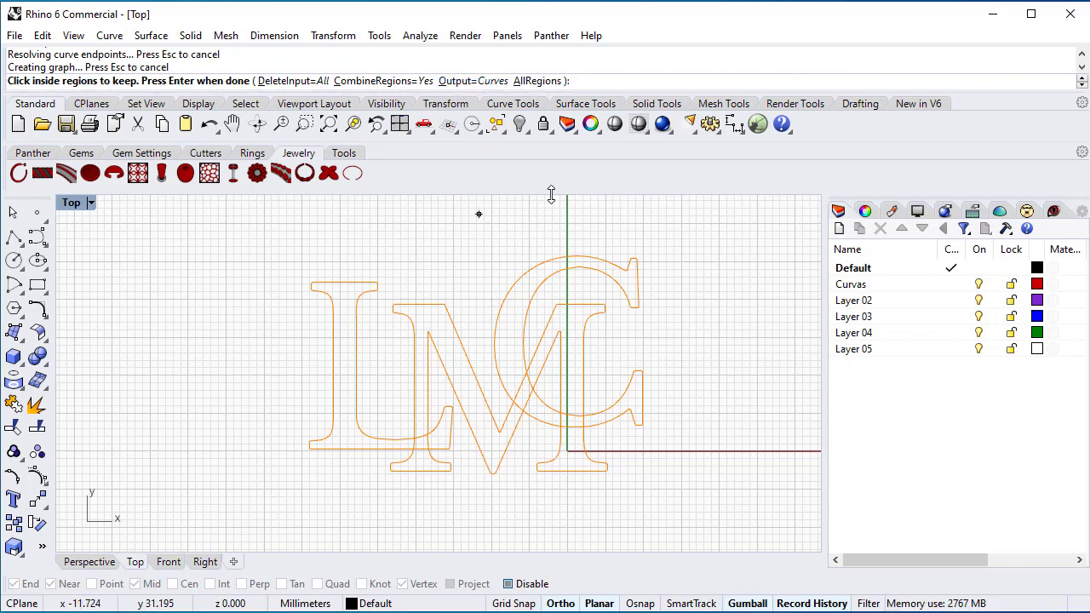
# Pick the regions of the L and the left half of the M, including its left foot, as regions to keep.
pyautogui.scroll(1, 442, 265)
pyautogui.scroll(1, 441, 266)
pyautogui.moveTo(440, 275); pyautogui.dragTo(414, 243, button='right')
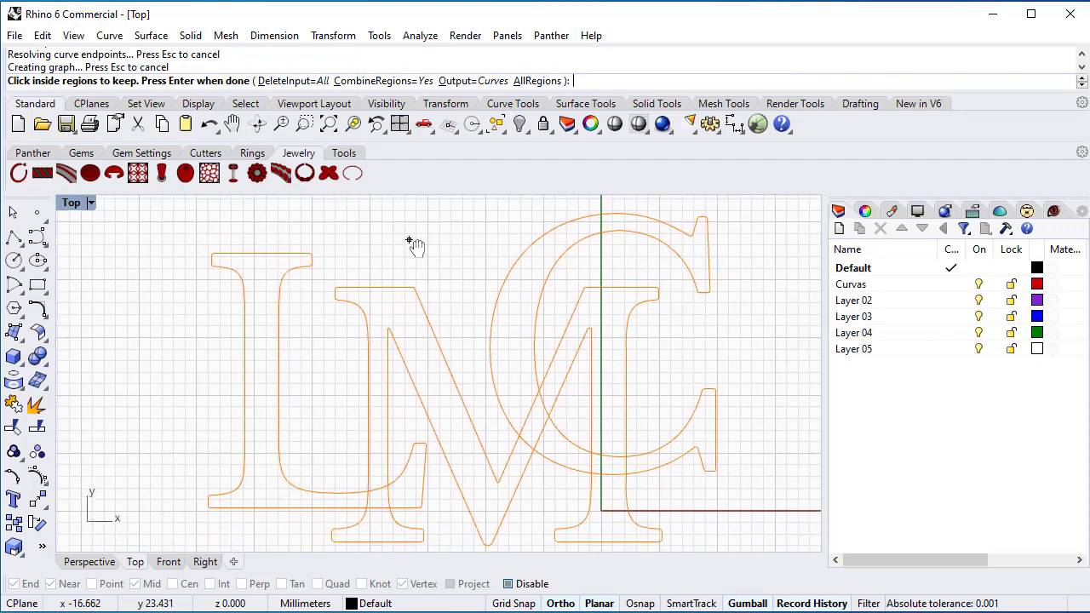
pyautogui.click(260, 345)
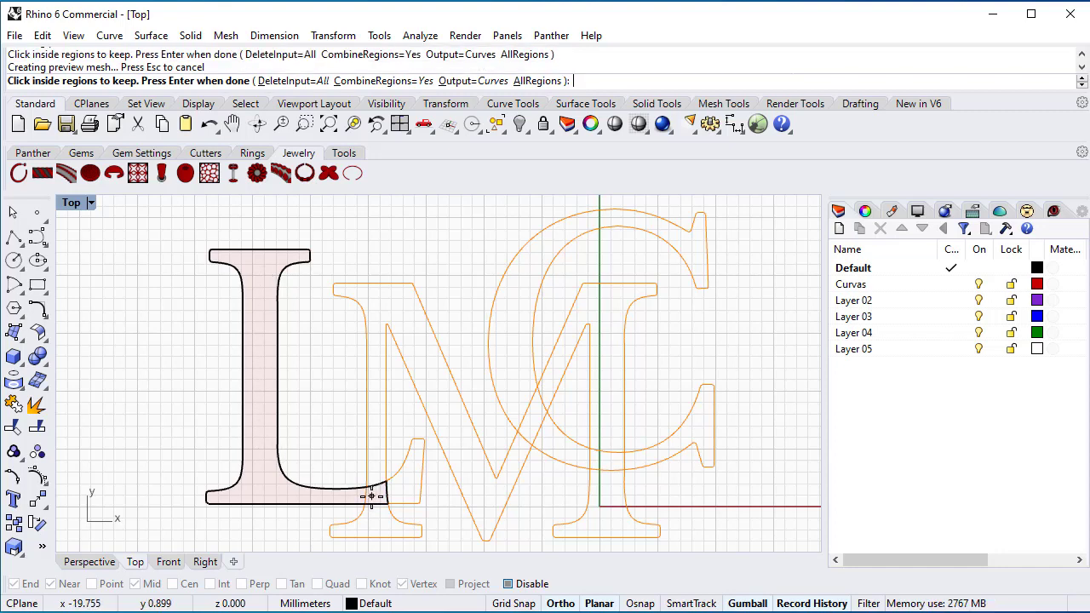
pyautogui.click(374, 471)
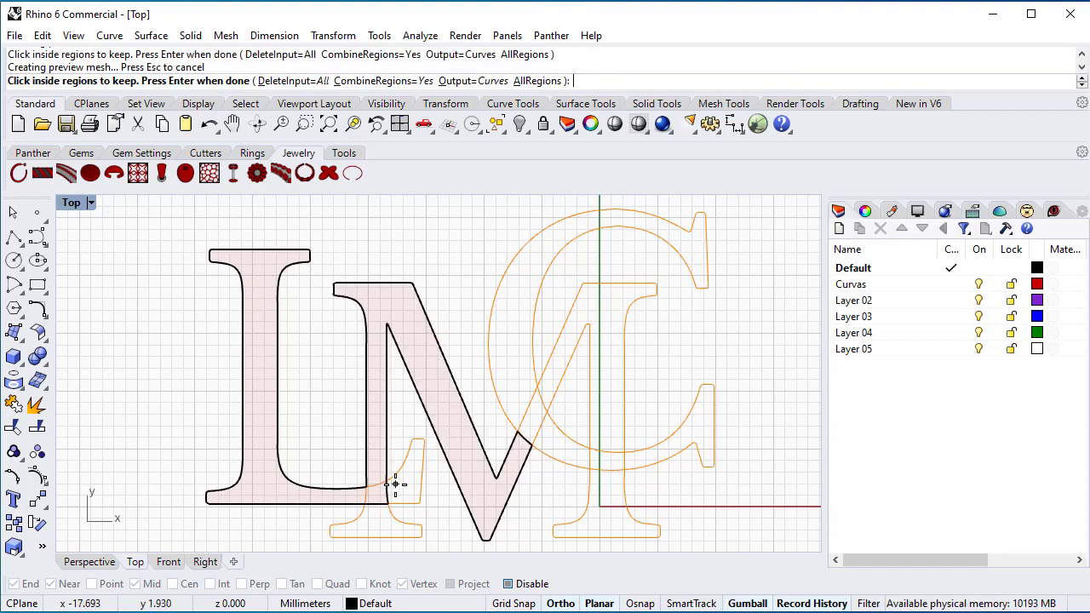
pyautogui.click(395, 484)
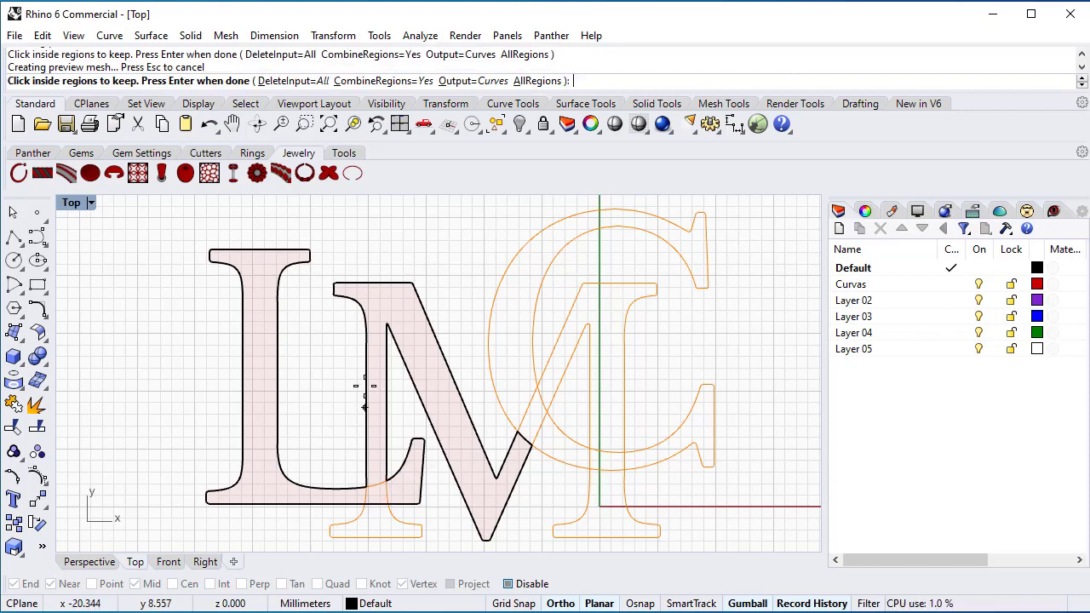
pyautogui.click(373, 519)
# Add all regions of the C and the right half of the M, including their overlaps, and complete the curve boolean.
pyautogui.scroll(5, 375, 513)
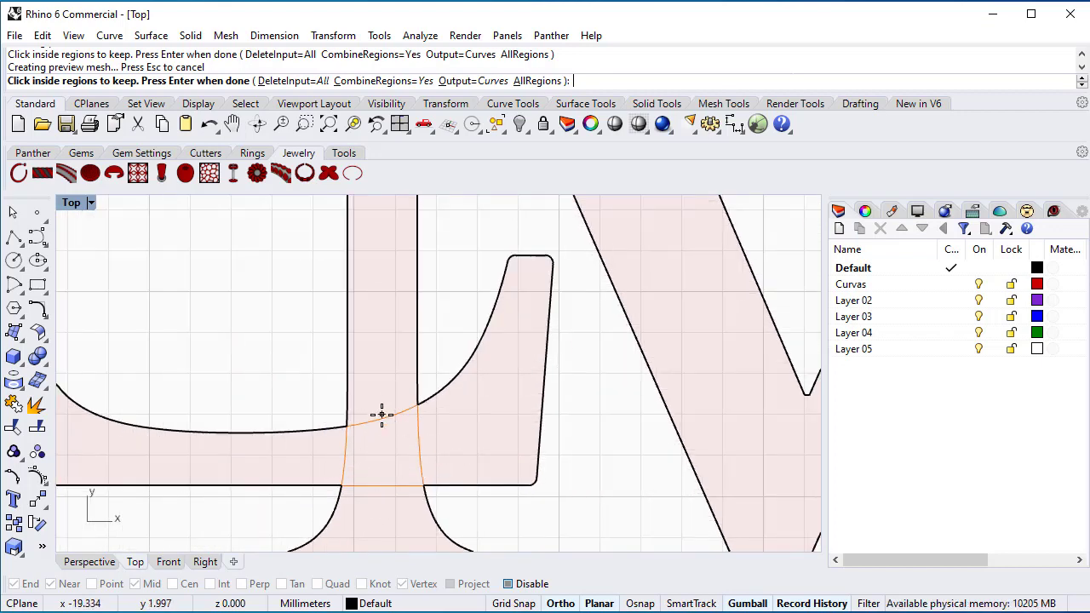
pyautogui.scroll(-5, 386, 461)
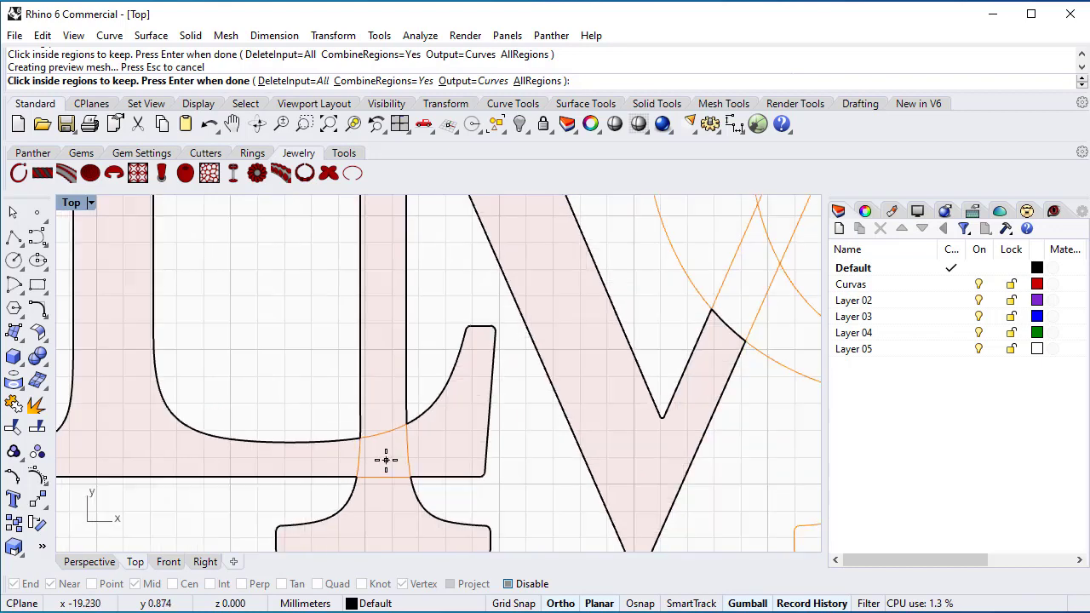
pyautogui.click(570, 374)
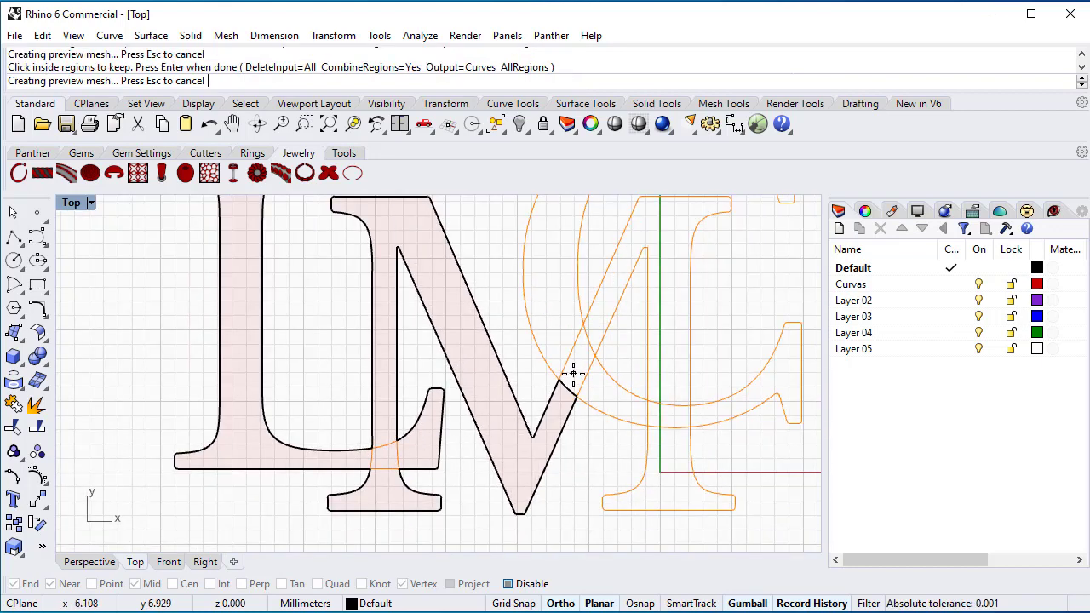
pyautogui.click(555, 334)
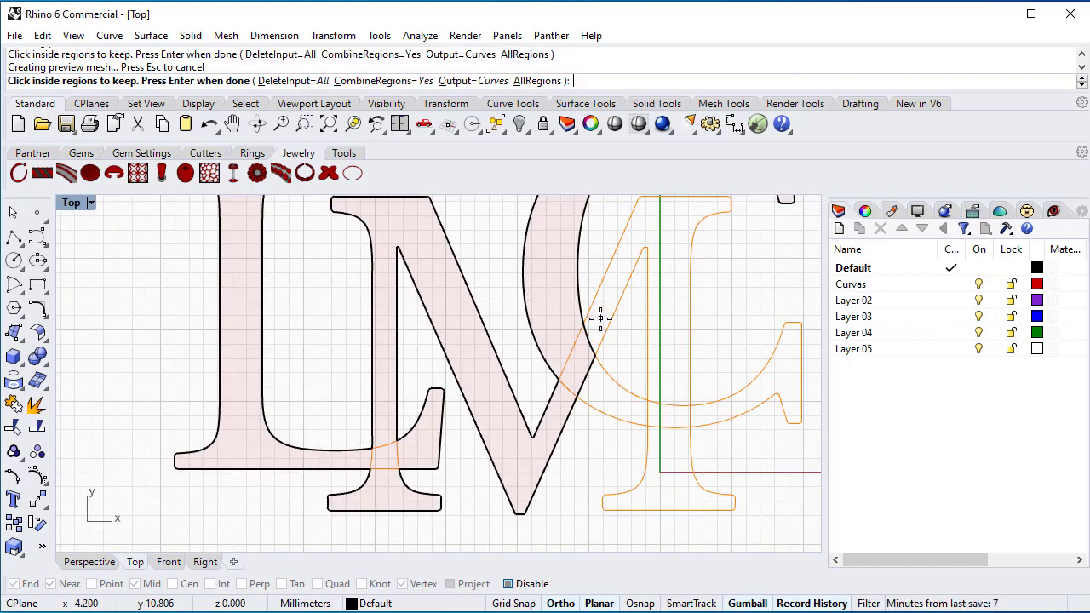
pyautogui.click(600, 317)
pyautogui.click(603, 394)
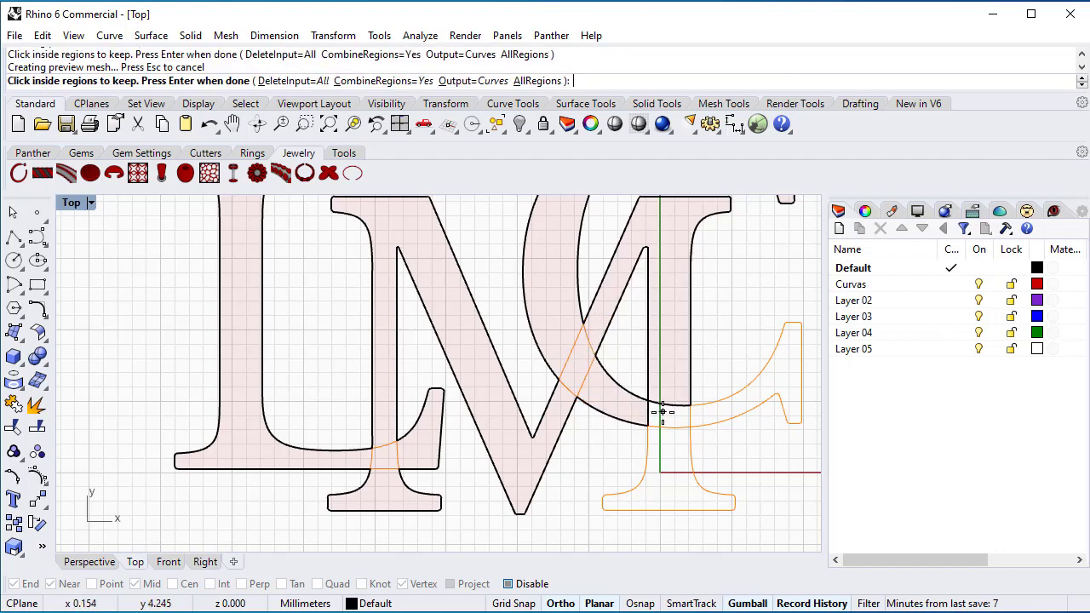
pyautogui.click(662, 412)
pyautogui.click(659, 491)
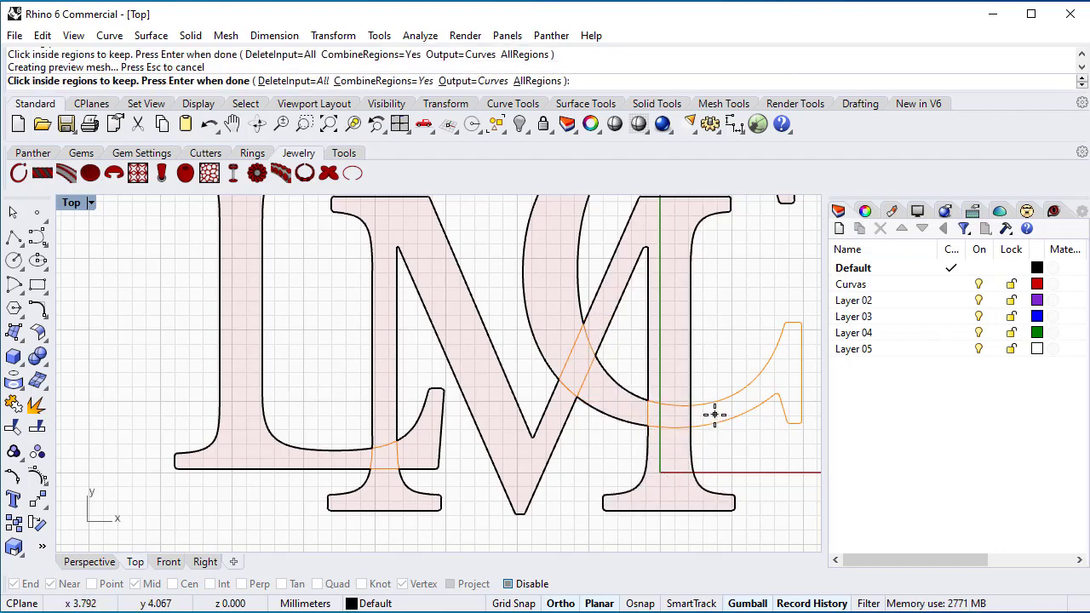
pyautogui.click(715, 414)
pyautogui.scroll(-4, 718, 371)
pyautogui.moveTo(731, 338); pyautogui.dragTo(648, 365, button='right')
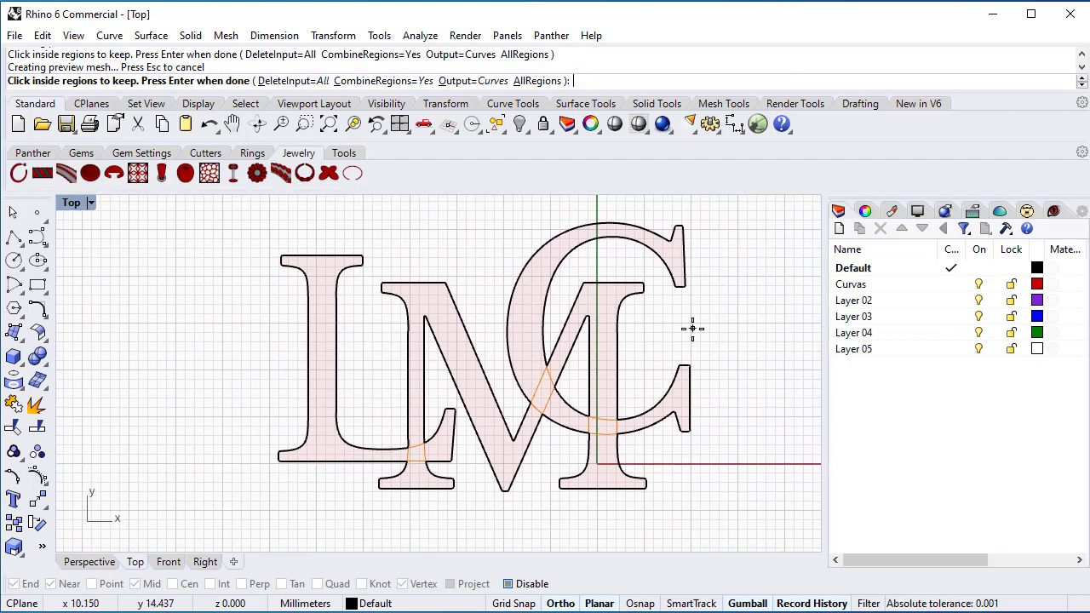
pyautogui.press('Return')
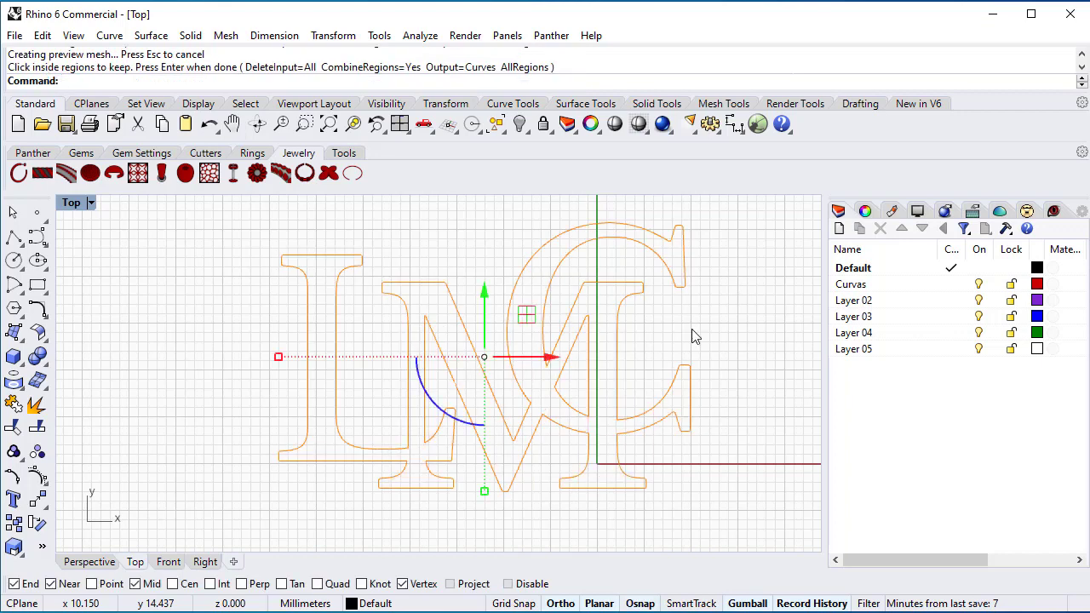
pyautogui.click(673, 335)
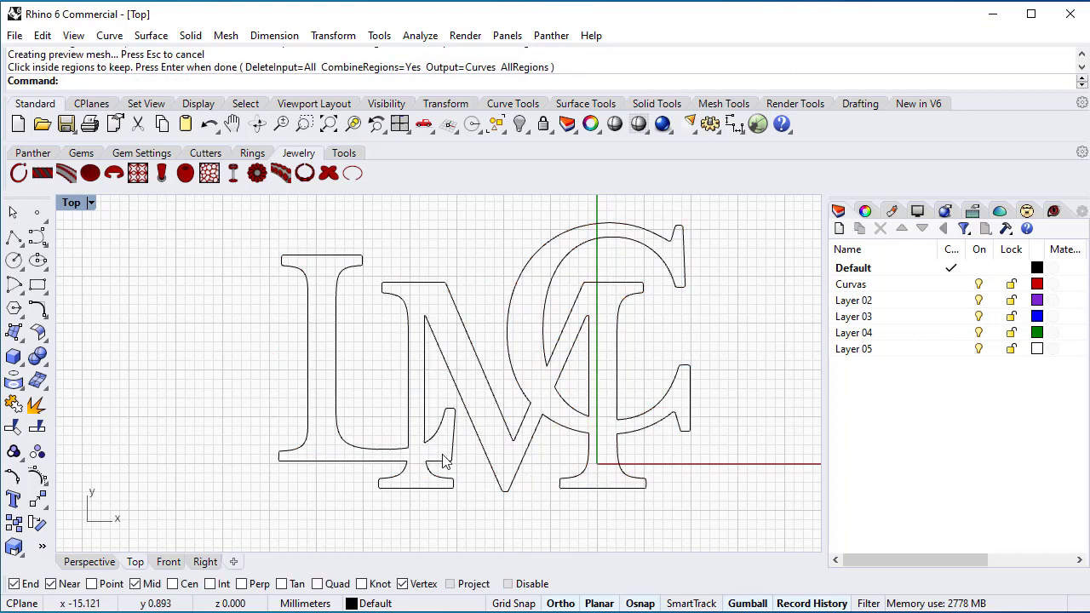
# Fillet the corners of all merged monogram curves with a radius of 0.2 mm.
pyautogui.scroll(5, 406, 478)
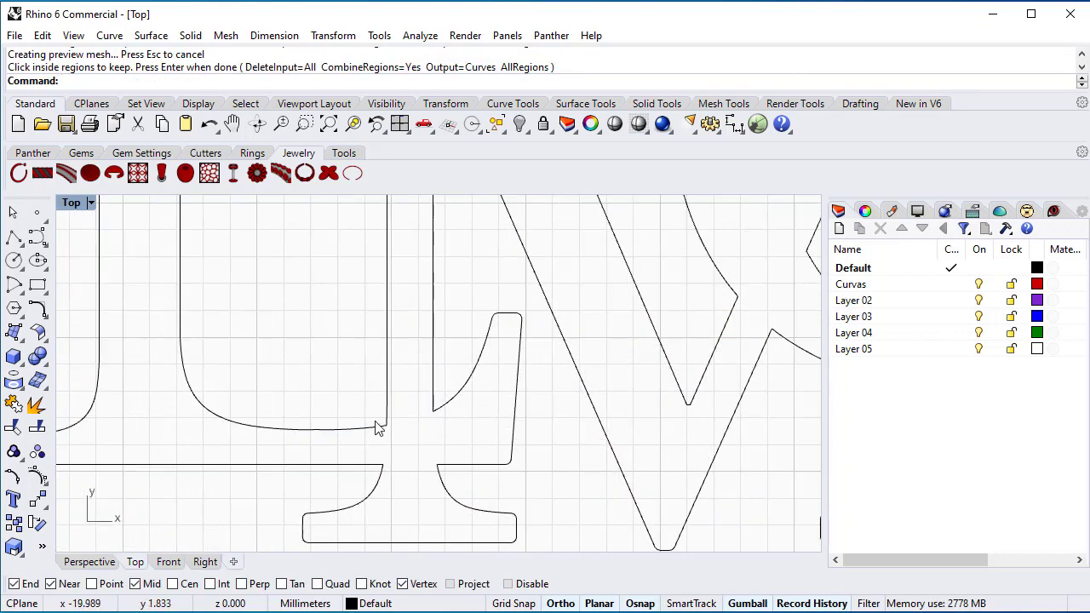
pyautogui.scroll(-4, 499, 387)
pyautogui.scroll(-2, 654, 318)
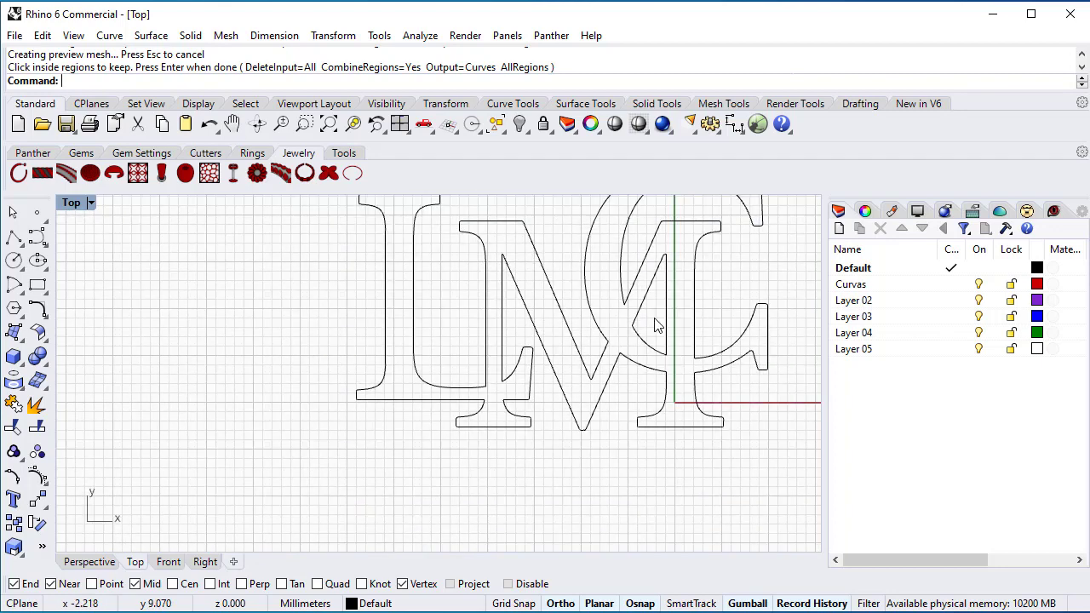
pyautogui.scroll(-2, 738, 298)
pyautogui.moveTo(738, 287); pyautogui.dragTo(605, 354, button='right')
pyautogui.moveTo(310, 220); pyautogui.dragTo(698, 485)
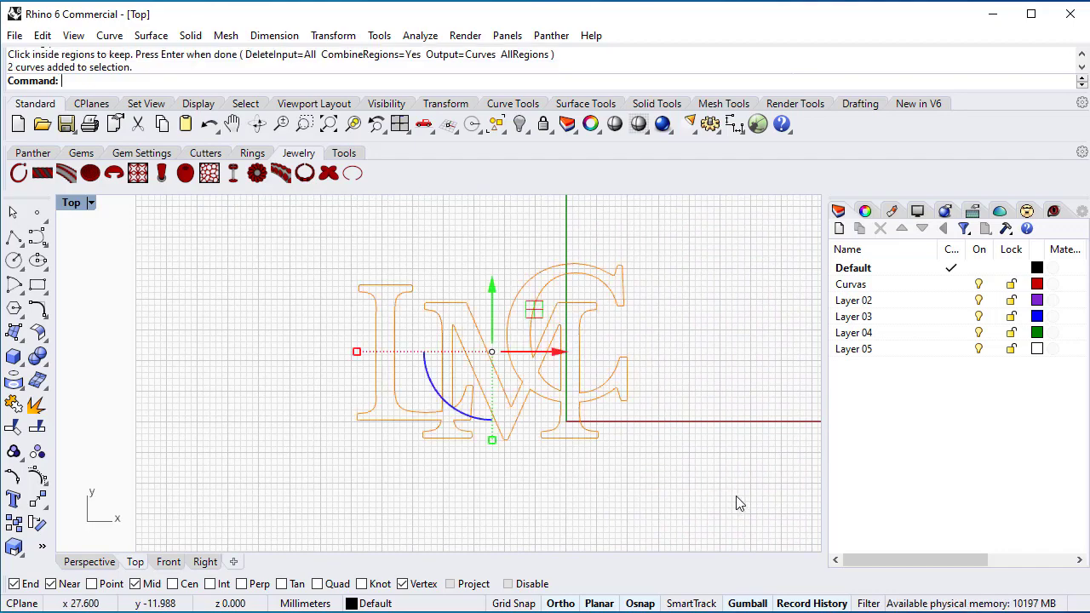
pyautogui.click(45, 317)
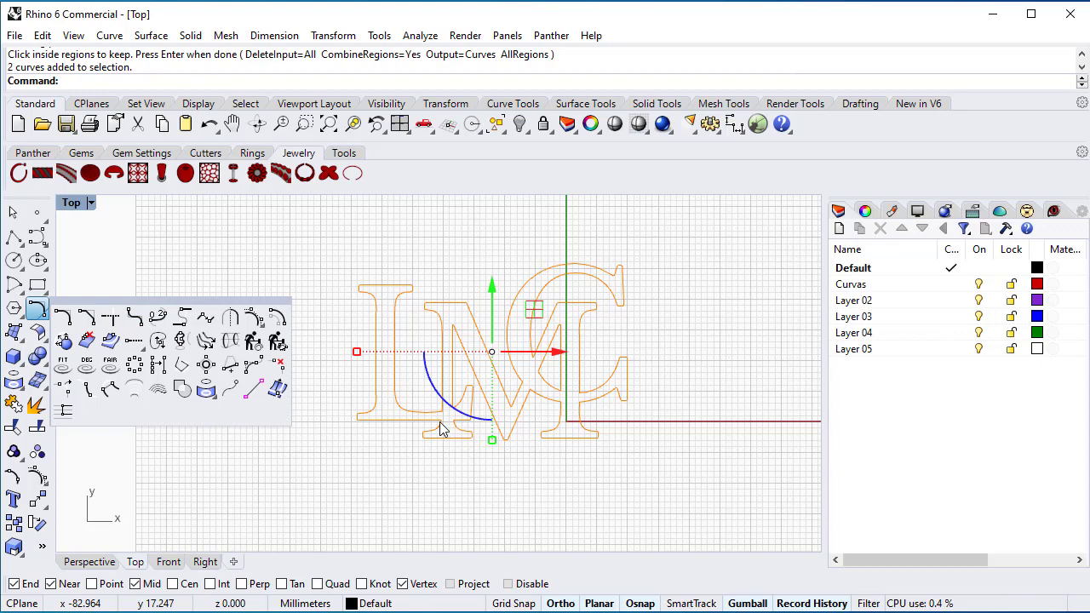
pyautogui.click(135, 319)
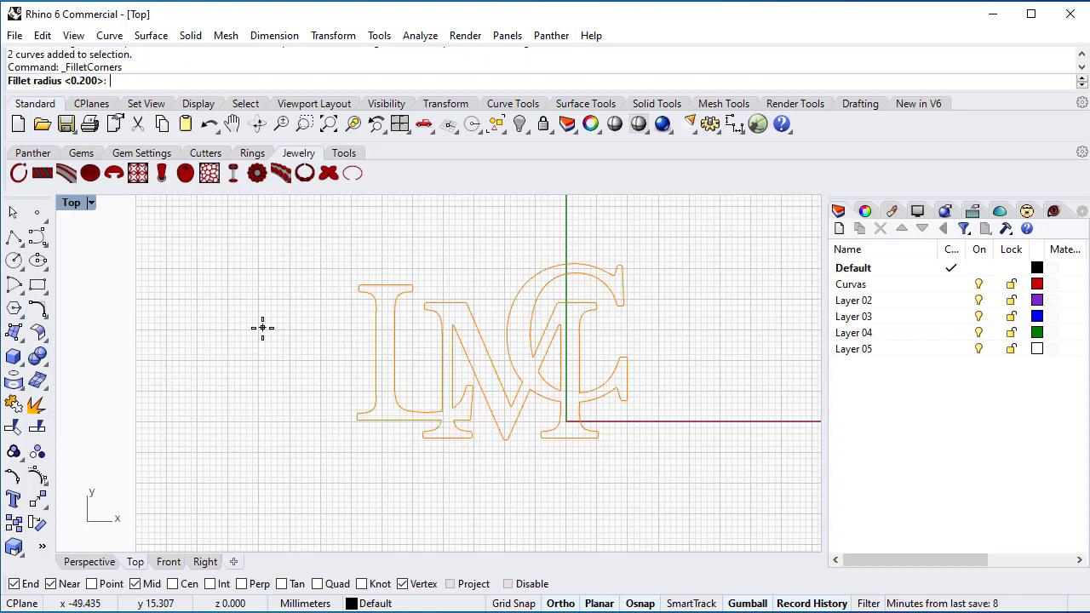
pyautogui.press('Return')
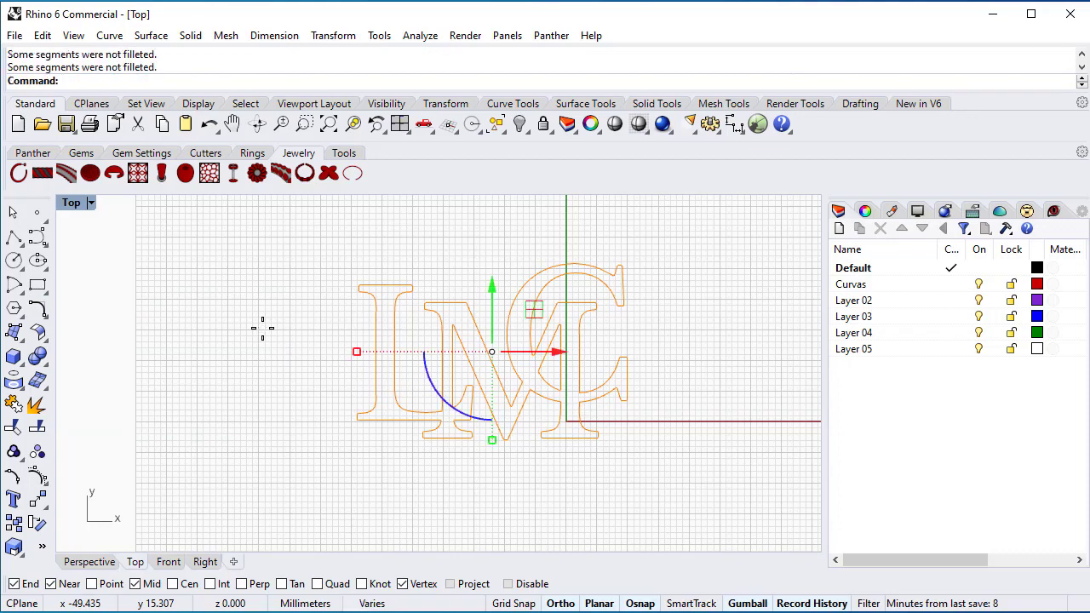
pyautogui.scroll(6, 470, 418)
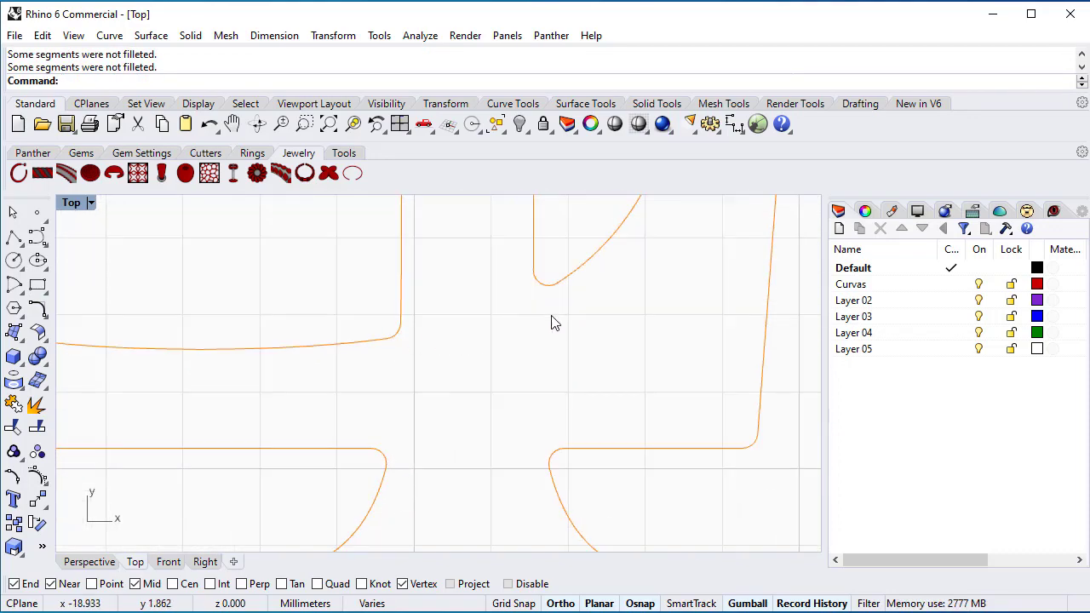
pyautogui.scroll(-6, 457, 385)
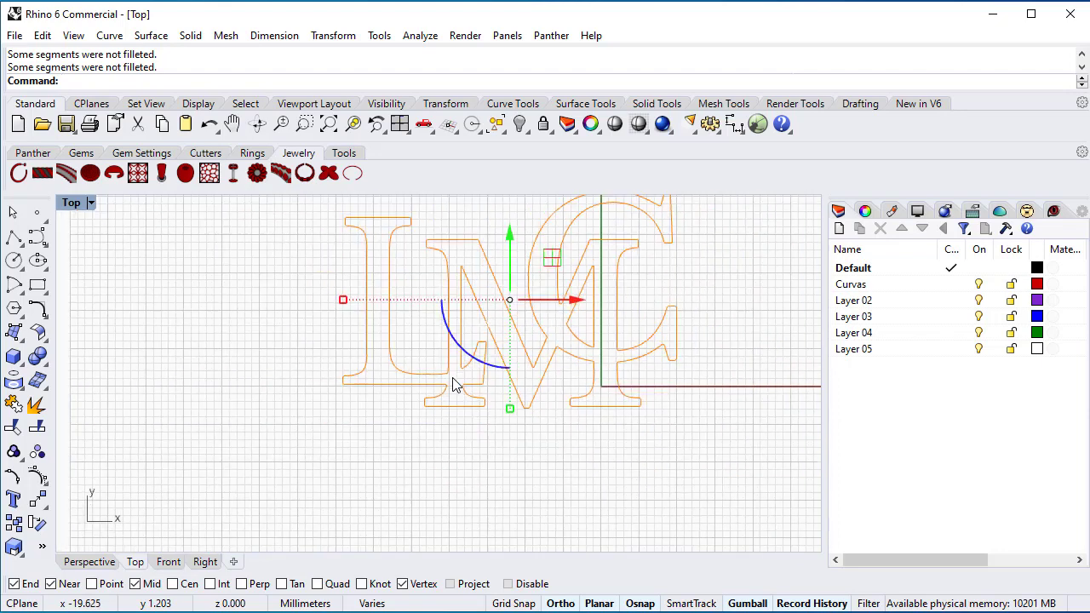
pyautogui.click(568, 472)
pyautogui.moveTo(567, 472); pyautogui.dragTo(527, 523, button='right')
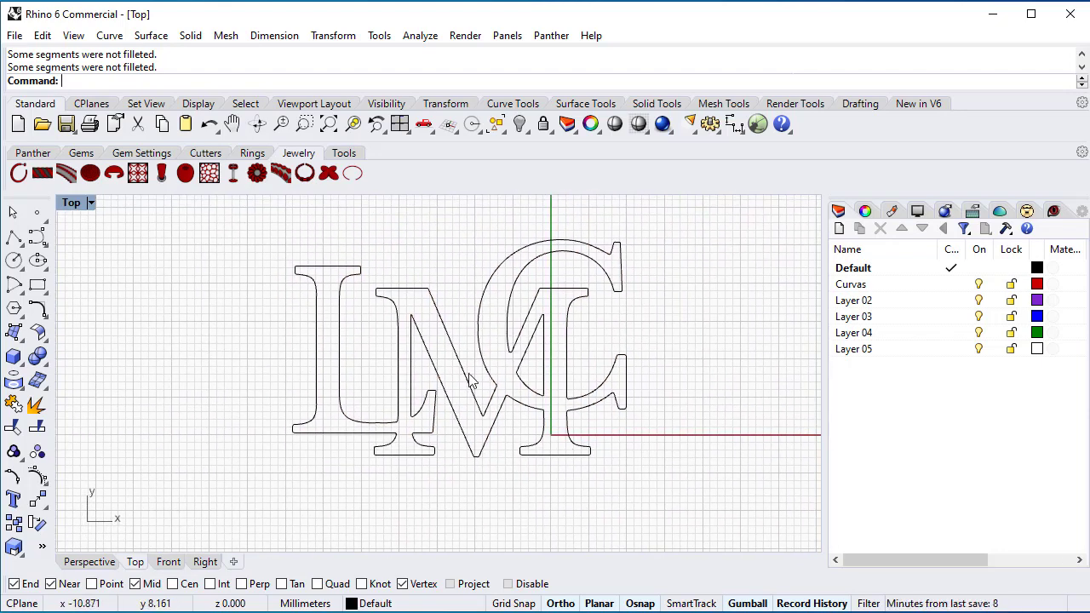
# Extrude all monogram curves in the Perspective view into a solid with a distance of 1.3 mm.
pyautogui.click(88, 563)
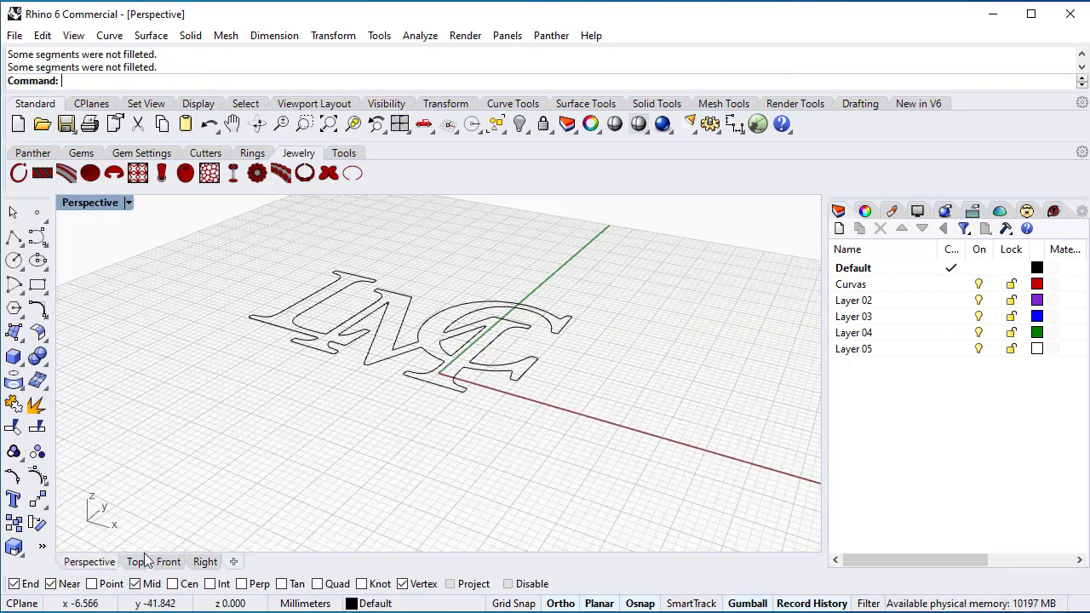
pyautogui.click(24, 366)
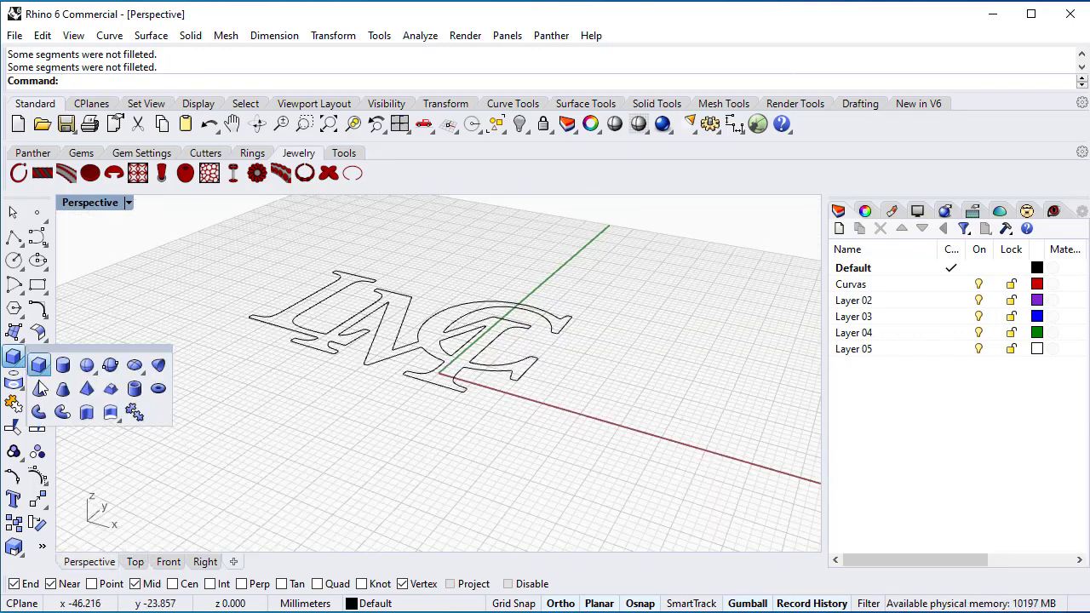
pyautogui.click(88, 413)
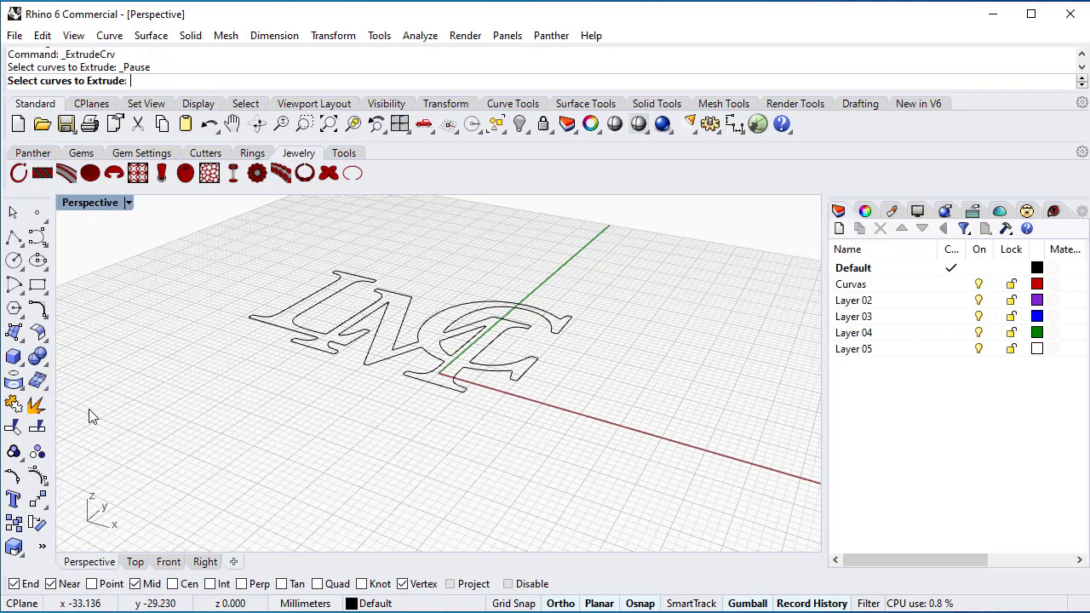
pyautogui.keyDown('shift'); pyautogui.moveTo(247, 257); pyautogui.dragTo(302, 311, button='right'); pyautogui.keyUp('shift')
pyautogui.scroll(2, 377, 338)
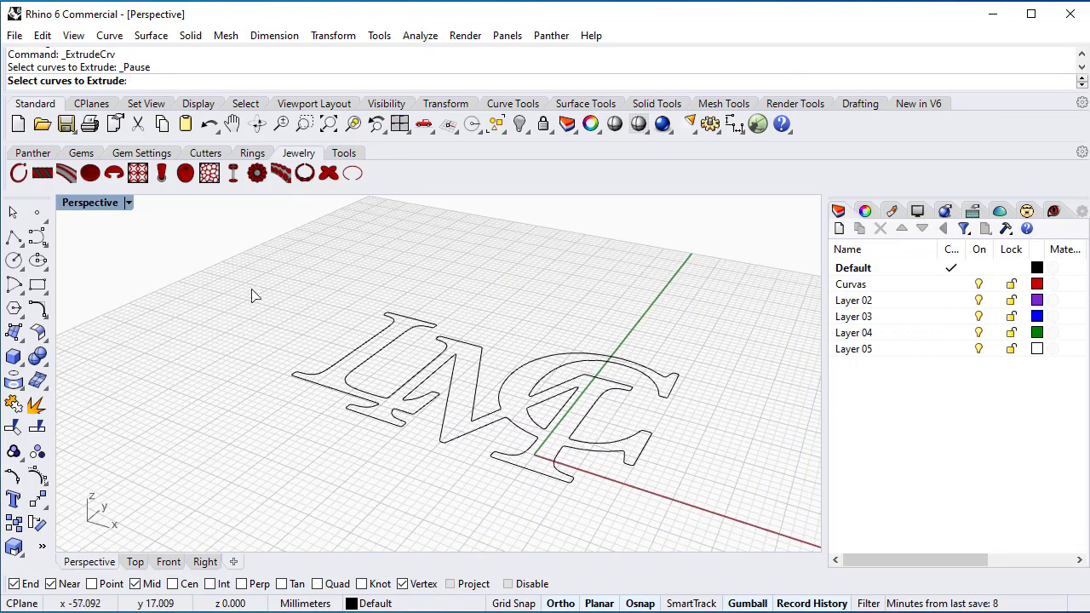
pyautogui.moveTo(213, 238); pyautogui.dragTo(747, 523)
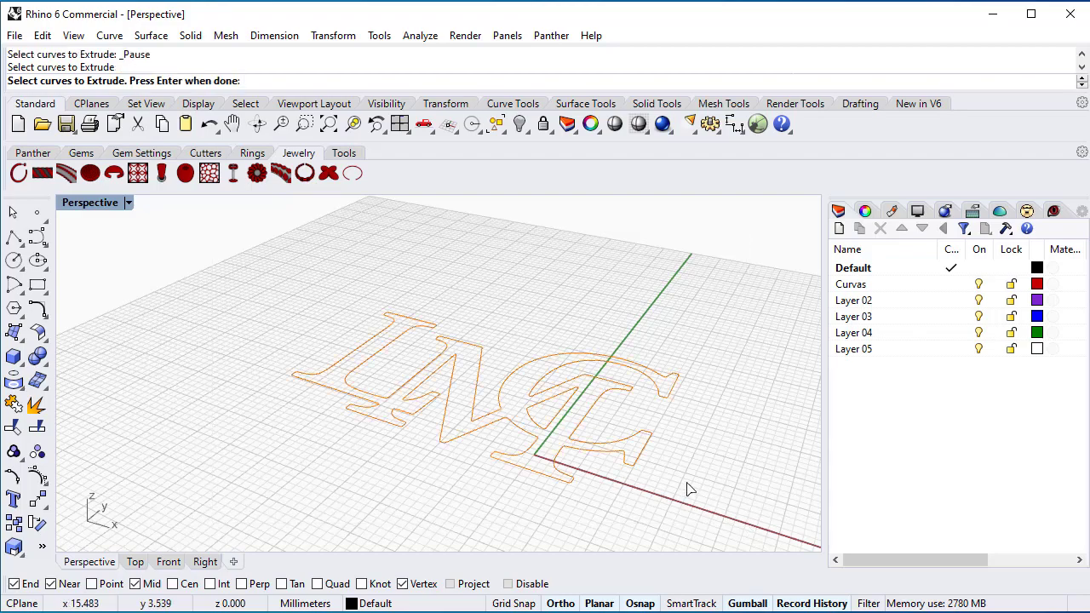
pyautogui.press('Return')
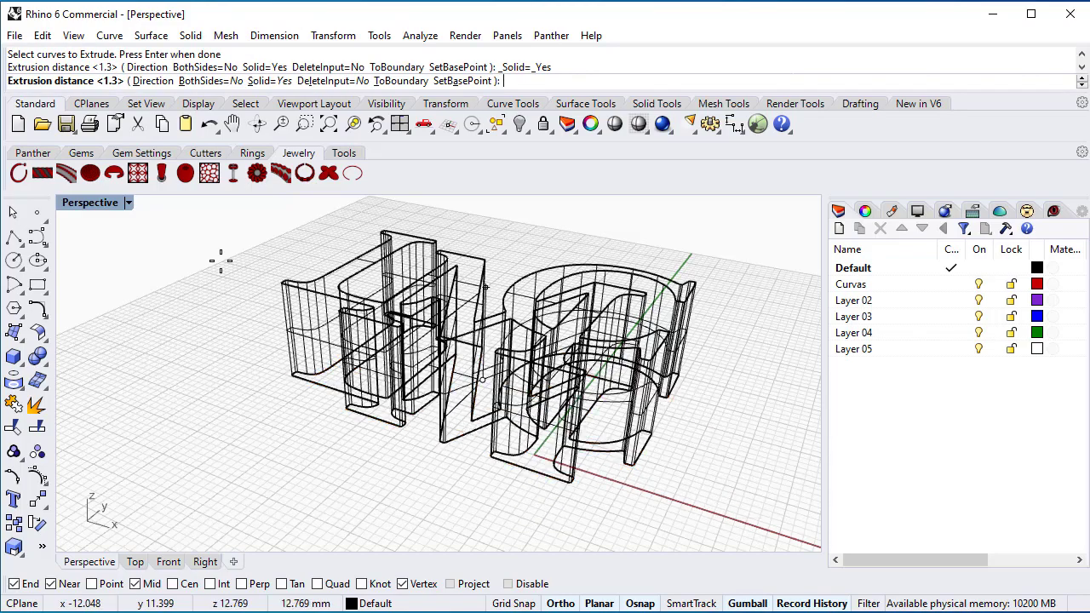
pyautogui.moveTo(220, 261)
pyautogui.mouseDown(button='right')
pyautogui.moveTo(375, 260)
pyautogui.moveTo(343, 385)
pyautogui.mouseUp(button='right')
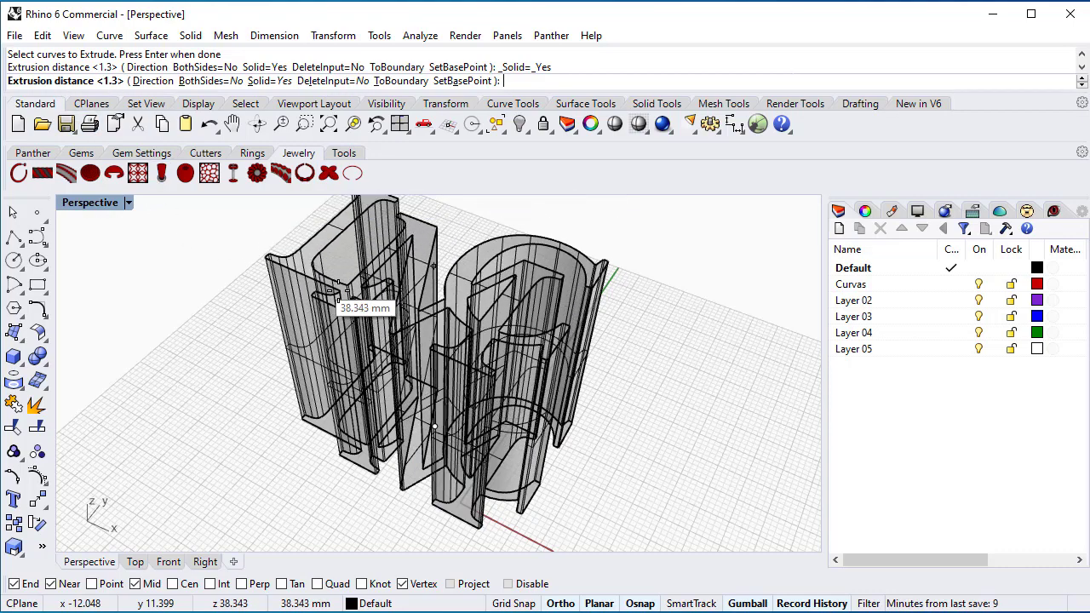
pyautogui.press('Return')
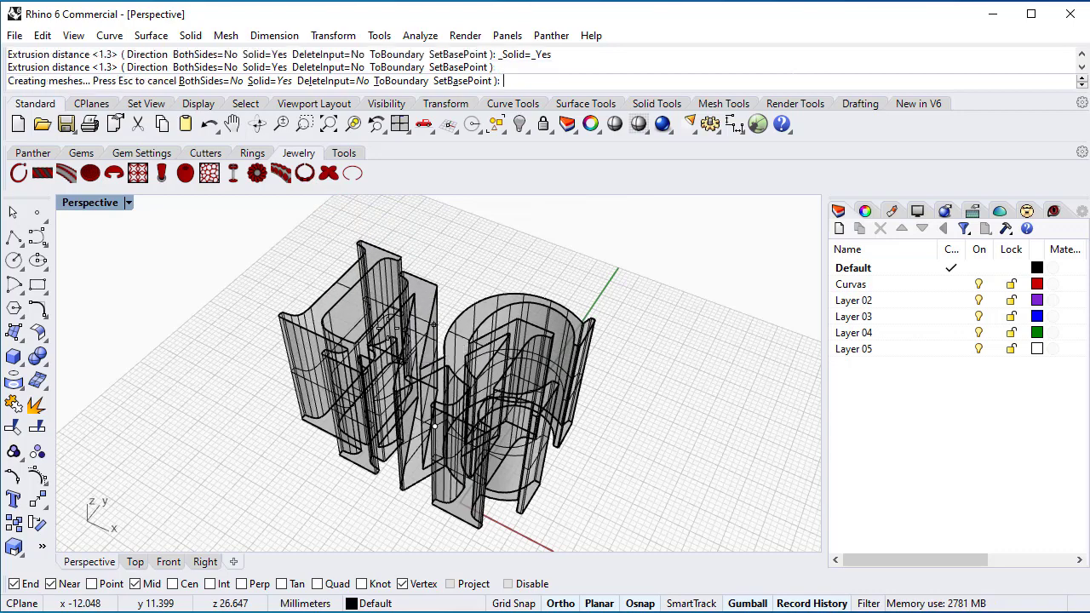
pyautogui.scroll(3, 400, 356)
pyautogui.moveTo(500, 397)
pyautogui.mouseDown(button='right')
pyautogui.moveTo(511, 309)
pyautogui.moveTo(494, 397)
pyautogui.mouseUp(button='right')
pyautogui.click(482, 402)
pyautogui.click(538, 290)
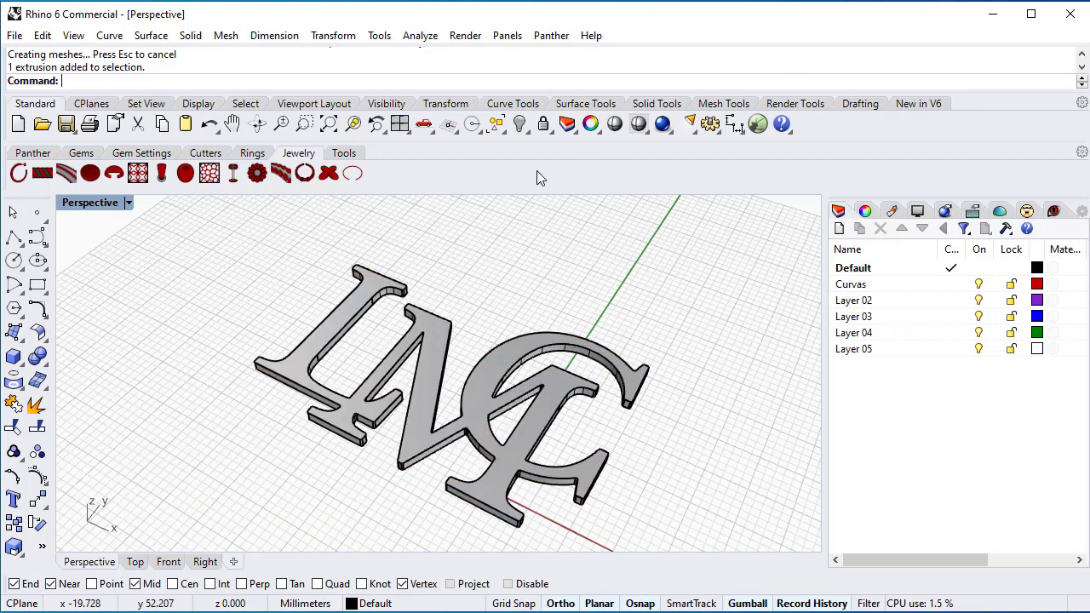
# Select all curves in the model and move them to the Curvas layer.
pyautogui.click(497, 126)
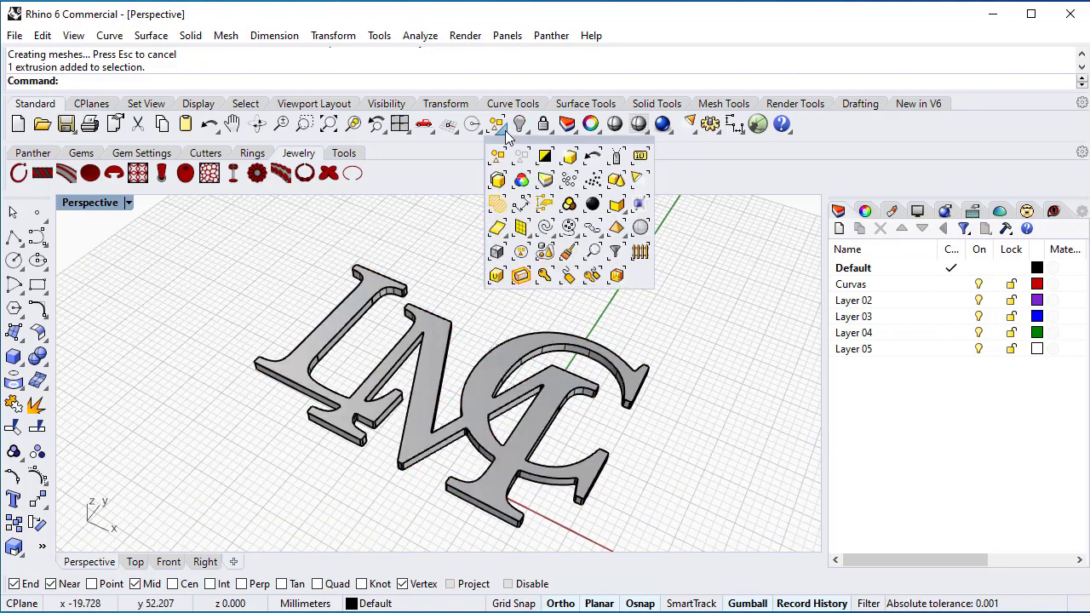
pyautogui.click(545, 228)
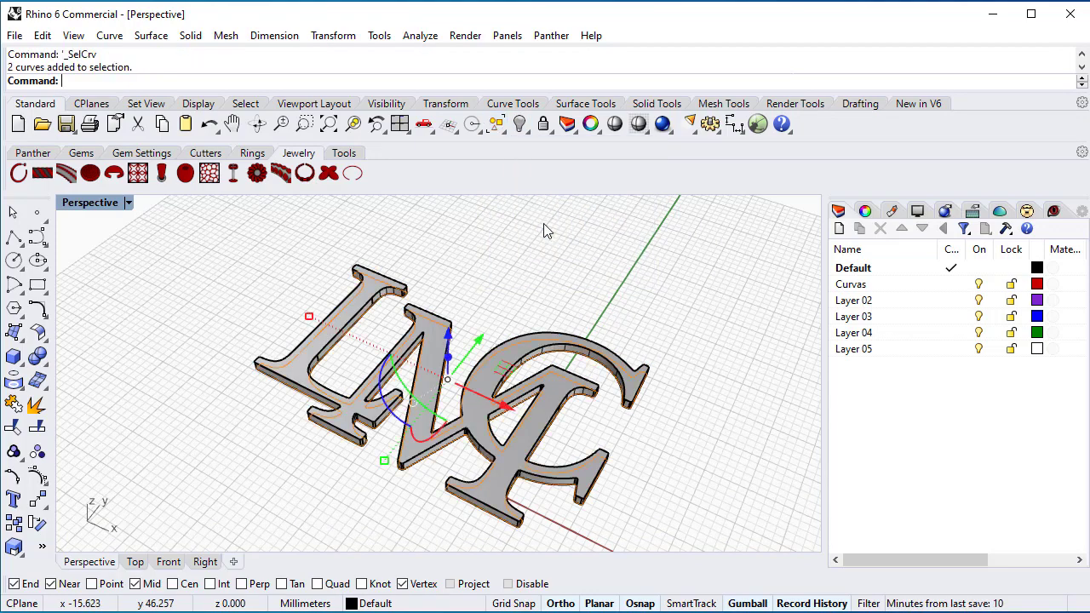
pyautogui.moveTo(410, 539)
pyautogui.mouseDown(button='right')
pyautogui.moveTo(419, 381)
pyautogui.moveTo(389, 514)
pyautogui.moveTo(423, 526)
pyautogui.mouseUp(button='right')
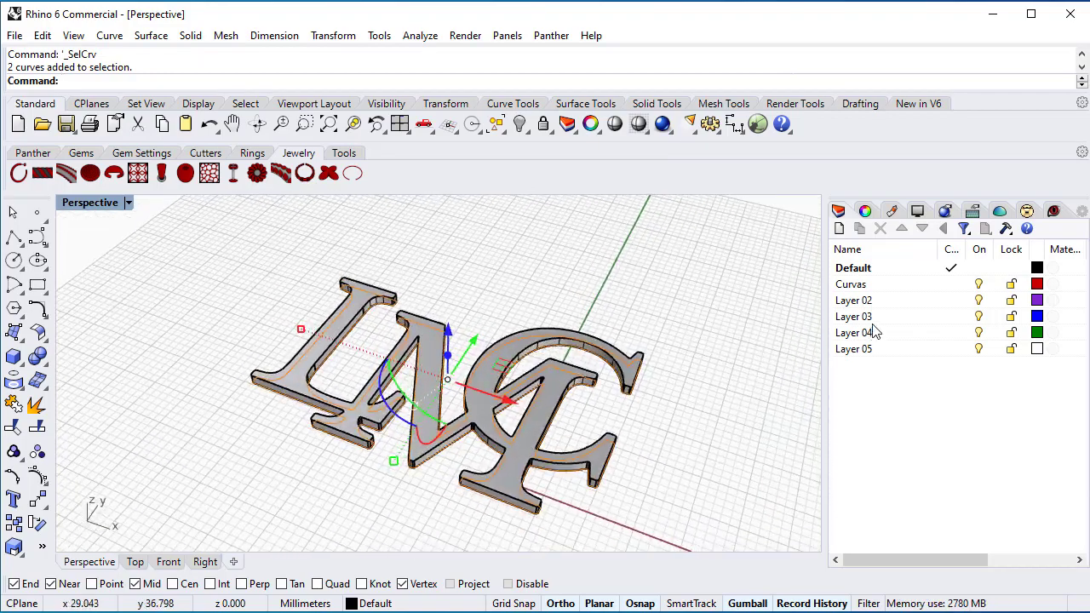
pyautogui.rightClick(879, 288)
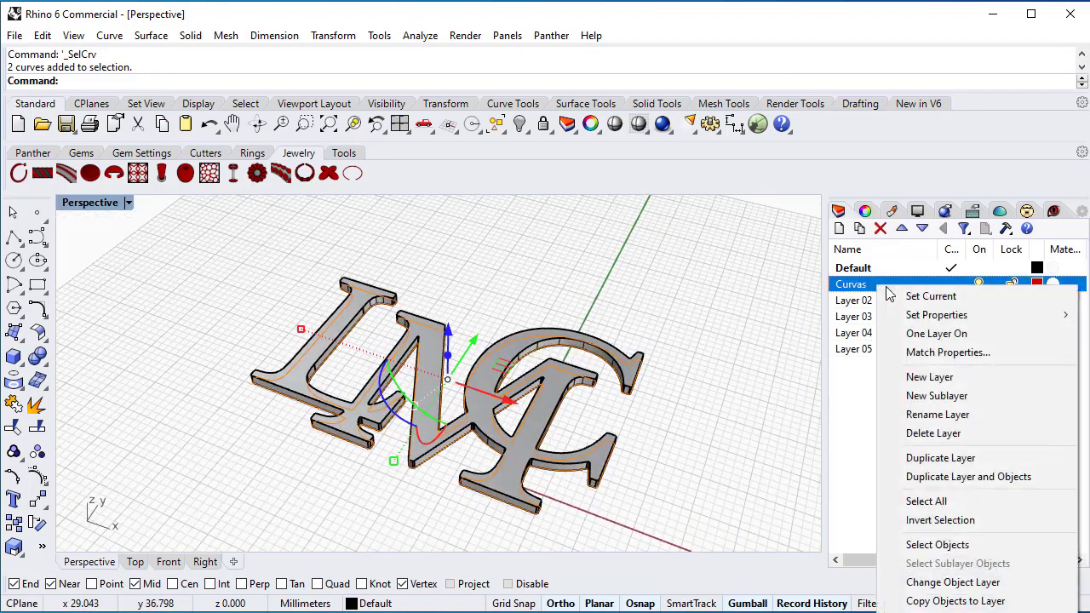
pyautogui.click(917, 585)
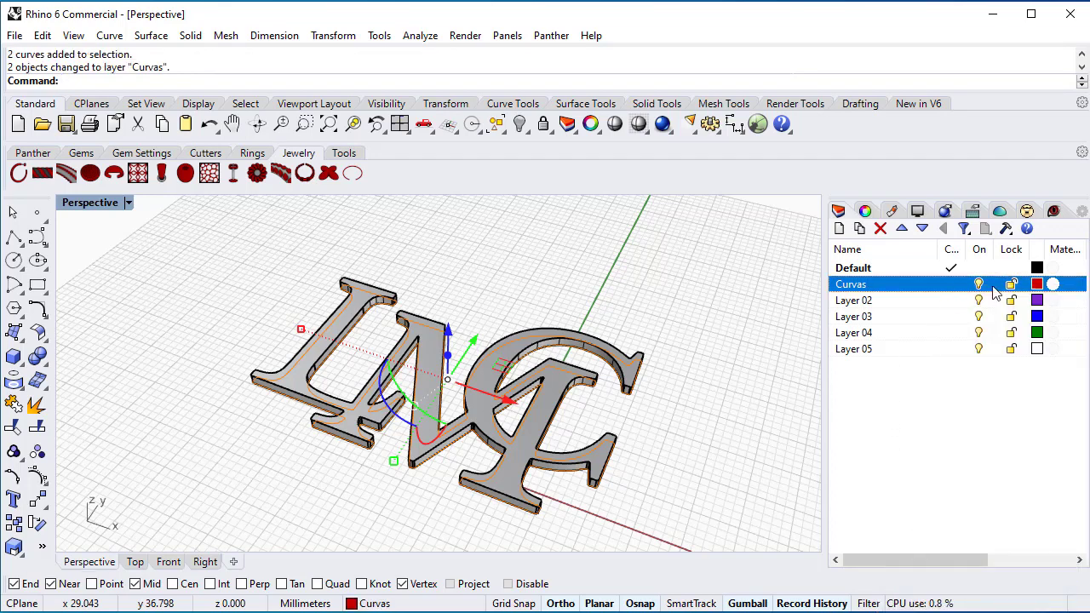
pyautogui.click(701, 421)
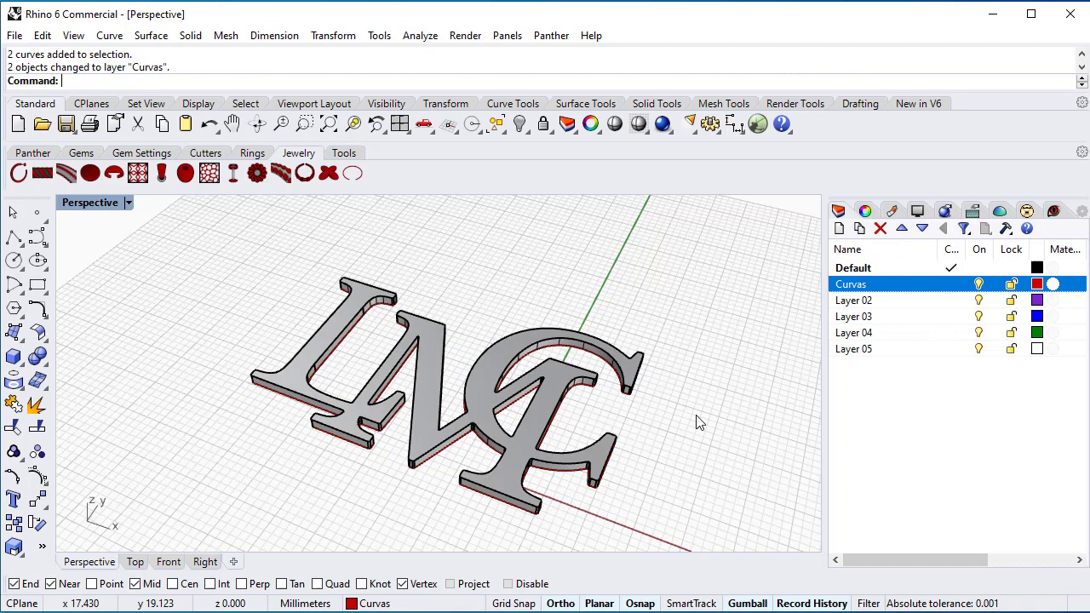
# Move the extruded monogram solid to Layer 02 and rename that layer Pingente.
pyautogui.click(488, 379)
pyautogui.rightClick(854, 301)
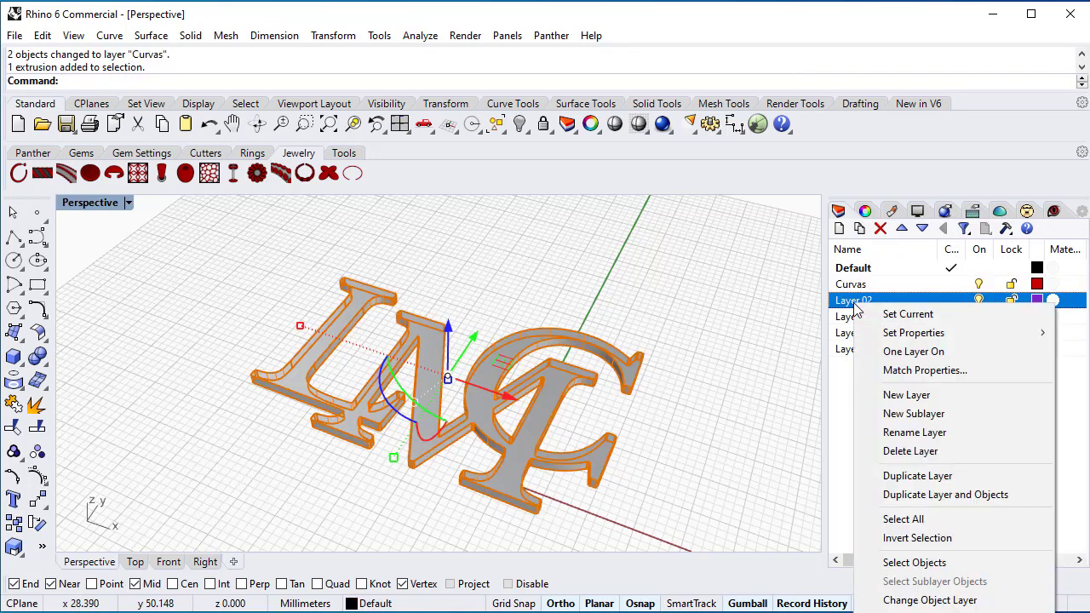
pyautogui.click(899, 601)
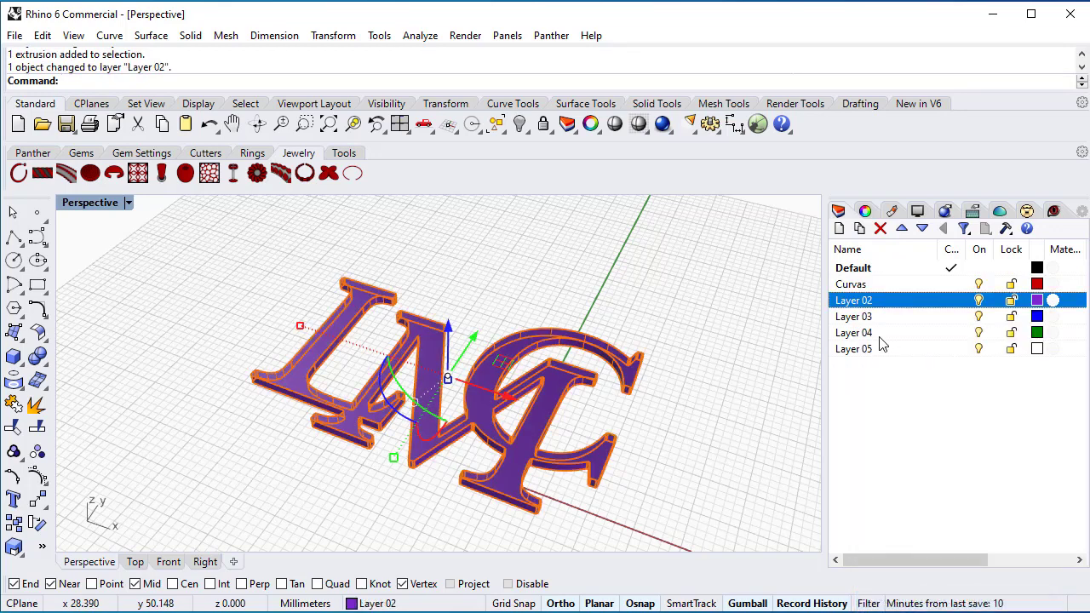
pyautogui.doubleClick(854, 301)
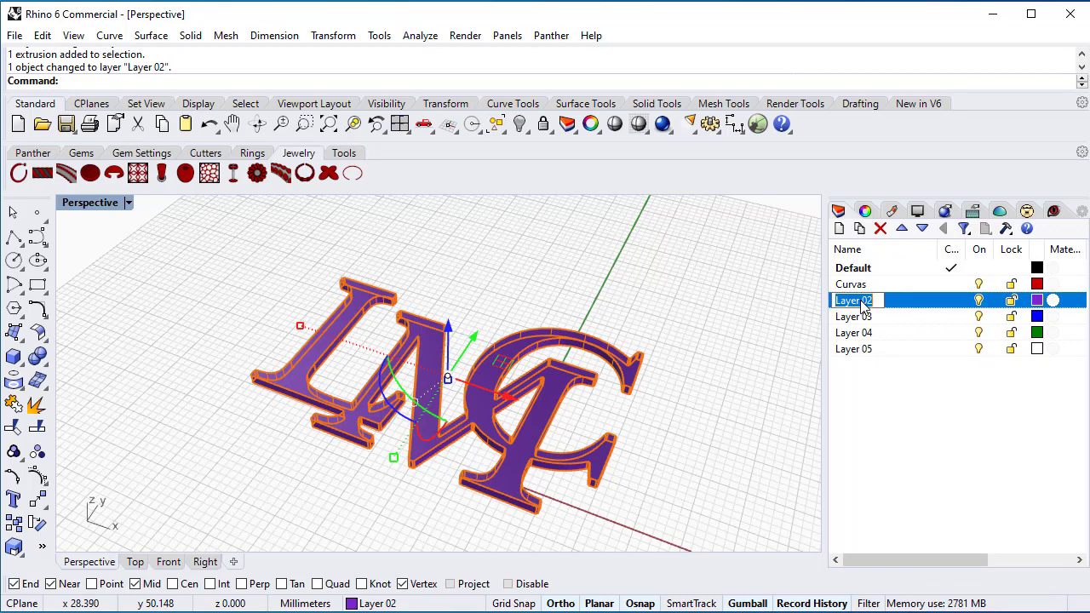
pyautogui.write('Pun')
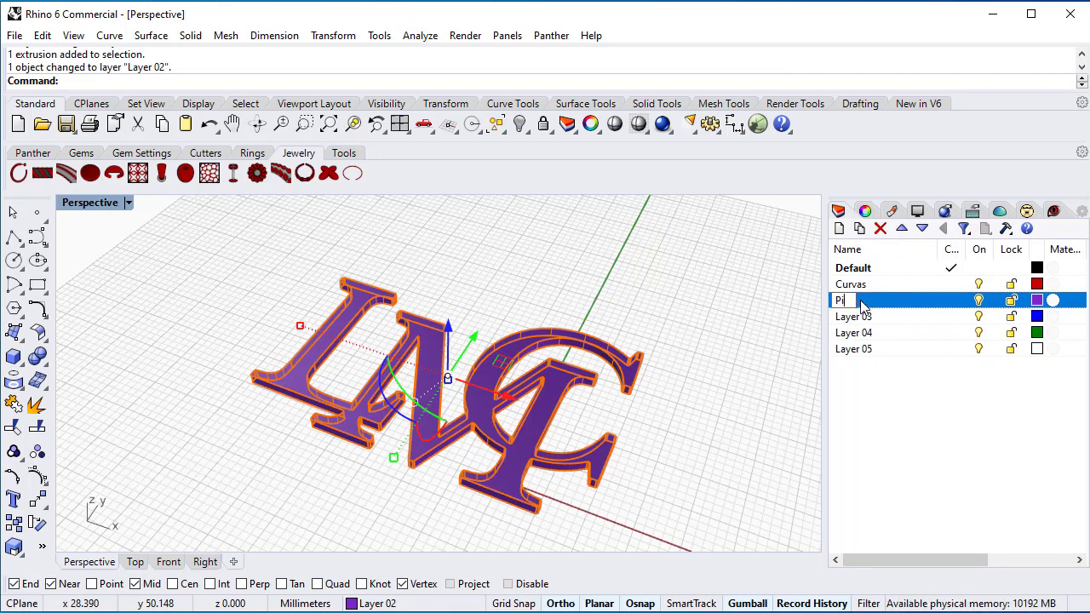
pyautogui.write('gente')
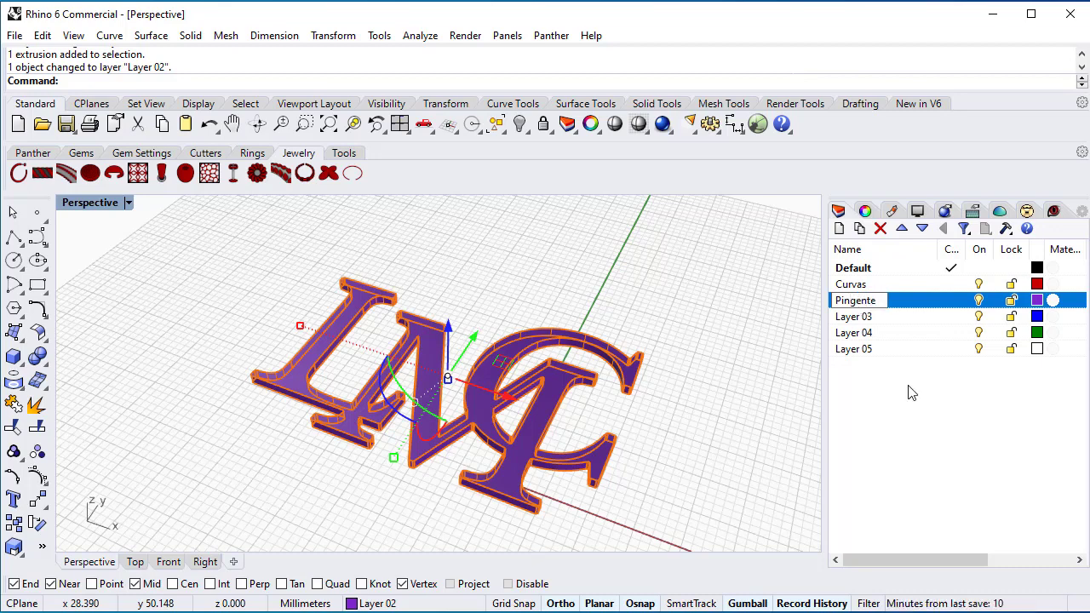
pyautogui.click(909, 392)
pyautogui.click(679, 416)
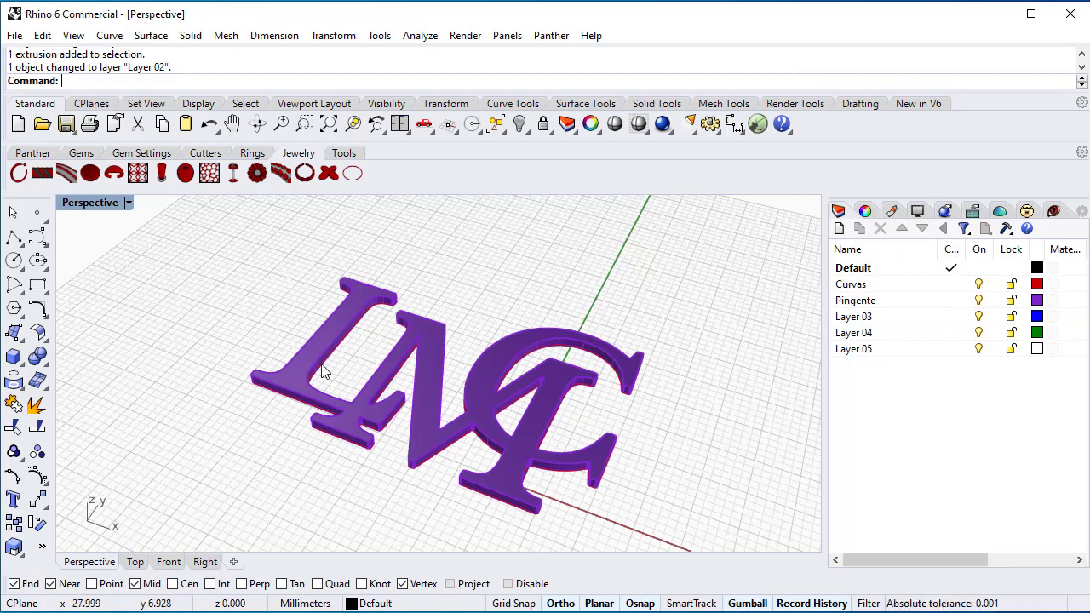
# Dimension the width of the L's vertical stem in the Top view with a horizontal linear dimension.
pyautogui.moveTo(195, 450); pyautogui.dragTo(294, 435, button='right')
pyautogui.scroll(2, 294, 435)
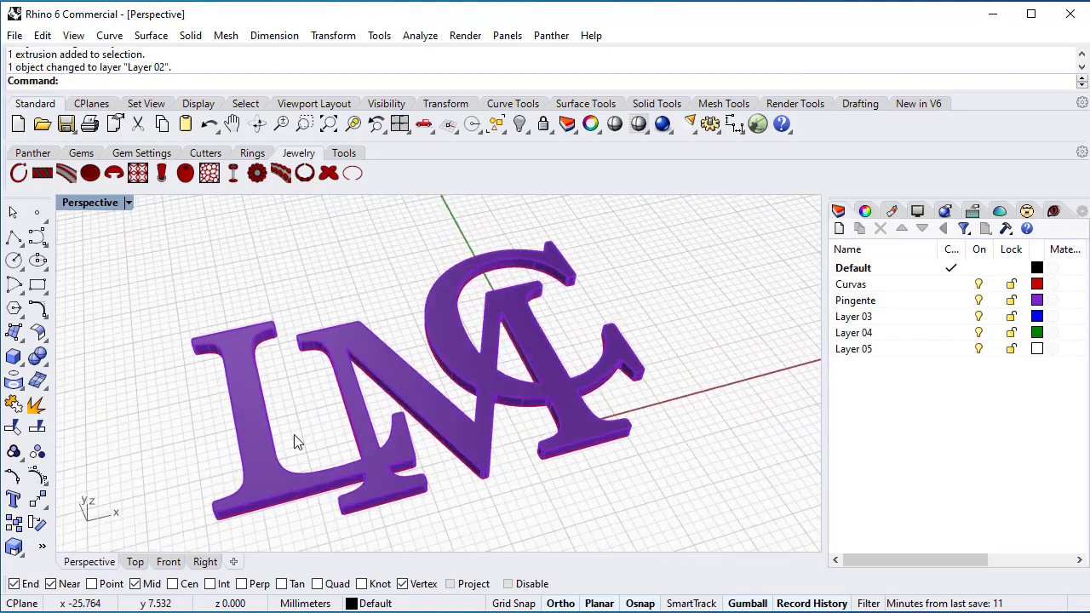
pyautogui.click(135, 562)
pyautogui.scroll(2, 375, 356)
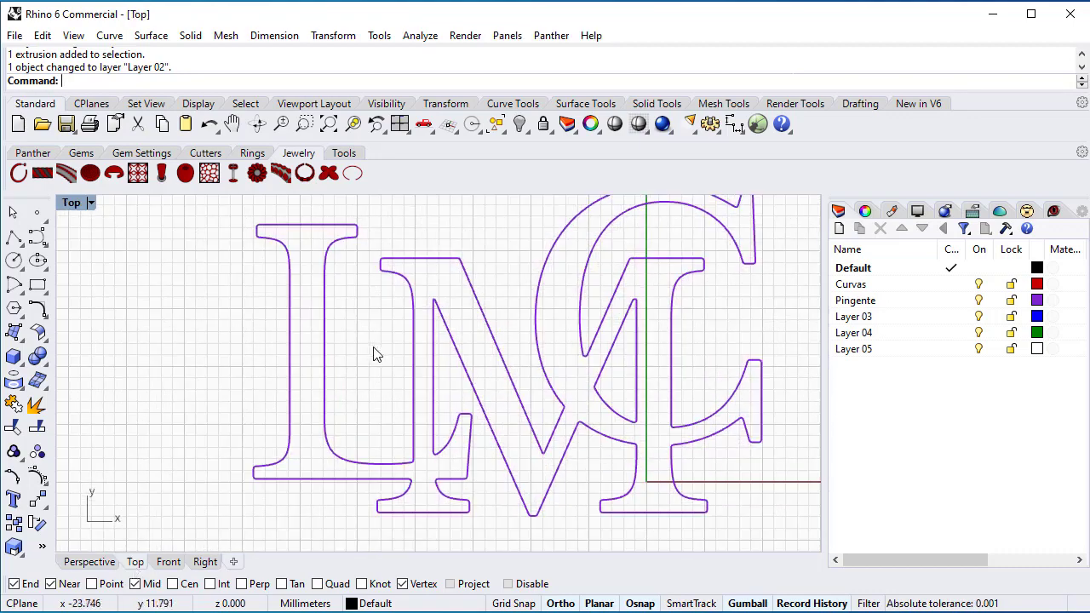
pyautogui.moveTo(374, 355); pyautogui.dragTo(338, 388, button='right')
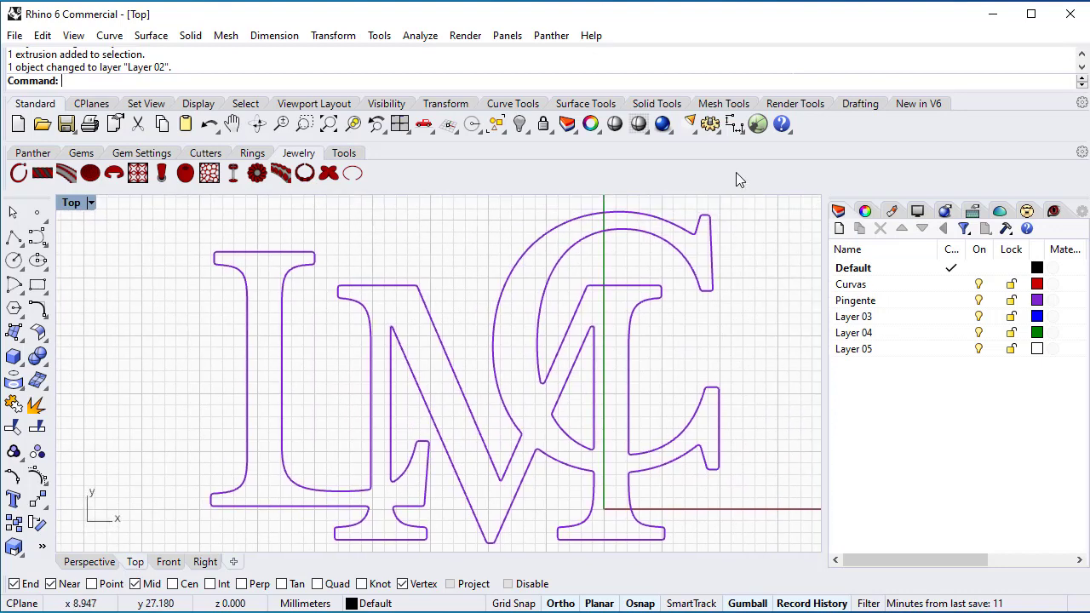
pyautogui.click(734, 126)
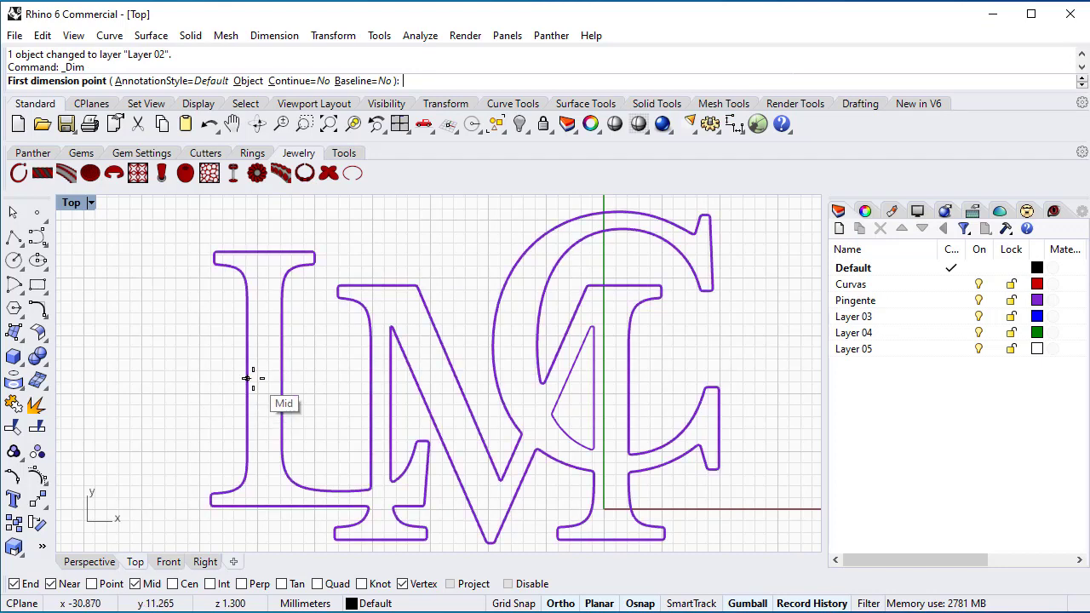
pyautogui.scroll(2, 252, 379)
pyautogui.scroll(4, 253, 379)
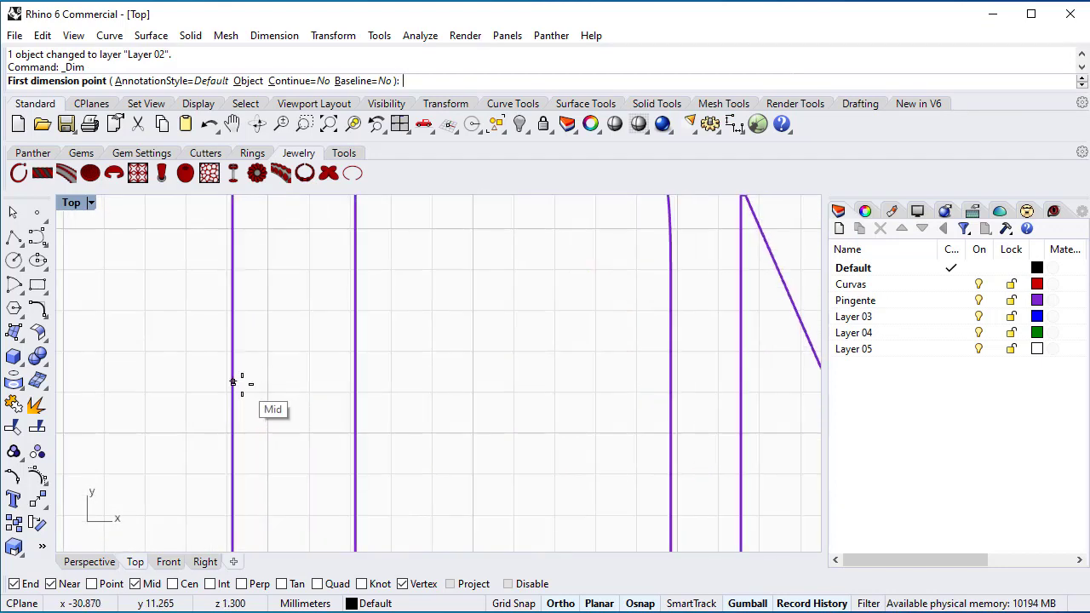
pyautogui.click(234, 381)
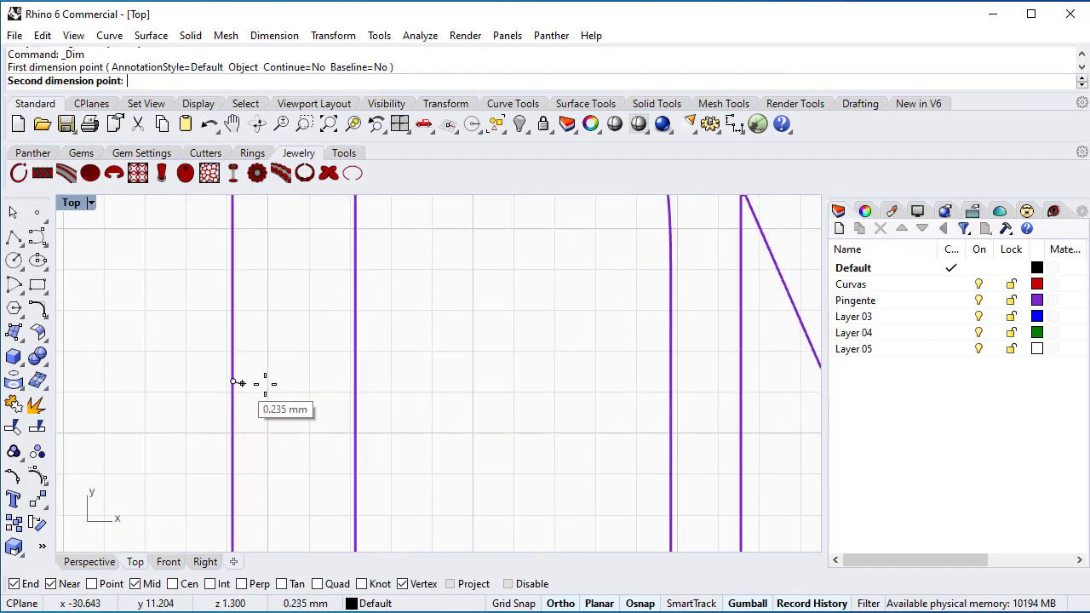
pyautogui.click(355, 382)
pyautogui.click(360, 304)
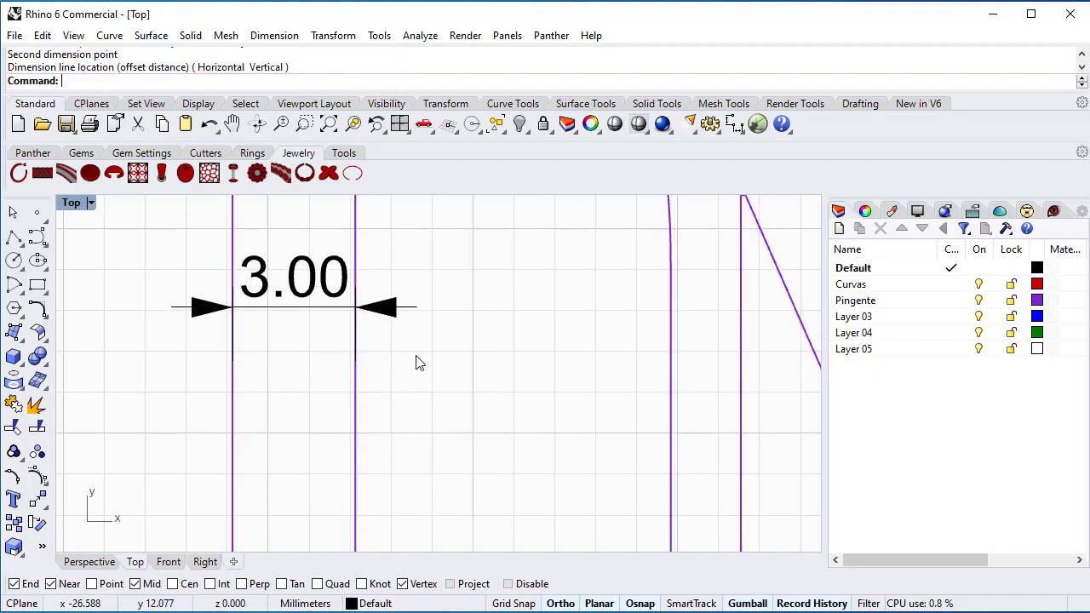
# Add an aligned dimension across the thickness of the M's long left diagonal stroke.
pyautogui.scroll(-3, 419, 373)
pyautogui.scroll(-1, 418, 372)
pyautogui.scroll(-2, 438, 380)
pyautogui.moveTo(438, 380); pyautogui.dragTo(338, 377, button='right')
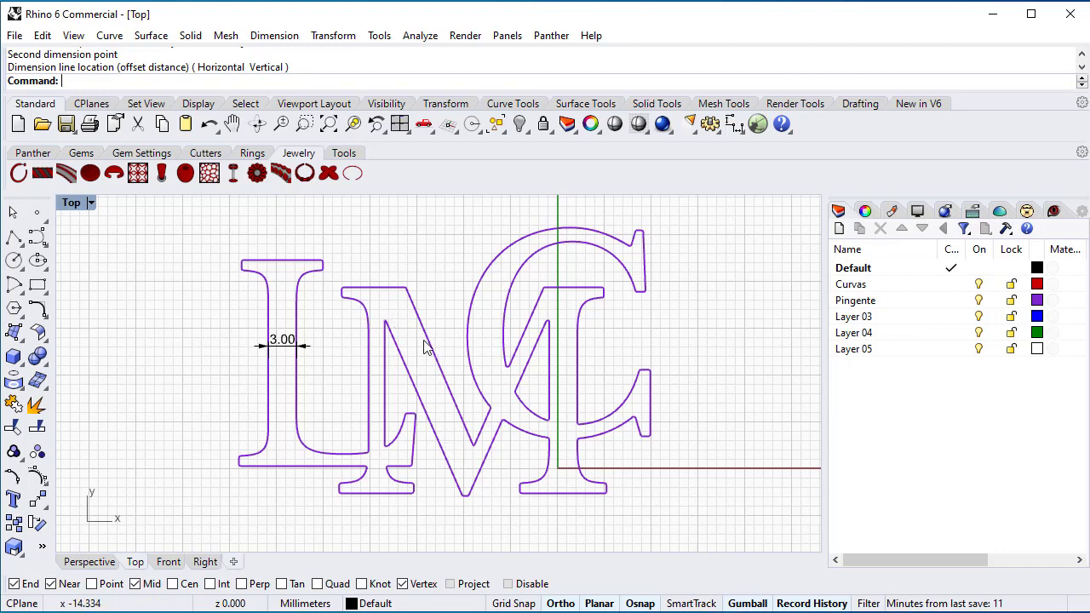
pyautogui.scroll(3, 442, 401)
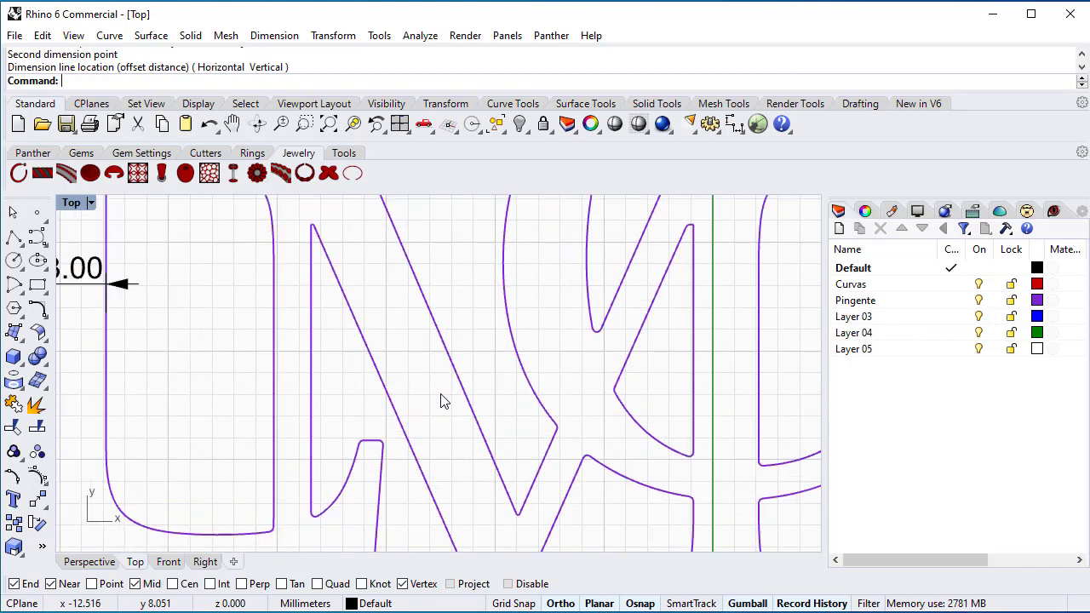
pyautogui.click(742, 132)
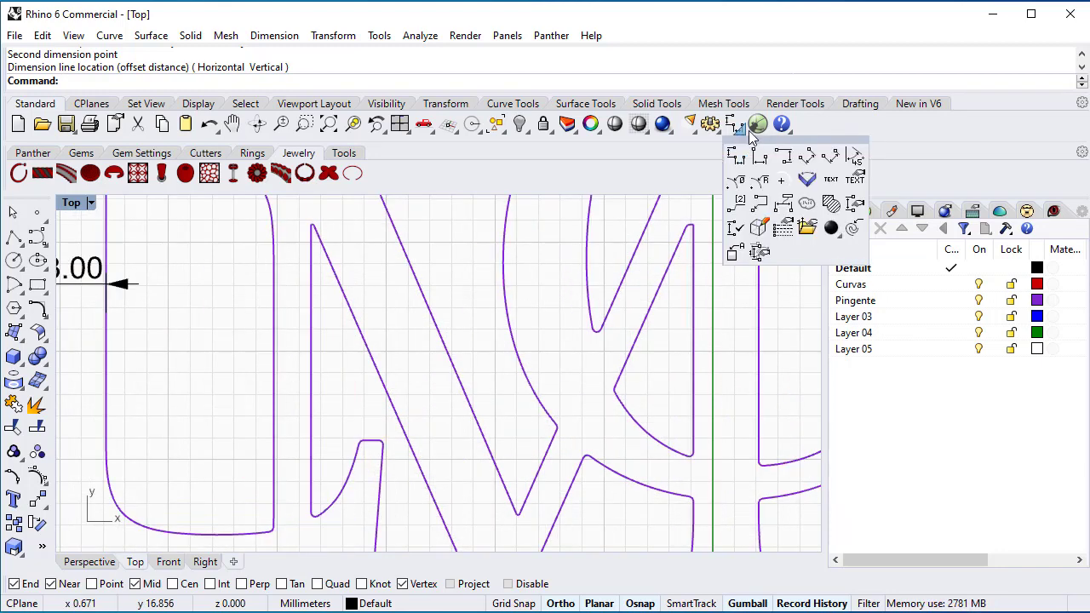
pyautogui.click(809, 157)
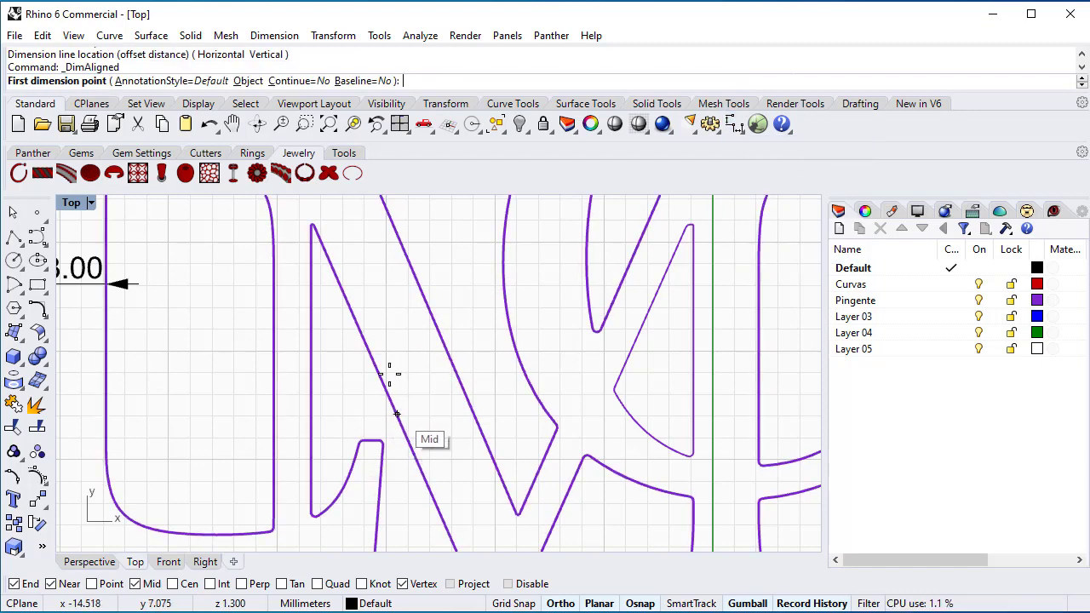
pyautogui.click(404, 432)
pyautogui.scroll(3, 481, 412)
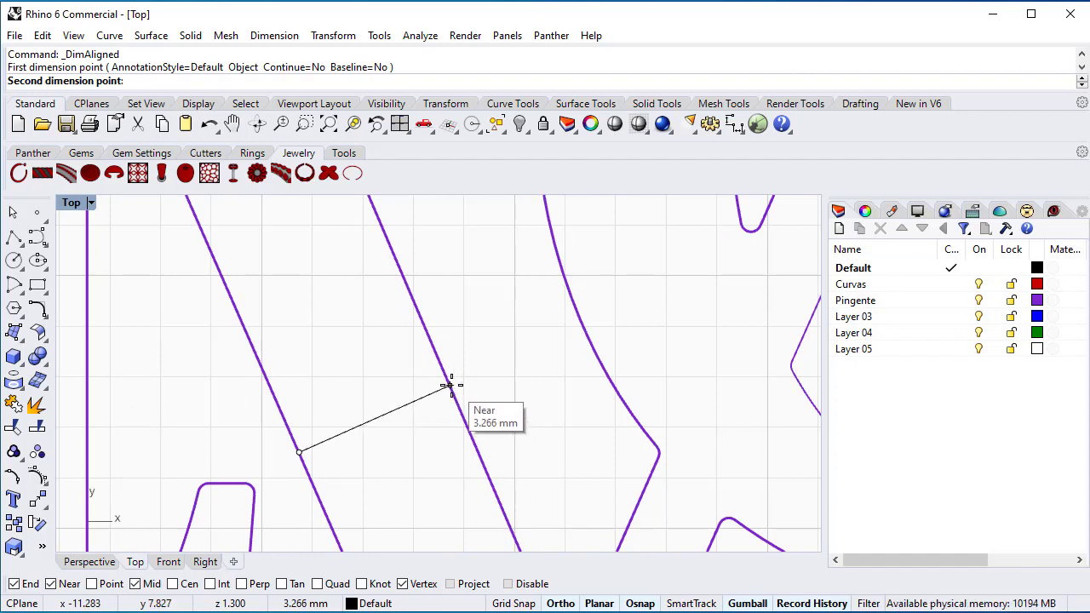
pyautogui.click(449, 385)
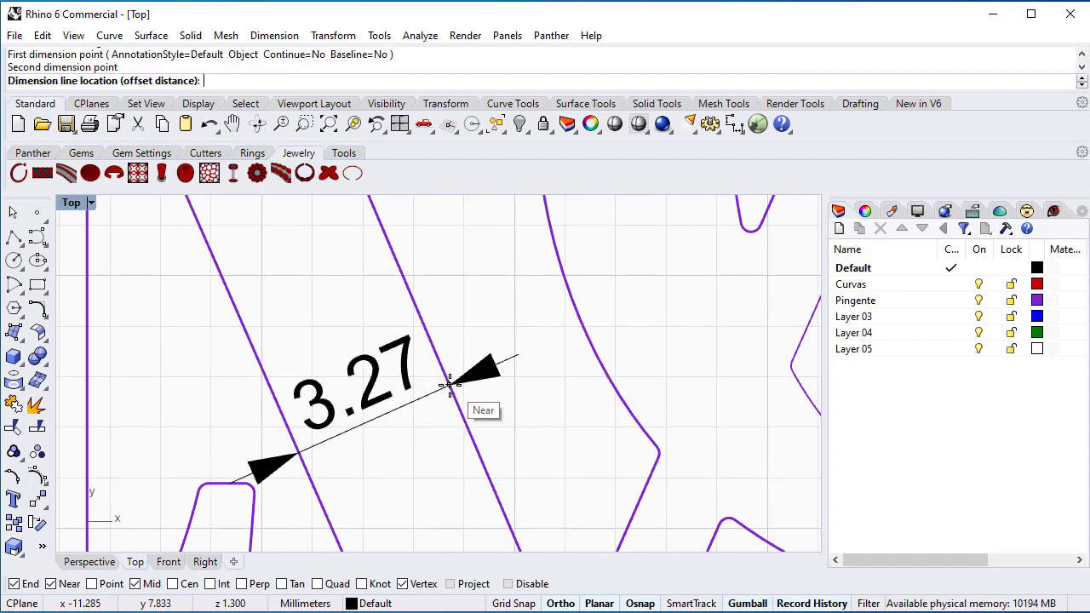
pyautogui.click(419, 332)
# Dimension the thickness of the C's left curved stroke with a horizontal linear dimension.
pyautogui.scroll(-8, 419, 341)
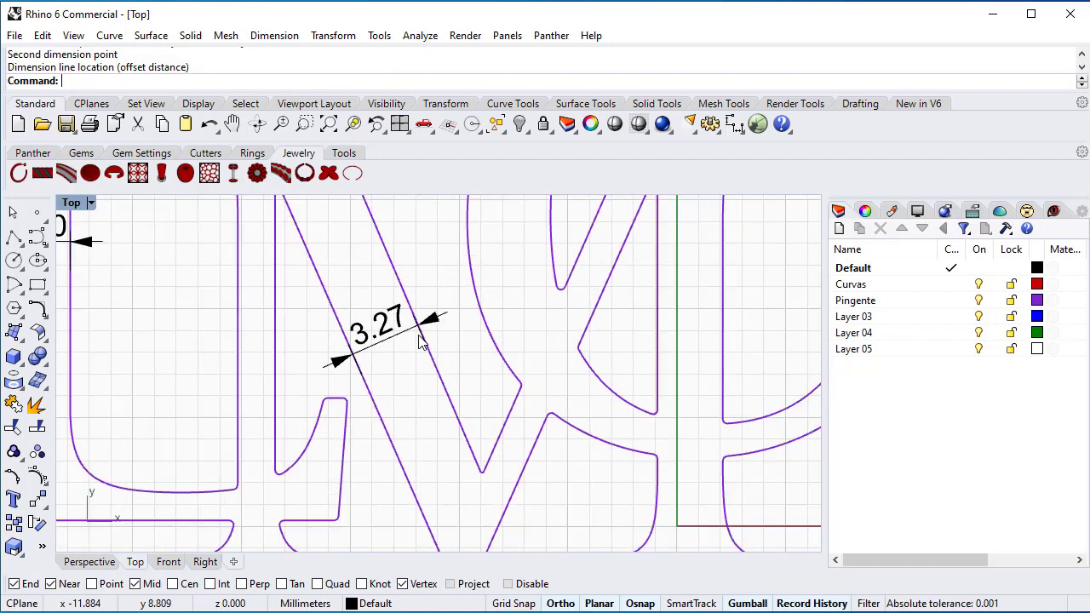
pyautogui.scroll(8, 639, 341)
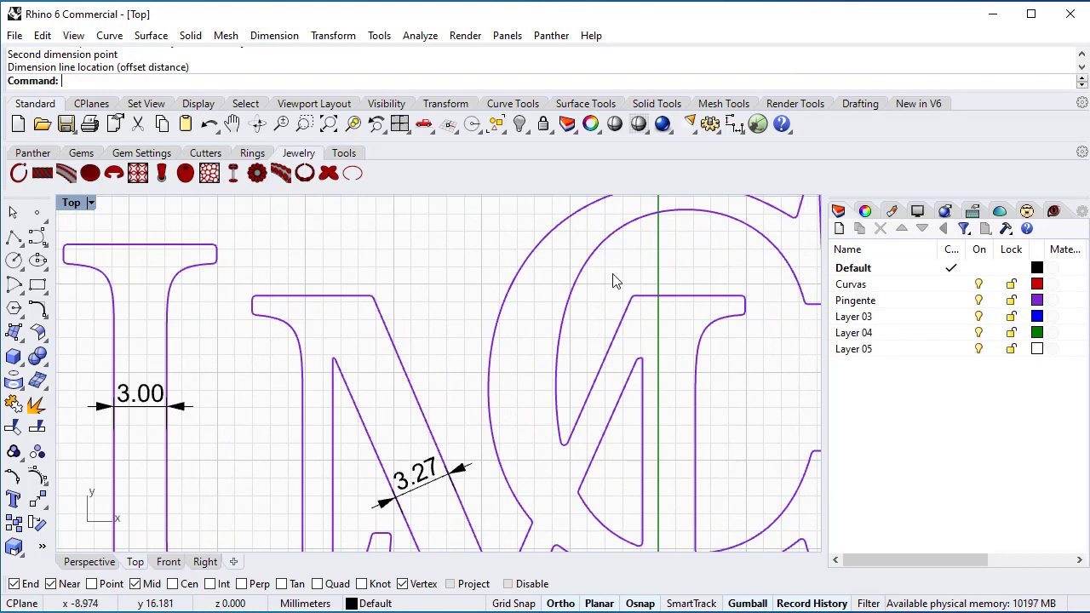
pyautogui.click(734, 125)
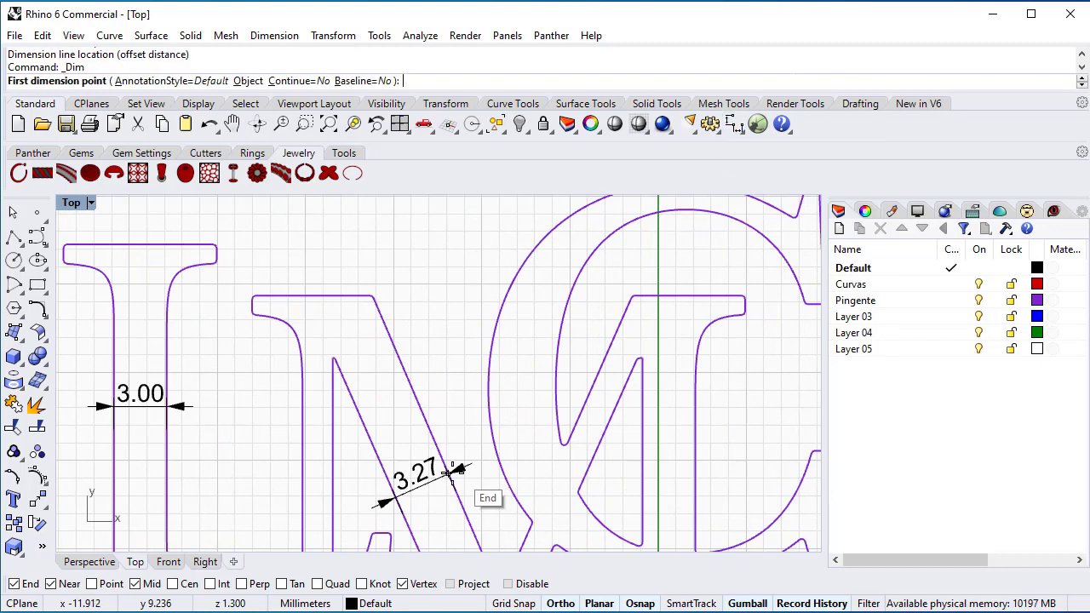
pyautogui.click(486, 390)
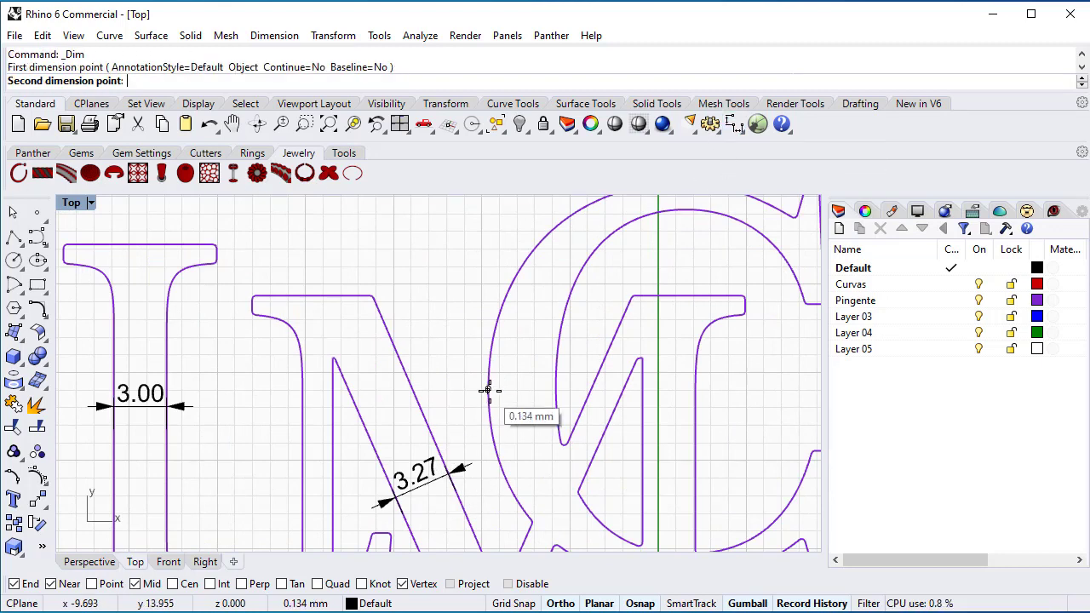
pyautogui.click(556, 390)
pyautogui.click(556, 334)
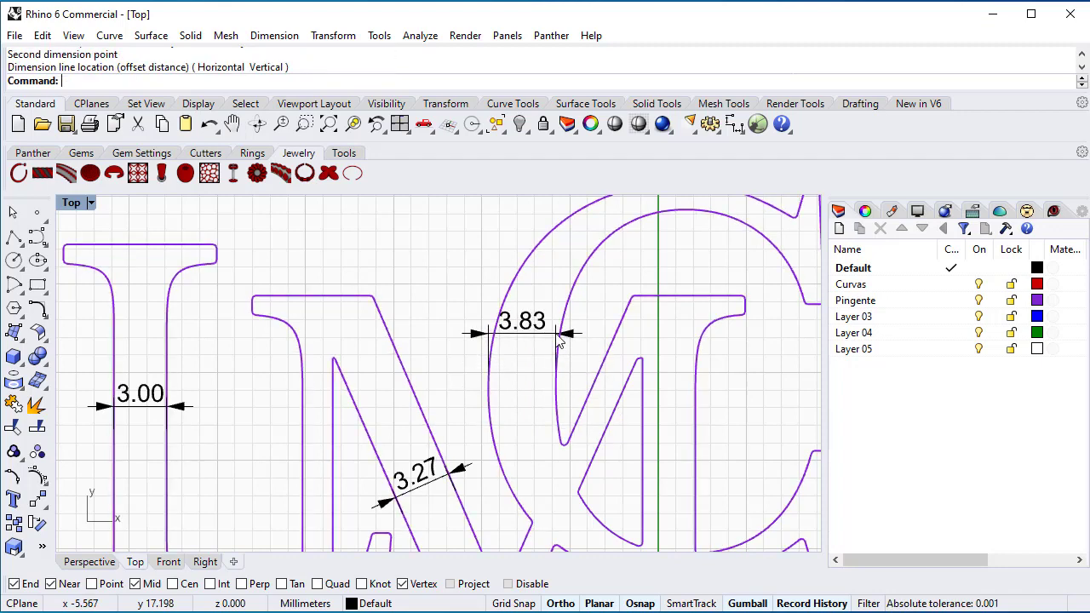
pyautogui.scroll(-4, 544, 399)
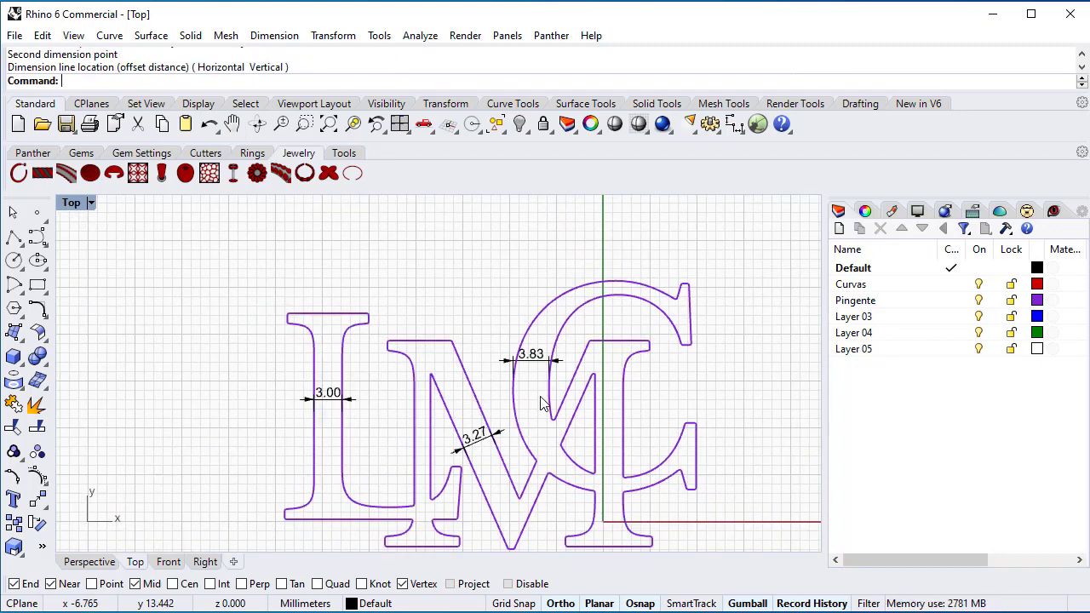
pyautogui.scroll(2, 394, 415)
pyautogui.moveTo(382, 427); pyautogui.dragTo(377, 375, button='right')
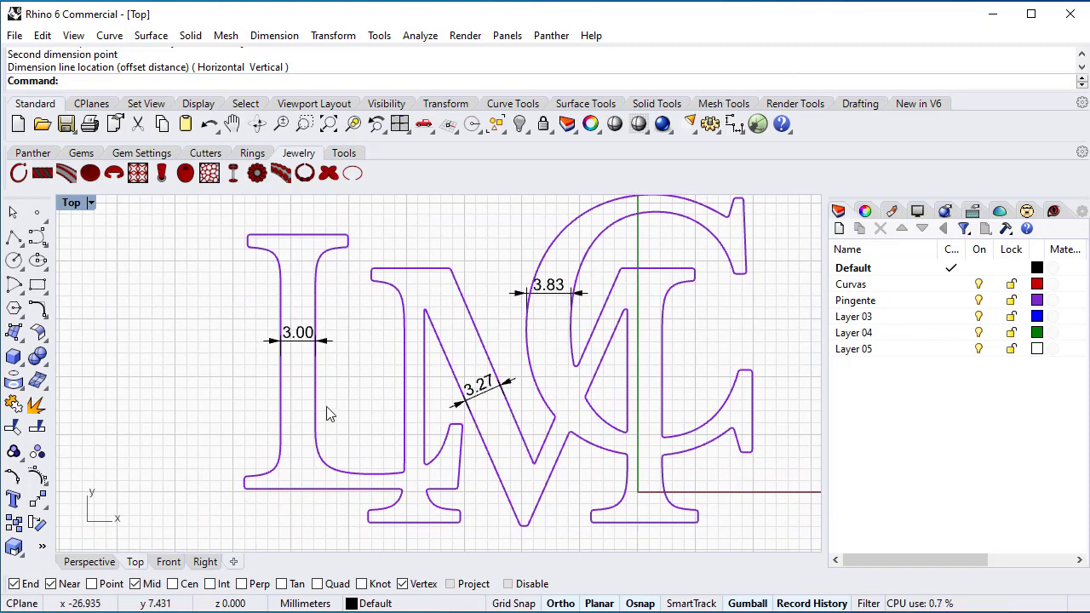
pyautogui.scroll(1, 285, 343)
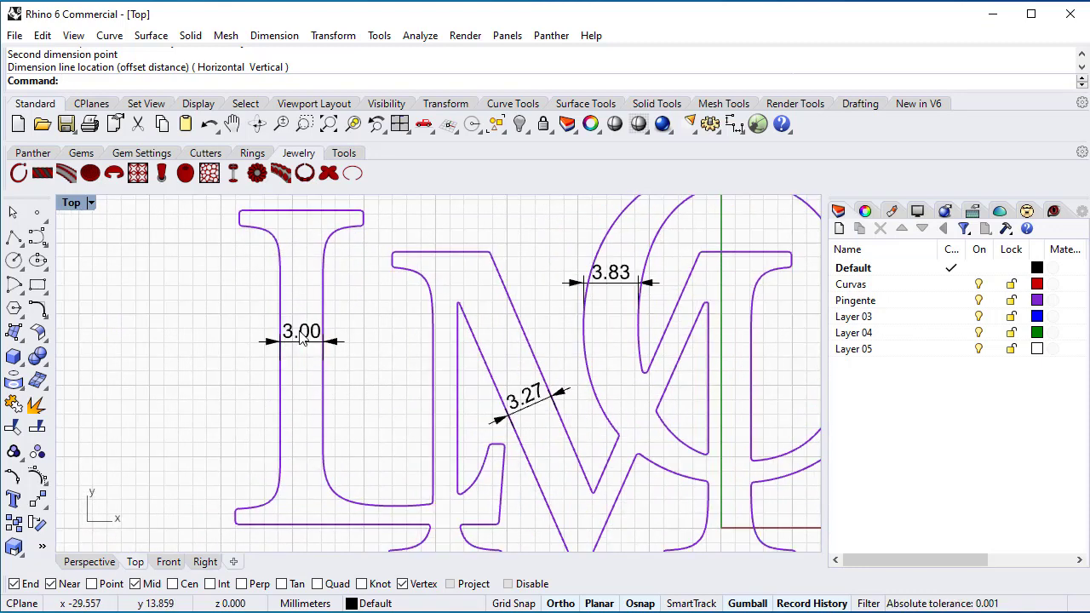
pyautogui.scroll(1, 294, 343)
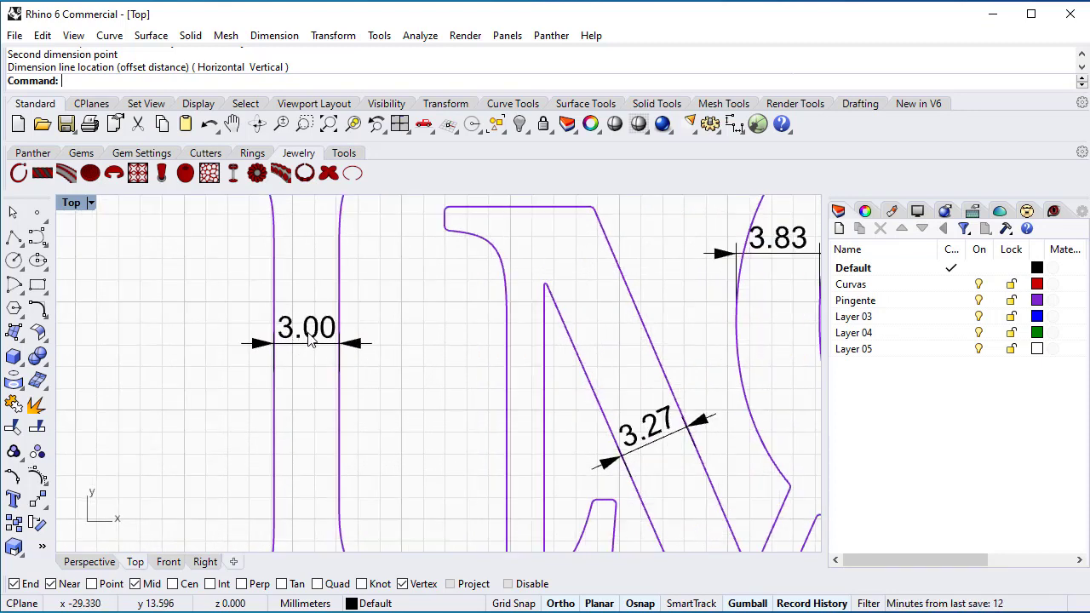
# Hide the width dimension on the L's vertical stem and switch to the Perspective view.
pyautogui.click(309, 339)
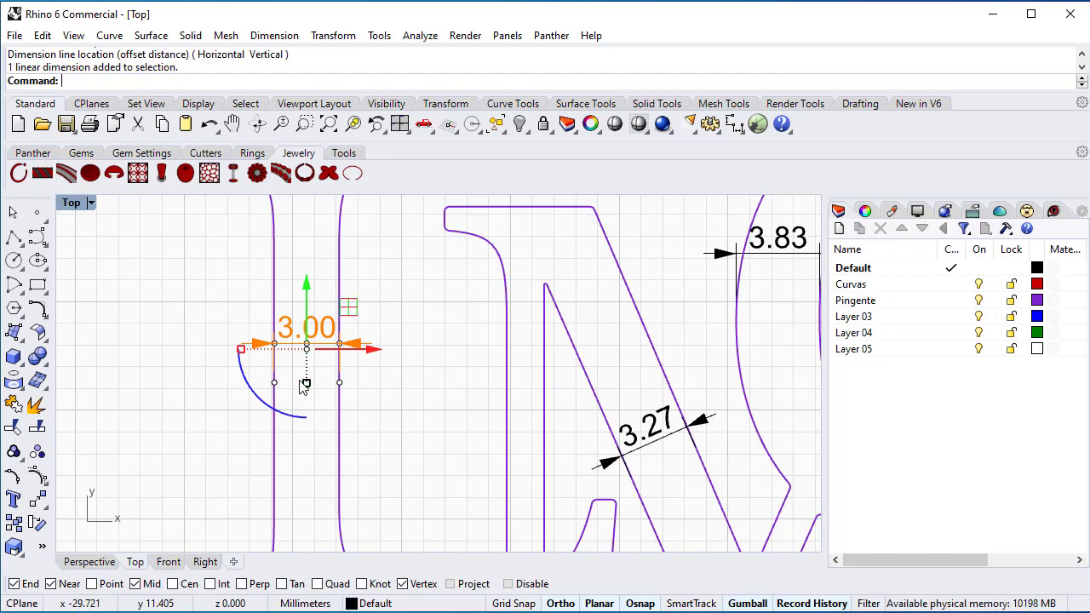
pyautogui.click(519, 124)
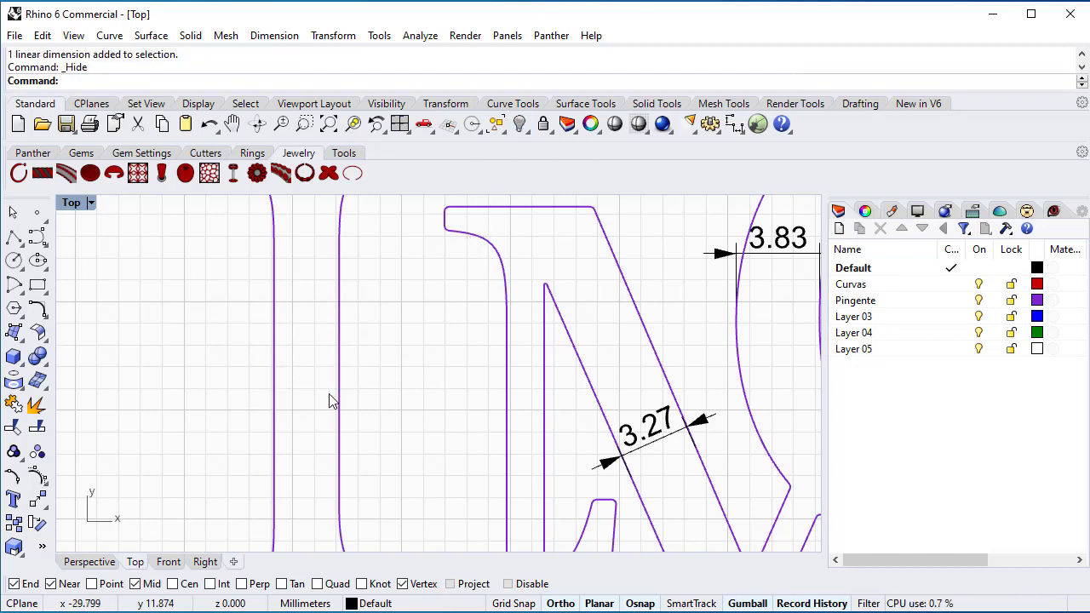
pyautogui.click(90, 562)
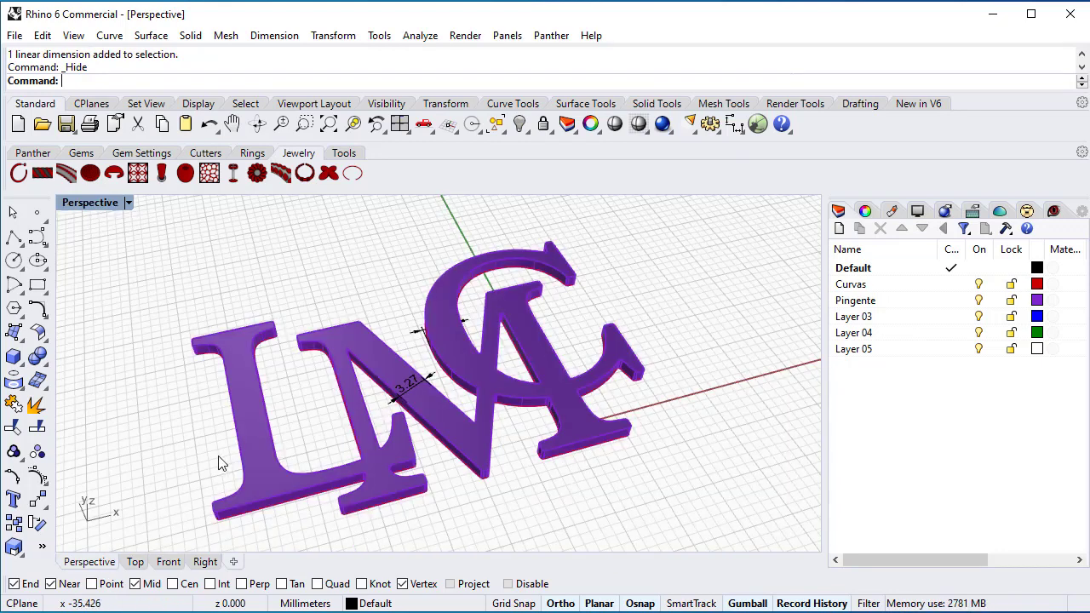
pyautogui.scroll(3, 283, 400)
pyautogui.keyDown('shift'); pyautogui.moveTo(304, 408); pyautogui.dragTo(351, 342, button='right'); pyautogui.keyUp('shift')
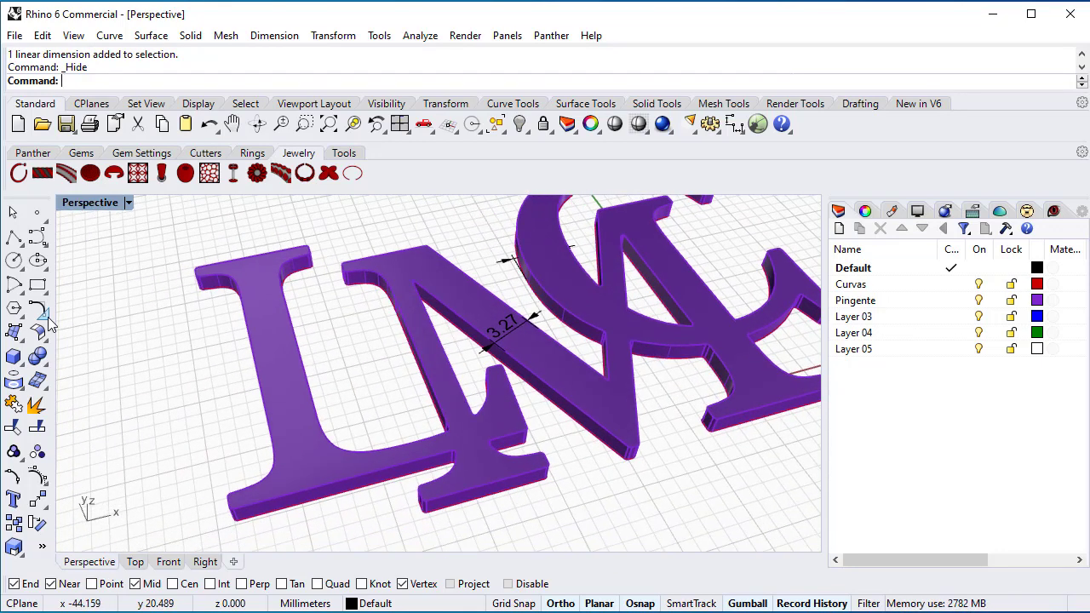
pyautogui.click(46, 318)
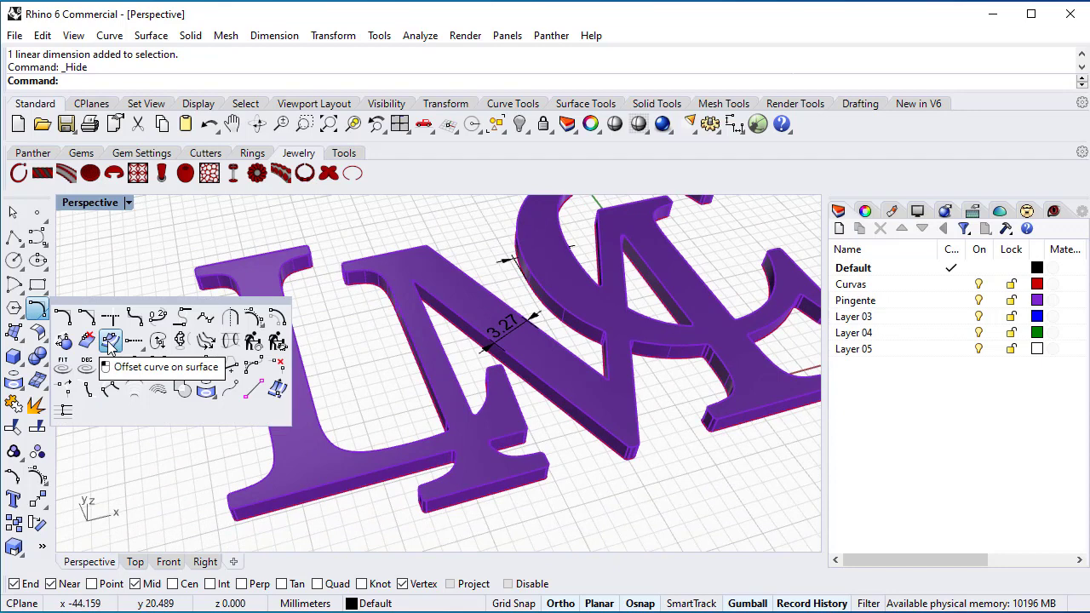
pyautogui.click(111, 343)
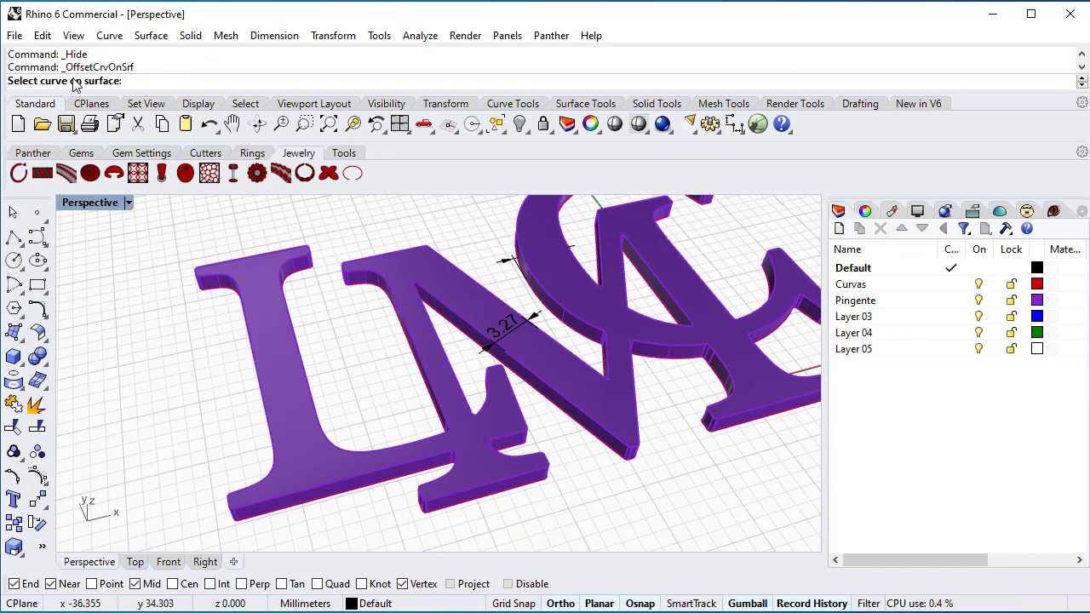
pyautogui.scroll(2, 241, 252)
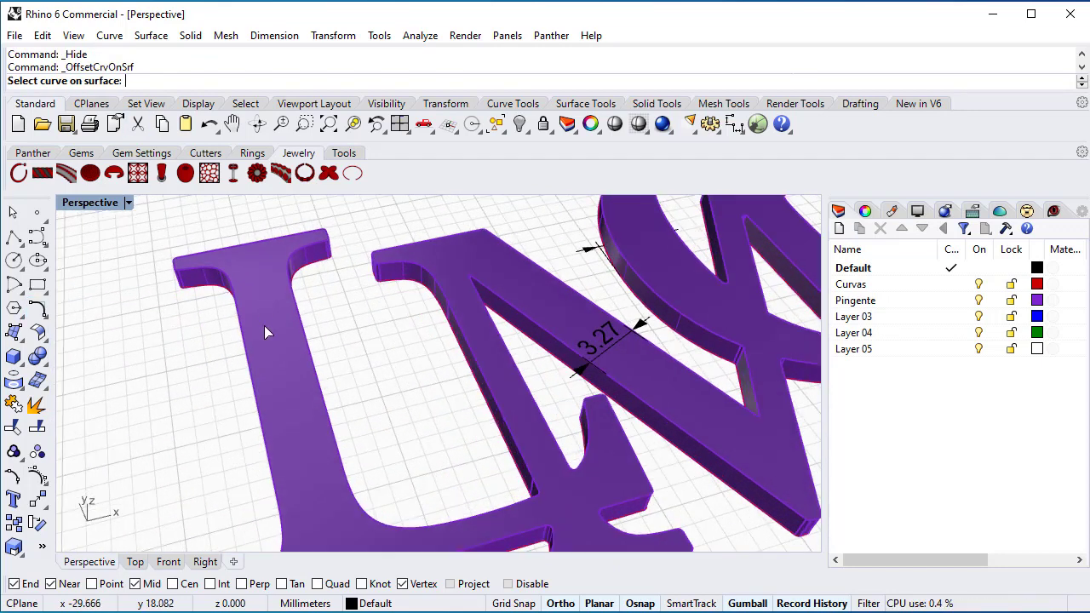
pyautogui.scroll(1, 259, 405)
pyautogui.click(260, 413)
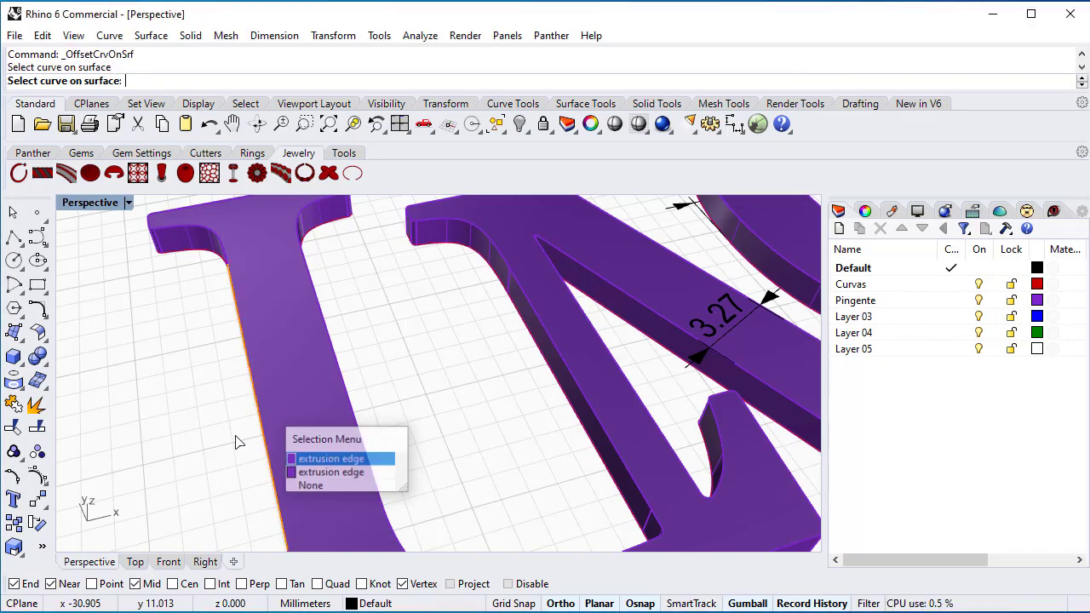
pyautogui.press('Return')
pyautogui.moveTo(205, 452); pyautogui.dragTo(468, 343, button='right')
pyautogui.press('Return')
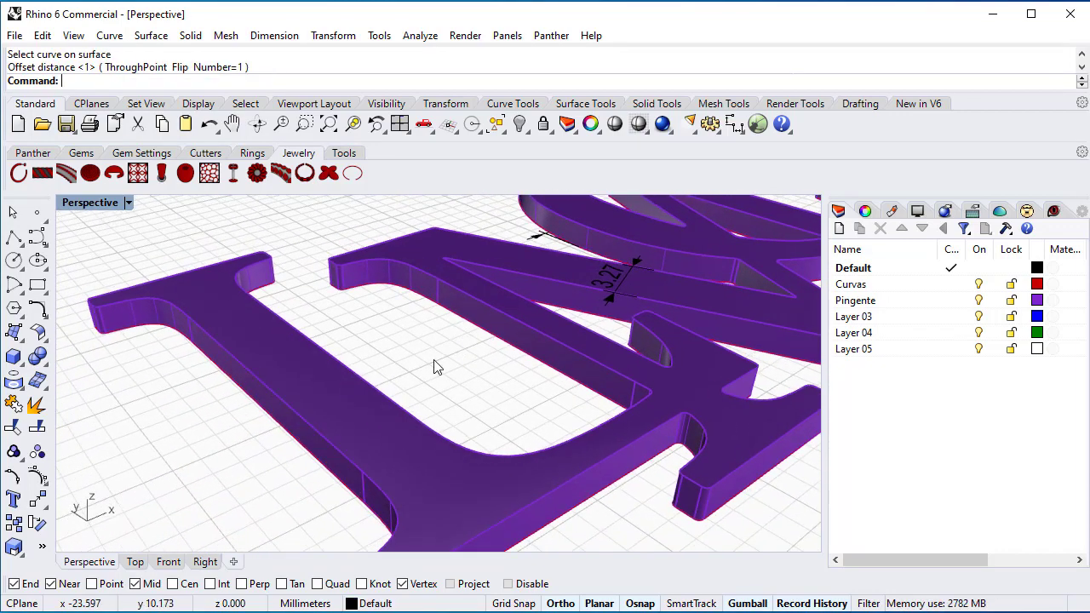
pyautogui.moveTo(261, 468)
pyautogui.mouseDown(button='right')
pyautogui.moveTo(238, 487)
pyautogui.moveTo(247, 484)
pyautogui.mouseUp(button='right')
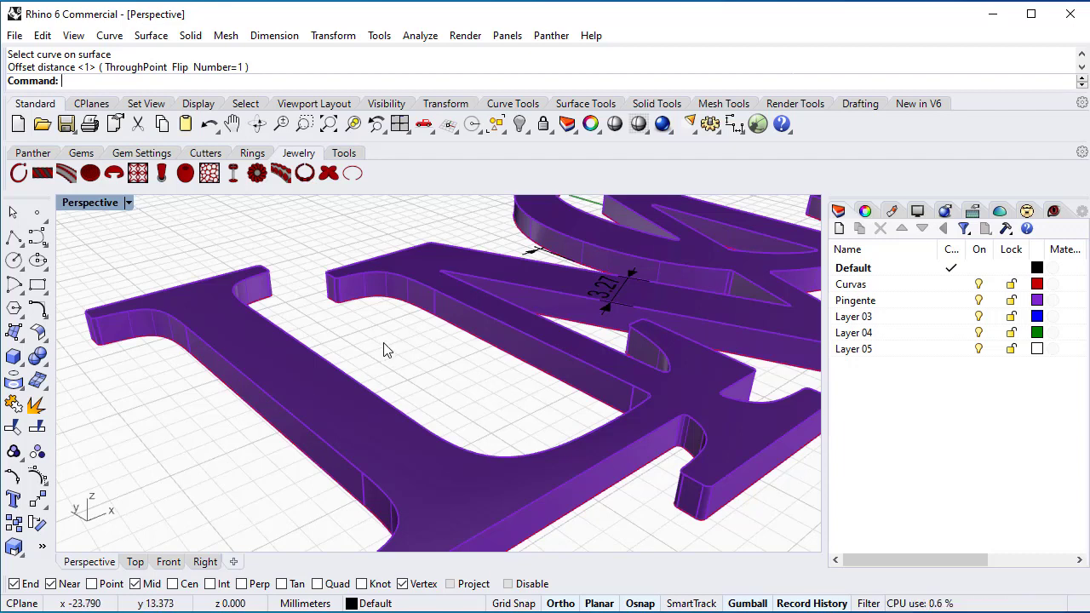
# Offset the long outer edge of the L's stem on the monogram's top face, with 2 offsets at a distance of 1 mm.
pyautogui.press('Return')
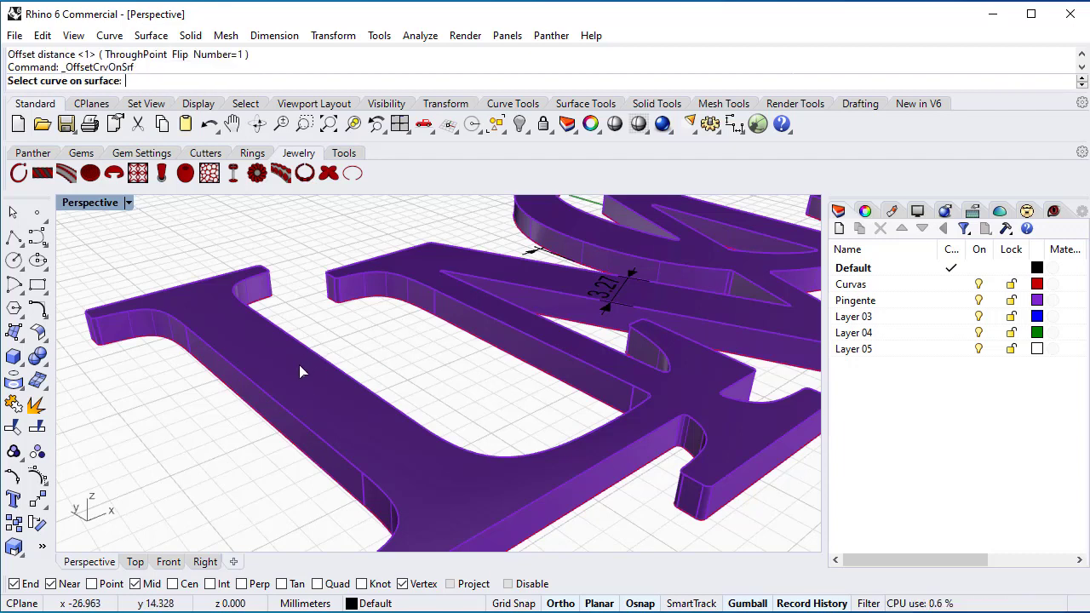
pyautogui.click(279, 405)
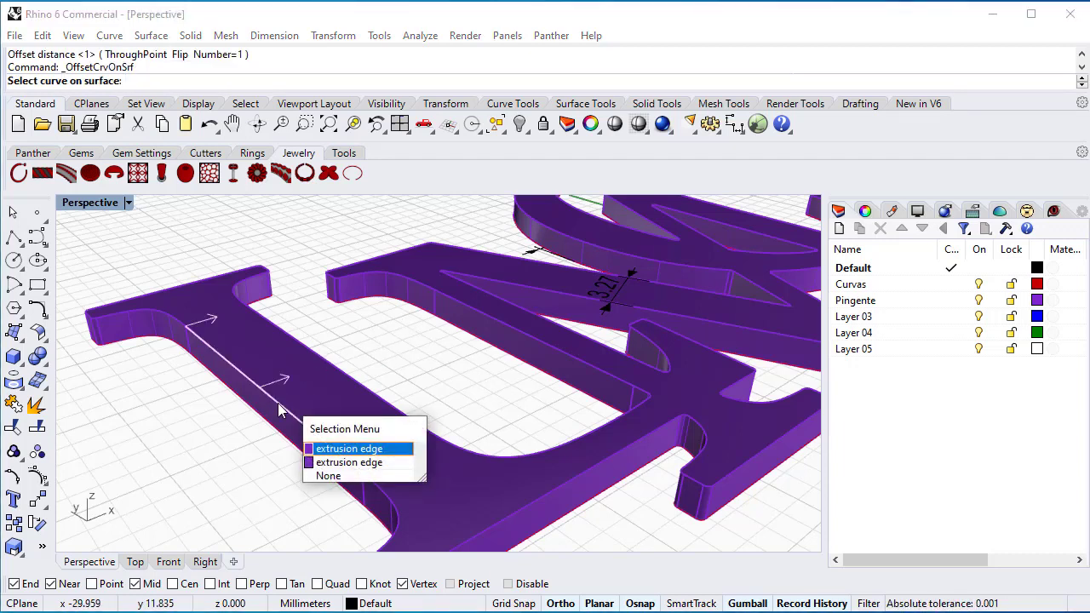
pyautogui.click(345, 448)
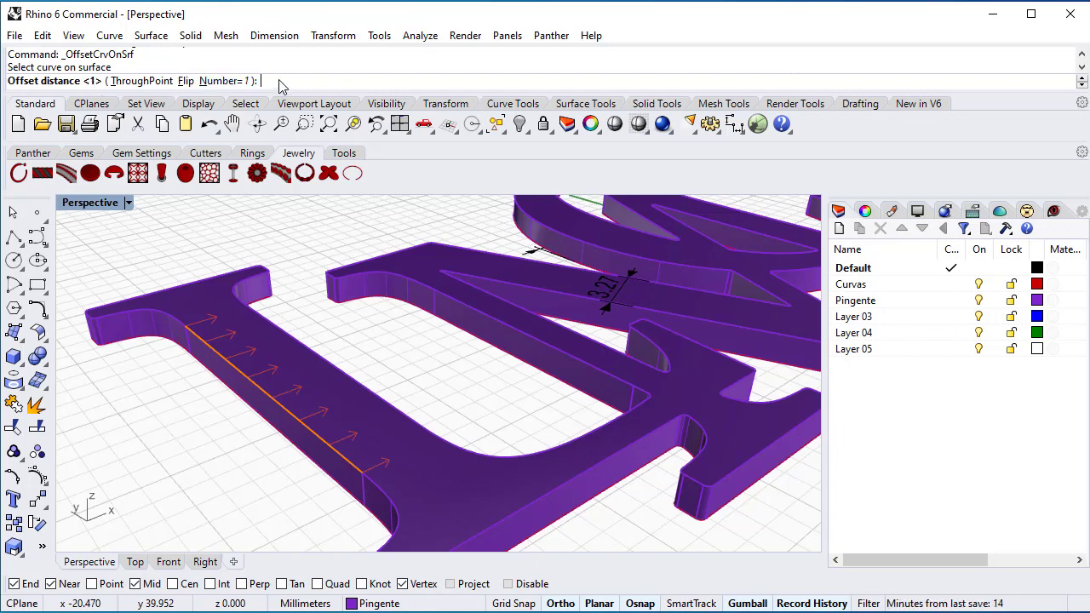
pyautogui.click(215, 81)
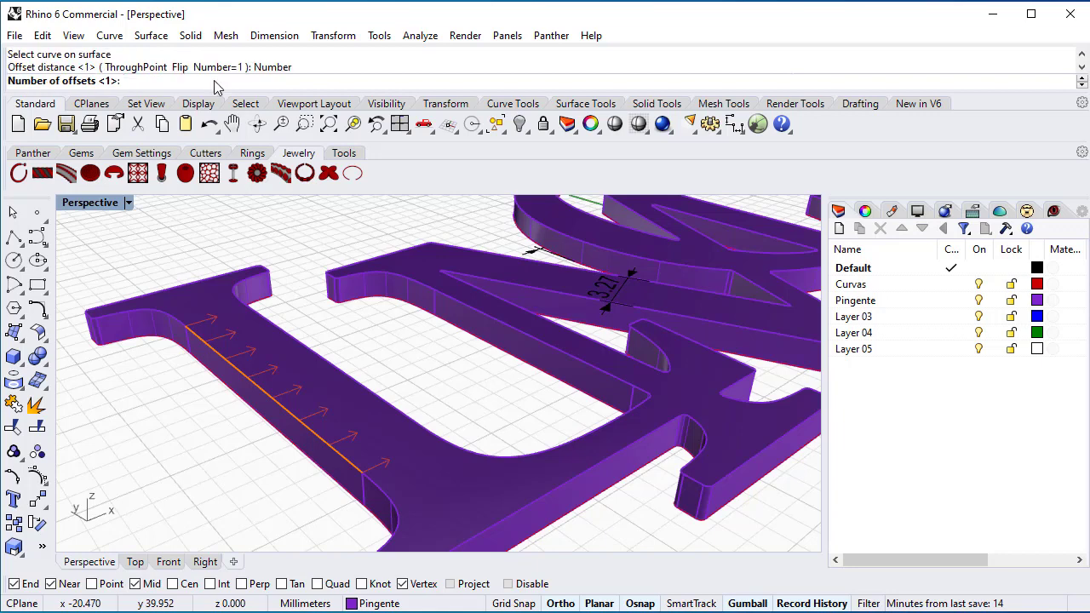
pyautogui.press('Return')
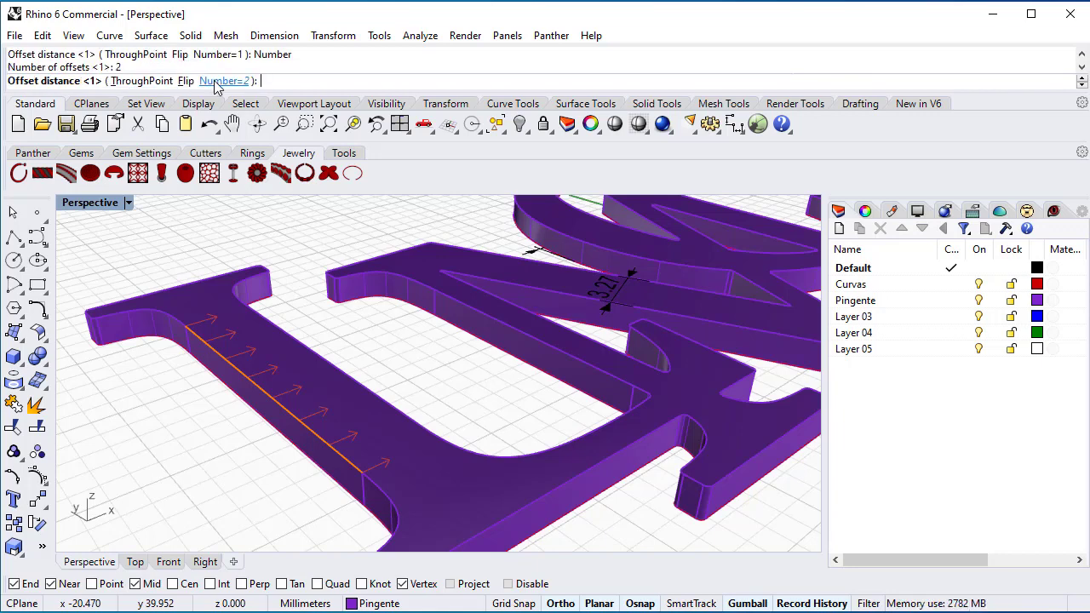
pyautogui.press('Return')
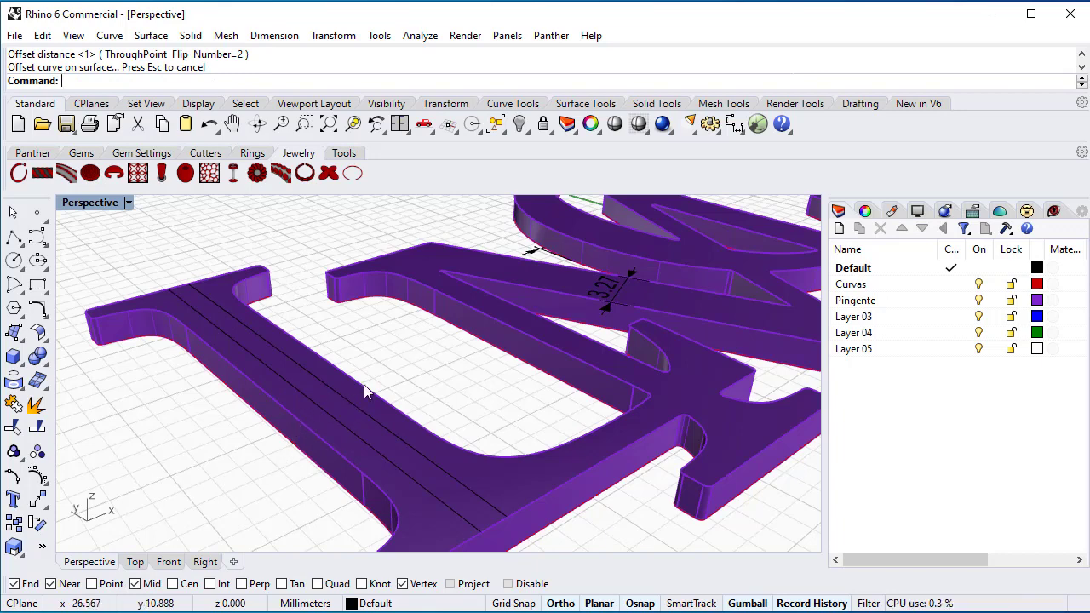
# Move the two offset lines on the L's stem to the Curvas layer and make that layer current.
pyautogui.hotkey('ctrl', 'shift', 'c')
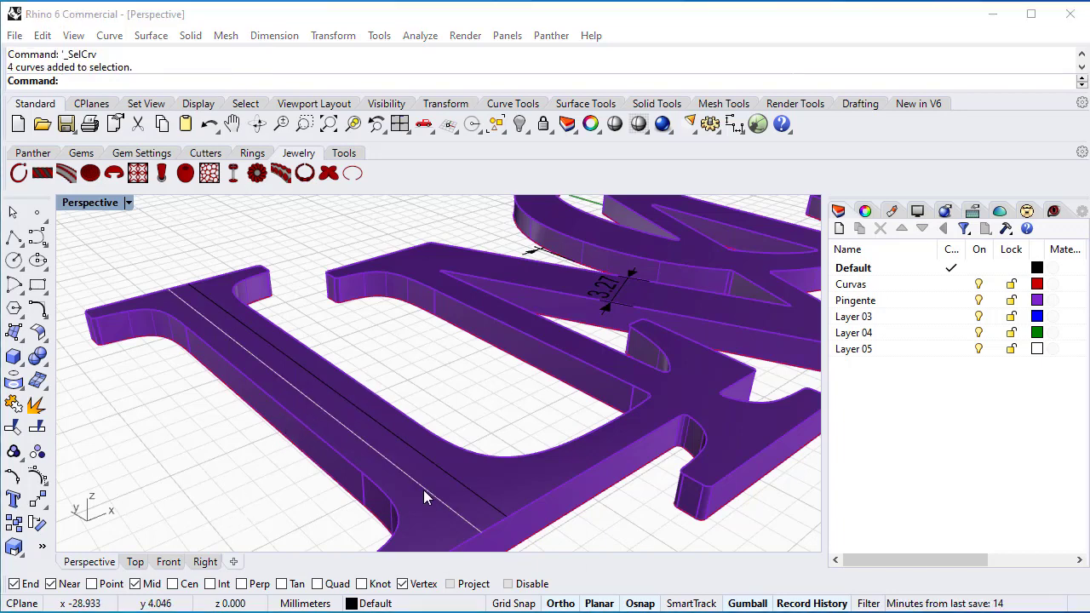
pyautogui.click(424, 489)
pyautogui.click(475, 532)
pyautogui.click(456, 487)
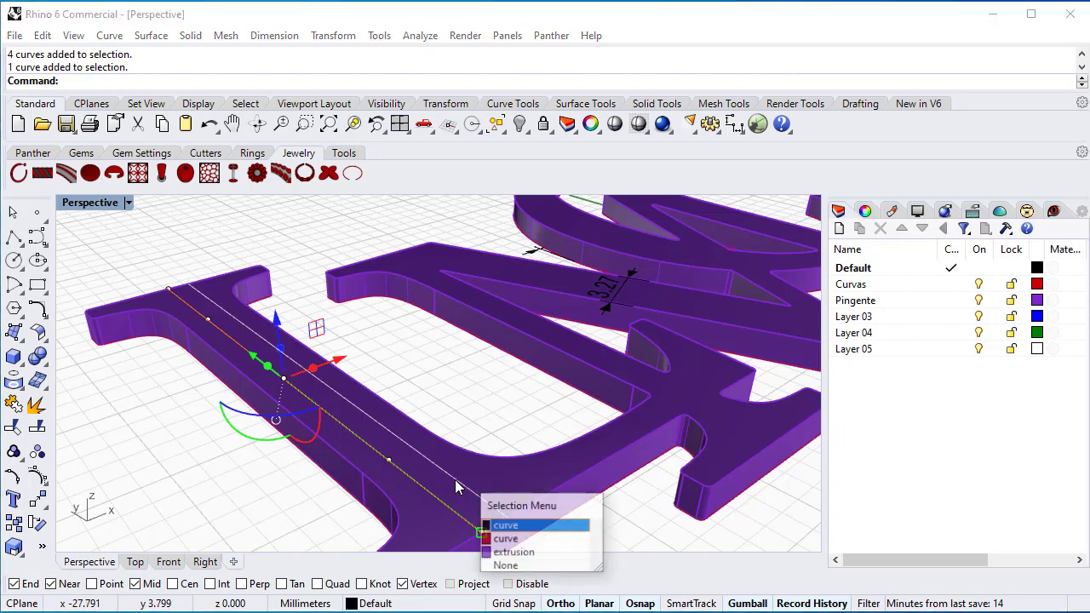
pyautogui.click(515, 525)
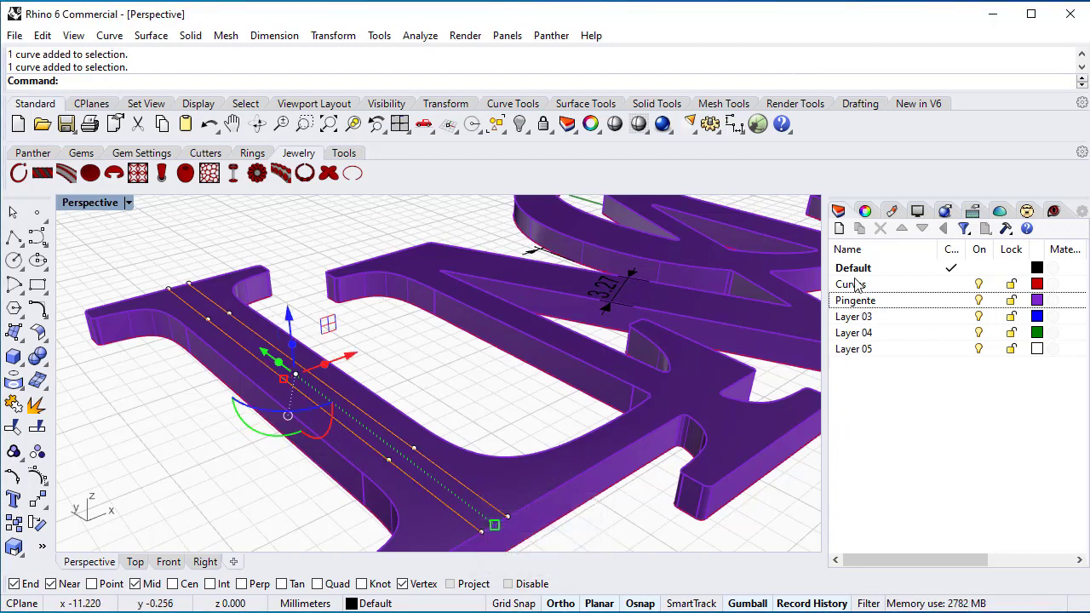
pyautogui.rightClick(856, 286)
pyautogui.click(894, 582)
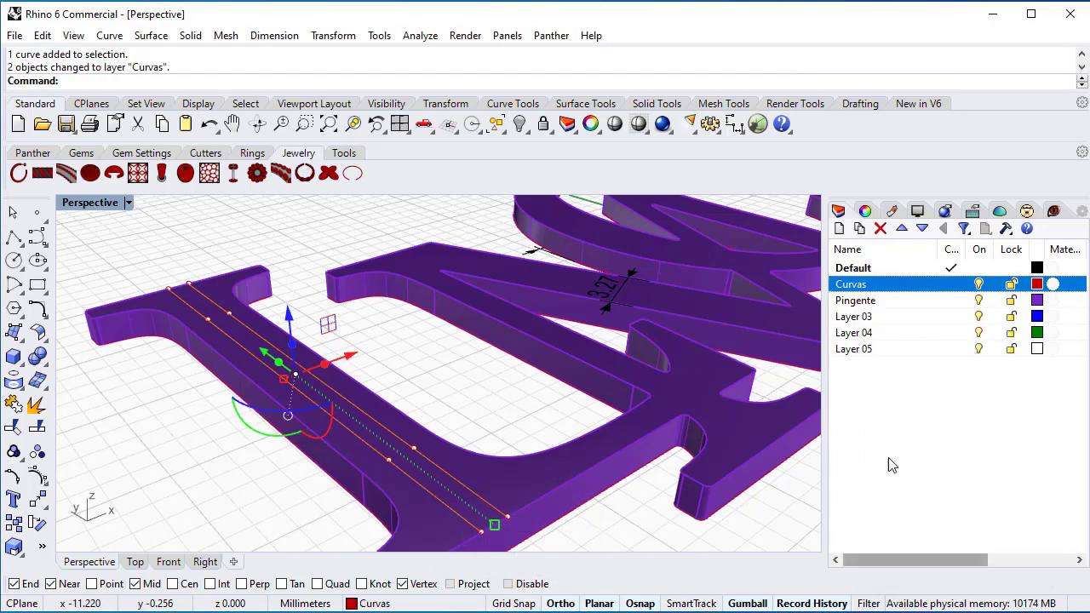
pyautogui.click(947, 286)
pyautogui.click(506, 385)
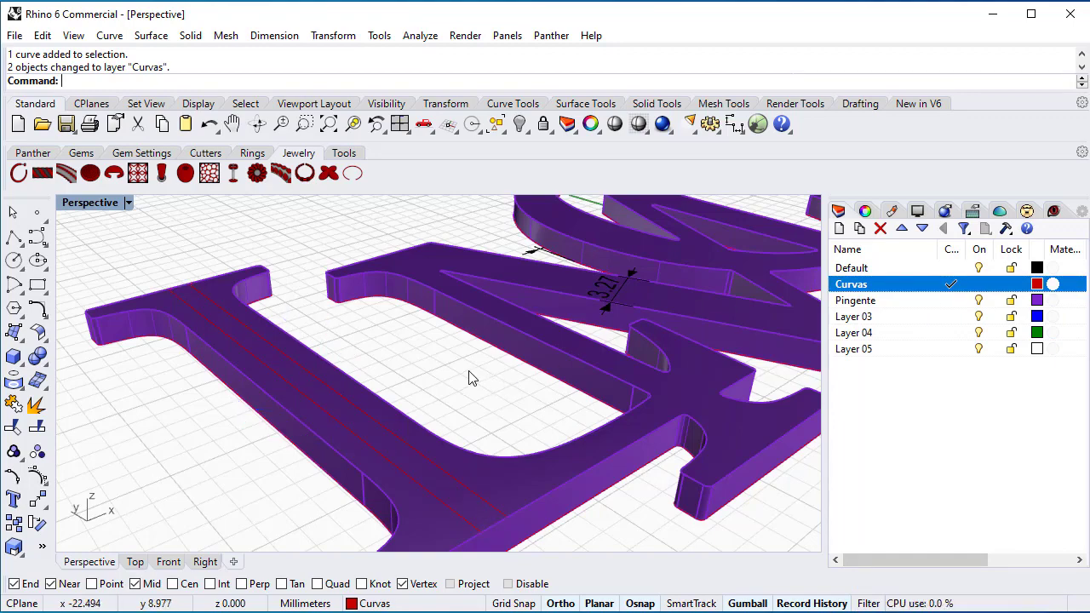
# Use Gems on Curve to place brilliant gems along the offset line nearest the L's outer edge, with the monogram extrusion as the object.
pyautogui.moveTo(469, 375)
pyautogui.mouseDown(button='right')
pyautogui.moveTo(454, 392)
pyautogui.moveTo(463, 409)
pyautogui.moveTo(462, 370)
pyautogui.mouseUp(button='right')
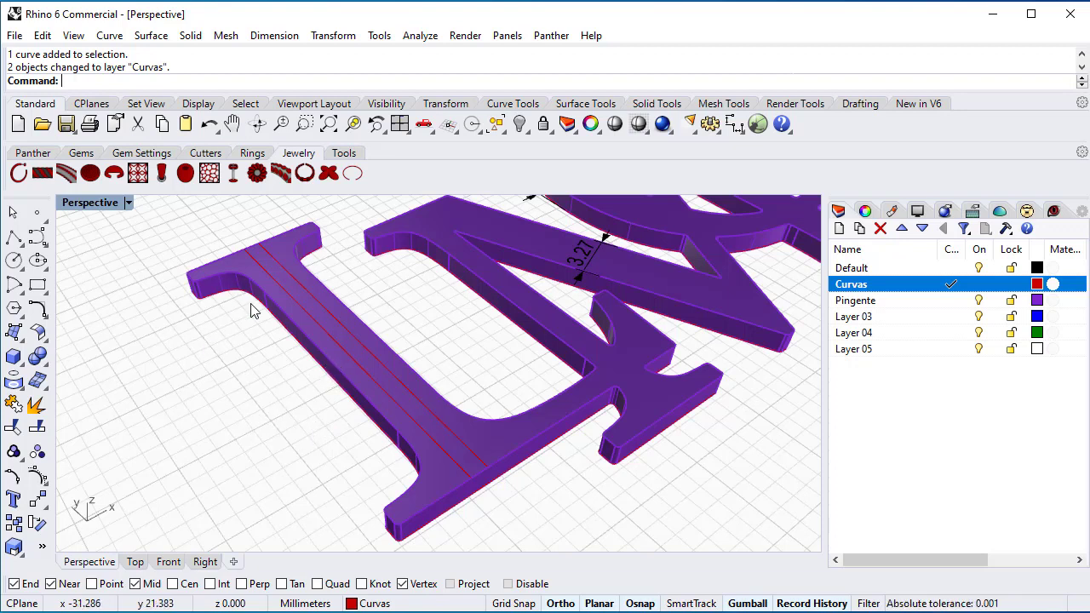
pyautogui.click(85, 155)
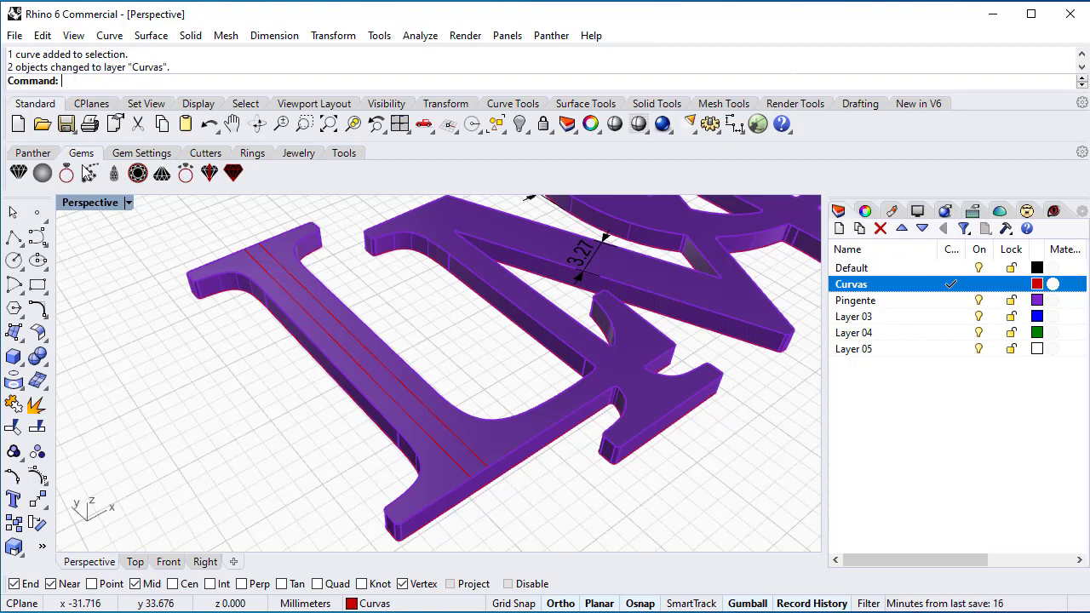
pyautogui.click(91, 174)
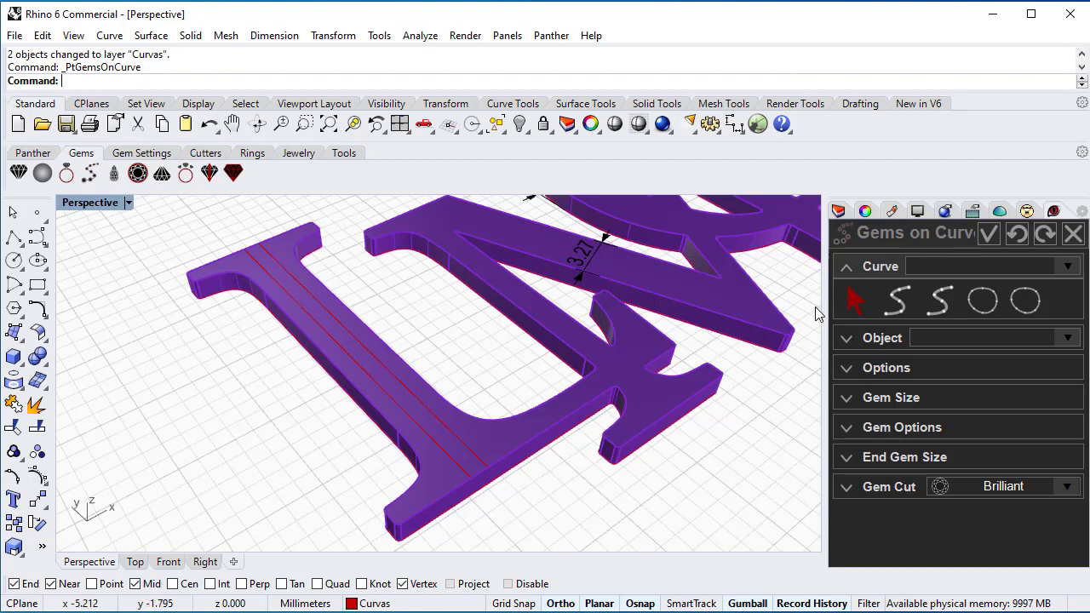
pyautogui.click(898, 311)
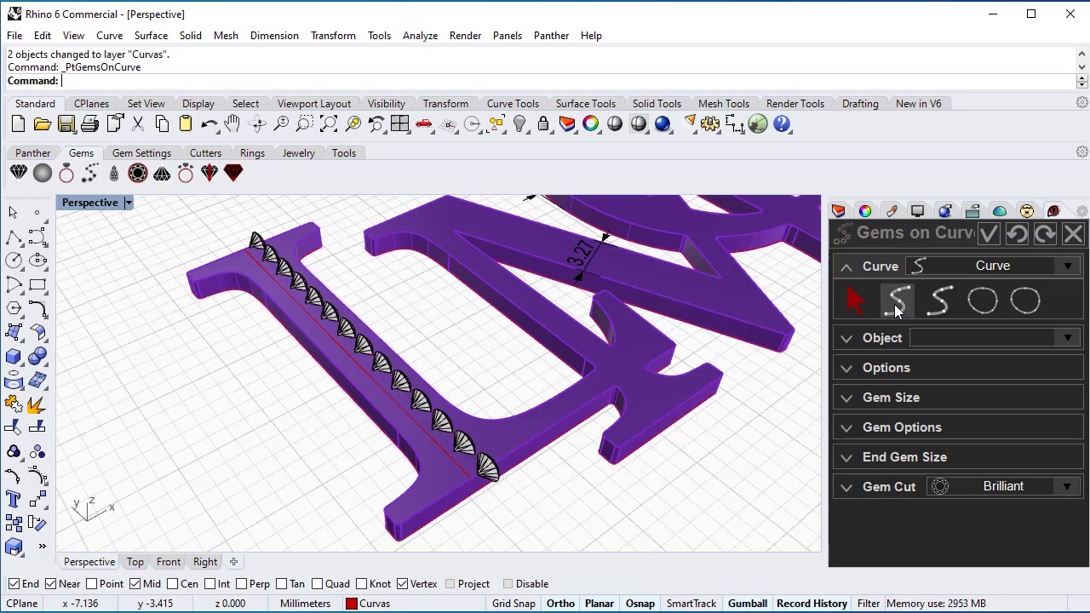
pyautogui.click(939, 302)
pyautogui.click(939, 304)
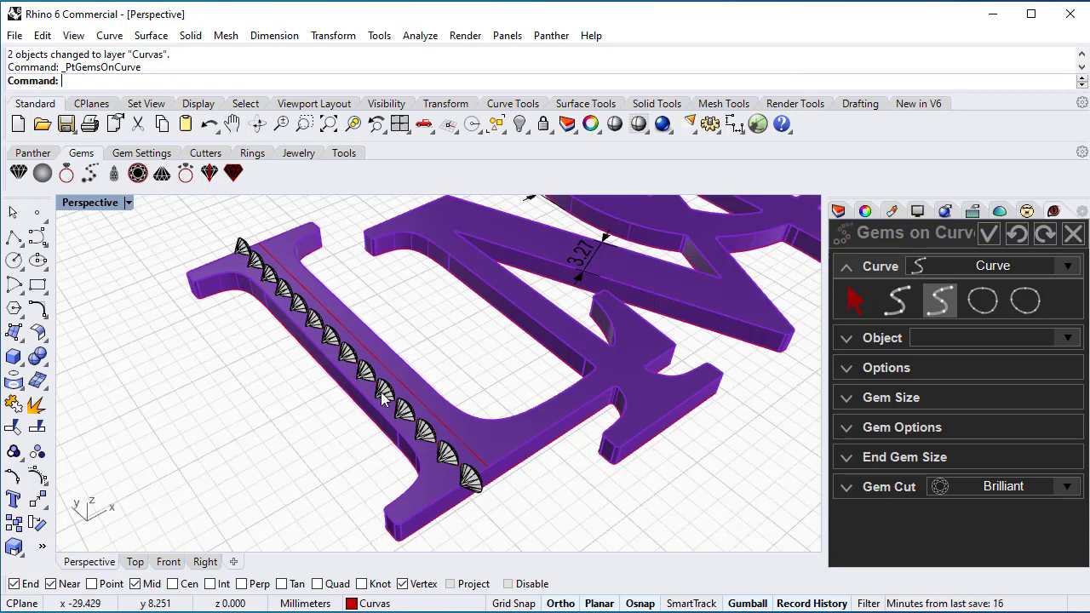
pyautogui.scroll(3, 434, 441)
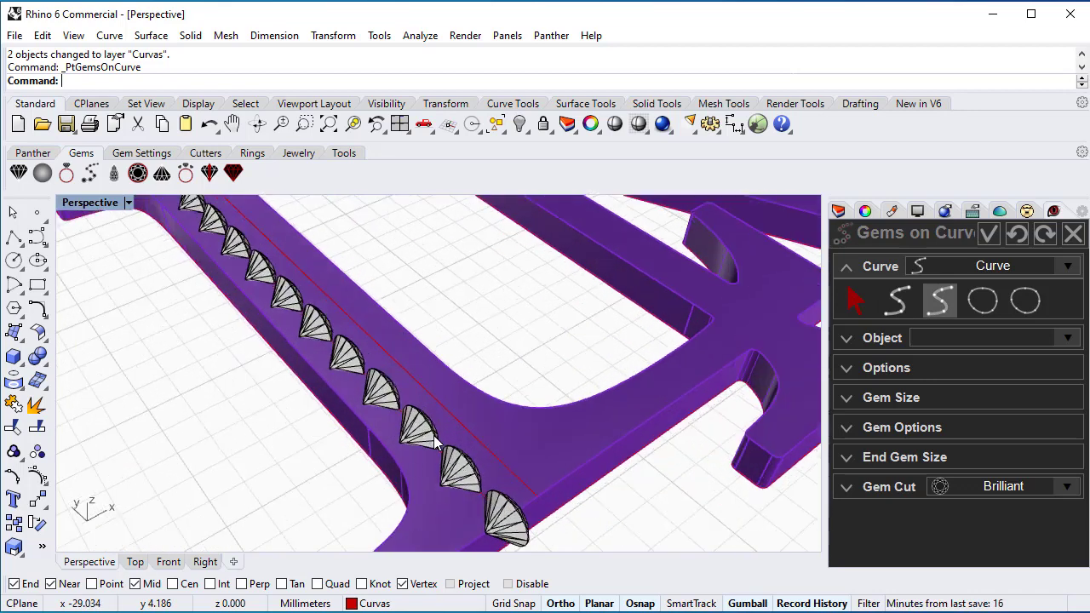
pyautogui.click(847, 341)
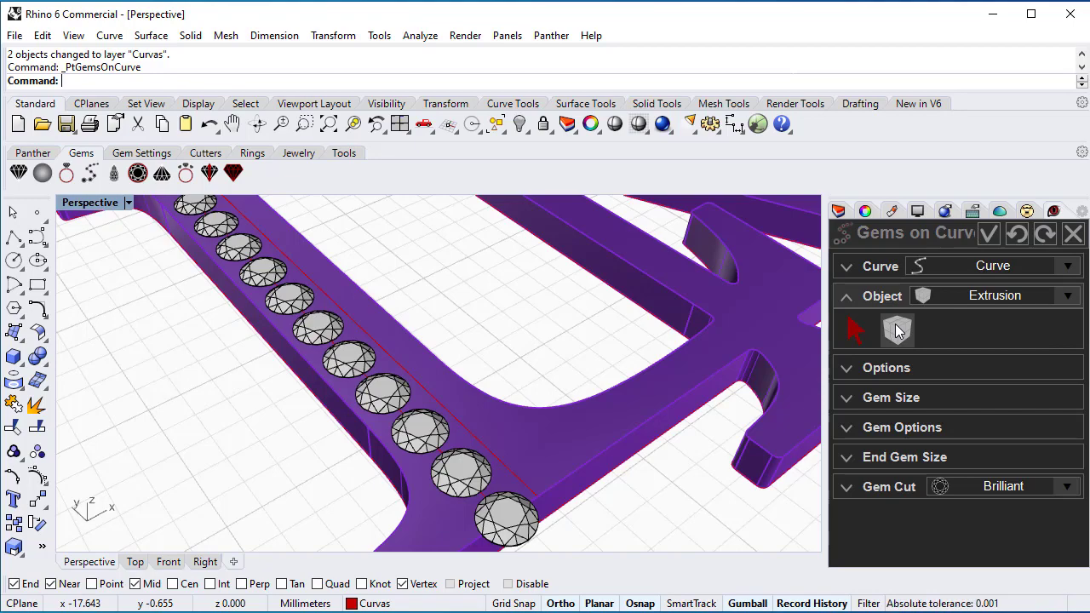
# Set the gem size along the L's stem to 1.20 mm long and wide with proportional height.
pyautogui.scroll(-3, 504, 358)
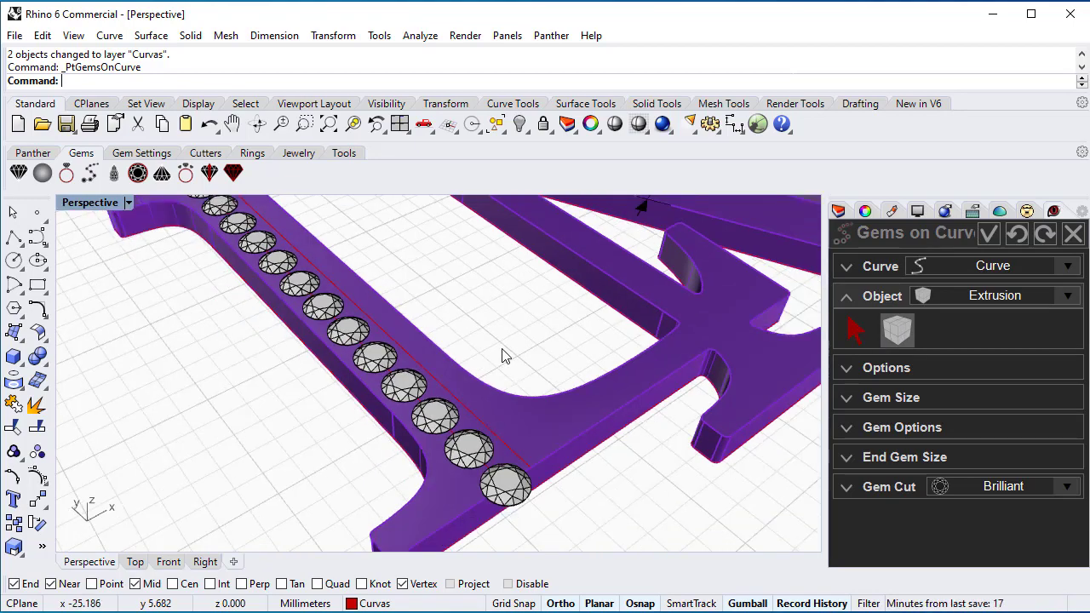
pyautogui.moveTo(494, 333); pyautogui.dragTo(477, 389, button='right')
pyautogui.scroll(2, 473, 392)
pyautogui.scroll(3, 460, 365)
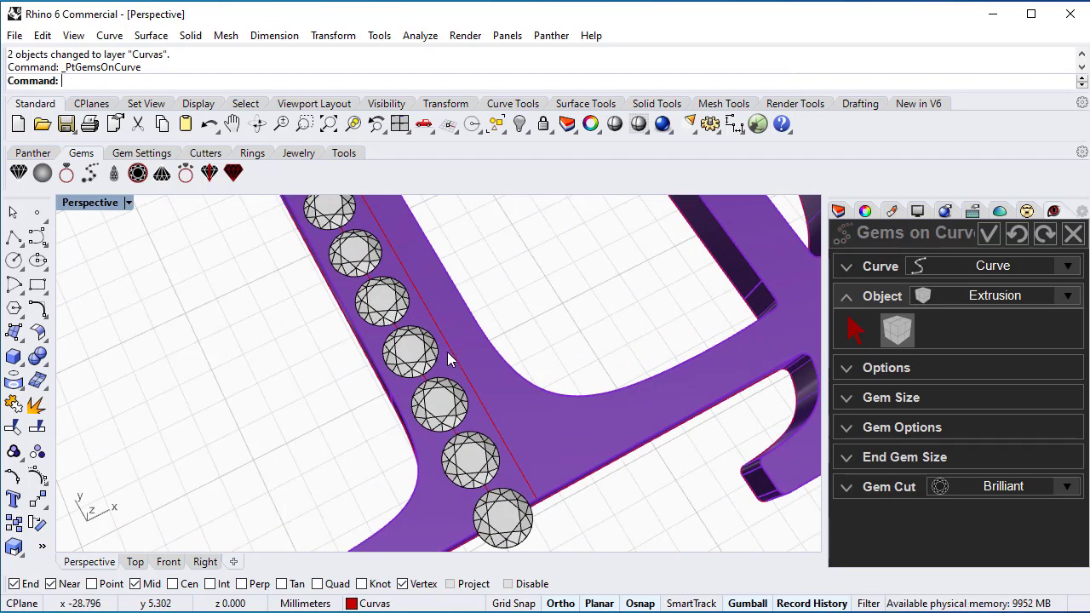
pyautogui.click(846, 397)
pyautogui.moveTo(902, 385); pyautogui.dragTo(890, 387)
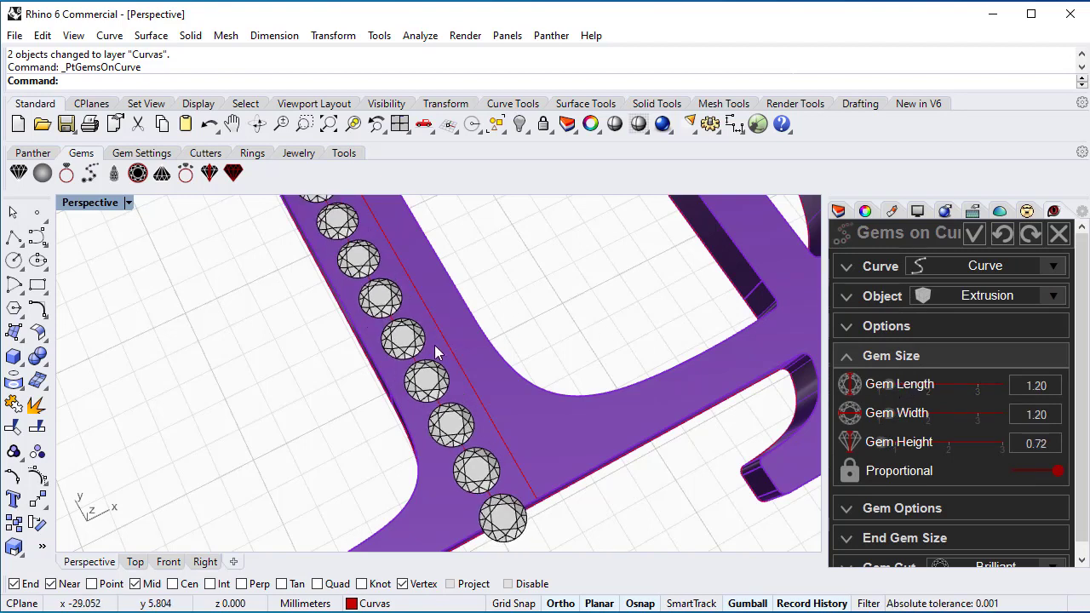
# Shorten the gem row from both sides to start point 0.230 and end point 0.770, and check it in the Top view.
pyautogui.click(846, 327)
pyautogui.moveTo(871, 356); pyautogui.dragTo(871, 356)
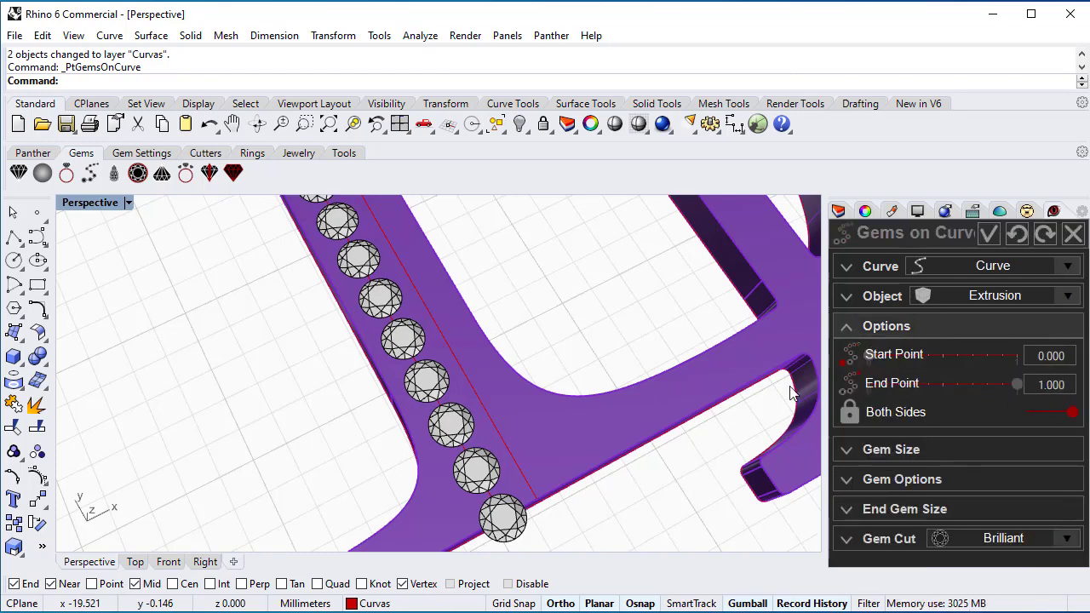
pyautogui.scroll(-5, 550, 506)
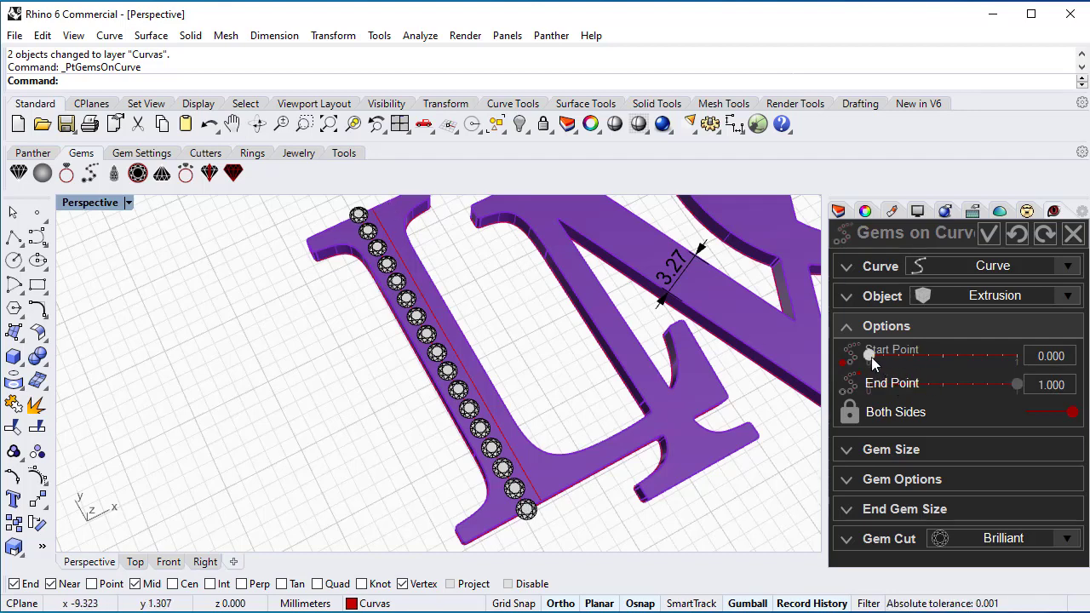
pyautogui.moveTo(870, 362); pyautogui.dragTo(903, 358)
pyautogui.click(136, 562)
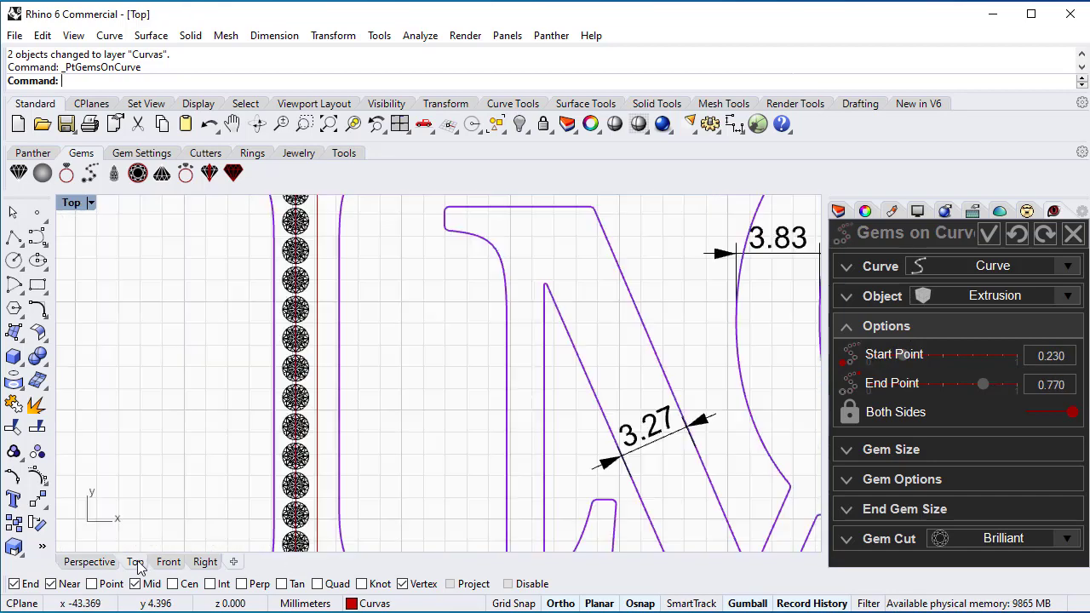
pyautogui.scroll(-2, 375, 405)
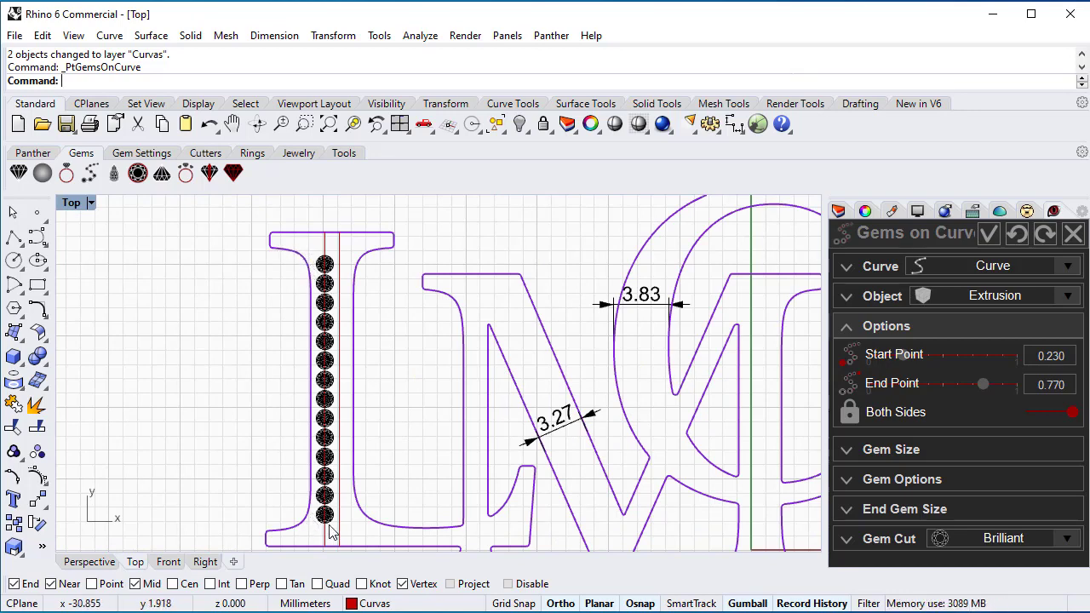
# Check the ends of the L's gem row, unlink Both Sides and set only the start point to 0.259.
pyautogui.scroll(2, 353, 506)
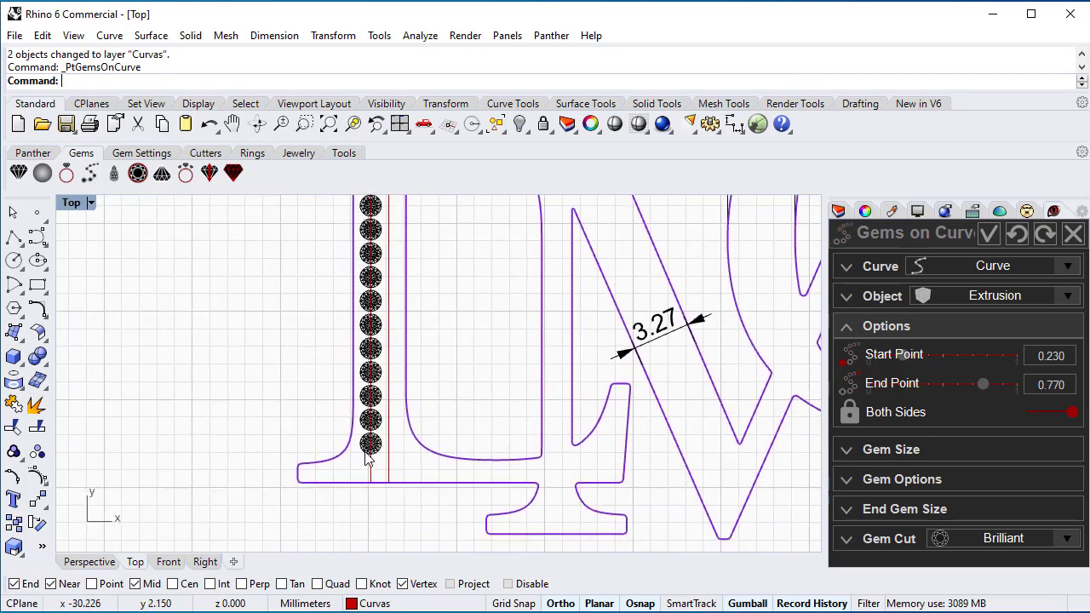
pyautogui.scroll(1, 368, 458)
pyautogui.scroll(-2, 362, 460)
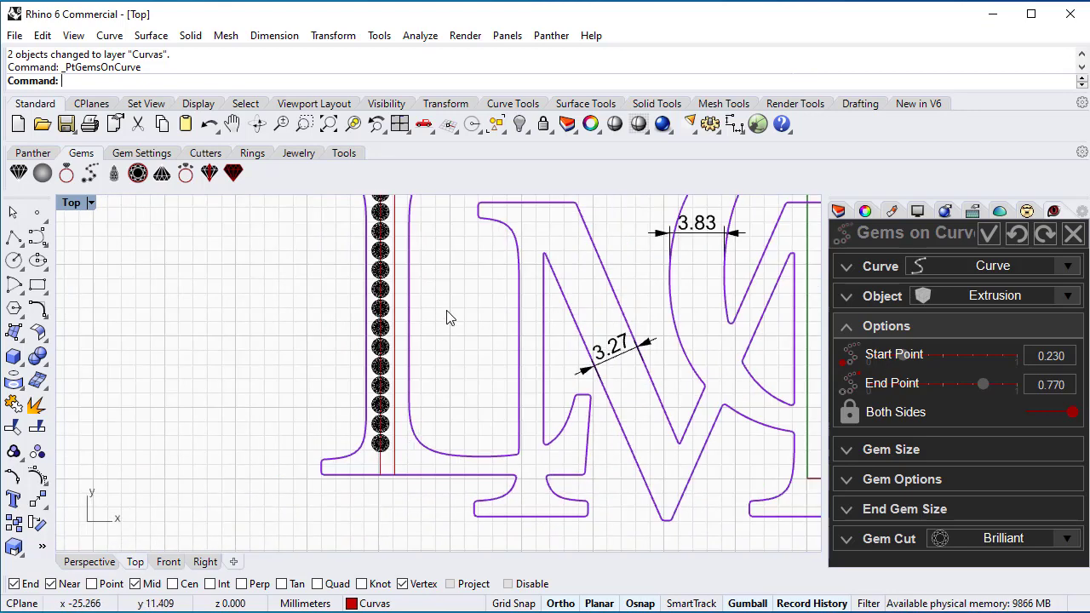
pyautogui.moveTo(447, 319); pyautogui.dragTo(434, 437, button='right')
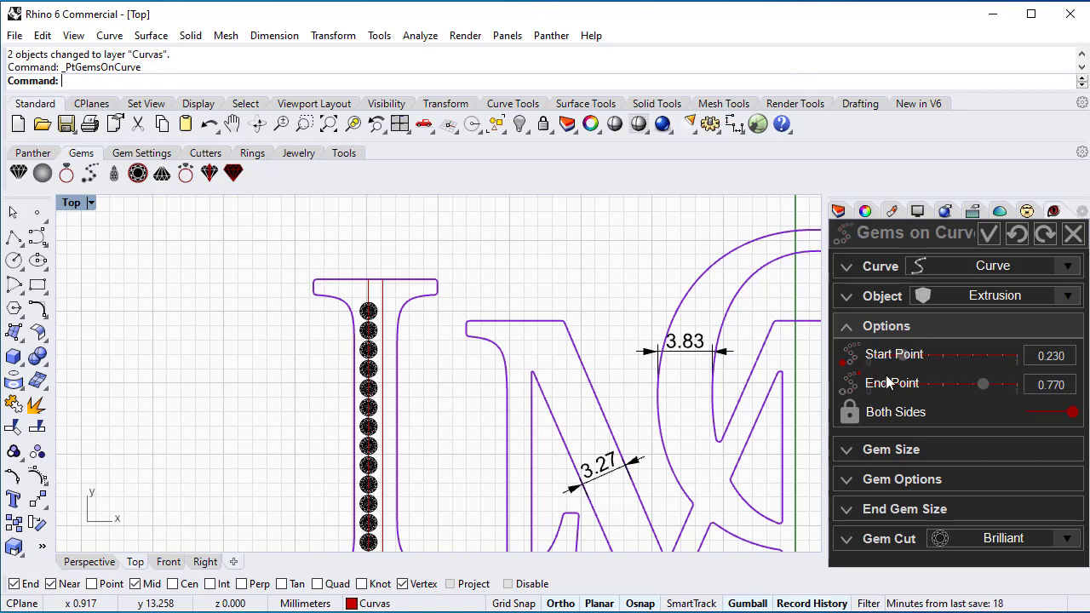
pyautogui.click(1028, 409)
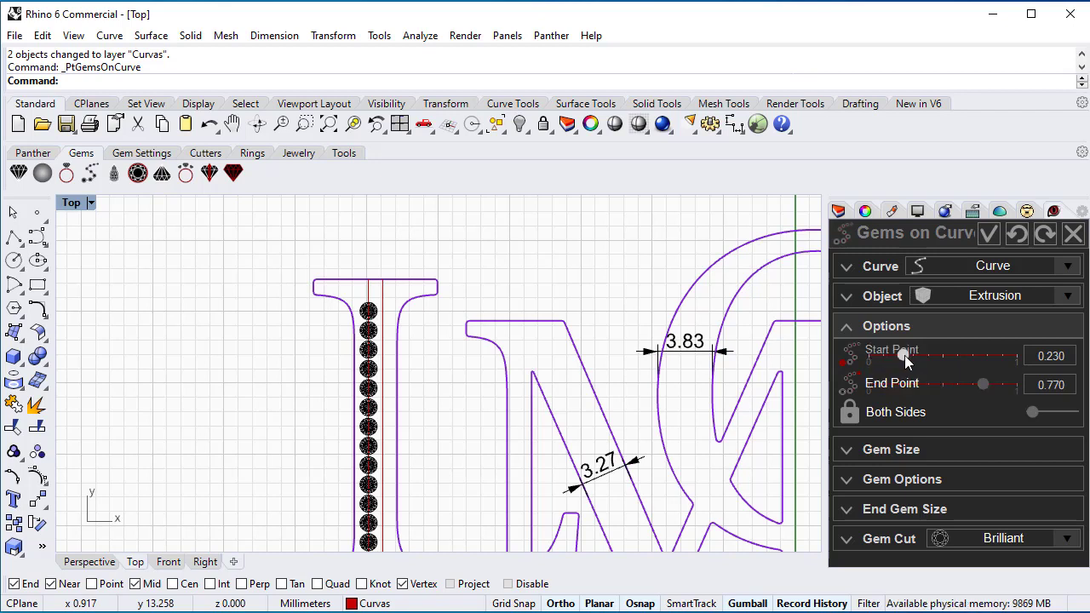
pyautogui.moveTo(904, 356); pyautogui.dragTo(908, 361)
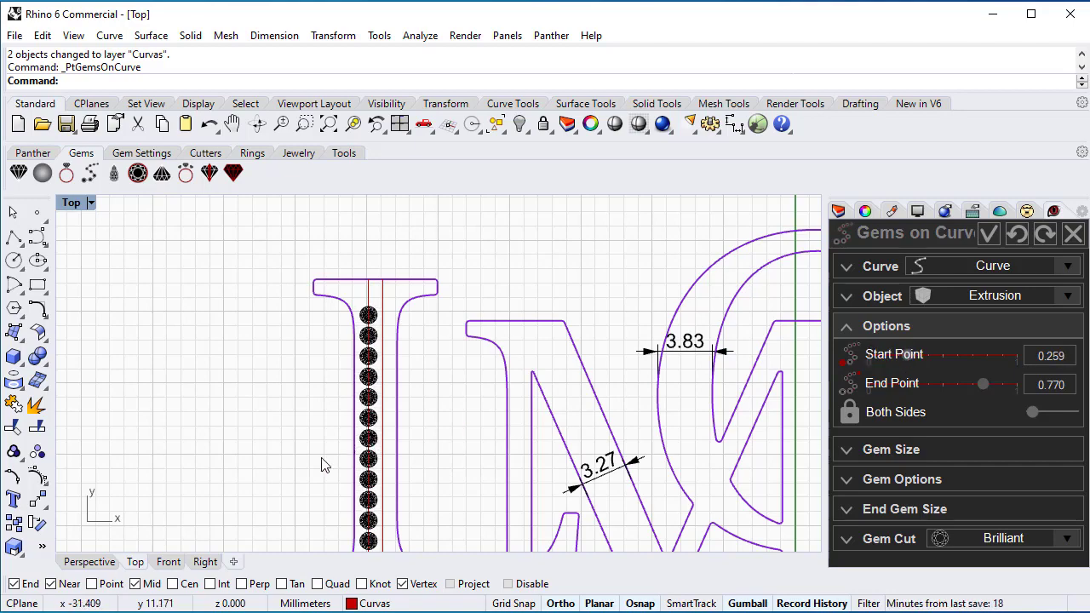
# In the Perspective view, set the placement of the gems on the L's stem to Table.
pyautogui.click(88, 562)
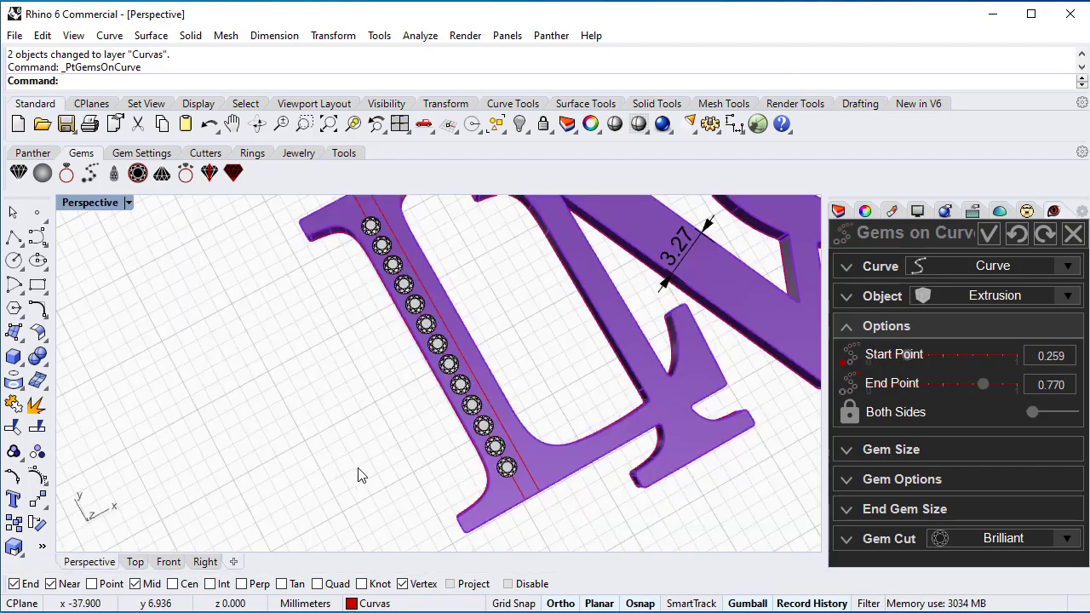
pyautogui.moveTo(360, 472); pyautogui.dragTo(339, 393, button='right')
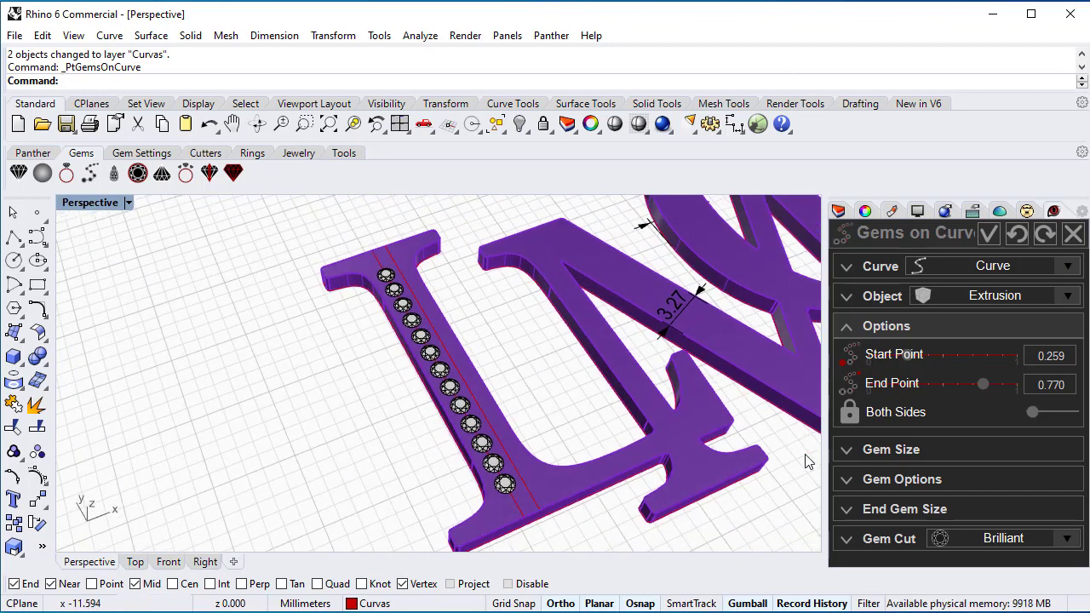
pyautogui.click(848, 483)
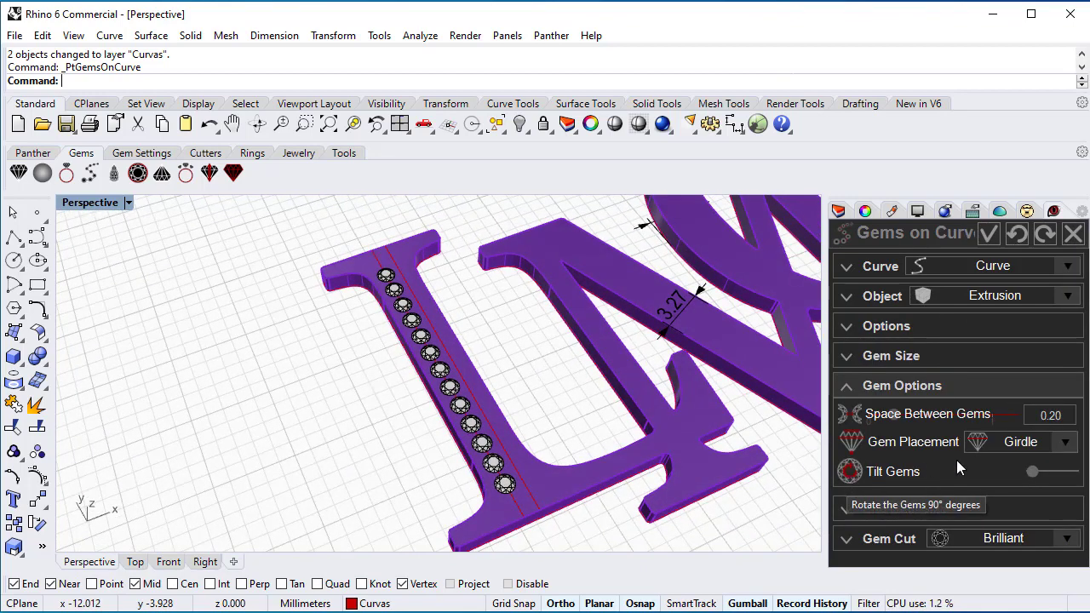
pyautogui.click(1064, 442)
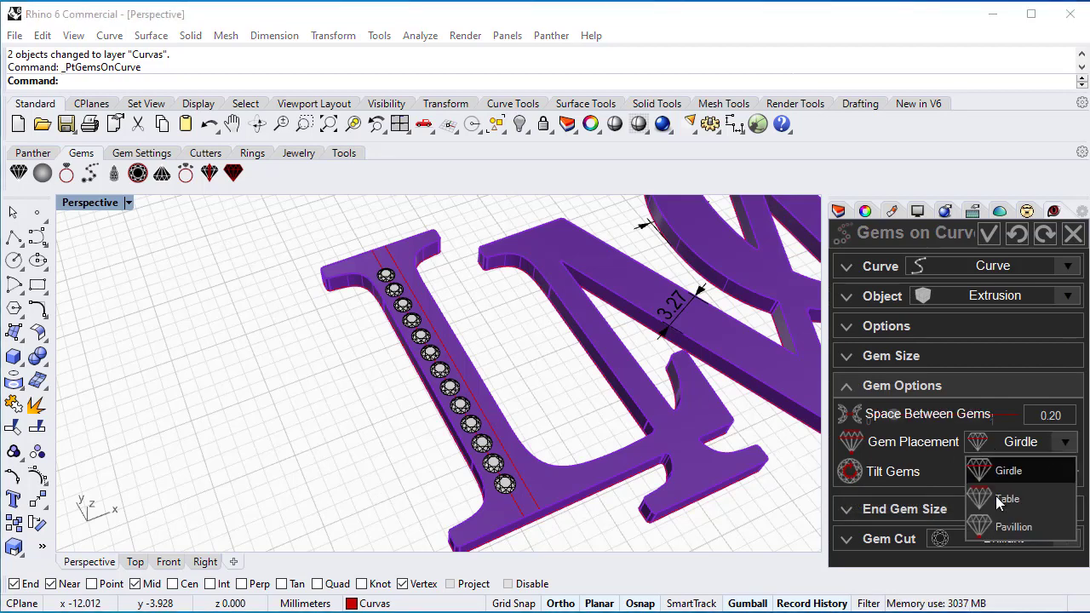
pyautogui.click(1005, 499)
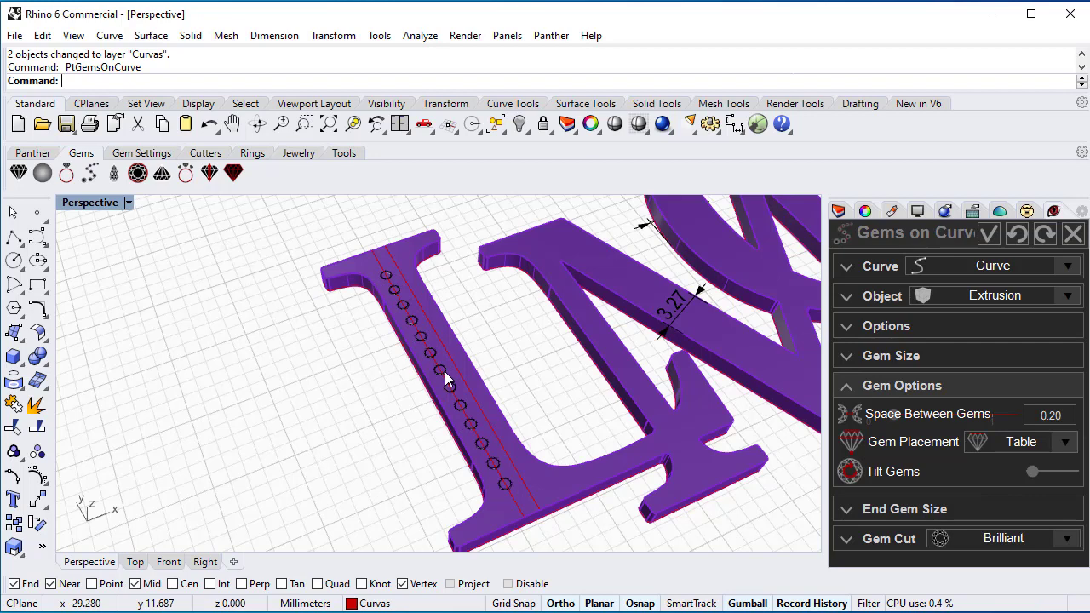
# Display the Perspective view as Ghosted and accept the gems on the L's stem.
pyautogui.click(128, 202)
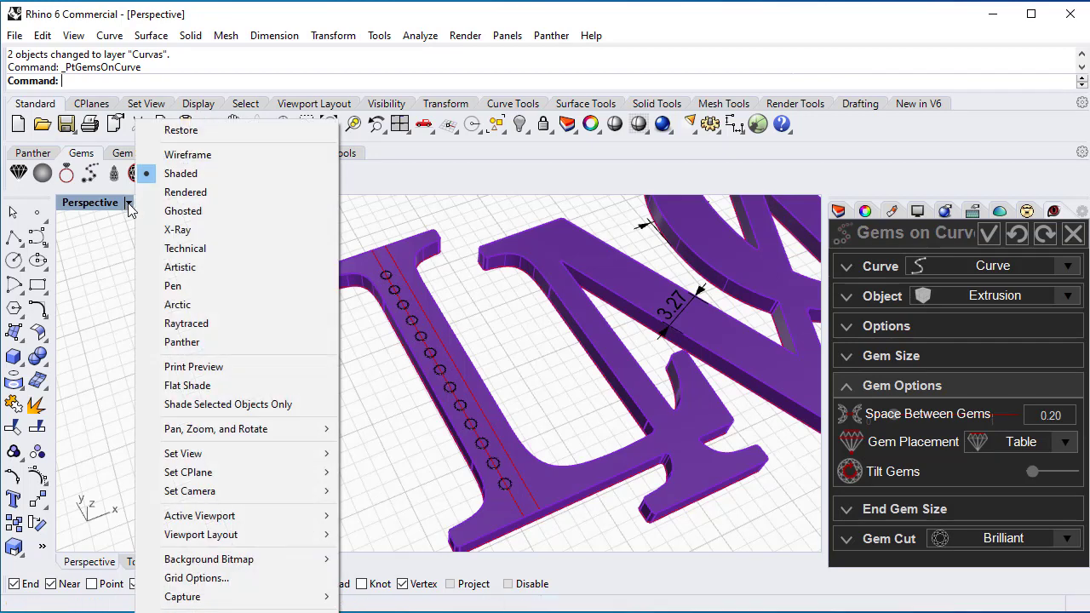
pyautogui.click(183, 211)
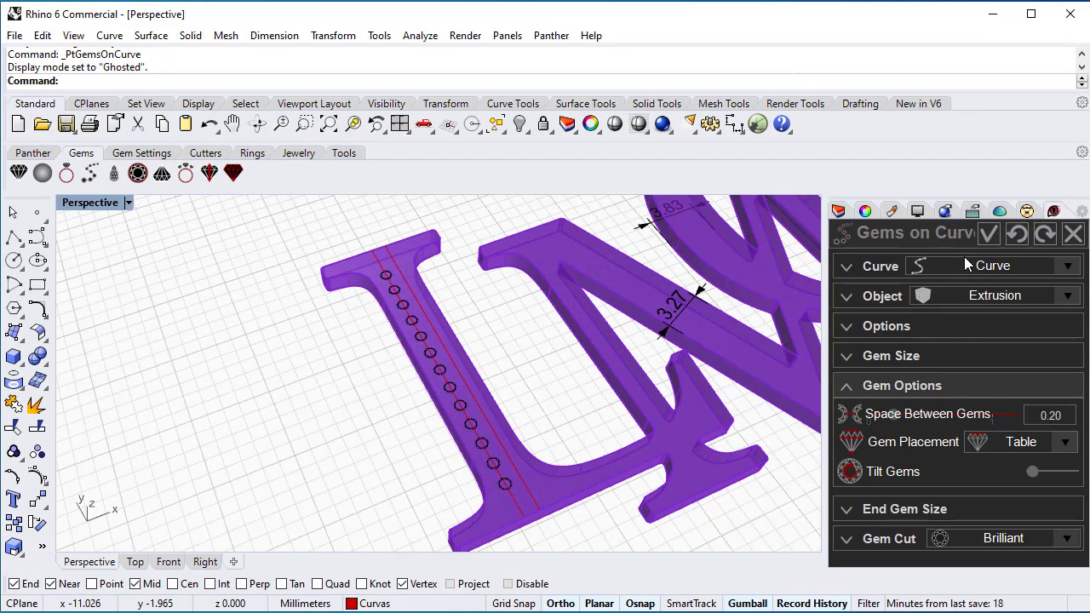
pyautogui.click(988, 235)
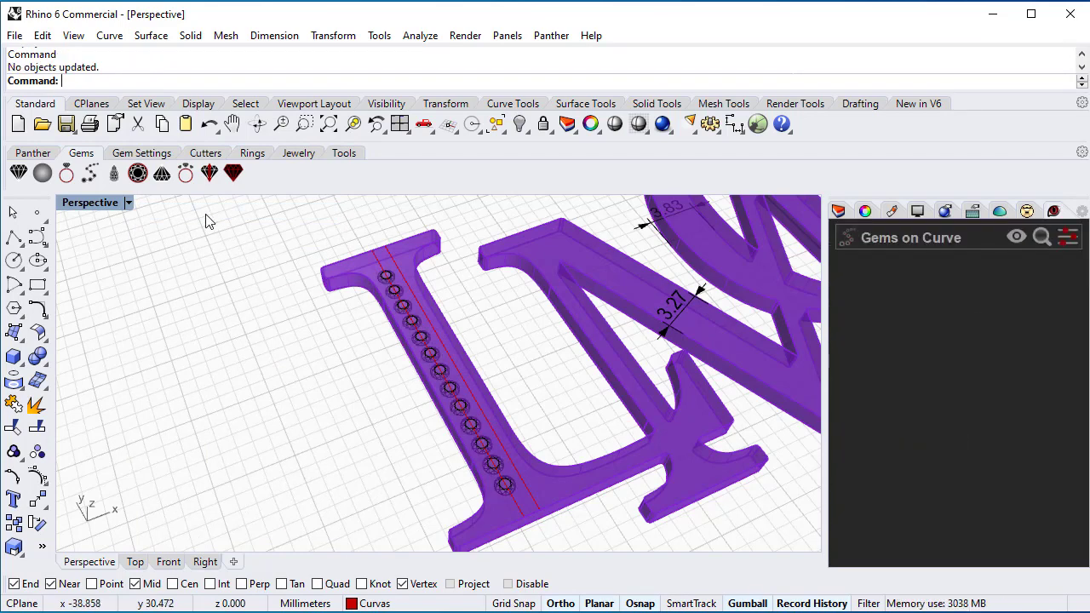
# Start a Prongs Row using all the gems on the L's stem and inspect the prongs up close.
pyautogui.click(133, 159)
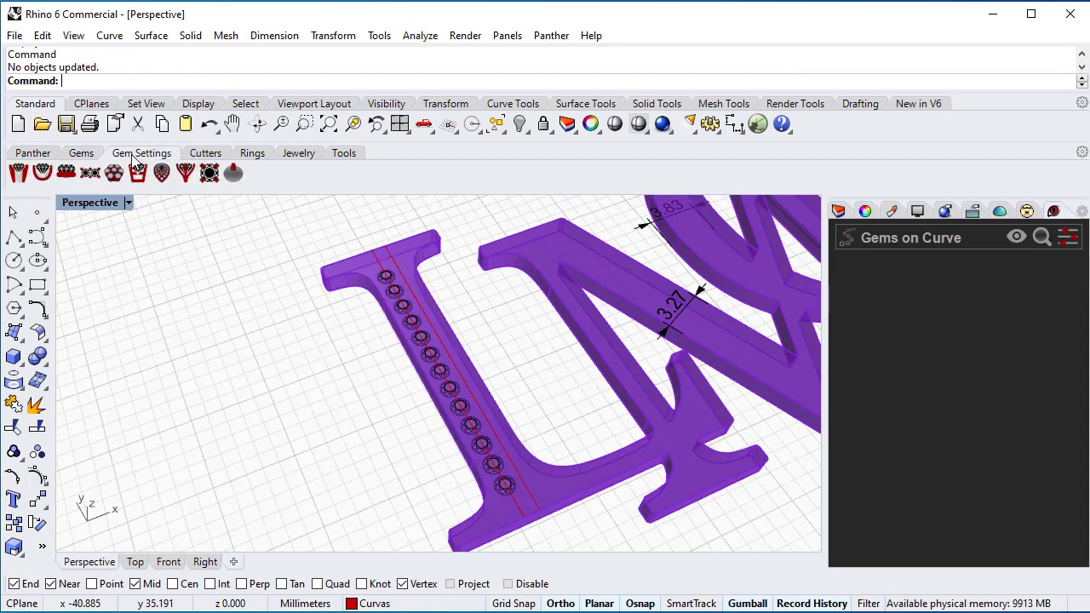
pyautogui.click(89, 174)
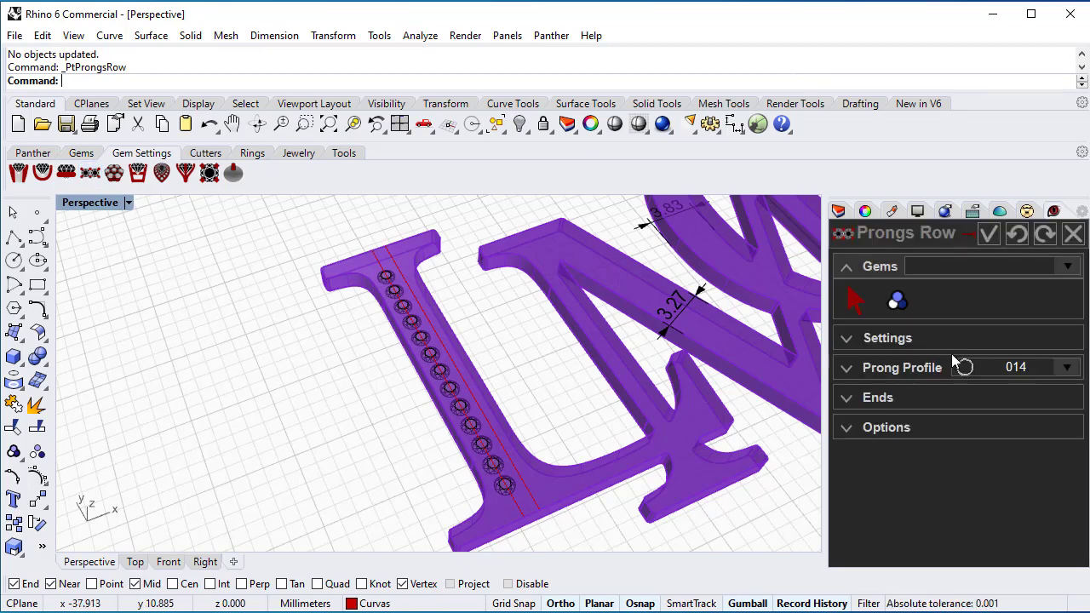
pyautogui.click(899, 303)
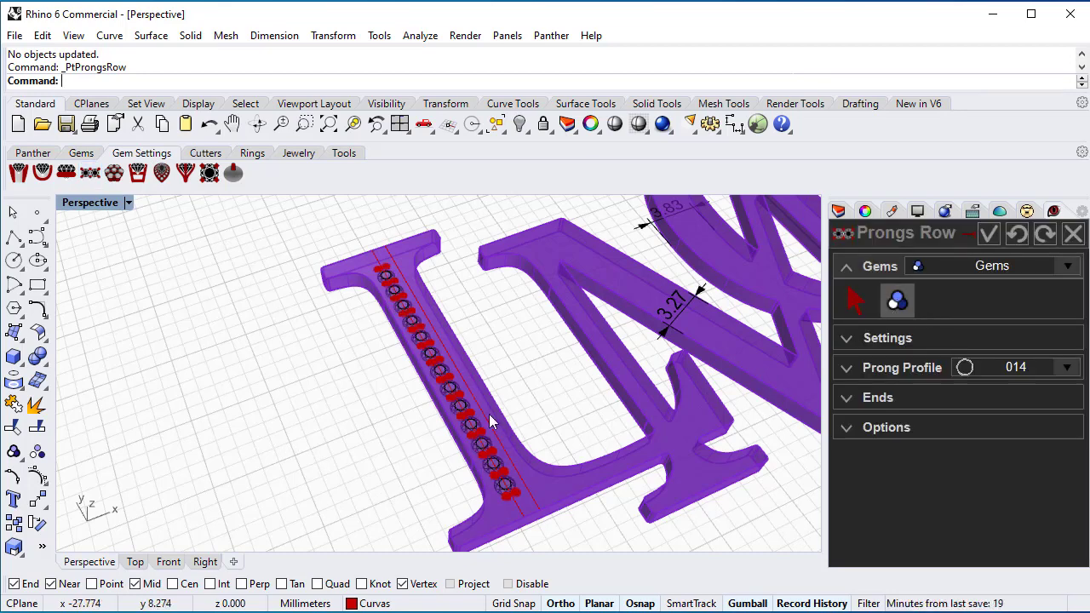
pyautogui.scroll(3, 500, 423)
pyautogui.scroll(3, 500, 423)
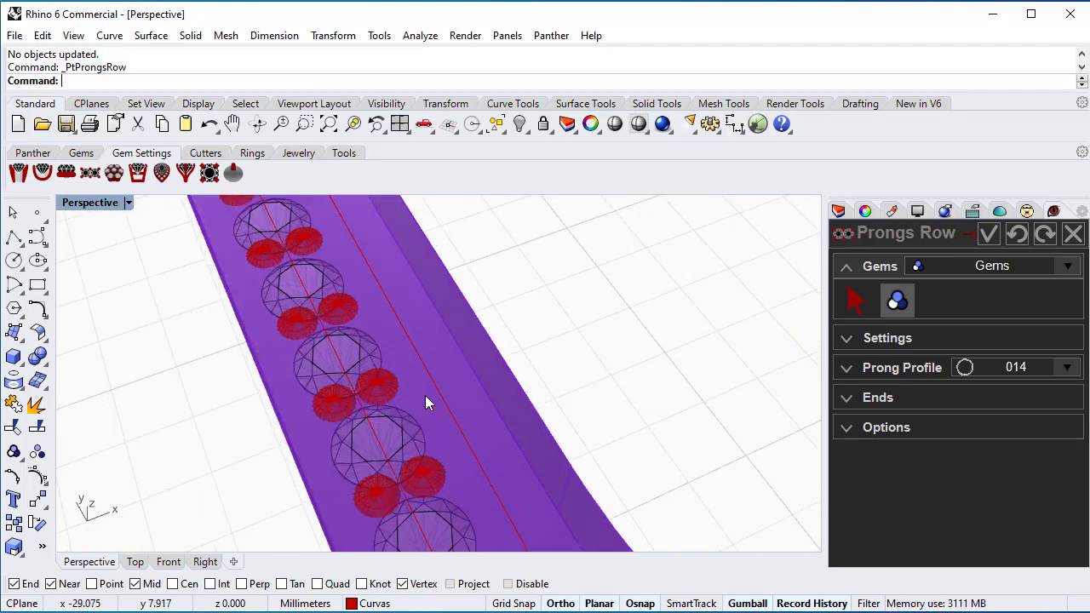
# Set the prong thickness to 0.55 mm and check how the prongs overlap the gems.
pyautogui.click(846, 338)
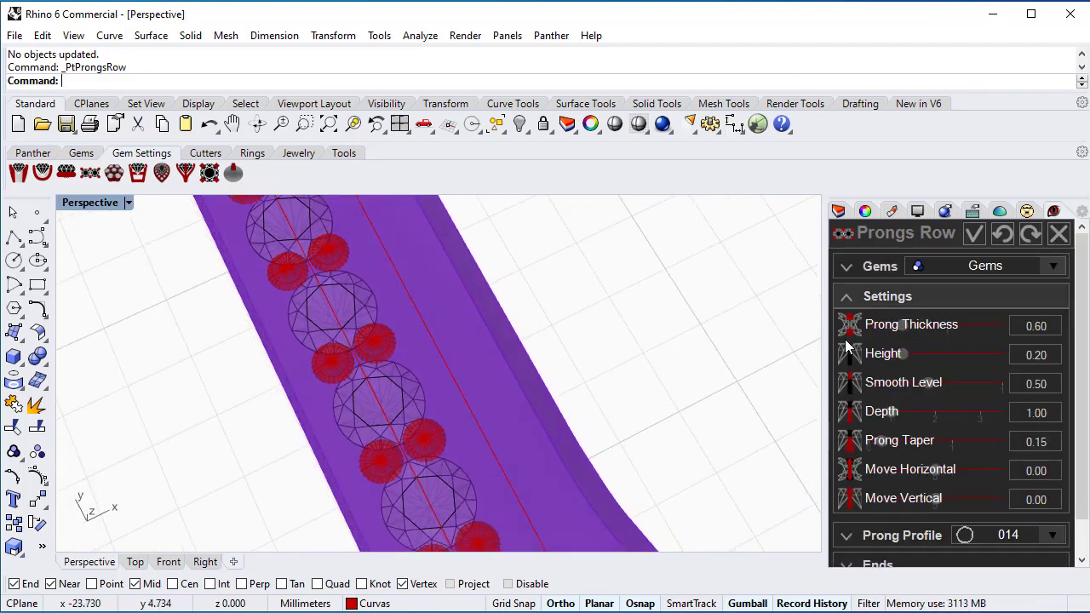
pyautogui.moveTo(1049, 327); pyautogui.dragTo(1037, 326)
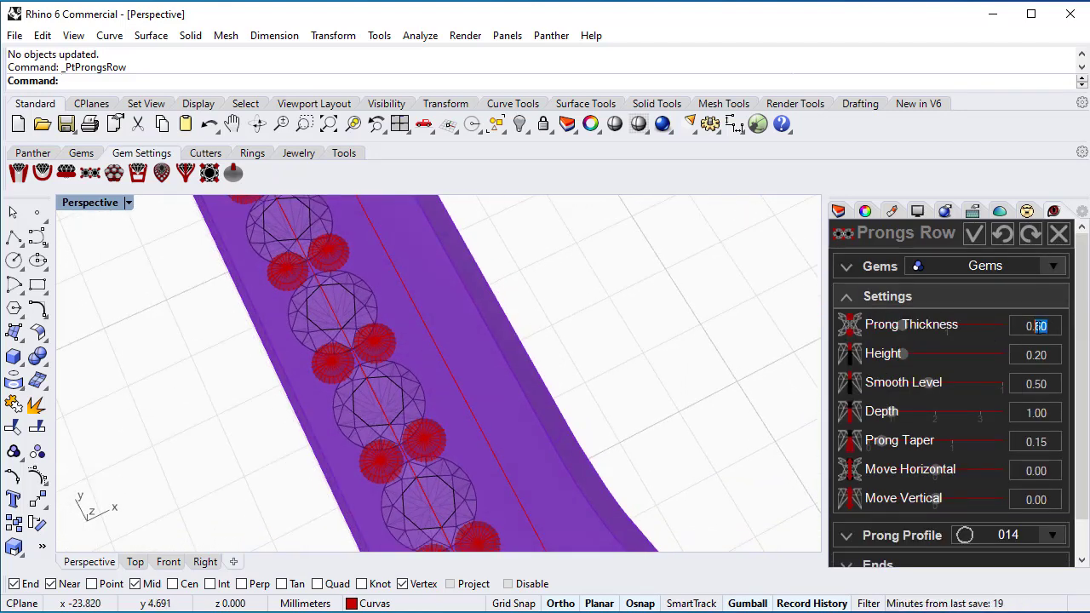
pyautogui.write('55')
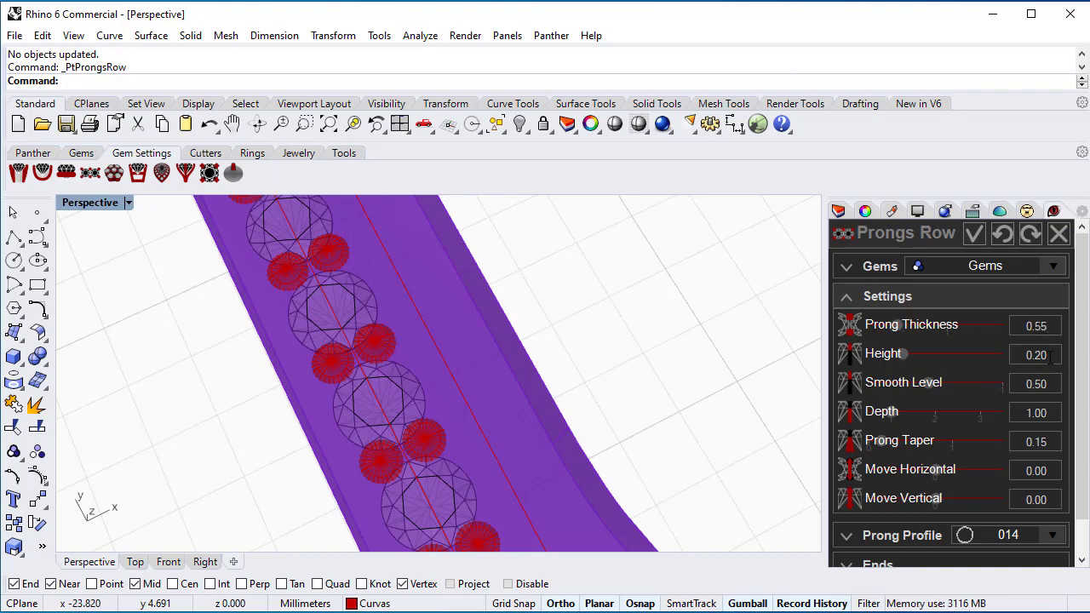
pyautogui.click(1050, 357)
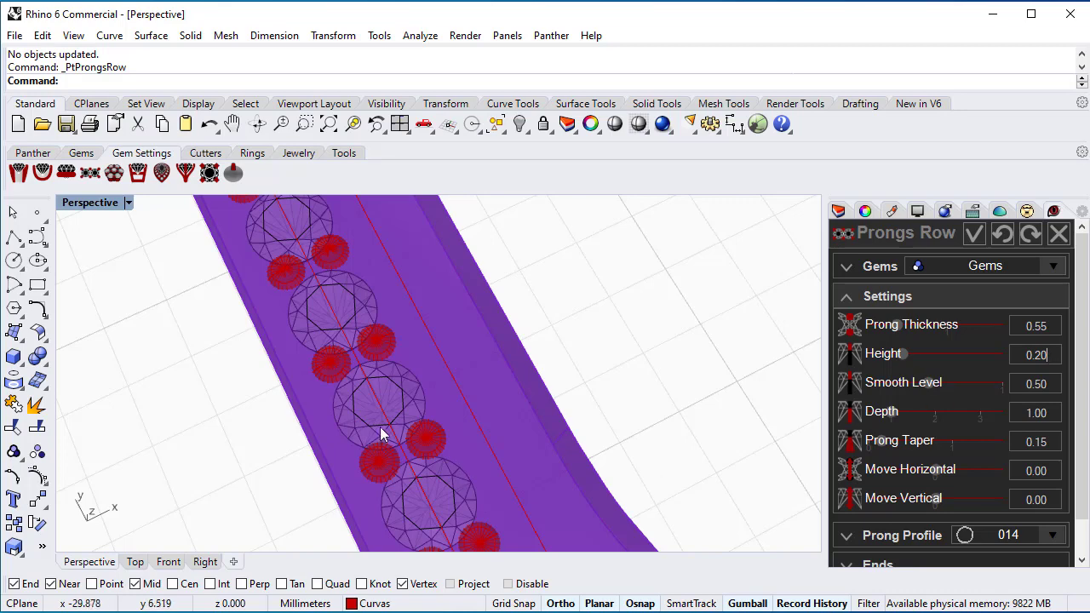
pyautogui.scroll(3, 409, 473)
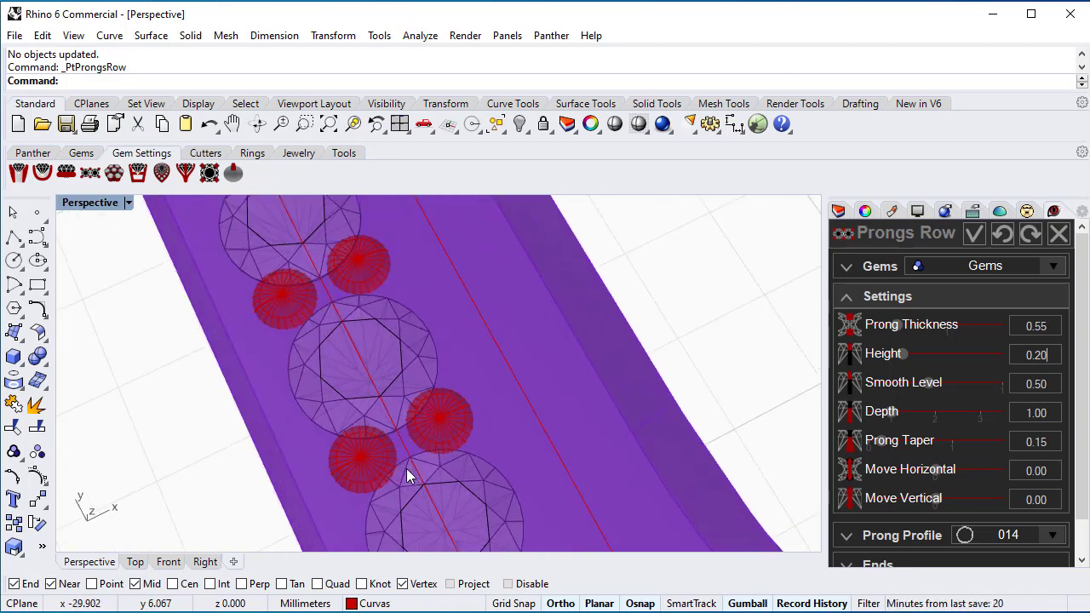
pyautogui.scroll(2, 392, 420)
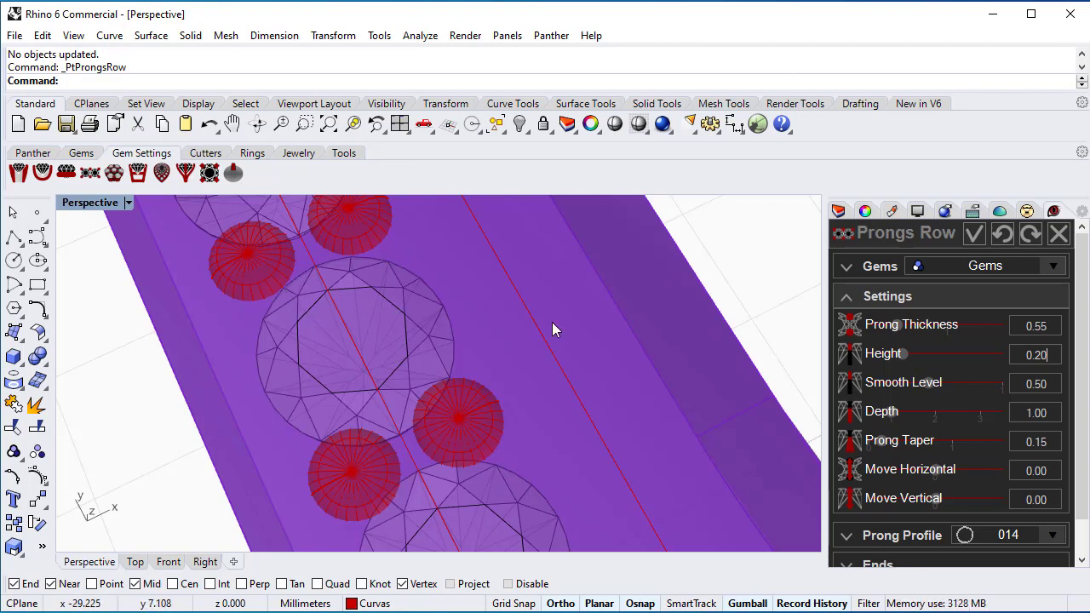
# Try the prong row without shared prongs, turn Shared Prongs back on and accept the row.
pyautogui.click(849, 299)
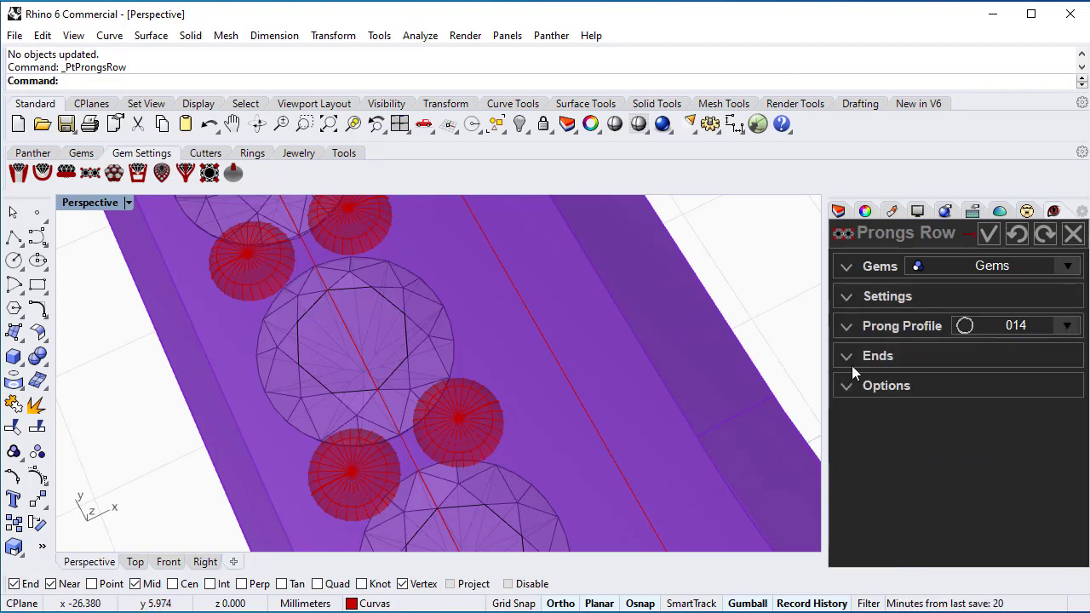
pyautogui.click(846, 388)
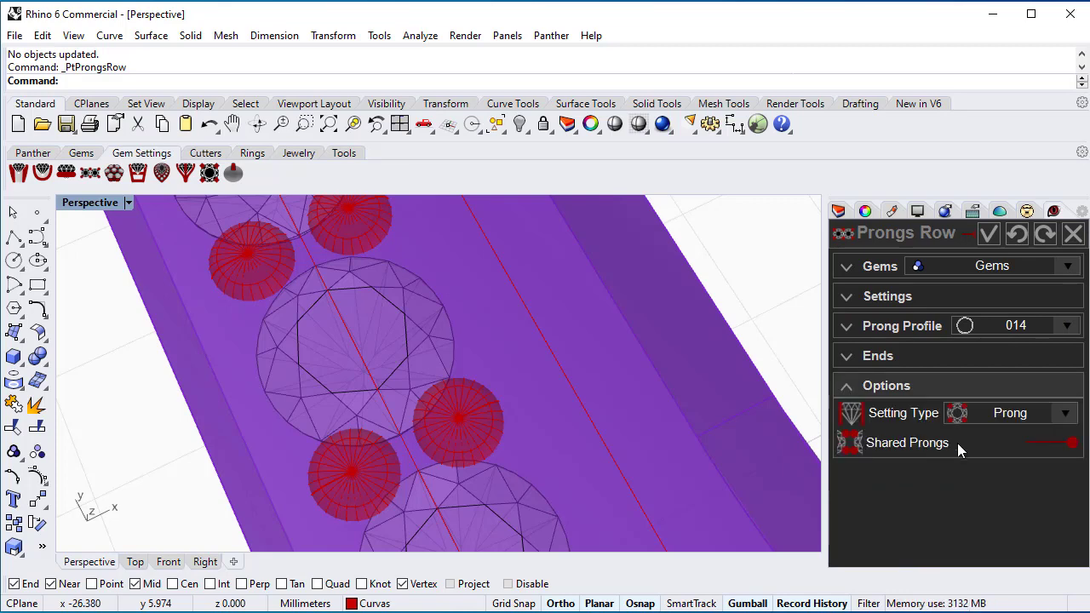
pyautogui.click(1031, 443)
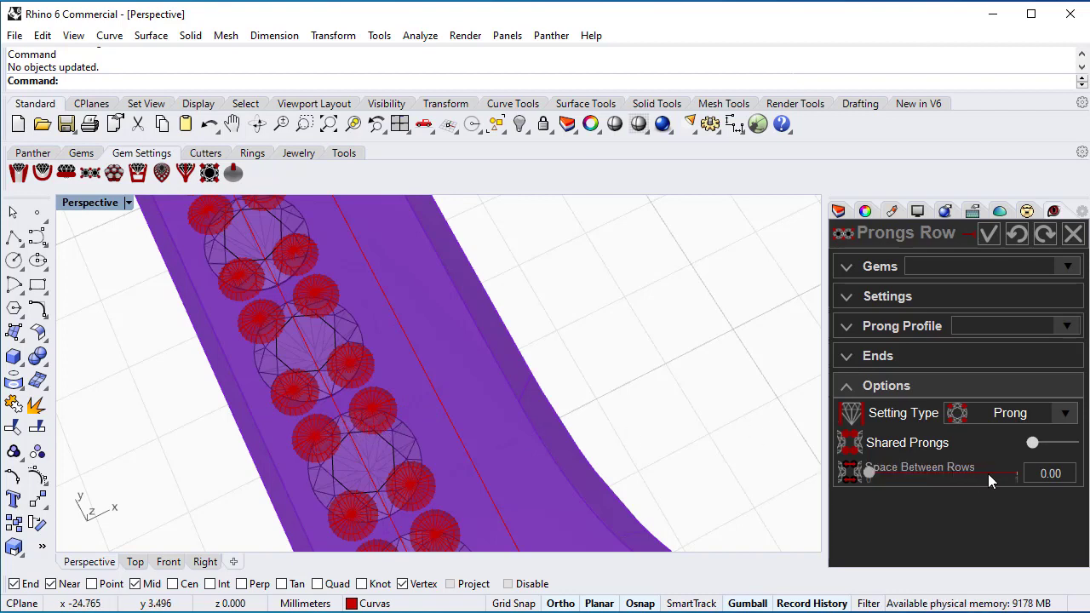
pyautogui.click(1070, 444)
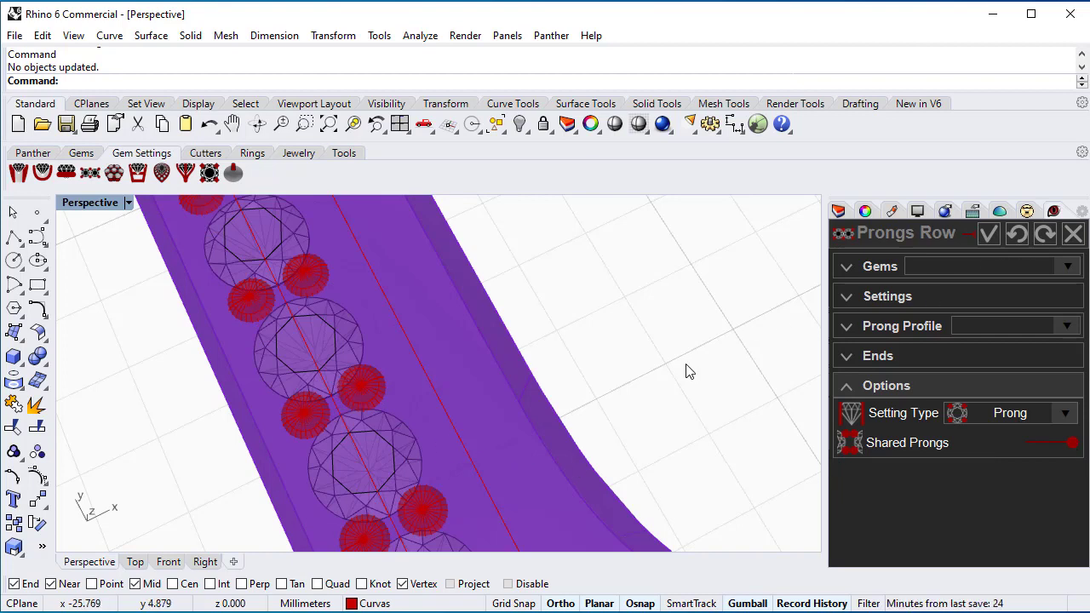
pyautogui.click(989, 232)
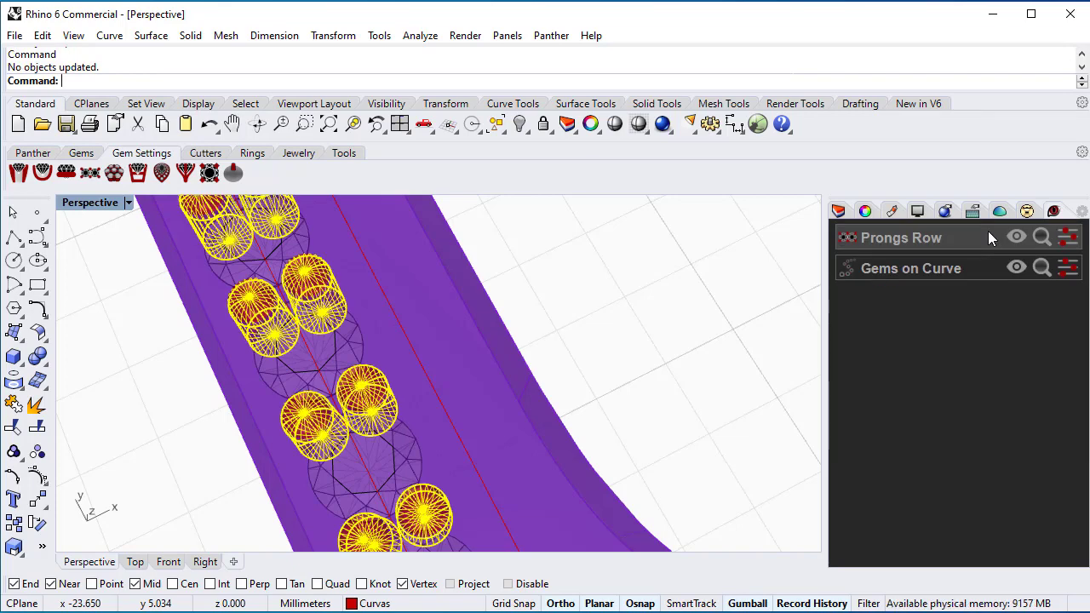
# Reopen the Gems on Curve settings for the L's stem and set the gem placement to Girdle.
pyautogui.click(923, 269)
pyautogui.doubleClick(923, 269)
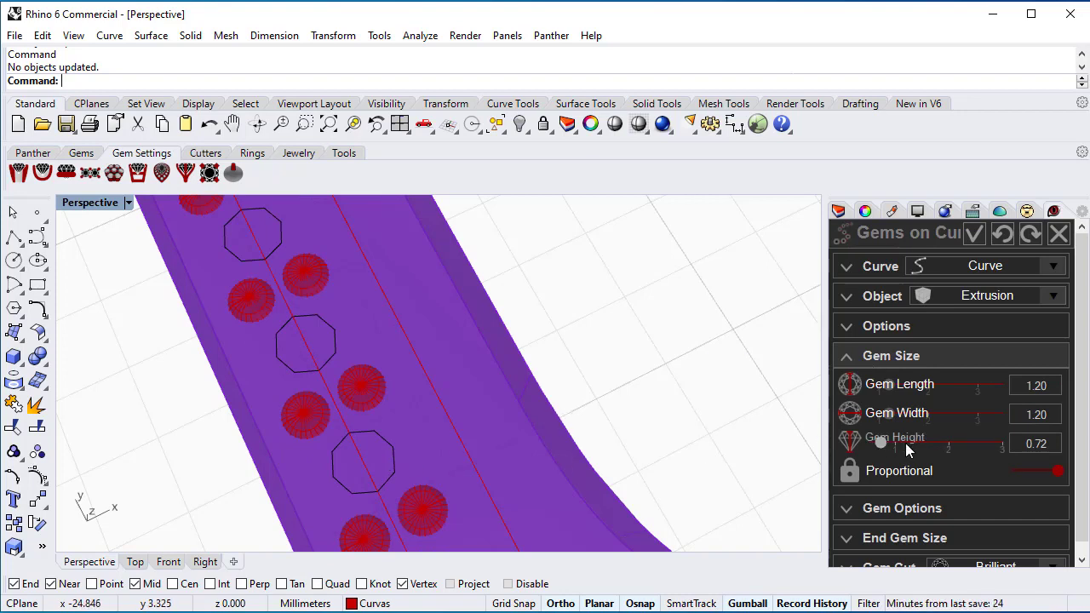
pyautogui.click(849, 508)
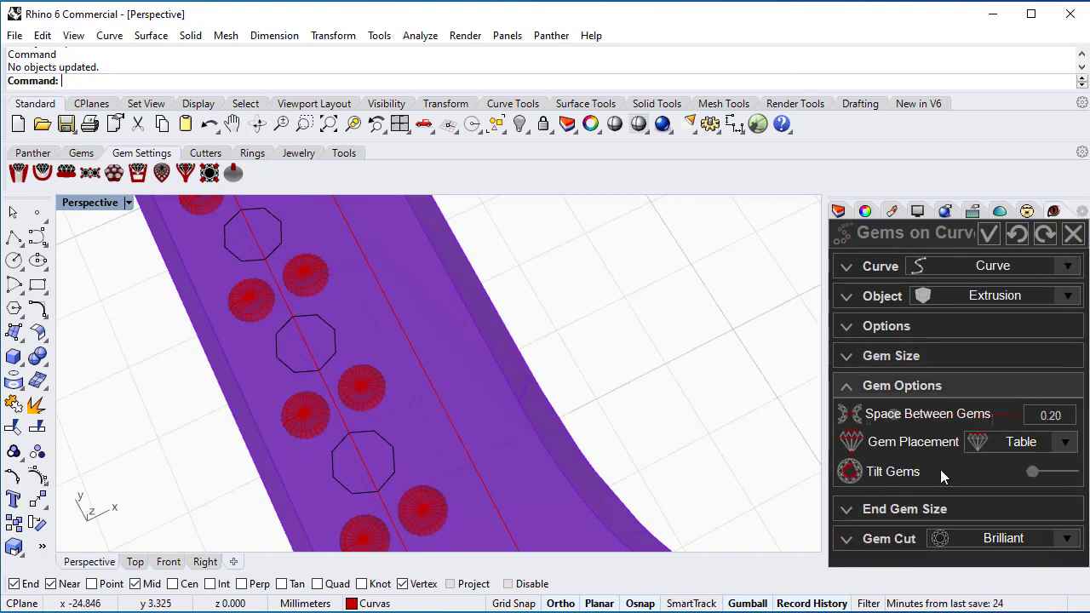
pyautogui.click(1021, 442)
pyautogui.click(1007, 471)
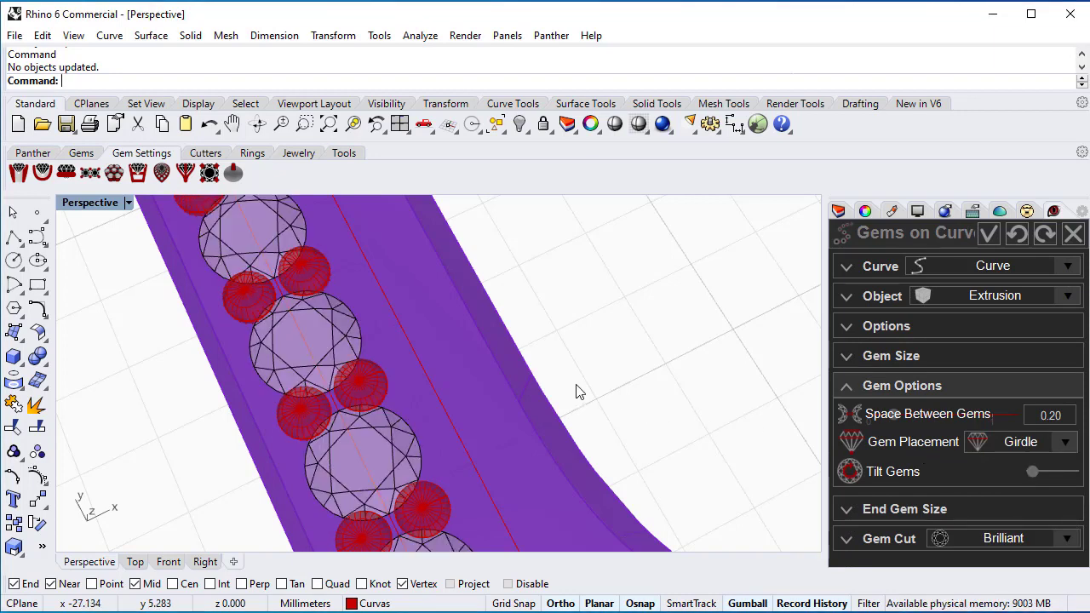
# Shorten the L's gem row from both sides to start point 0.274 and end point 0.755.
pyautogui.click(847, 325)
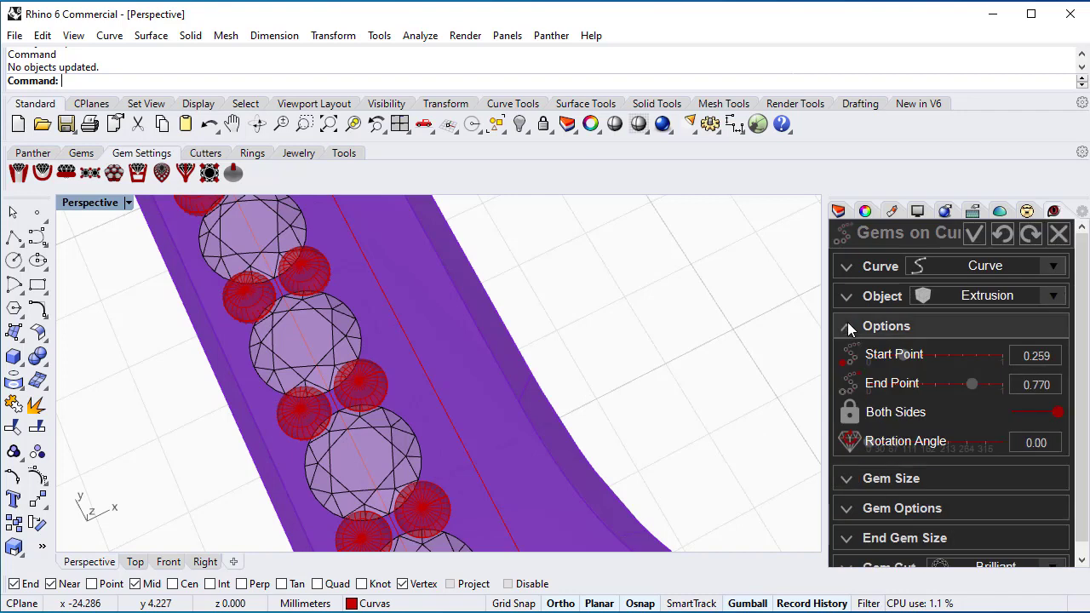
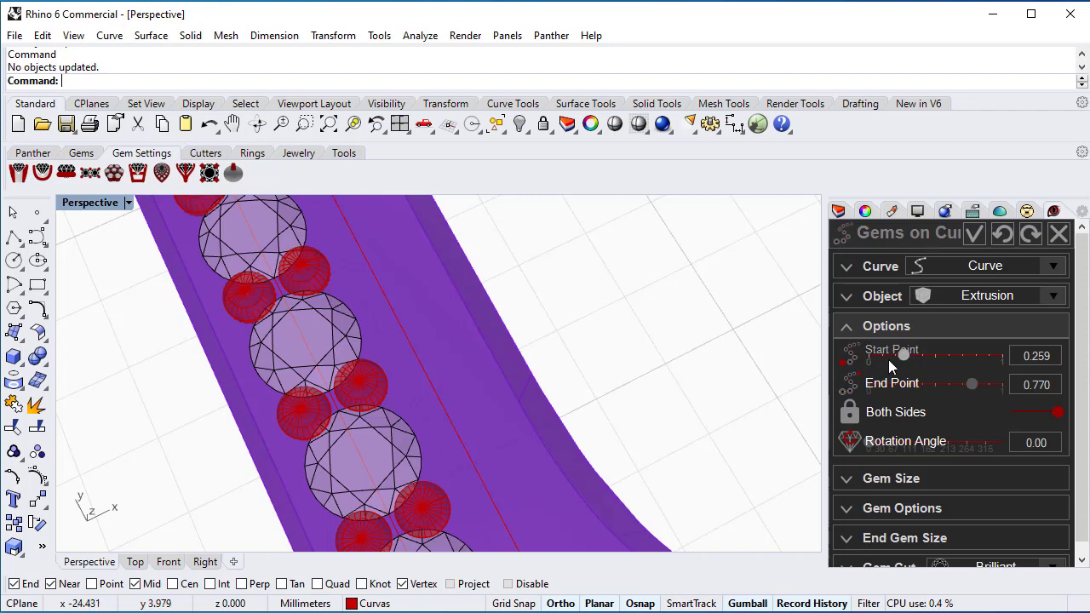
pyautogui.moveTo(903, 352); pyautogui.dragTo(905, 353)
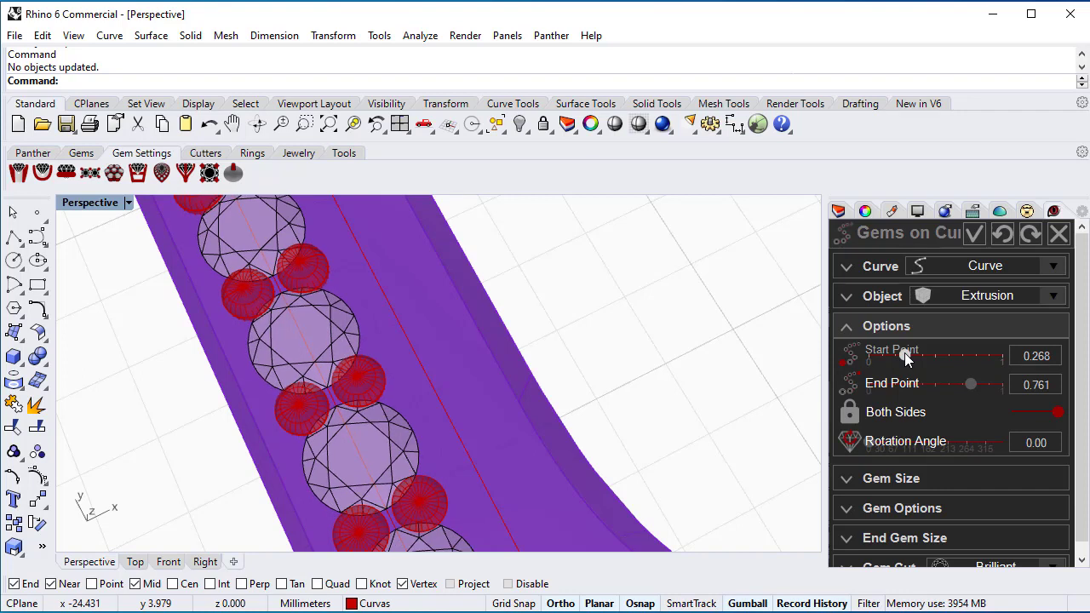
pyautogui.moveTo(905, 353); pyautogui.dragTo(906, 353)
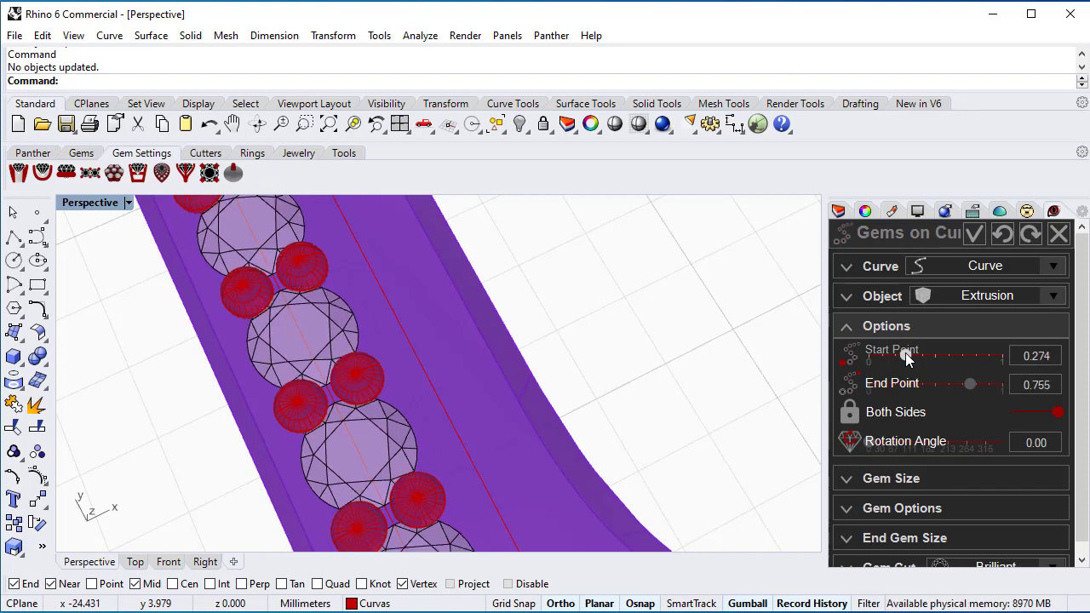
# Shorten the L's gem row further from both sides to start point 0.312 and end point 0.717.
pyautogui.moveTo(907, 352); pyautogui.dragTo(908, 353)
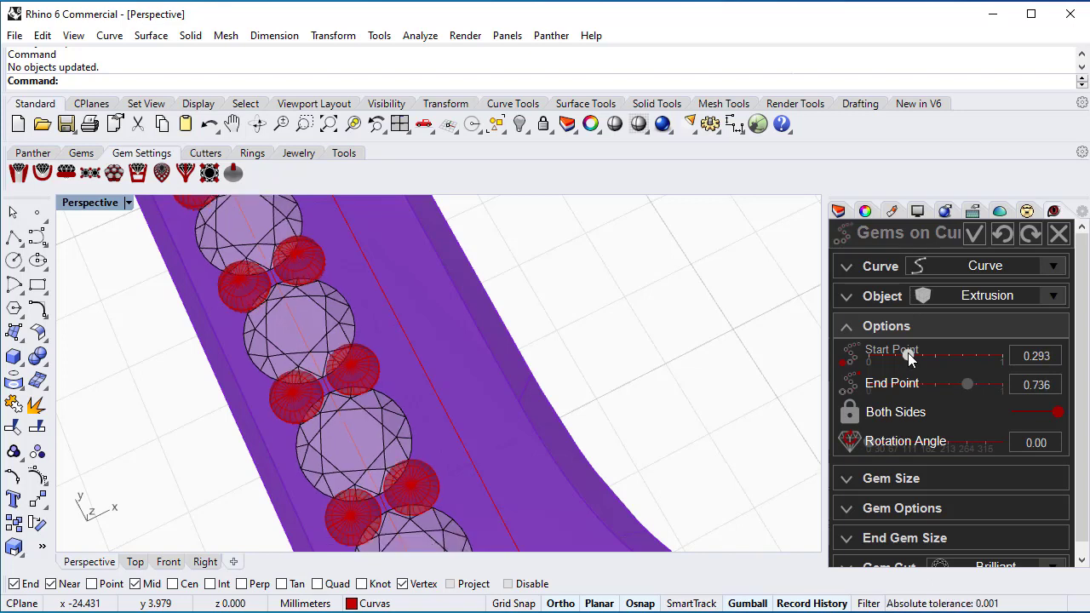
pyautogui.moveTo(908, 352); pyautogui.dragTo(911, 352)
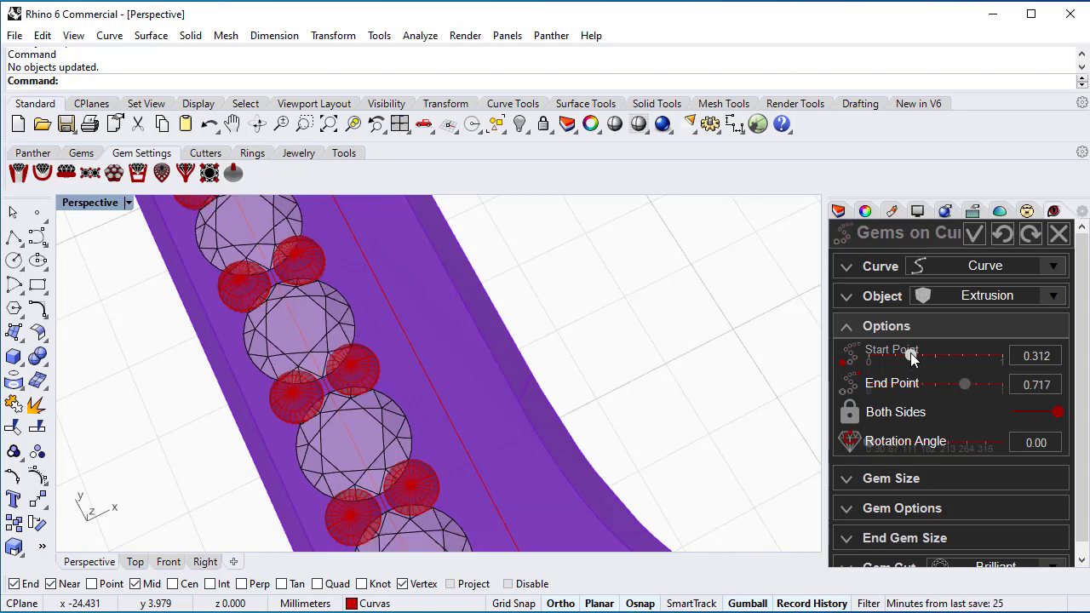
pyautogui.scroll(-6, 576, 404)
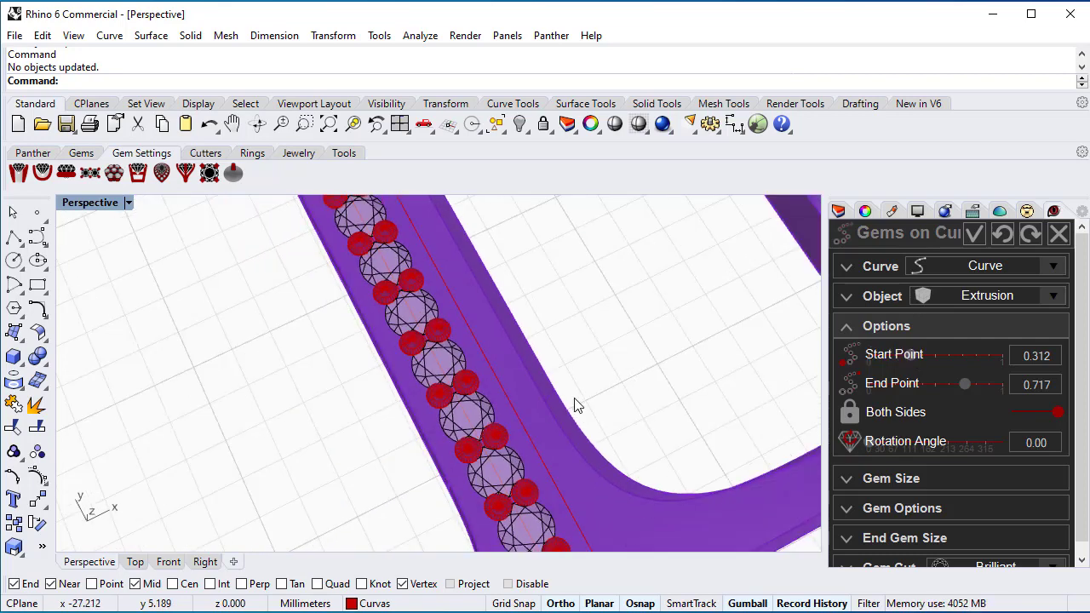
# Examine both ends of the L's gem row against the letter outline in the Top view.
pyautogui.moveTo(576, 404); pyautogui.dragTo(599, 394, button='right')
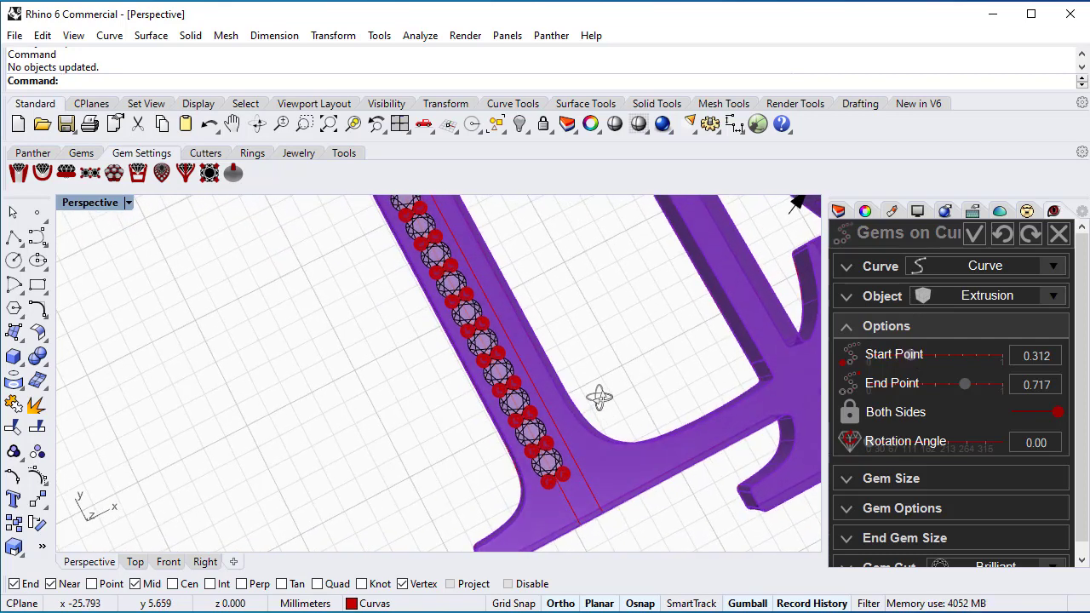
pyautogui.click(137, 562)
pyautogui.scroll(5, 359, 311)
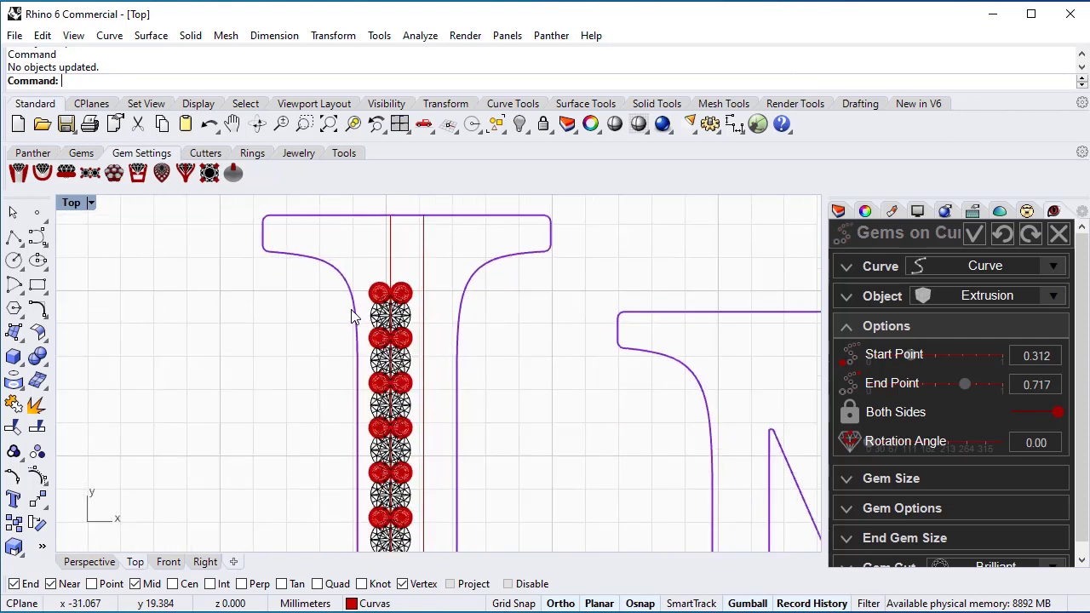
pyautogui.scroll(-5, 370, 285)
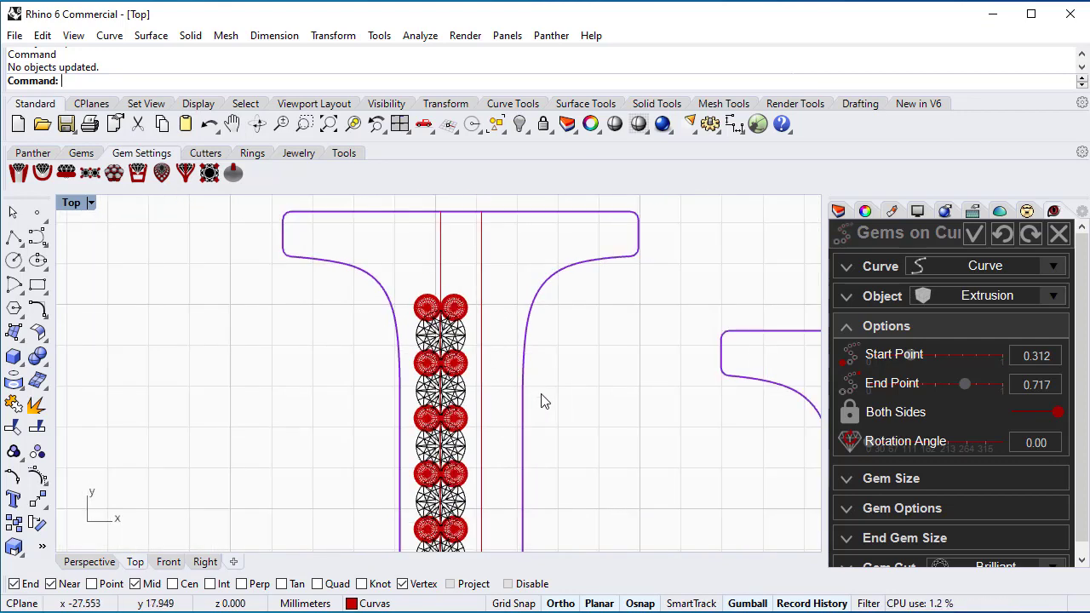
pyautogui.scroll(-3, 628, 457)
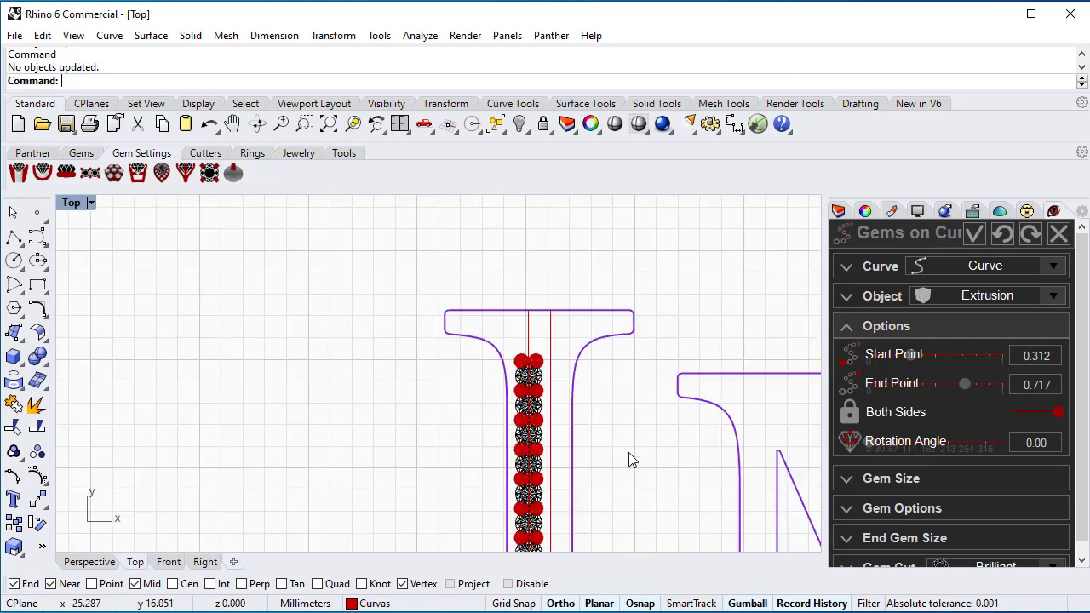
pyautogui.moveTo(630, 460); pyautogui.dragTo(637, 270, button='right')
pyautogui.scroll(5, 555, 438)
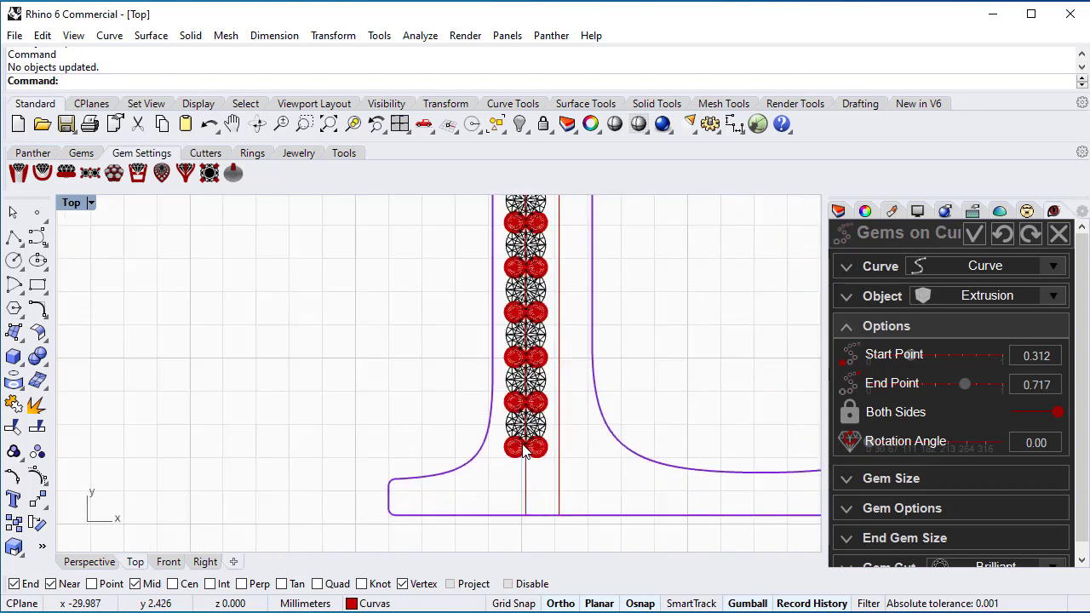
pyautogui.scroll(-4, 490, 453)
pyautogui.moveTo(601, 367); pyautogui.dragTo(593, 389, button='right')
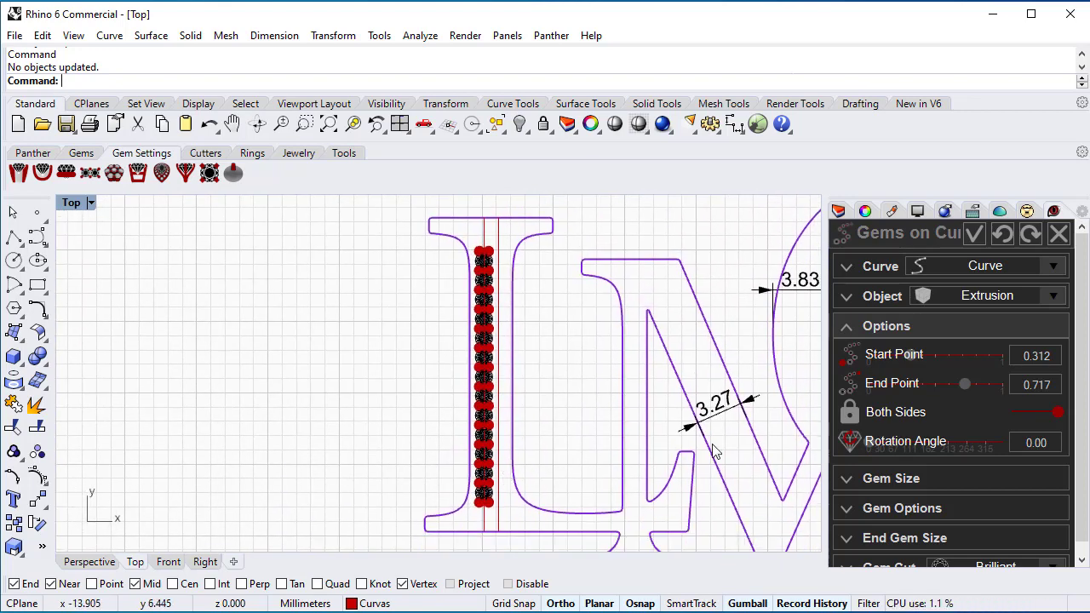
# Unlink the row's two ends by turning off Both Sides, and set only the end point to 0.688.
pyautogui.click(1017, 411)
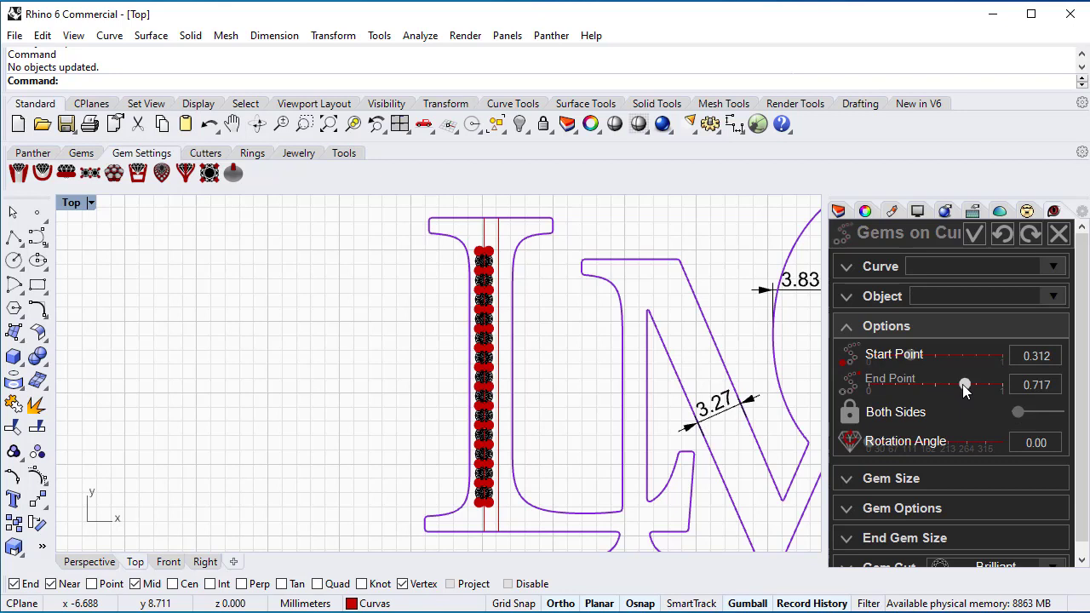
pyautogui.moveTo(964, 388); pyautogui.dragTo(960, 390)
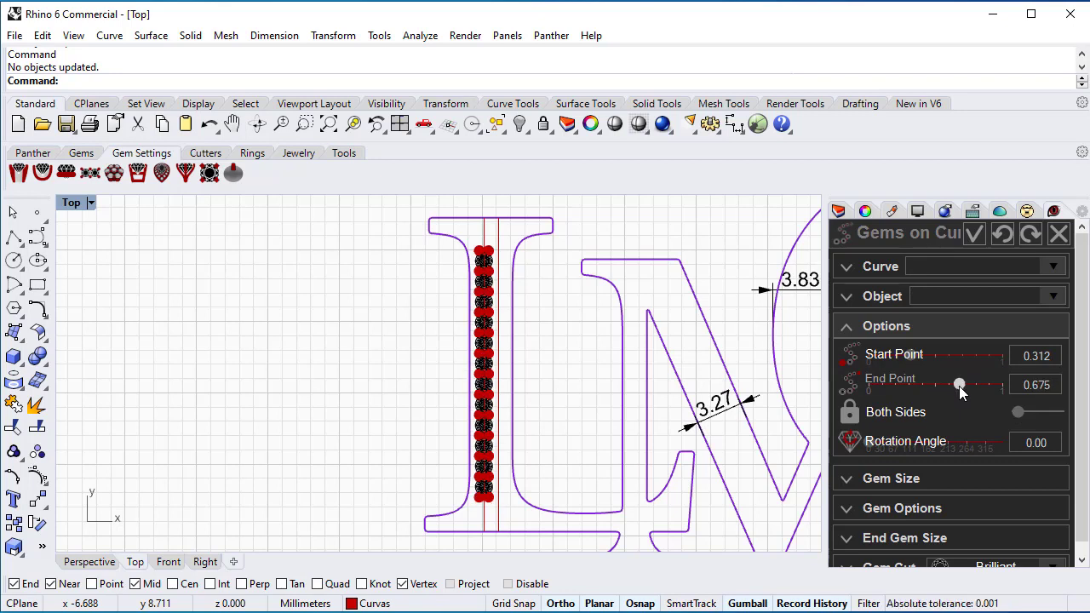
pyautogui.moveTo(960, 390); pyautogui.dragTo(961, 390)
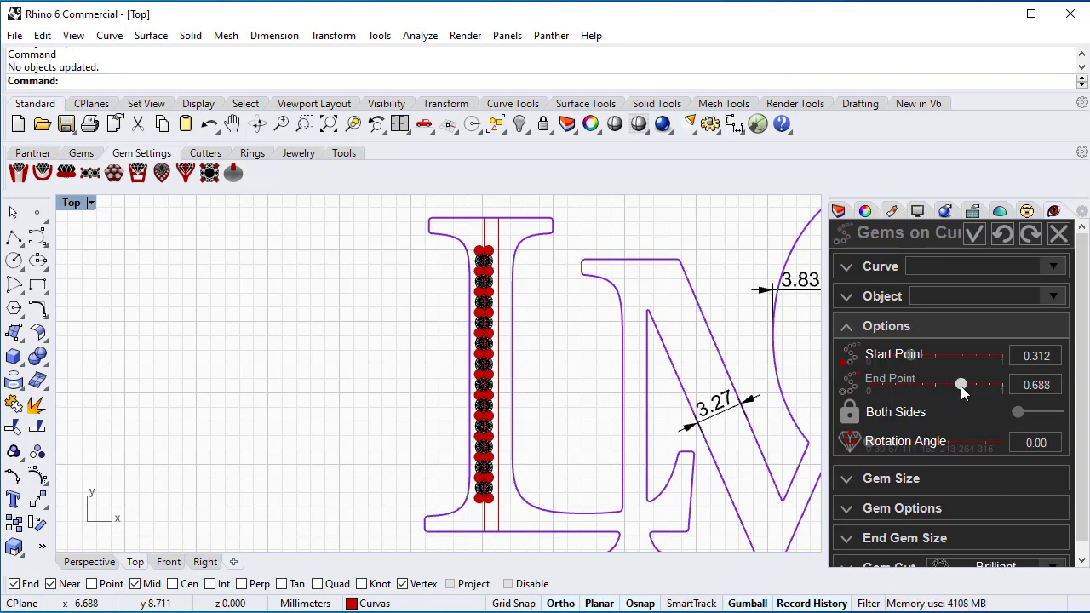
pyautogui.scroll(3, 271, 501)
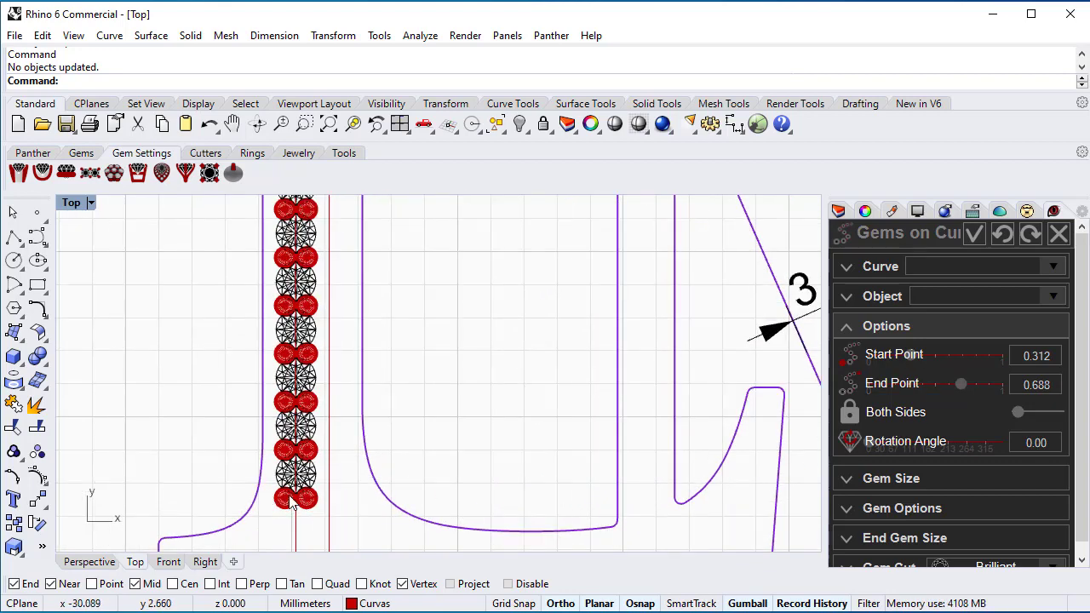
pyautogui.scroll(-5, 271, 501)
pyautogui.scroll(6, 341, 339)
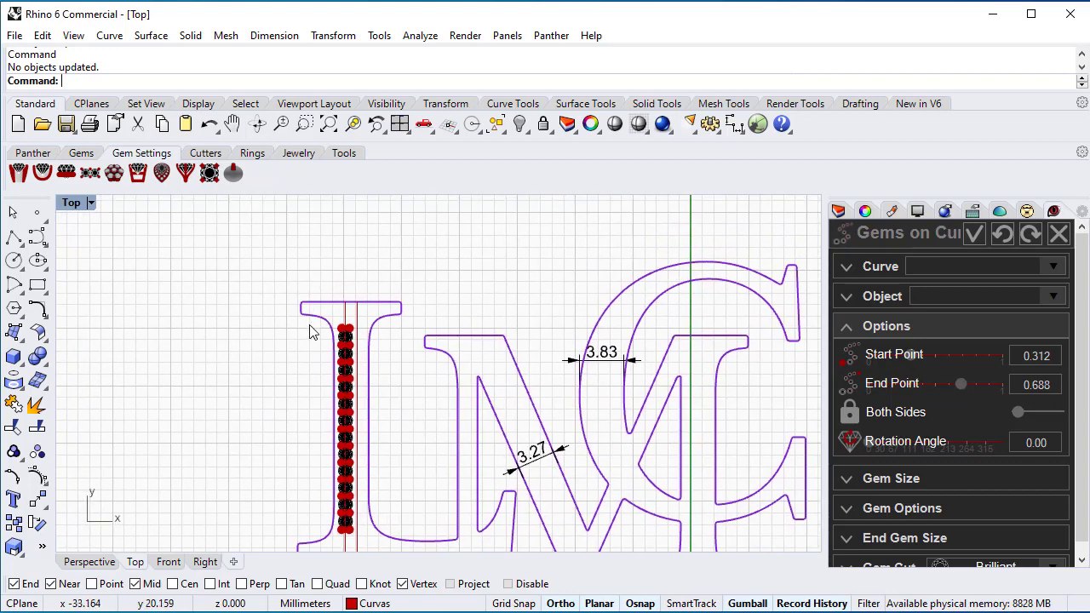
pyautogui.scroll(-3, 371, 346)
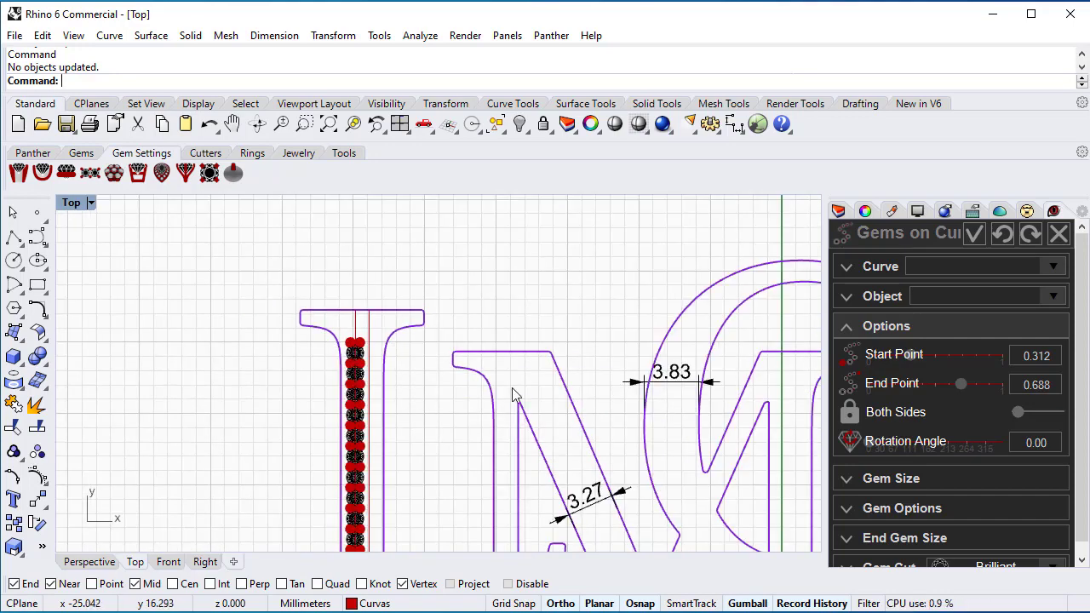
# Set the gem placement to Table and accept the Gems on Curve row.
pyautogui.click(848, 508)
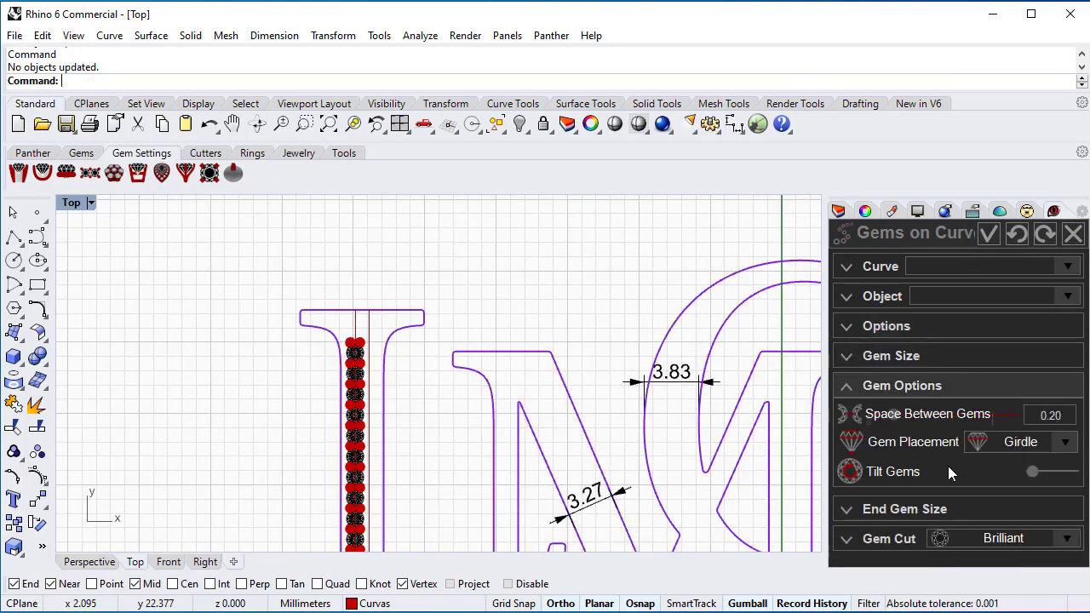
pyautogui.click(1007, 443)
pyautogui.click(1008, 500)
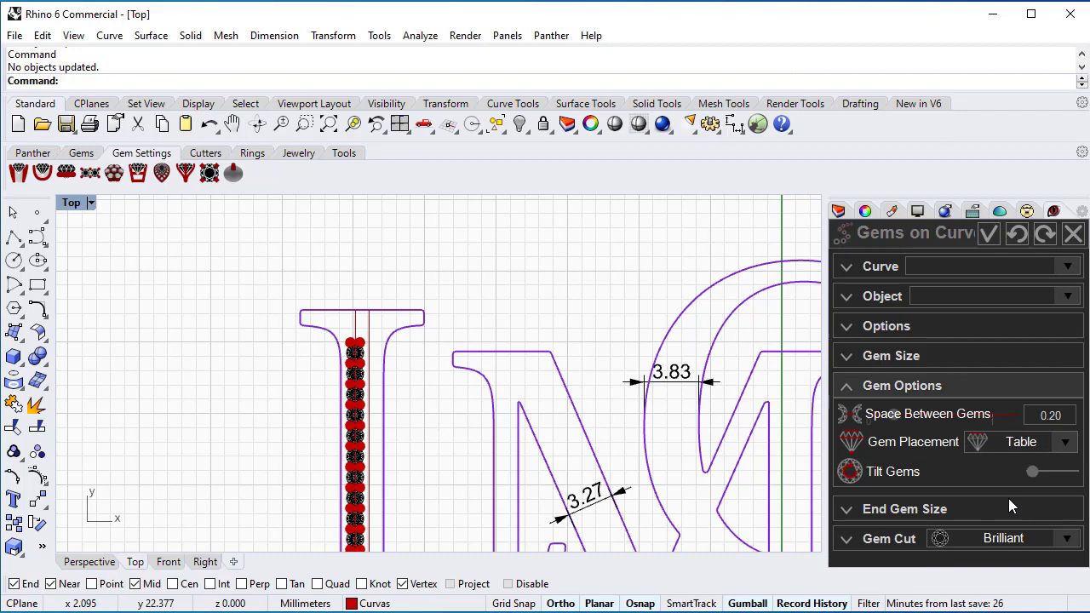
pyautogui.click(989, 236)
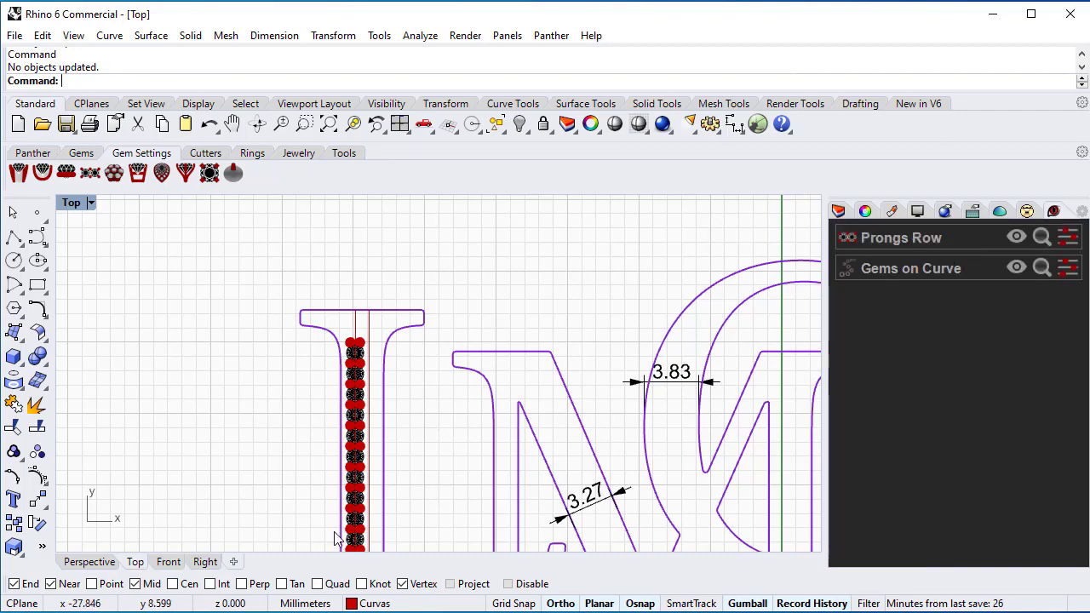
# Inspect in the Perspective view how the gems and prongs sit in the L's stem.
pyautogui.click(107, 562)
pyautogui.moveTo(348, 482); pyautogui.dragTo(567, 512, button='right')
pyautogui.scroll(4, 595, 427)
pyautogui.scroll(2, 464, 391)
pyautogui.scroll(2, 464, 396)
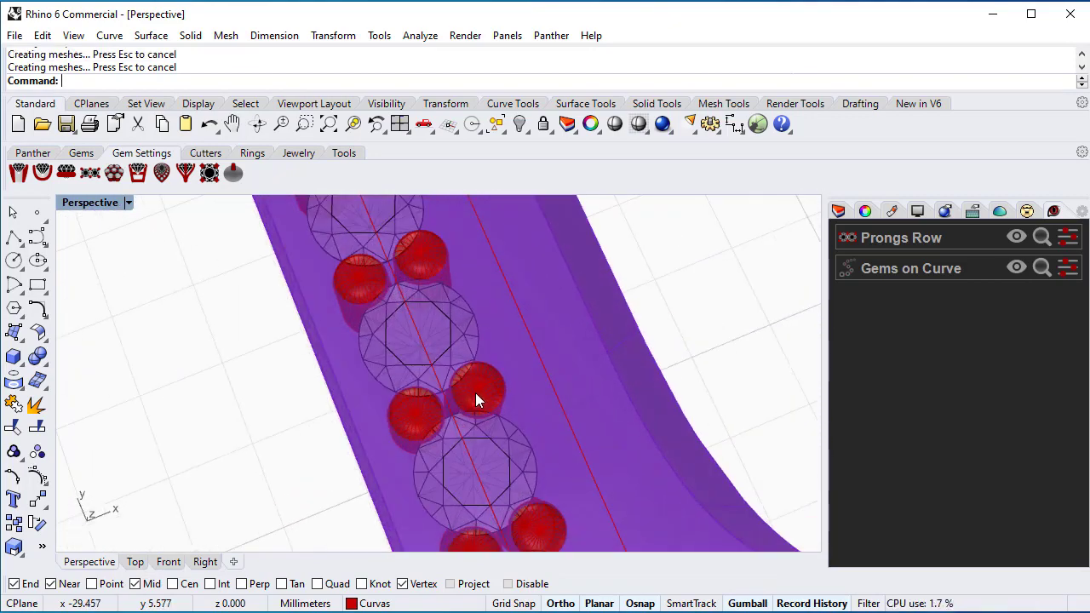
pyautogui.scroll(-5, 475, 393)
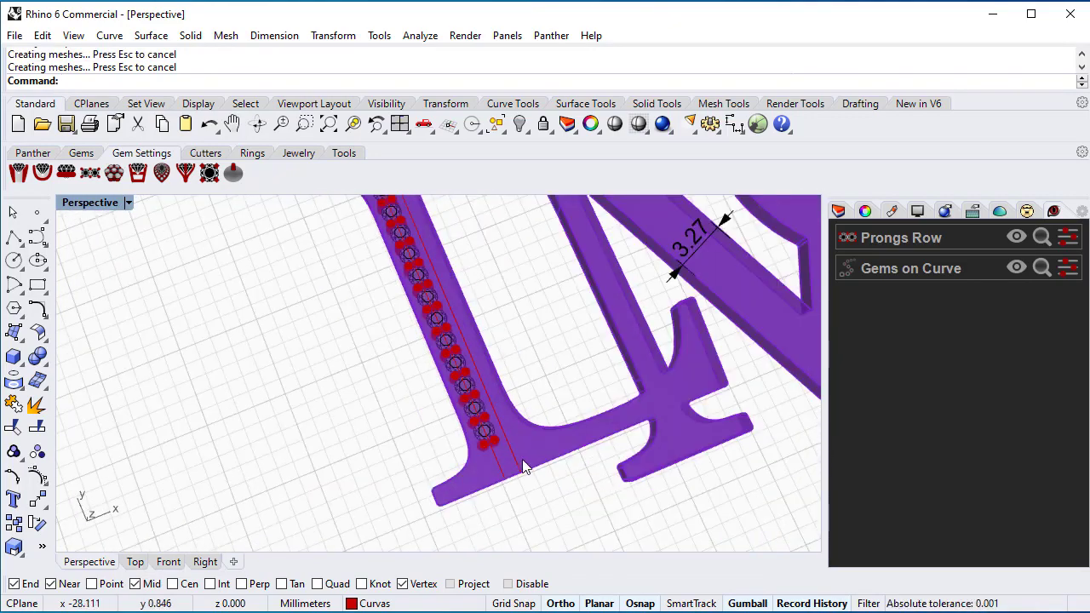
pyautogui.scroll(3, 489, 442)
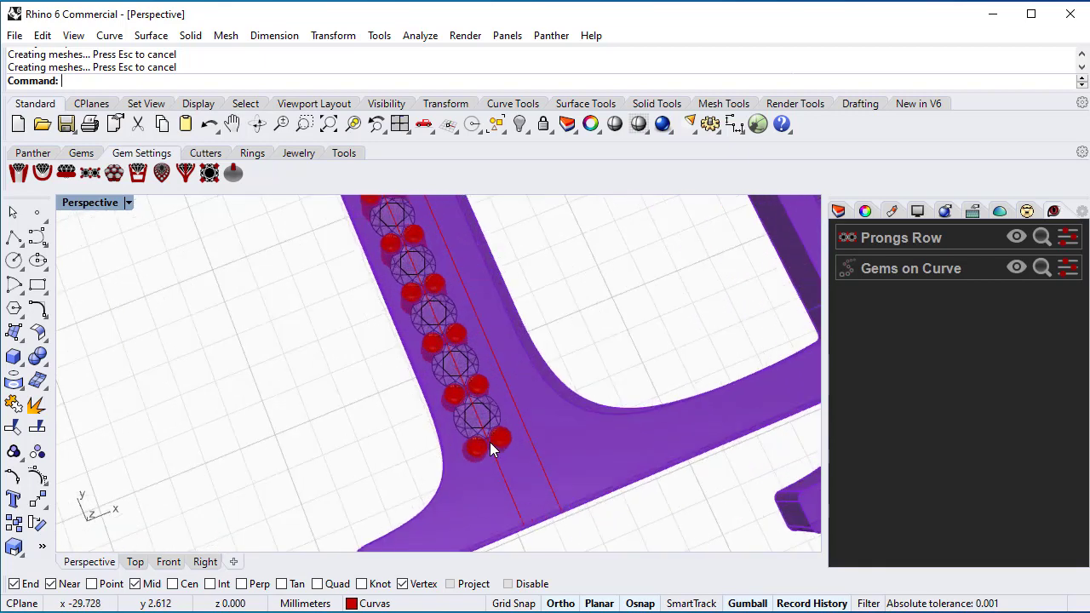
# Edit the Prongs Row to use a single start prong and a single end prong, and accept it.
pyautogui.click(921, 240)
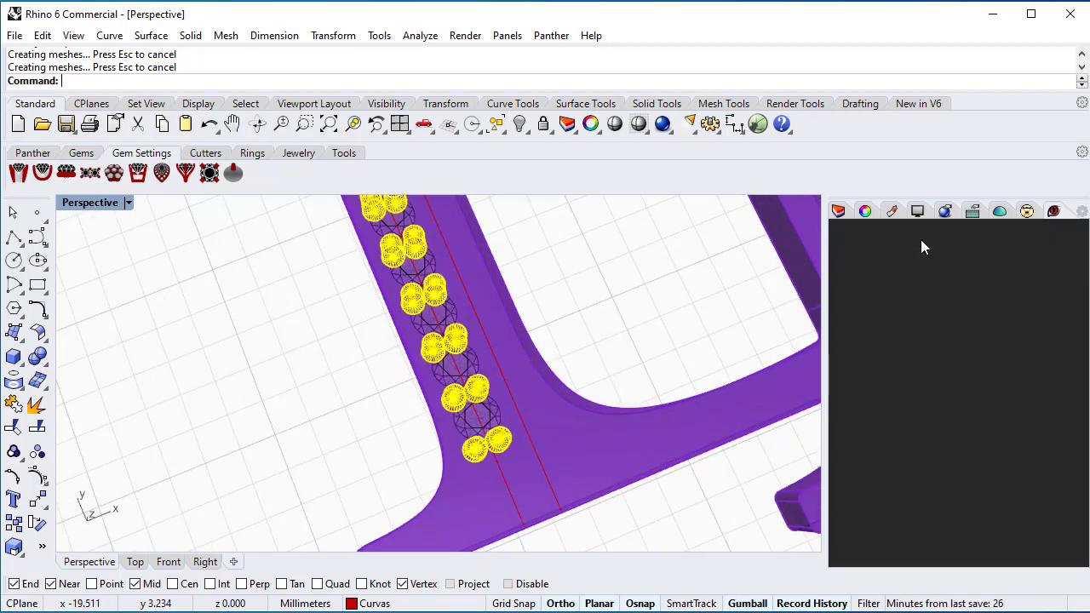
pyautogui.click(843, 296)
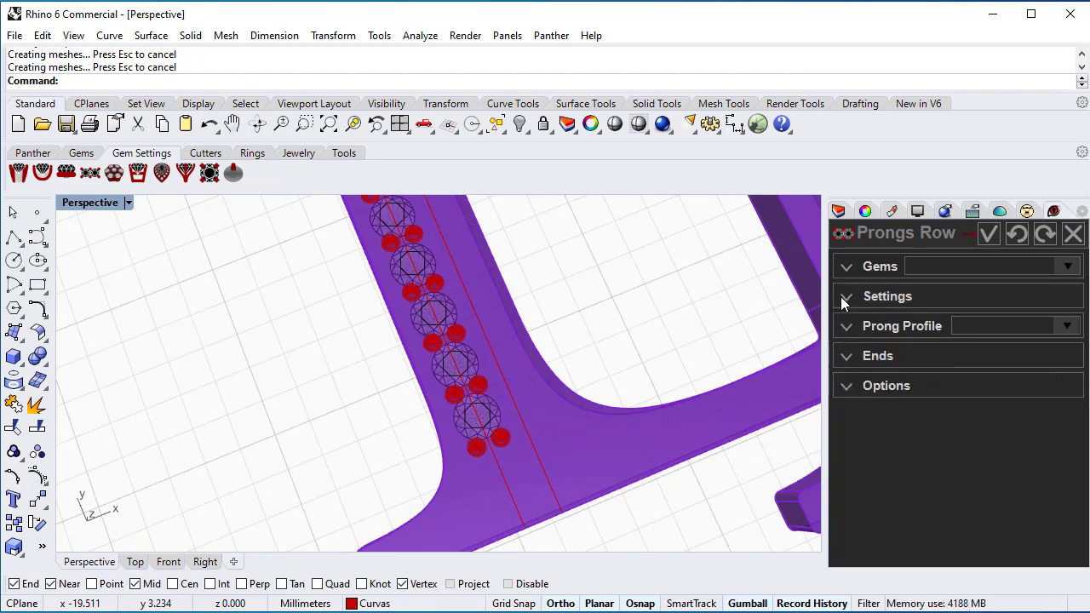
pyautogui.click(846, 357)
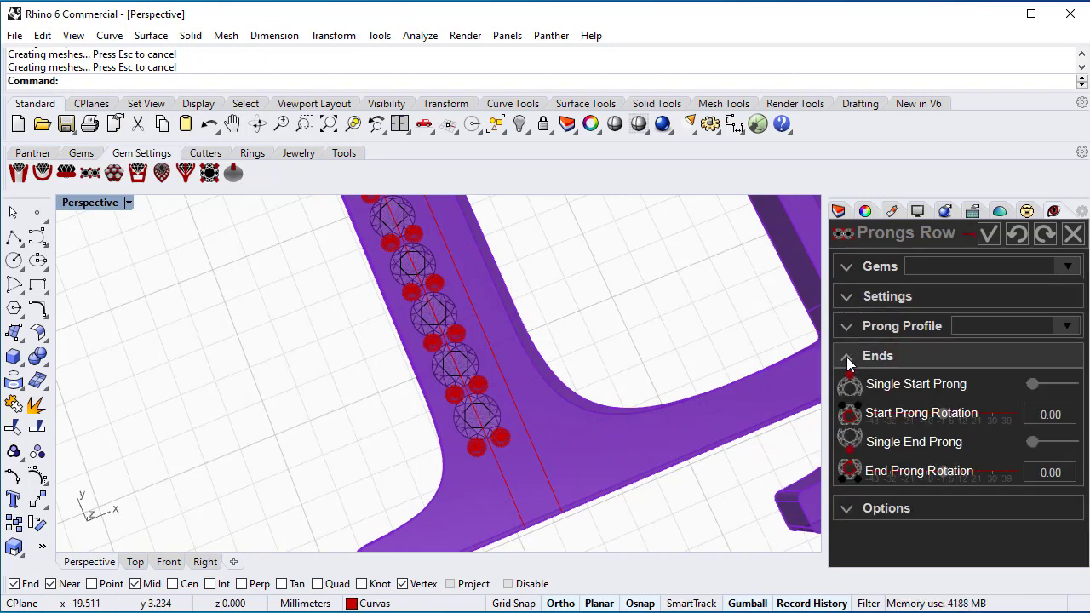
pyautogui.click(1073, 383)
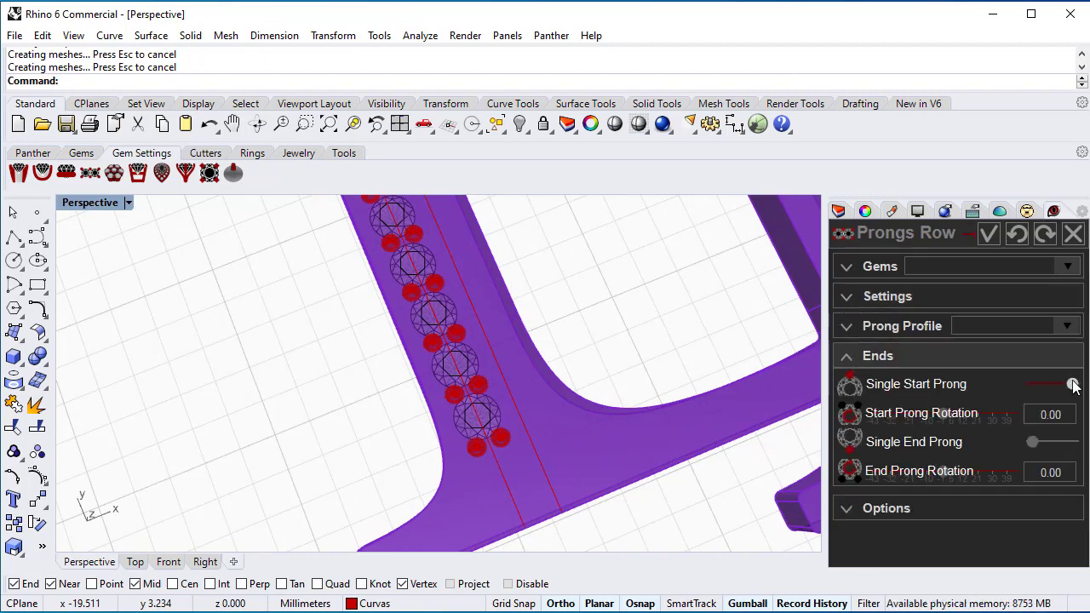
pyautogui.click(1064, 444)
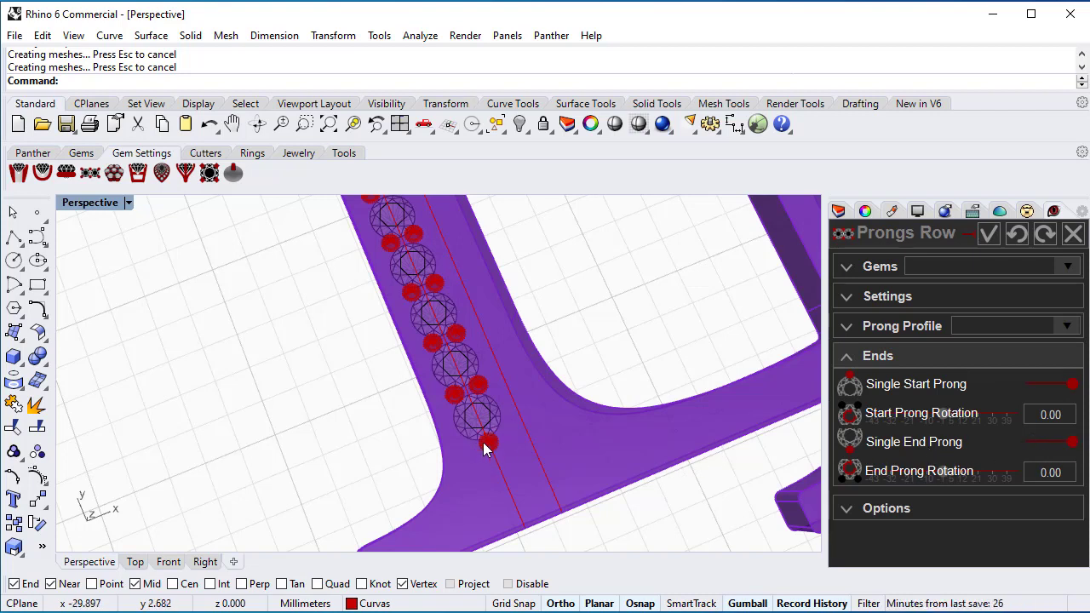
pyautogui.click(988, 234)
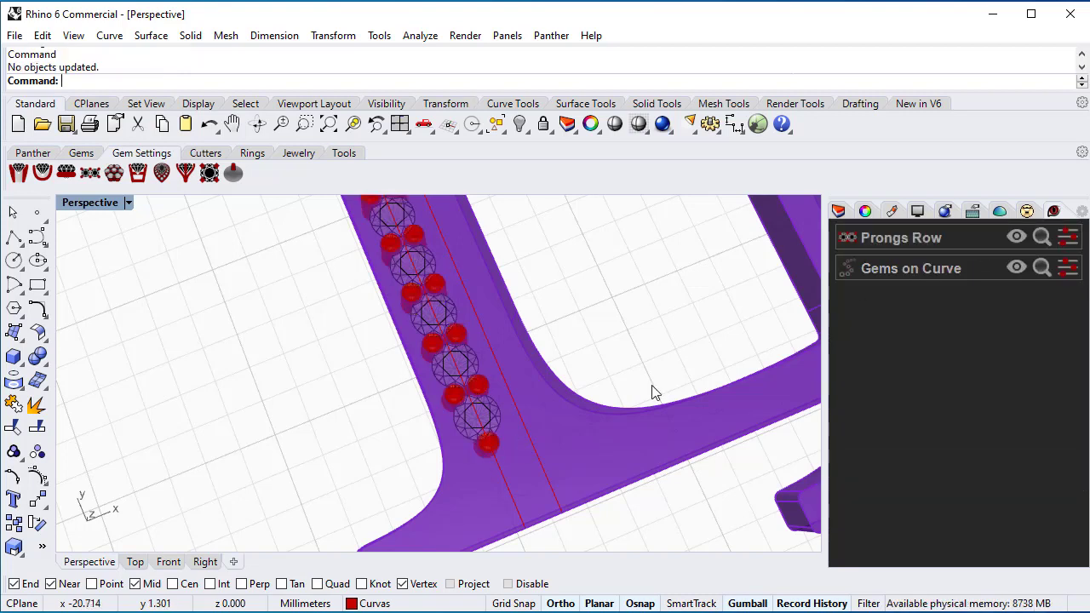
# Start a Channel Cutter, add all the L's gems to it and look over its channel settings.
pyautogui.click(205, 155)
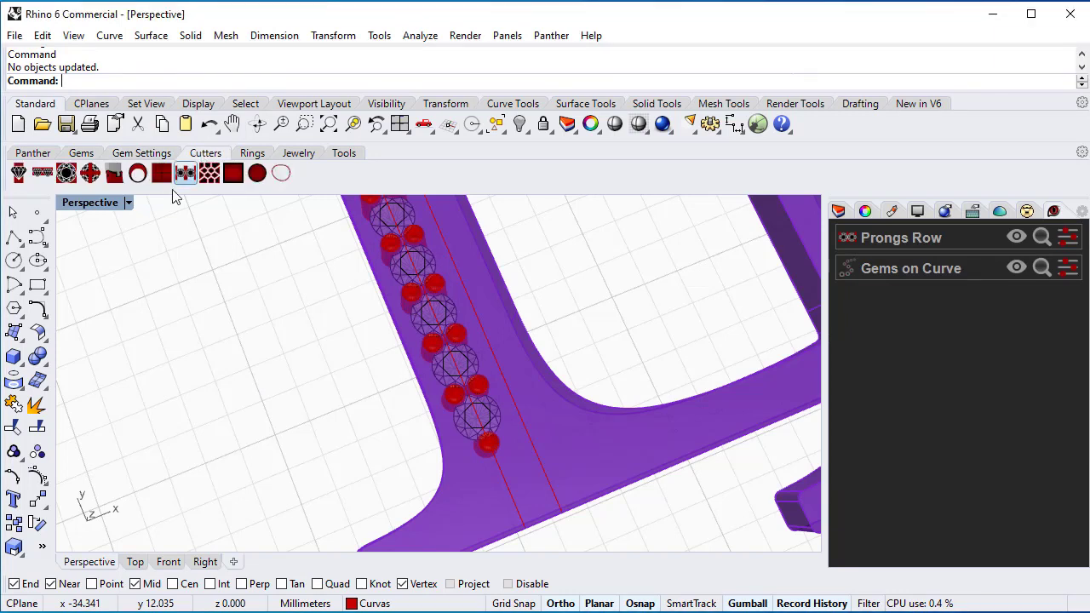
pyautogui.click(43, 174)
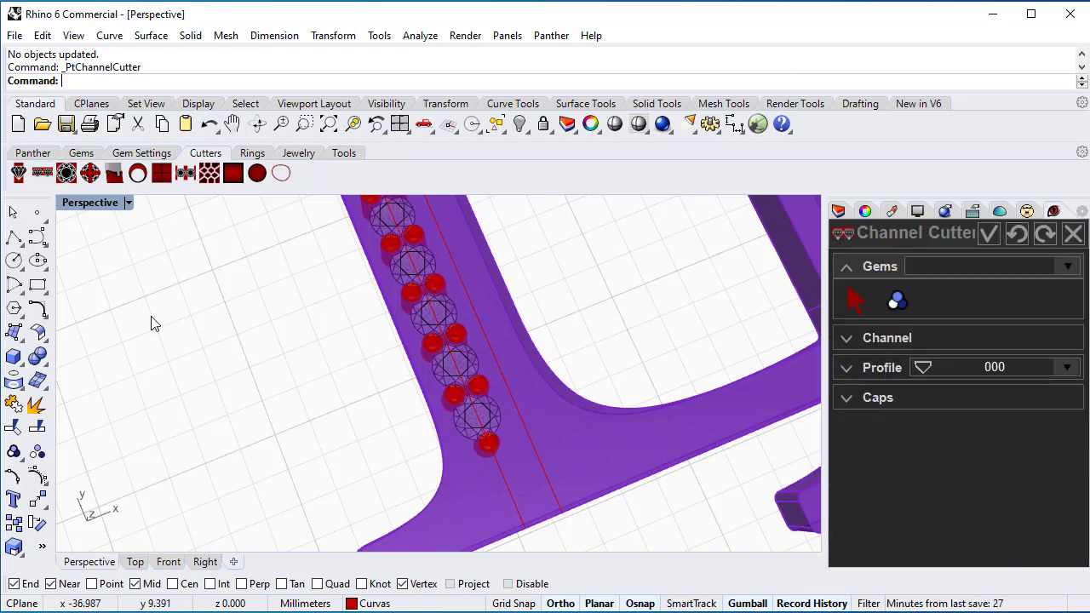
pyautogui.click(897, 302)
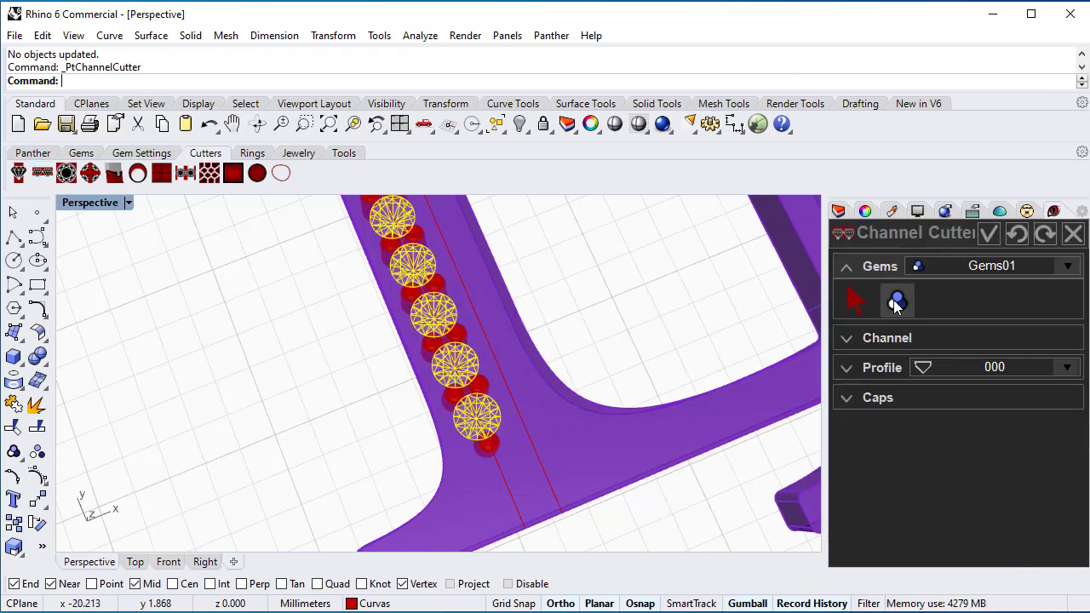
pyautogui.click(845, 338)
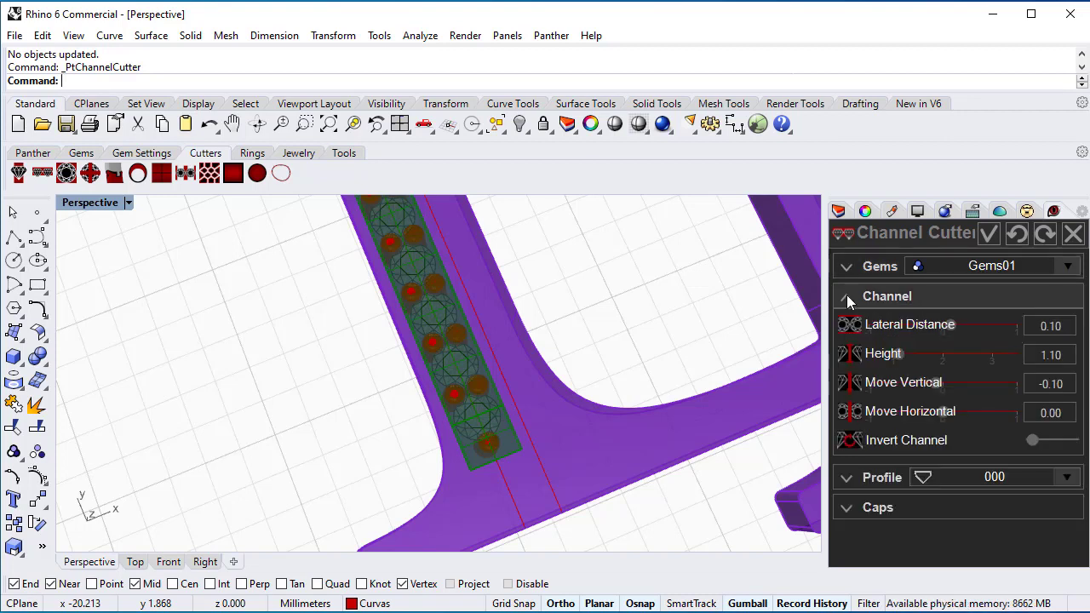
pyautogui.click(846, 295)
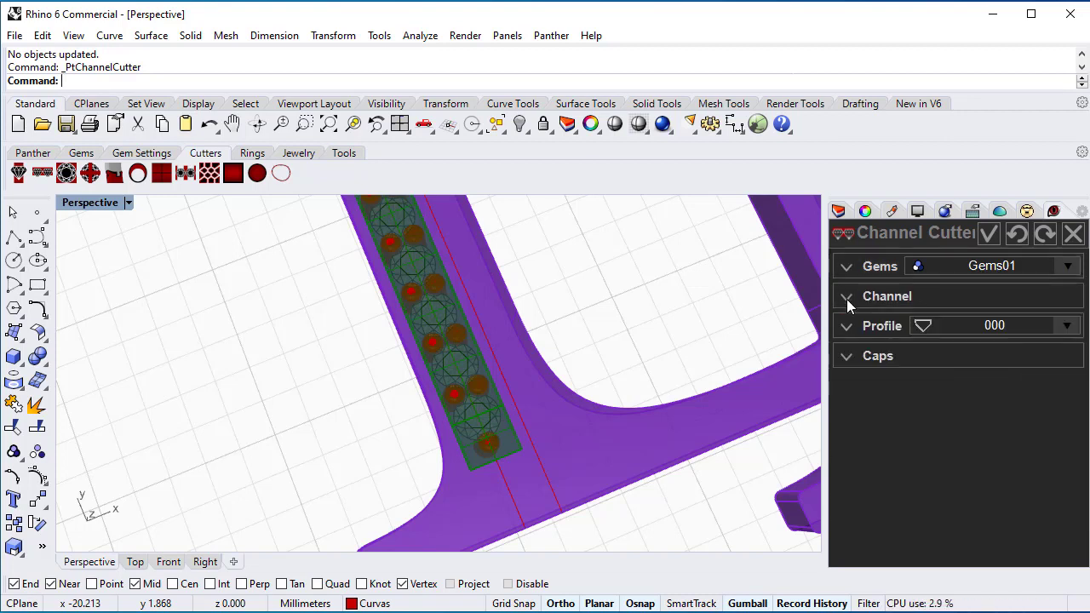
# Set the channel cutter's start cap type to Sharp.
pyautogui.click(846, 357)
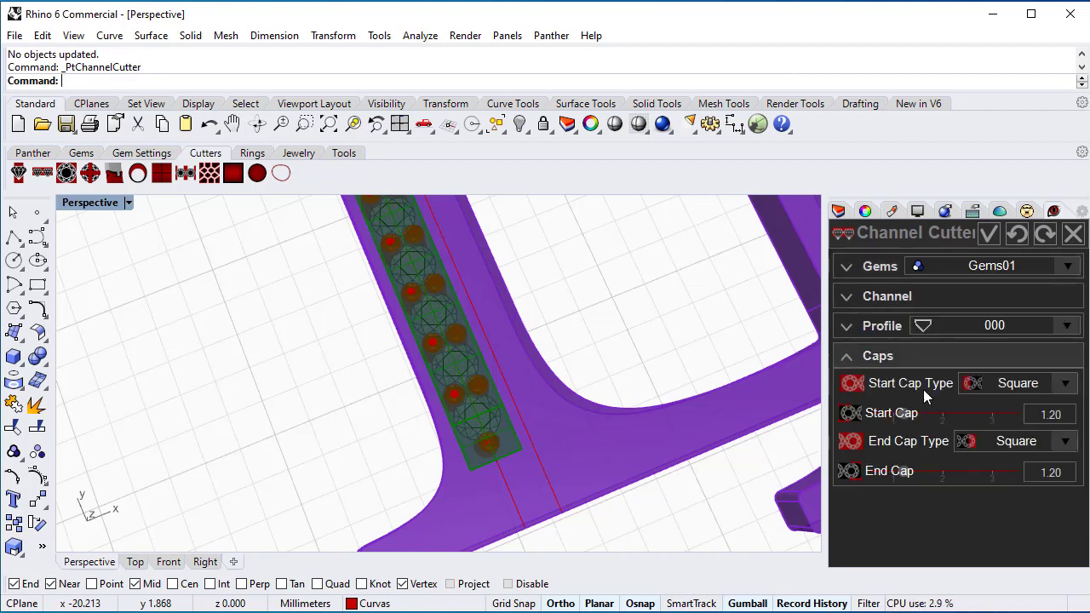
pyautogui.click(989, 383)
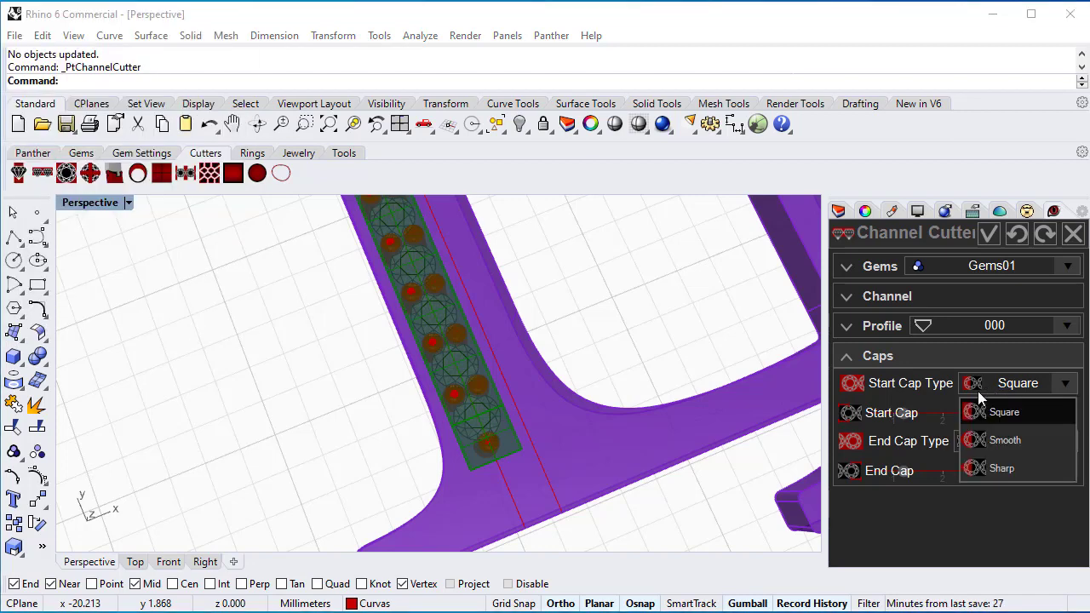
pyautogui.click(993, 468)
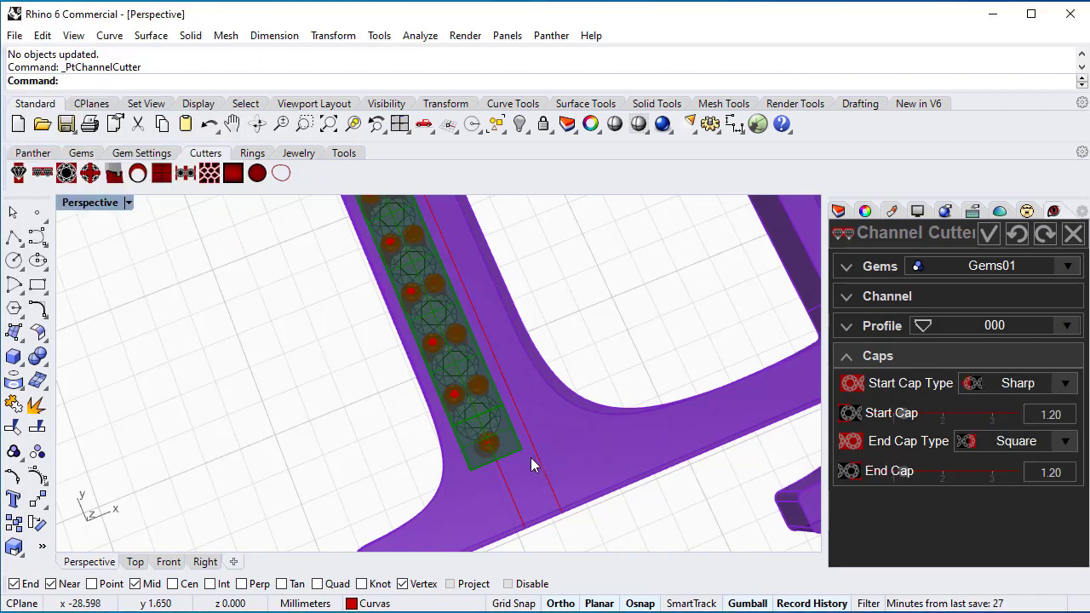
# Set the channel cutter's end cap type to Sharp, lengthen the end cap to 1.40, lengthen the start cap slightly and accept the cutter.
pyautogui.click(993, 445)
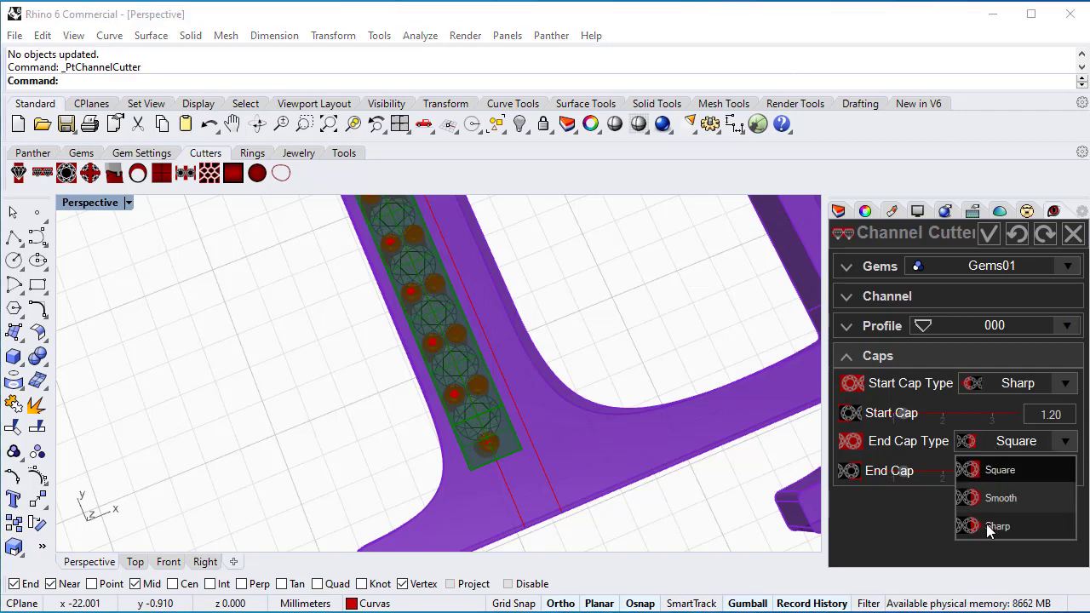
pyautogui.click(986, 524)
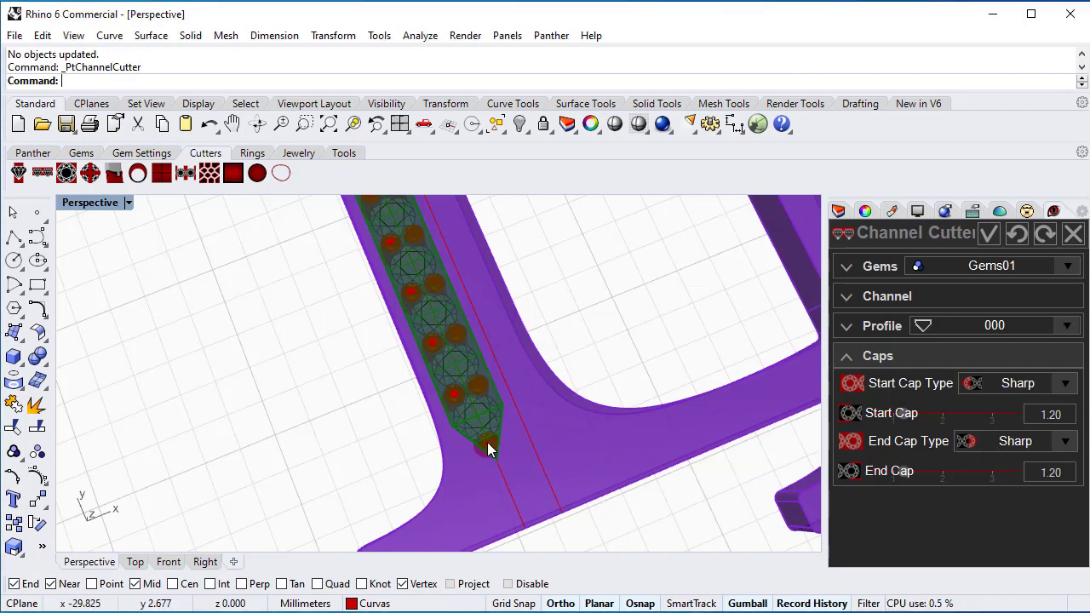
pyautogui.moveTo(907, 471); pyautogui.dragTo(914, 471)
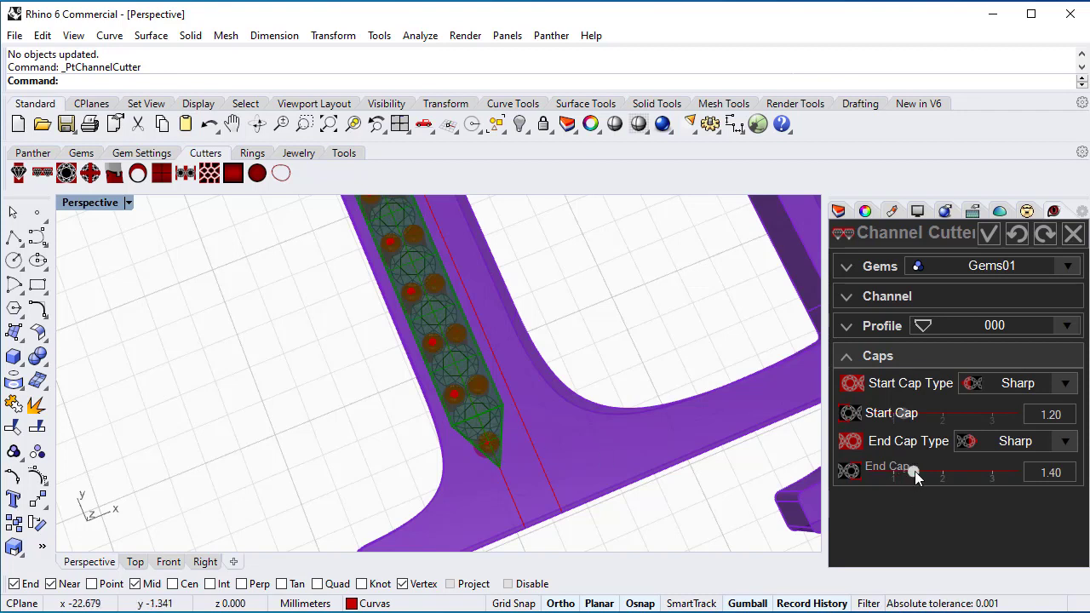
pyautogui.moveTo(909, 414); pyautogui.dragTo(912, 412)
pyautogui.click(986, 232)
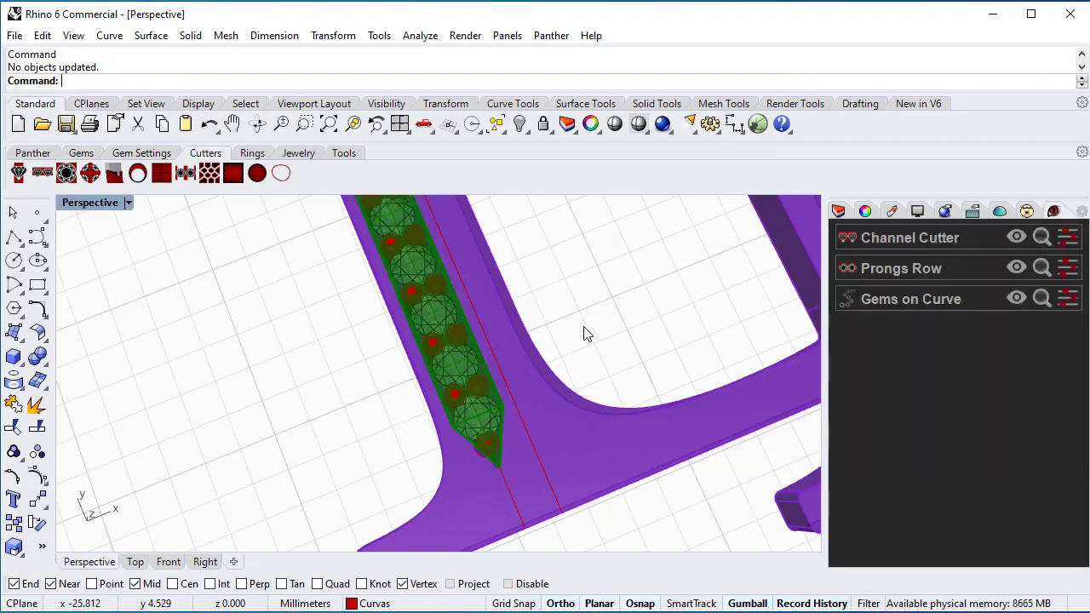
# Start a Gems on Curve row along the L stem's second inner line, using the letter extrusion as its object.
pyautogui.moveTo(477, 355); pyautogui.dragTo(486, 405, button='right')
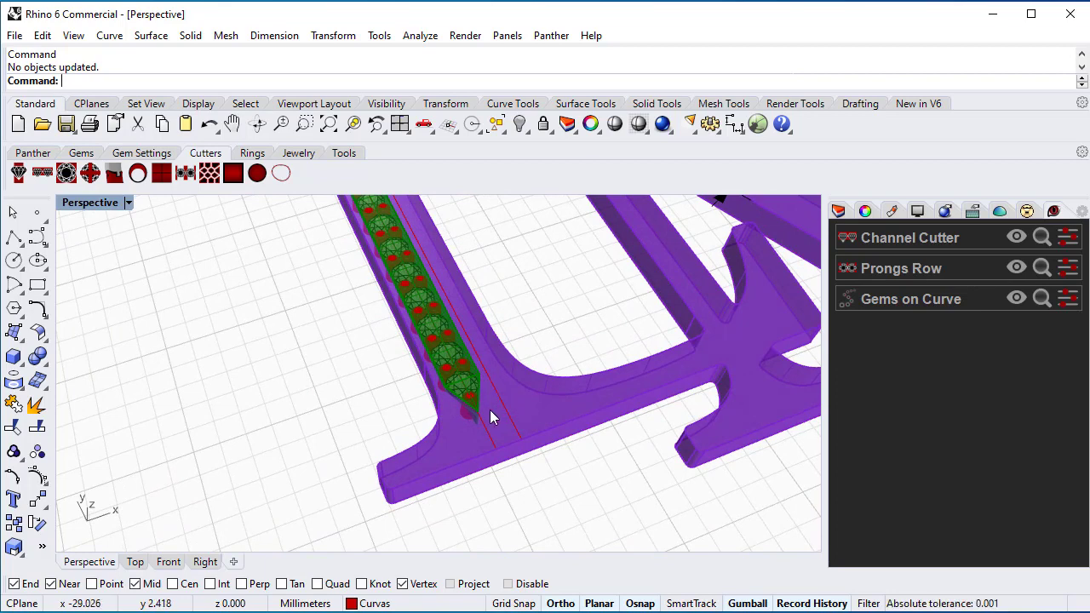
pyautogui.click(88, 155)
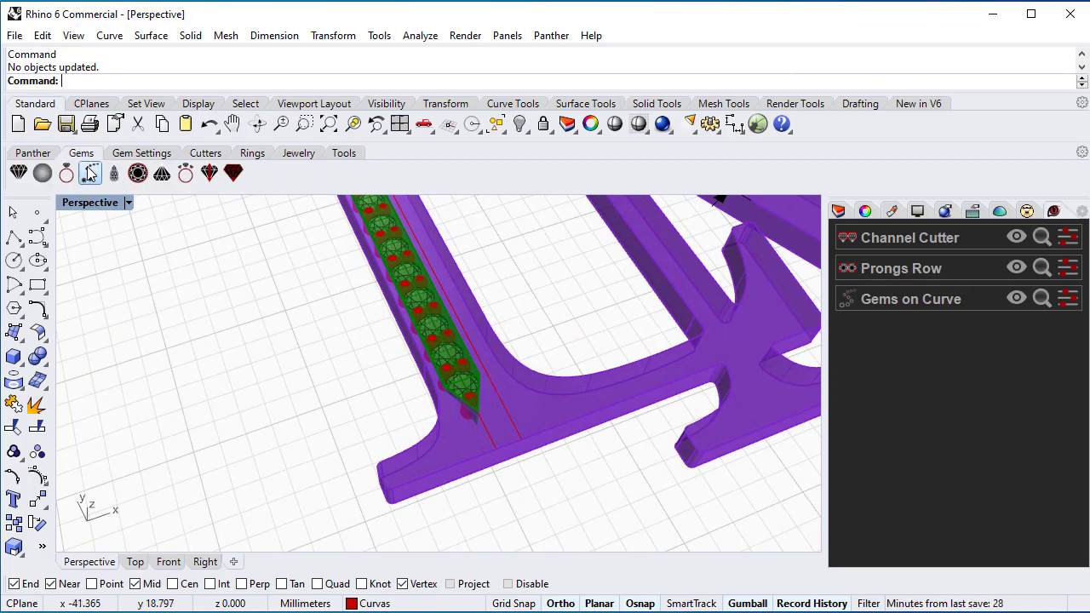
pyautogui.click(90, 174)
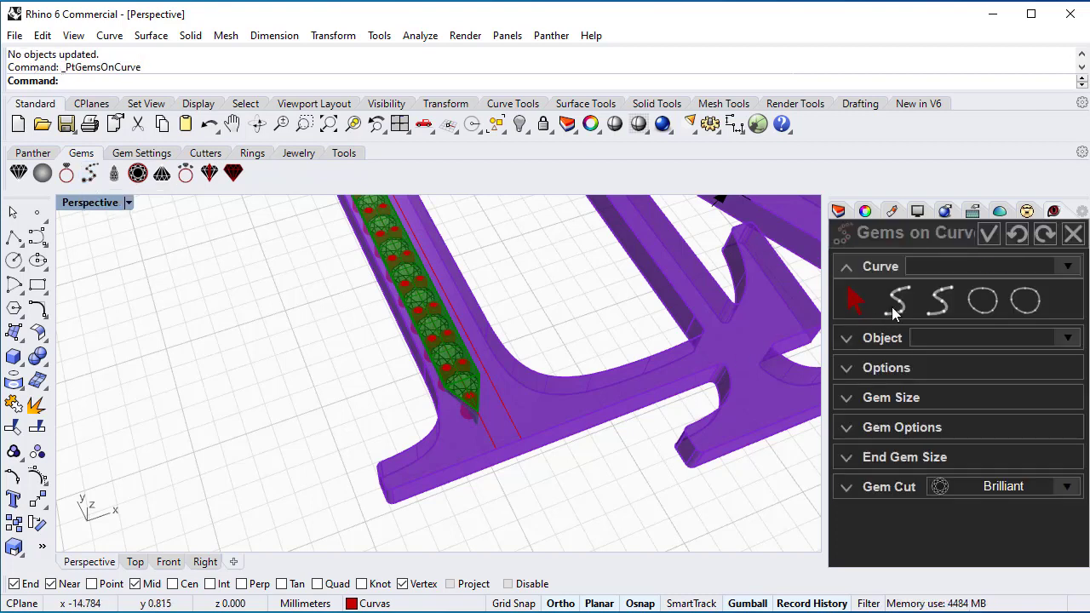
pyautogui.click(899, 302)
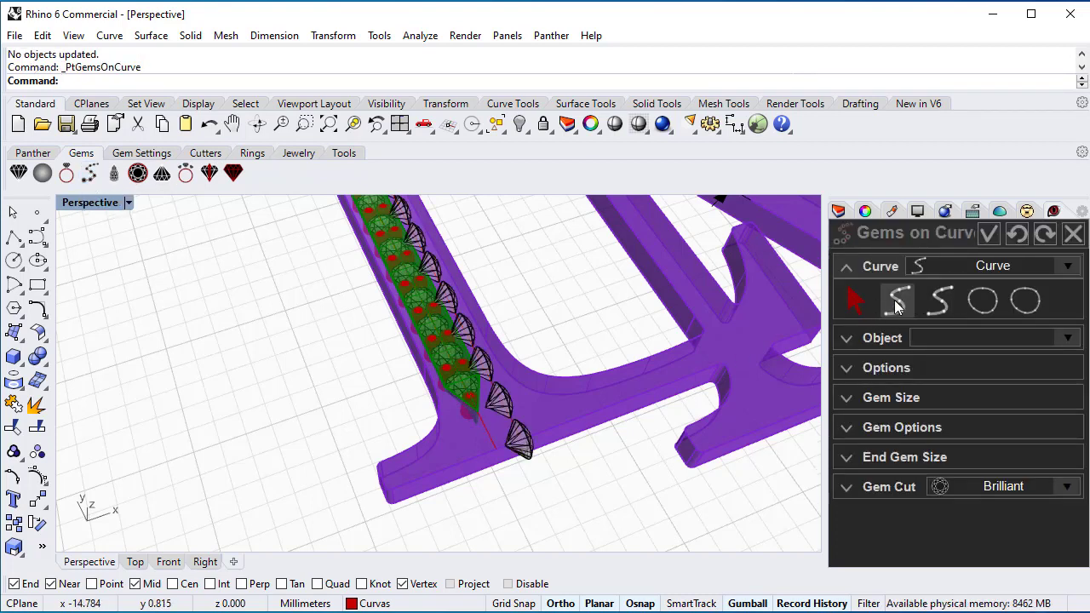
pyautogui.click(845, 338)
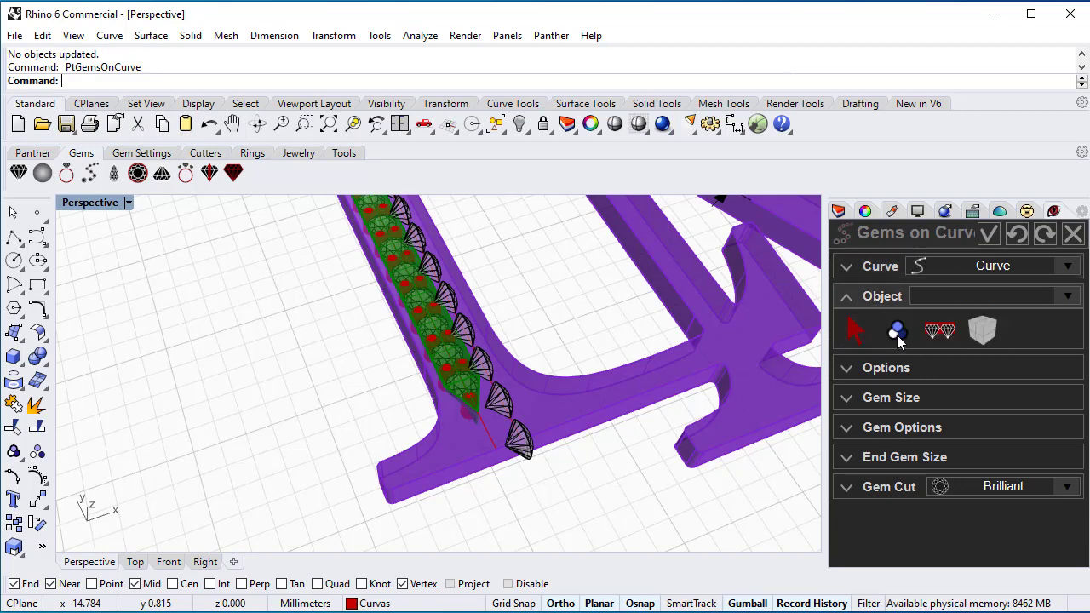
pyautogui.click(980, 332)
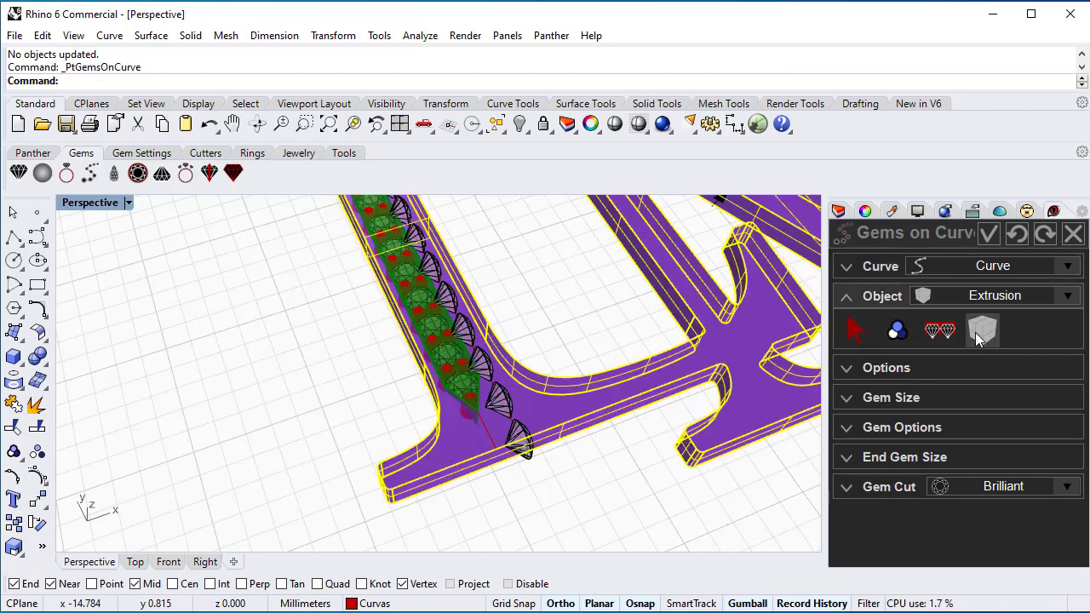
# Set the new row's proportional gem size to 1.20 mm and its start point to 0.310, with both sides linked.
pyautogui.click(847, 400)
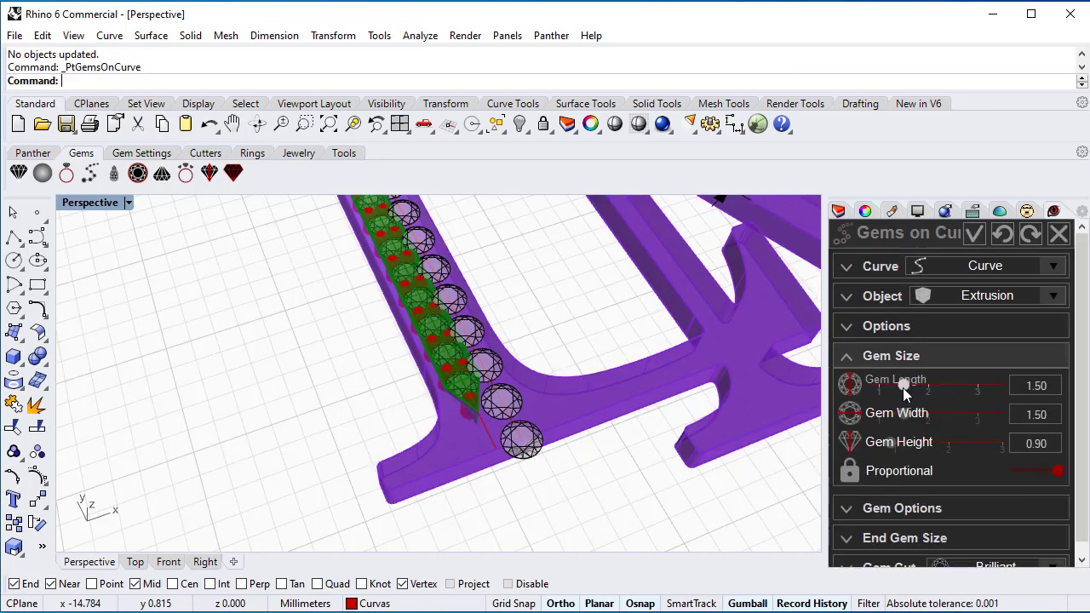
pyautogui.moveTo(903, 388); pyautogui.dragTo(895, 357)
pyautogui.click(847, 326)
pyautogui.click(136, 562)
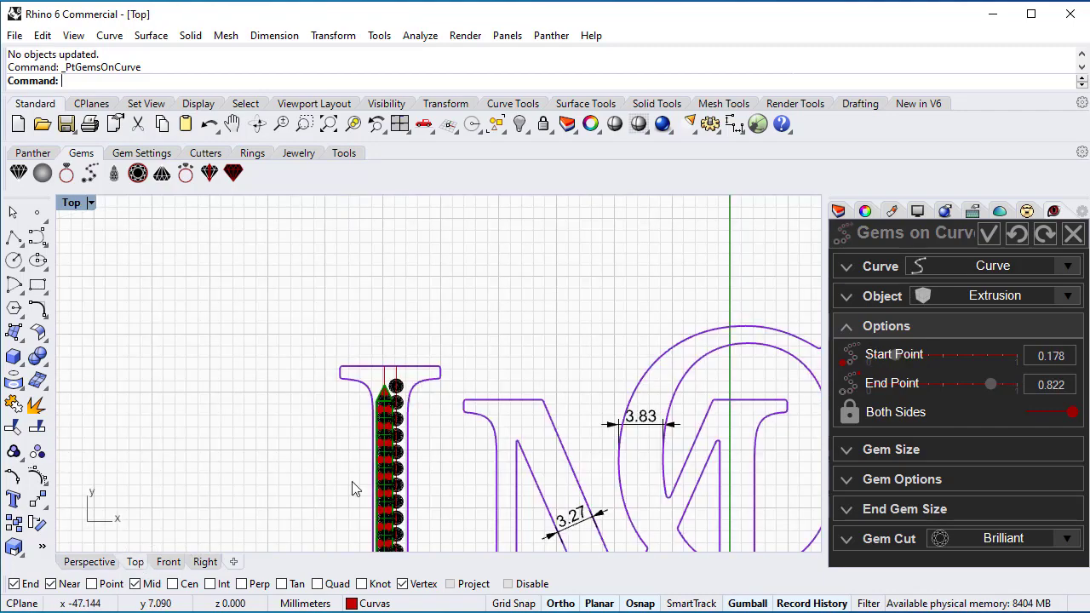
pyautogui.scroll(7, 426, 450)
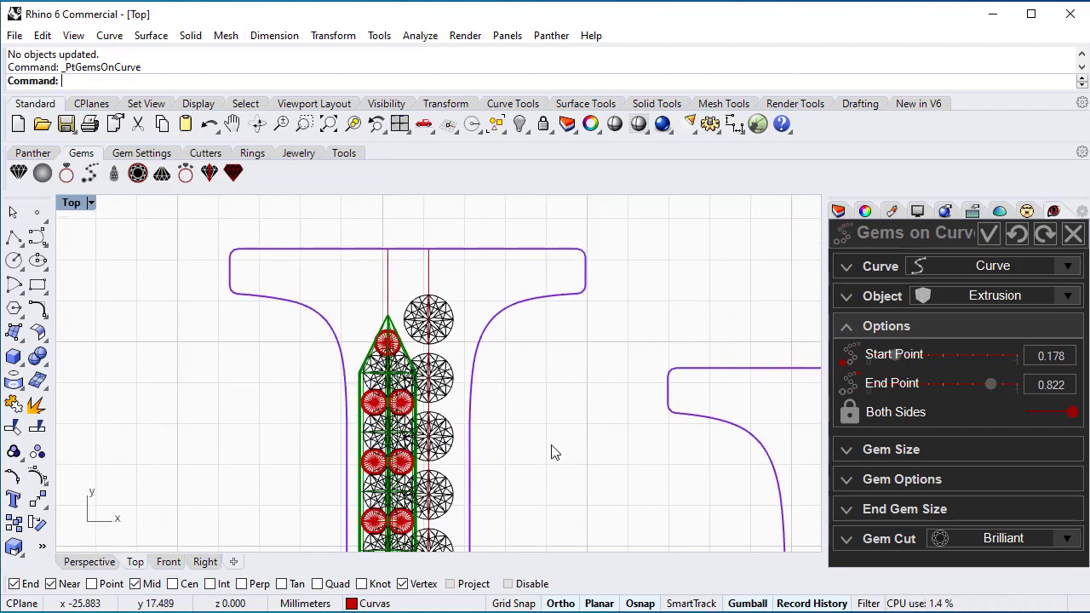
pyautogui.scroll(4, 503, 418)
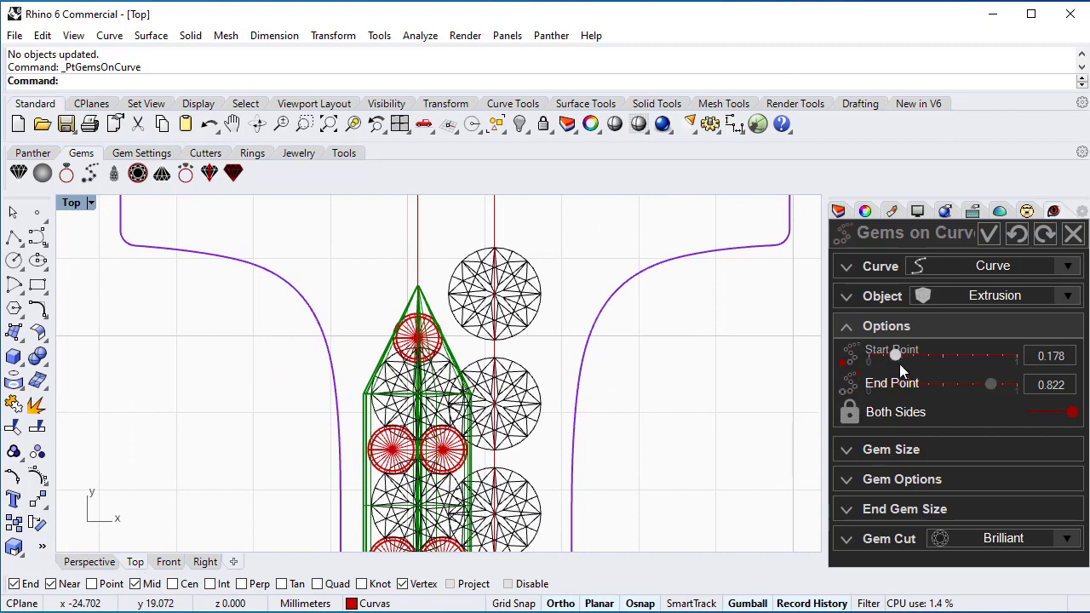
pyautogui.moveTo(897, 355); pyautogui.dragTo(915, 365)
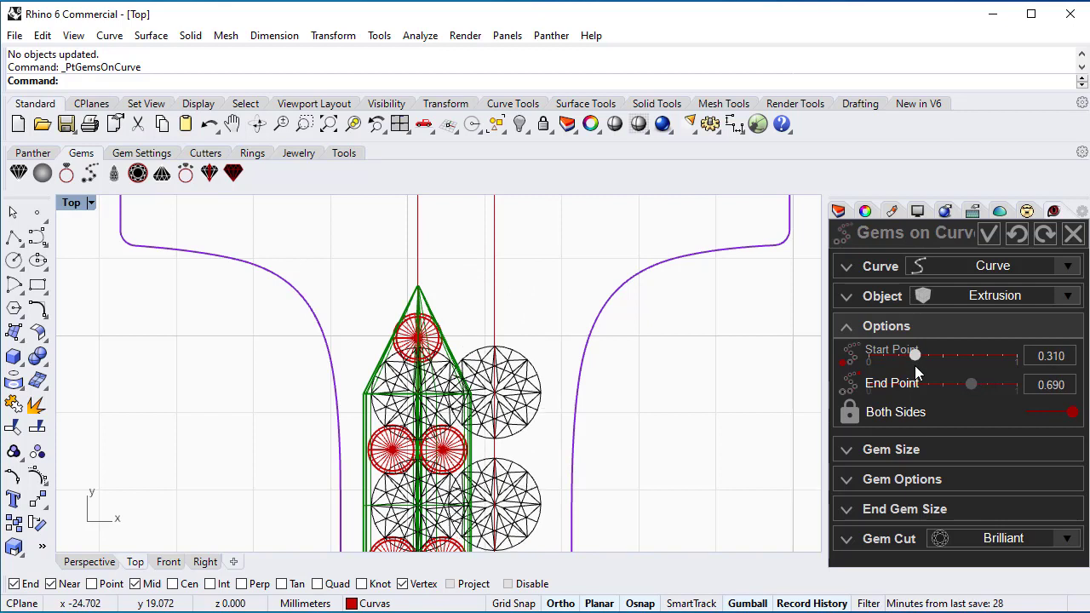
# Unlink the row's two sides and set its end point to 0.688, aligning the last gem with the neighbouring row.
pyautogui.click(846, 449)
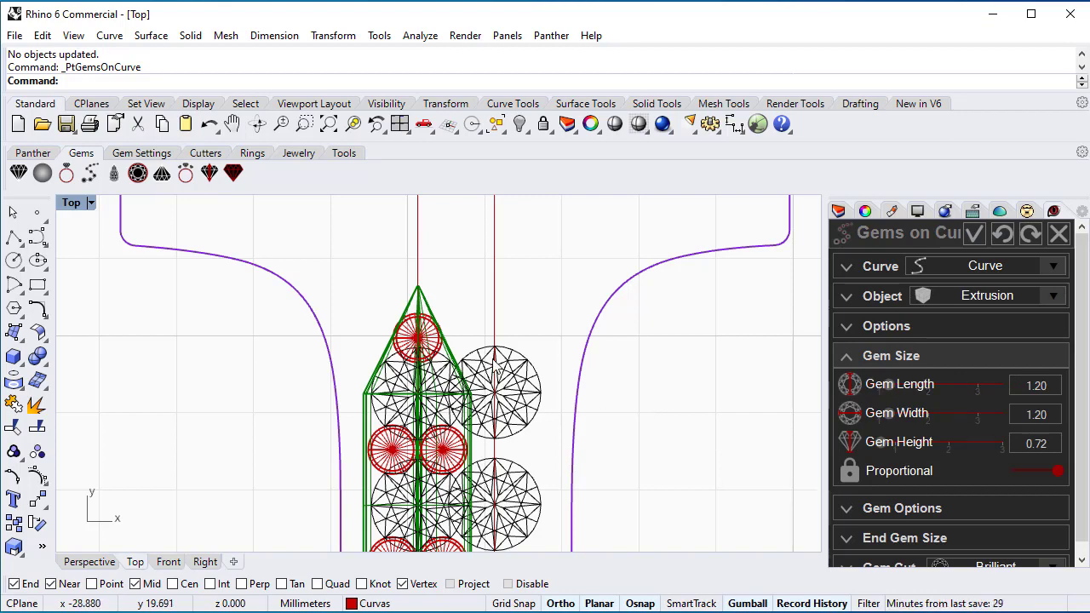
pyautogui.scroll(-5, 660, 426)
pyautogui.moveTo(666, 449); pyautogui.dragTo(687, 334, button='right')
pyautogui.scroll(8, 469, 447)
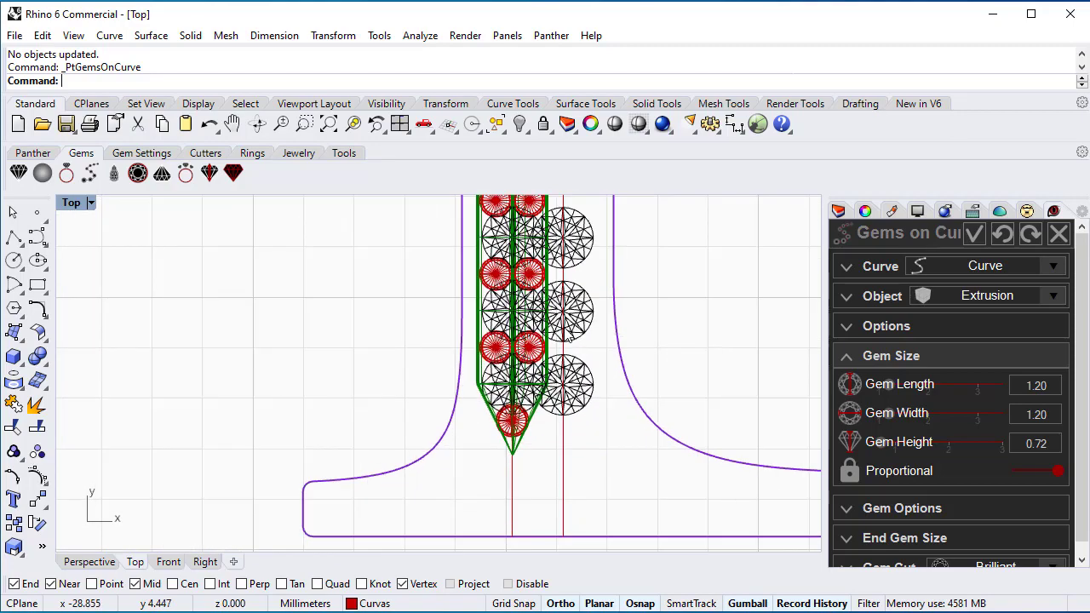
pyautogui.scroll(1, 446, 457)
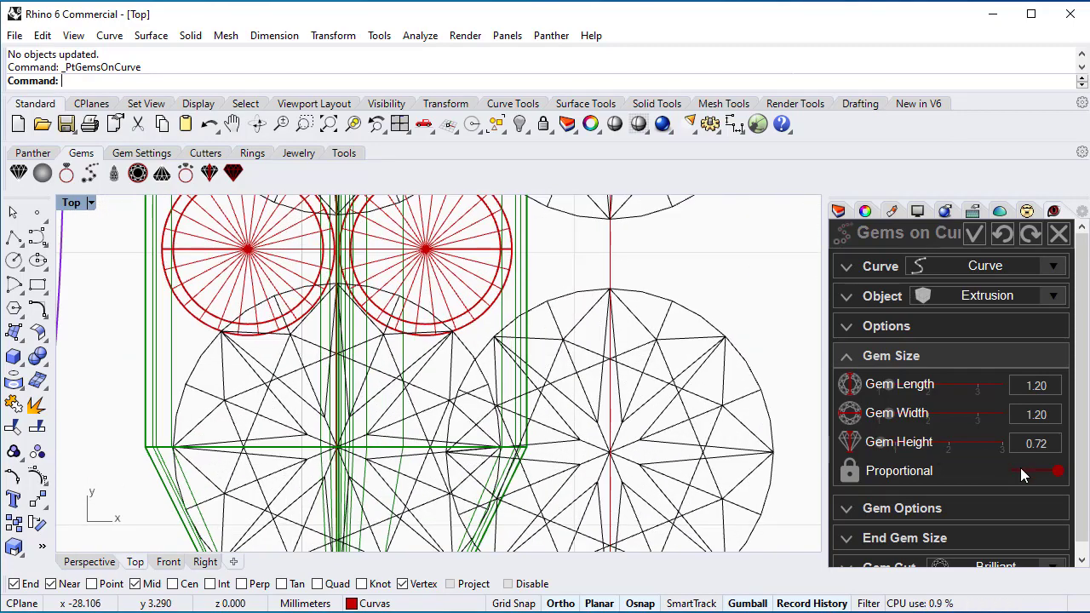
pyautogui.click(841, 325)
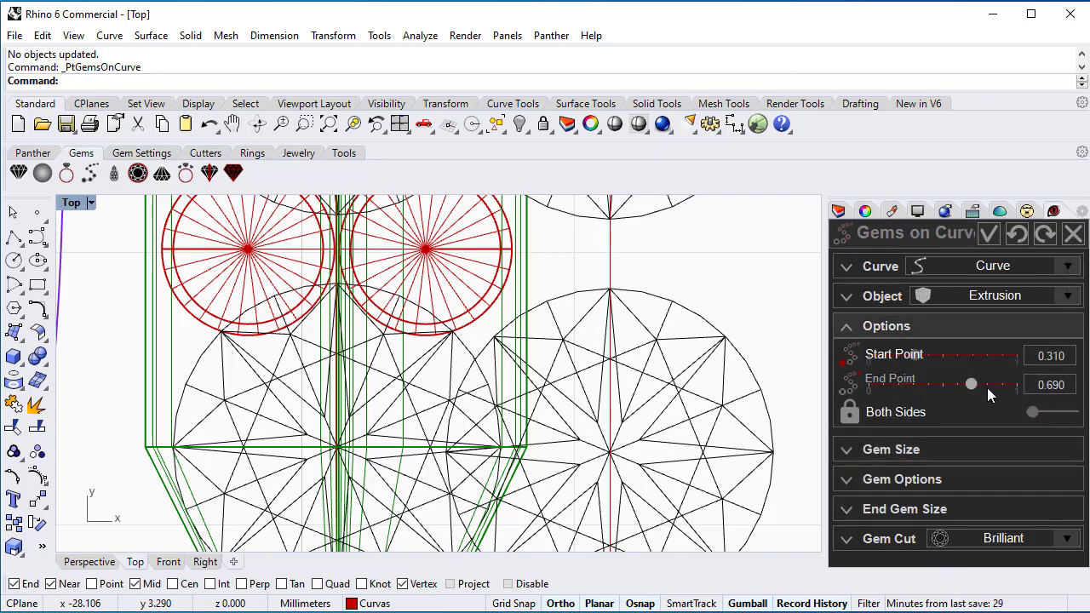
pyautogui.moveTo(975, 385); pyautogui.dragTo(968, 384)
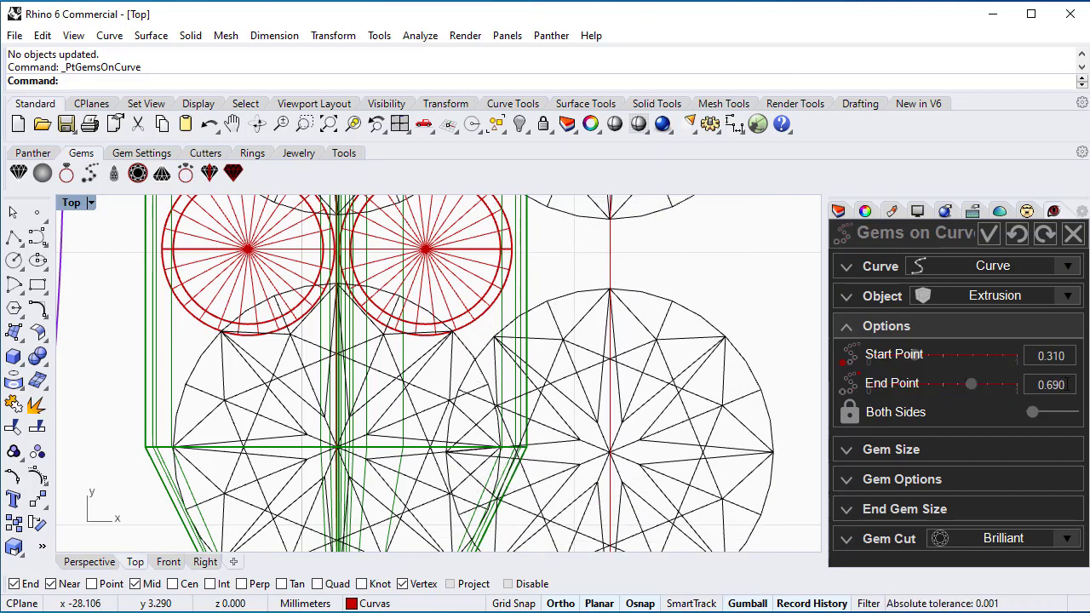
pyautogui.write('87')
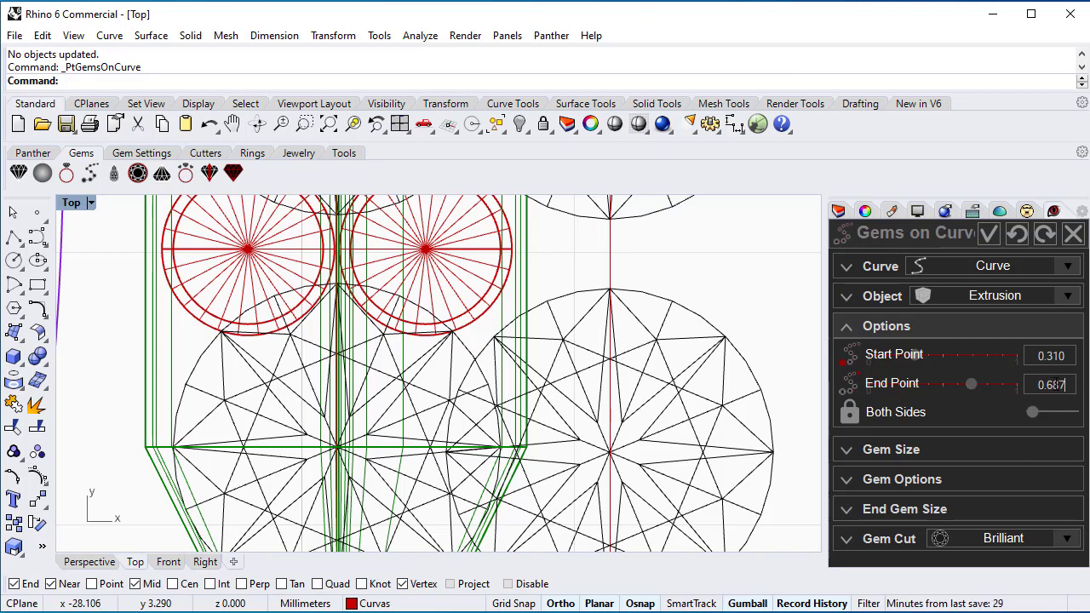
pyautogui.press('Return')
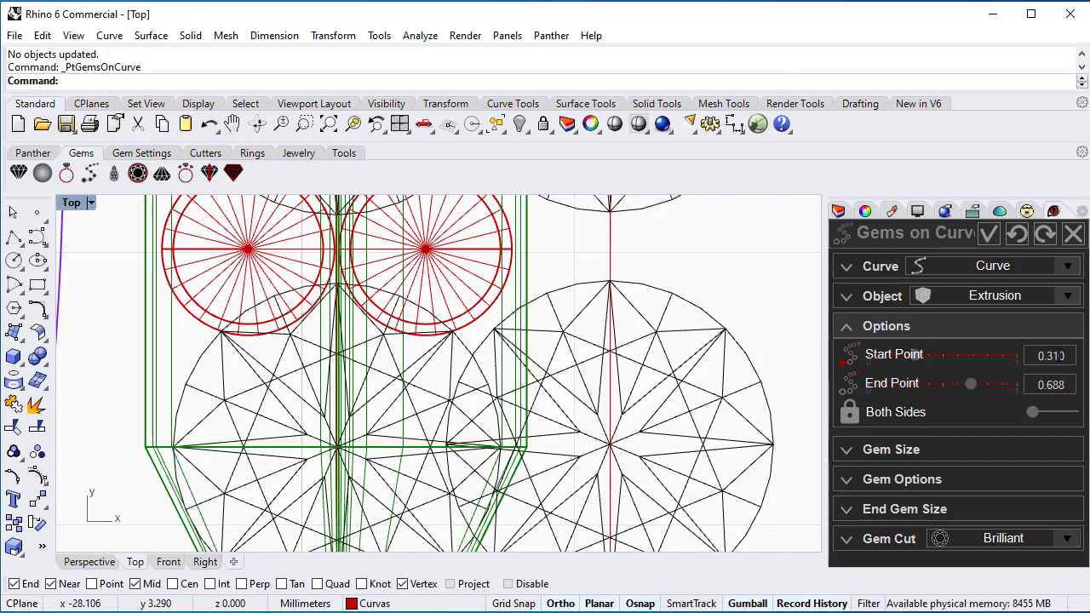
# Set the gem placement to Girdle and accept the second gem row.
pyautogui.click(1060, 356)
pyautogui.scroll(-5, 690, 422)
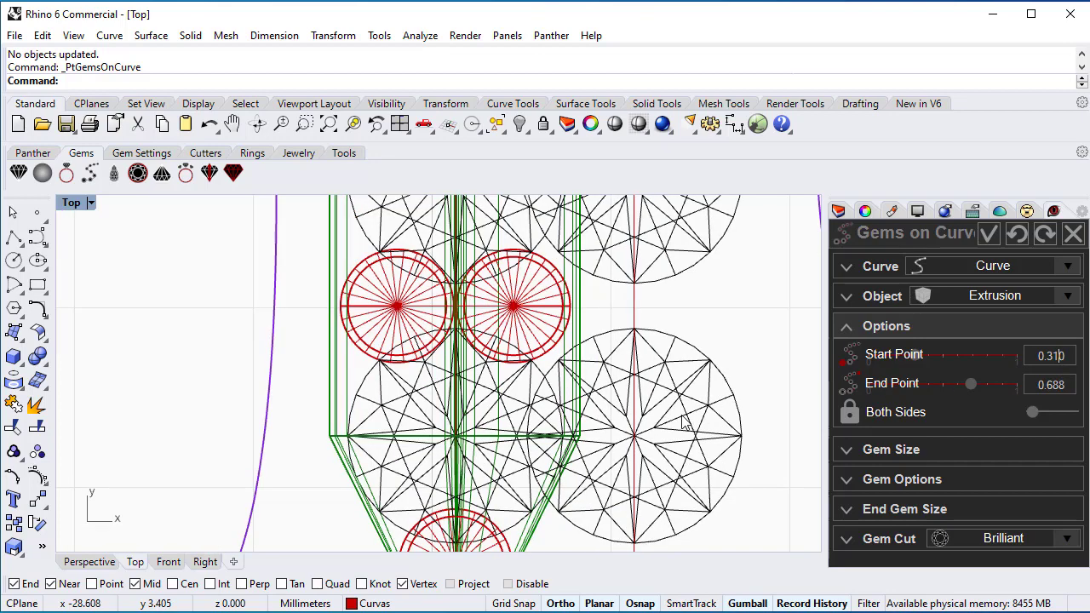
pyautogui.click(852, 478)
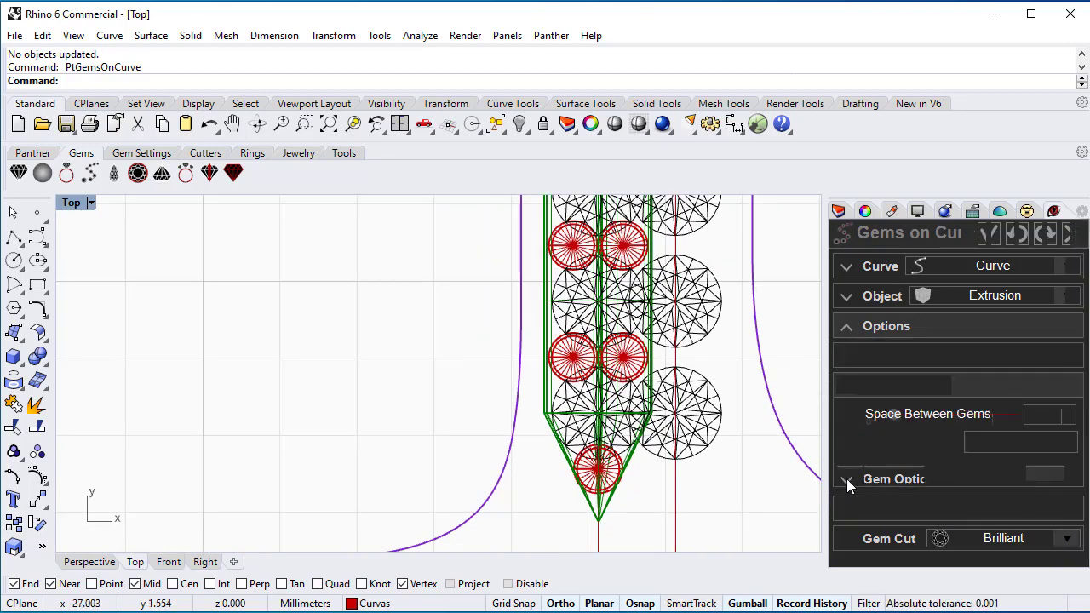
pyautogui.click(1006, 447)
pyautogui.click(1007, 496)
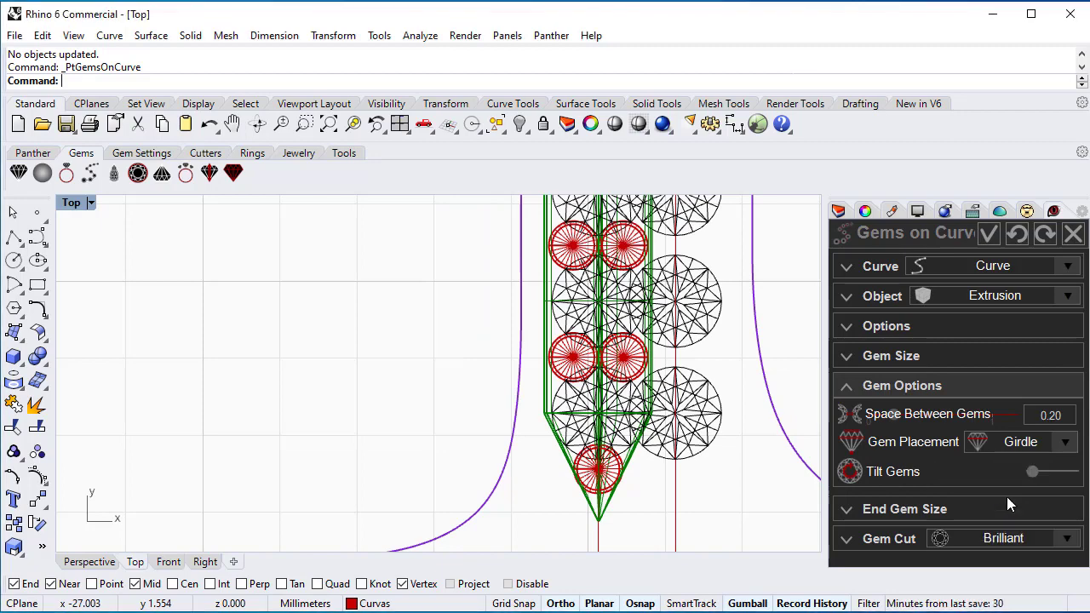
pyautogui.click(990, 235)
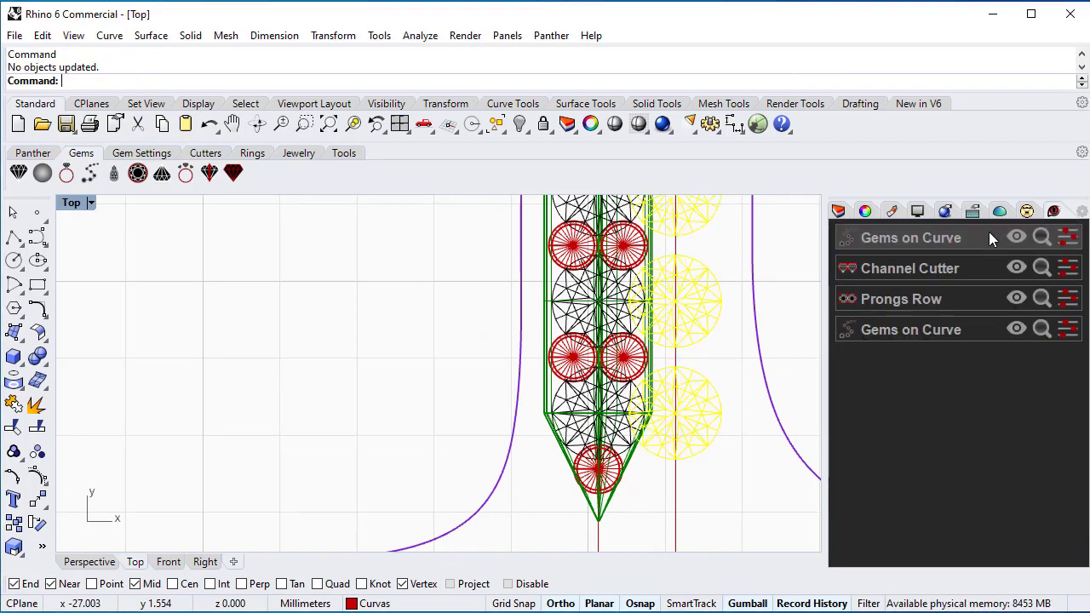
# Move the L stem's first inner line, which carries the pronged gem row, by -0.20 mm along X.
pyautogui.scroll(-6, 634, 317)
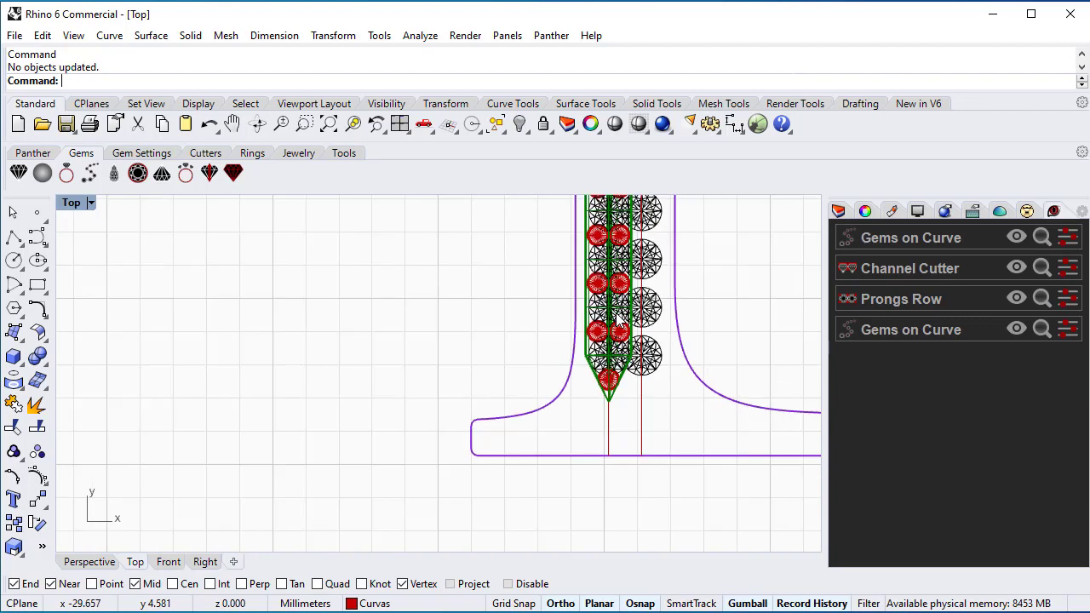
pyautogui.moveTo(702, 272); pyautogui.dragTo(652, 433, button='right')
pyautogui.moveTo(651, 285); pyautogui.dragTo(653, 445, button='right')
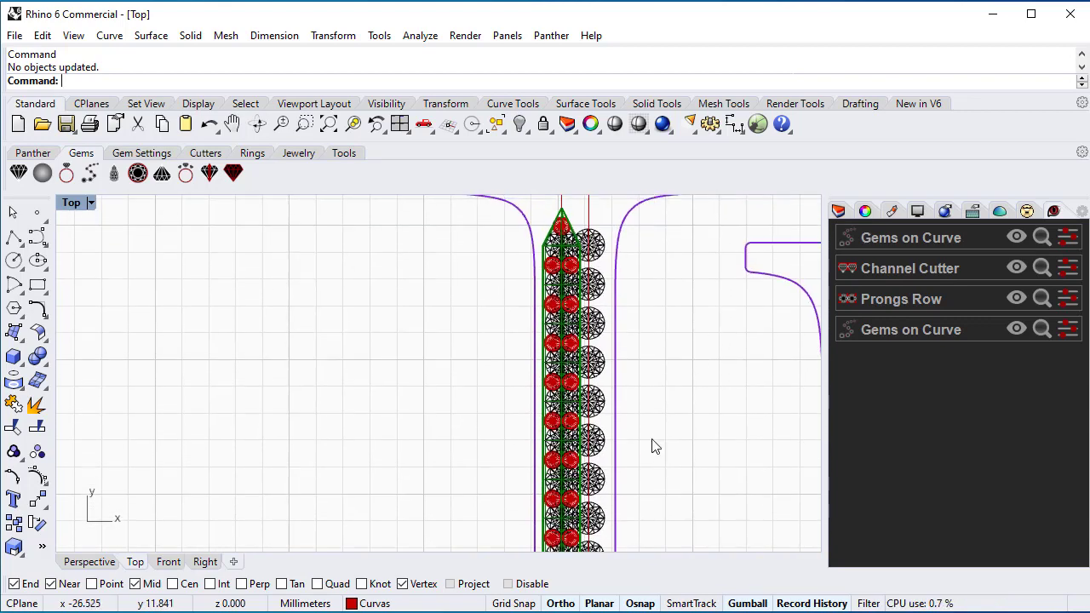
pyautogui.moveTo(660, 317); pyautogui.dragTo(662, 444, button='right')
pyautogui.scroll(2, 631, 372)
pyautogui.scroll(3, 630, 378)
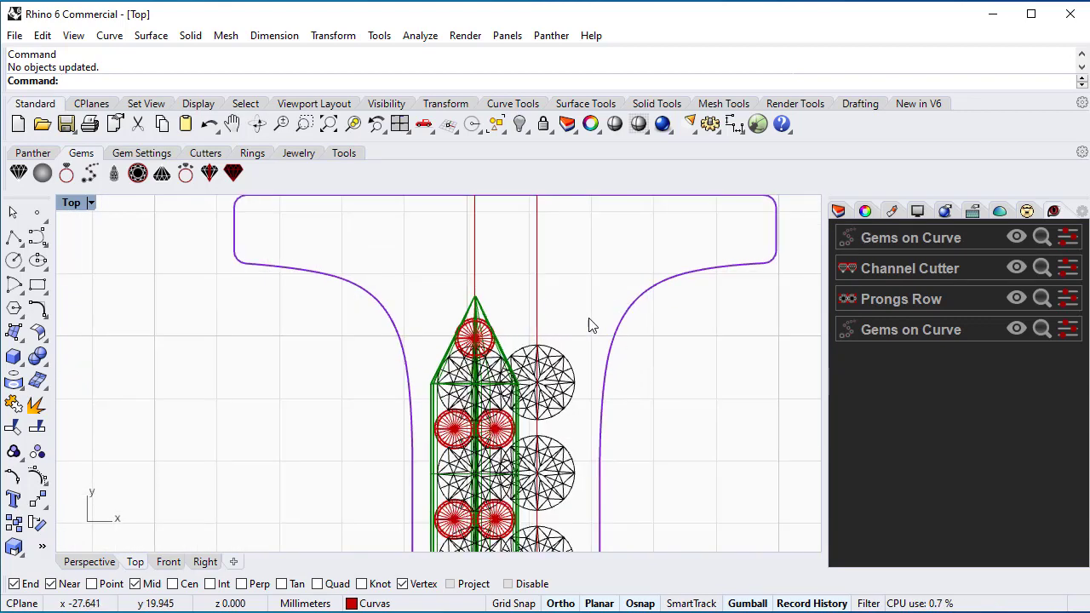
pyautogui.click(475, 278)
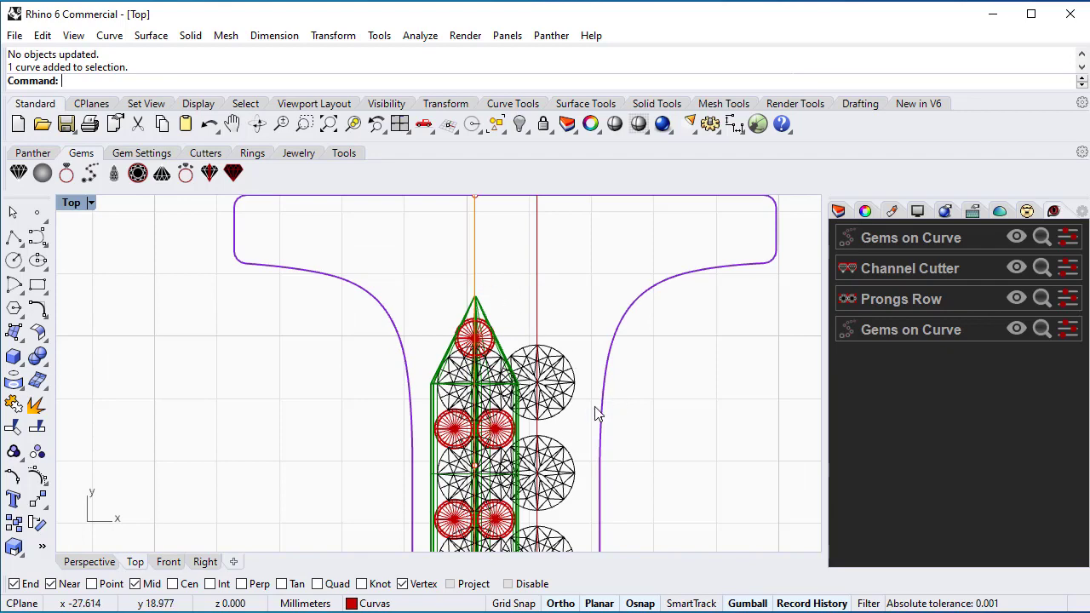
pyautogui.scroll(-4, 681, 468)
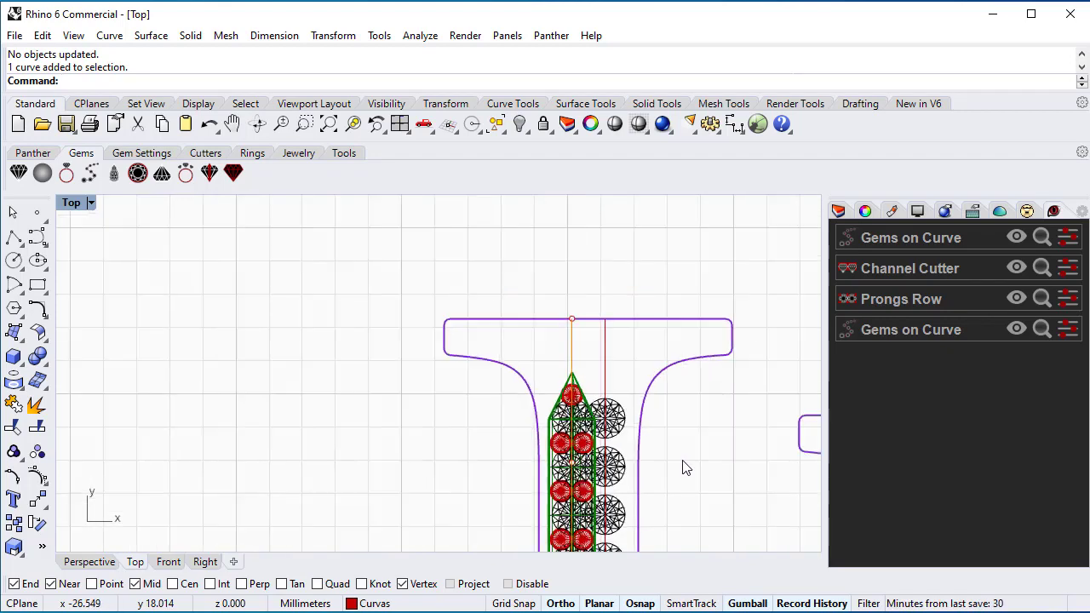
pyautogui.moveTo(684, 468); pyautogui.dragTo(613, 288, button='right')
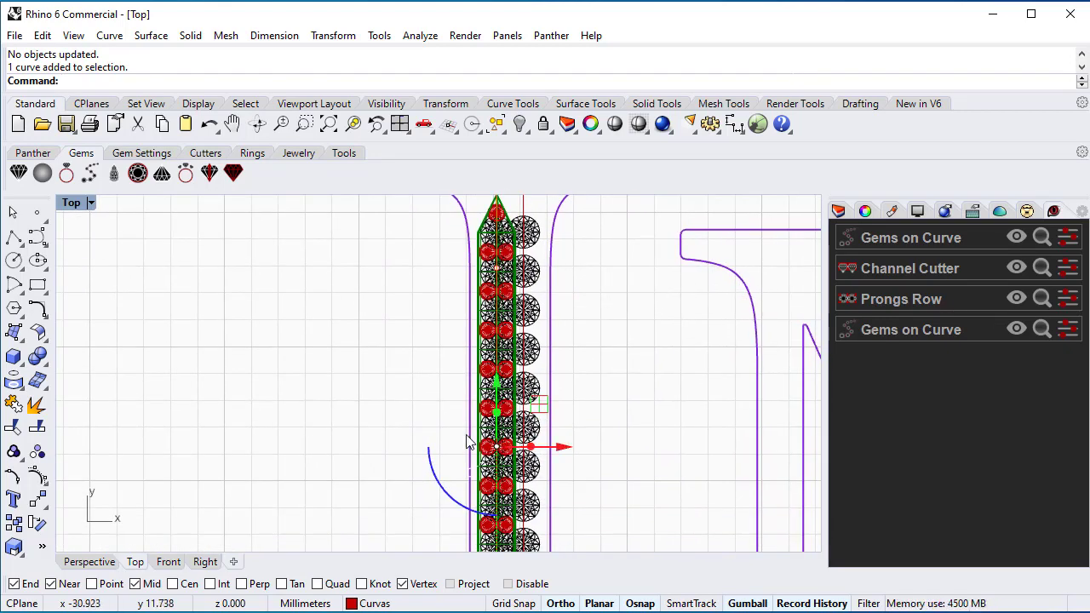
pyautogui.scroll(3, 562, 454)
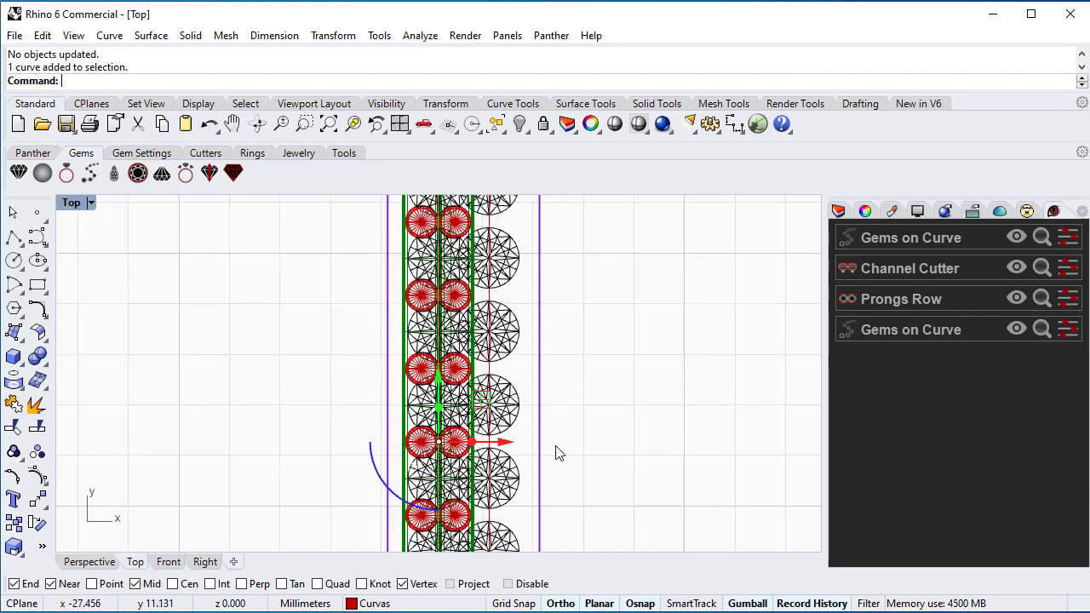
pyautogui.click(504, 443)
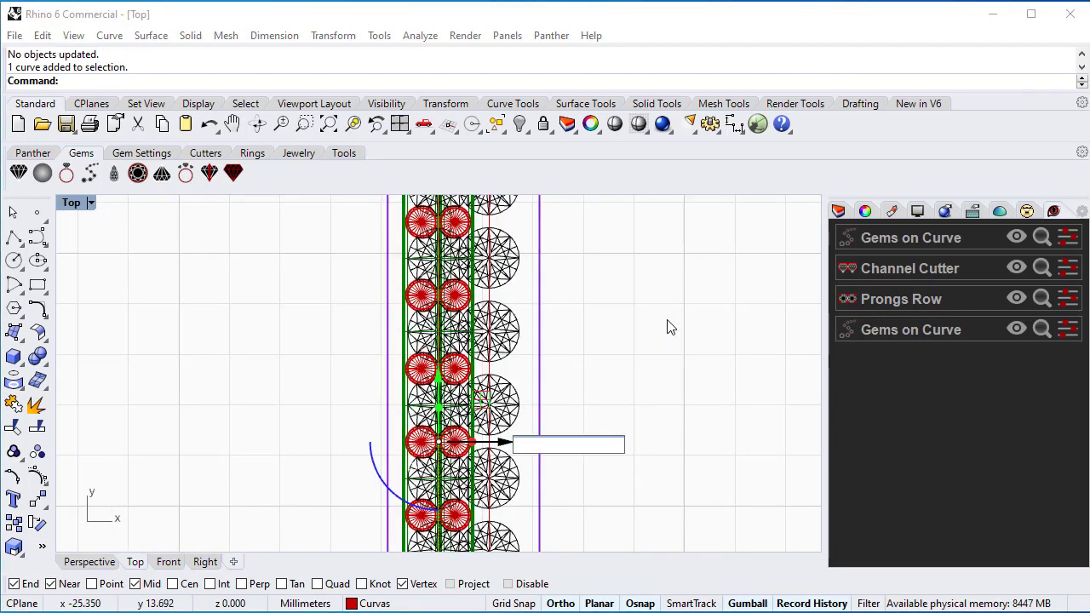
pyautogui.write('-0.20')
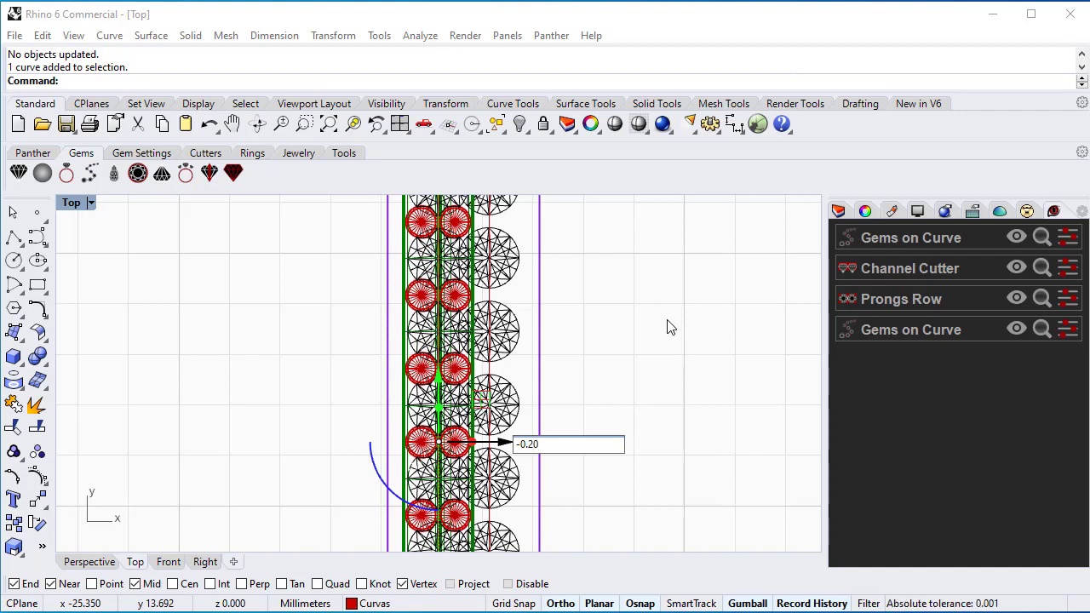
pyautogui.press('Return')
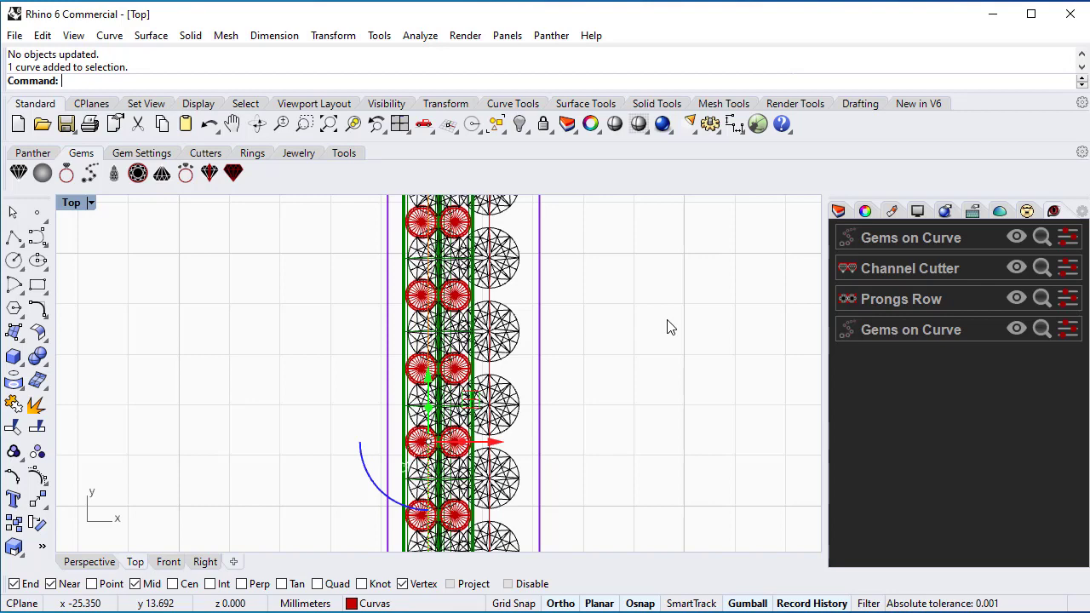
pyautogui.hotkey('alt', 'Left')
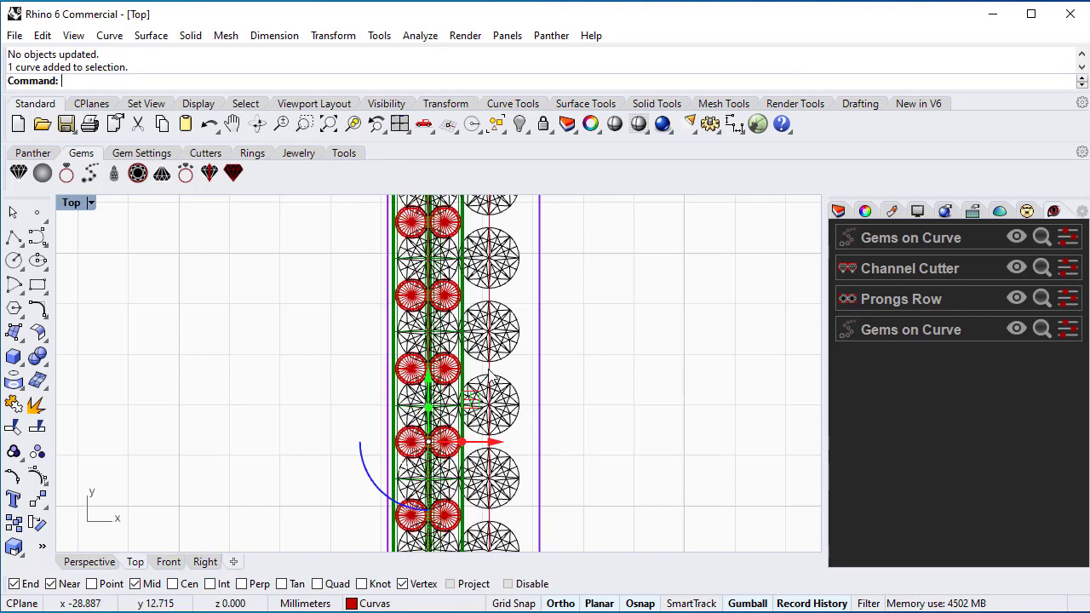
# Move the L stem's second inner line 0.20 mm along X to separate the two gem rows, and clear the selection.
pyautogui.click(490, 376)
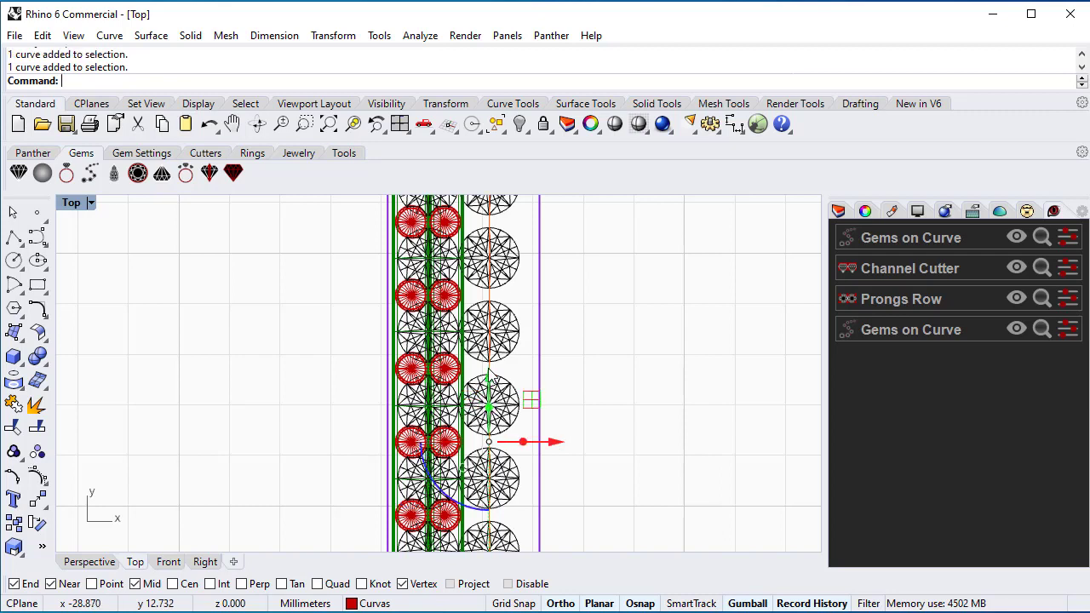
pyautogui.click(555, 445)
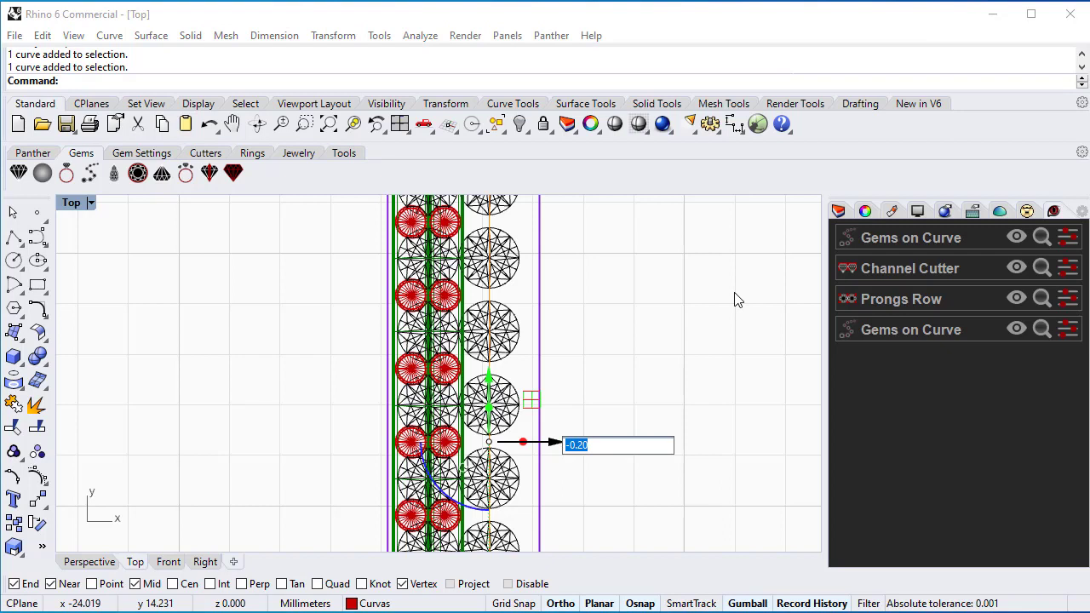
pyautogui.write('0.')
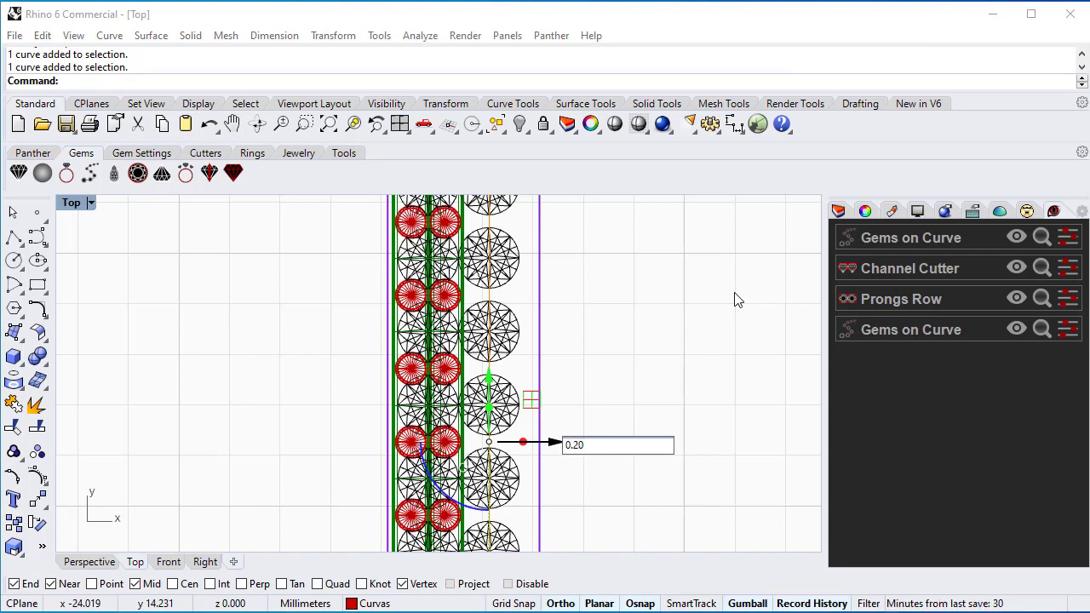
pyautogui.write('20')
pyautogui.press('Return')
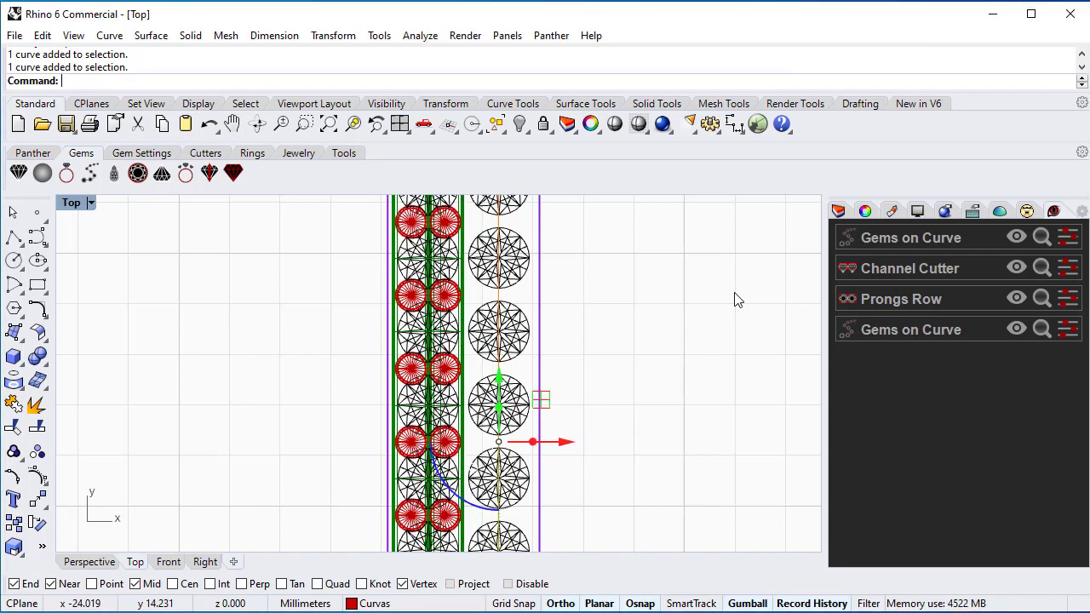
pyautogui.press('Escape')
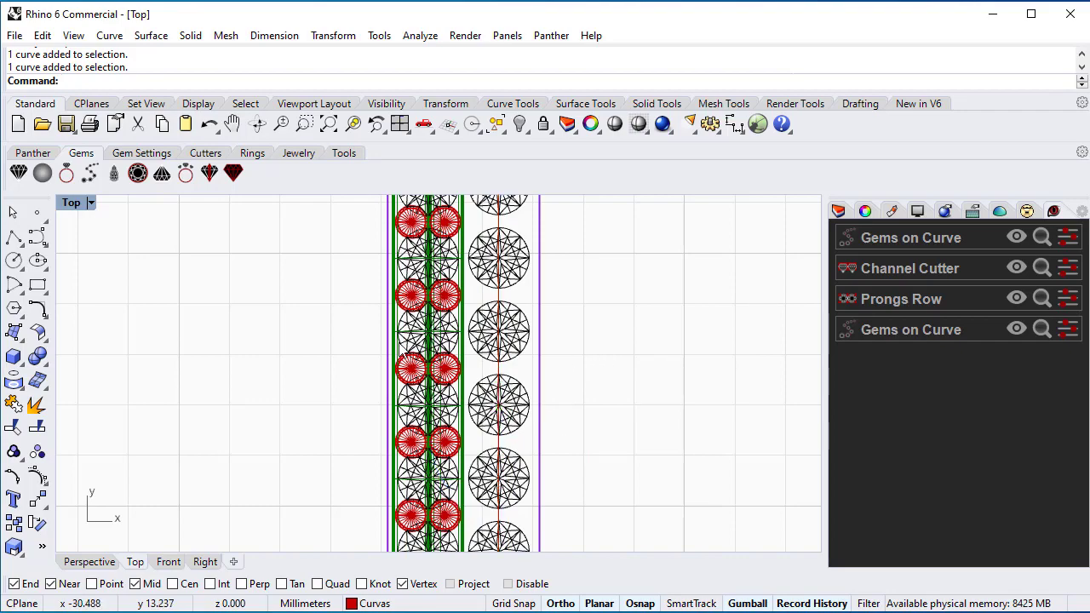
# Edit the first gem row's Channel Cutter, set its lateral distance to 0.05 mm, and accept the change.
pyautogui.scroll(5, 392, 362)
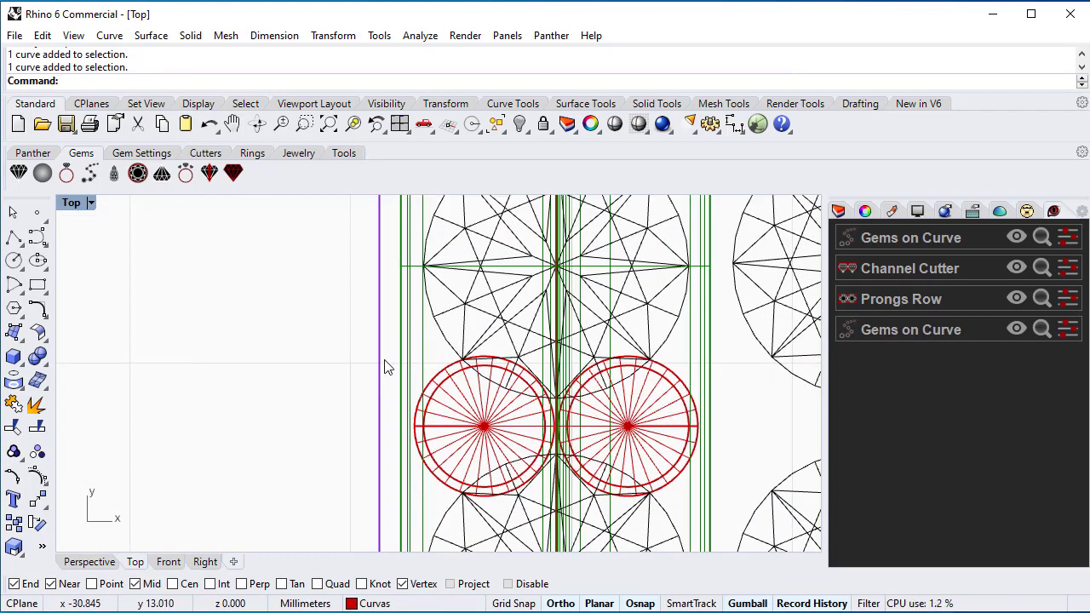
pyautogui.scroll(2, 395, 400)
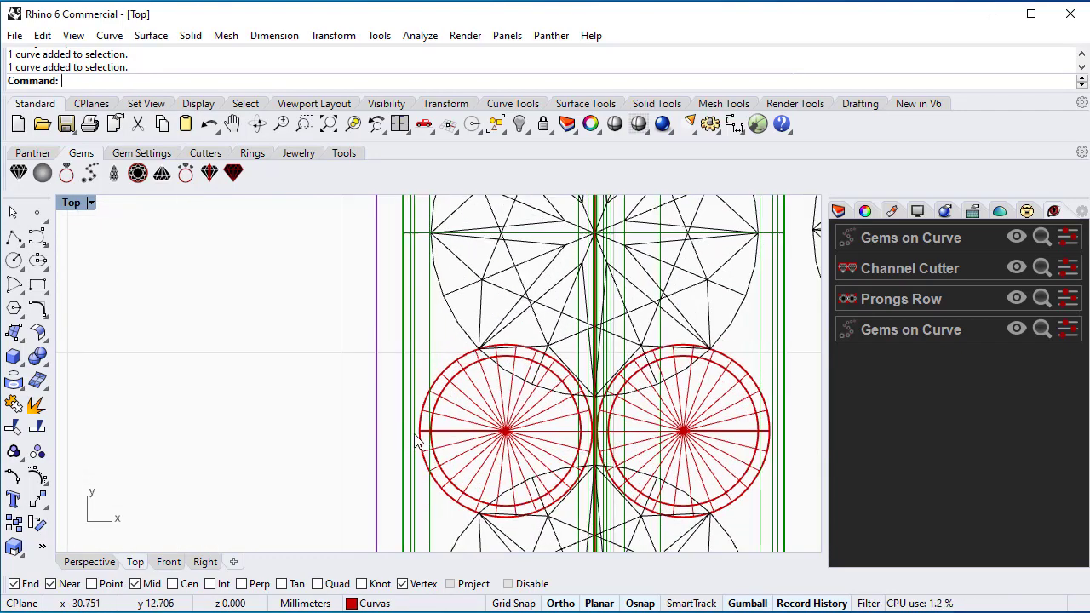
pyautogui.scroll(-5, 417, 442)
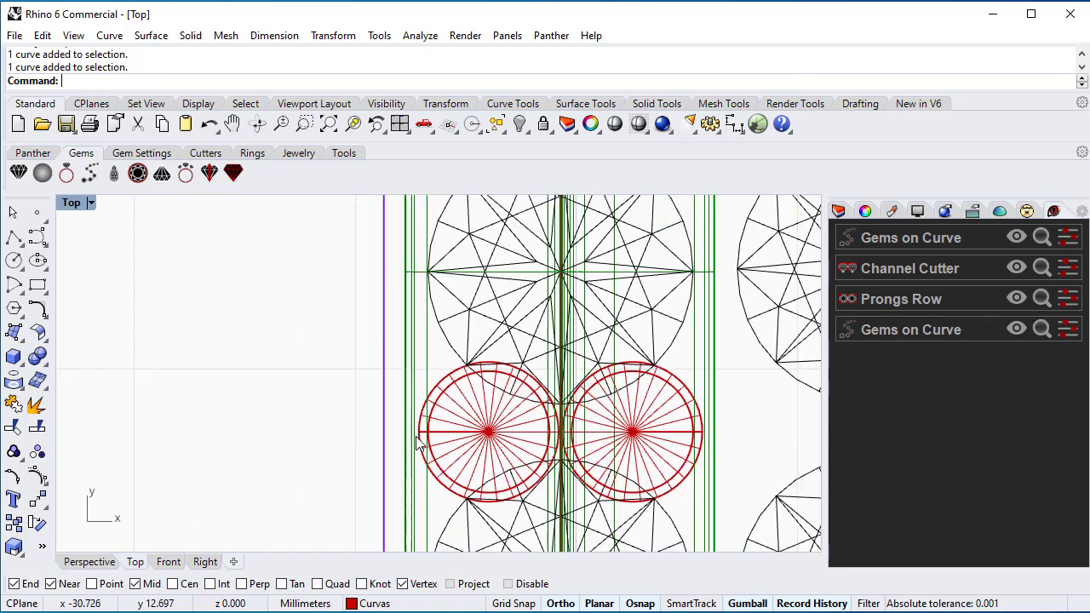
pyautogui.click(920, 268)
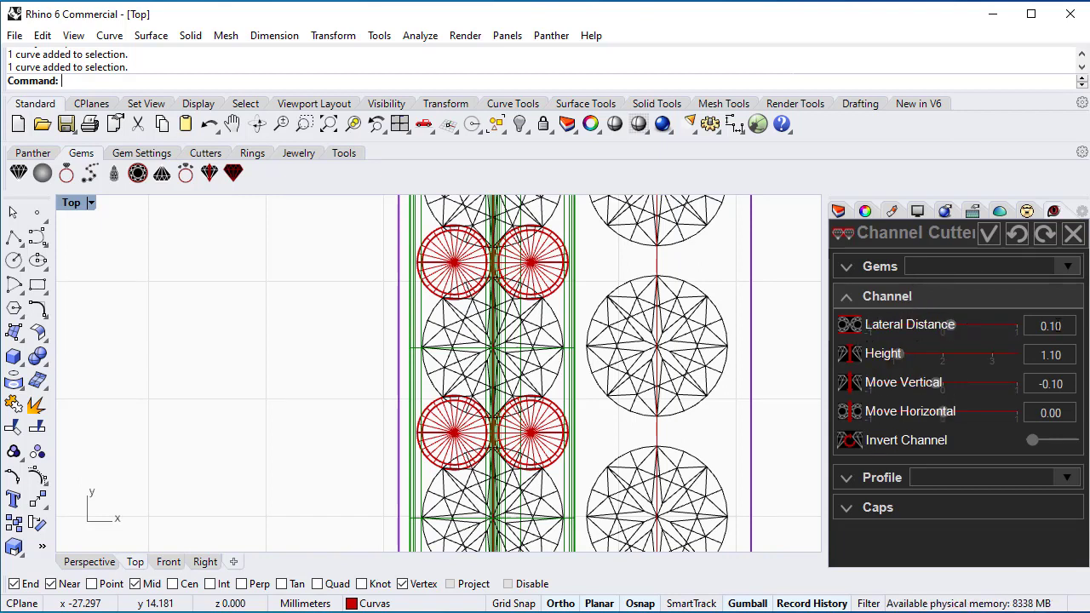
pyautogui.moveTo(1063, 326); pyautogui.dragTo(1050, 325)
pyautogui.write('05')
pyautogui.press('Return')
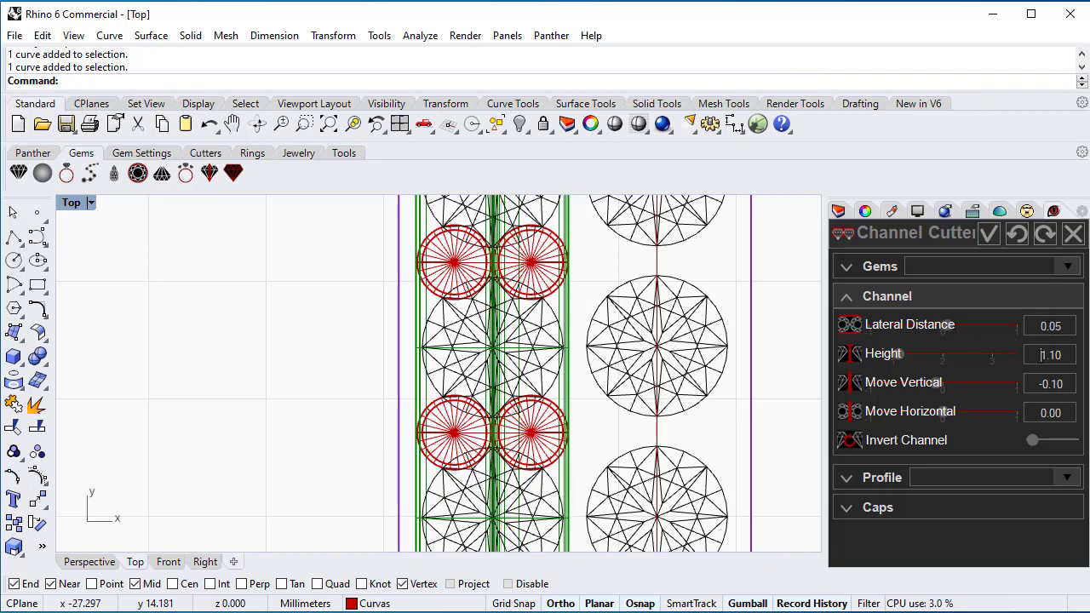
pyautogui.scroll(2, 562, 435)
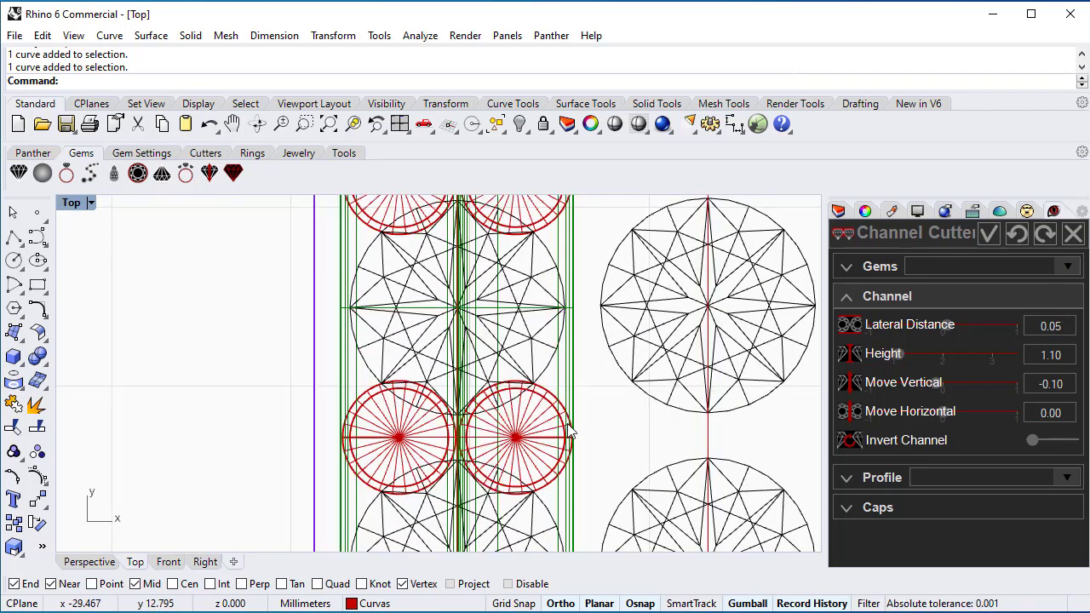
pyautogui.scroll(-2, 397, 436)
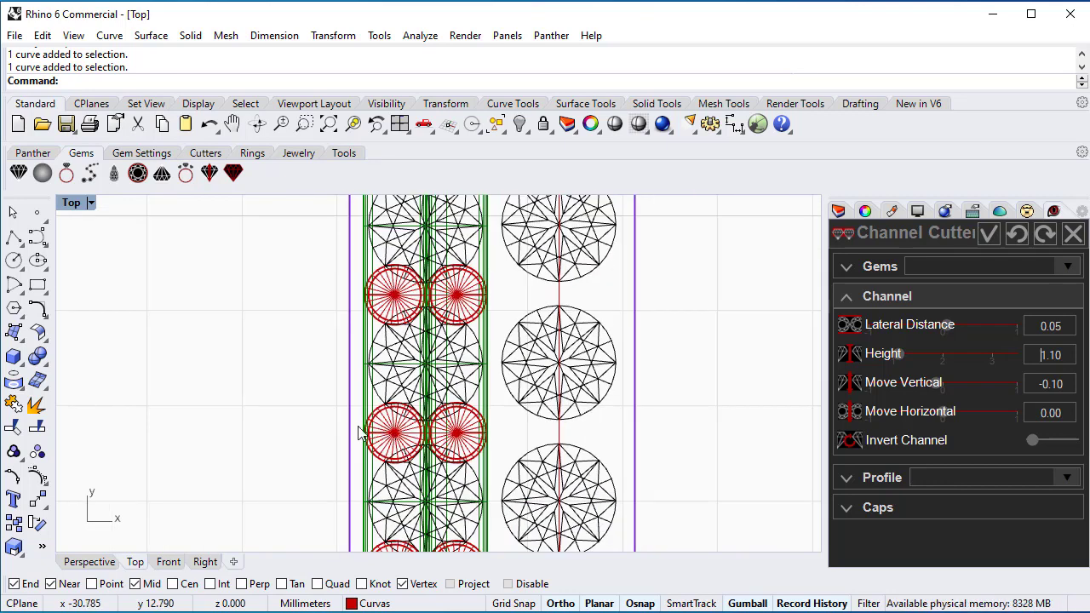
pyautogui.click(985, 233)
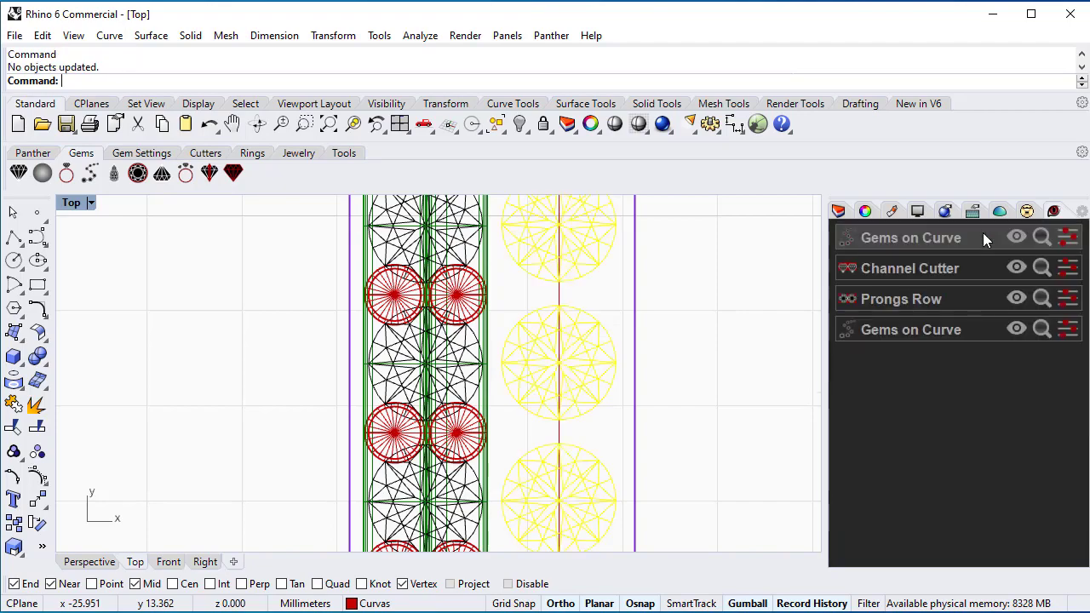
# Start a Prongs Row on the L stem's second gem row, using those gems as its input.
pyautogui.click(92, 562)
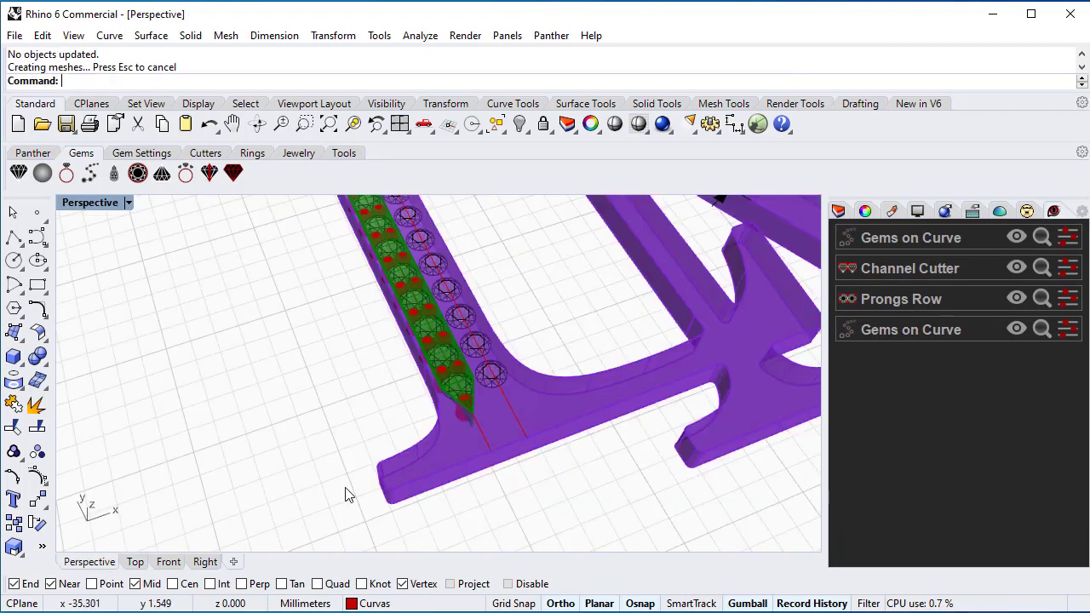
pyautogui.moveTo(573, 501); pyautogui.dragTo(577, 477, button='right')
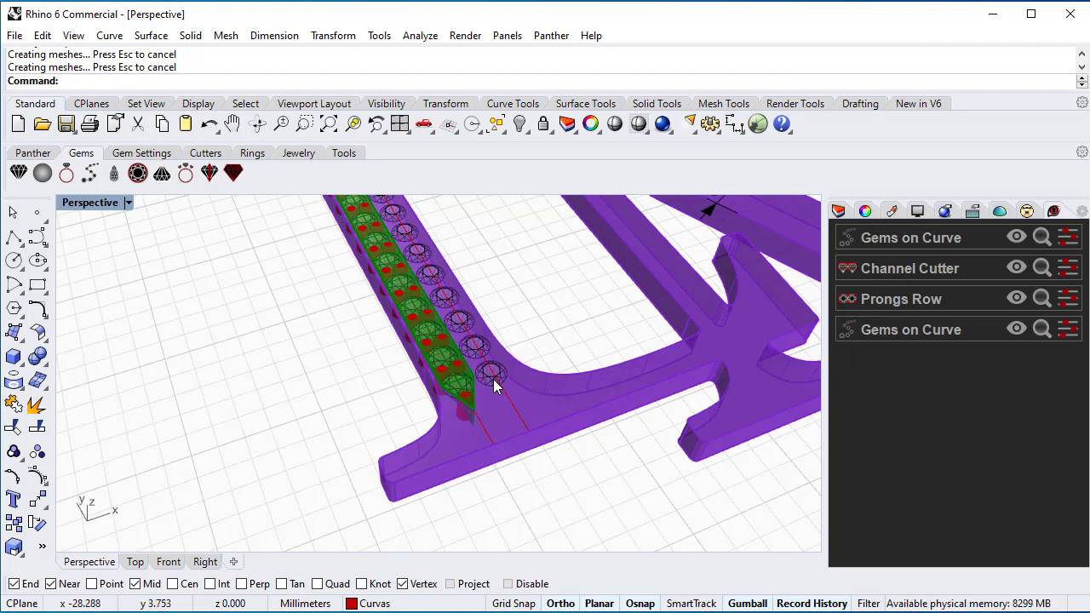
pyautogui.click(144, 156)
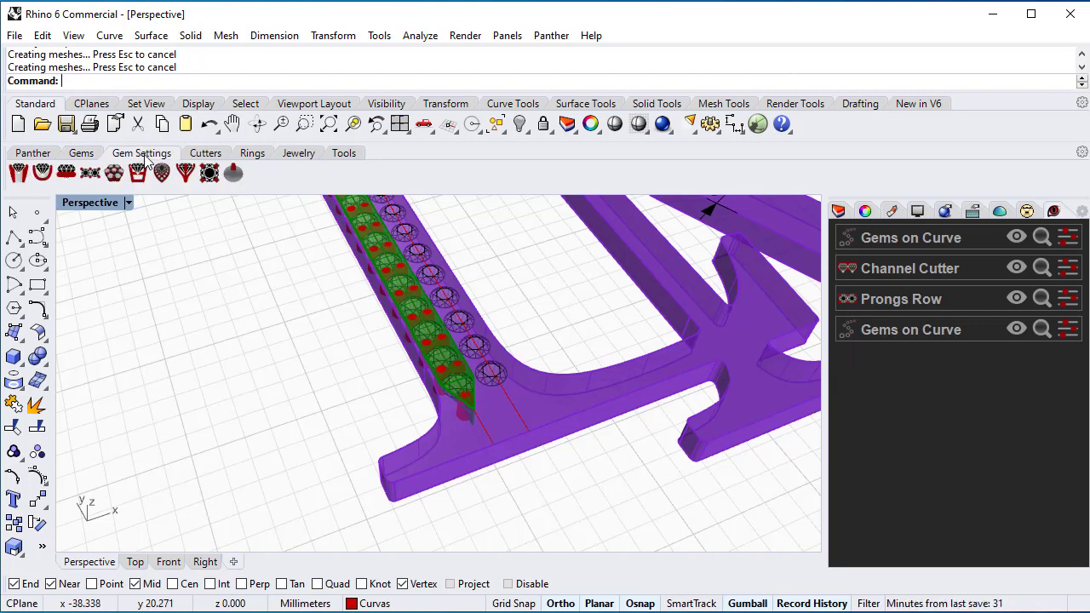
pyautogui.click(89, 173)
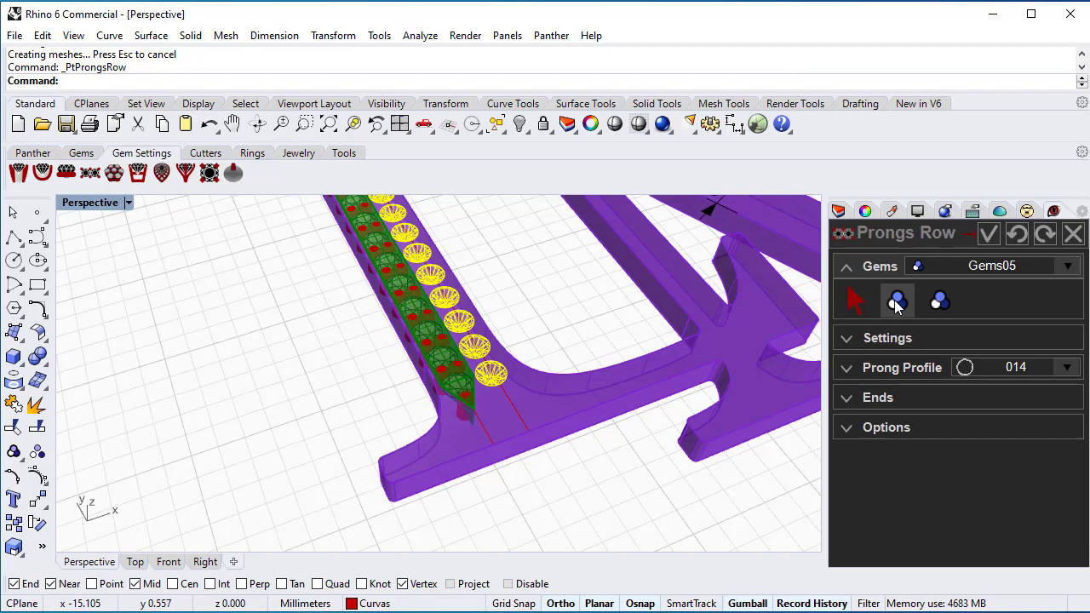
pyautogui.click(848, 339)
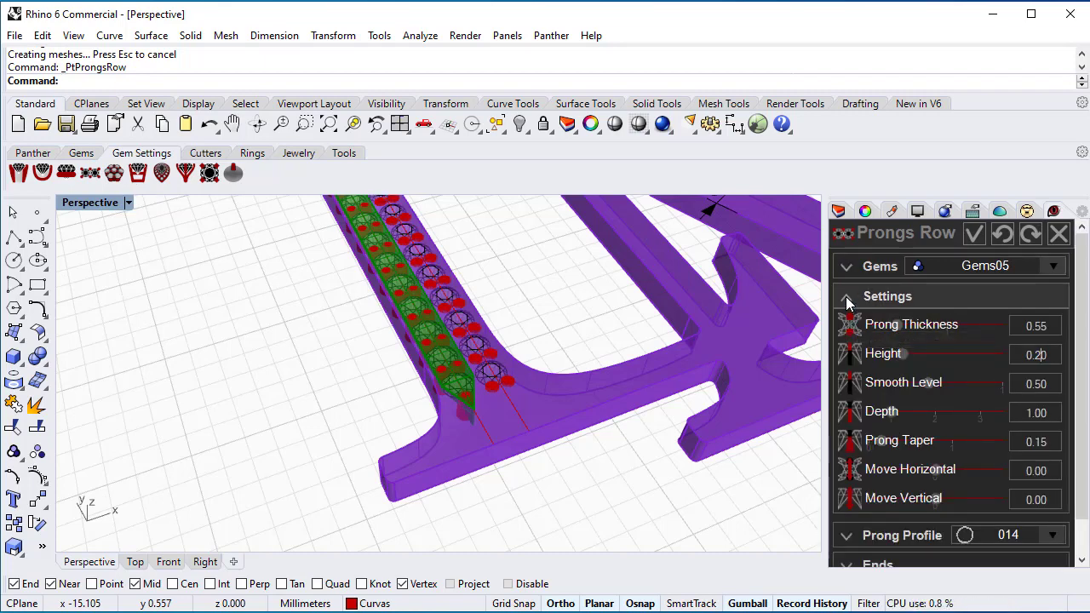
# Enable a single start prong and a single end prong for the second row, accept it, and check the prong spacing.
pyautogui.click(848, 298)
pyautogui.click(848, 358)
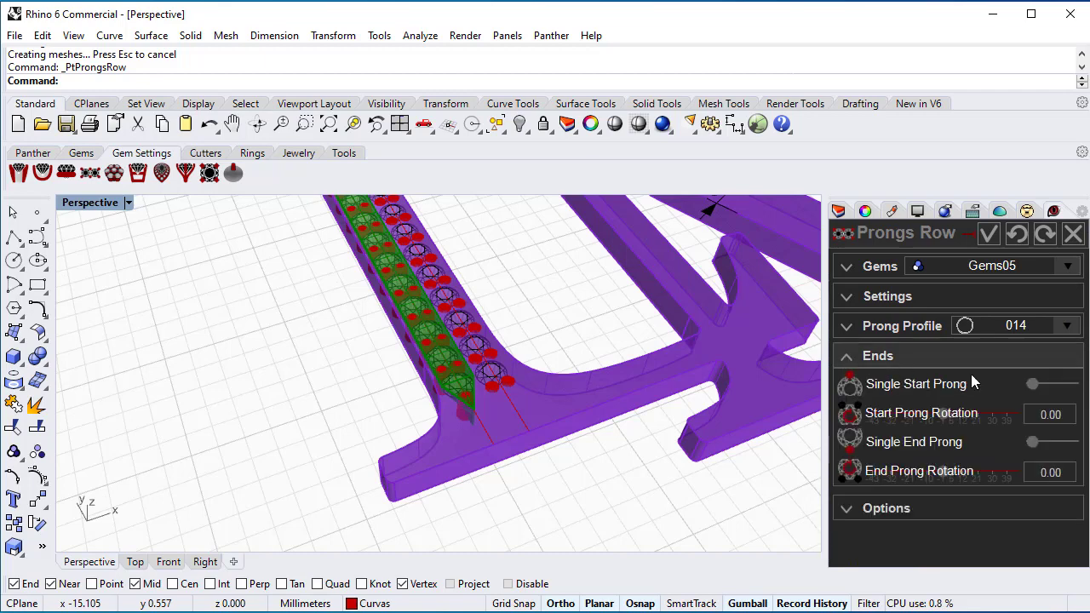
pyautogui.click(1065, 388)
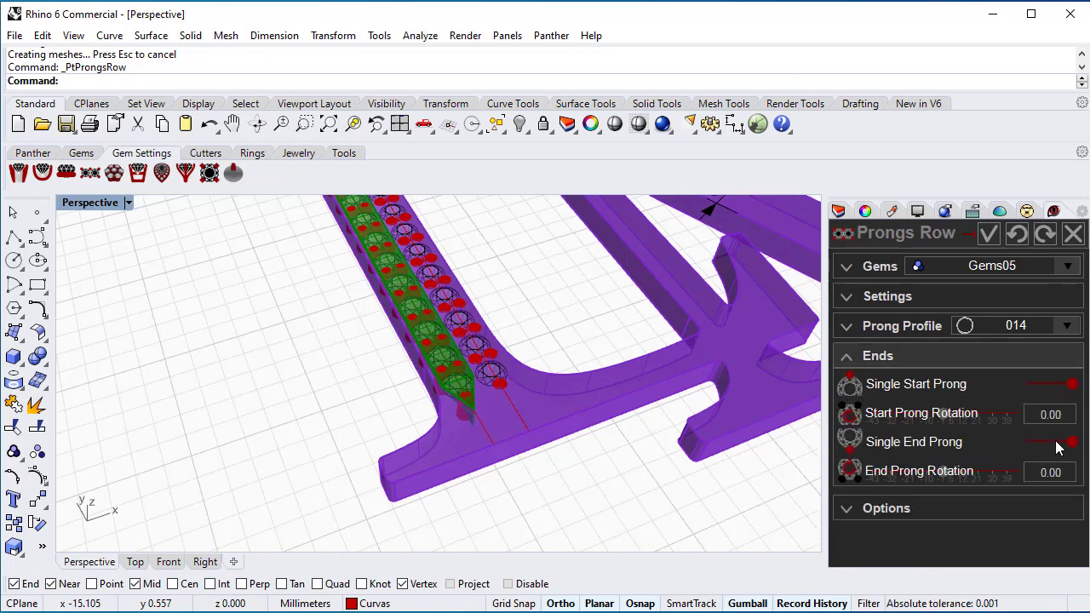
pyautogui.click(987, 234)
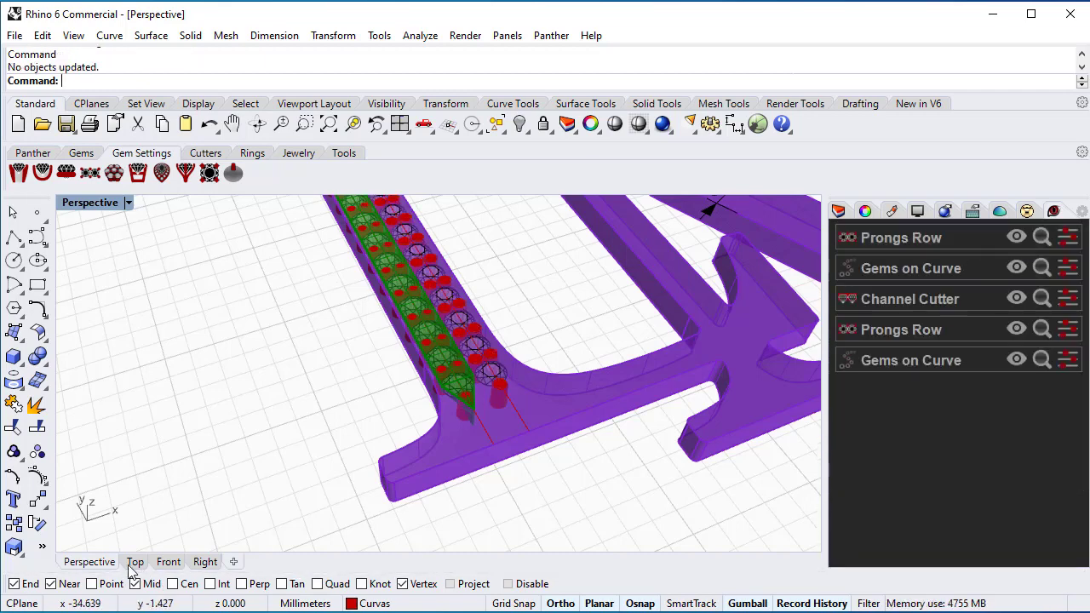
pyautogui.click(134, 562)
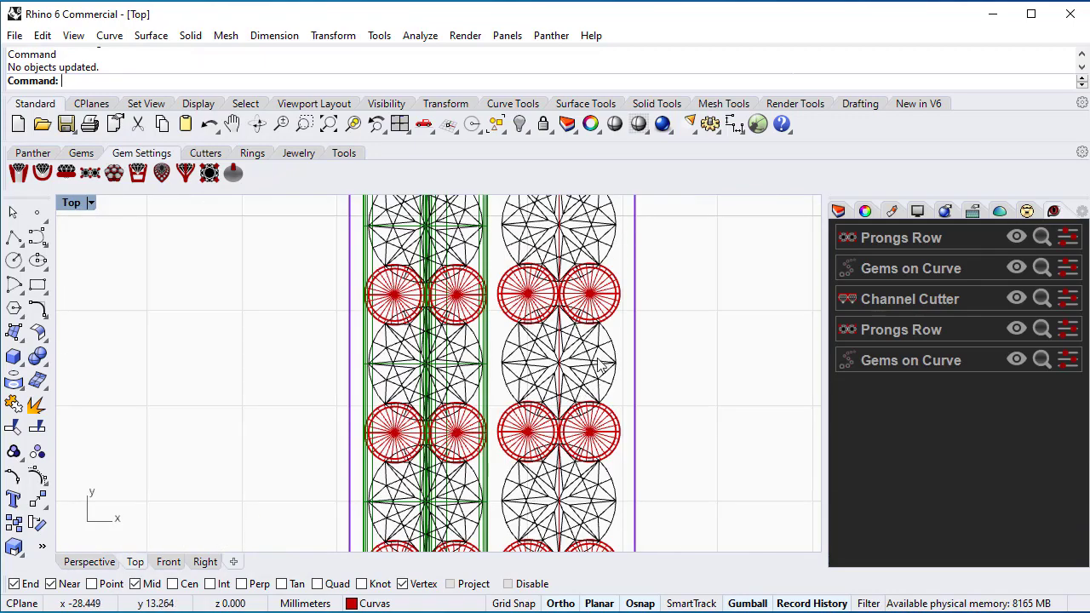
pyautogui.scroll(-5, 601, 364)
pyautogui.scroll(3, 649, 394)
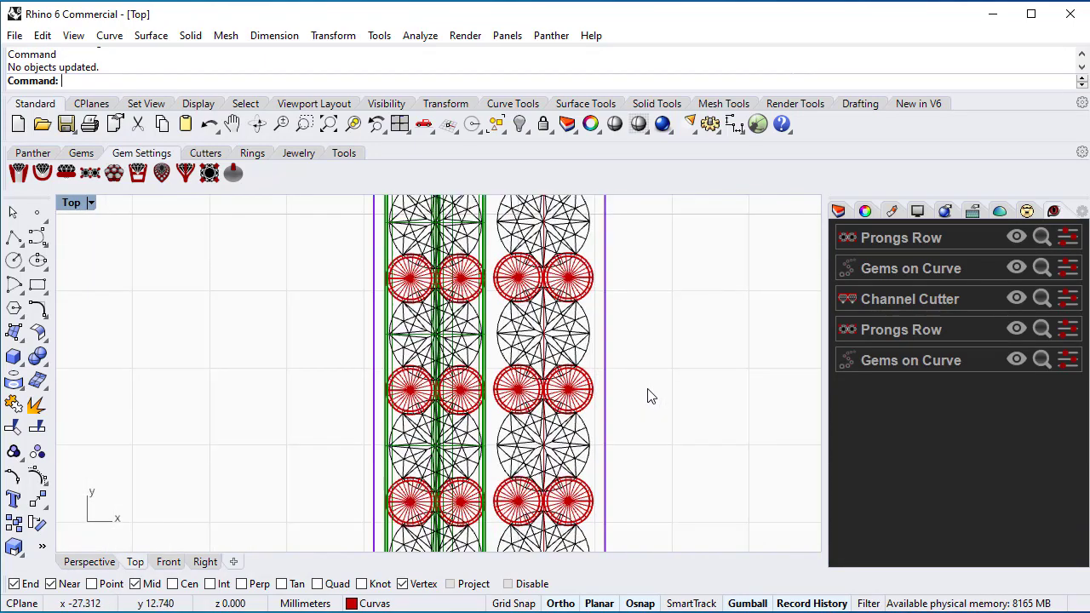
pyautogui.click(90, 563)
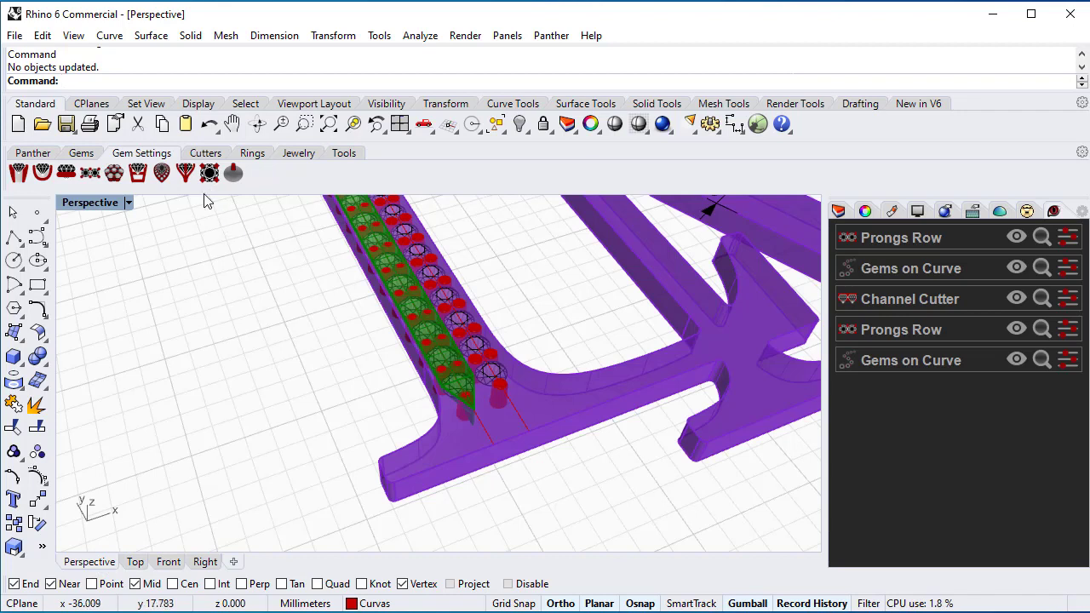
# Start a Channel Cutter on the L stem's second gem row and set its lateral distance to 0.05 mm.
pyautogui.click(205, 153)
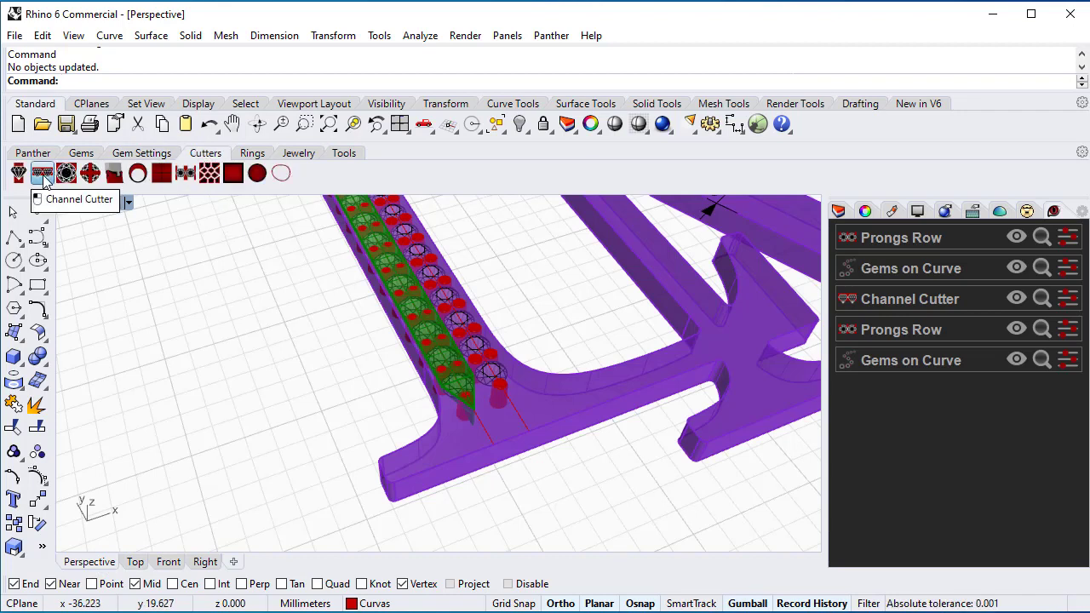
pyautogui.click(41, 173)
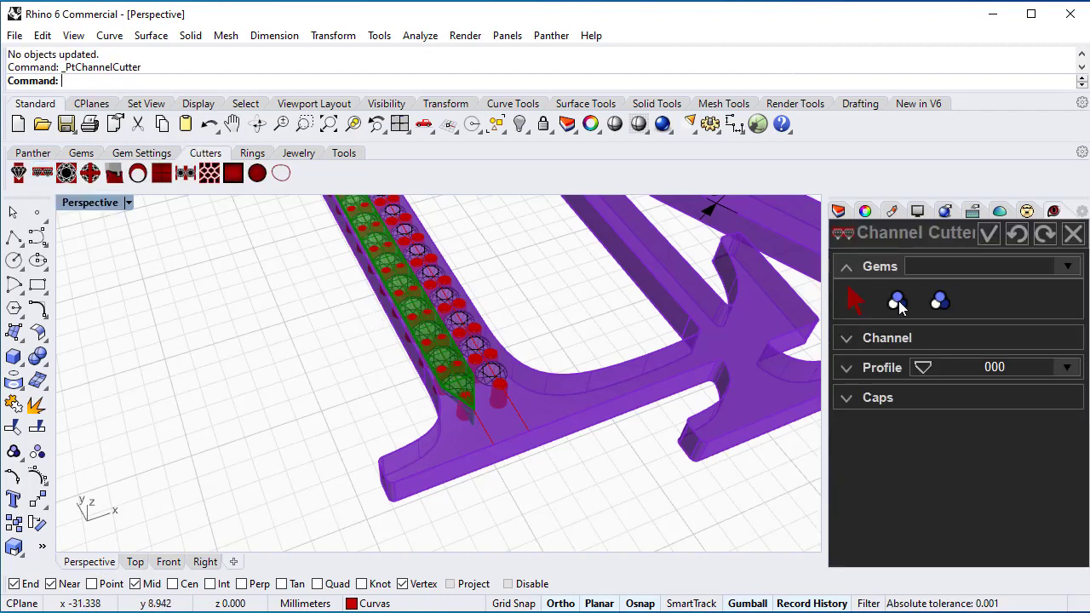
pyautogui.click(898, 303)
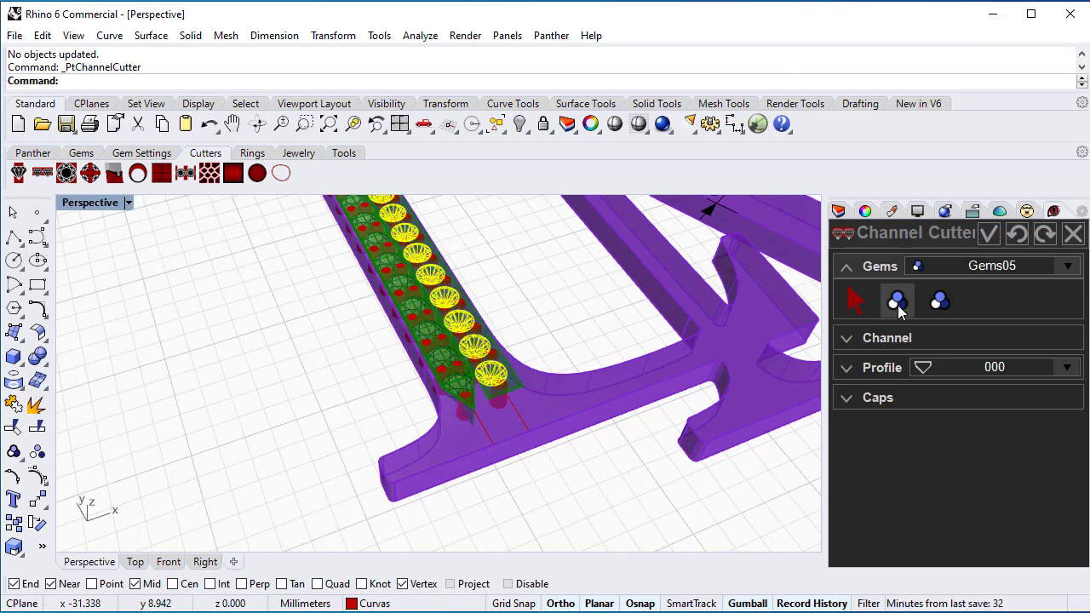
pyautogui.click(847, 339)
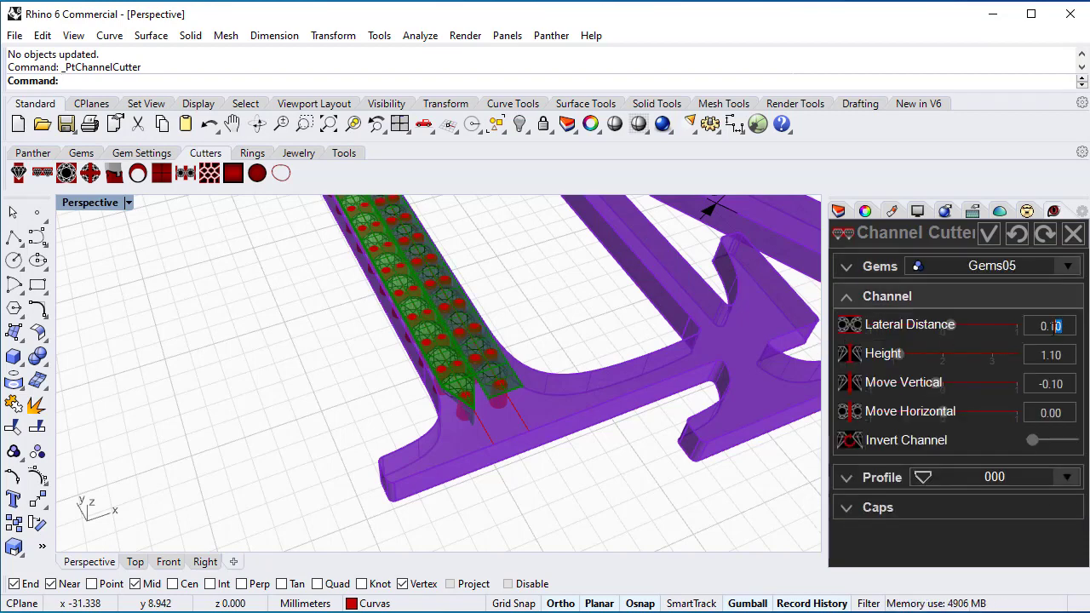
pyautogui.moveTo(1054, 326); pyautogui.dragTo(1051, 326)
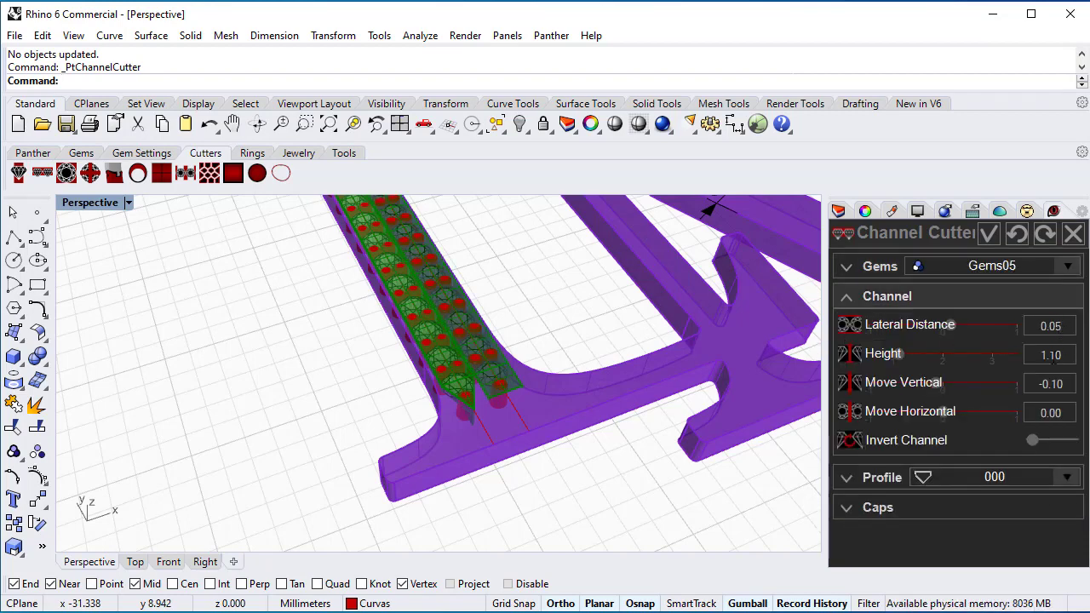
# Give the second row's channel cutter Sharp start and end caps, set both cap lengths to 1.40 mm, and accept it.
pyautogui.click(848, 508)
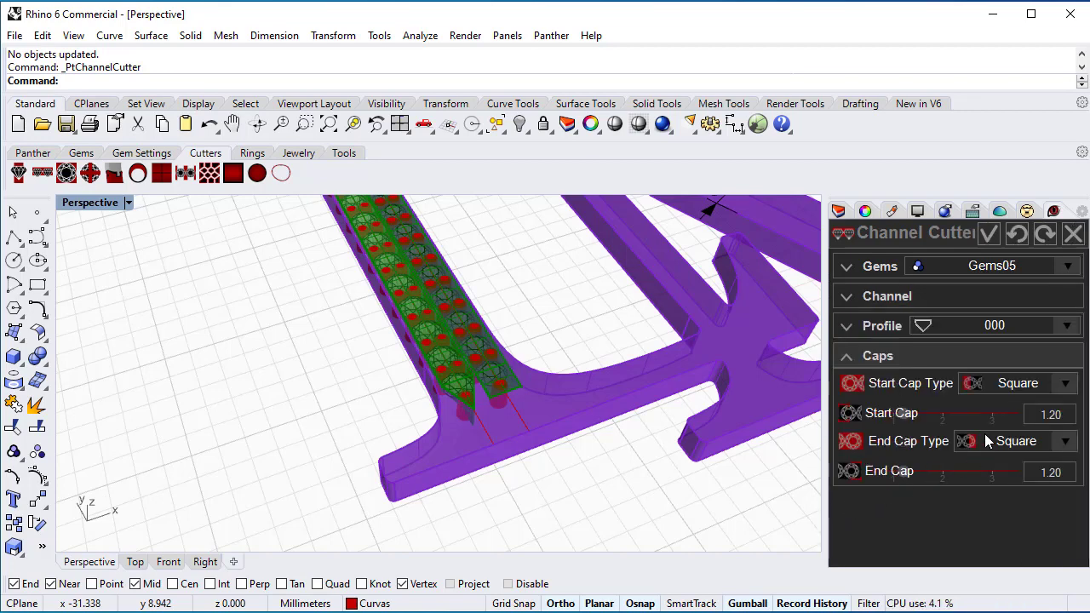
pyautogui.click(1017, 385)
pyautogui.click(988, 475)
pyautogui.click(1003, 442)
pyautogui.click(999, 526)
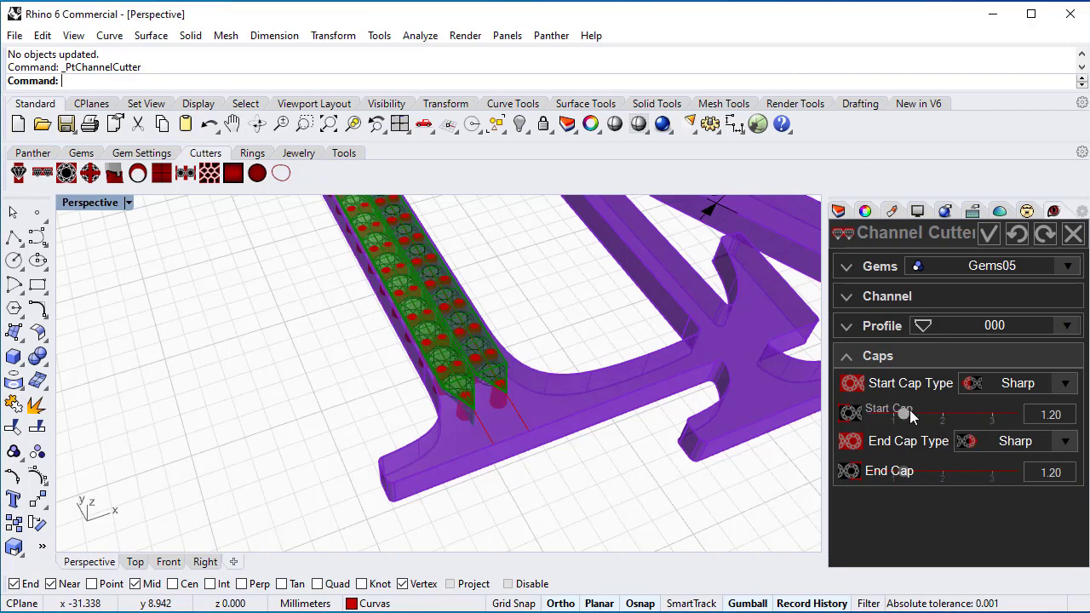
pyautogui.moveTo(924, 415); pyautogui.dragTo(912, 415)
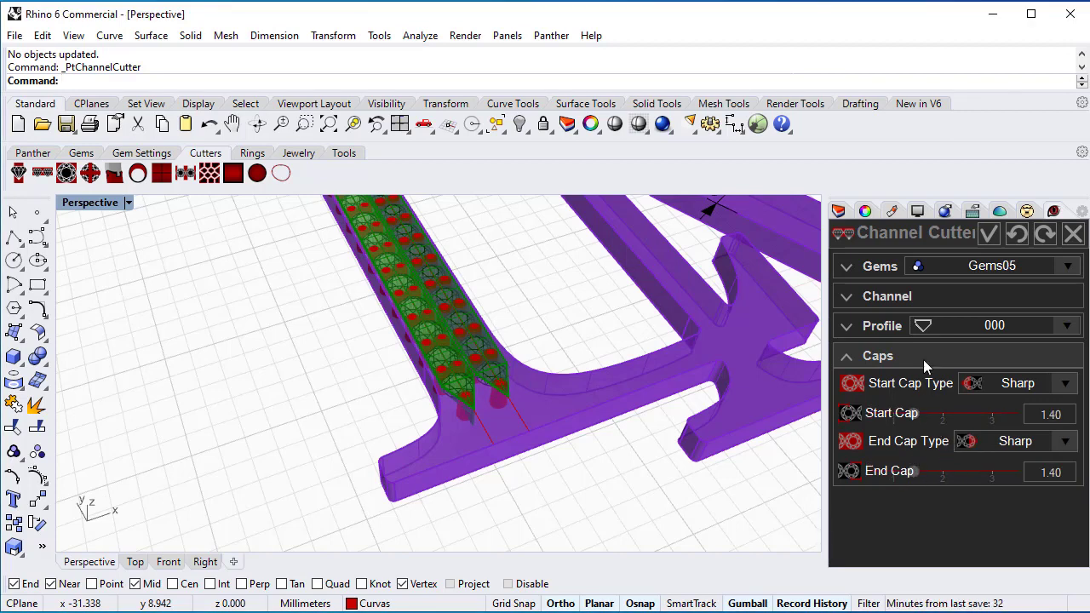
pyautogui.click(989, 232)
# Check from below and above, in Shaded and Ghosted display, whether the L stem's prongs and cutters pass through the letter.
pyautogui.moveTo(594, 521); pyautogui.dragTo(561, 438, button='right')
pyautogui.scroll(2, 459, 379)
pyautogui.scroll(-2, 459, 381)
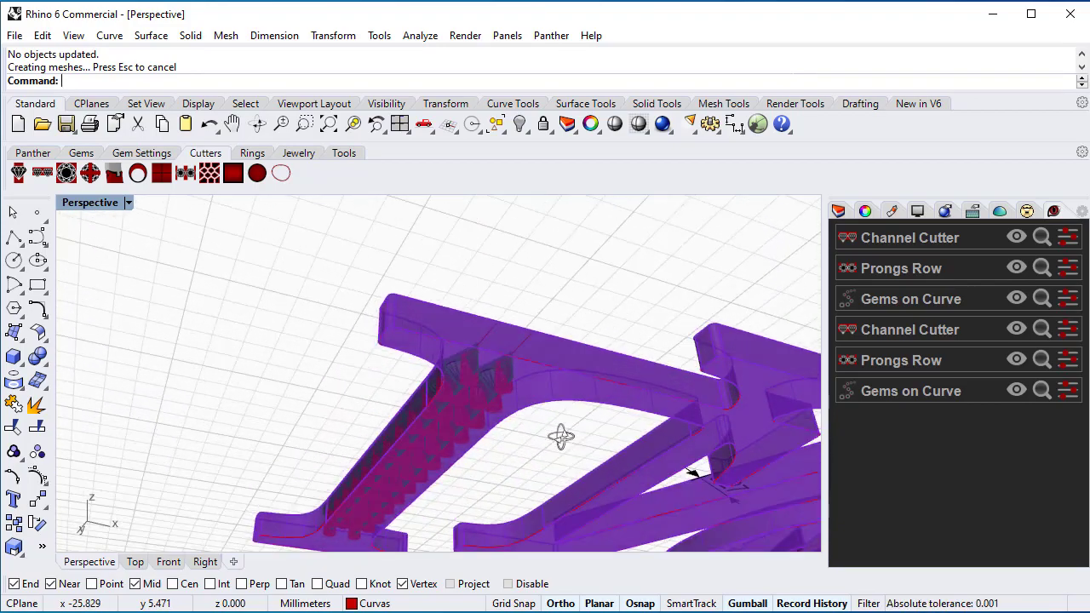
pyautogui.click(129, 202)
pyautogui.click(184, 174)
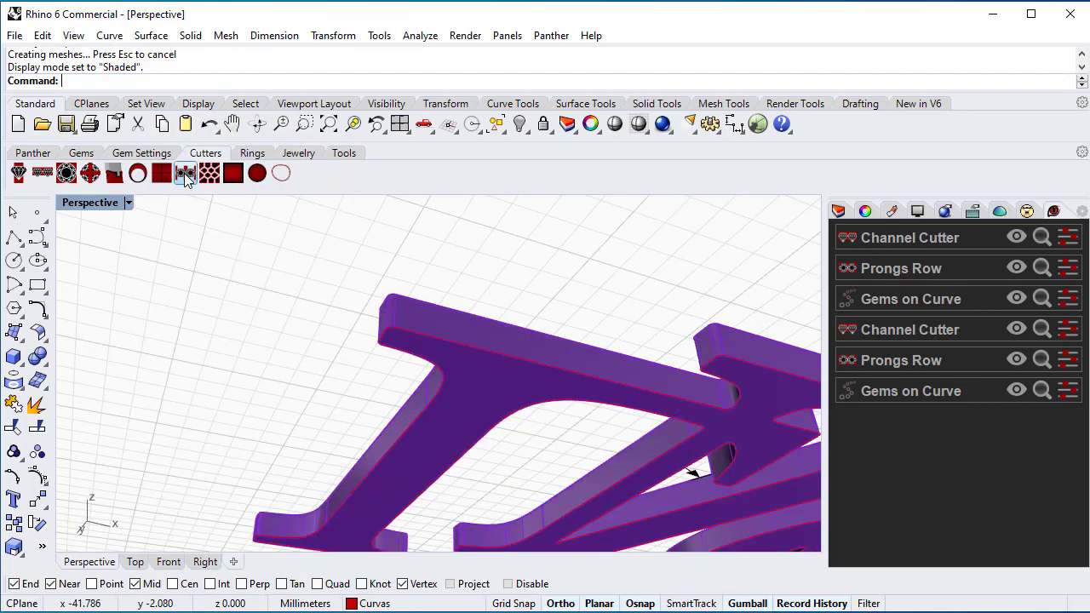
pyautogui.click(129, 203)
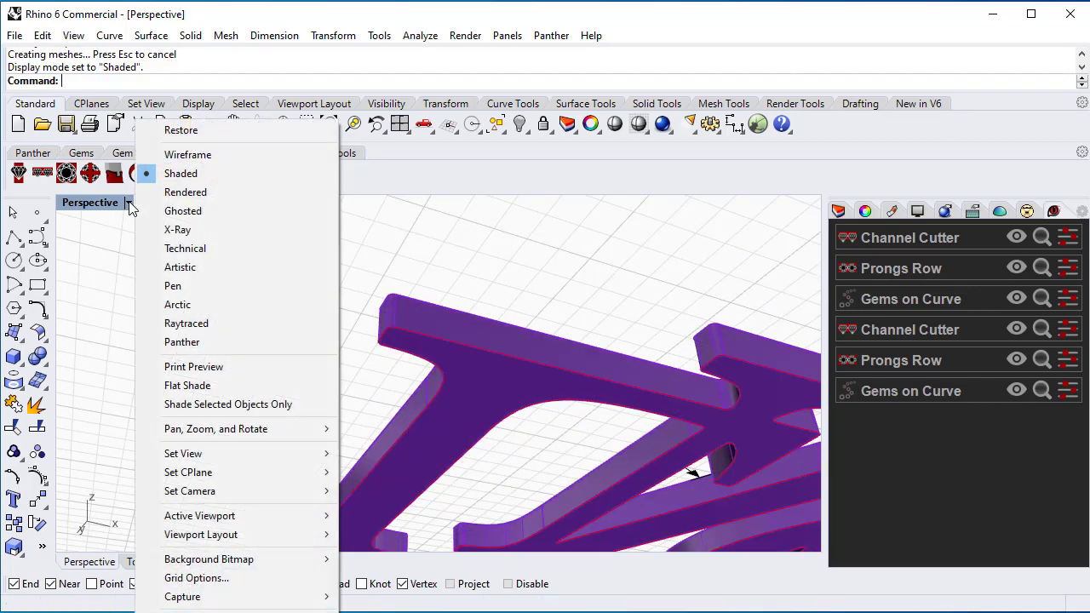
pyautogui.click(179, 213)
pyautogui.moveTo(267, 353); pyautogui.dragTo(304, 498, button='right')
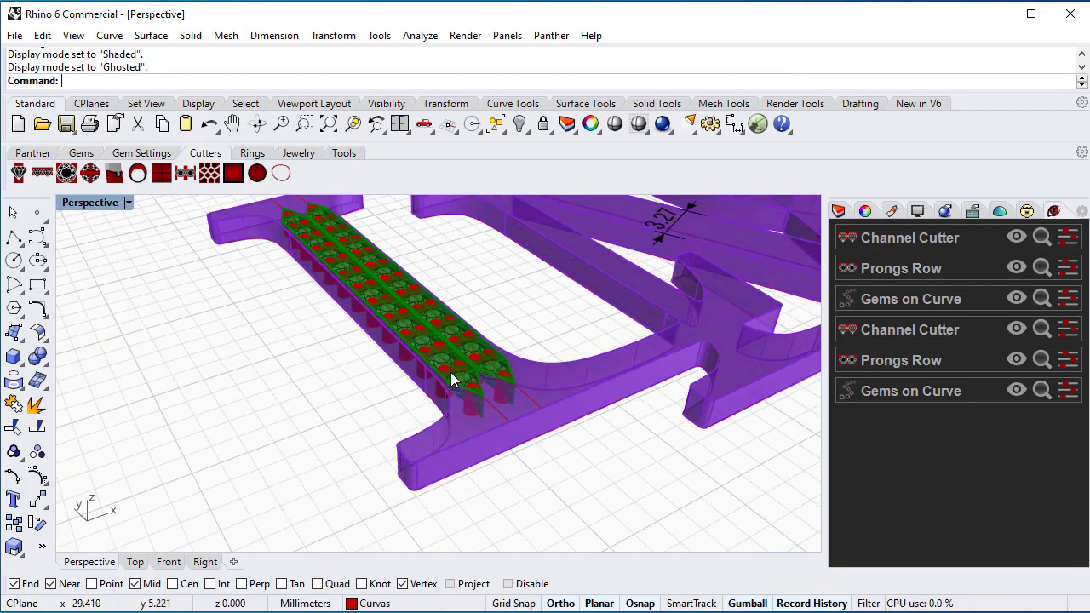
pyautogui.scroll(-2, 366, 371)
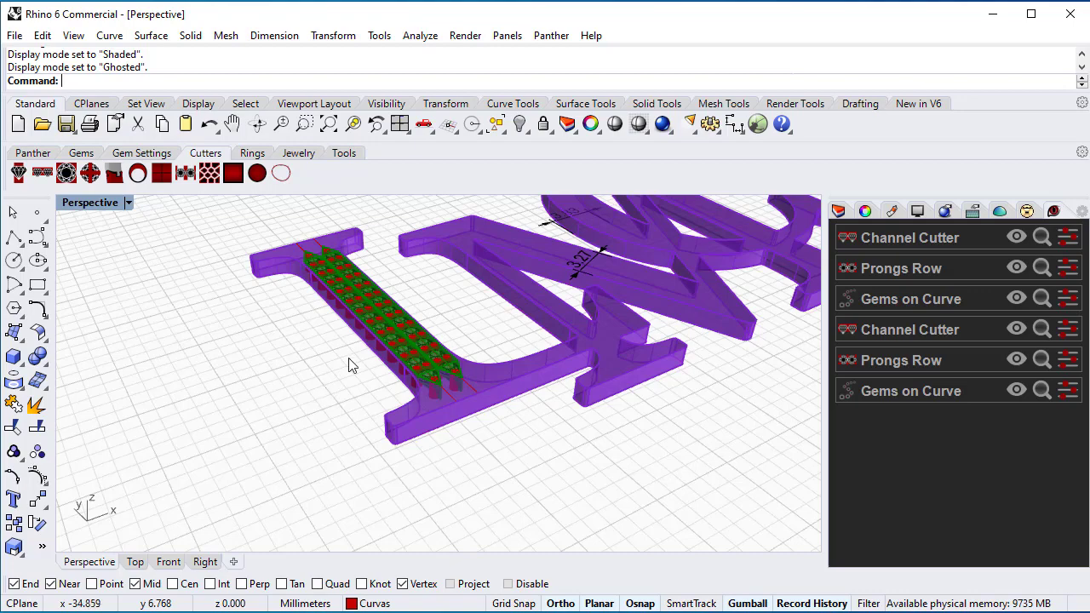
# Save the model under the name Pingente Monograma in the Aulas Gratuitas Youtube folder.
pyautogui.click(13, 37)
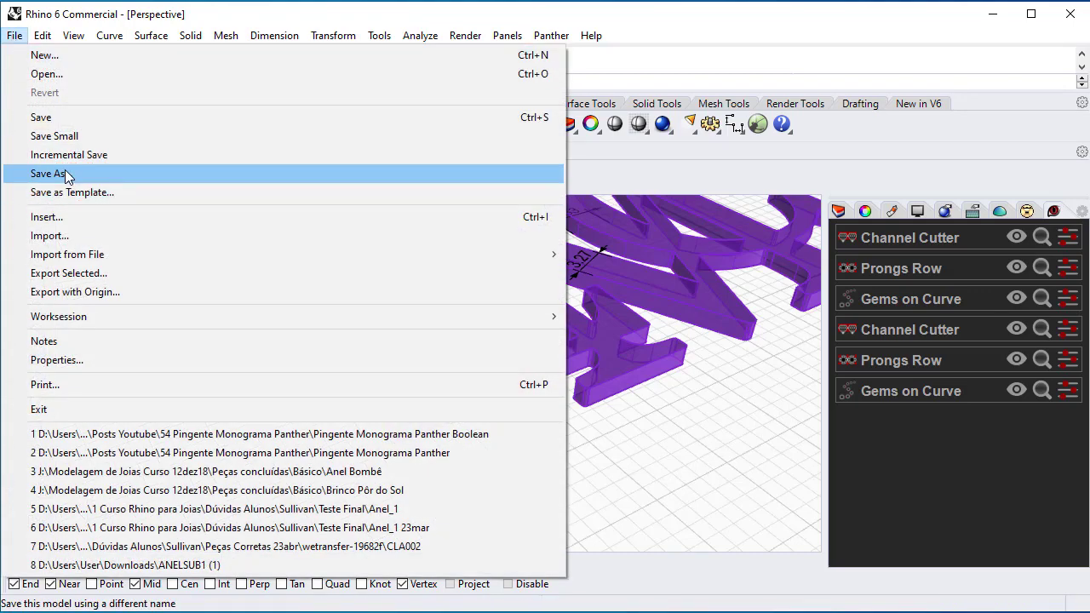
pyautogui.click(68, 173)
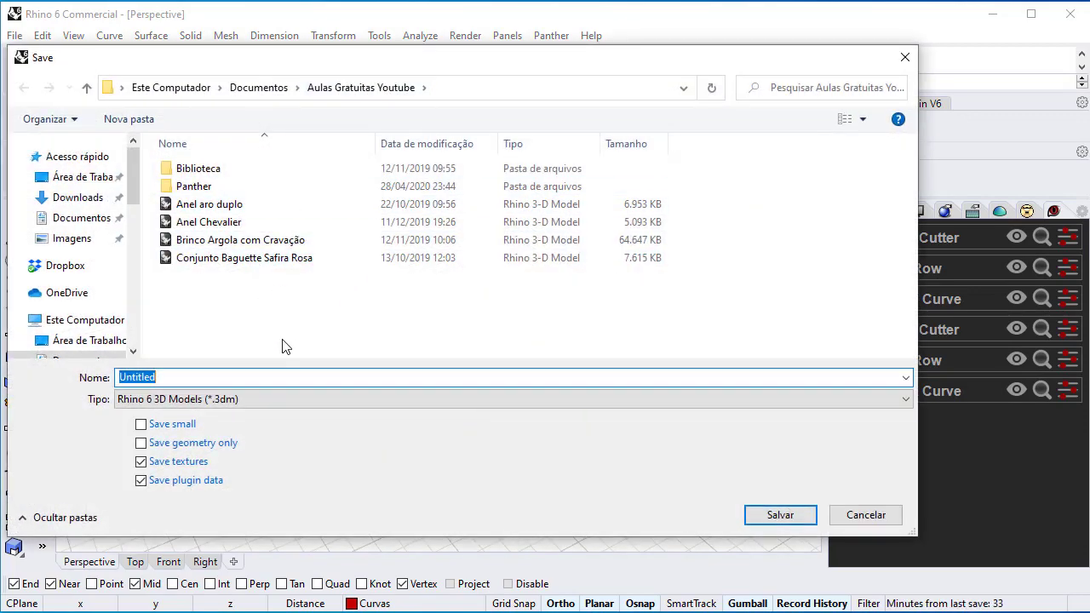
pyautogui.write('Pingente Mo')
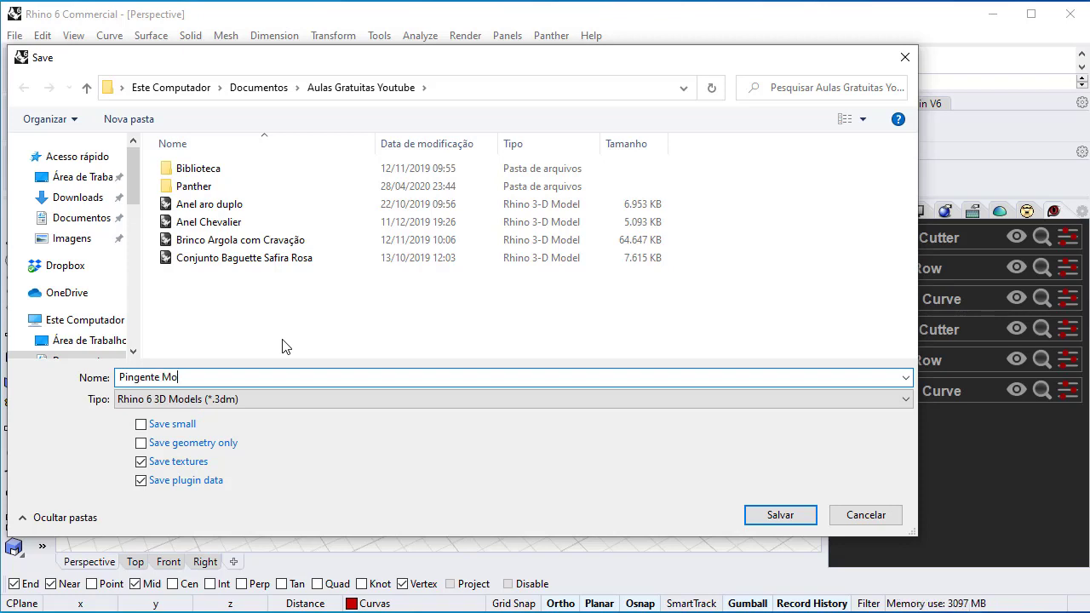
pyautogui.write('nograma')
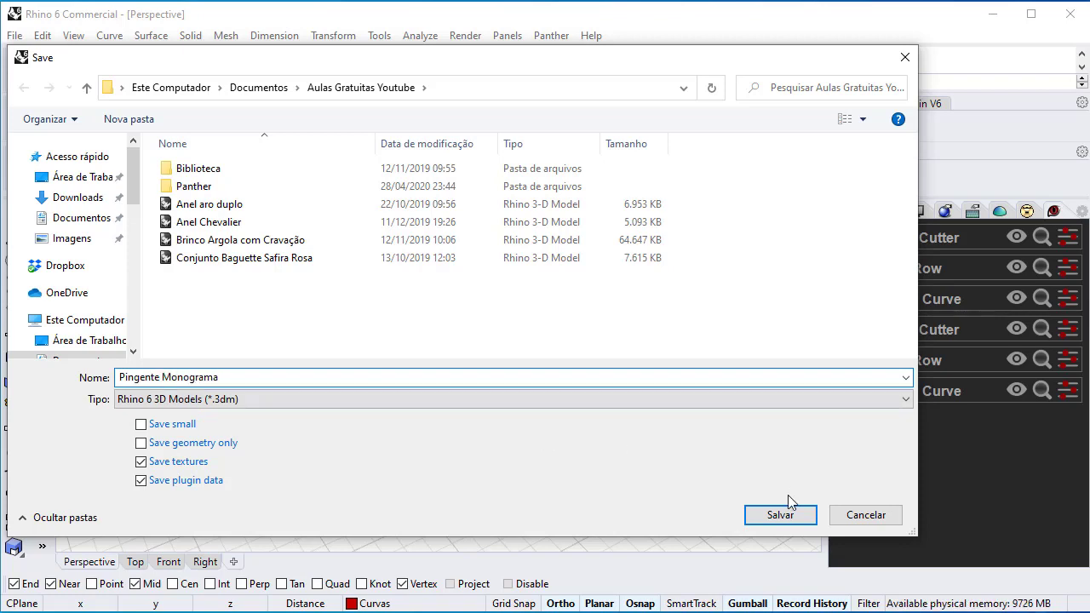
pyautogui.click(778, 514)
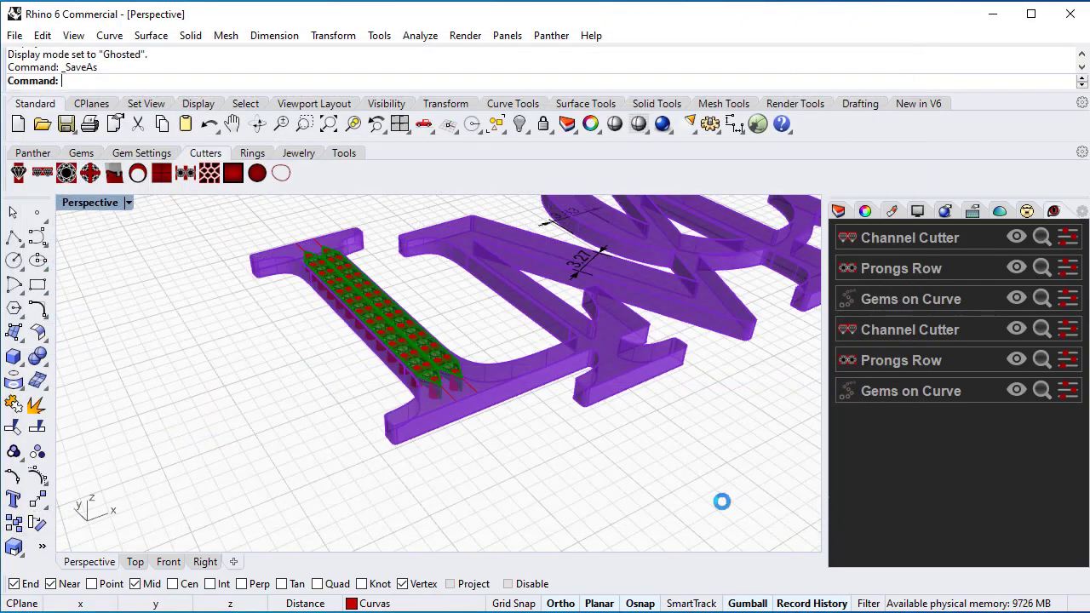
# Find the M's diagonal stroke width in Top view and divide 3.27 by 3 with the calculator.
pyautogui.click(135, 562)
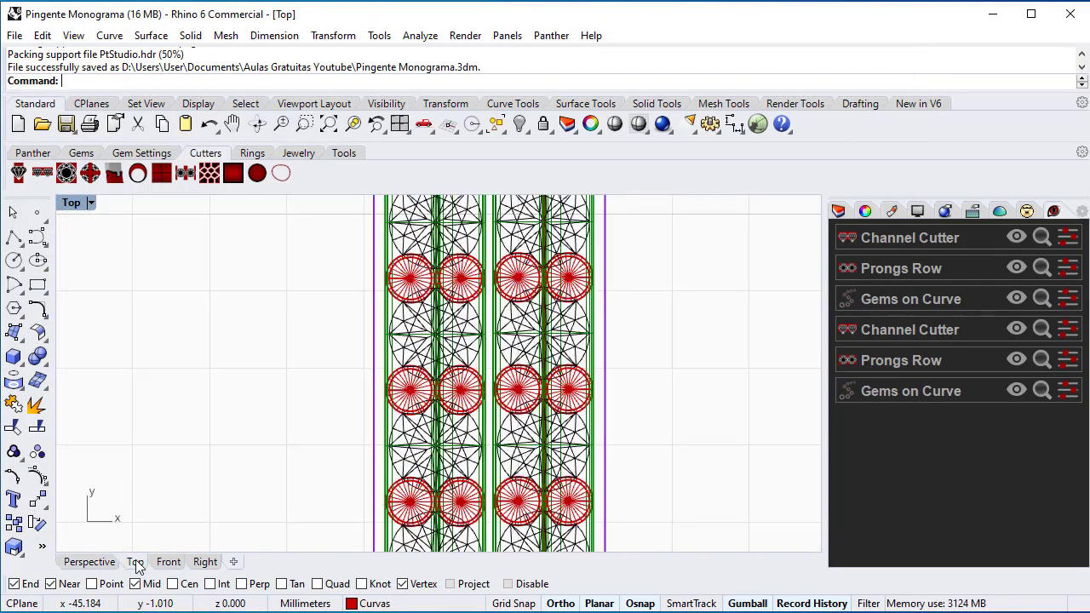
pyautogui.scroll(-5, 615, 385)
pyautogui.scroll(-4, 610, 390)
pyautogui.moveTo(608, 394); pyautogui.dragTo(358, 387, button='right')
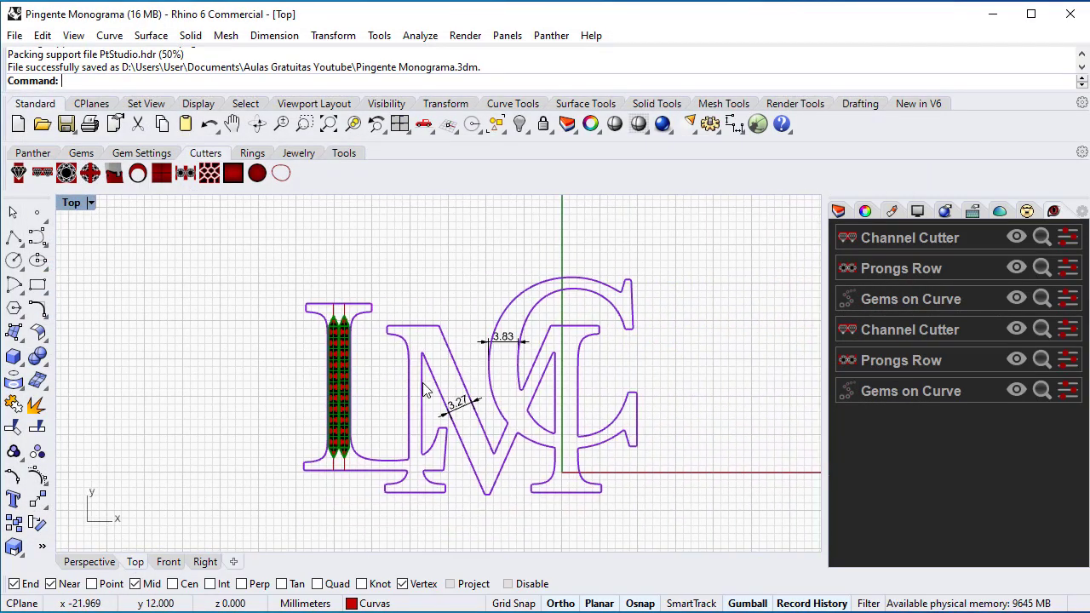
pyautogui.scroll(6, 452, 358)
pyautogui.moveTo(486, 352); pyautogui.dragTo(475, 317, button='right')
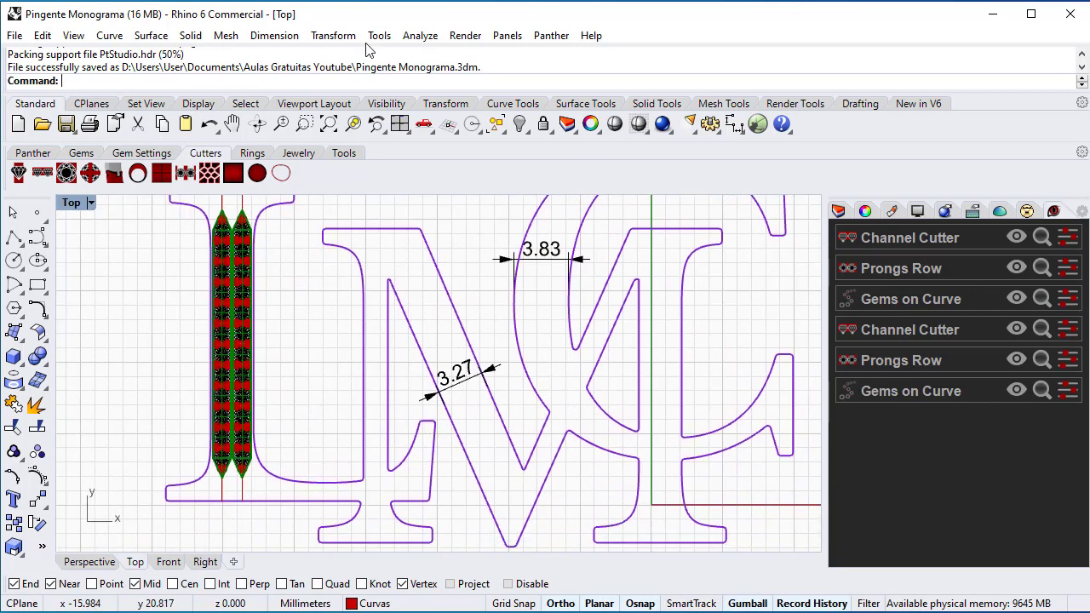
pyautogui.click(379, 35)
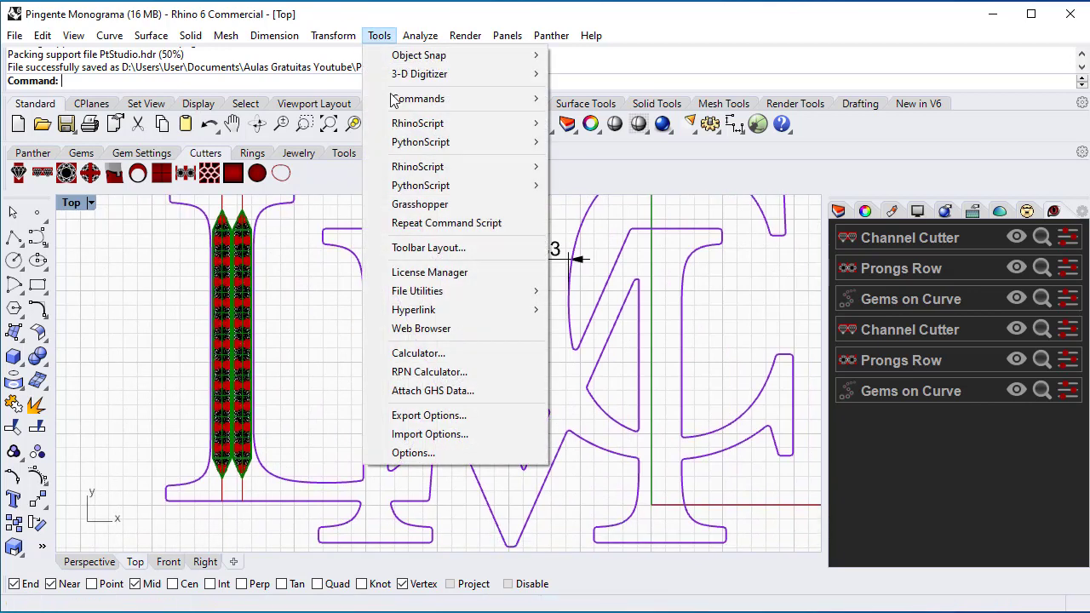
pyautogui.click(416, 353)
pyautogui.click(768, 426)
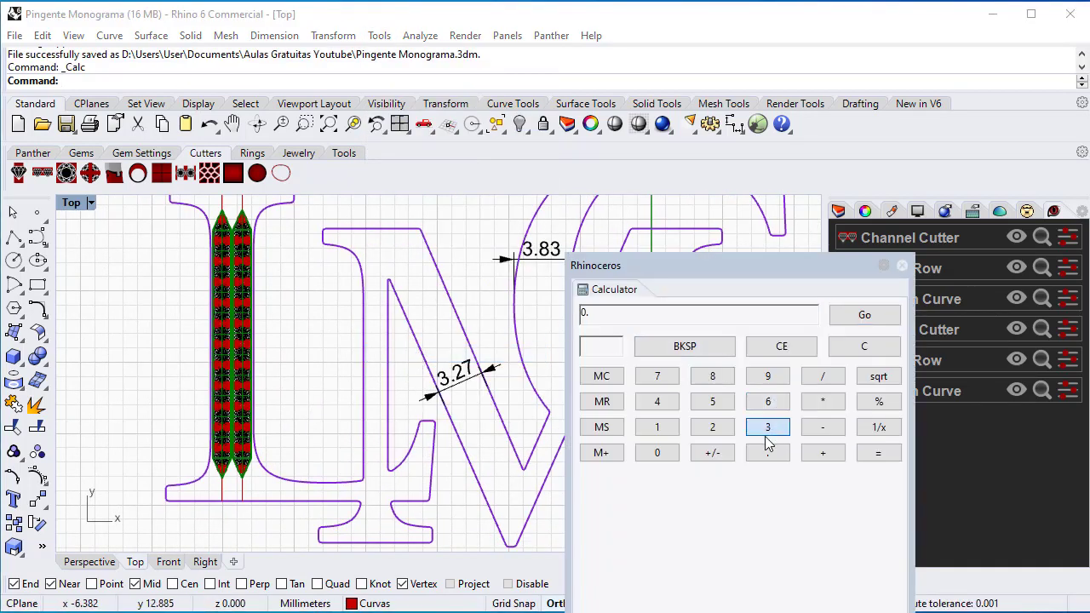
pyautogui.click(767, 452)
pyautogui.click(713, 426)
pyautogui.click(656, 375)
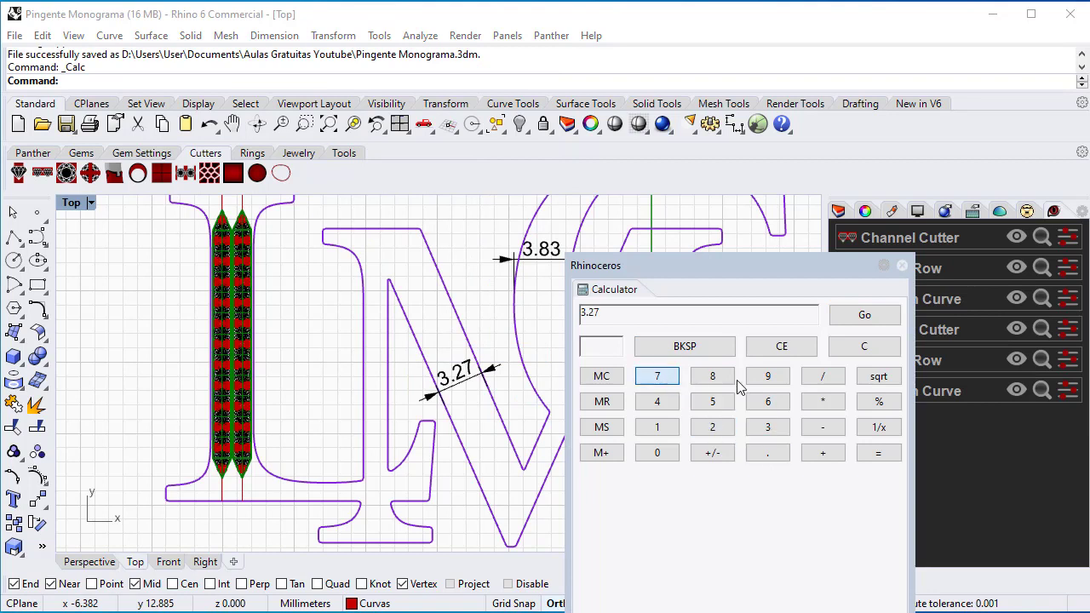
pyautogui.click(823, 376)
pyautogui.click(767, 426)
pyautogui.click(879, 452)
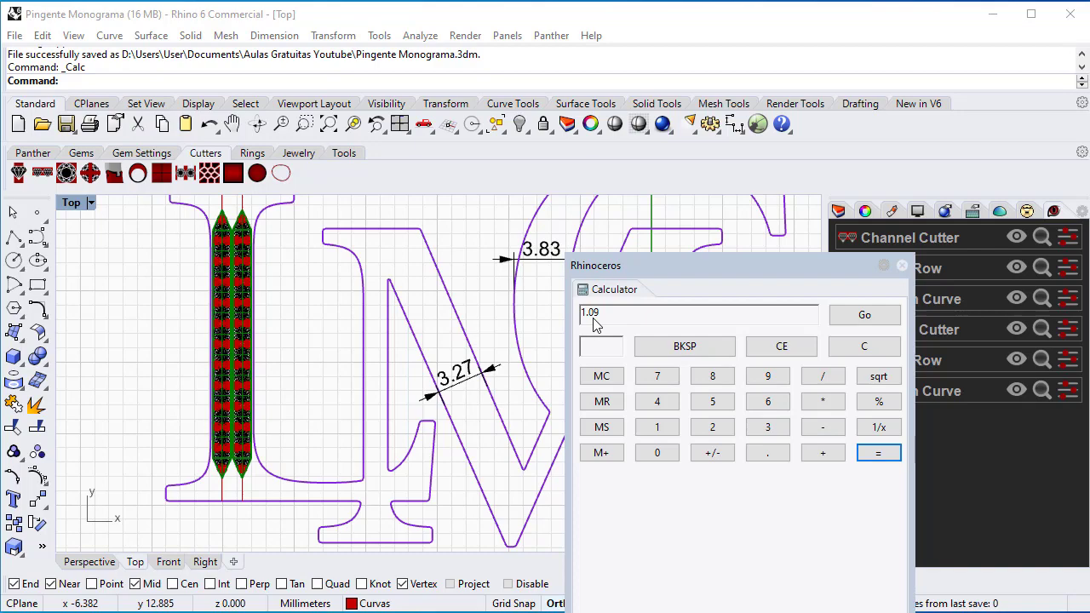
pyautogui.click(902, 265)
# Try deleting a curve on the M's outline, check the letter in Perspective view, and undo the deletion.
pyautogui.click(438, 258)
pyautogui.press('Delete')
pyautogui.click(89, 562)
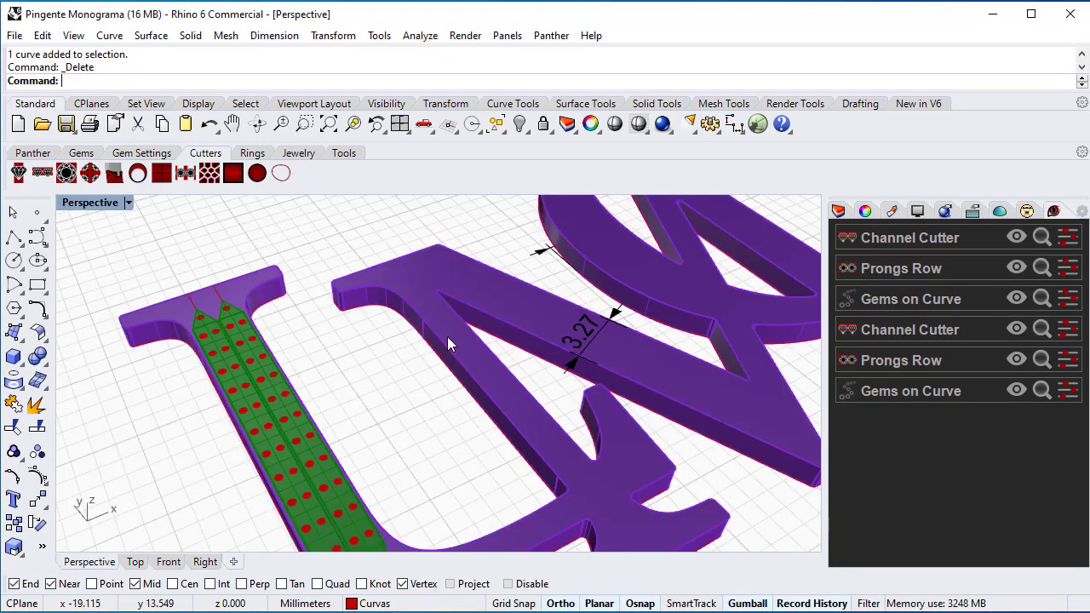
pyautogui.scroll(1, 448, 337)
pyautogui.scroll(5, 559, 344)
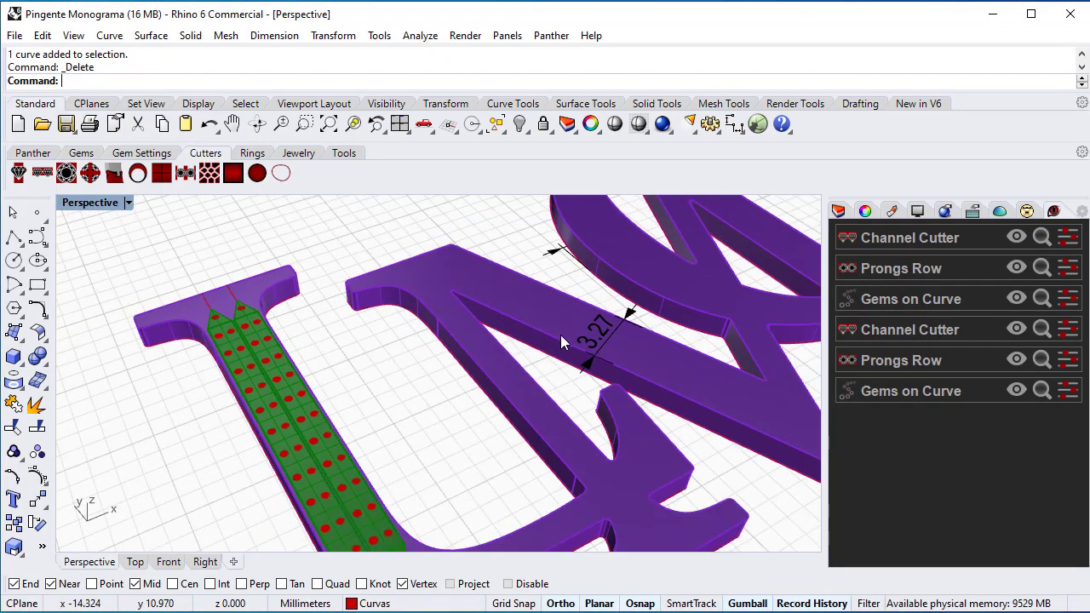
pyautogui.hotkey('ctrl', 'z')
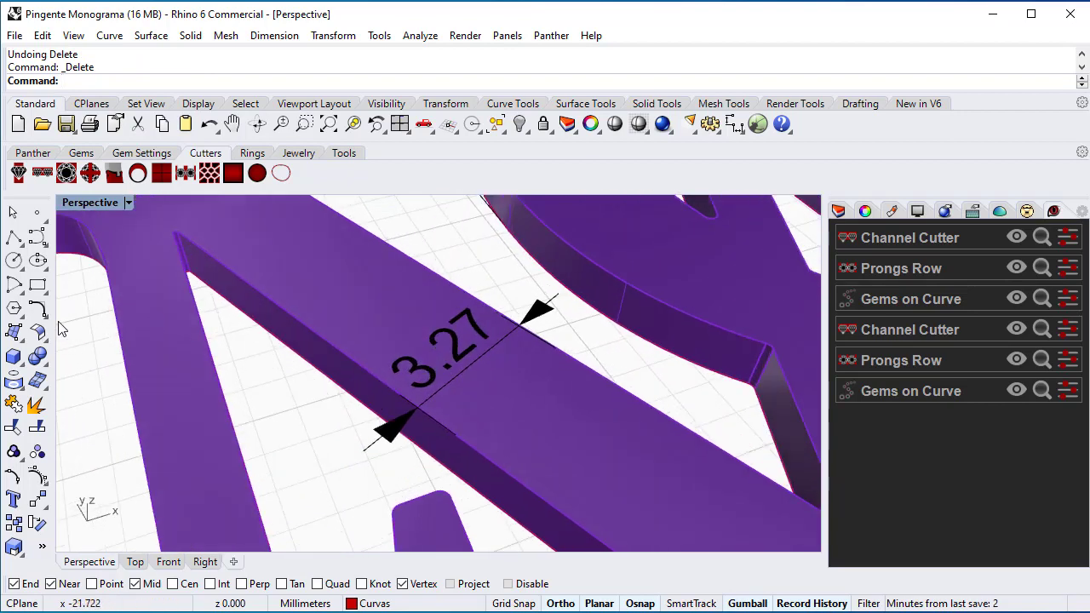
# Offset the M diagonal's lower top-face edge inward on the surface as two curves 1.09 mm apart, and hide the 3.27 dimension.
pyautogui.click(38, 310)
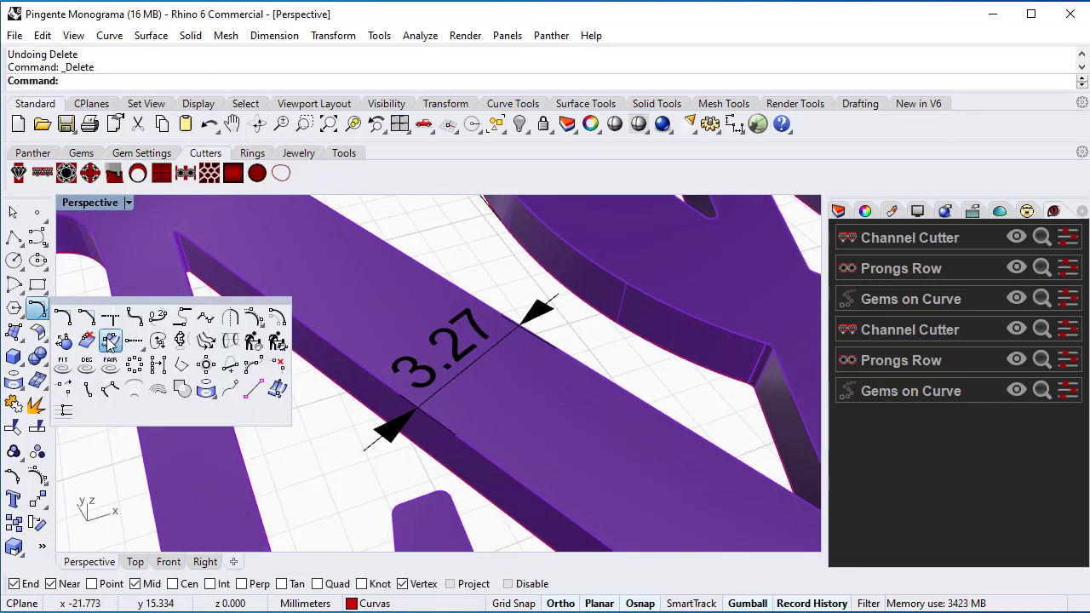
pyautogui.click(110, 341)
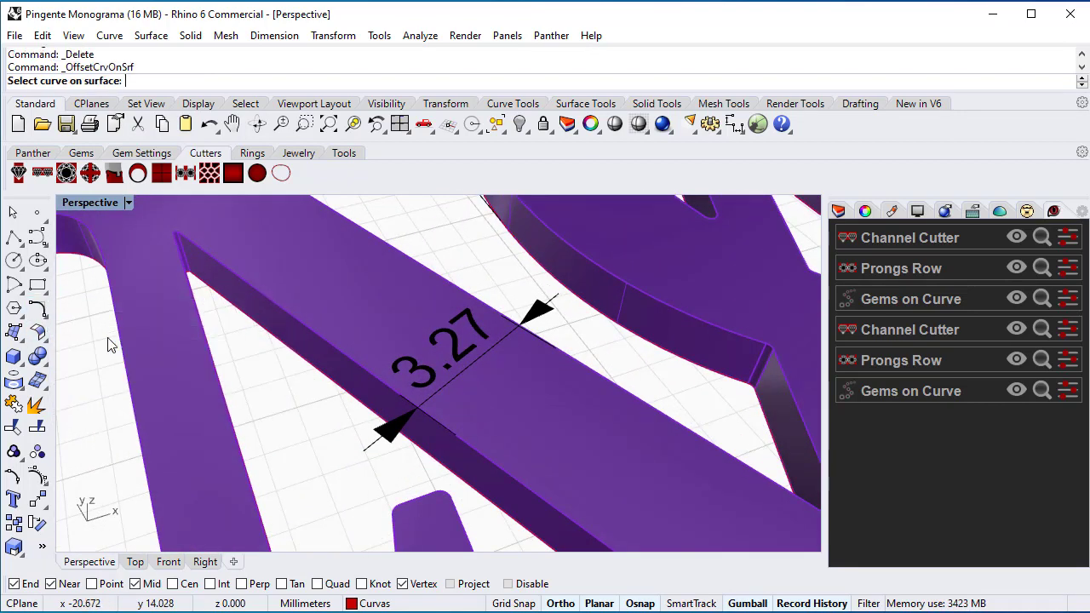
pyautogui.click(358, 364)
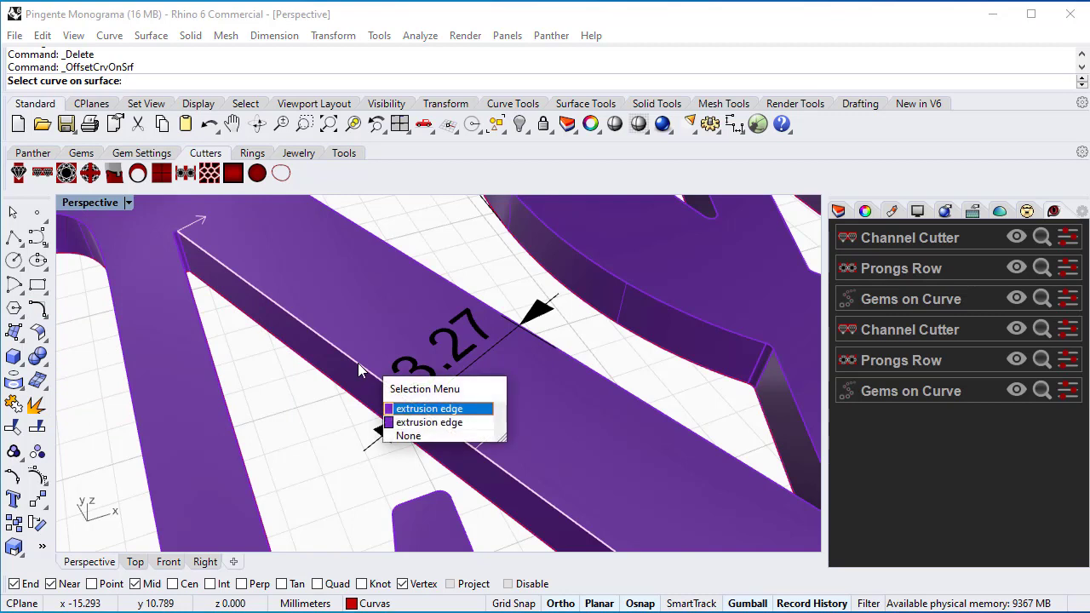
pyautogui.click(417, 410)
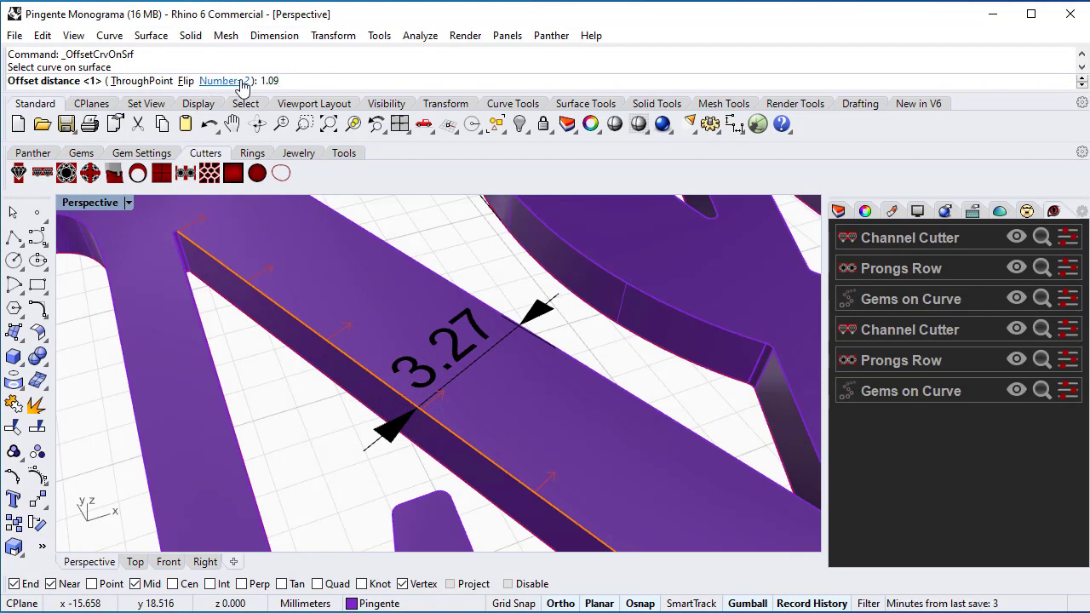
pyautogui.press('Return')
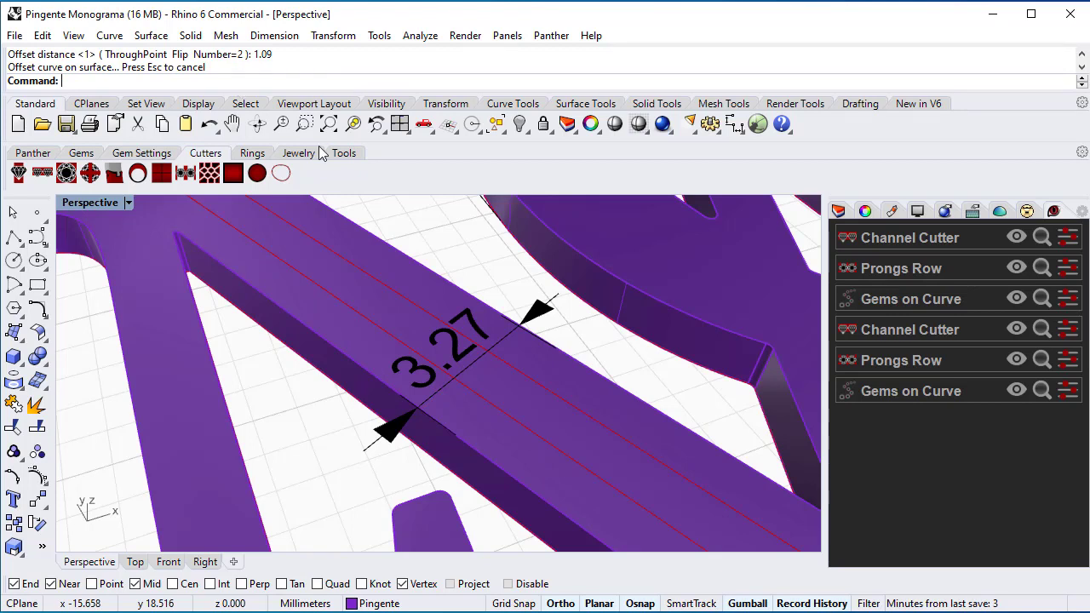
pyautogui.click(520, 328)
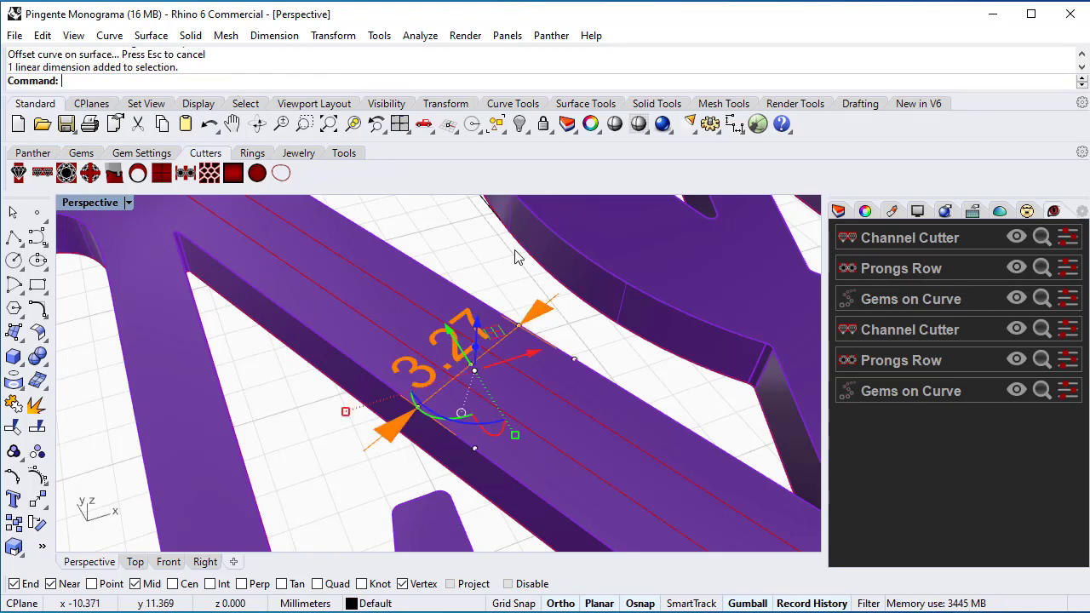
pyautogui.click(520, 125)
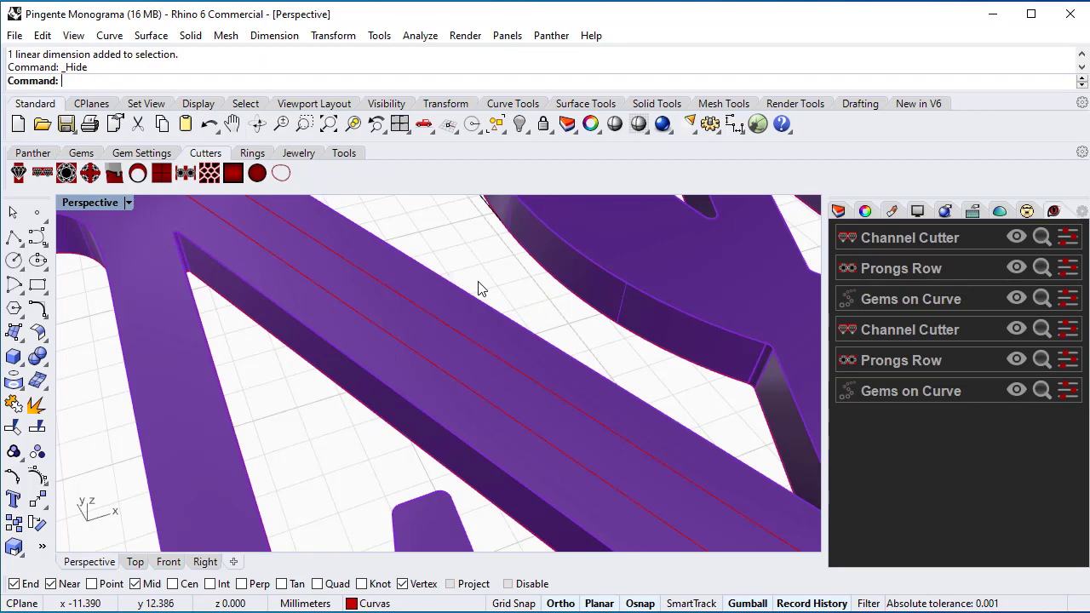
# In Top view with Ortho off, align the gumball of the M diagonal's left offset curve to the line and move it -0.2 mm perpendicularly.
pyautogui.scroll(-6, 473, 298)
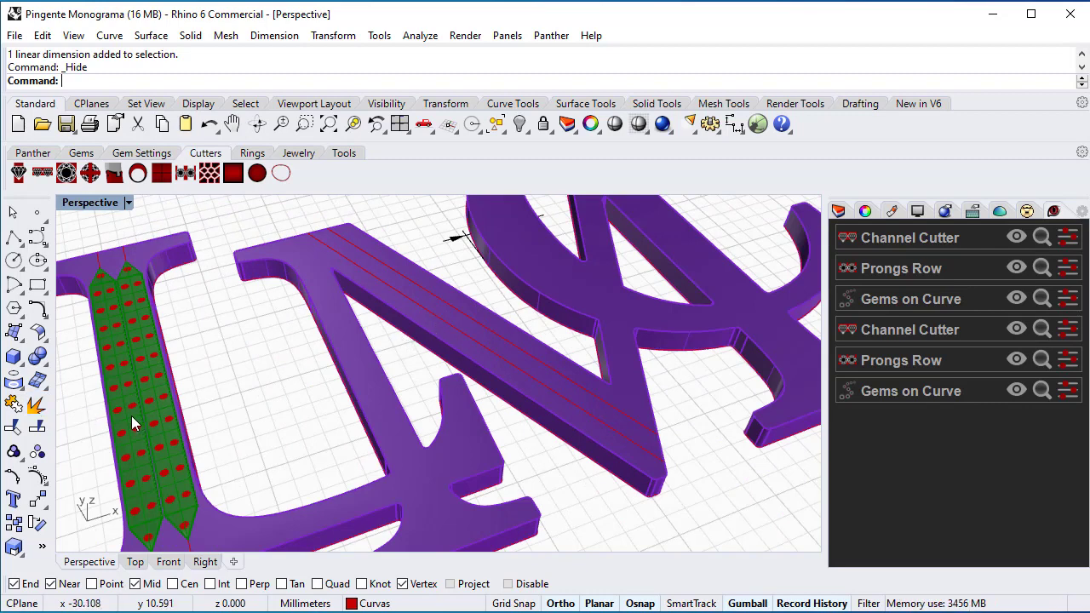
pyautogui.click(136, 562)
pyautogui.scroll(3, 455, 338)
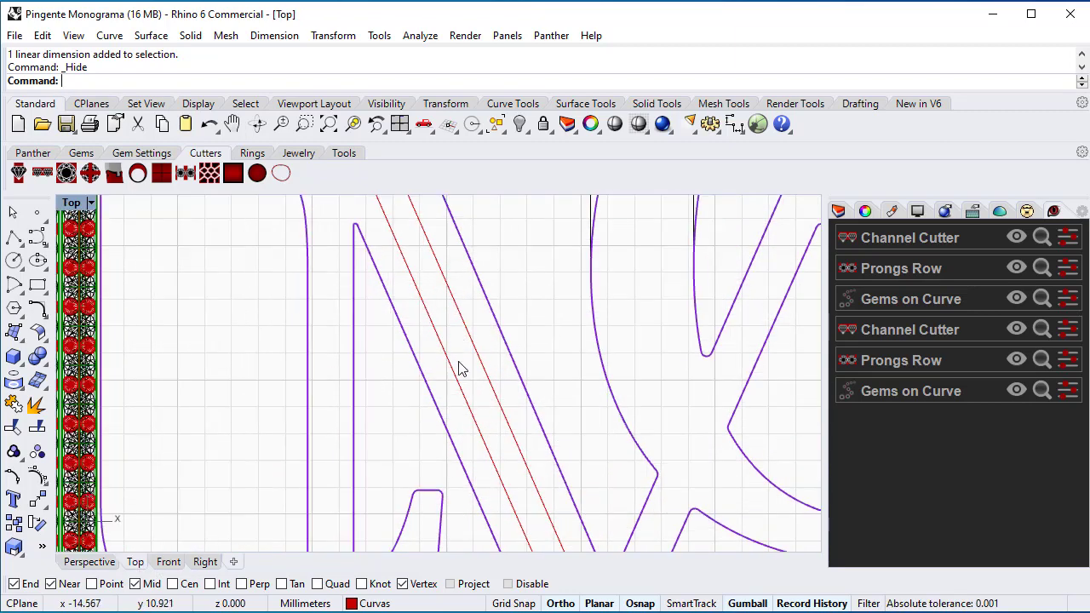
pyautogui.click(460, 390)
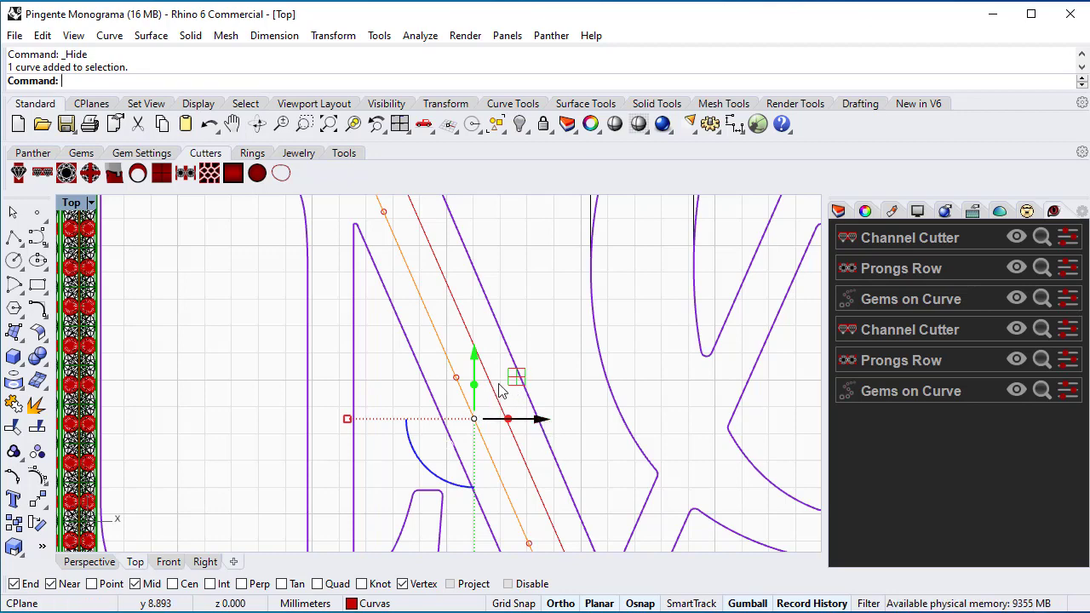
pyautogui.scroll(-5, 475, 332)
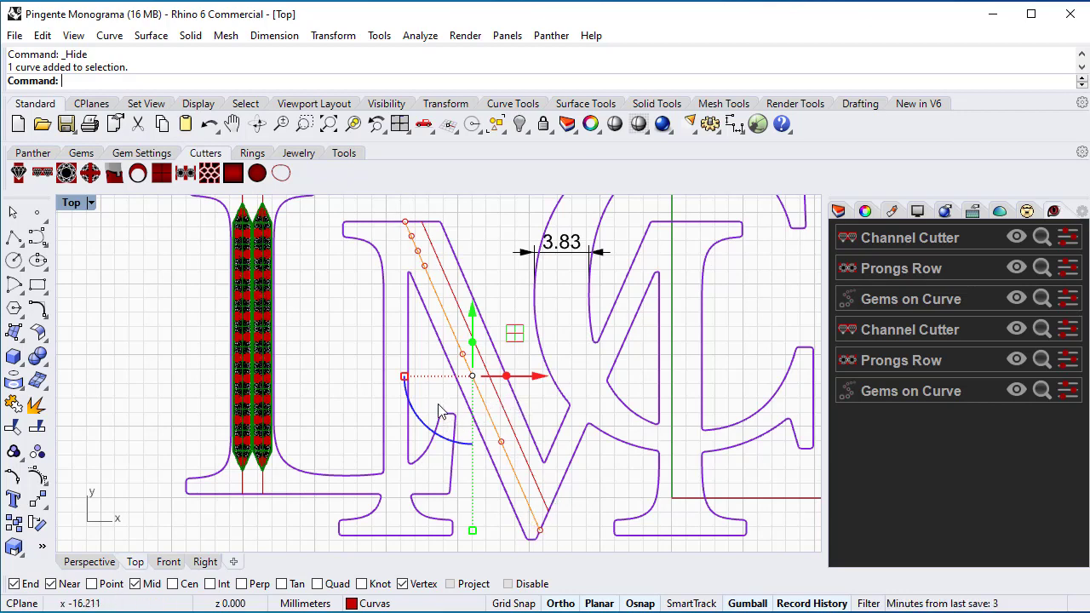
pyautogui.scroll(1, 440, 412)
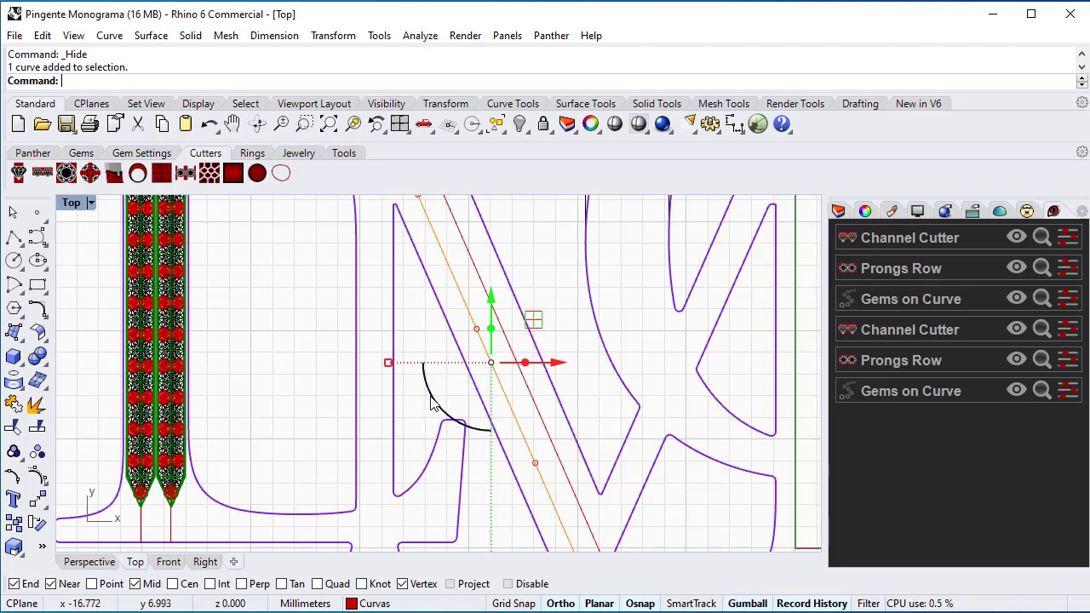
pyautogui.click(562, 604)
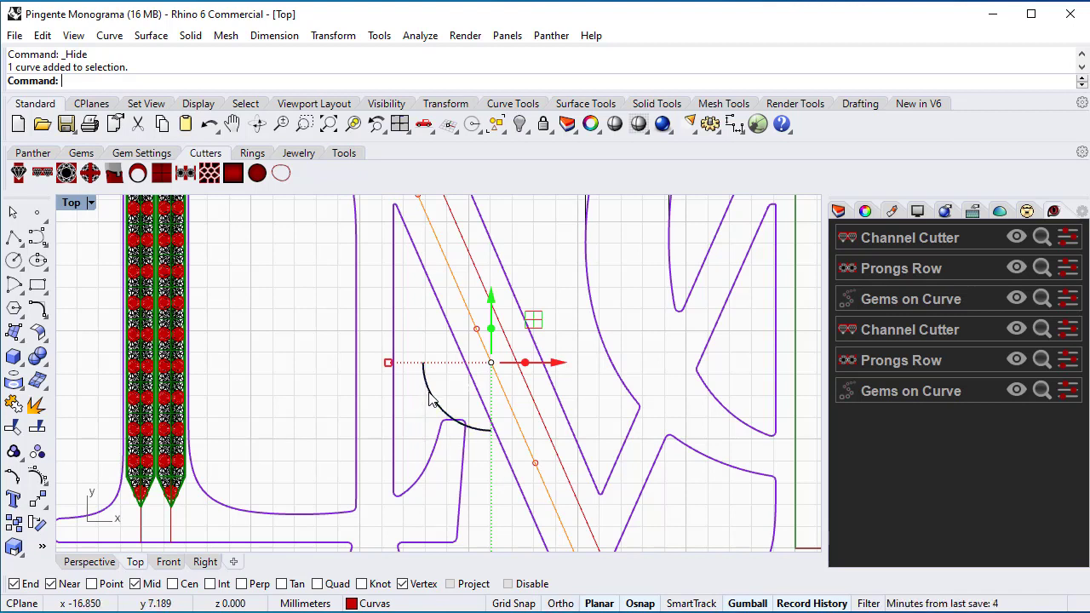
pyautogui.moveTo(430, 400); pyautogui.dragTo(409, 455)
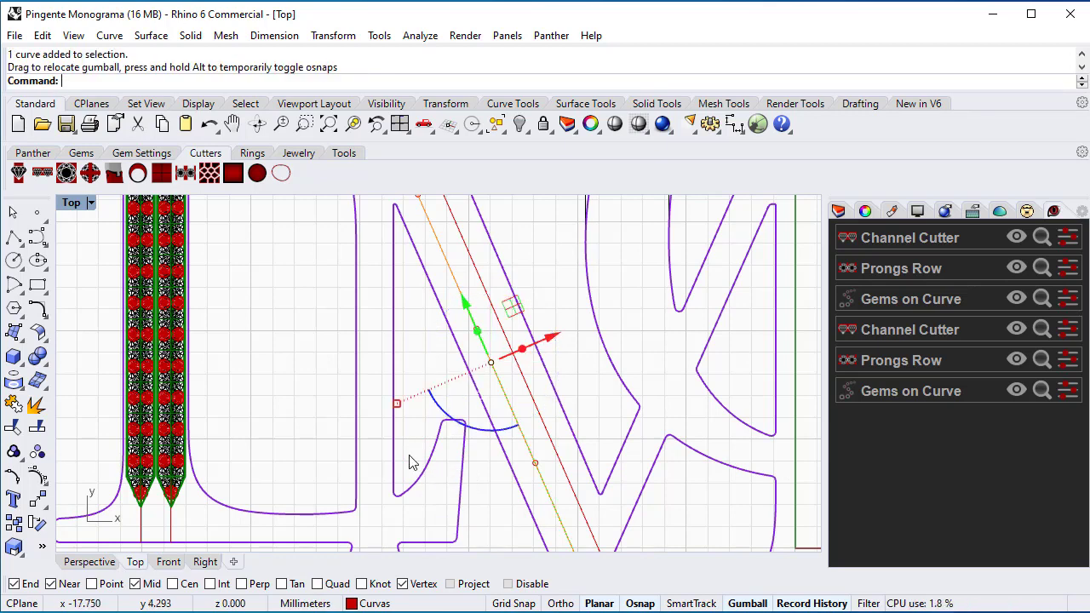
pyautogui.click(554, 338)
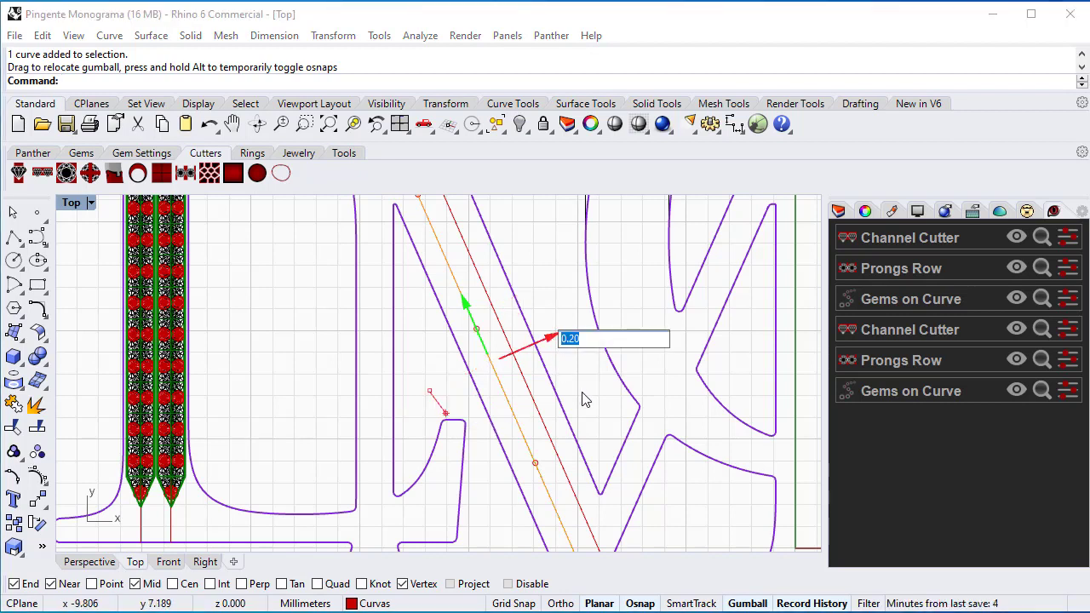
pyautogui.write('-0.2')
pyautogui.press('Return')
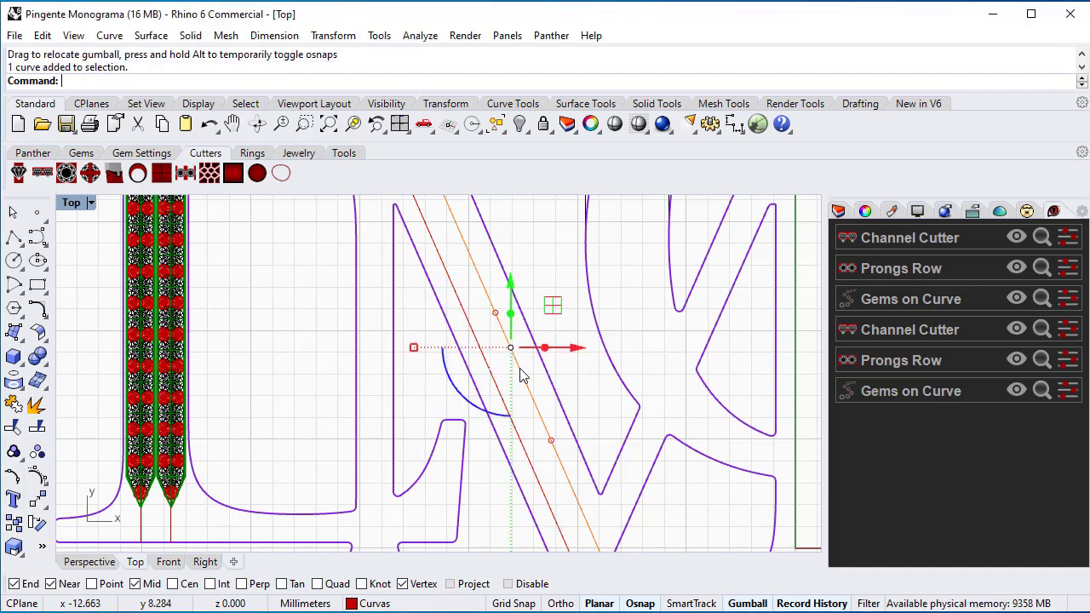
# Align the gumball of the M diagonal's right offset curve to the line with object snaps disabled, and move it 0.20 mm perpendicularly outward.
pyautogui.moveTo(459, 393); pyautogui.dragTo(401, 434)
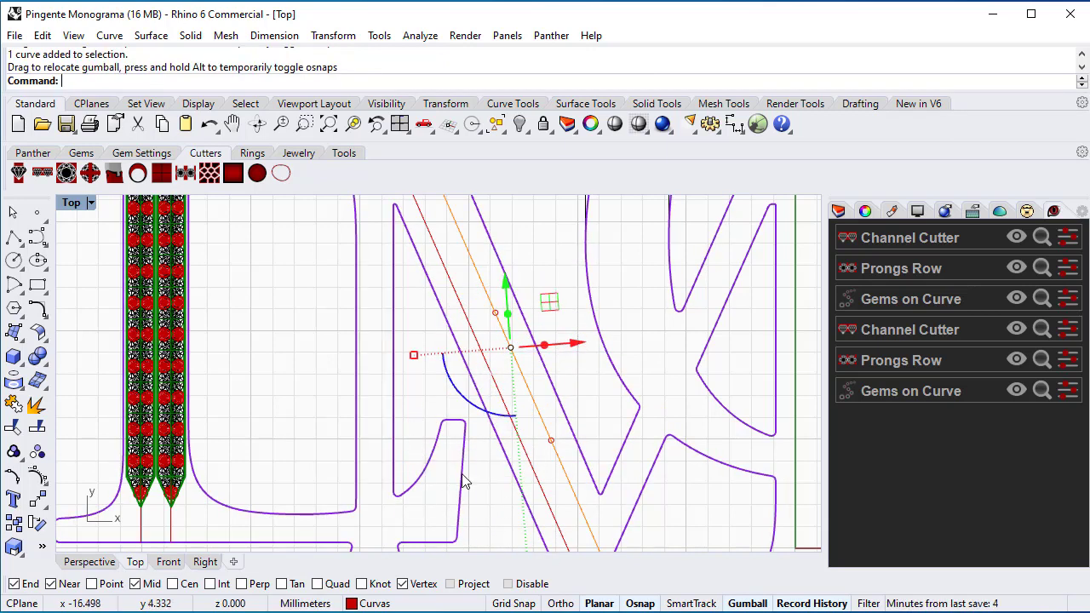
pyautogui.click(508, 584)
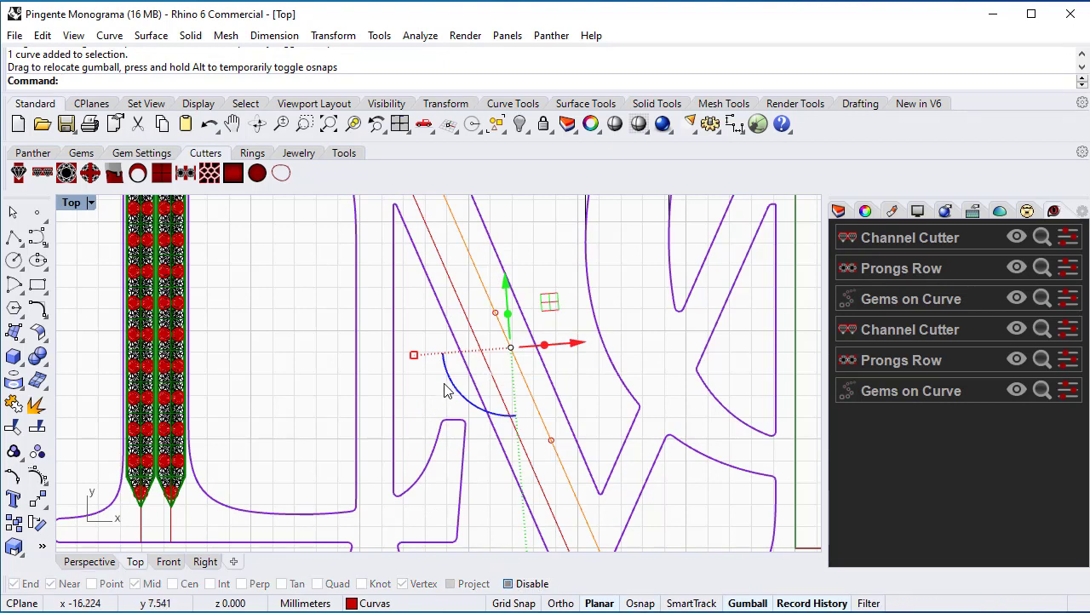
pyautogui.moveTo(452, 387); pyautogui.dragTo(452, 423)
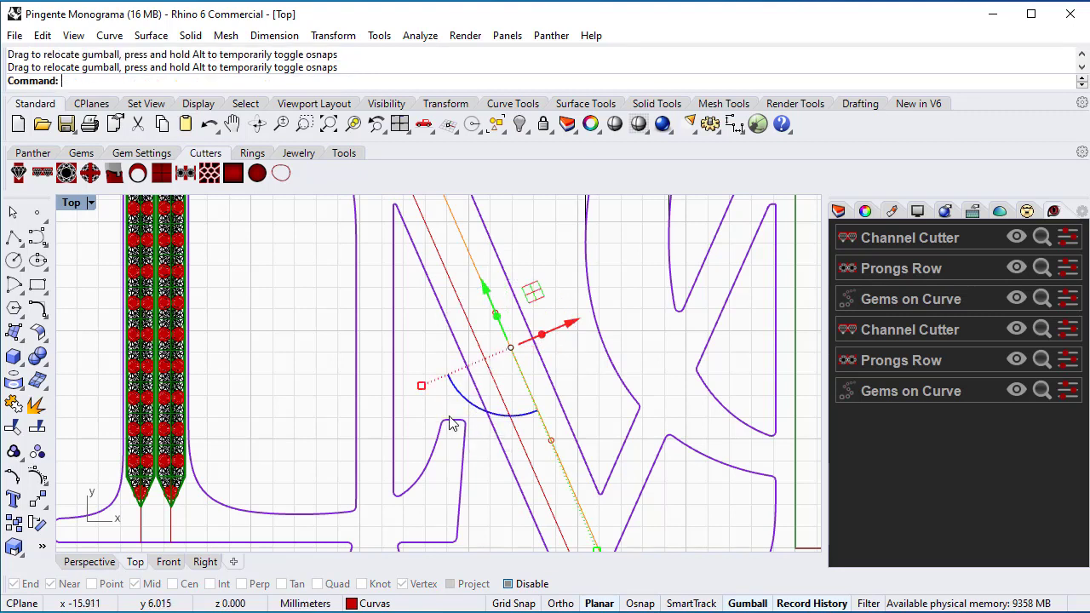
pyautogui.click(507, 583)
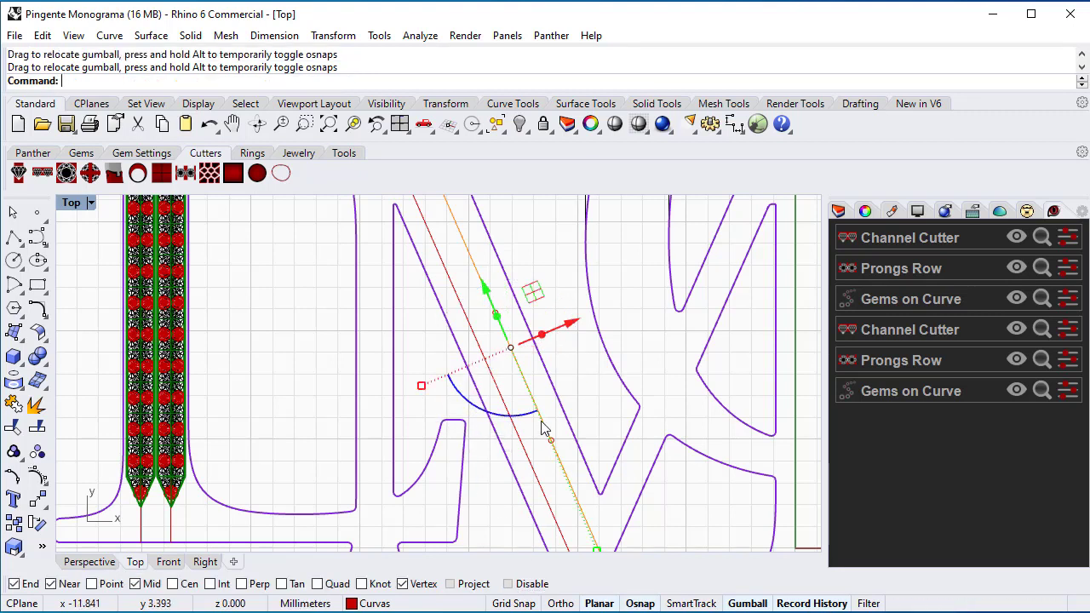
pyautogui.click(570, 326)
pyautogui.write('0')
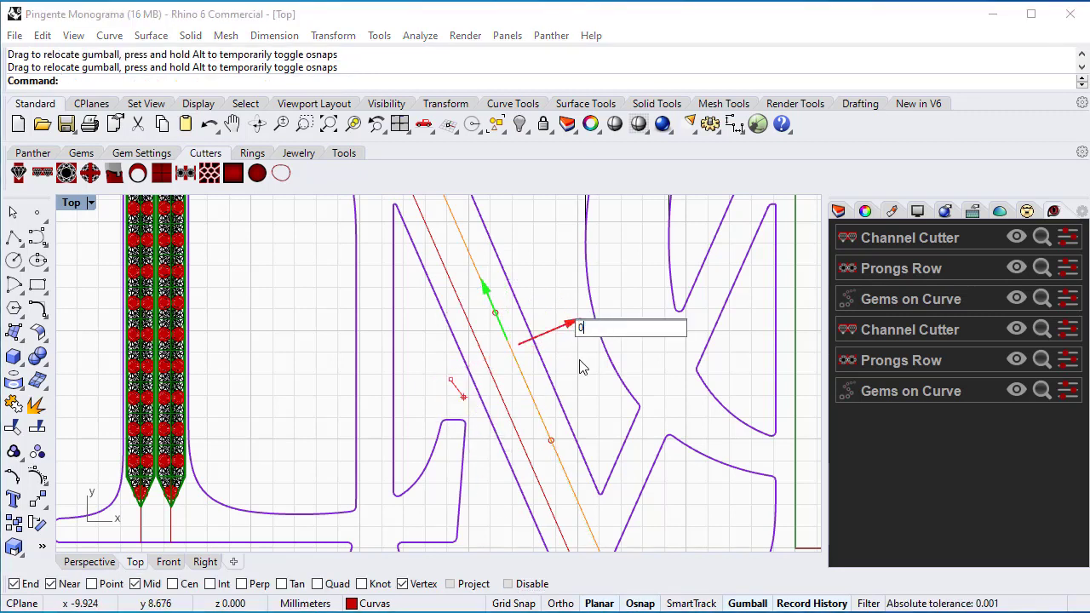
pyautogui.write('.20')
pyautogui.press('Return')
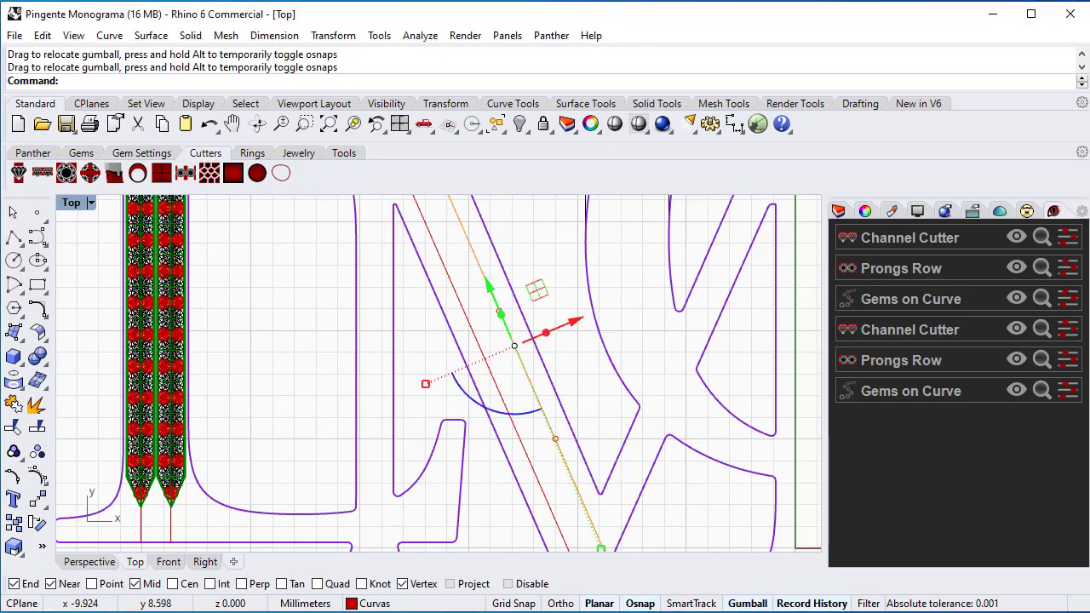
pyautogui.click(584, 370)
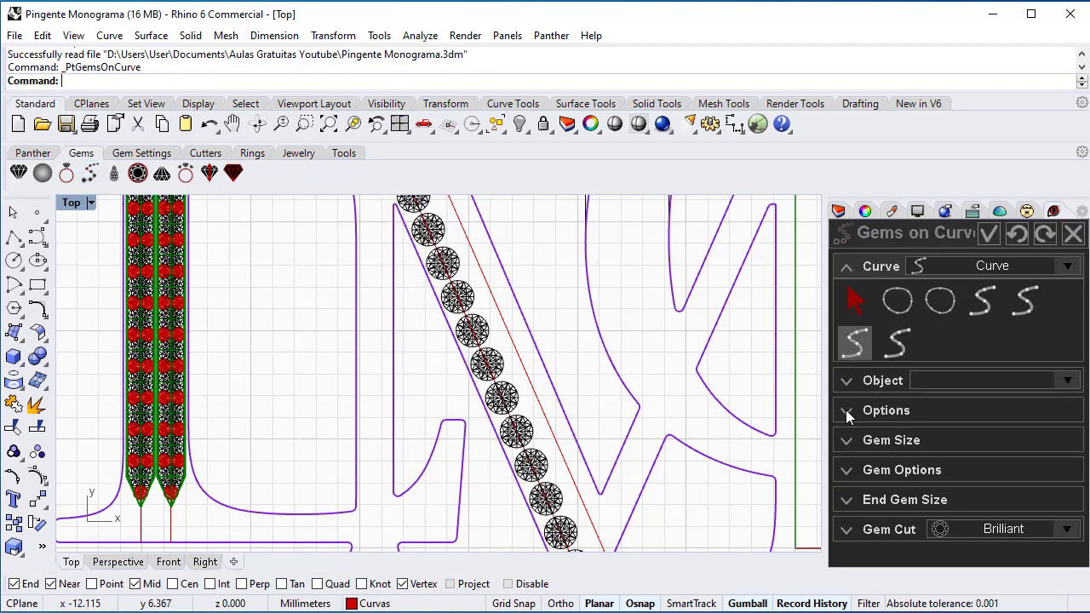
# Place gems on the M's left offset curve with start point 0.713 and end point 0.962, and add a prongs row to them.
pyautogui.scroll(-4, 581, 364)
pyautogui.moveTo(871, 343); pyautogui.dragTo(971, 355)
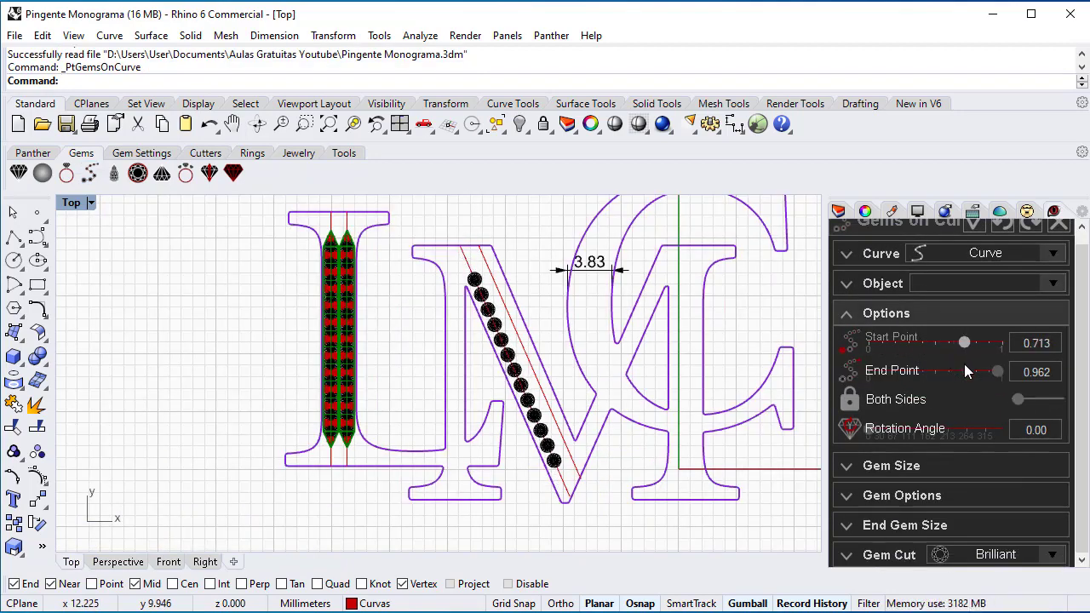
pyautogui.click(998, 494)
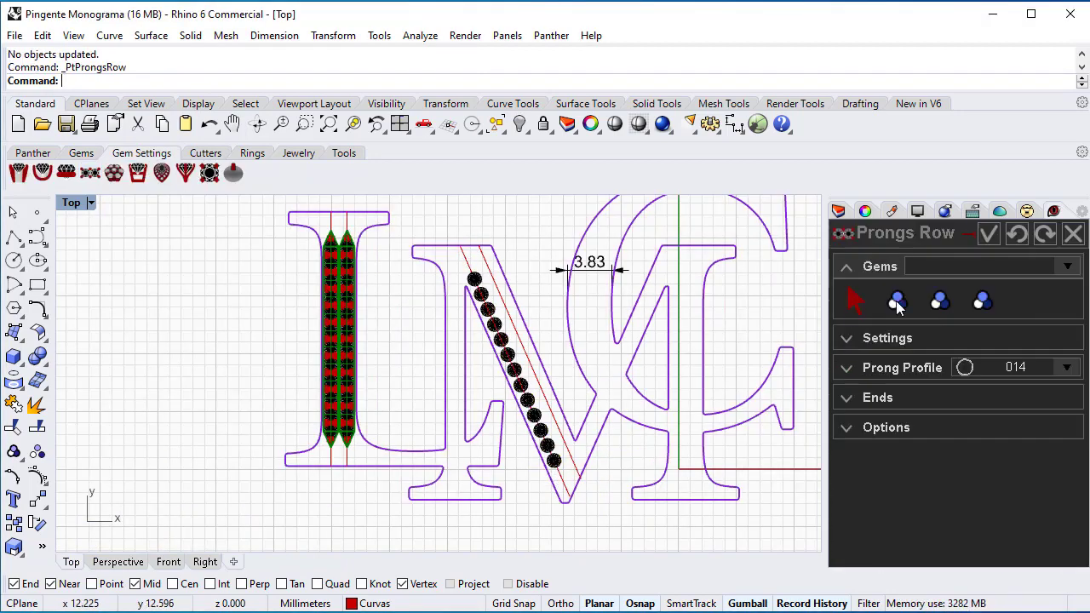
pyautogui.click(1041, 336)
pyautogui.click(974, 234)
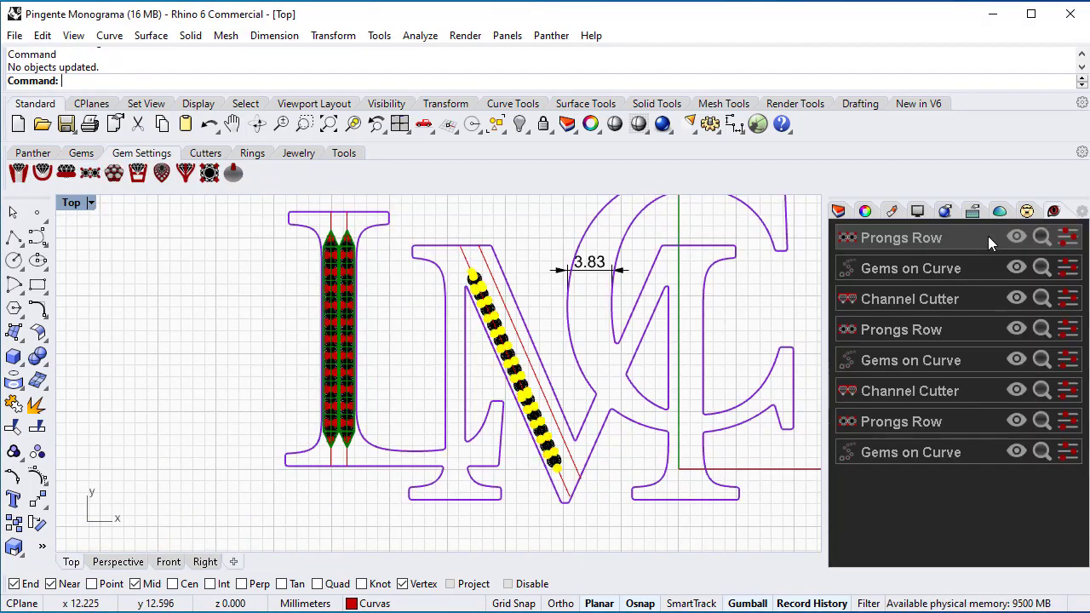
# Check the M's gem row in Perspective view and reopen its Gems on Curve settings to choose the object the gems follow.
pyautogui.scroll(5, 523, 372)
pyautogui.click(117, 561)
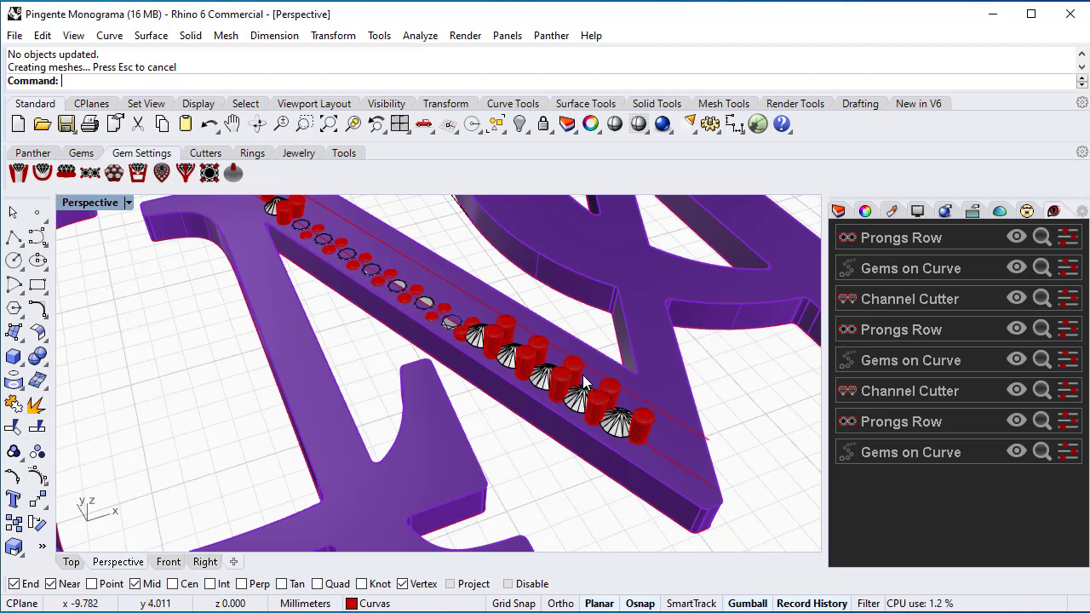
pyautogui.click(899, 269)
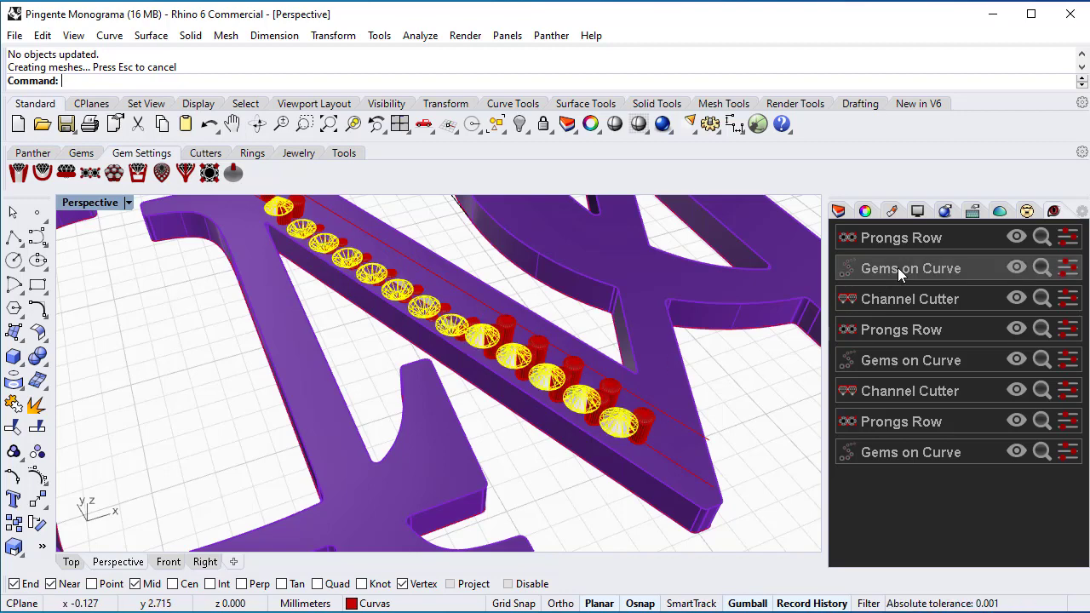
pyautogui.doubleClick(898, 267)
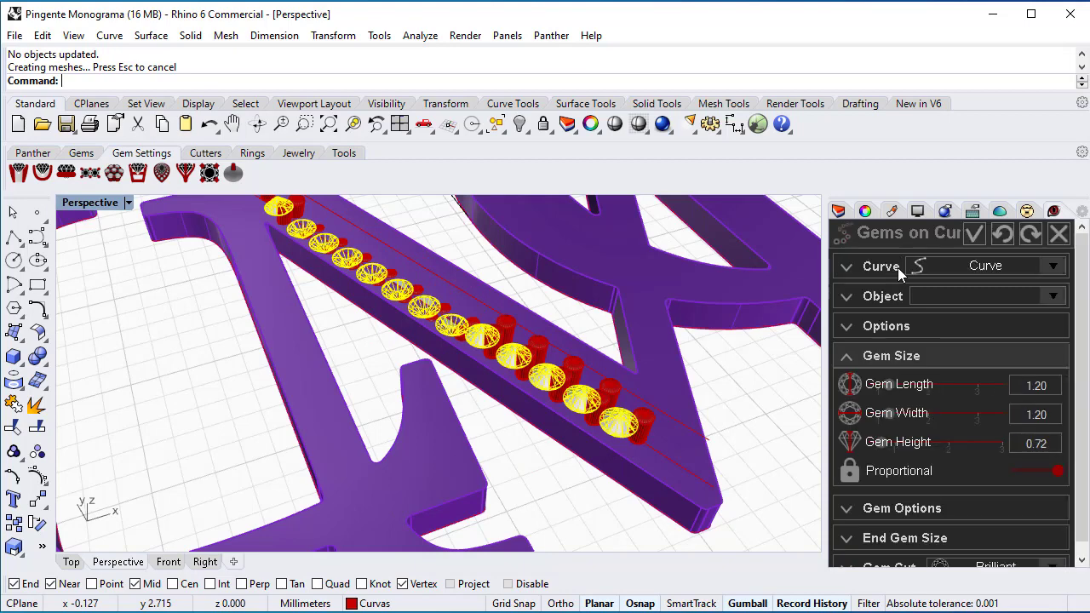
pyautogui.click(847, 298)
pyautogui.click(853, 375)
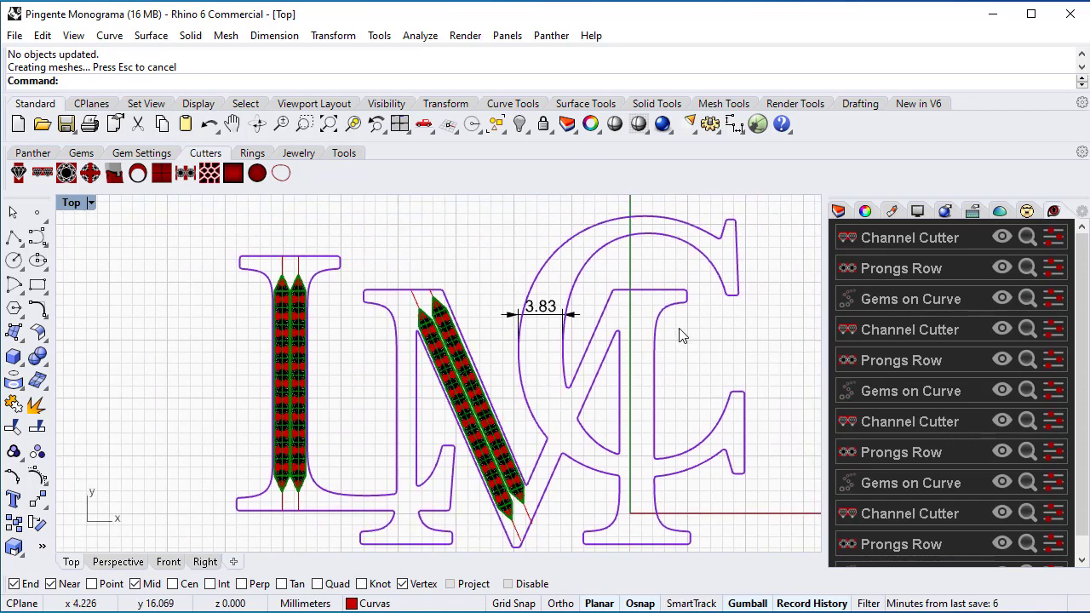
# Open the calculator and enter the C's dimensioned stroke width of 3.83.
pyautogui.scroll(2, 511, 364)
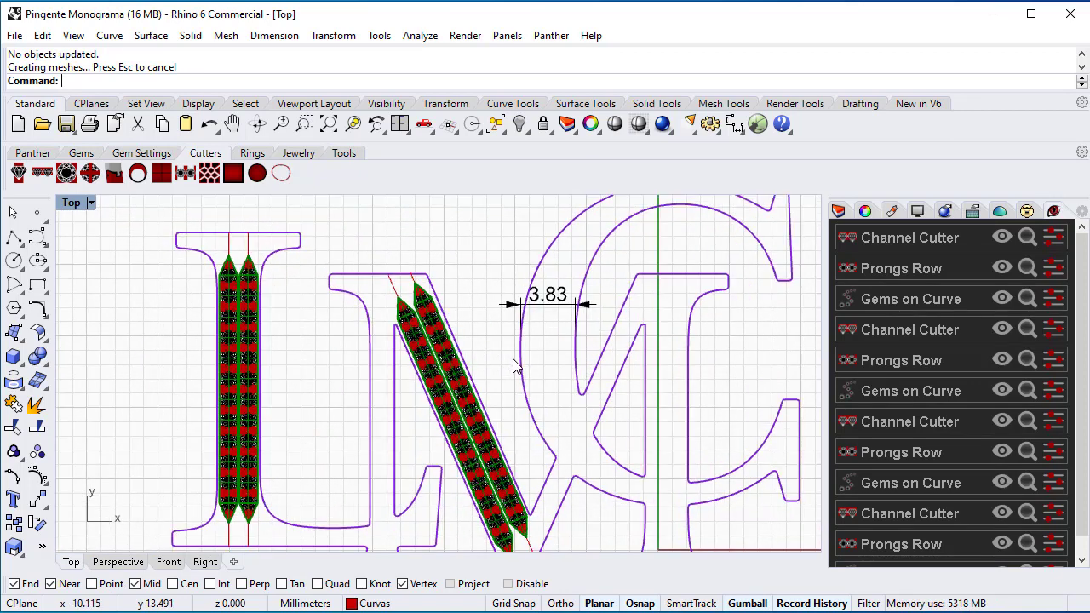
pyautogui.moveTo(514, 366); pyautogui.dragTo(481, 375, button='right')
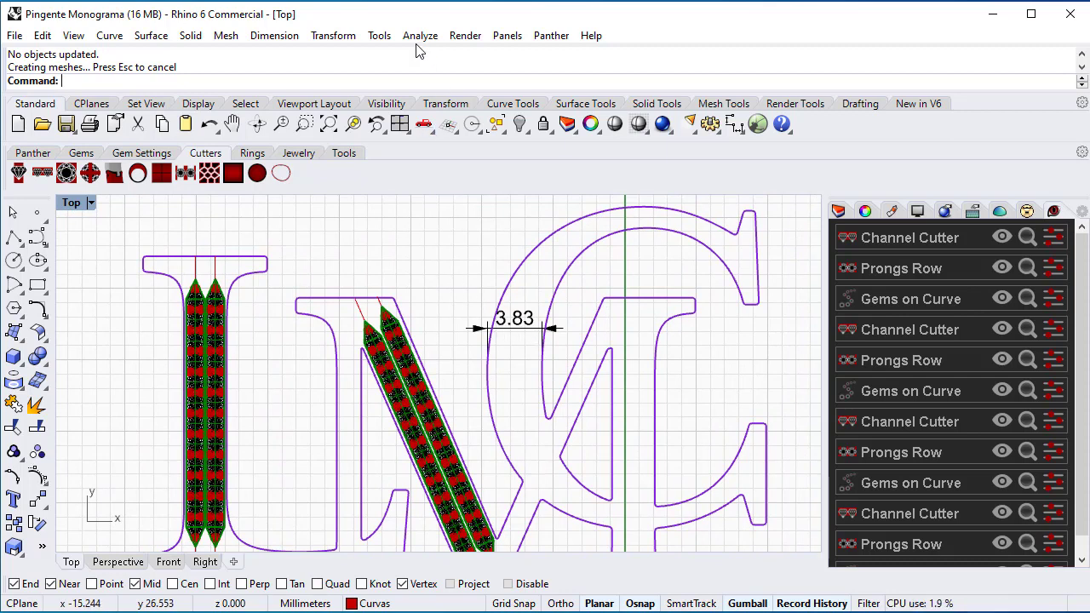
pyautogui.click(380, 35)
pyautogui.click(430, 353)
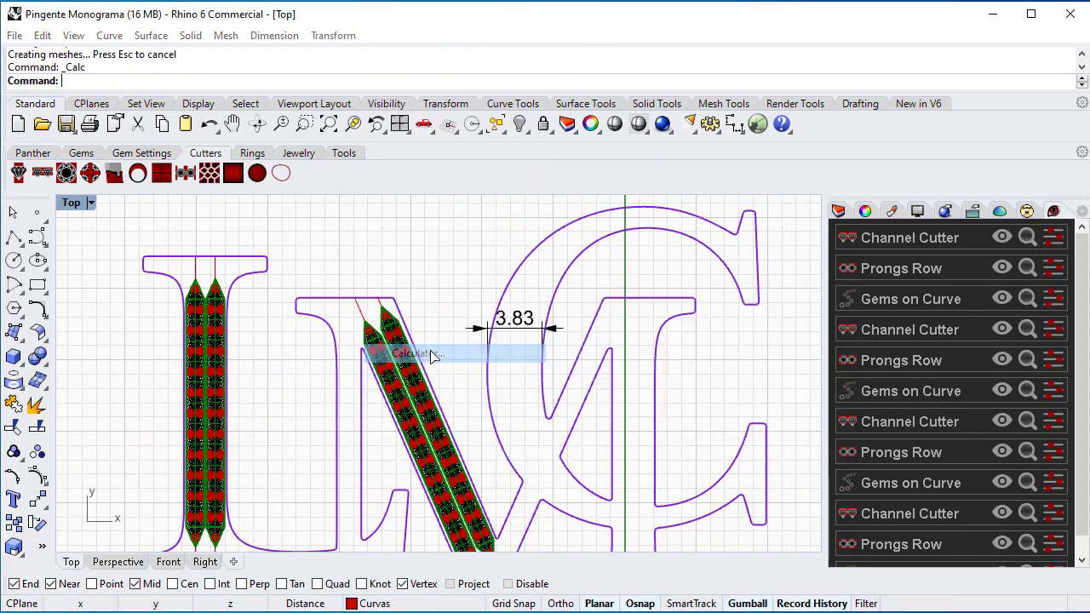
pyautogui.click(767, 427)
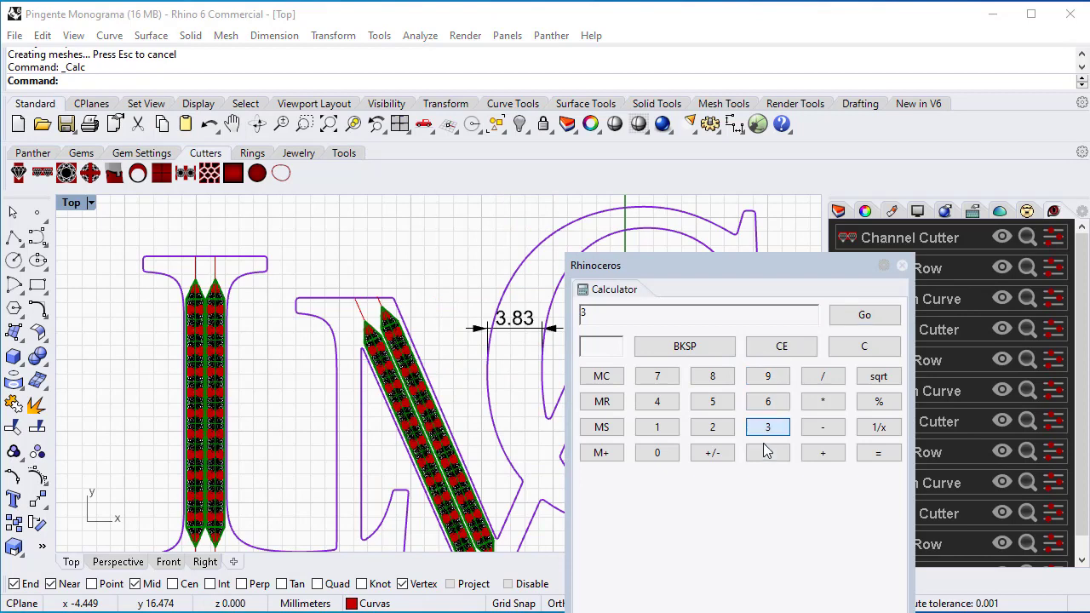
pyautogui.click(767, 452)
pyautogui.click(713, 376)
pyautogui.click(767, 426)
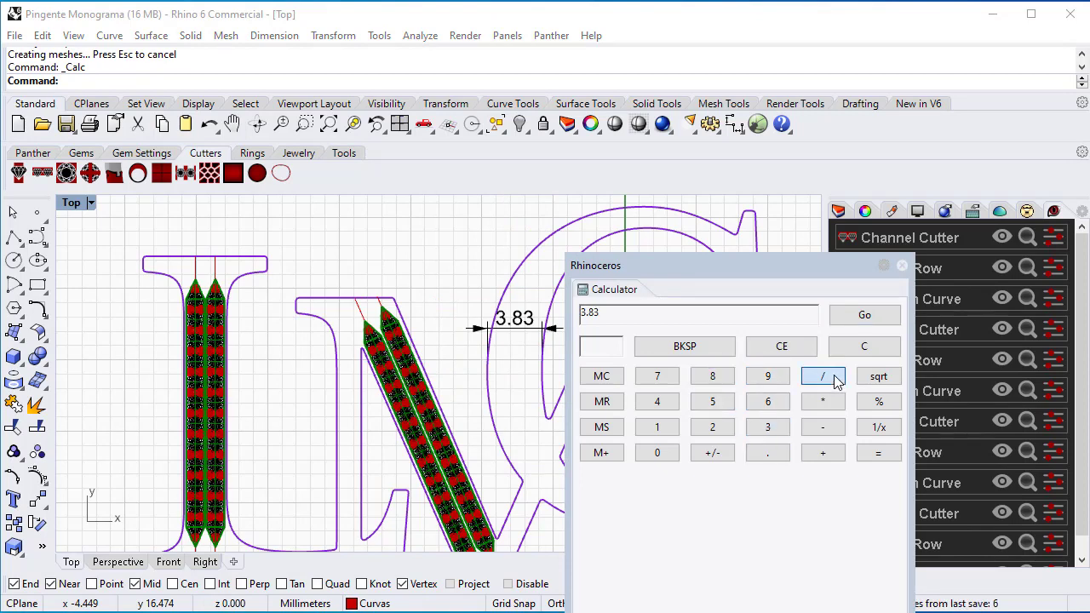
# Divide the 3.83 stroke width of the C by 3 in the calculator and close it.
pyautogui.click(830, 377)
pyautogui.click(770, 427)
pyautogui.click(881, 452)
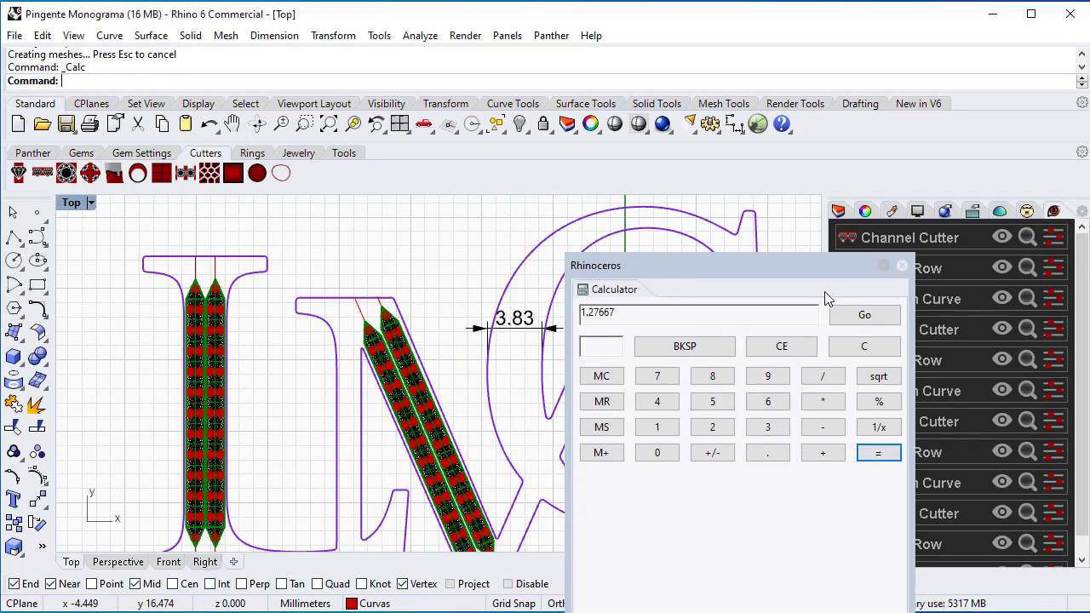
pyautogui.click(902, 266)
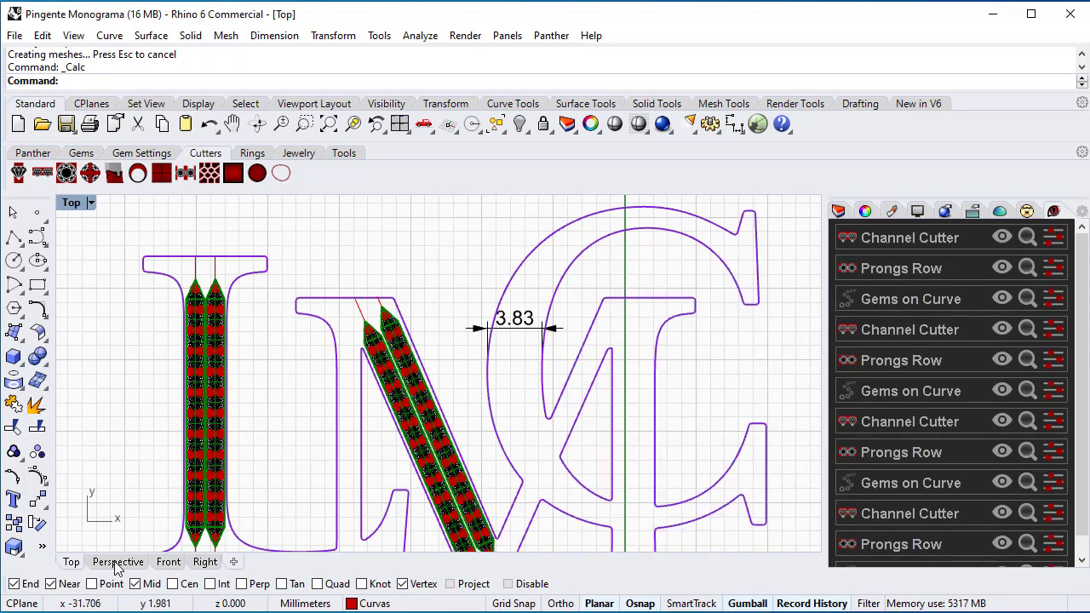
# Offset the C's outer edge inward on its top surface in the Perspective view, with two offsets at a distance of 1.27 mm.
pyautogui.click(118, 561)
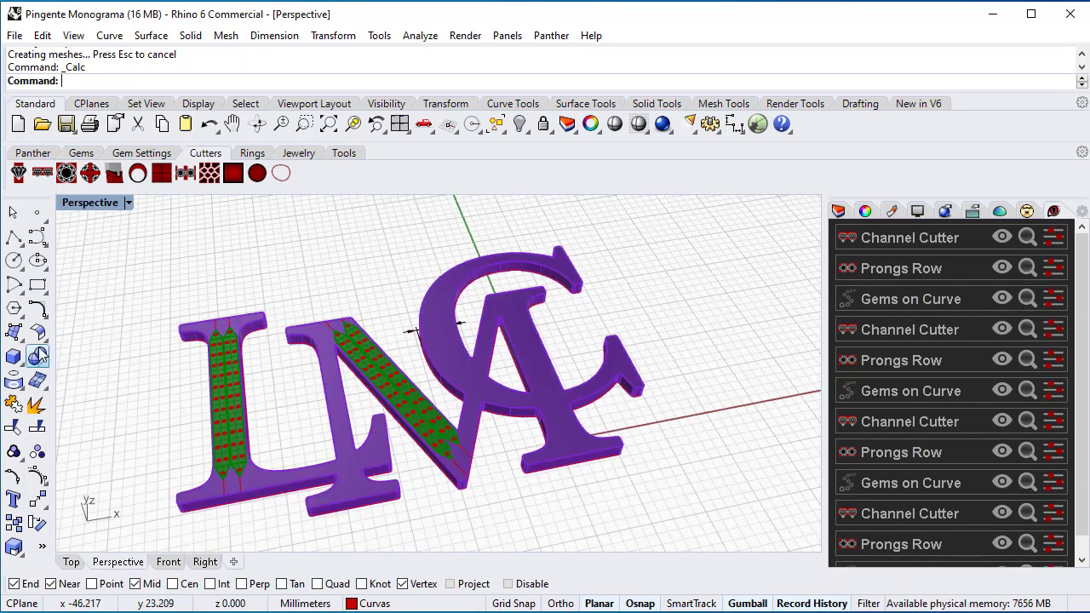
pyautogui.click(43, 313)
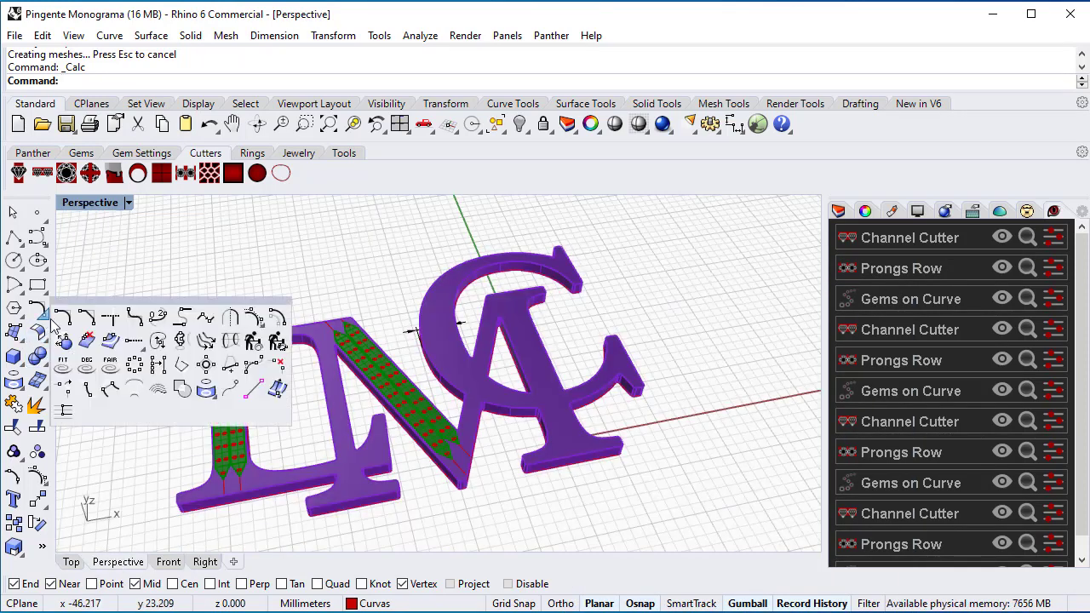
pyautogui.click(109, 341)
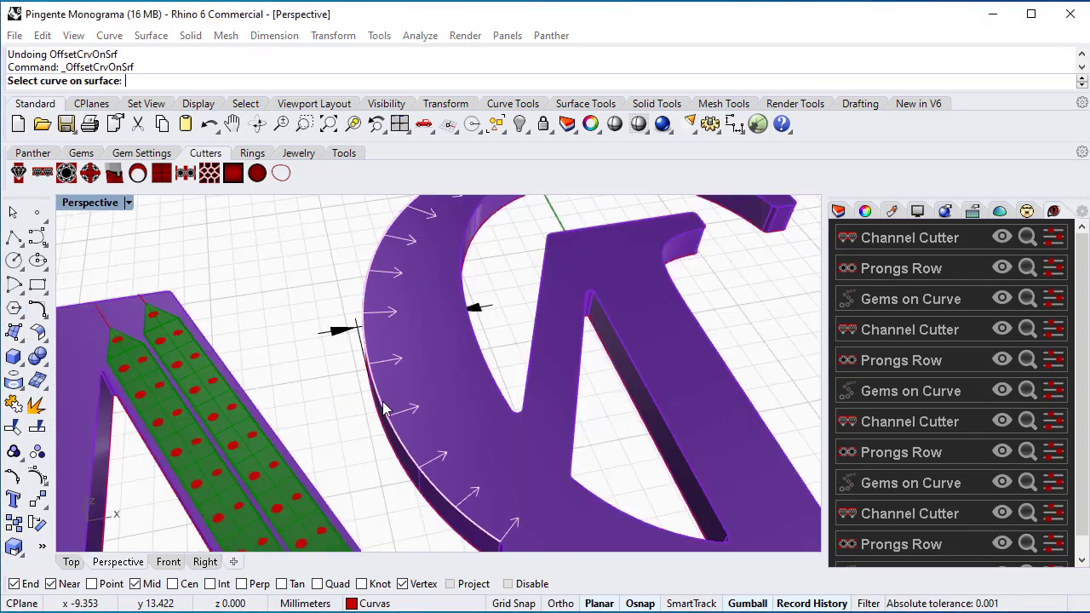
pyautogui.click(432, 432)
pyautogui.click(457, 447)
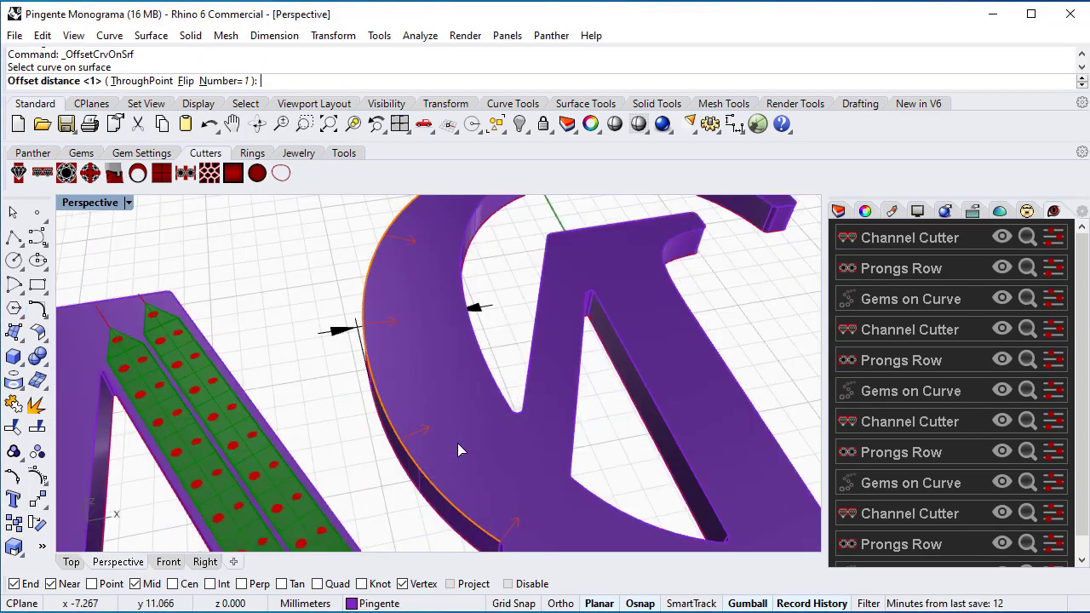
pyautogui.click(223, 81)
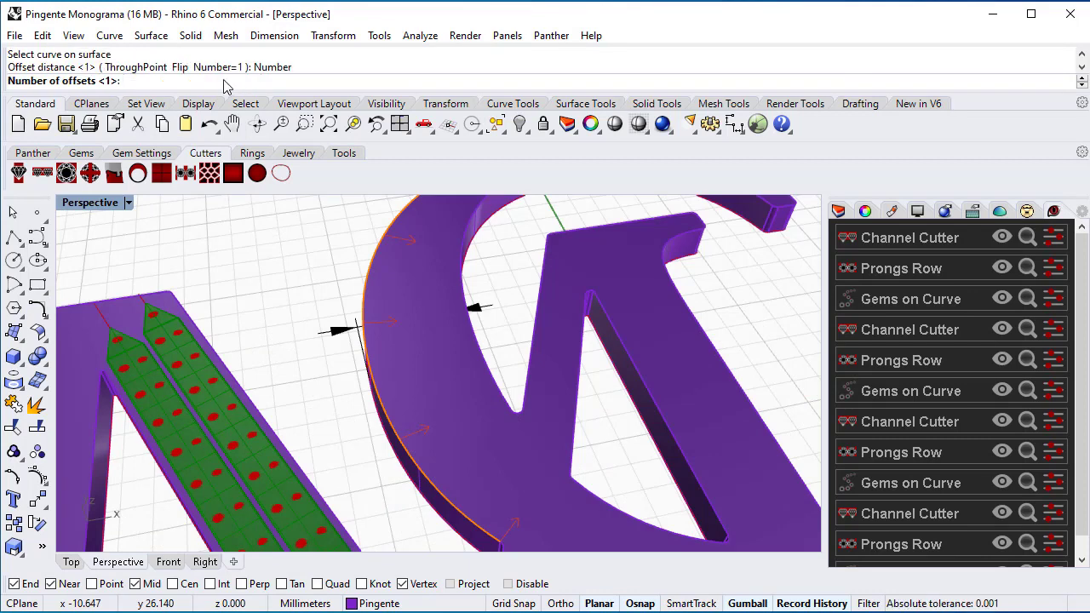
pyautogui.press('Return')
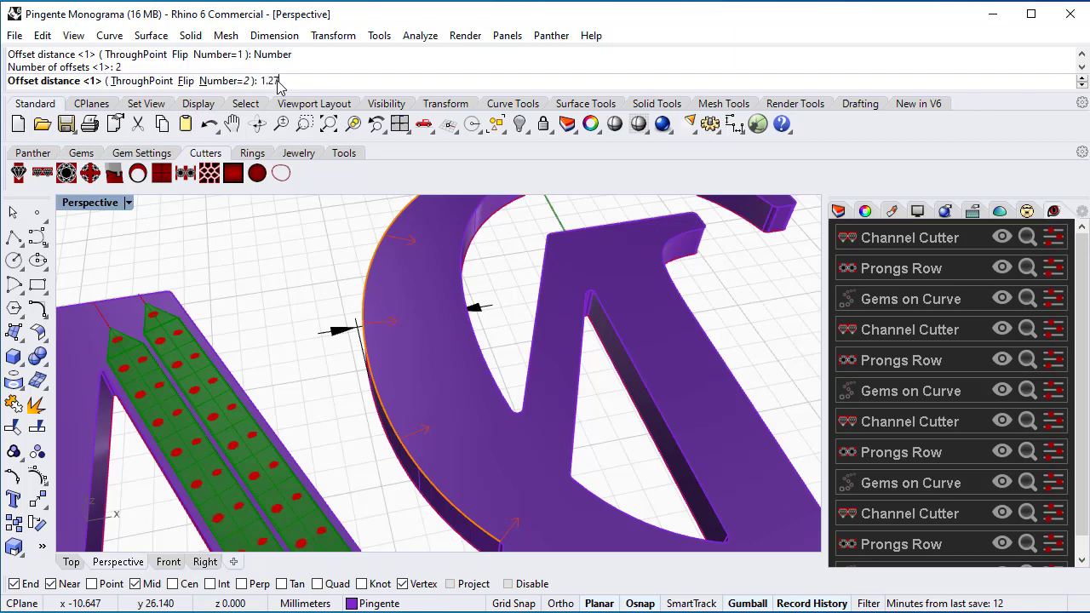
pyautogui.write('1.27')
pyautogui.press('Return')
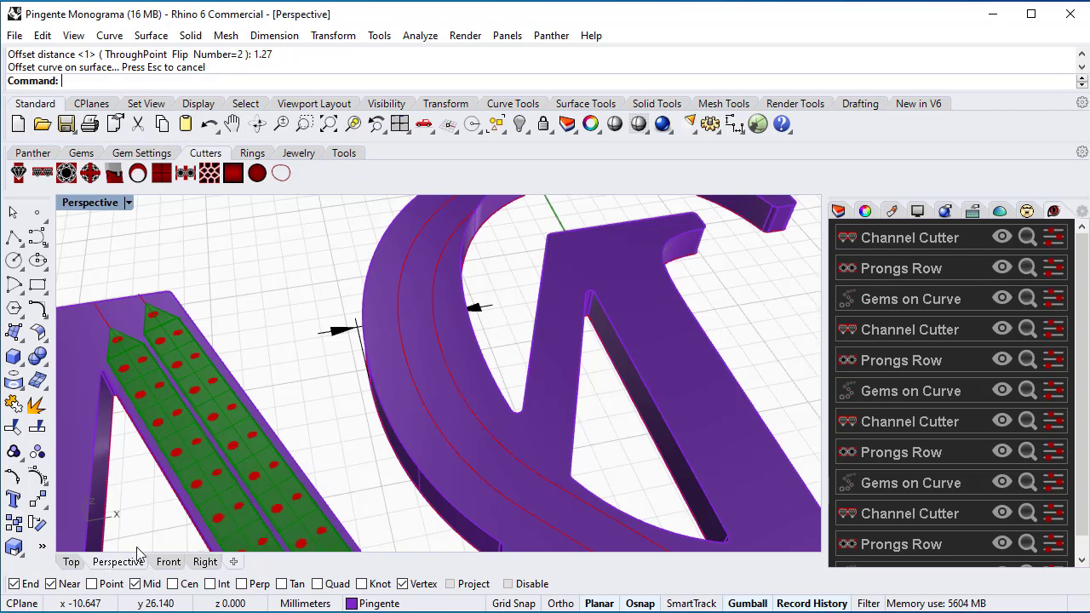
# Hide the linear dimension across the C's stroke in the Top view.
pyautogui.click(72, 562)
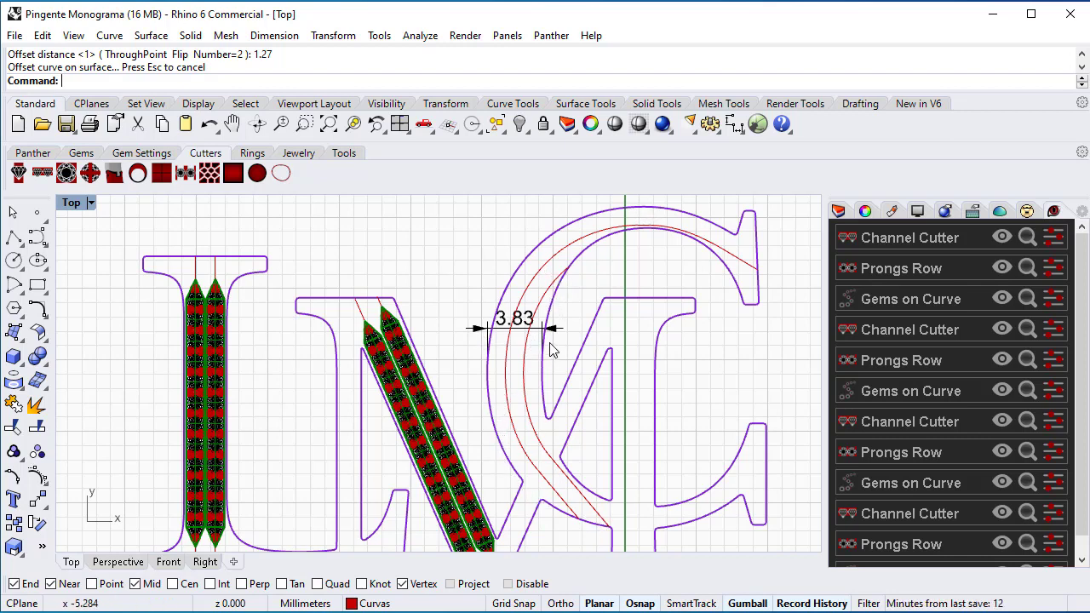
pyautogui.scroll(4, 565, 342)
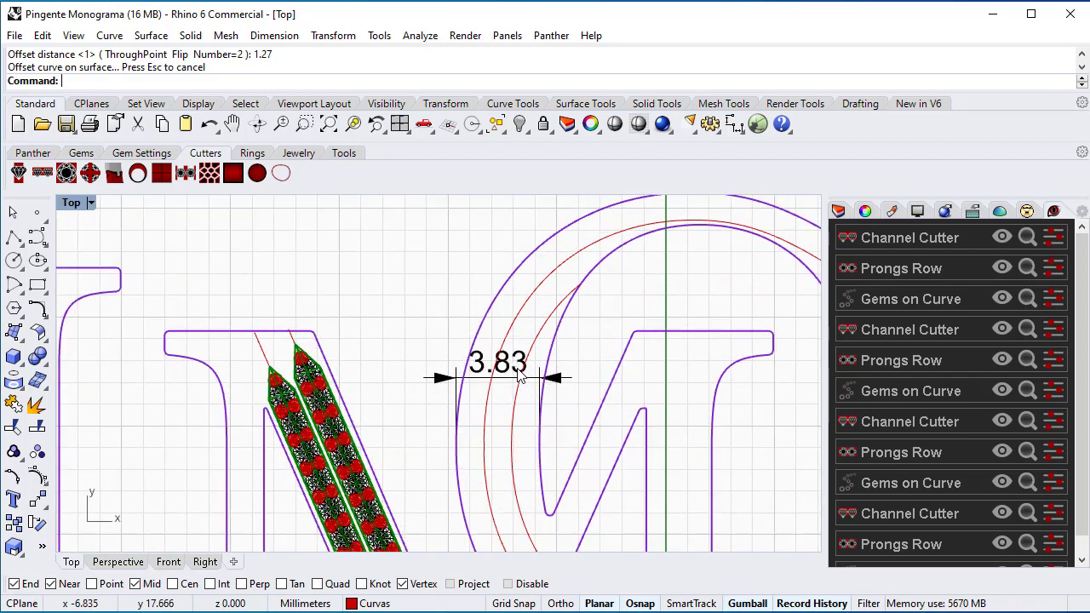
pyautogui.scroll(3, 521, 377)
pyautogui.click(523, 356)
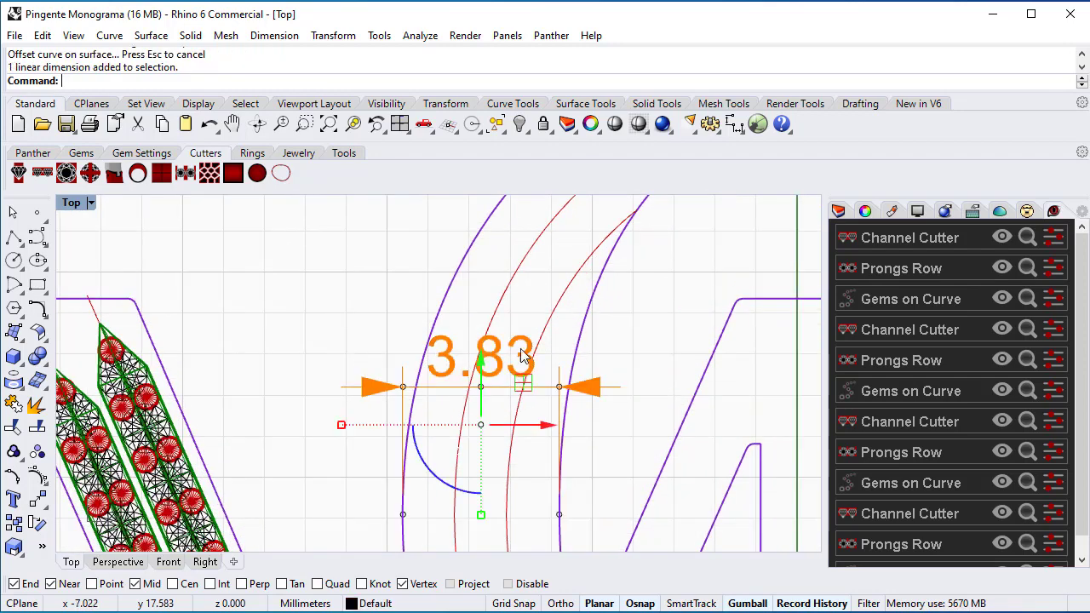
pyautogui.click(519, 123)
# Move the outer of the two offset curves in the C by -0.20 mm along X and deselect it.
pyautogui.click(458, 439)
pyautogui.scroll(-3, 492, 439)
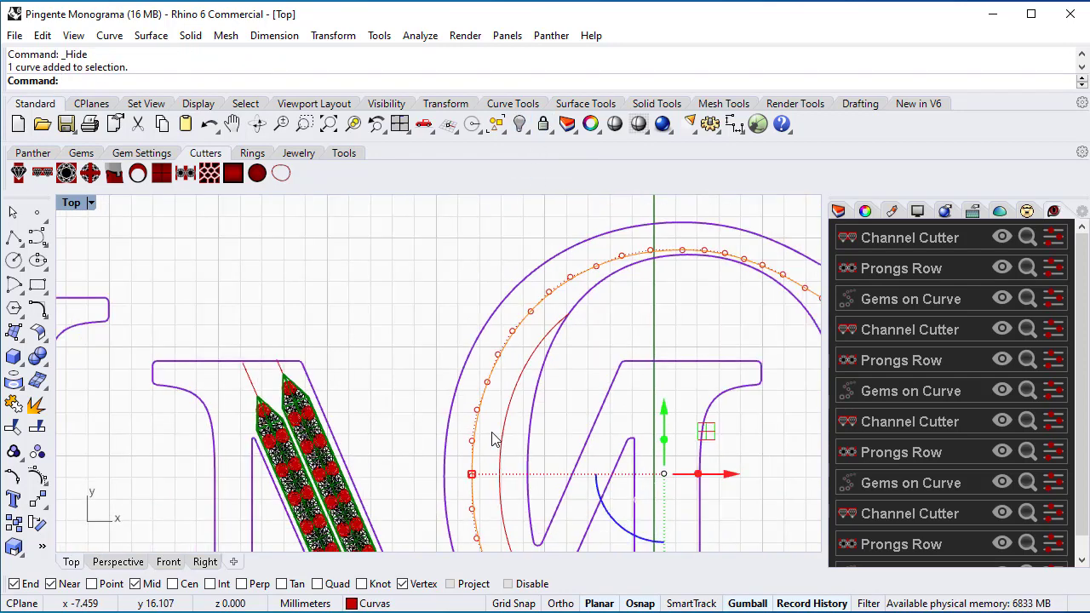
pyautogui.click(697, 469)
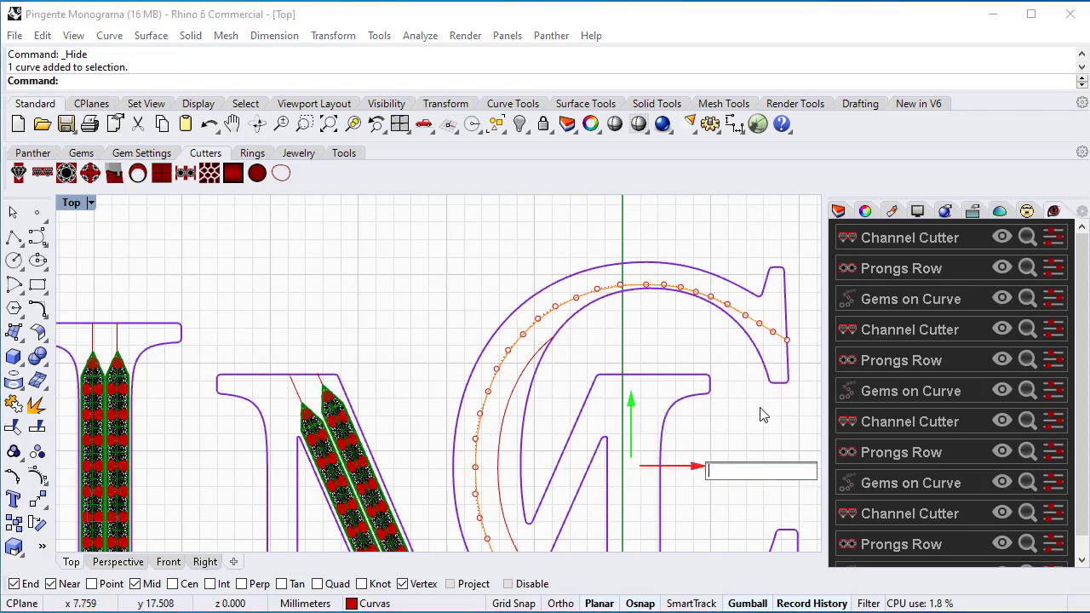
pyautogui.write('-0.2')
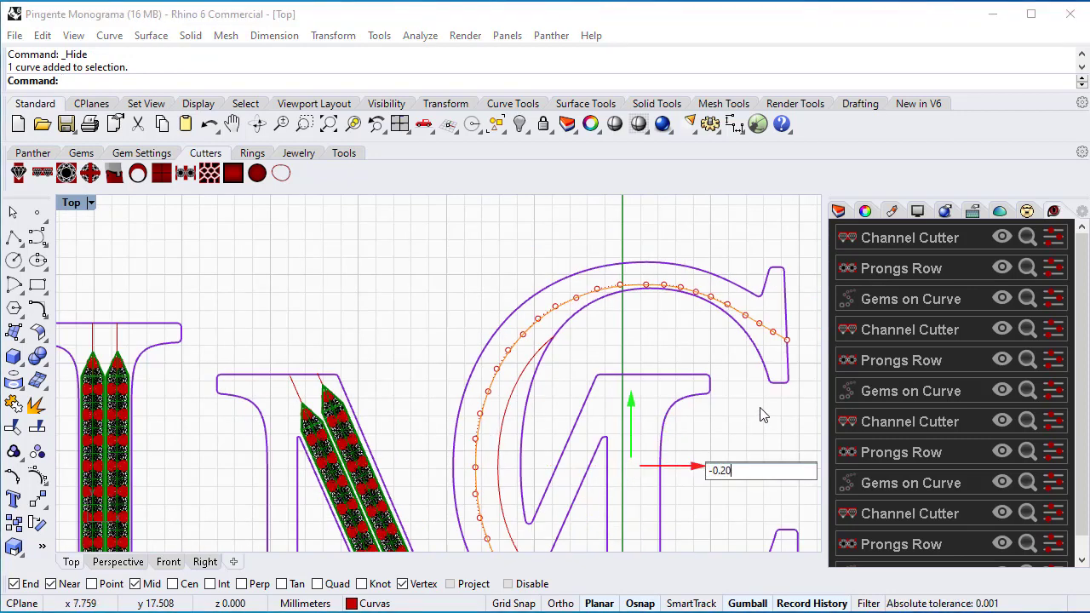
pyautogui.write('0')
pyautogui.press('Return')
pyautogui.click(550, 377)
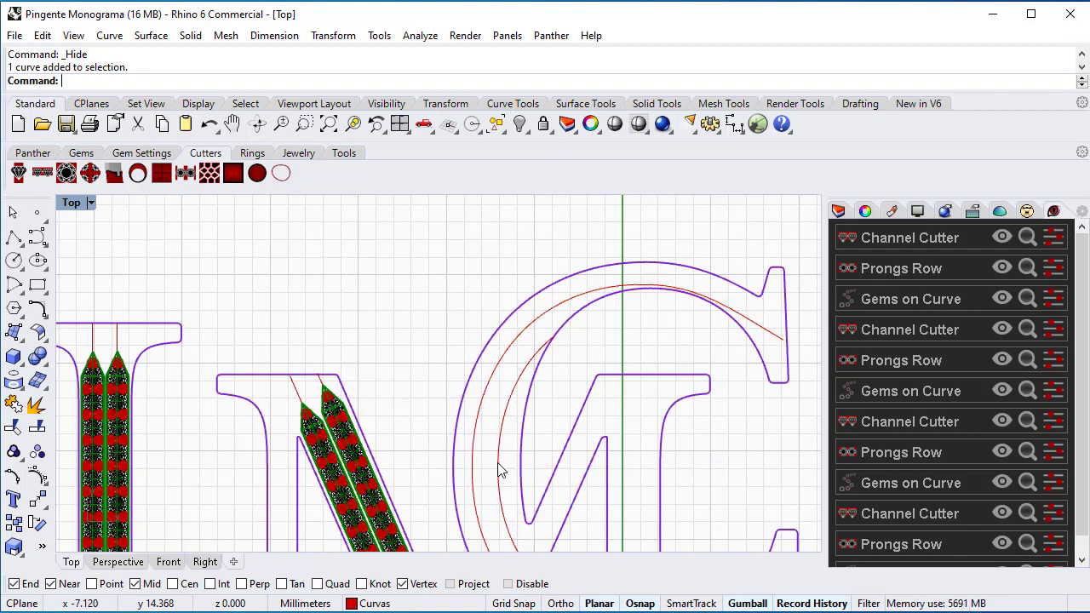
pyautogui.click(521, 391)
pyautogui.scroll(-2, 511, 451)
pyautogui.scroll(1, 532, 434)
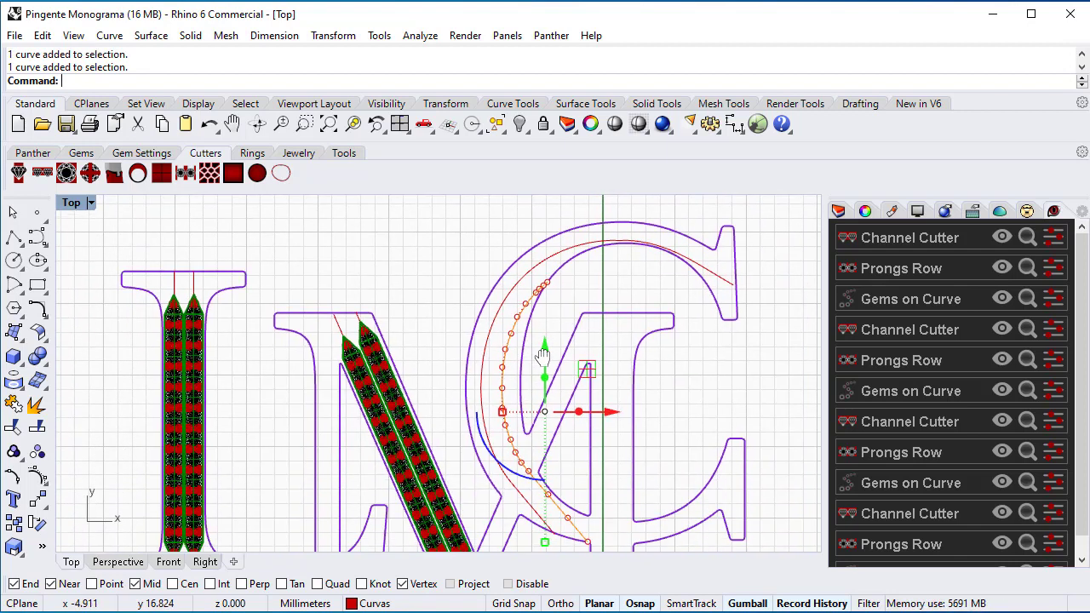
pyautogui.scroll(2, 534, 341)
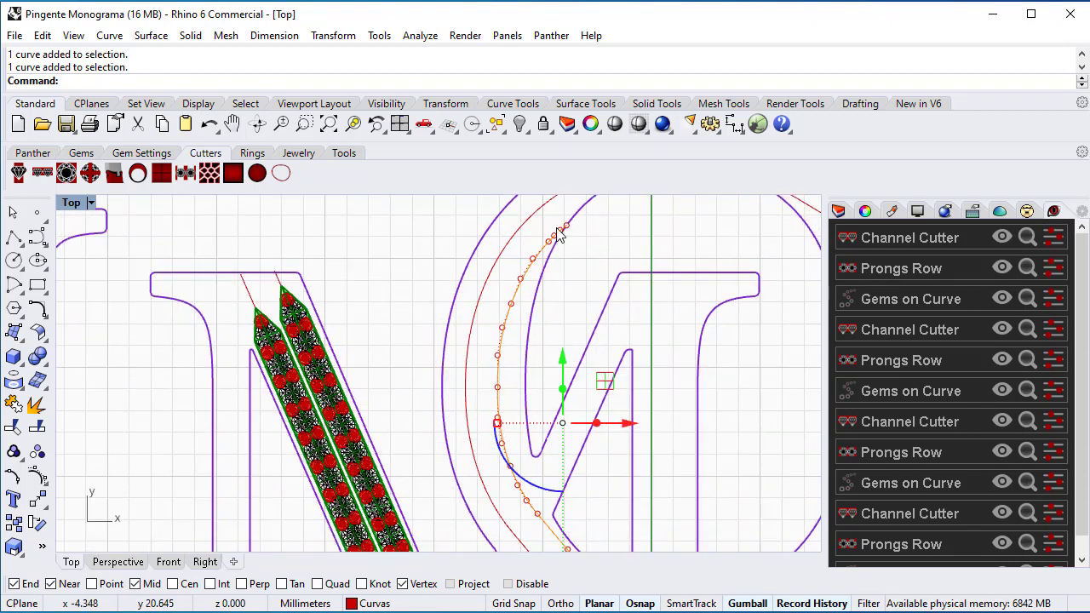
pyautogui.click(597, 275)
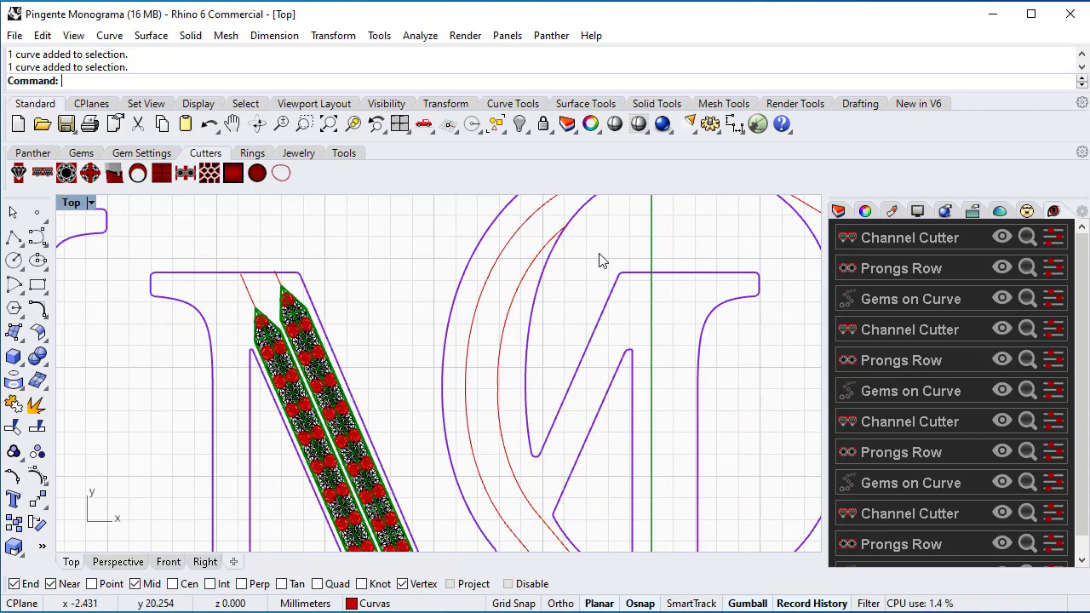
# Delete the eleven control points at the upper end of the outer offset curve, from the C's crown to its tip.
pyautogui.moveTo(601, 258); pyautogui.dragTo(549, 375, button='right')
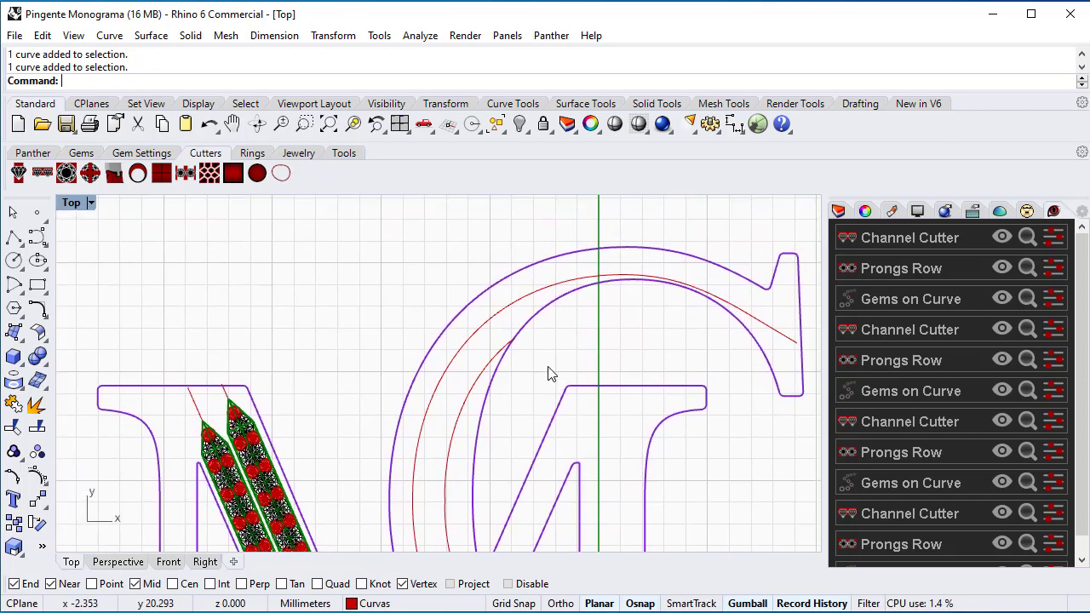
pyautogui.click(601, 280)
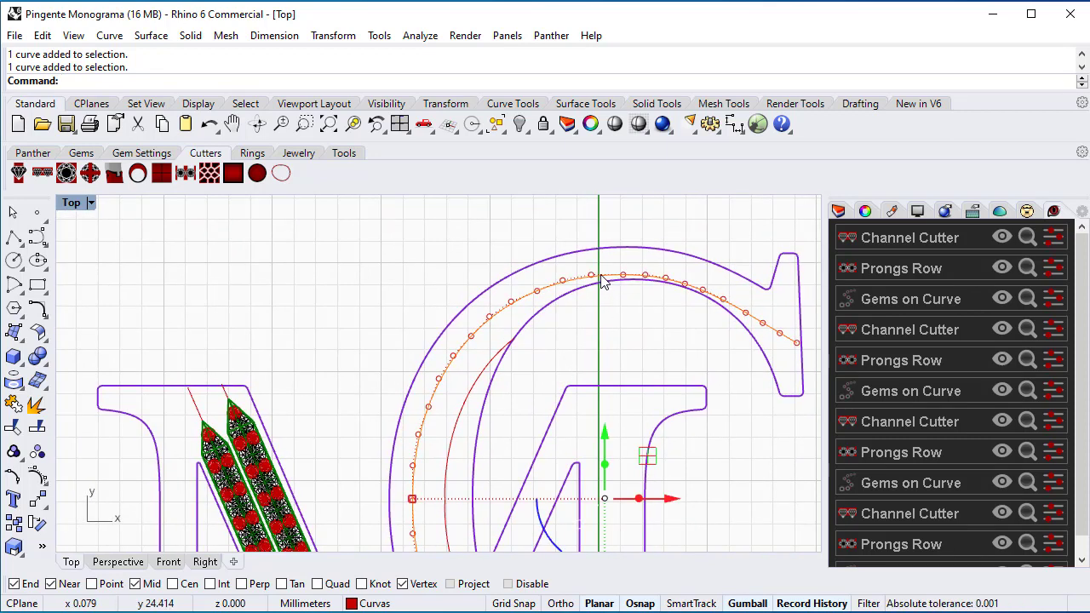
pyautogui.moveTo(574, 215); pyautogui.dragTo(812, 382)
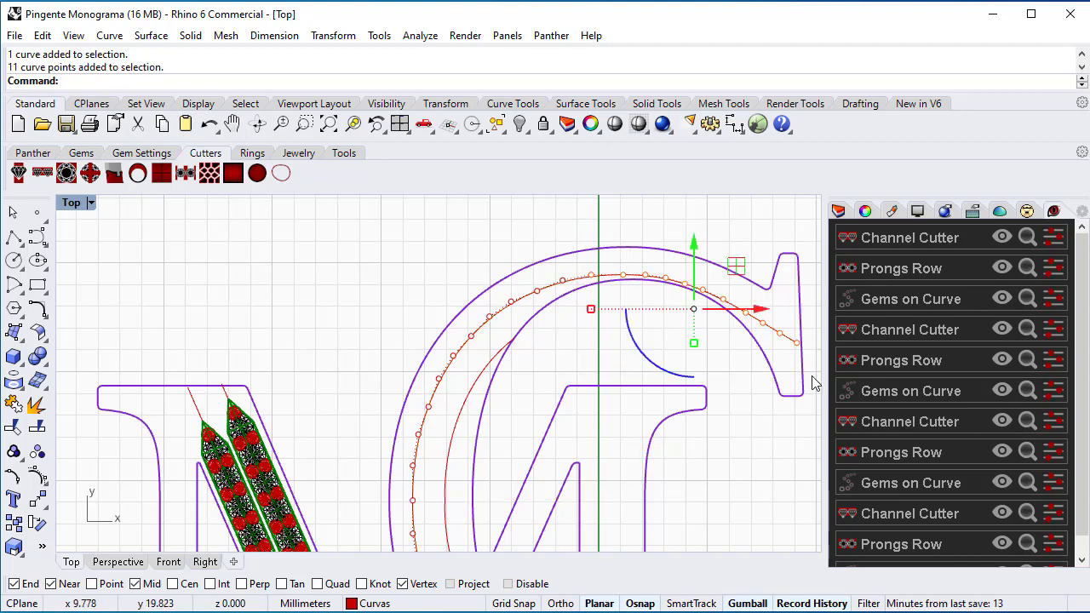
pyautogui.press('Delete')
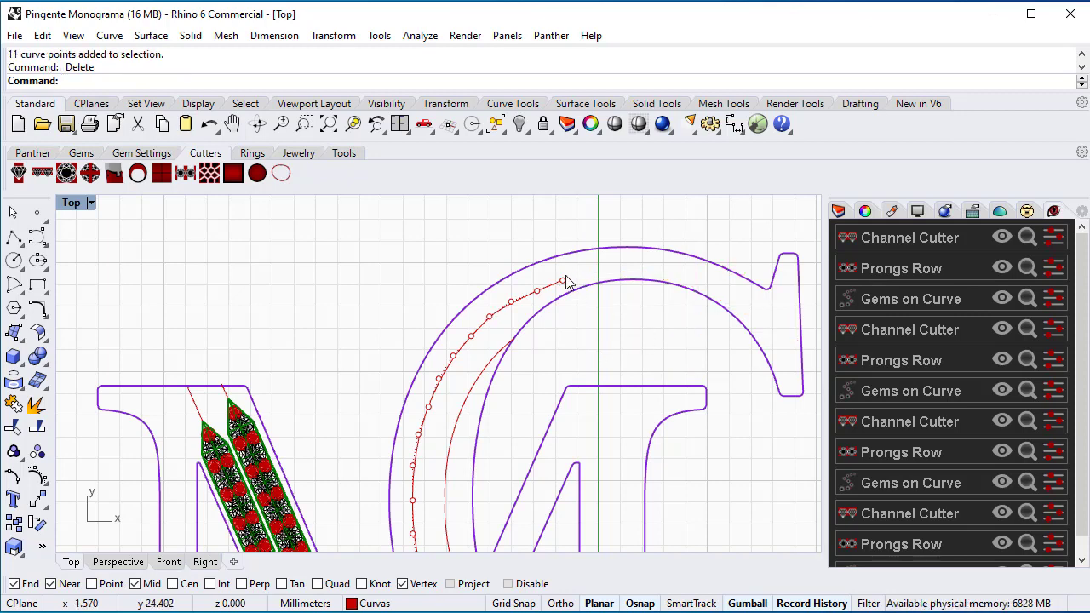
# Delete one more upper end control point of the outer offset curve and extend the new endpoint slightly up along the C's stroke.
pyautogui.scroll(2, 575, 335)
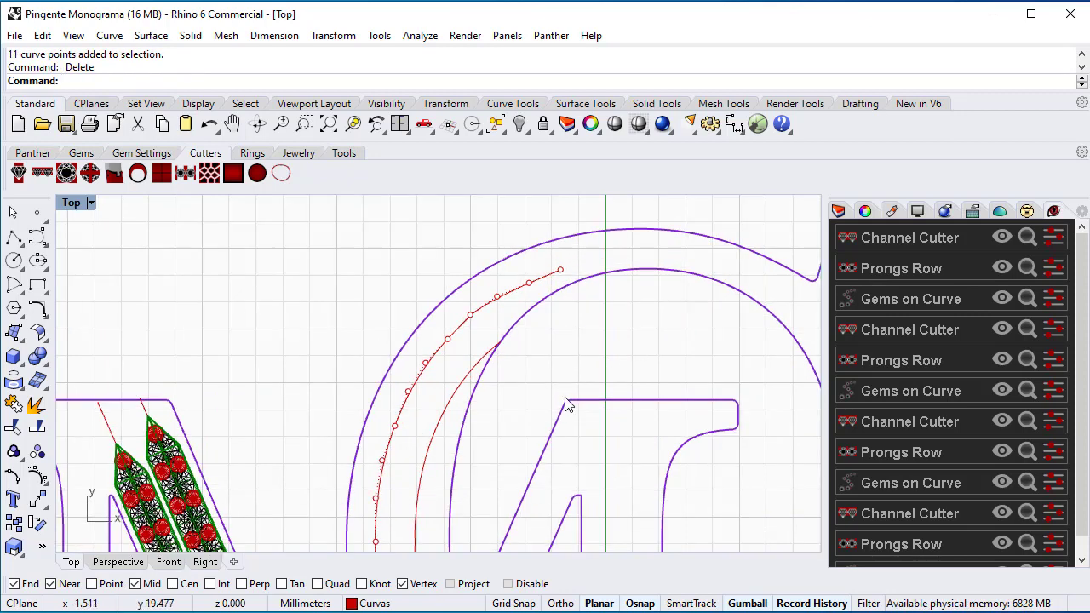
pyautogui.click(561, 271)
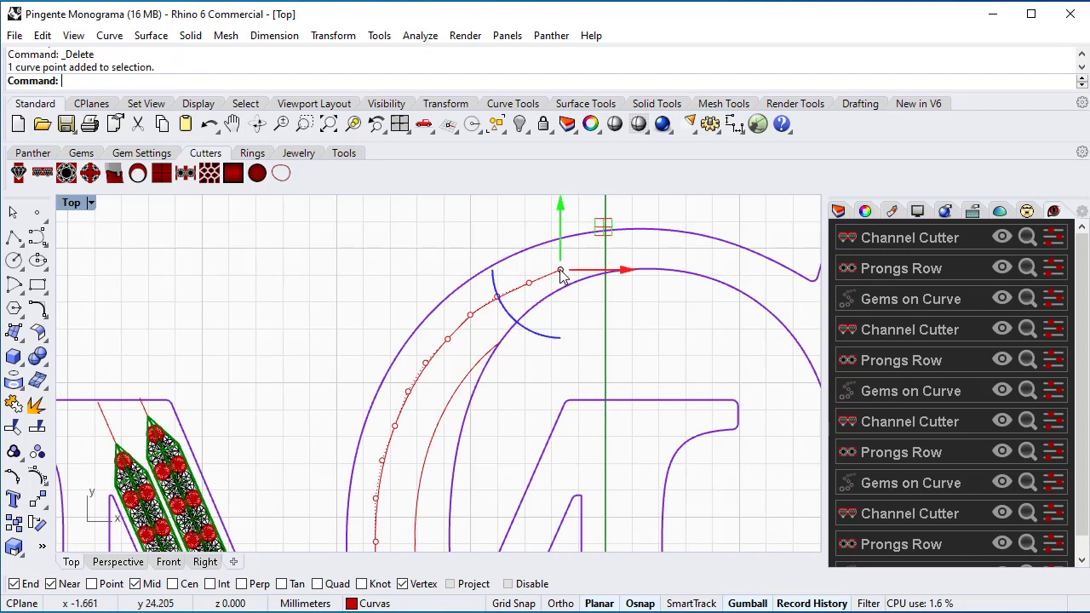
pyautogui.press('Delete')
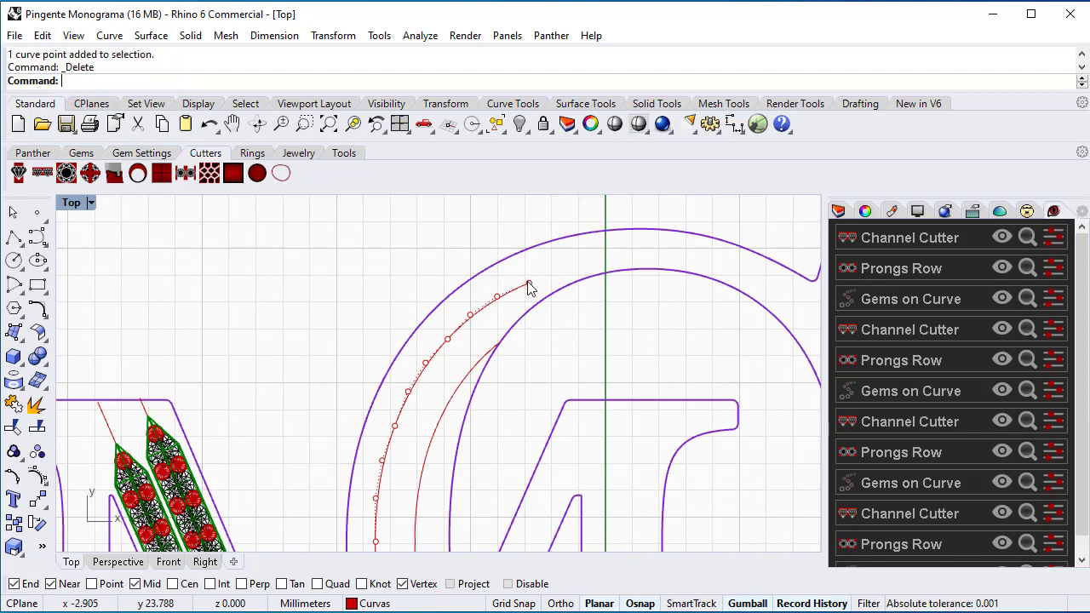
pyautogui.moveTo(529, 285); pyautogui.dragTo(545, 274)
pyautogui.click(550, 326)
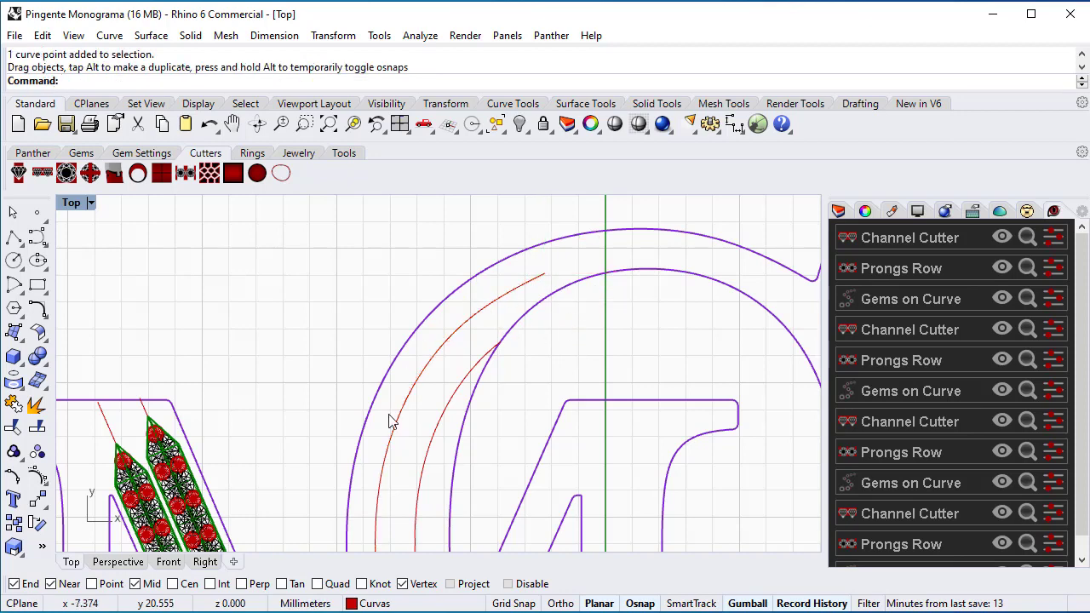
# Move the lower endpoint of the outer offset curve inside the C's stroke, near where it meets the A's right leg.
pyautogui.scroll(-2, 403, 489)
pyautogui.scroll(2, 431, 309)
pyautogui.scroll(2, 435, 402)
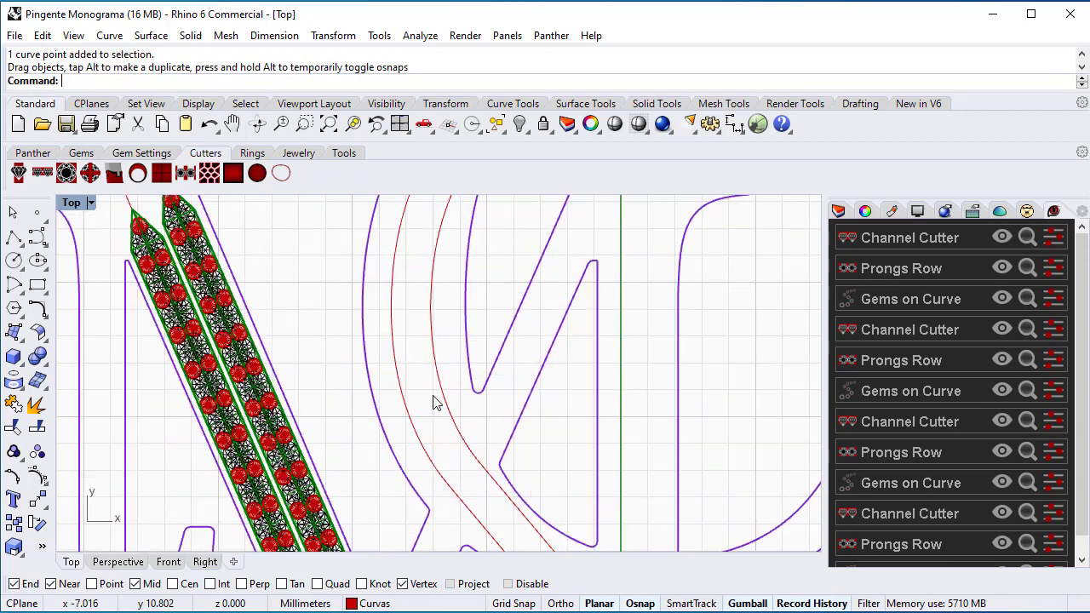
pyautogui.moveTo(434, 431); pyautogui.dragTo(445, 312, button='right')
pyautogui.scroll(1, 440, 328)
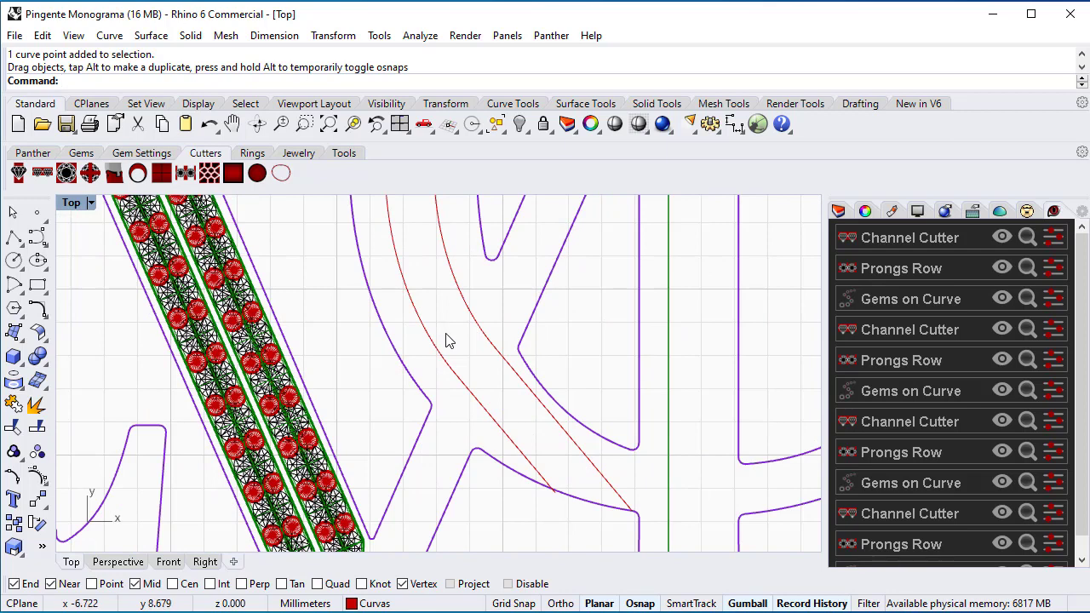
pyautogui.click(454, 377)
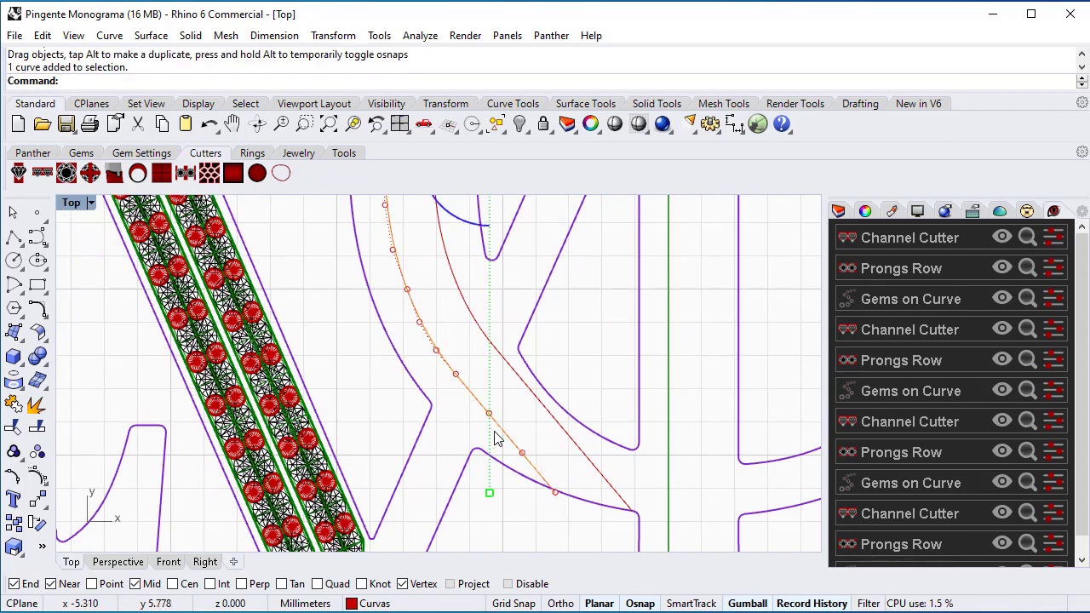
pyautogui.click(555, 494)
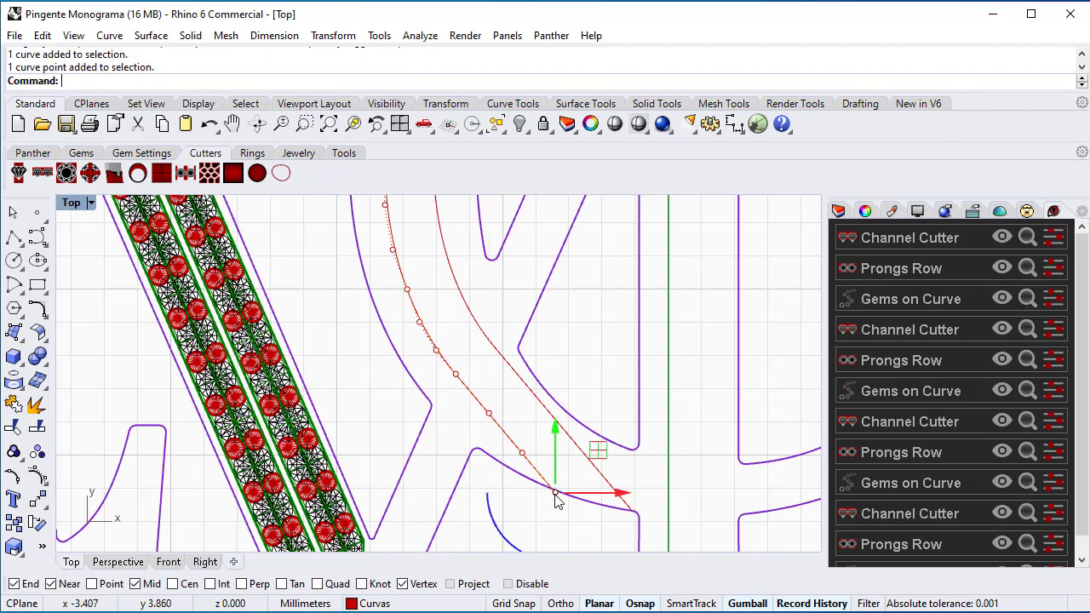
pyautogui.moveTo(556, 494); pyautogui.dragTo(628, 480)
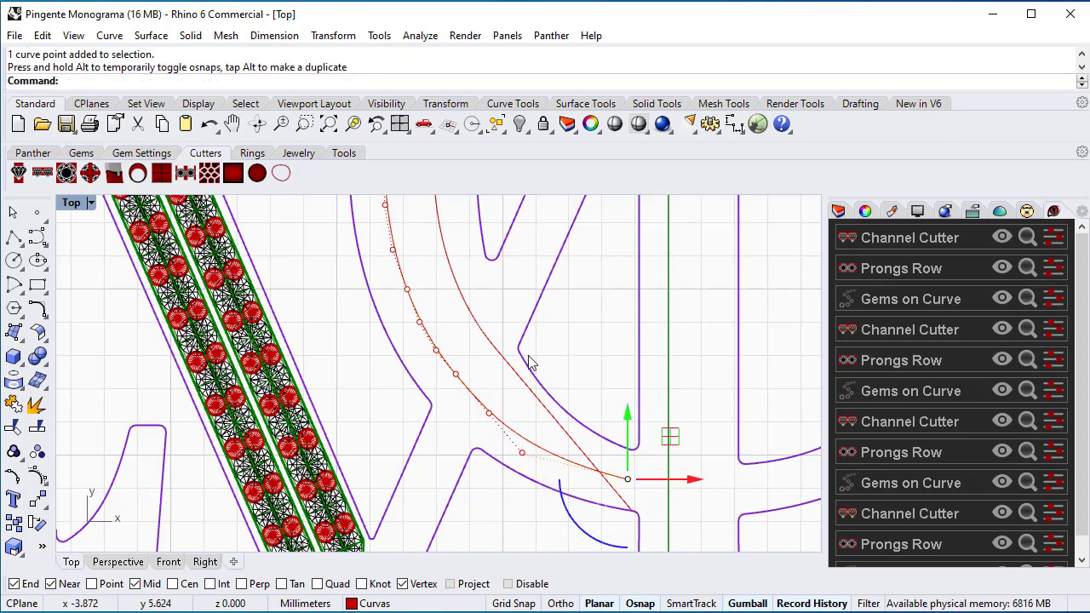
# Delete two control points from the lower bend of the outer offset curve to smooth it.
pyautogui.click(456, 376)
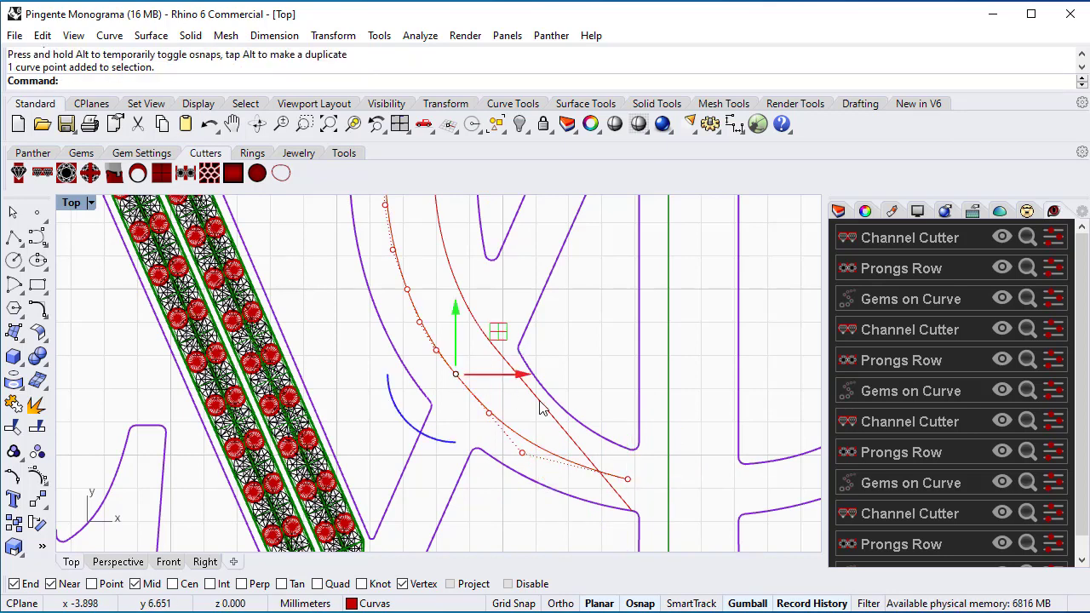
pyautogui.press('Delete')
pyautogui.click(419, 325)
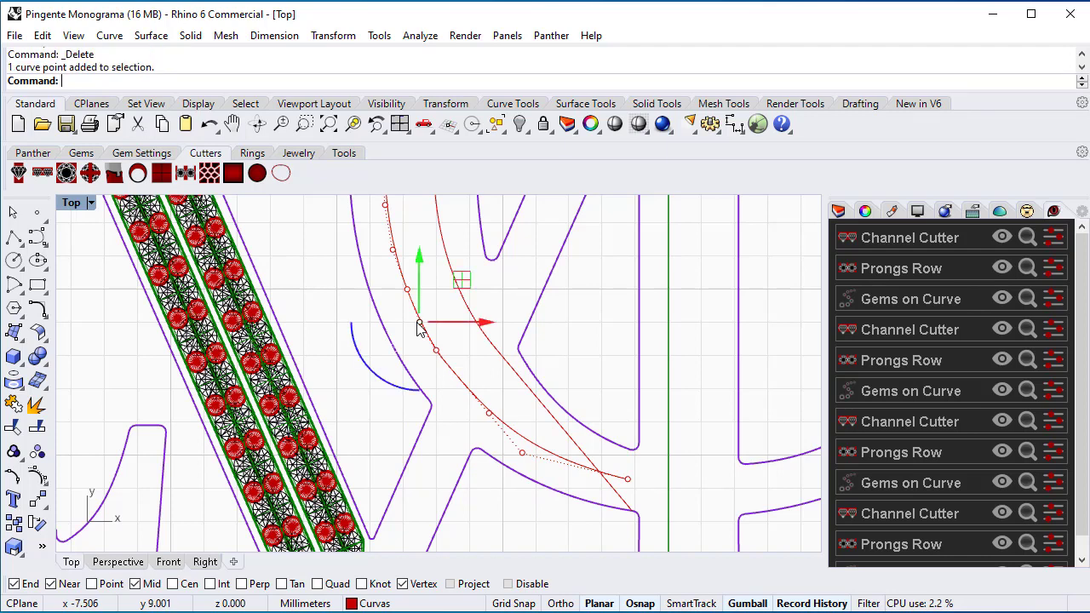
pyautogui.press('Delete')
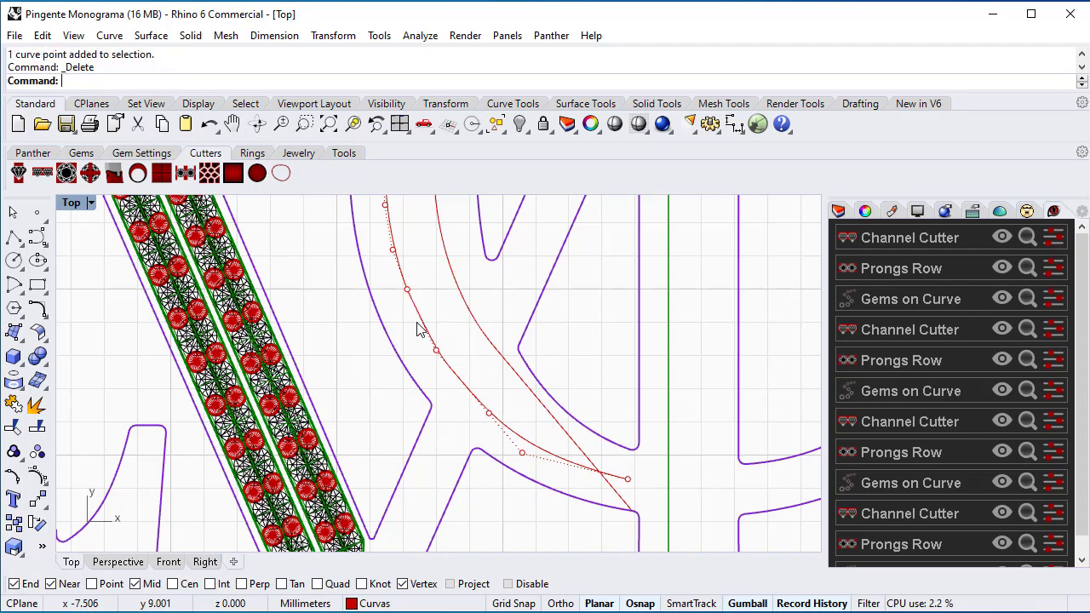
# Delete one more control point from the outer offset curve where it turns into the C's lower bend.
pyautogui.click(393, 253)
pyautogui.press('Delete')
pyautogui.scroll(-5, 383, 257)
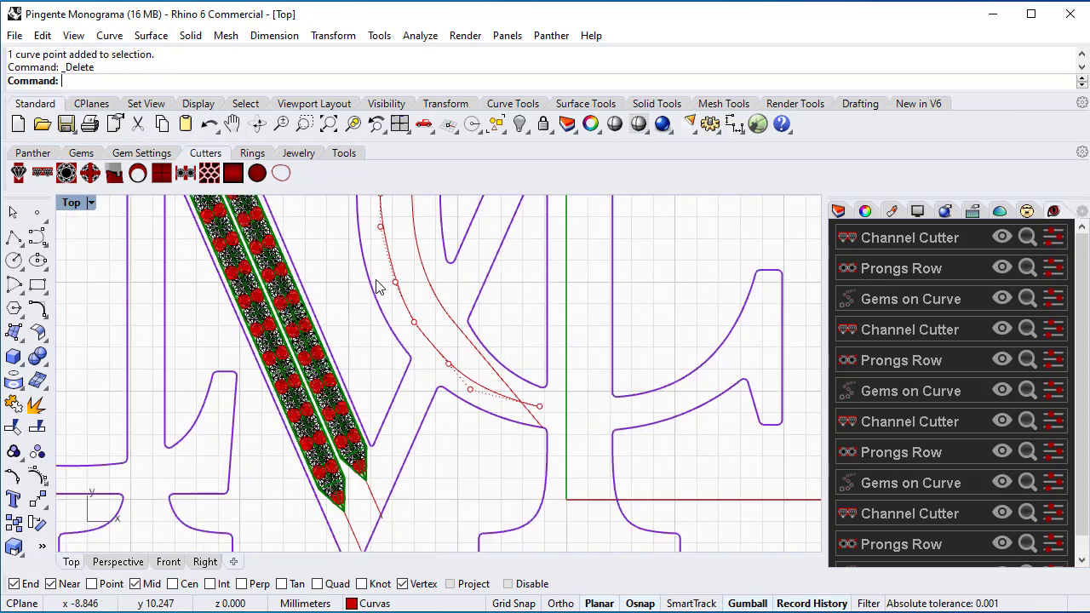
# Delete the four control points at the upper end of the inner offset curve, where it meets the C's inner outline.
pyautogui.scroll(4, 383, 310)
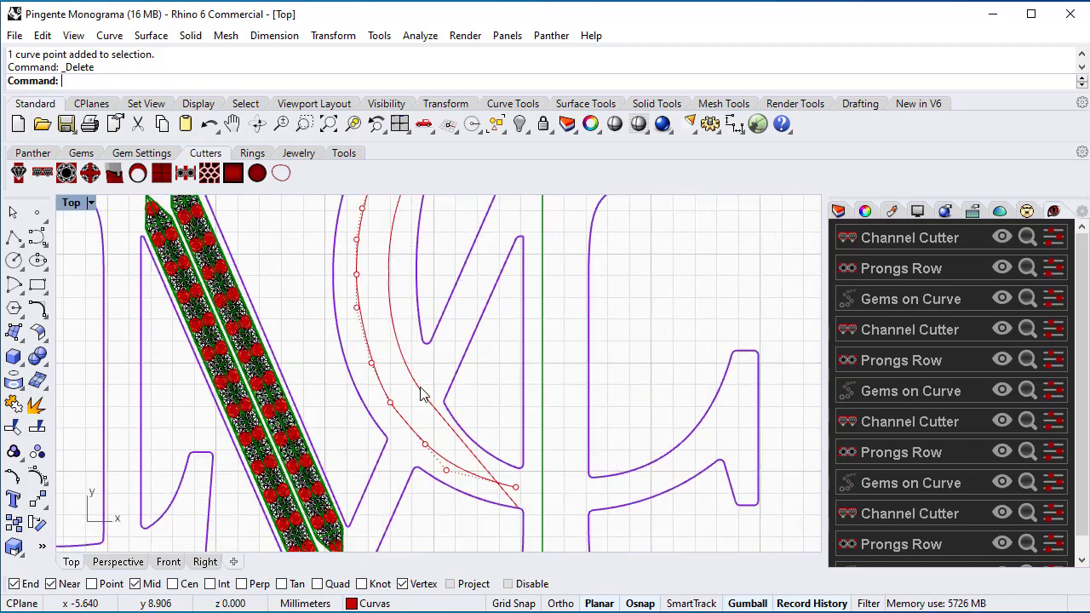
pyautogui.moveTo(443, 261); pyautogui.dragTo(443, 382, button='right')
pyautogui.moveTo(446, 326); pyautogui.dragTo(445, 408, button='right')
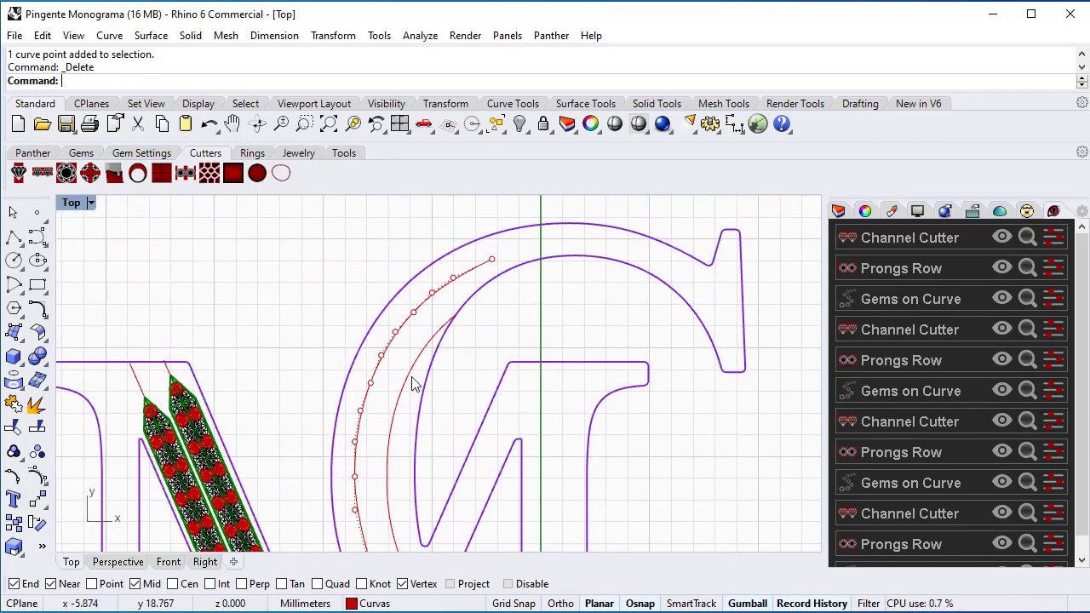
pyautogui.click(427, 352)
pyautogui.scroll(4, 452, 342)
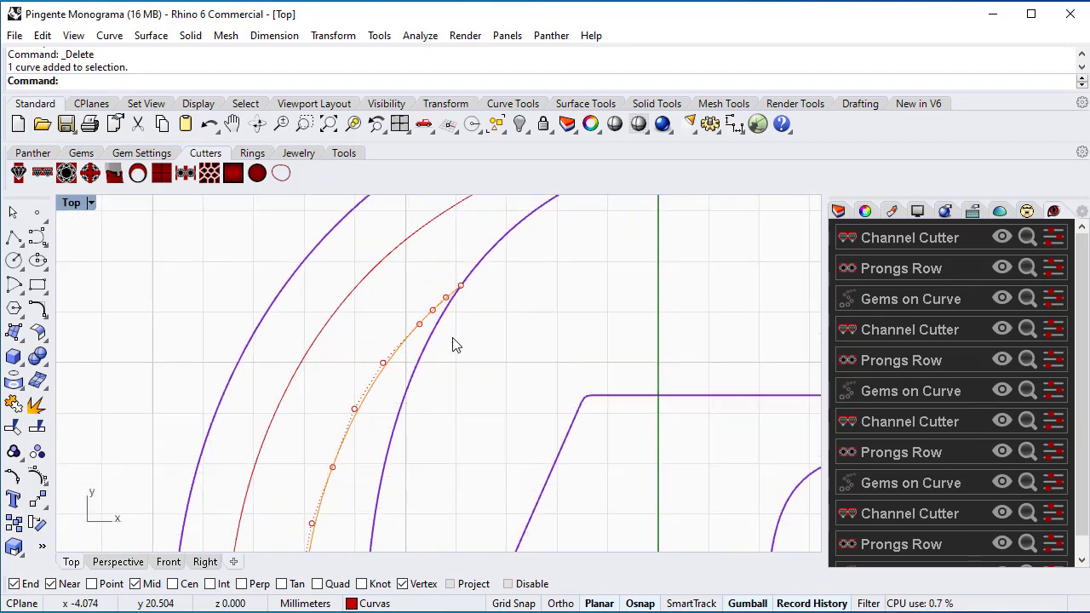
pyautogui.moveTo(385, 277); pyautogui.dragTo(510, 338)
pyautogui.press('Delete')
# Move the upper endpoint of the inner offset curve slightly sideways toward the outer offset curve.
pyautogui.scroll(-3, 419, 370)
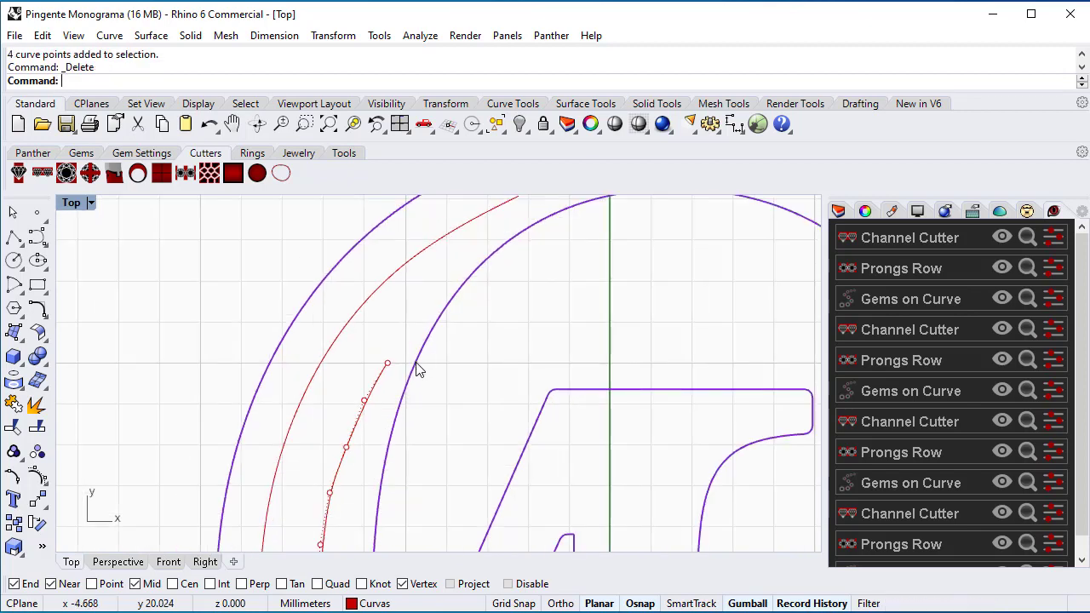
pyautogui.click(391, 364)
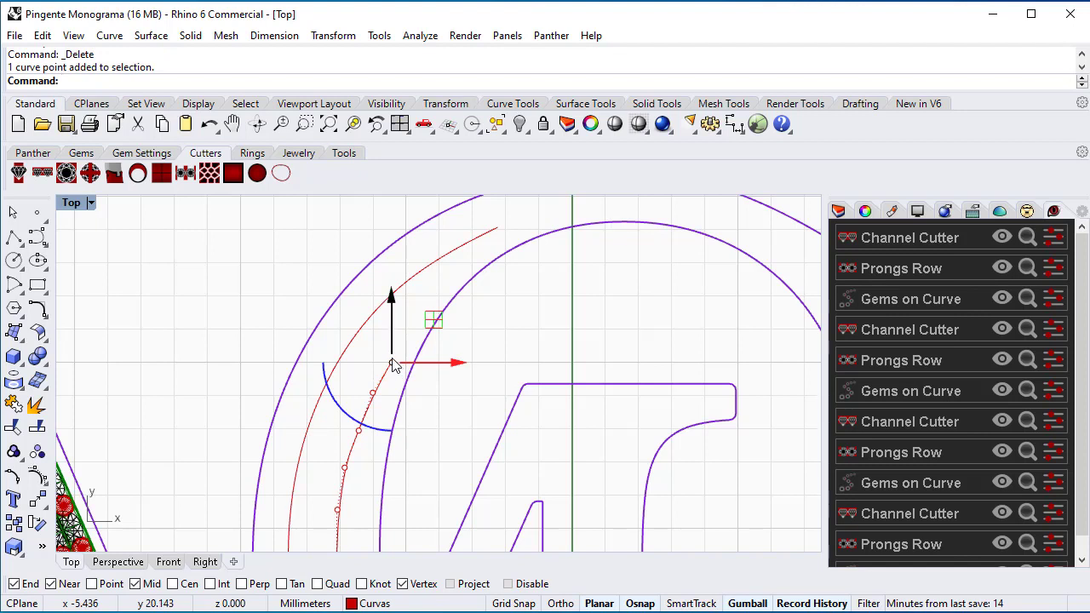
pyautogui.moveTo(455, 364); pyautogui.dragTo(432, 364)
pyautogui.click(488, 405)
# Delete the control point next to the inner curve's upper endpoint and shift the following one slightly toward the outer curve.
pyautogui.click(373, 396)
pyautogui.click(372, 395)
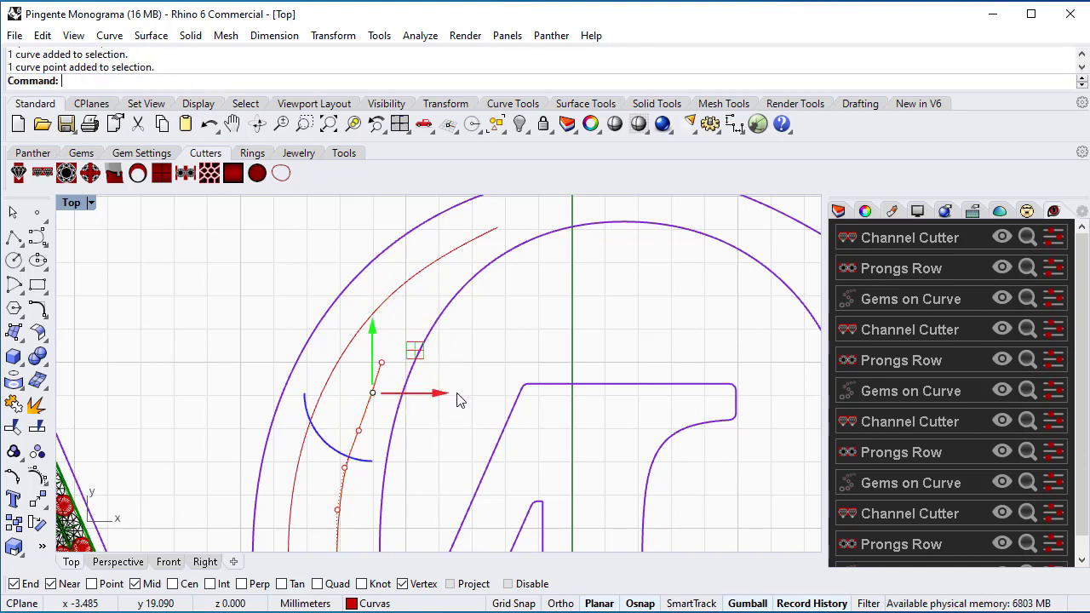
pyautogui.press('Delete')
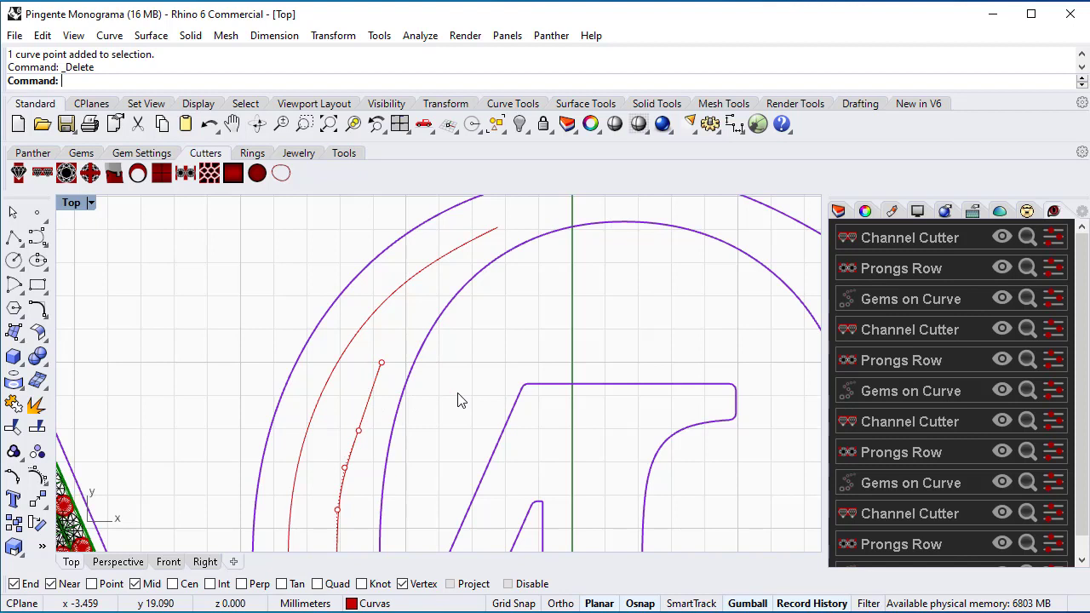
pyautogui.click(359, 431)
pyautogui.moveTo(417, 438); pyautogui.dragTo(411, 435)
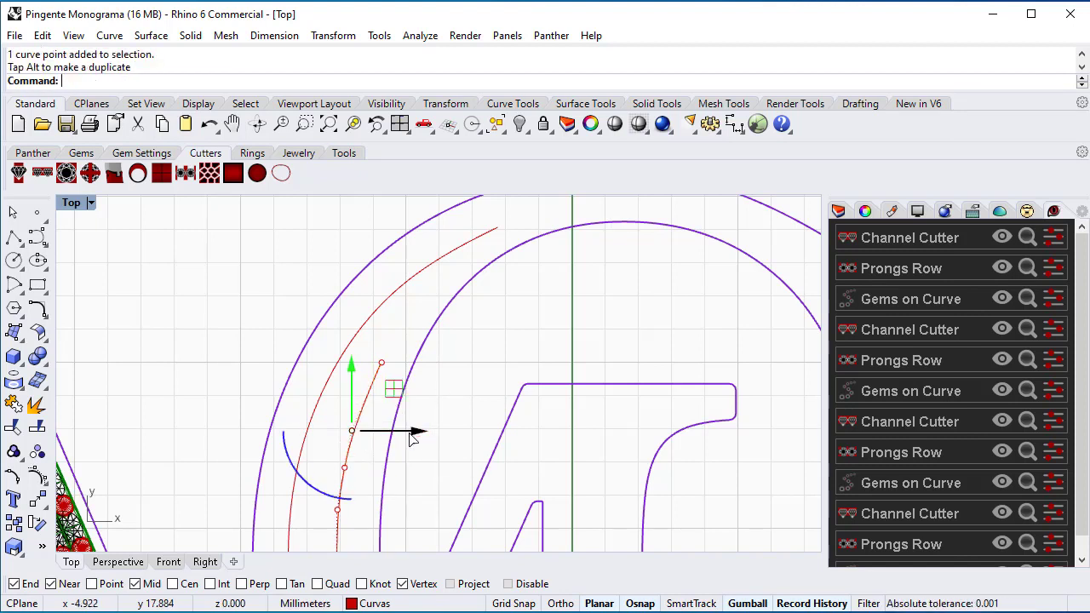
pyautogui.press('Escape')
# Shift the outer offset curve's control point above the lower bend slightly sideways toward the inner curve.
pyautogui.scroll(-5, 415, 464)
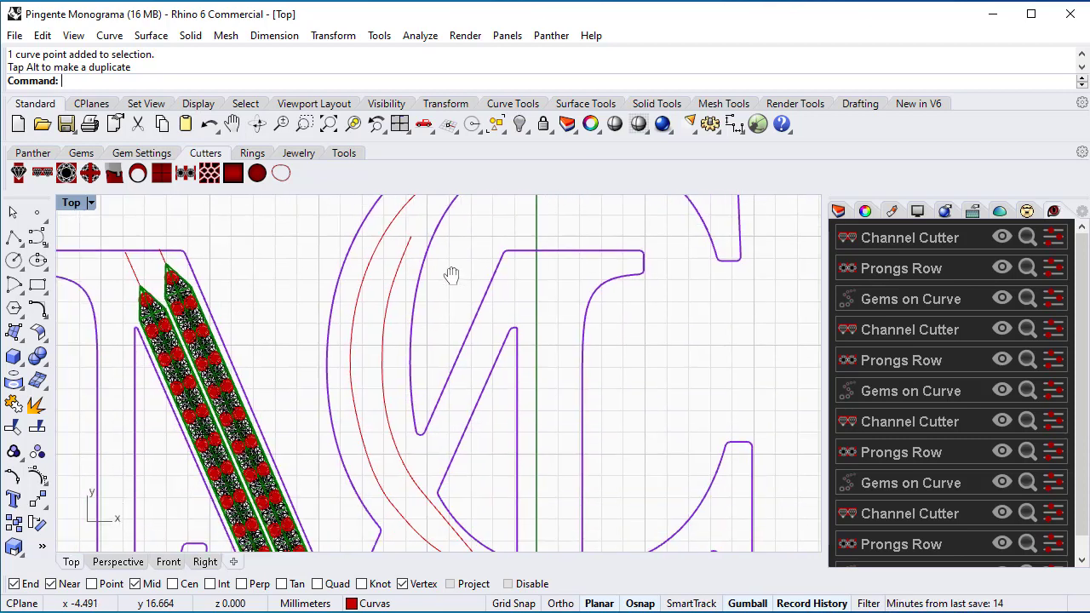
pyautogui.scroll(3, 439, 341)
pyautogui.scroll(1, 431, 378)
pyautogui.click(358, 418)
pyautogui.press('F10')
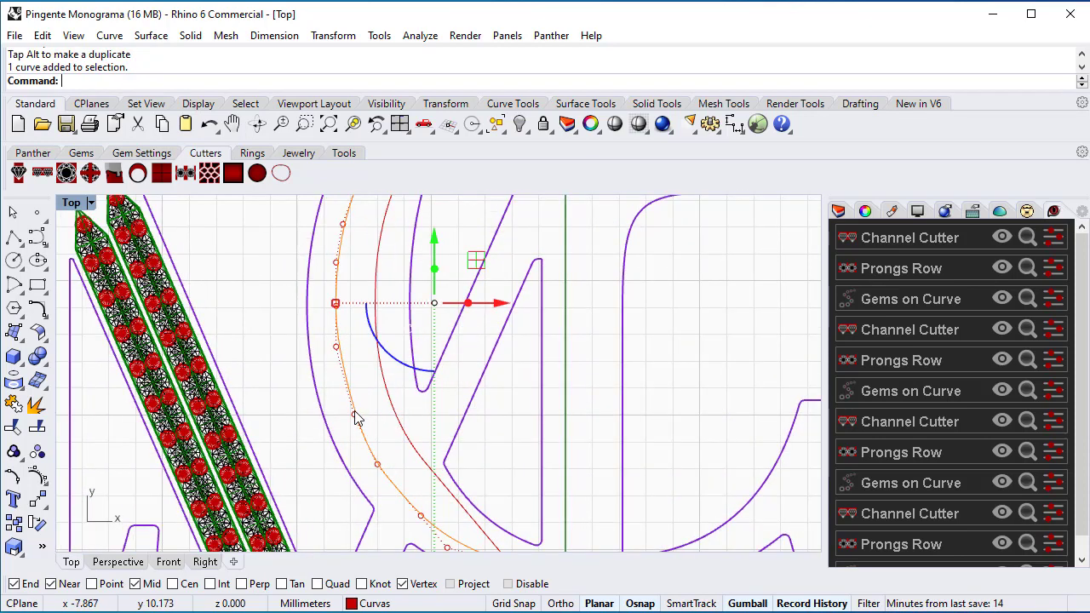
pyautogui.click(354, 415)
pyautogui.moveTo(415, 414); pyautogui.dragTo(431, 419)
pyautogui.scroll(-1, 431, 418)
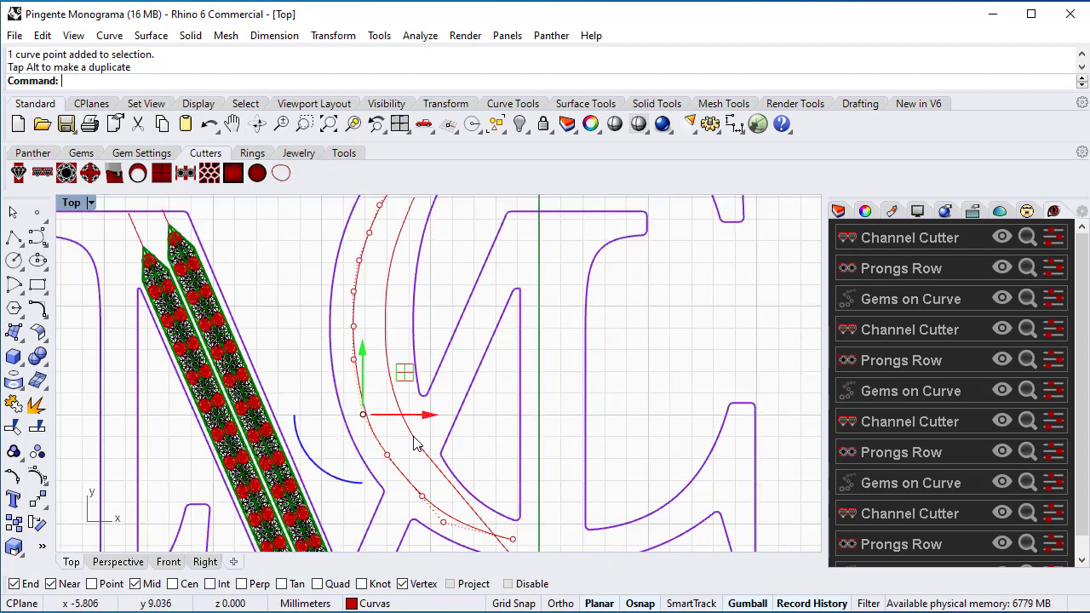
# Delete the two control points at the lower end of the inner offset curve, where it crosses the outer one.
pyautogui.click(417, 443)
pyautogui.scroll(2, 503, 446)
pyautogui.moveTo(480, 470); pyautogui.dragTo(492, 447, button='right')
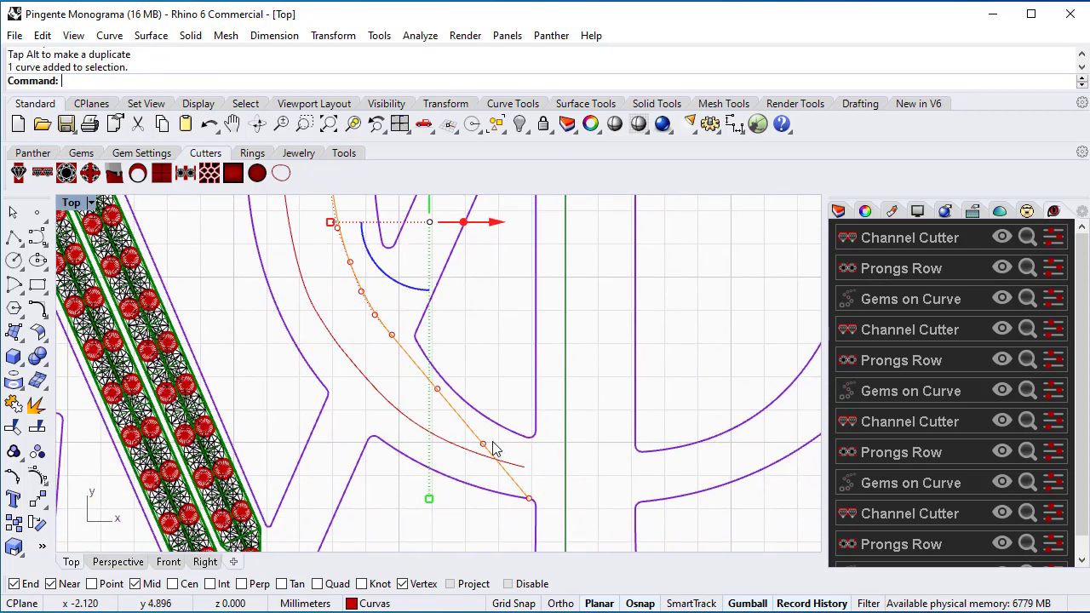
pyautogui.moveTo(457, 365); pyautogui.dragTo(545, 545)
pyautogui.press('Delete')
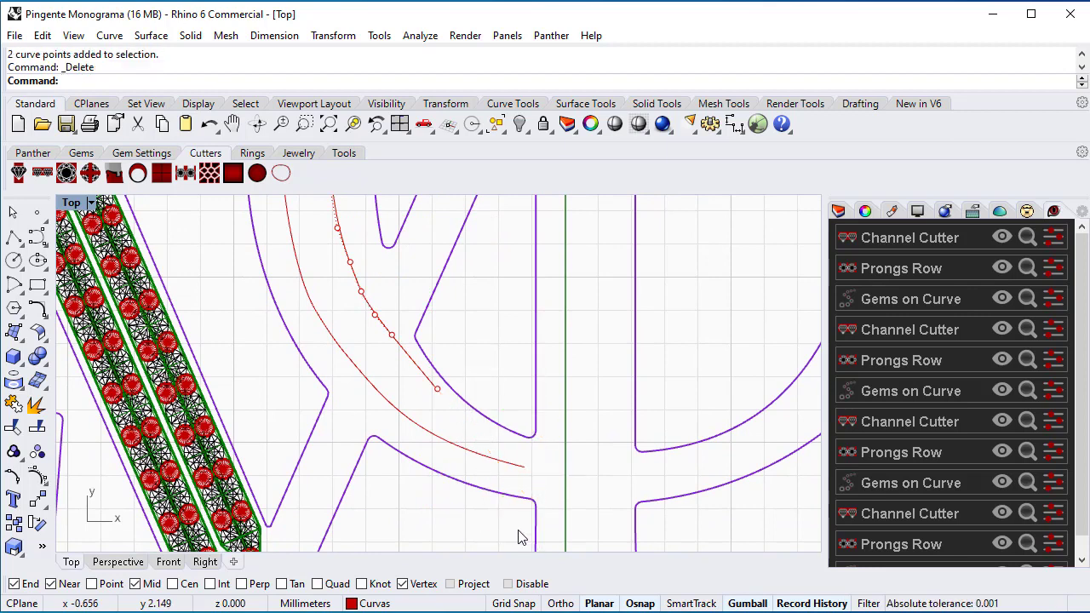
# Delete the control point beside the inner curve's lower endpoint and move the following one down to round the bend along the C's stroke.
pyautogui.click(393, 335)
pyautogui.press('Delete')
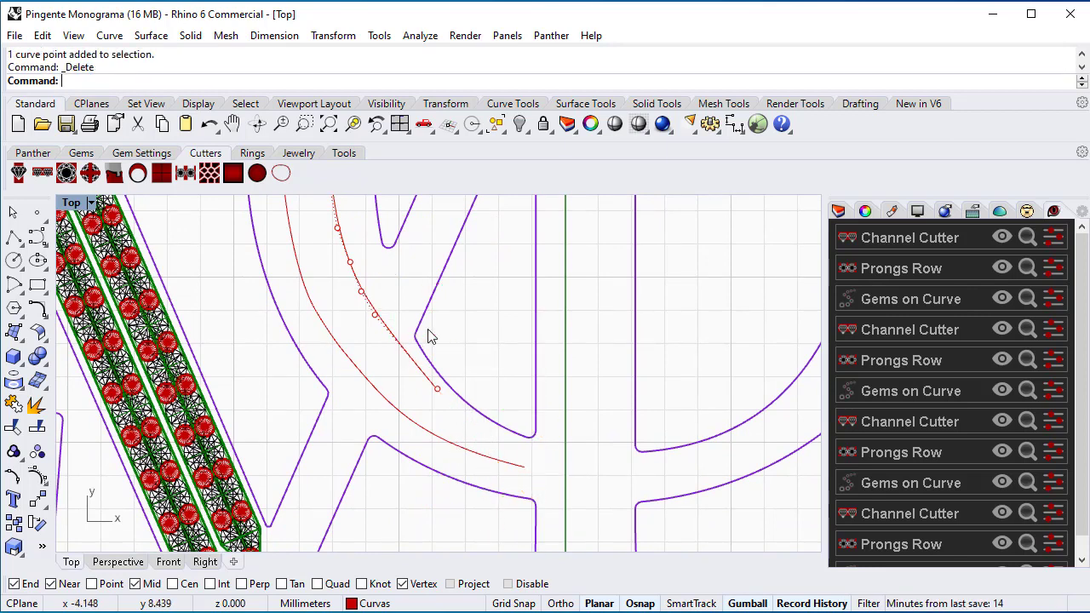
pyautogui.click(375, 316)
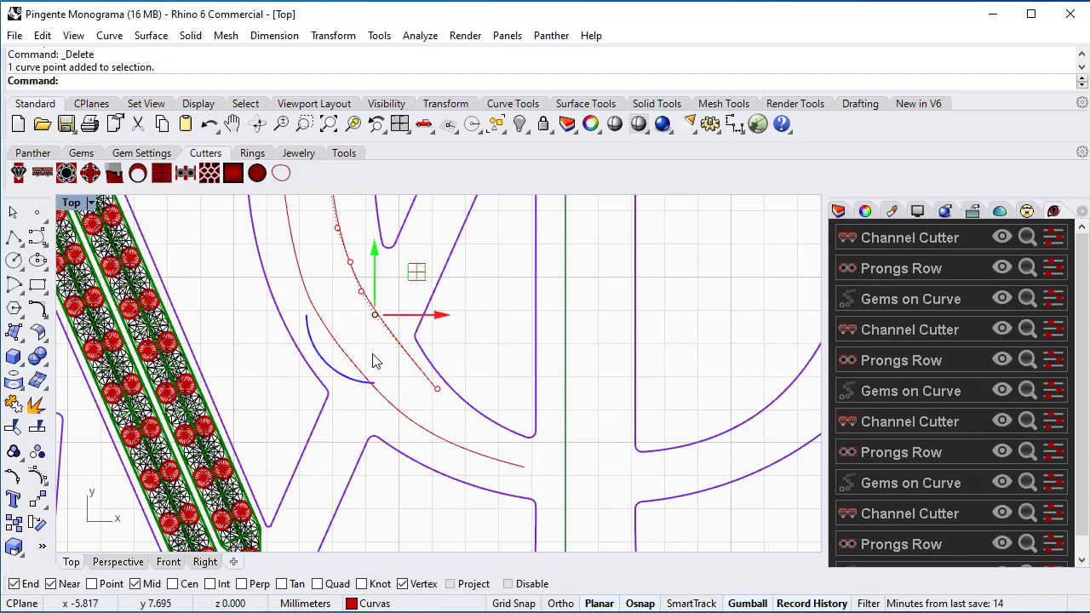
pyautogui.moveTo(375, 315); pyautogui.dragTo(371, 350)
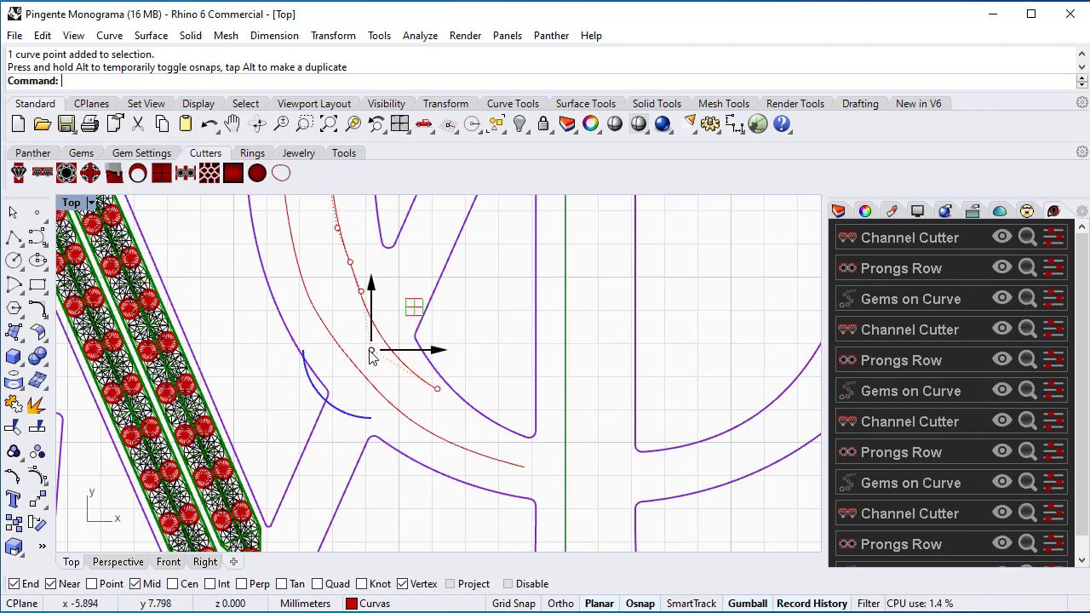
pyautogui.moveTo(371, 356); pyautogui.dragTo(375, 356)
pyautogui.scroll(2, 421, 358)
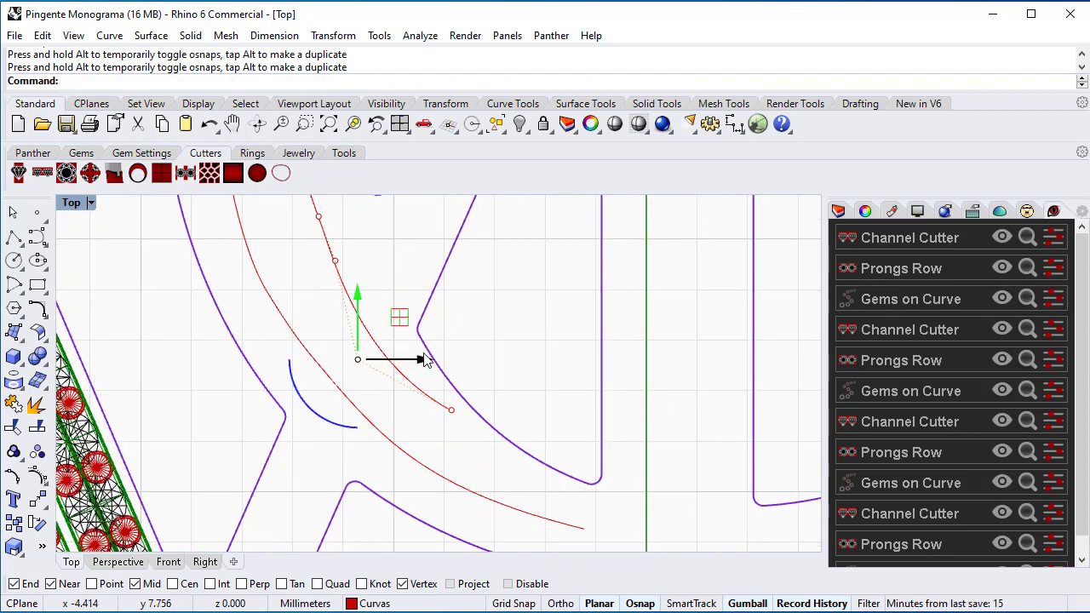
pyautogui.moveTo(404, 363); pyautogui.dragTo(407, 368)
# Shift a control point on the outer offset curve's lower bend slightly outward, away from the inner curve.
pyautogui.click(334, 417)
pyautogui.click(360, 446)
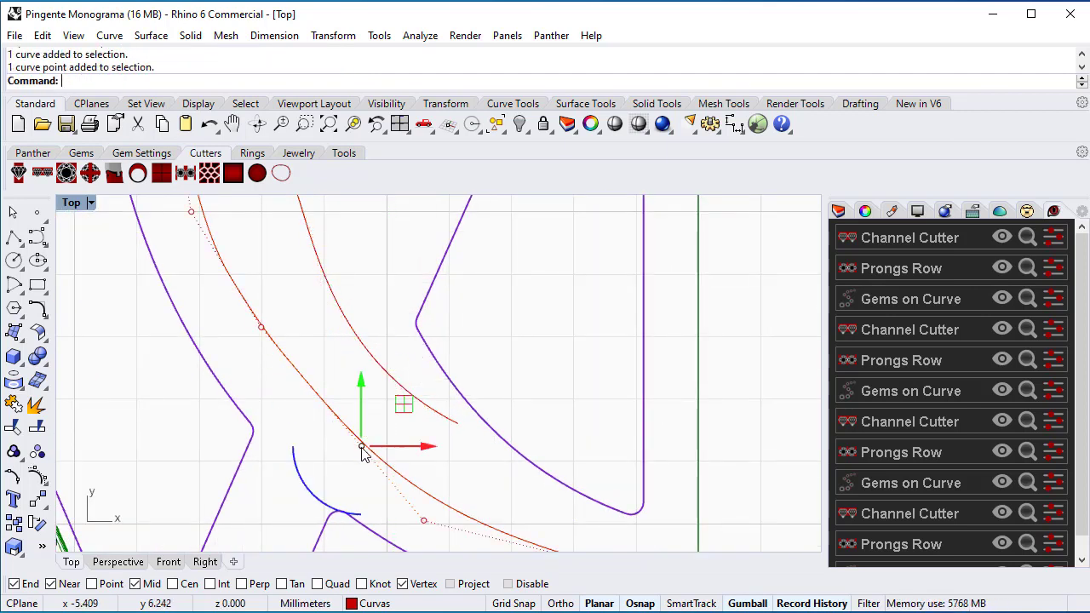
pyautogui.moveTo(426, 445)
pyautogui.mouseDown()
pyautogui.moveTo(399, 446)
pyautogui.moveTo(409, 450)
pyautogui.mouseUp()
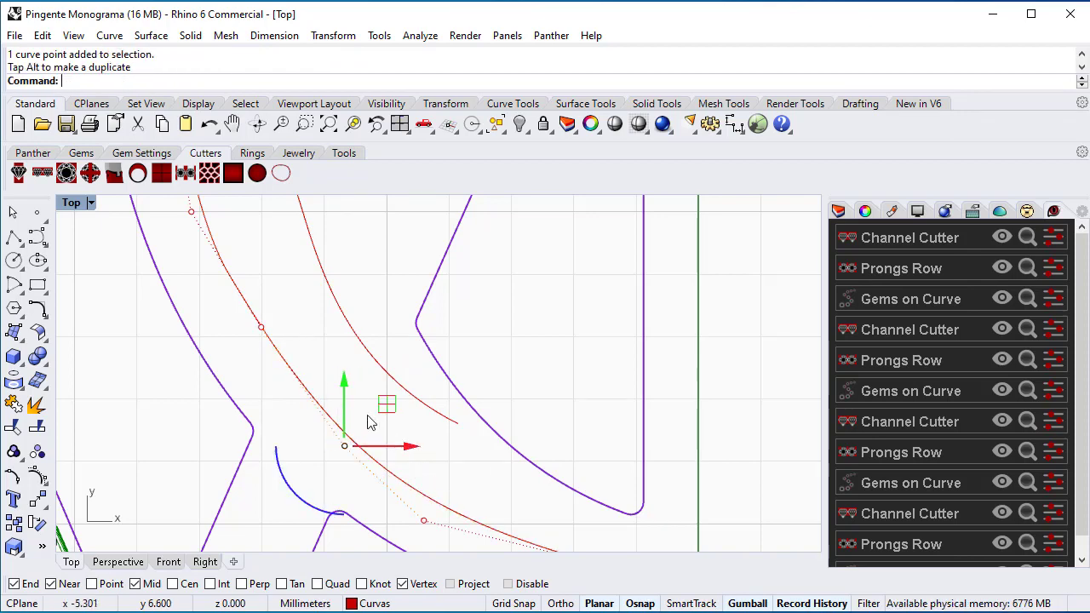
pyautogui.scroll(-4, 383, 399)
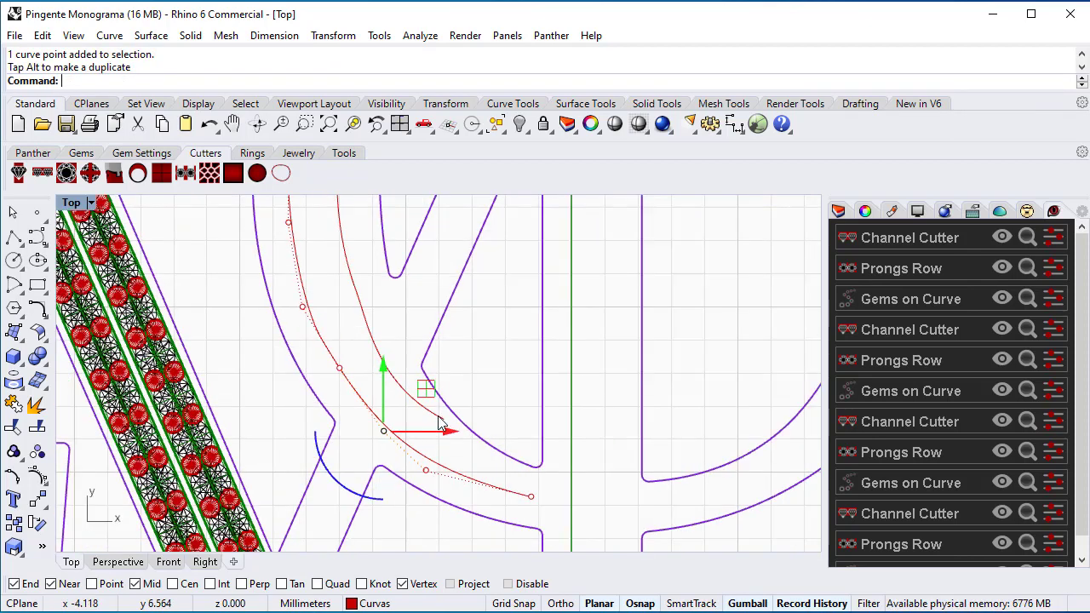
# Delete one control point above the inner curve's lower bend and shift the one below it slightly toward the outer curve.
pyautogui.click(379, 339)
pyautogui.scroll(4, 375, 328)
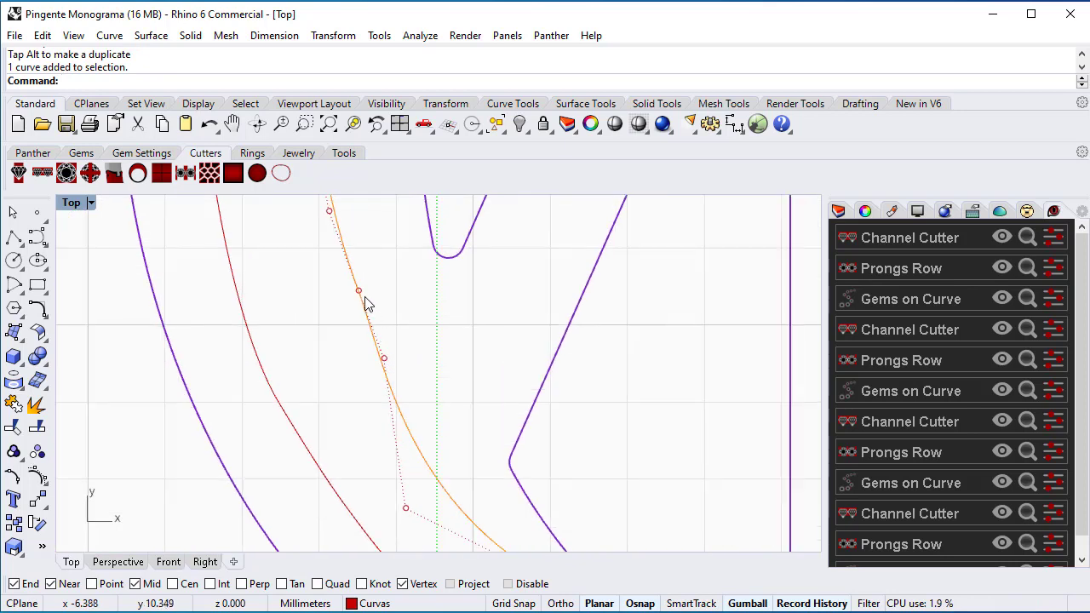
pyautogui.click(359, 291)
pyautogui.press('Delete')
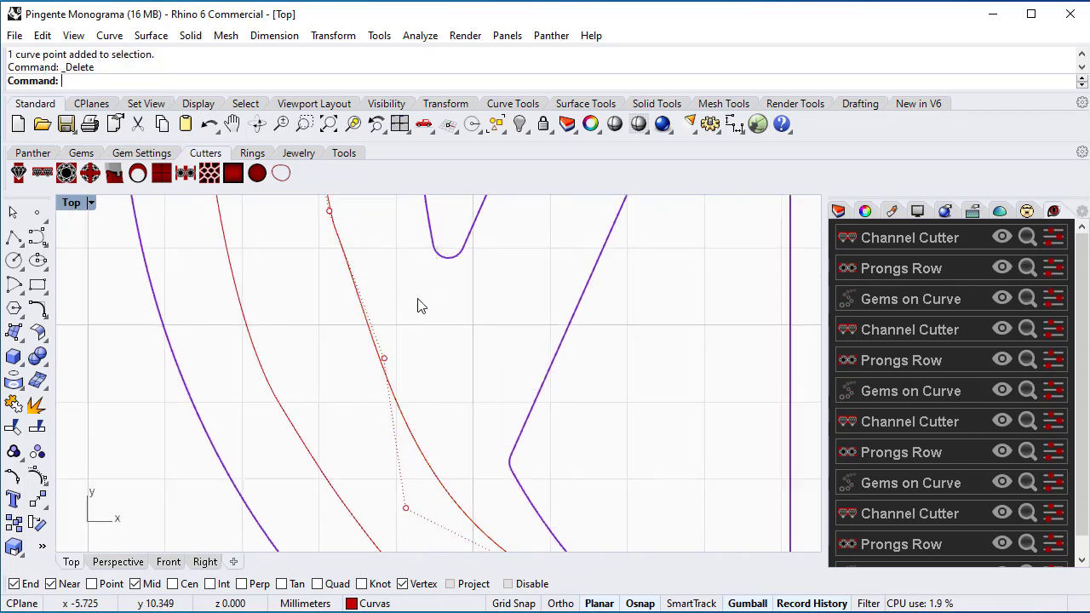
pyautogui.click(385, 359)
pyautogui.moveTo(439, 363); pyautogui.dragTo(415, 368)
pyautogui.scroll(-3, 415, 368)
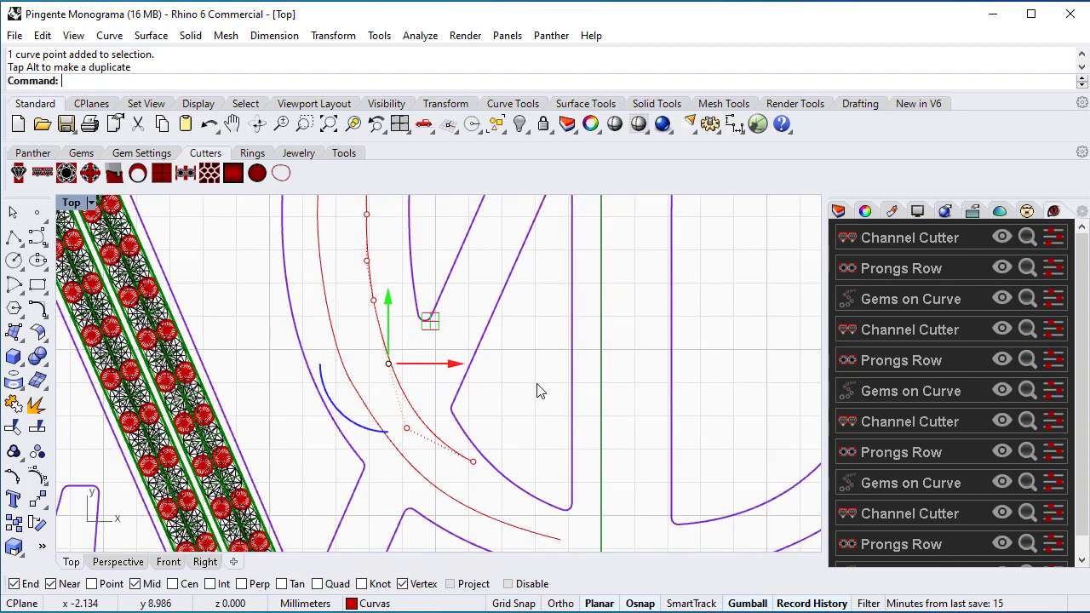
pyautogui.press('Escape')
# Place a Gems on Curve row along the C's inner guide curve with a proportional gem length of 1.20 mm.
pyautogui.scroll(2, 530, 388)
pyautogui.scroll(-3, 531, 393)
pyautogui.scroll(3, 509, 463)
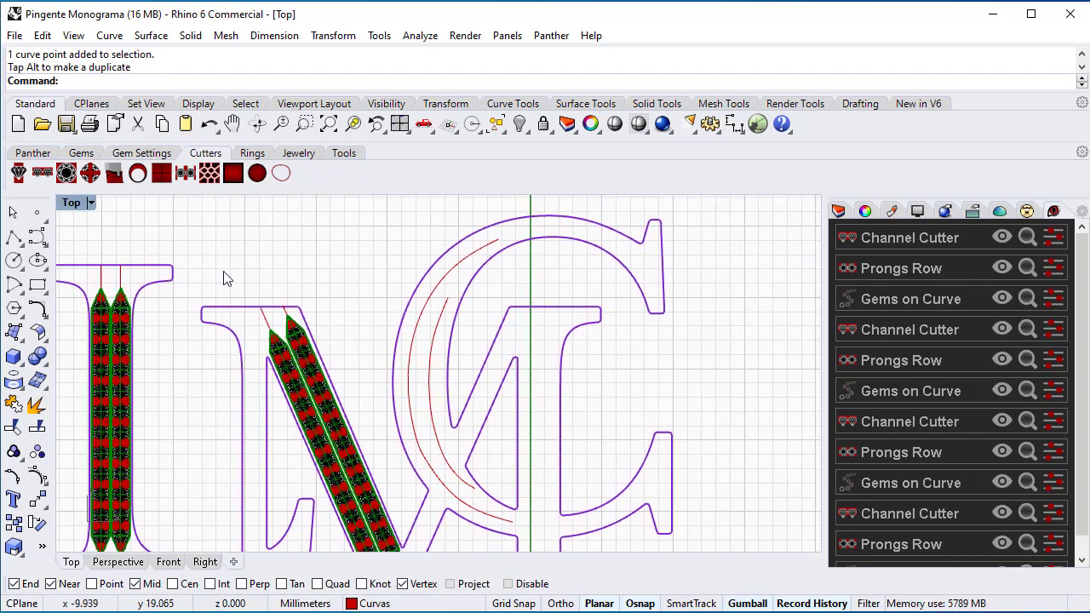
pyautogui.click(78, 157)
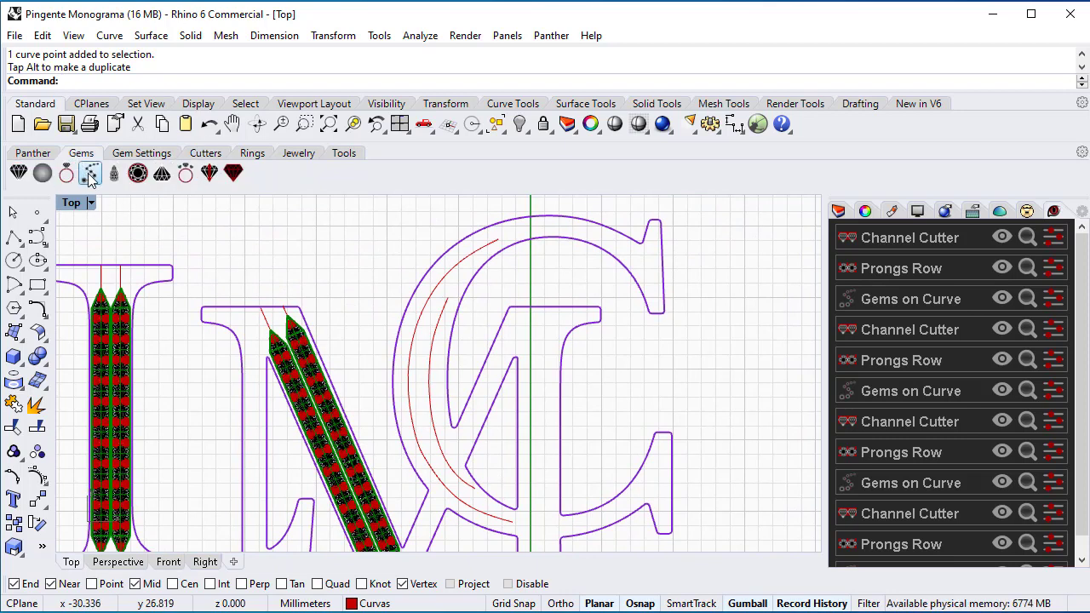
pyautogui.click(90, 174)
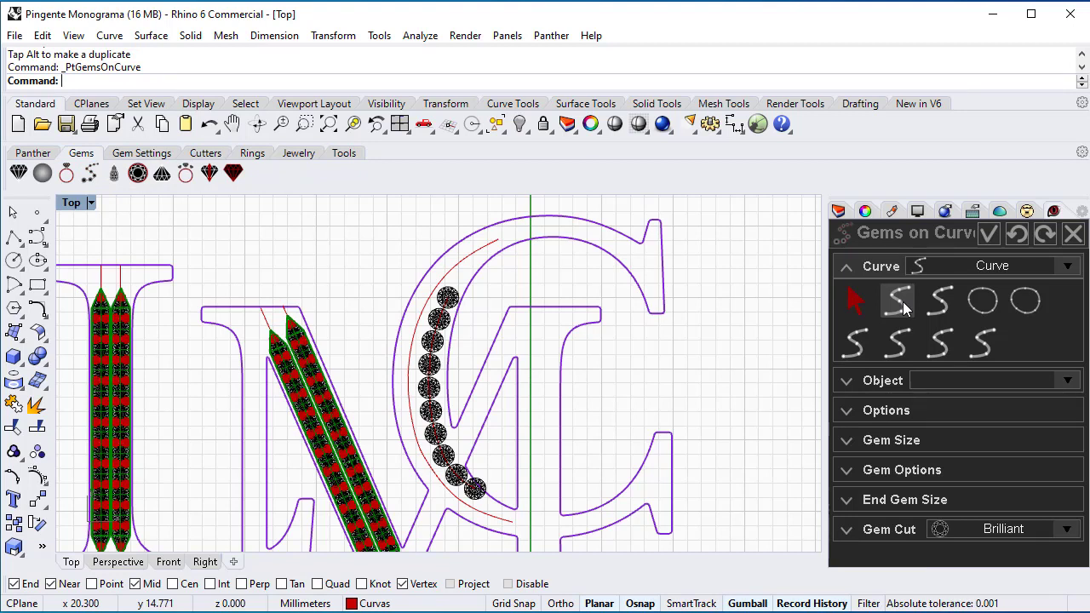
pyautogui.click(901, 304)
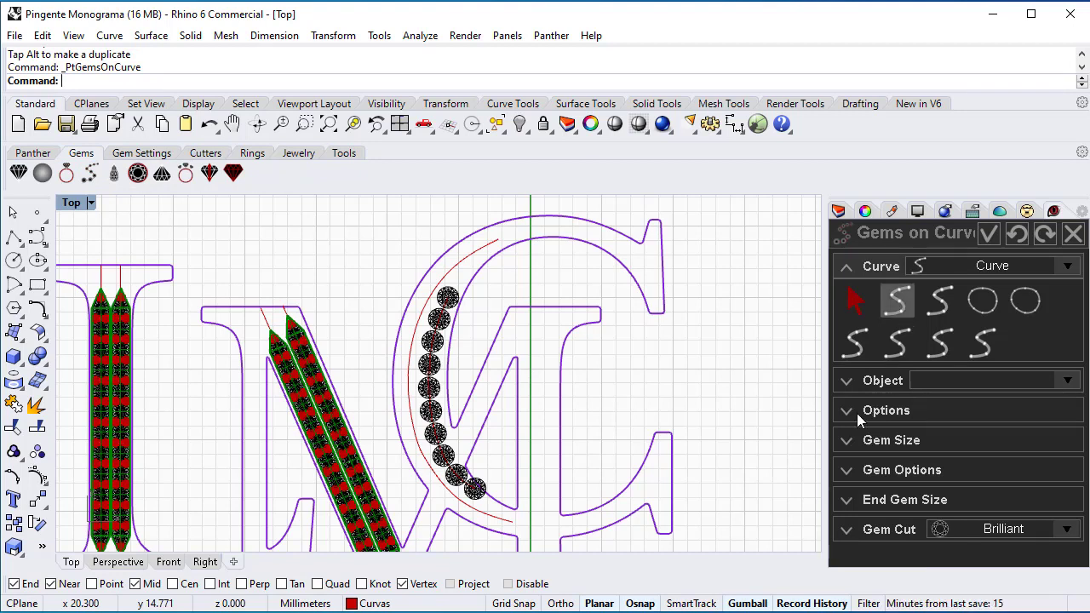
pyautogui.click(852, 438)
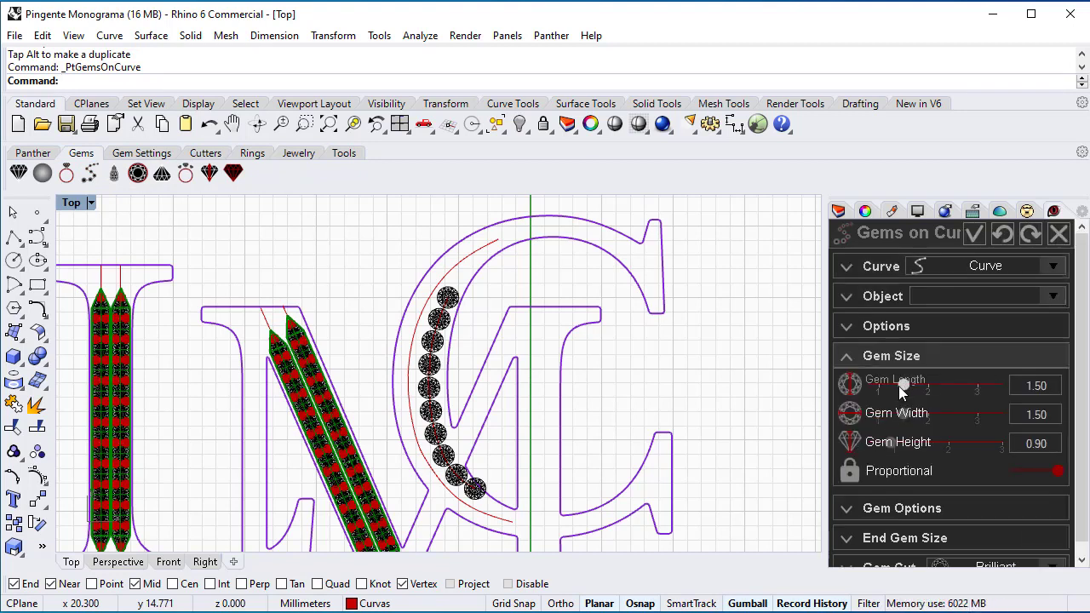
pyautogui.moveTo(898, 386); pyautogui.dragTo(889, 387)
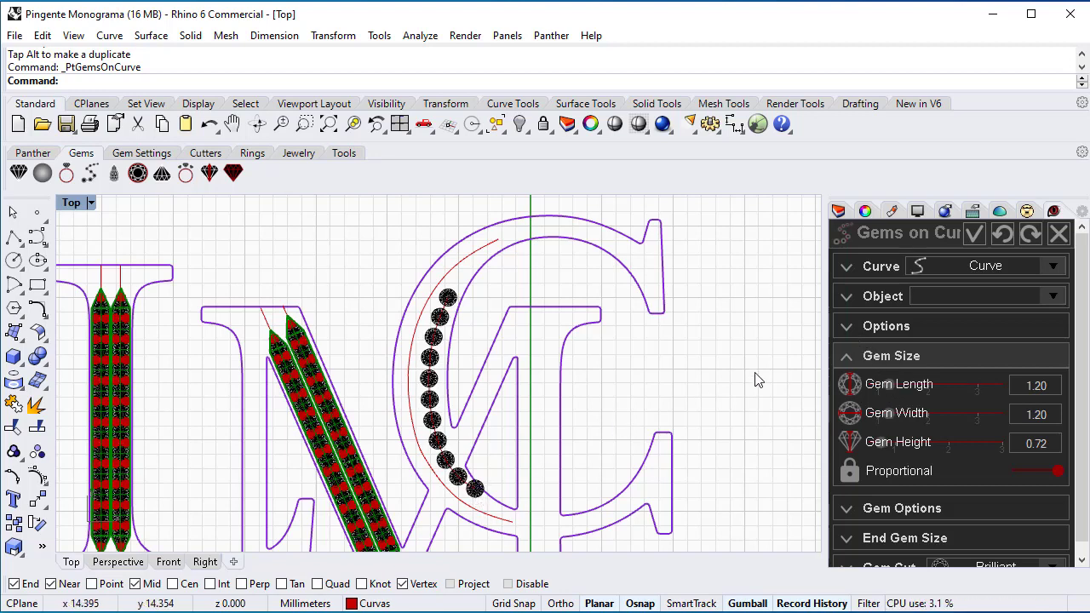
# Try insetting both ends of the gem row with a start point of 0.064, and undo the change.
pyautogui.click(845, 326)
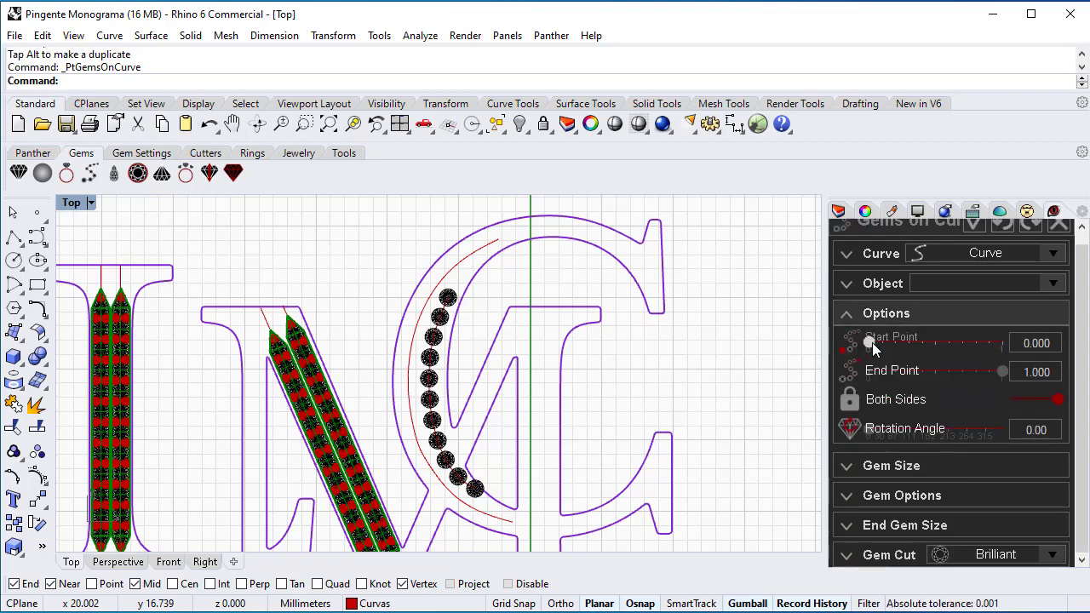
pyautogui.moveTo(872, 343); pyautogui.dragTo(877, 343)
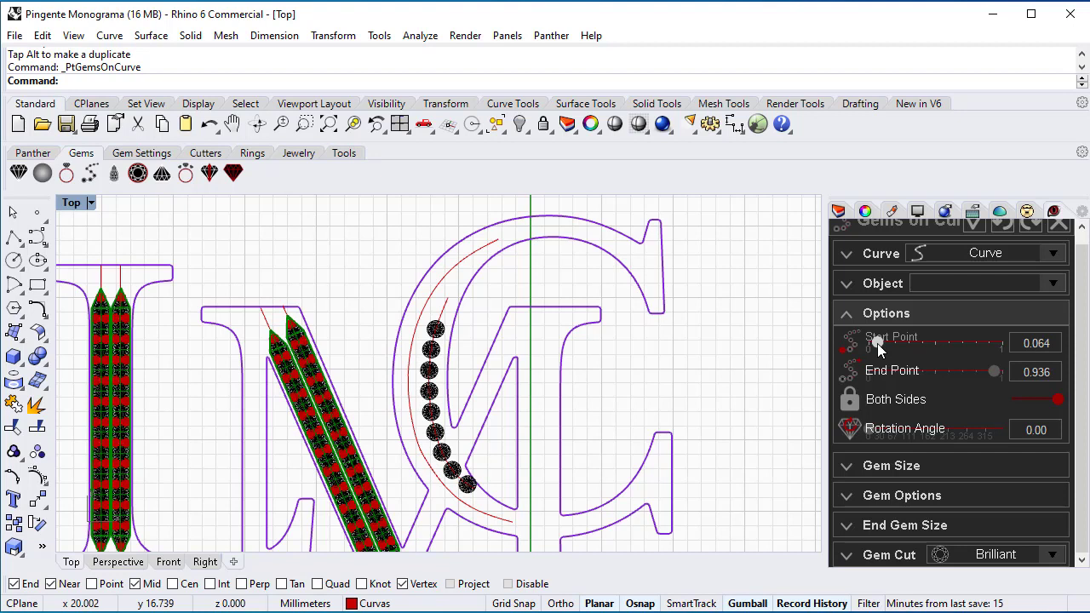
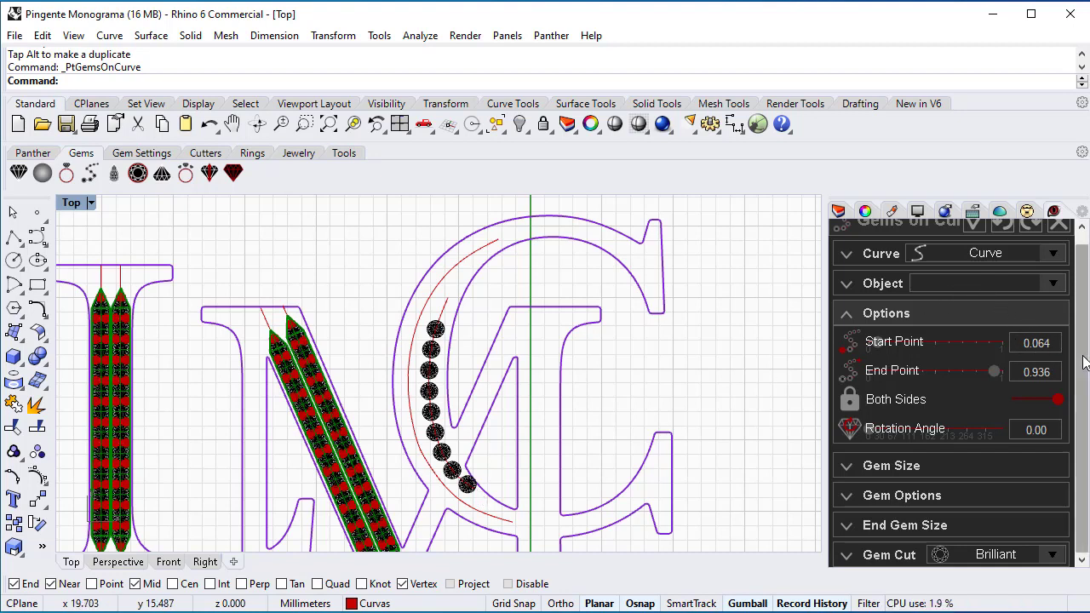
pyautogui.scroll(1, 1075, 356)
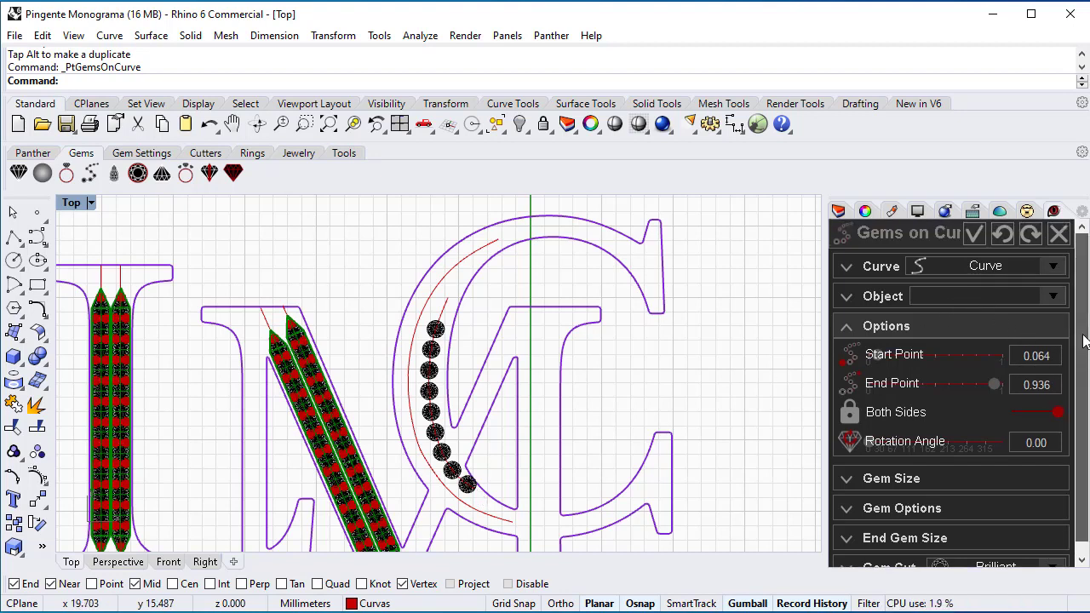
pyautogui.click(1002, 234)
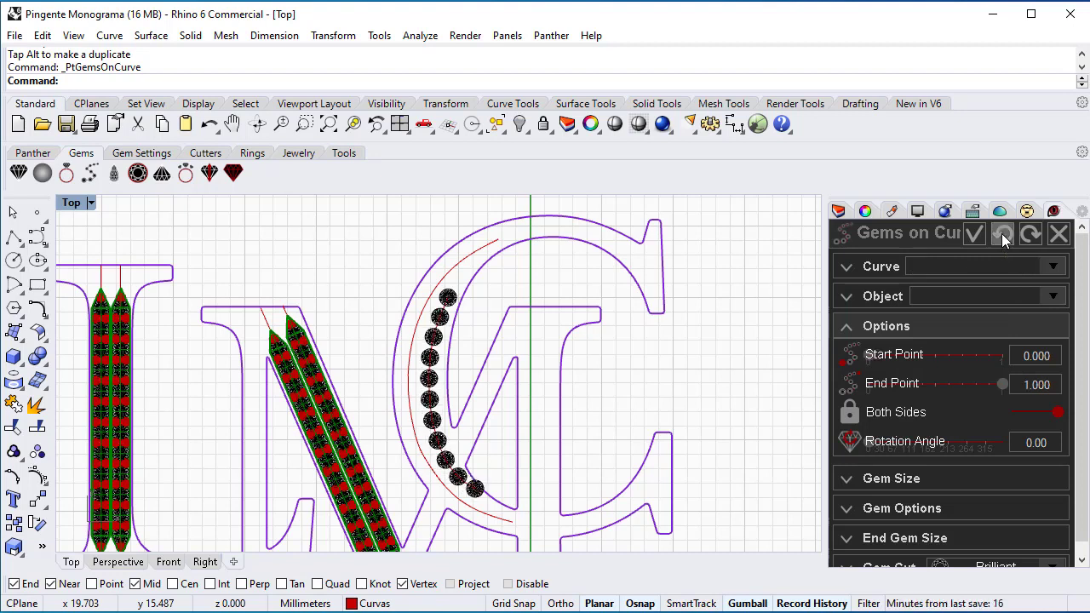
# Unlink the two ends of the C's inner gem row and shorten only its lower end with an end point of 0.720.
pyautogui.click(1021, 414)
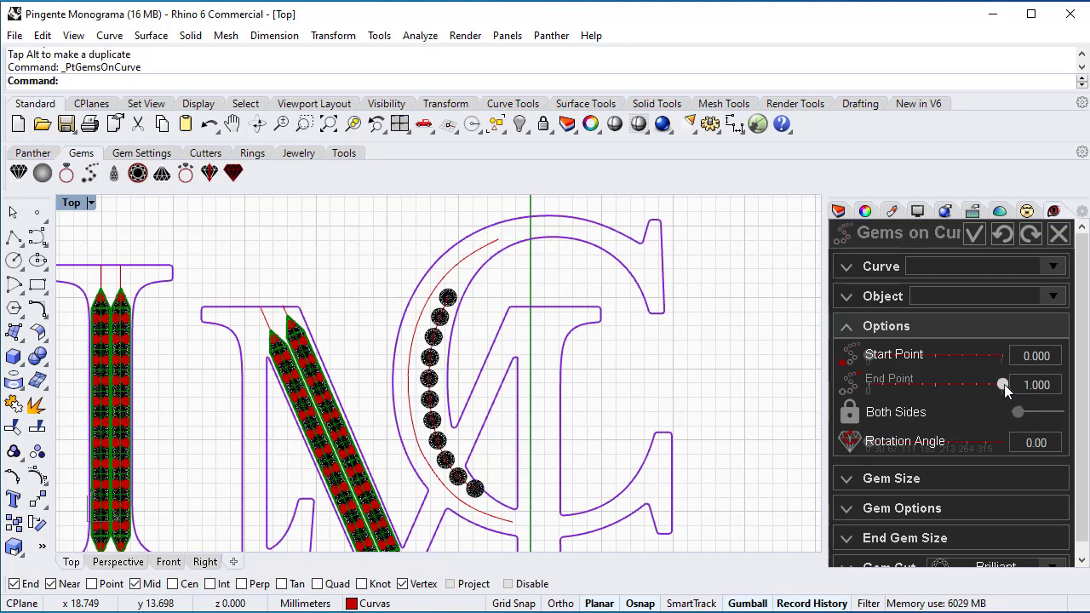
pyautogui.moveTo(1005, 384); pyautogui.dragTo(963, 404)
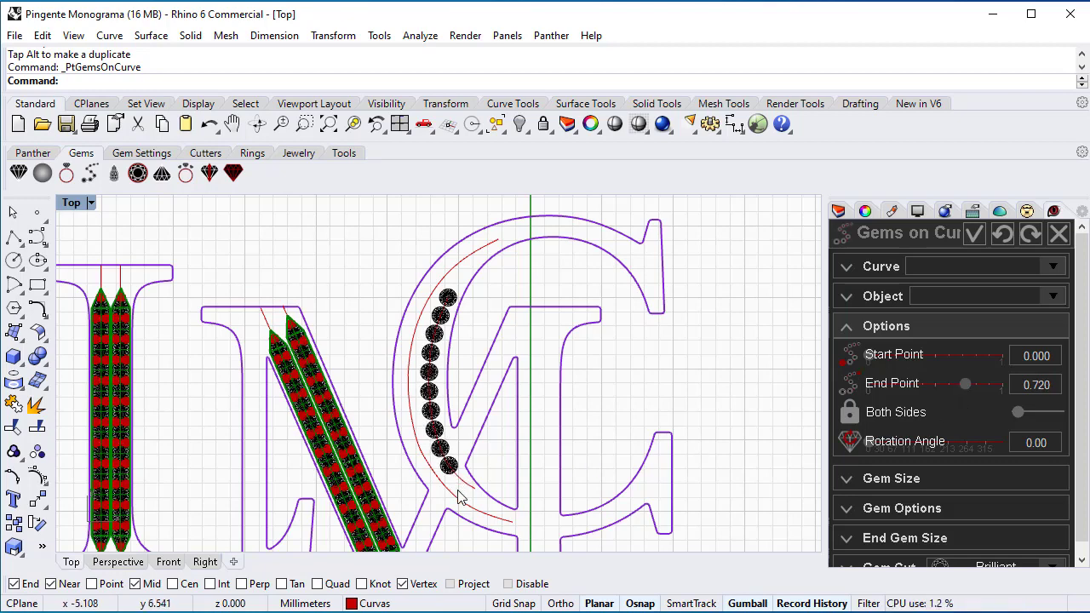
pyautogui.scroll(5, 458, 498)
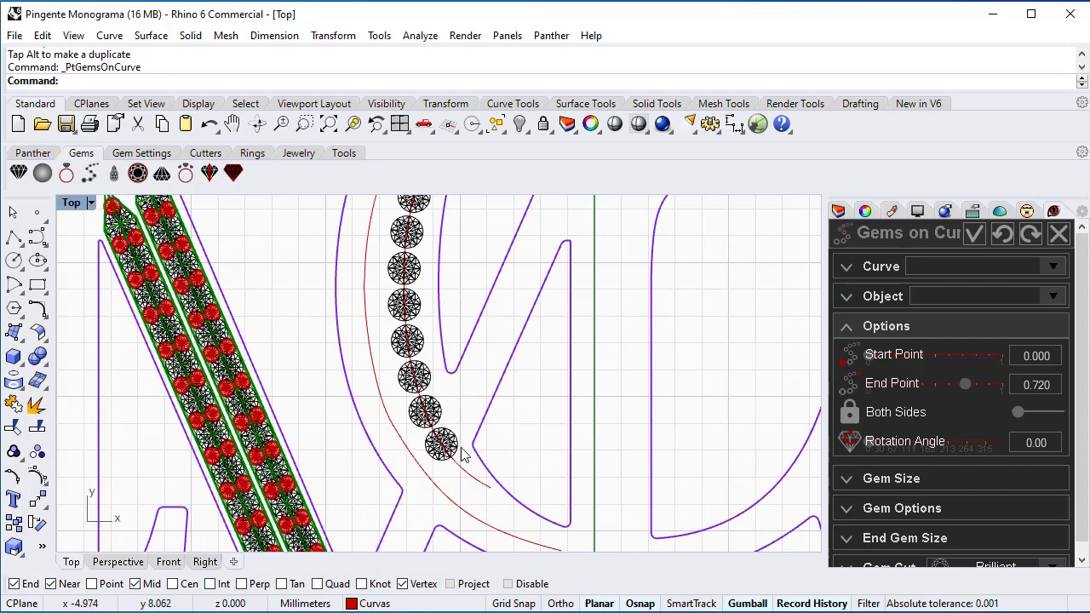
pyautogui.scroll(3, 461, 441)
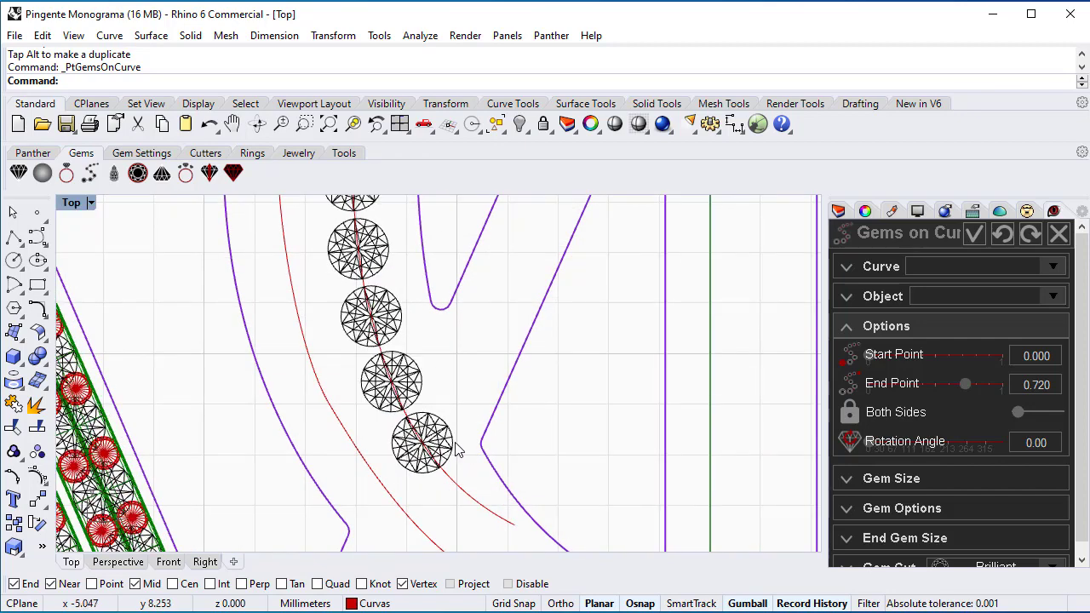
pyautogui.scroll(-4, 459, 404)
pyautogui.scroll(2, 461, 283)
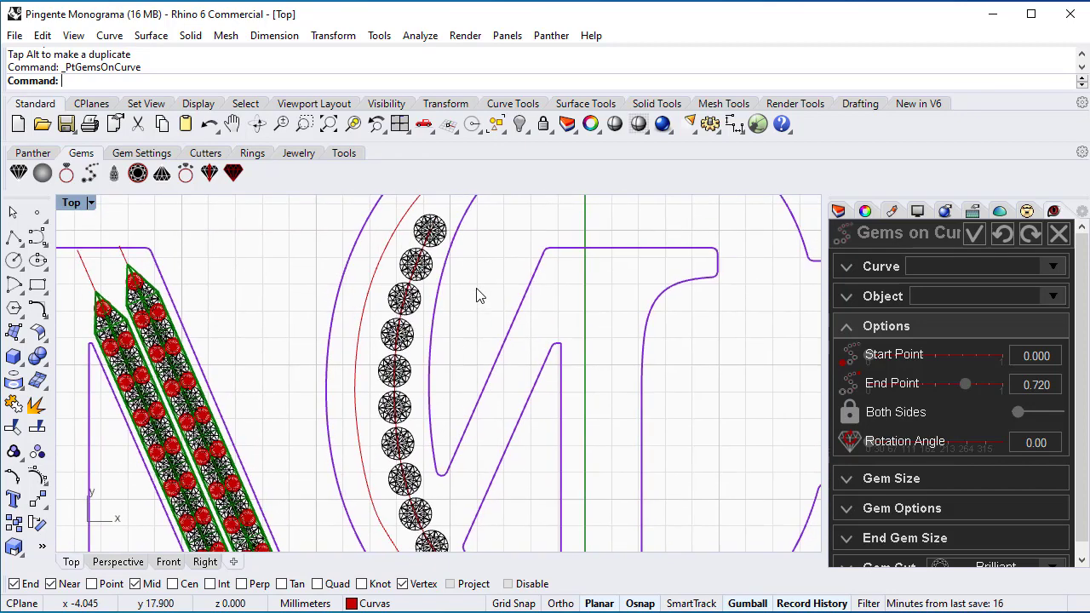
pyautogui.scroll(4, 477, 295)
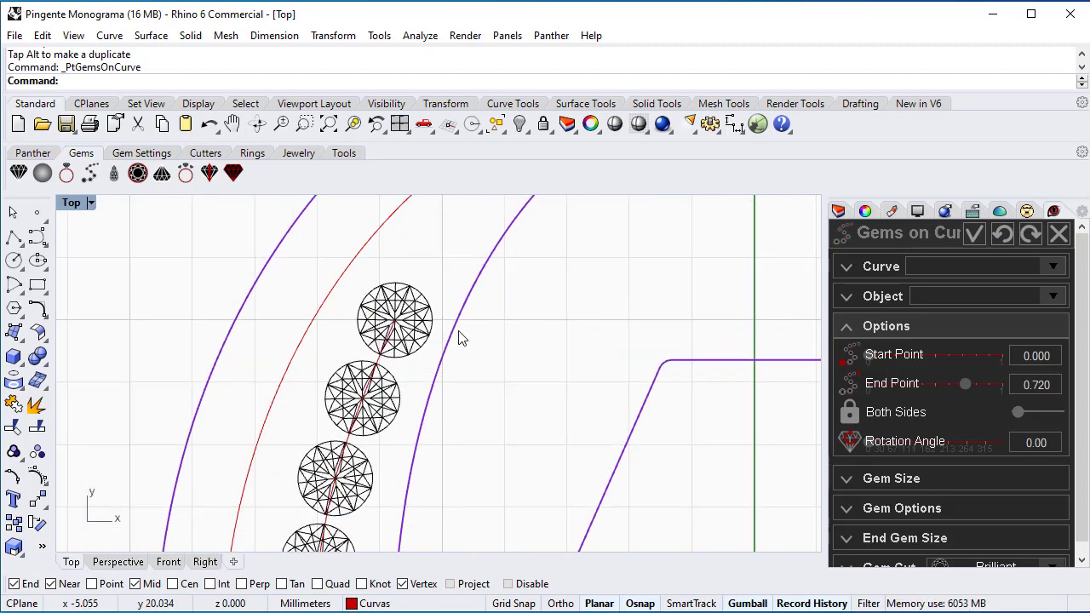
pyautogui.scroll(-5, 477, 358)
pyautogui.moveTo(511, 480); pyautogui.dragTo(516, 456, button='right')
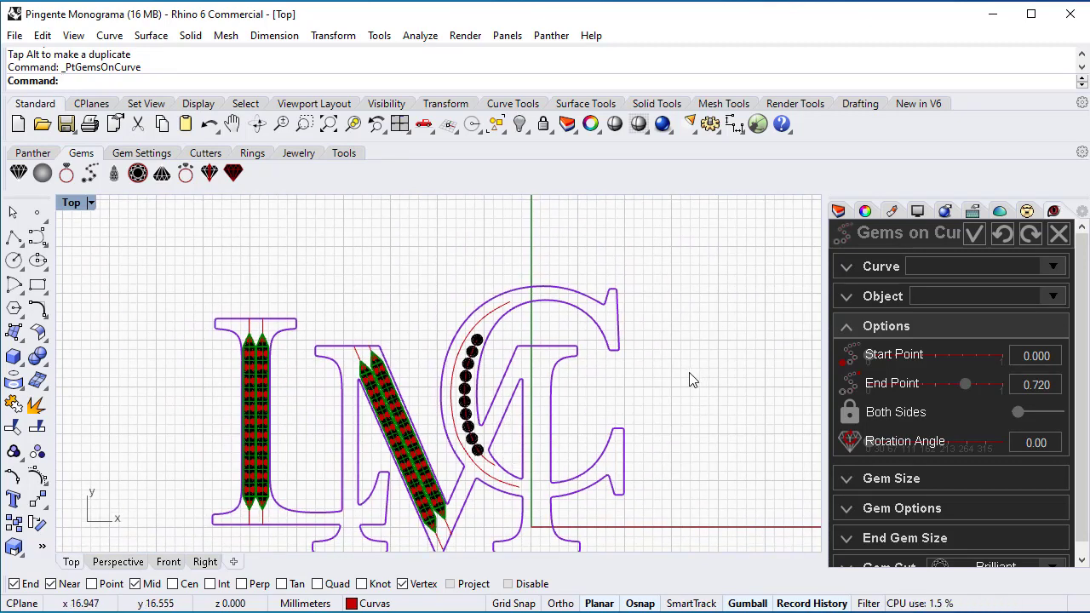
# Set the gem placement of the inner row to Table and accept the Gems on Curve row.
pyautogui.click(851, 508)
pyautogui.click(998, 442)
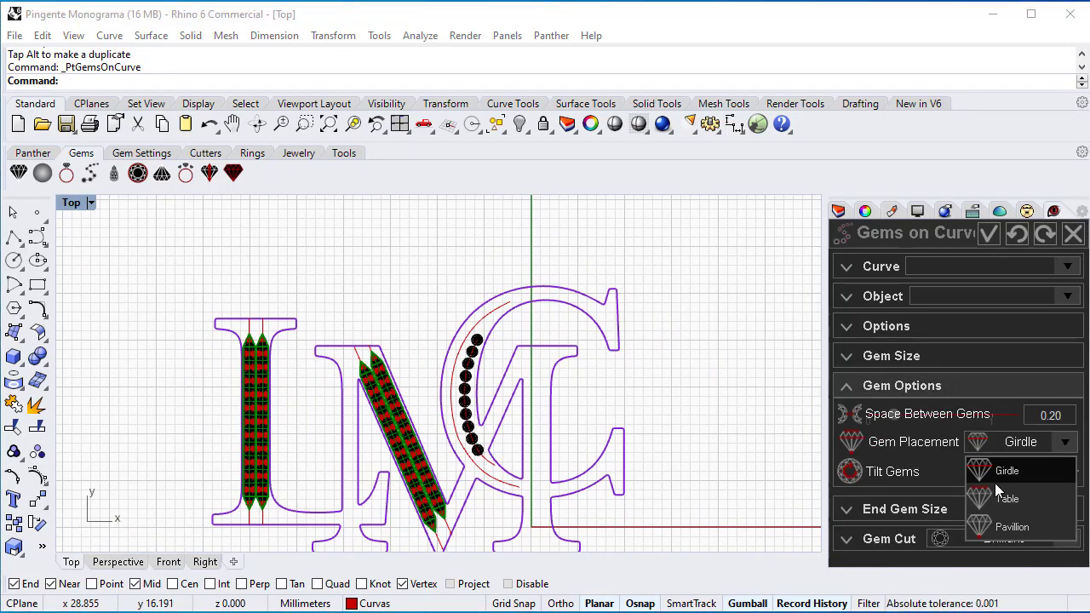
pyautogui.click(1008, 494)
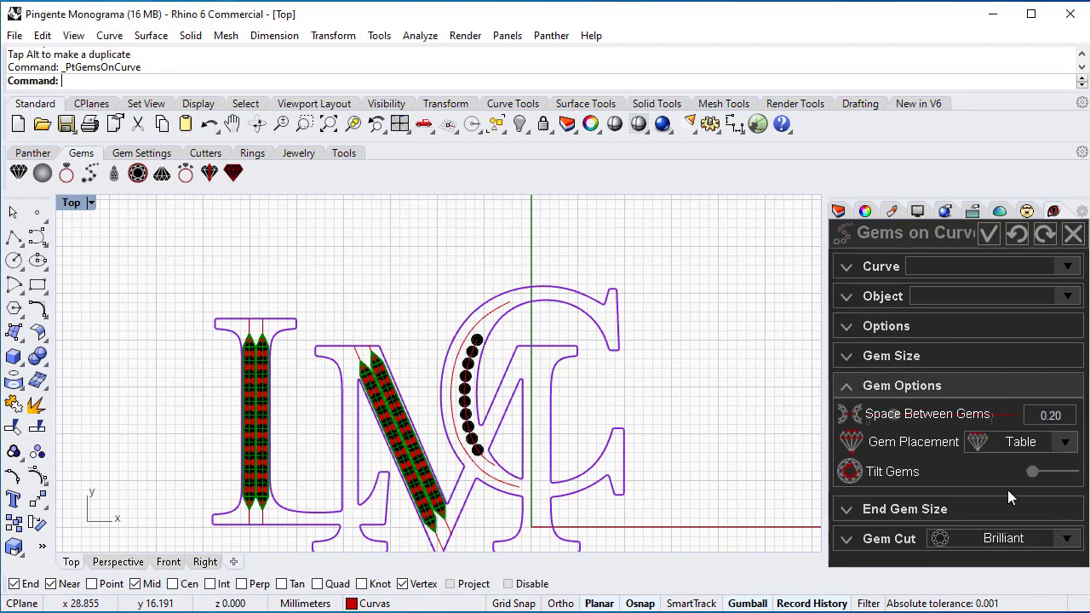
pyautogui.click(989, 241)
# Add a Prongs Row to the C's inner gems with thickness 0.55, height 0.20 and single start and end prongs.
pyautogui.click(140, 154)
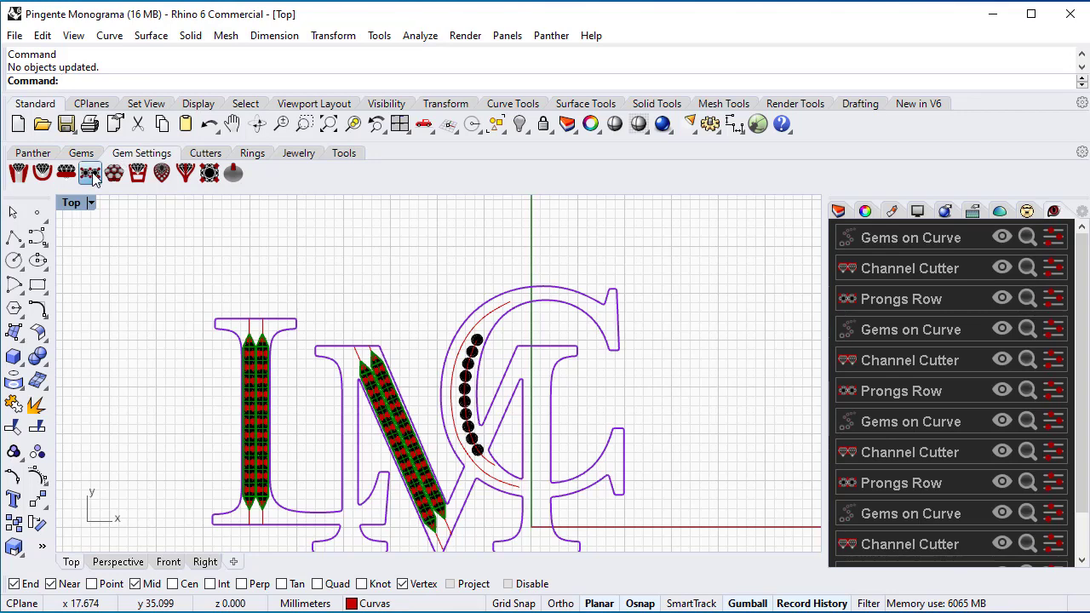
pyautogui.click(92, 173)
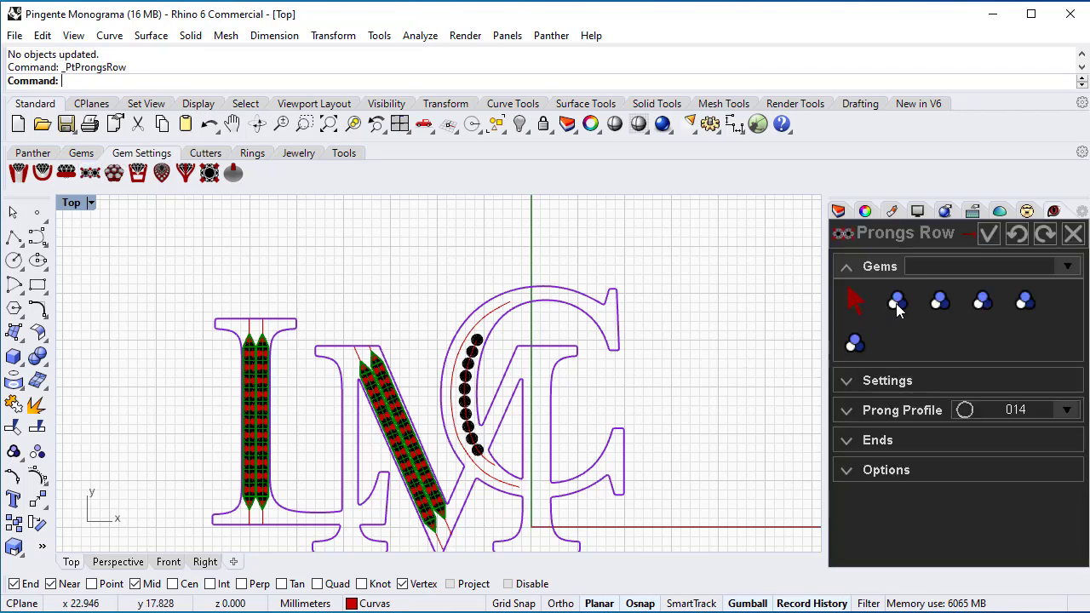
pyautogui.click(898, 304)
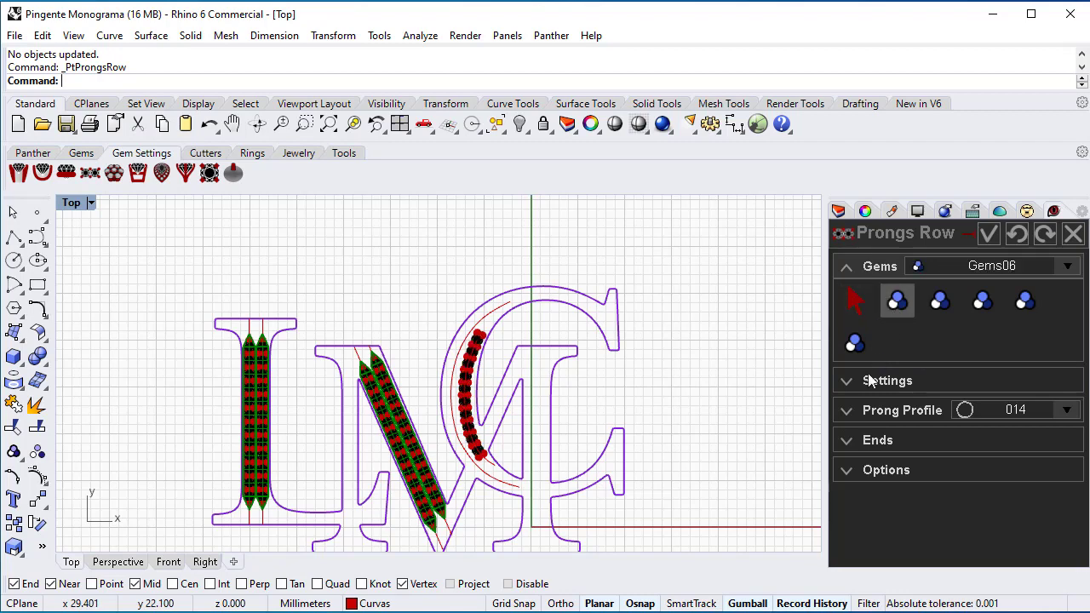
pyautogui.click(846, 382)
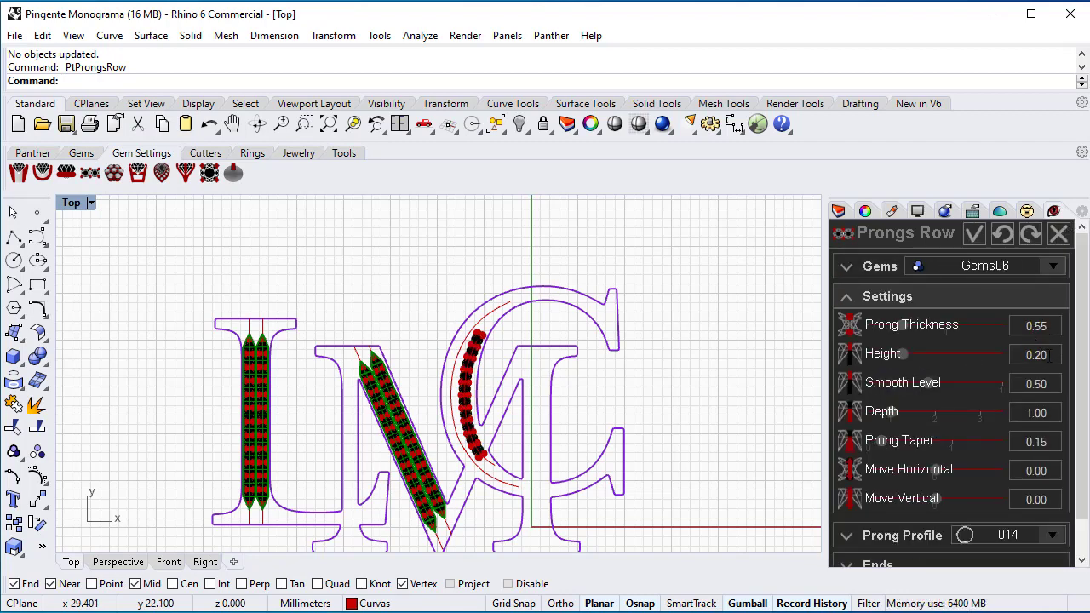
pyautogui.click(851, 564)
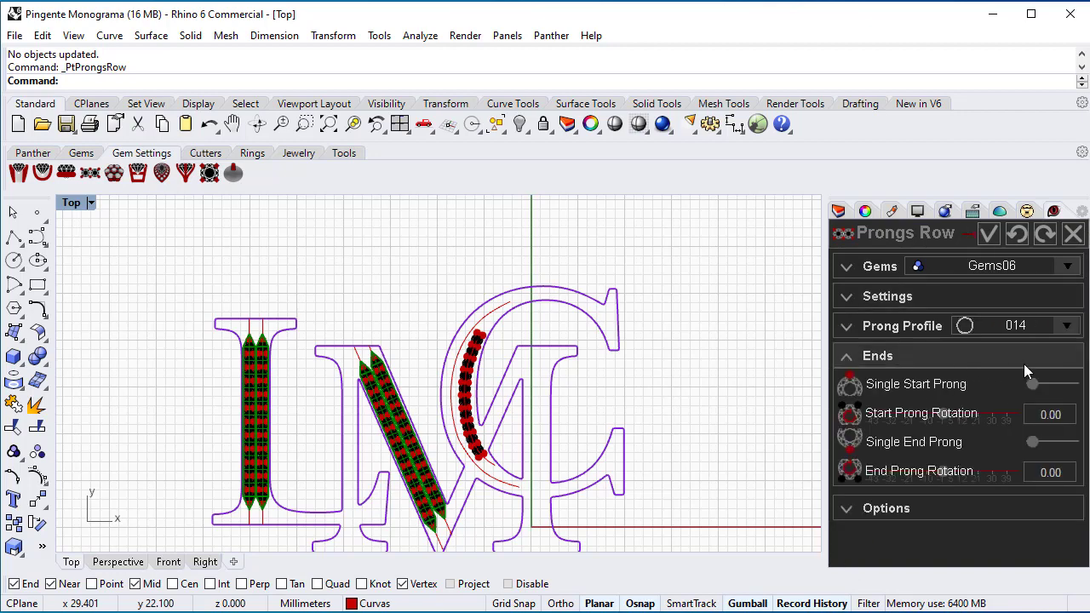
pyautogui.click(1047, 385)
pyautogui.click(1065, 442)
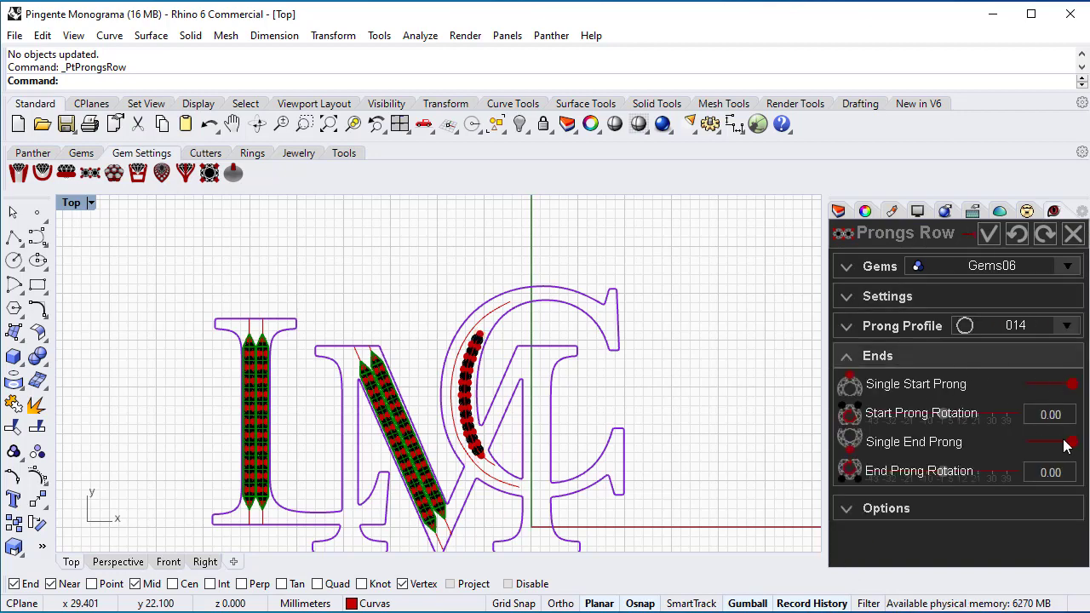
pyautogui.click(987, 235)
# Start a Channel Cutter for the C's inner gem row with a lateral distance of 0.05.
pyautogui.click(207, 153)
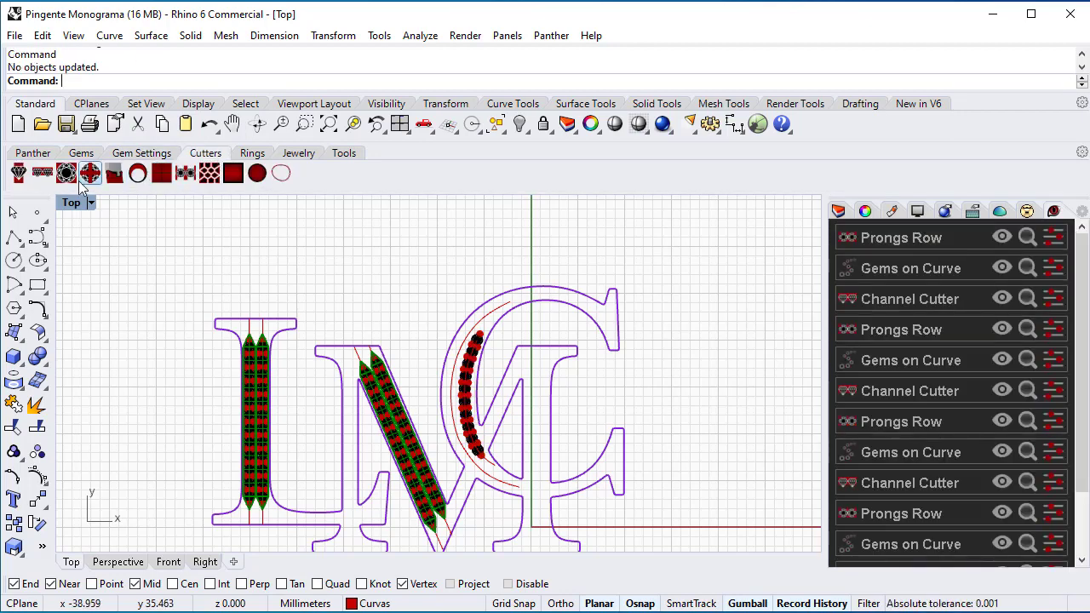
pyautogui.click(89, 173)
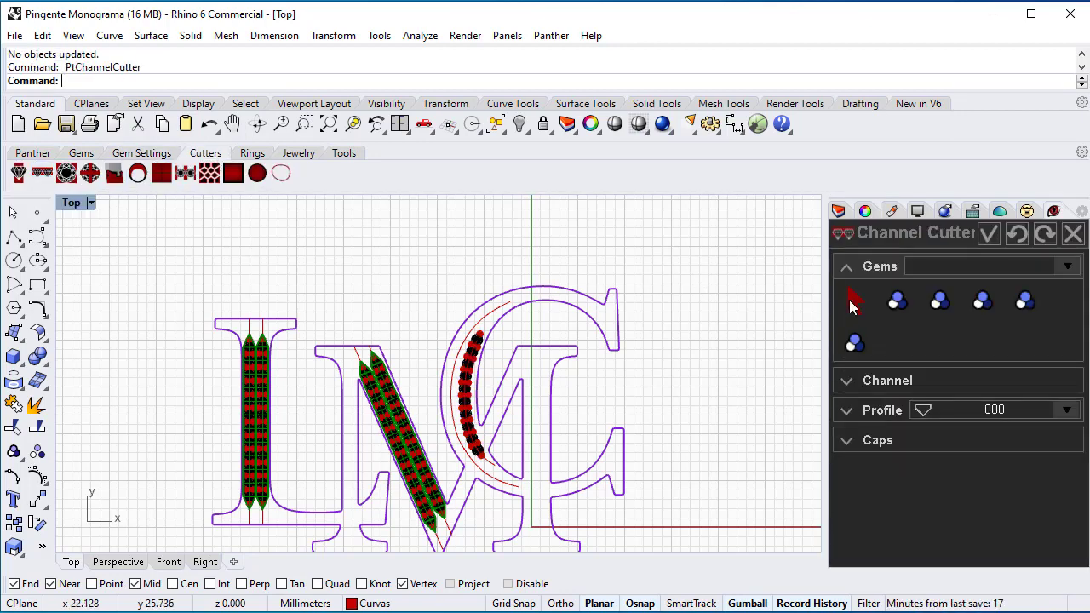
pyautogui.click(898, 302)
pyautogui.click(846, 379)
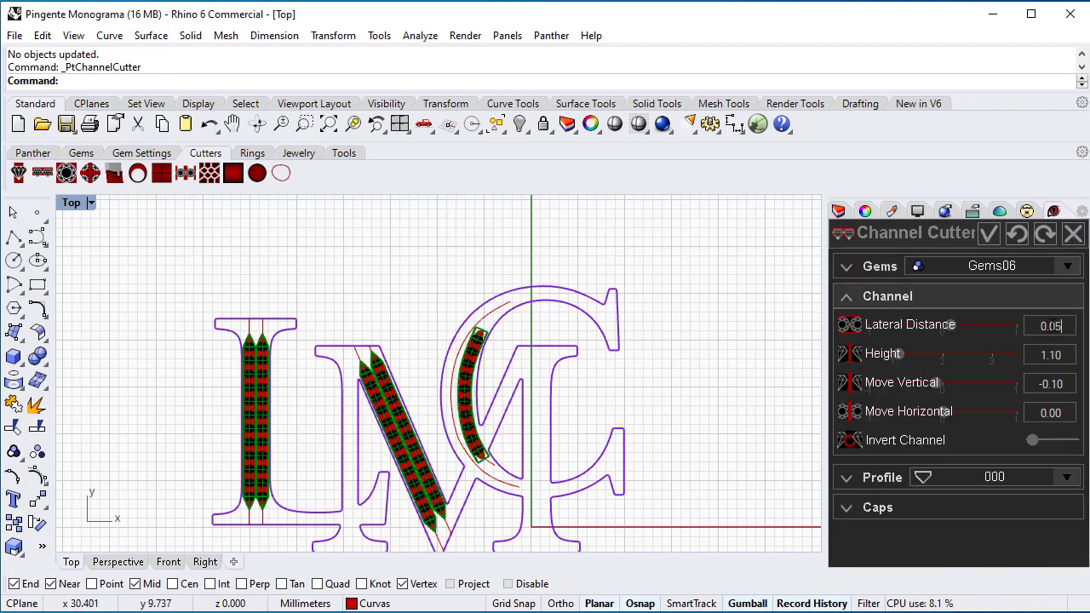
# Give the channel cutter Sharp start and end caps, set the start cap to 1.40, lengthen the end cap slightly, and accept the cutter.
pyautogui.click(847, 508)
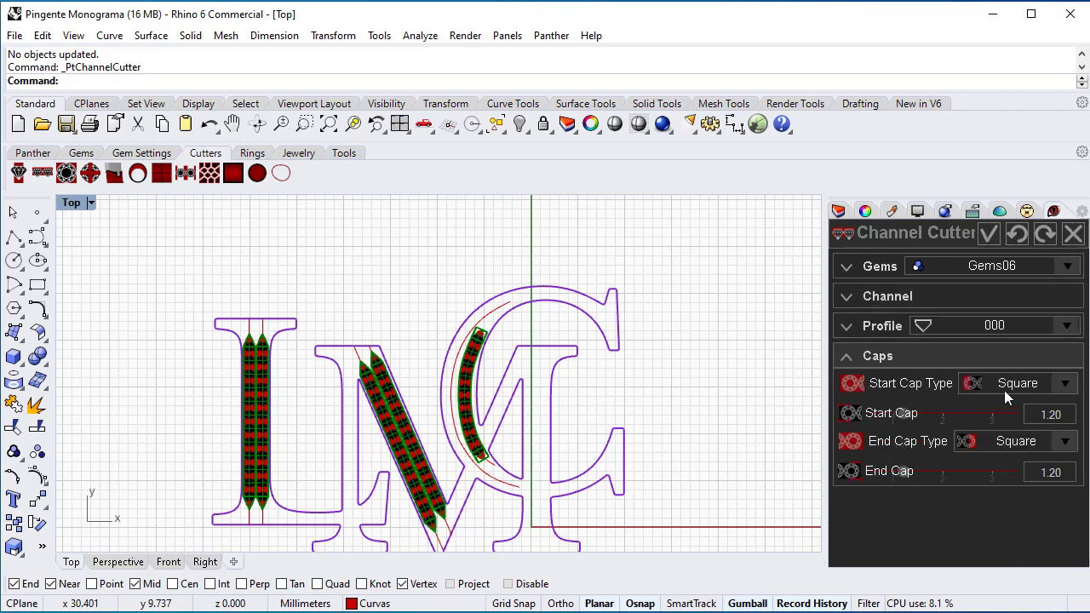
pyautogui.click(1004, 386)
pyautogui.click(997, 470)
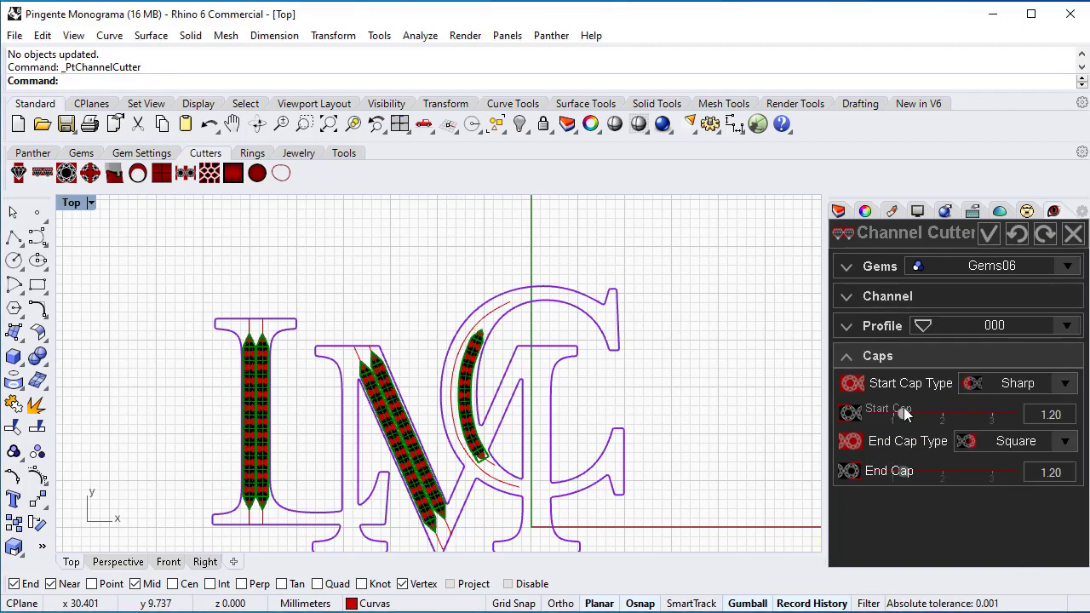
pyautogui.moveTo(905, 412); pyautogui.dragTo(913, 413)
pyautogui.click(969, 440)
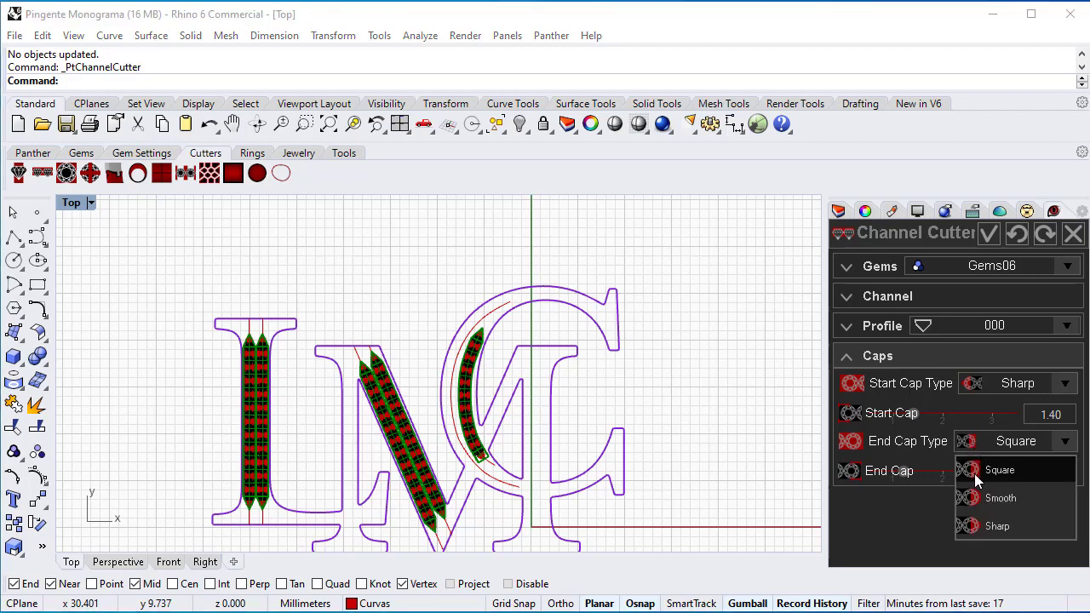
pyautogui.click(978, 523)
pyautogui.moveTo(906, 470); pyautogui.dragTo(915, 471)
pyautogui.click(992, 234)
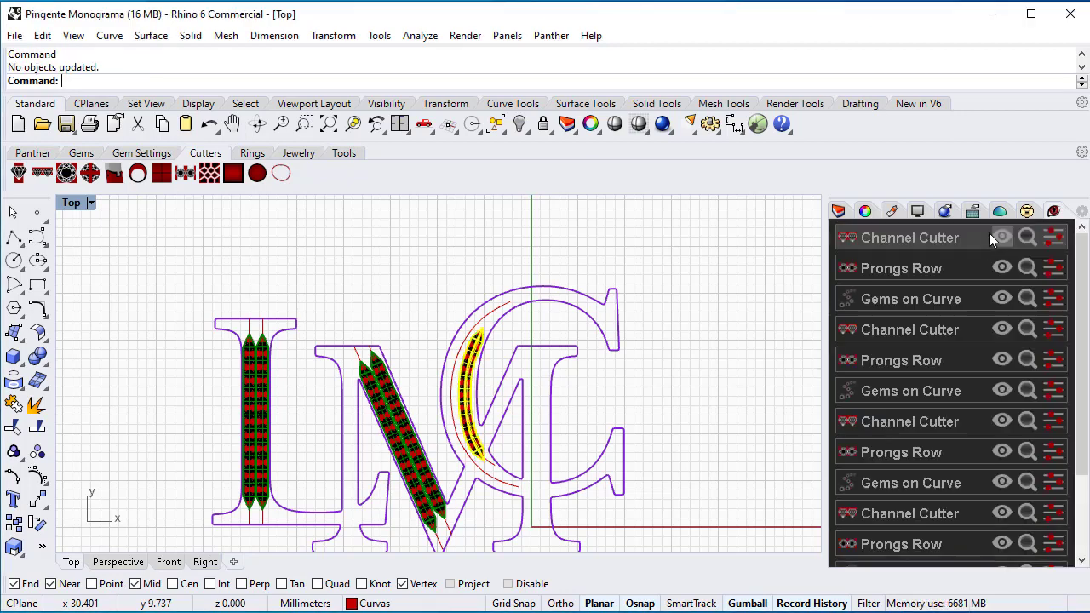
# Inspect the C's inner gem row, prongs and channel ends in the Perspective view and close up in the Top view.
pyautogui.click(117, 561)
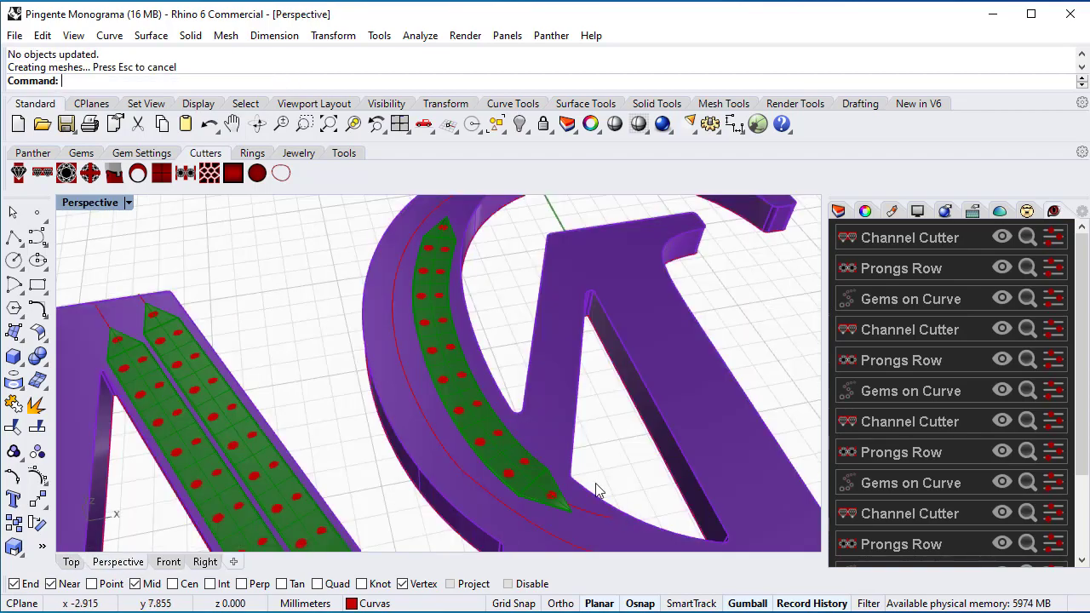
pyautogui.moveTo(546, 417); pyautogui.dragTo(584, 471, button='right')
pyautogui.scroll(-5, 587, 477)
pyautogui.scroll(6, 584, 471)
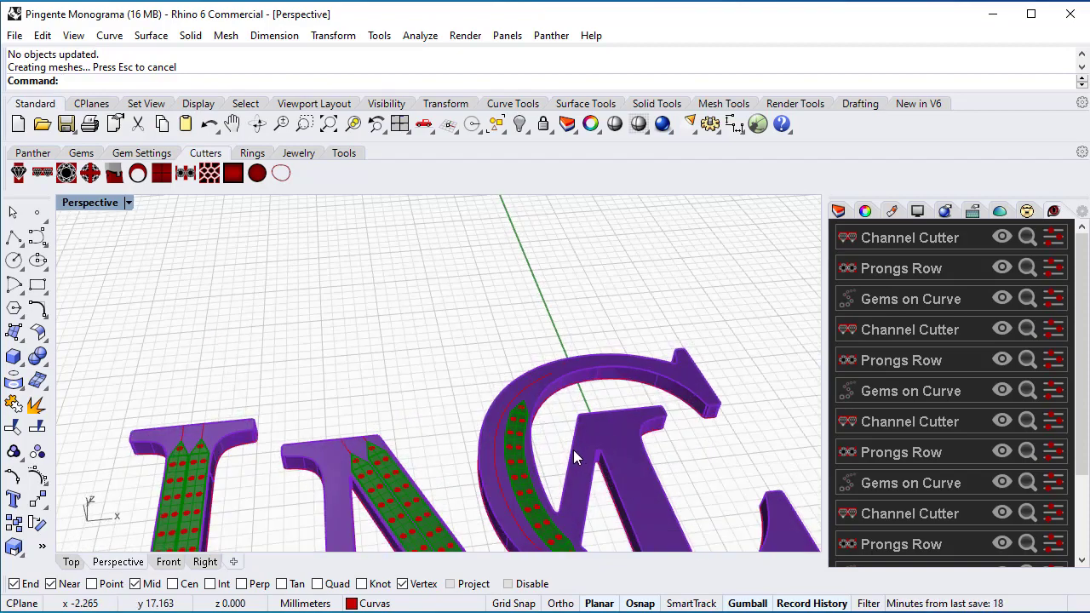
pyautogui.click(71, 562)
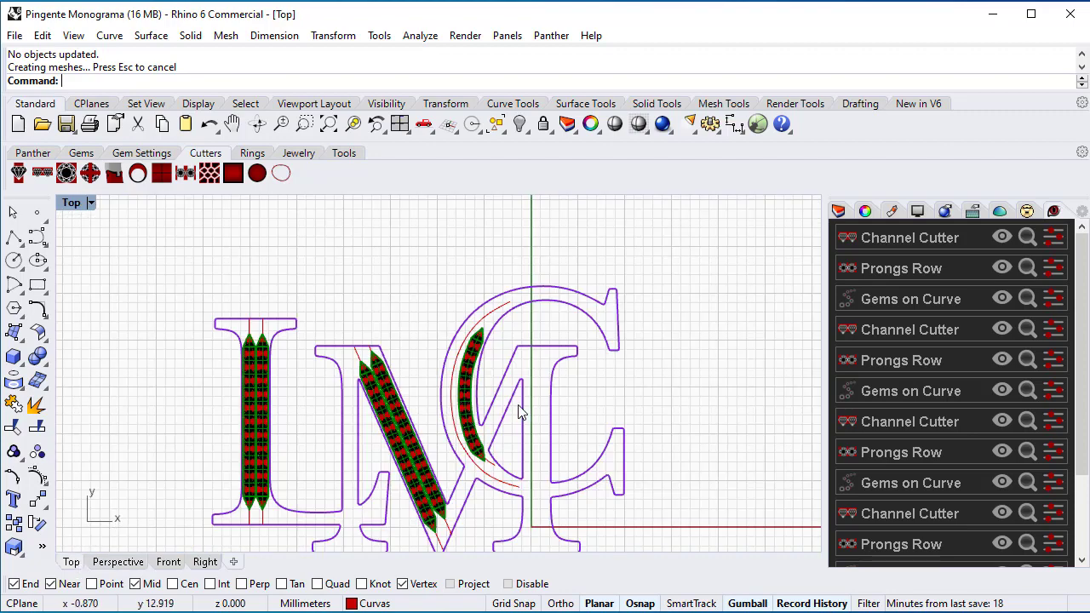
pyautogui.scroll(8, 499, 390)
pyautogui.scroll(-1, 436, 271)
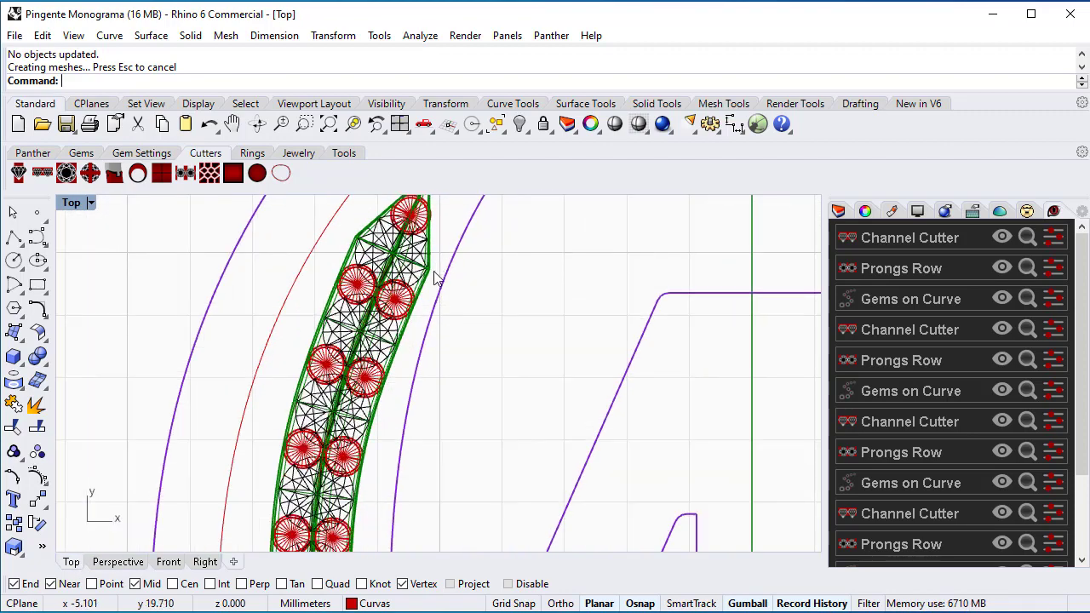
pyautogui.scroll(-2, 435, 341)
pyautogui.moveTo(441, 385); pyautogui.dragTo(477, 290, button='right')
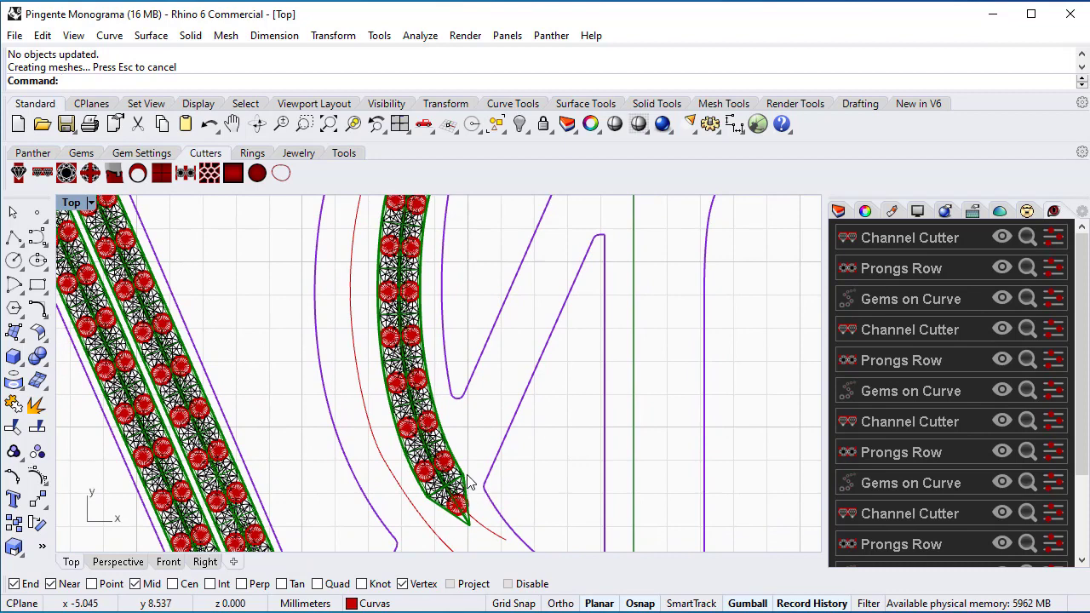
pyautogui.scroll(-3, 437, 351)
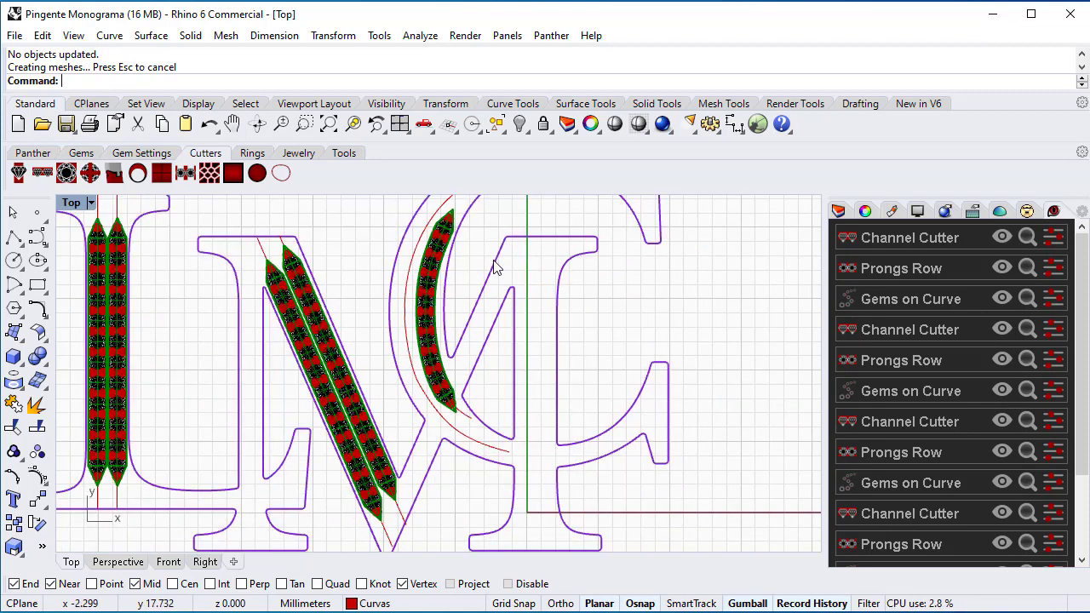
pyautogui.moveTo(497, 267); pyautogui.dragTo(483, 336, button='right')
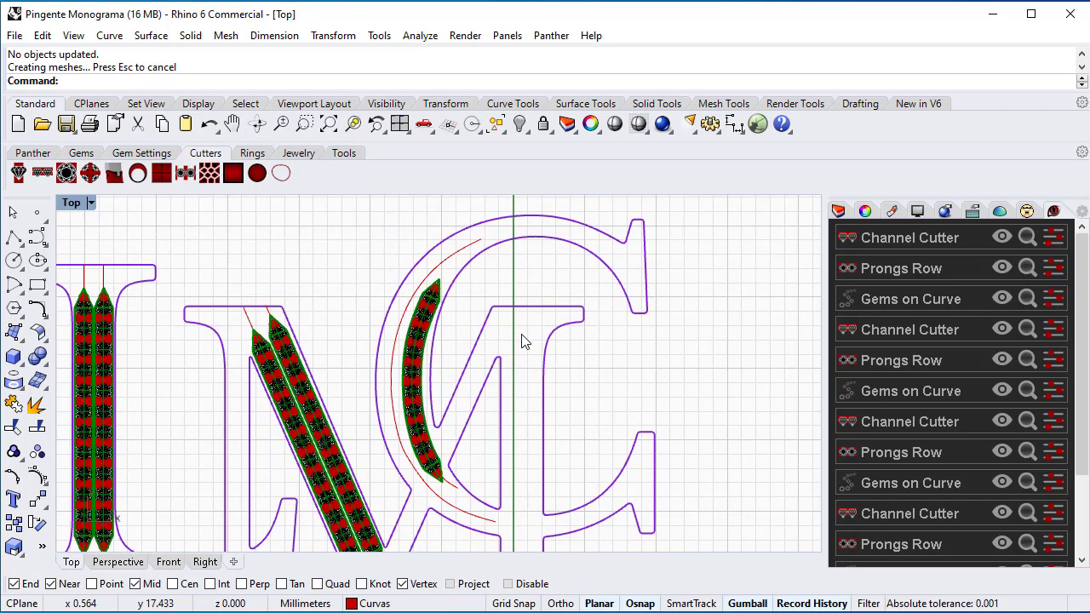
# Place a Gems on Curve row along the C's outer guide curve with a proportional gem length of 1.20 mm.
pyautogui.click(81, 153)
pyautogui.click(90, 173)
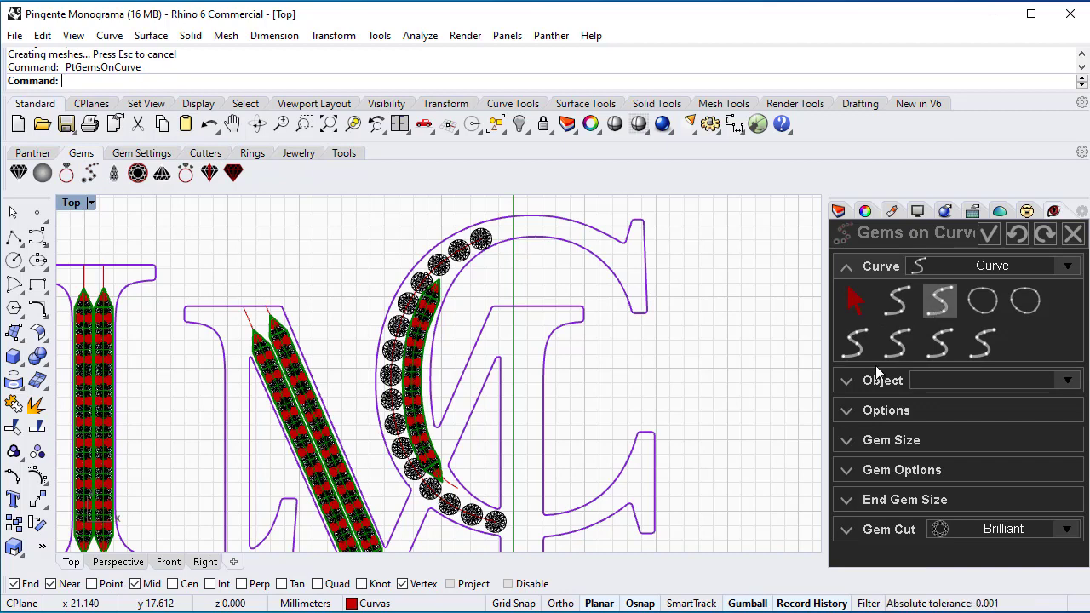
pyautogui.click(848, 440)
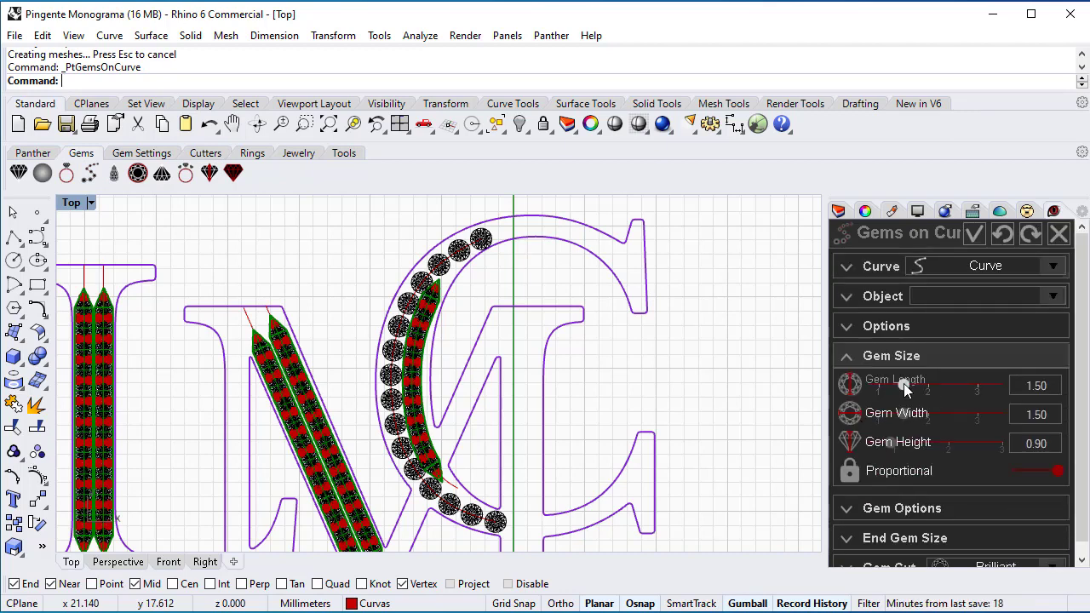
pyautogui.moveTo(903, 385); pyautogui.dragTo(889, 387)
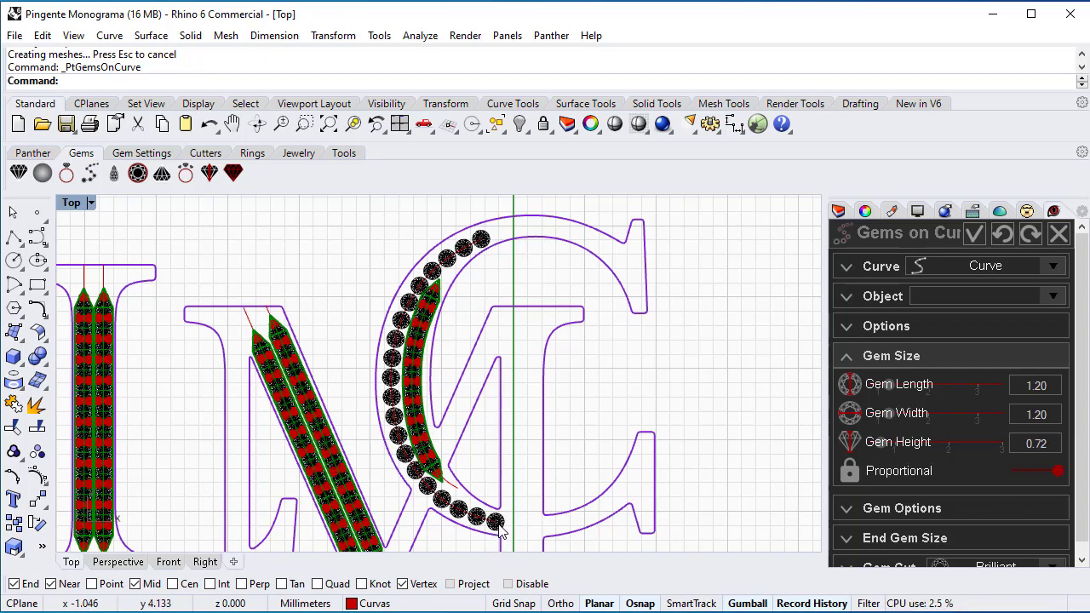
# Inset both ends of the outer gem row equally with a start point of 0.051 and an end point of 0.949.
pyautogui.click(846, 329)
pyautogui.moveTo(871, 344); pyautogui.dragTo(878, 344)
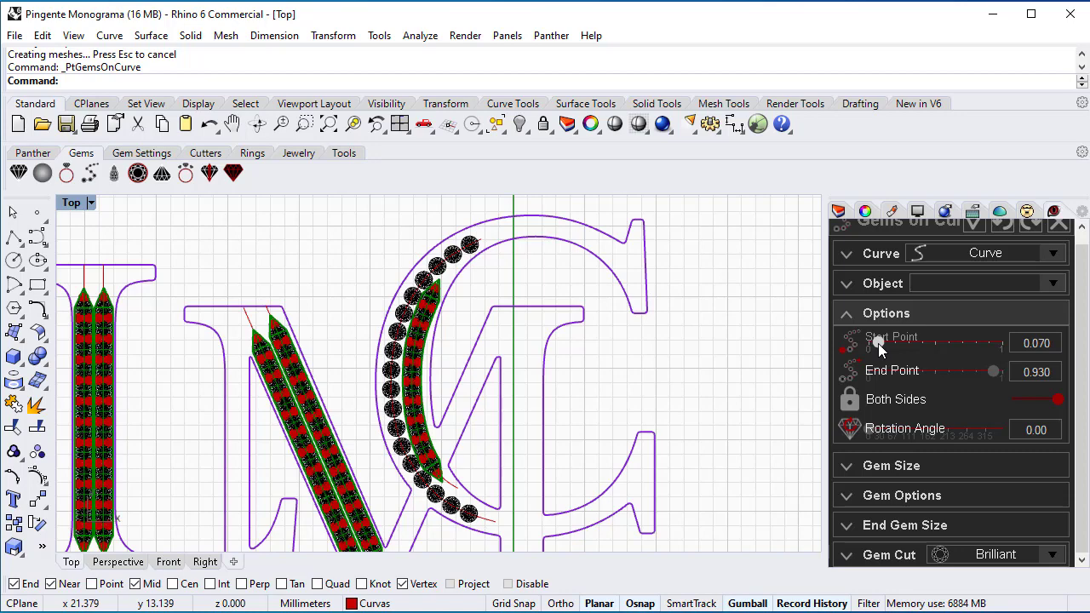
pyautogui.moveTo(878, 344); pyautogui.dragTo(875, 344)
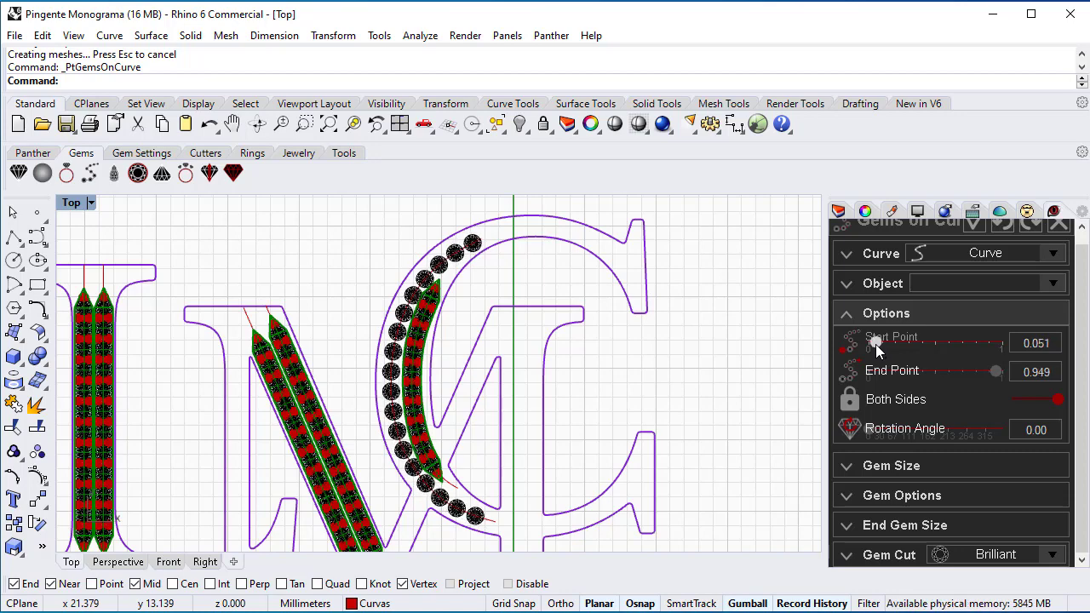
pyautogui.scroll(5, 330, 410)
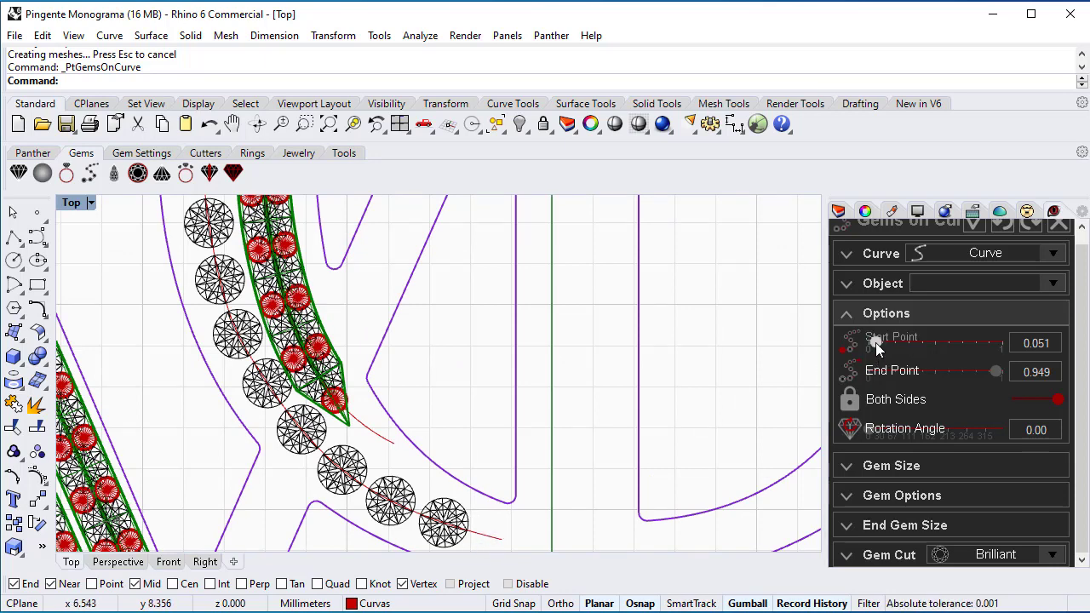
# Try a smaller inset for the outer gem row, return the start point to 0.051, and check both ends of the row.
pyautogui.moveTo(876, 343); pyautogui.dragTo(874, 343)
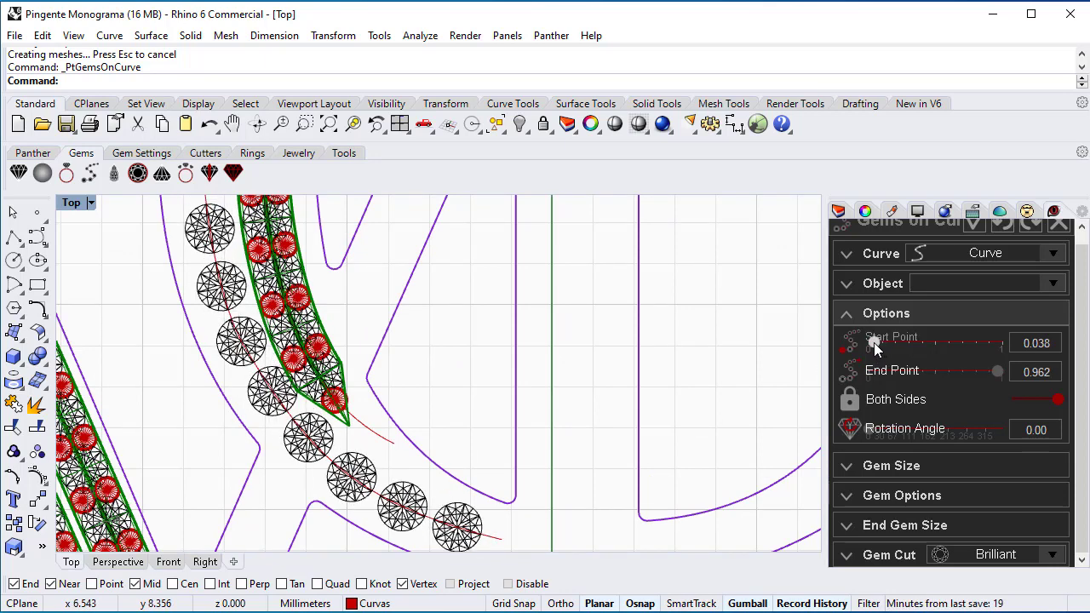
pyautogui.scroll(-5, 547, 329)
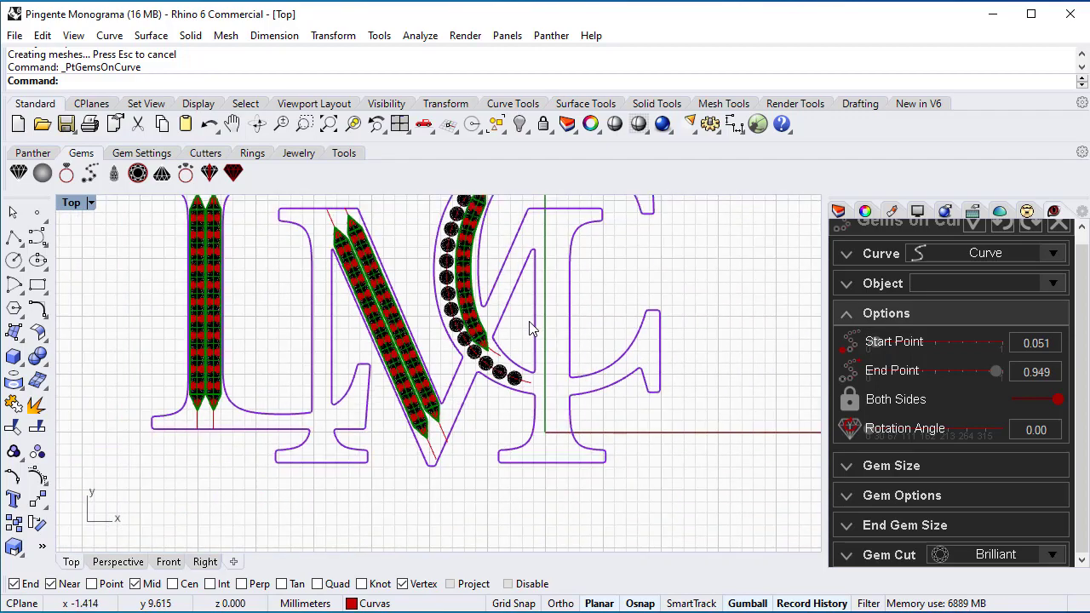
pyautogui.moveTo(537, 332); pyautogui.dragTo(523, 410, button='right')
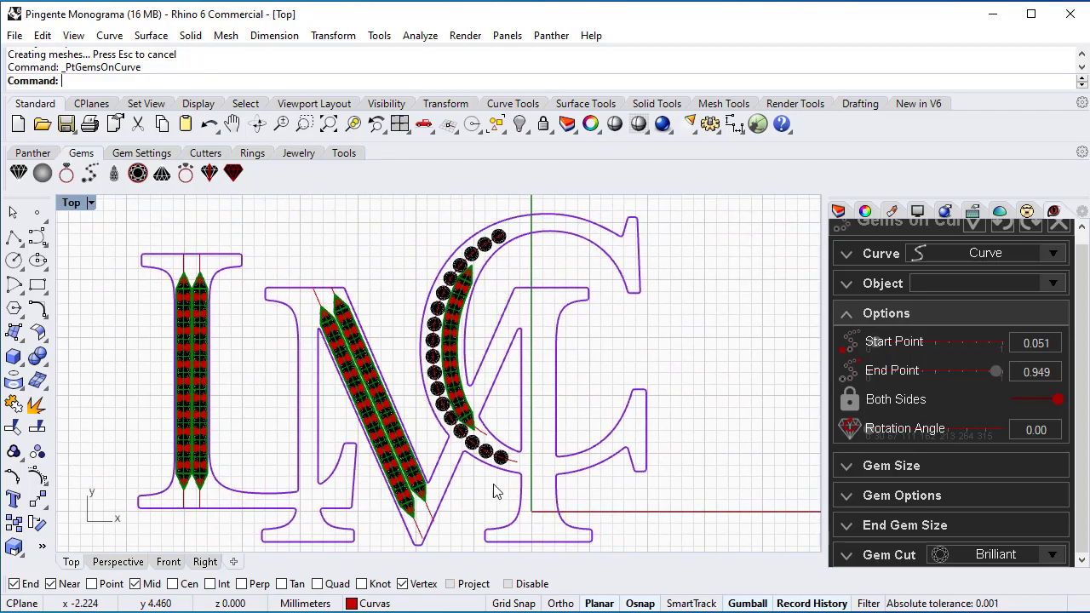
pyautogui.scroll(10, 525, 444)
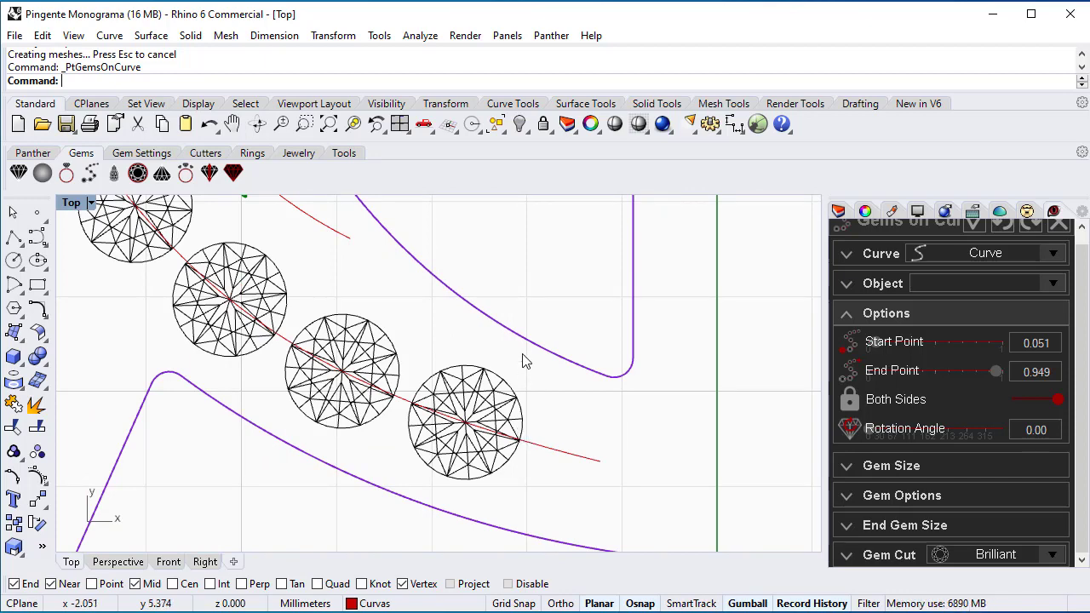
pyautogui.scroll(-10, 528, 307)
pyautogui.scroll(3, 524, 302)
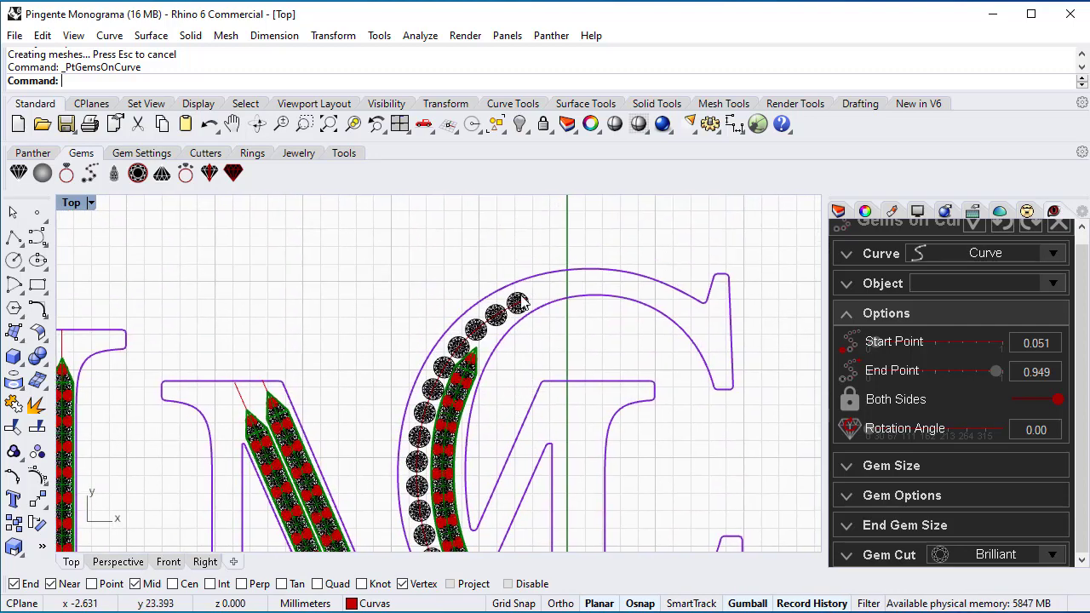
pyautogui.scroll(5, 521, 302)
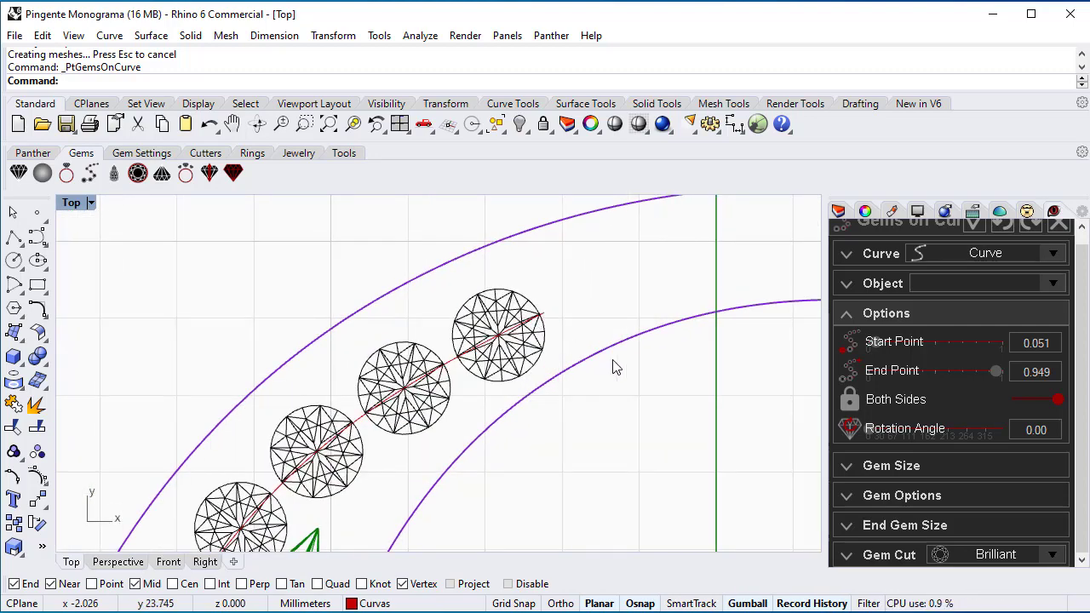
# Set the gem placement of the C's outer row to Table and accept the gems.
pyautogui.click(846, 497)
pyautogui.click(999, 446)
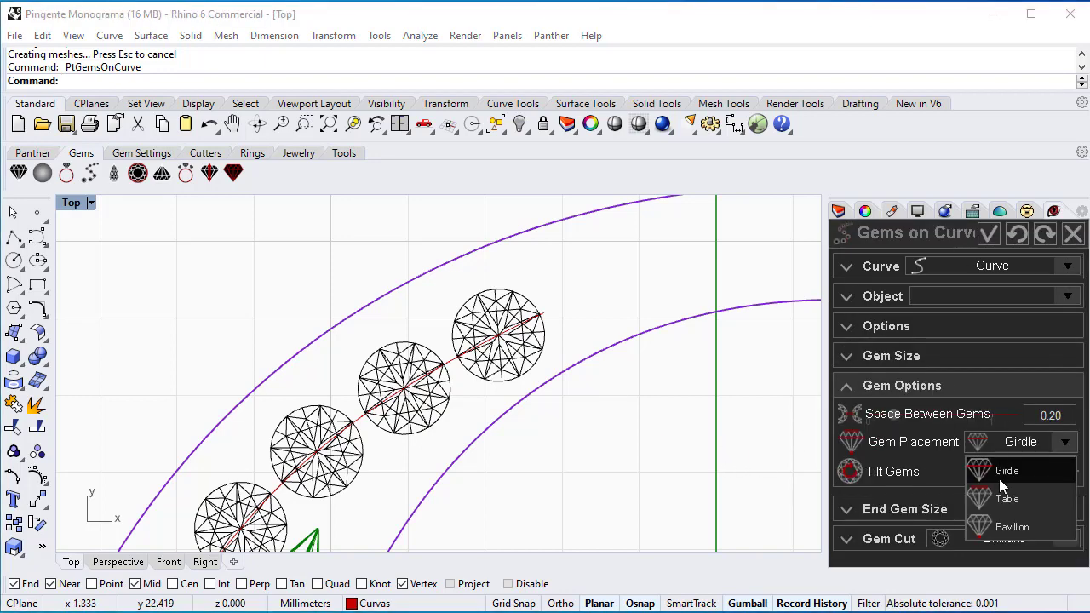
pyautogui.click(1002, 499)
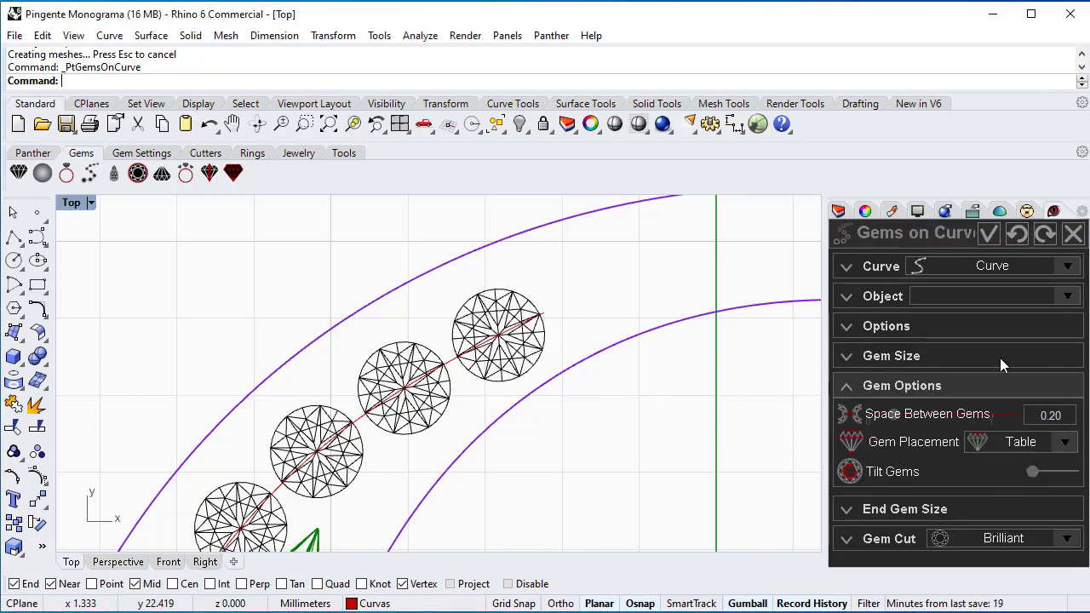
pyautogui.click(987, 235)
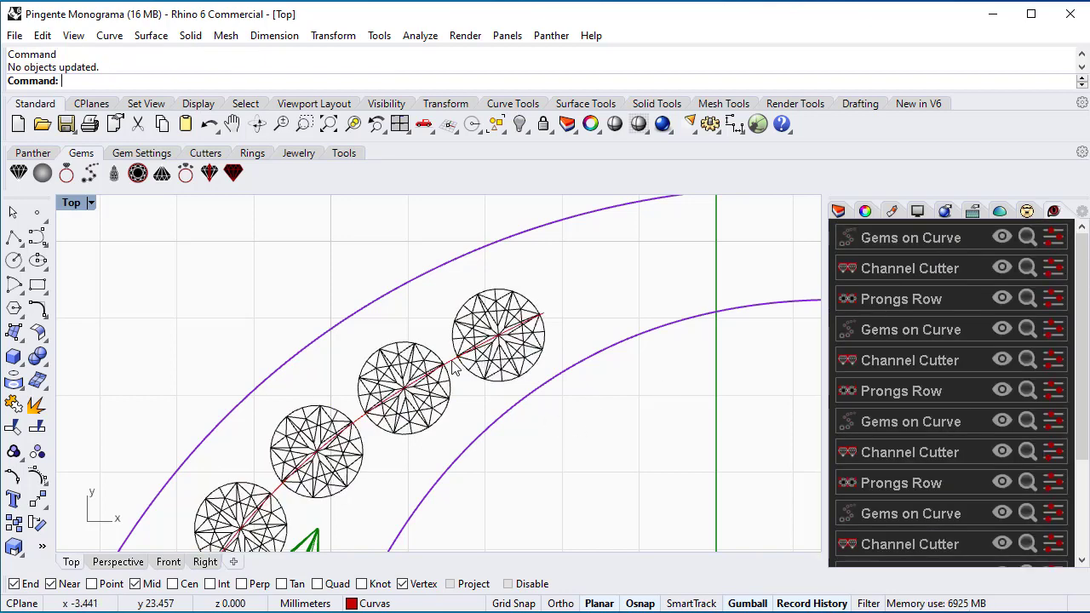
# Extend the upper end of the C's outer guide curve slightly beyond the last gem by moving its end control point.
pyautogui.click(454, 365)
pyautogui.click(545, 315)
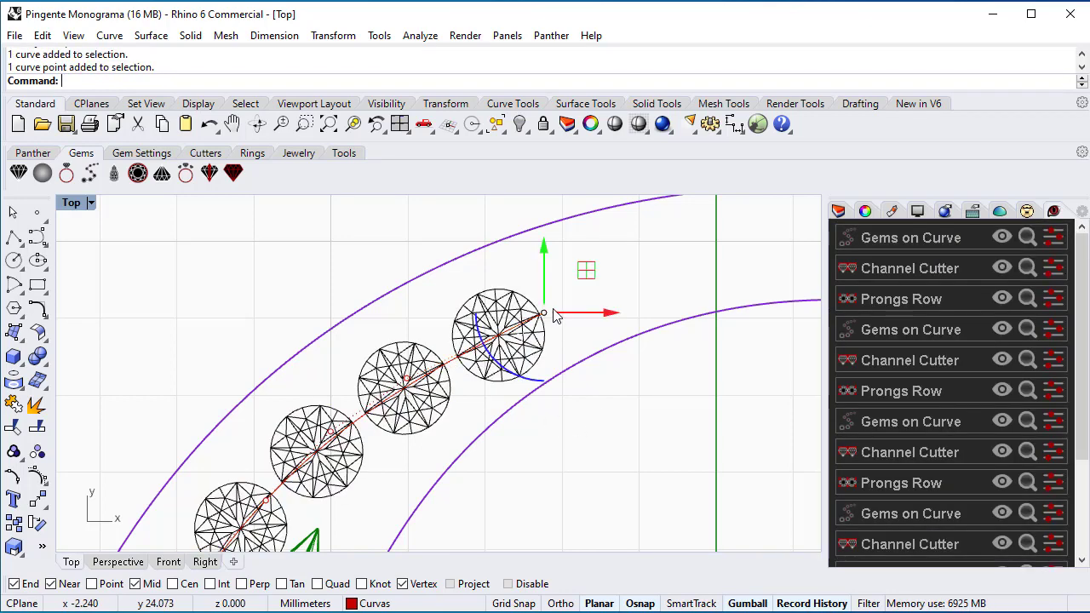
pyautogui.moveTo(545, 313); pyautogui.dragTo(560, 299)
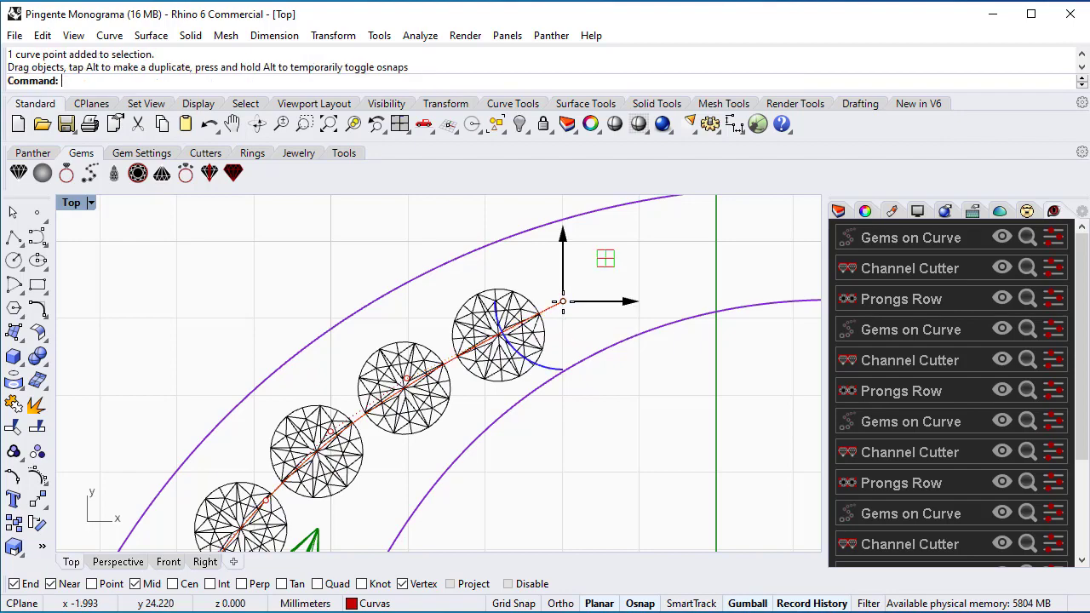
pyautogui.scroll(5, 555, 308)
pyautogui.scroll(-6, 552, 315)
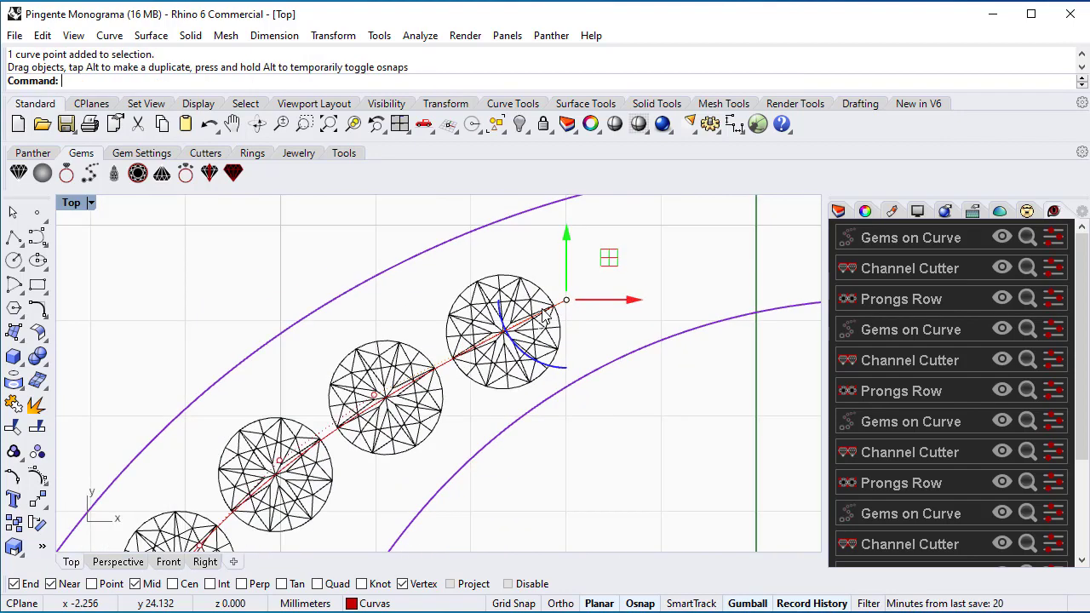
pyautogui.scroll(-5, 529, 426)
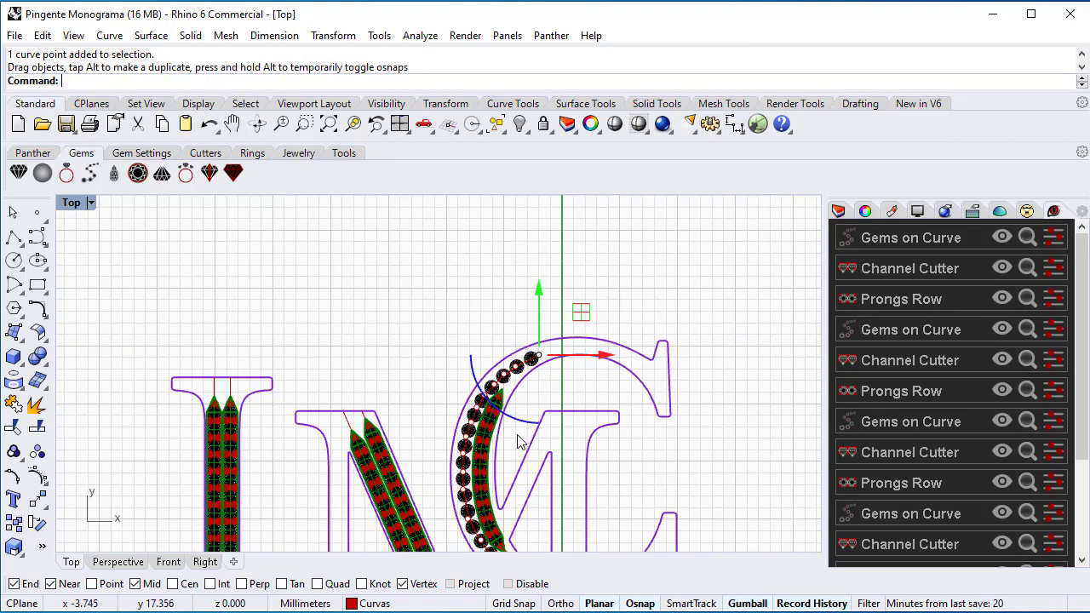
pyautogui.scroll(8, 522, 463)
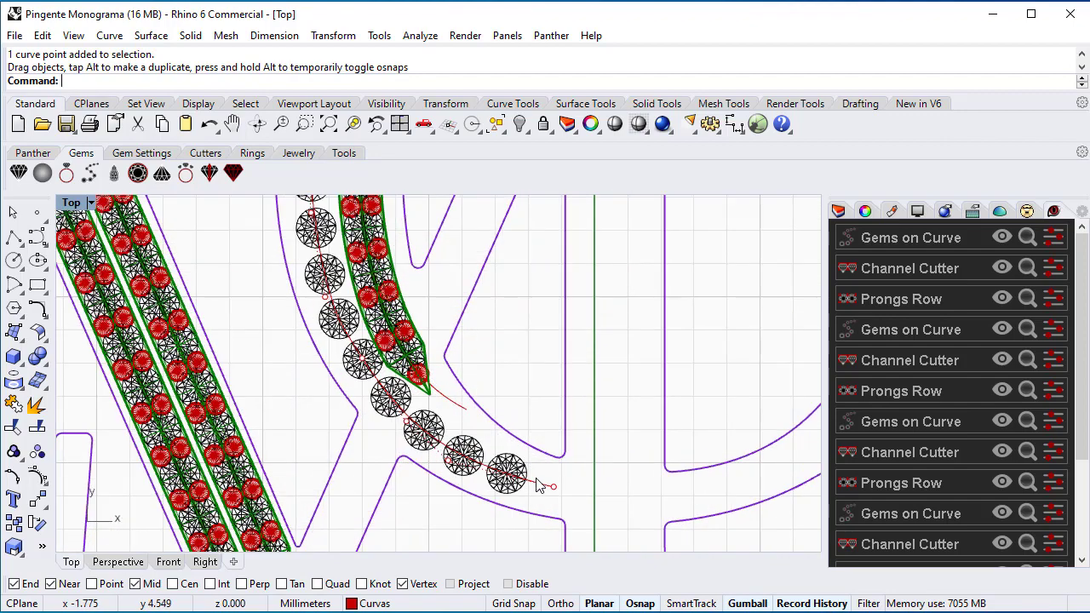
pyautogui.scroll(-2, 523, 421)
pyautogui.scroll(-3, 528, 362)
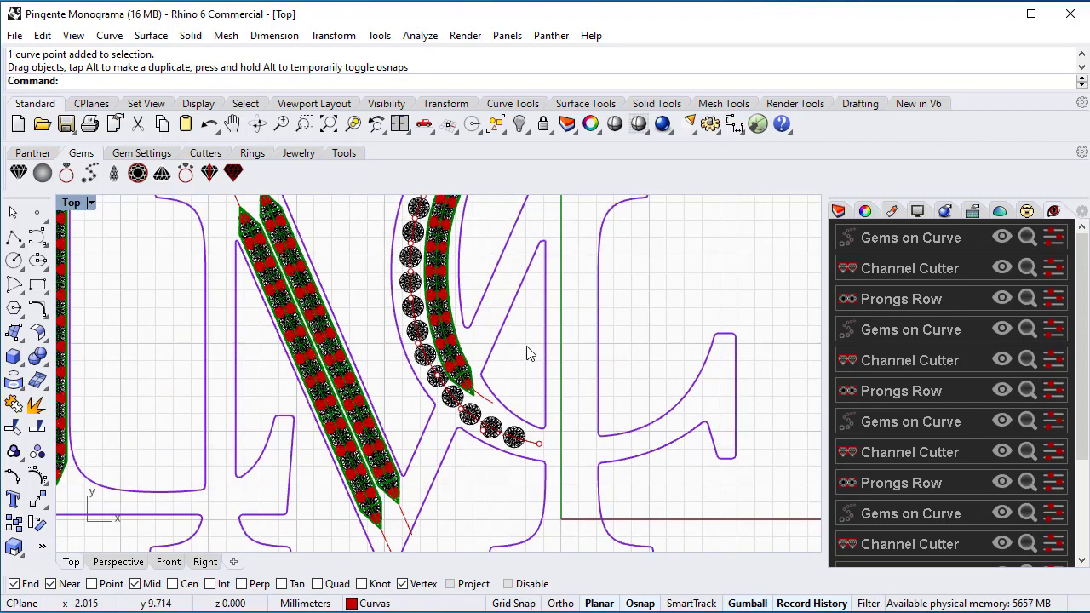
# Reopen the outer gem row and inset both ends equally with a start point of 0.055 and an end point of 0.945, accepting the change.
pyautogui.click(926, 236)
pyautogui.click(846, 326)
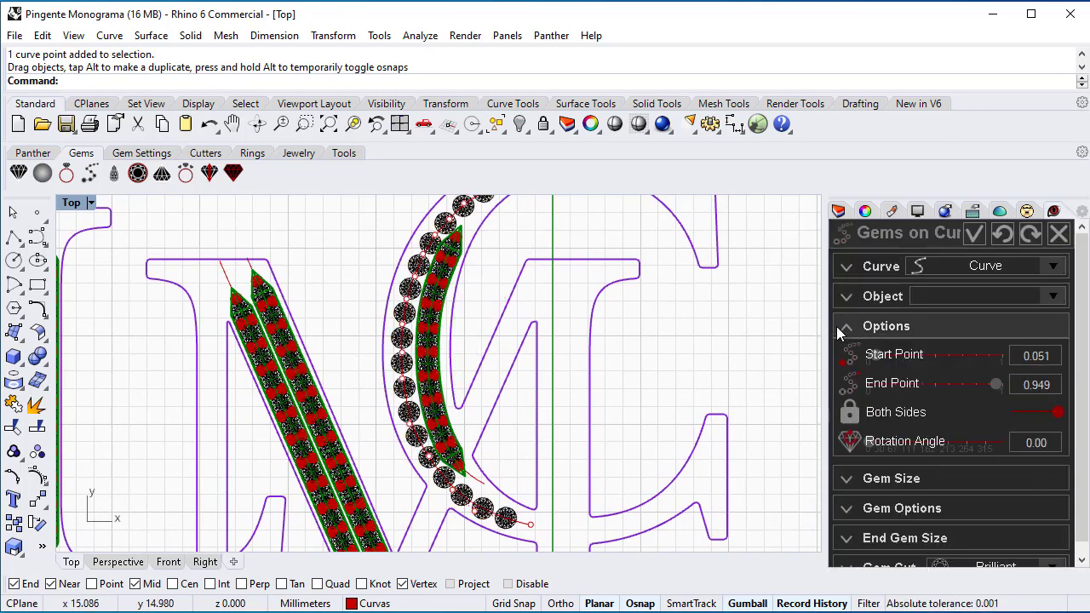
pyautogui.moveTo(703, 353); pyautogui.dragTo(667, 369, button='right')
pyautogui.scroll(-5, 665, 372)
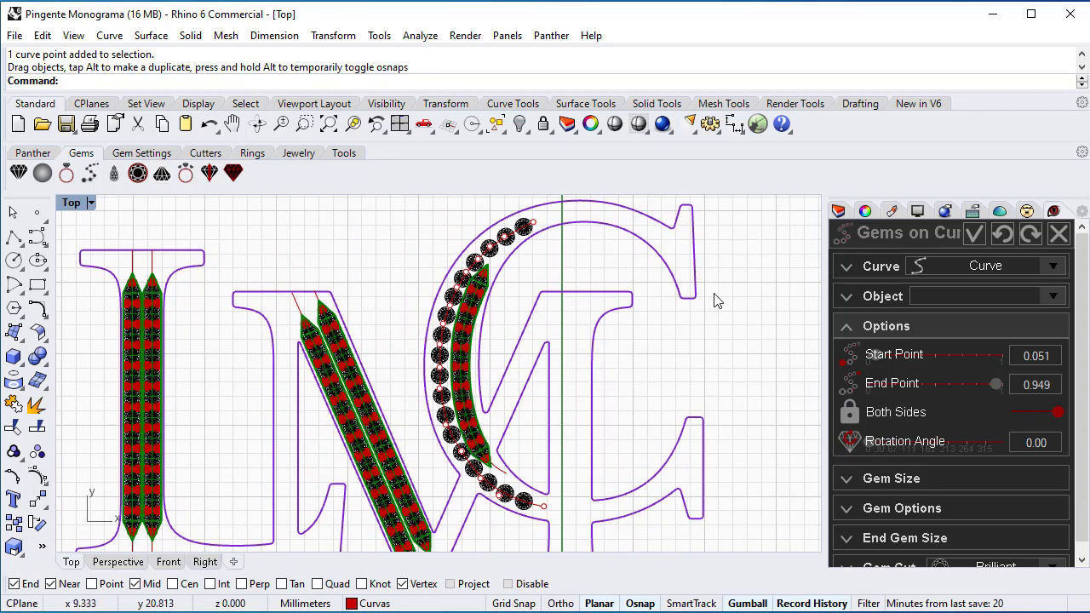
pyautogui.moveTo(875, 356)
pyautogui.mouseDown()
pyautogui.moveTo(870, 363)
pyautogui.moveTo(877, 358)
pyautogui.mouseUp()
pyautogui.scroll(10, 541, 247)
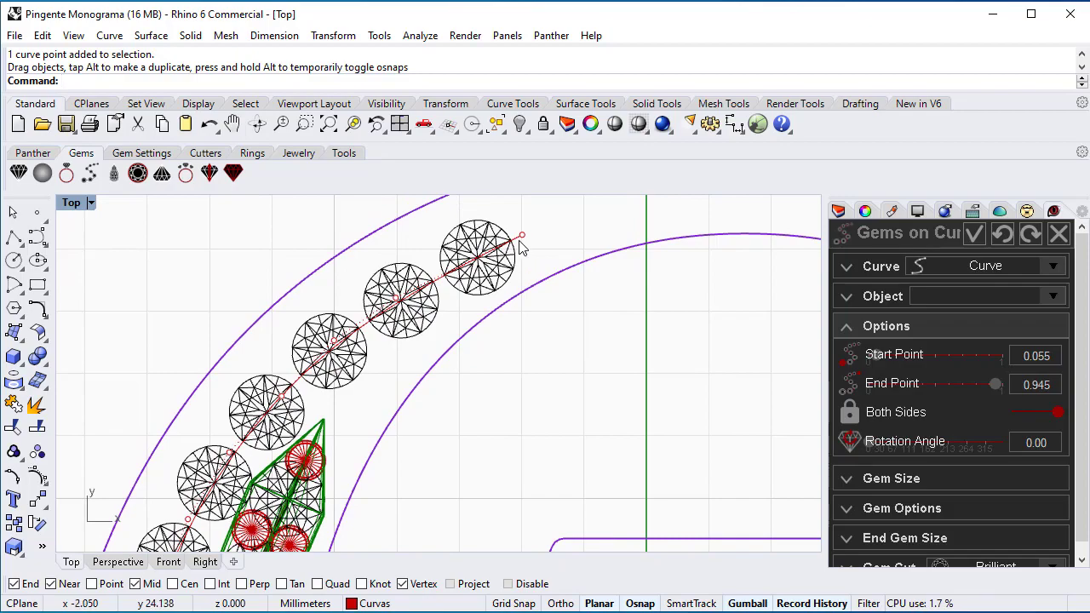
pyautogui.scroll(-10, 521, 247)
pyautogui.moveTo(552, 460); pyautogui.dragTo(558, 349, button='right')
pyautogui.scroll(6, 499, 434)
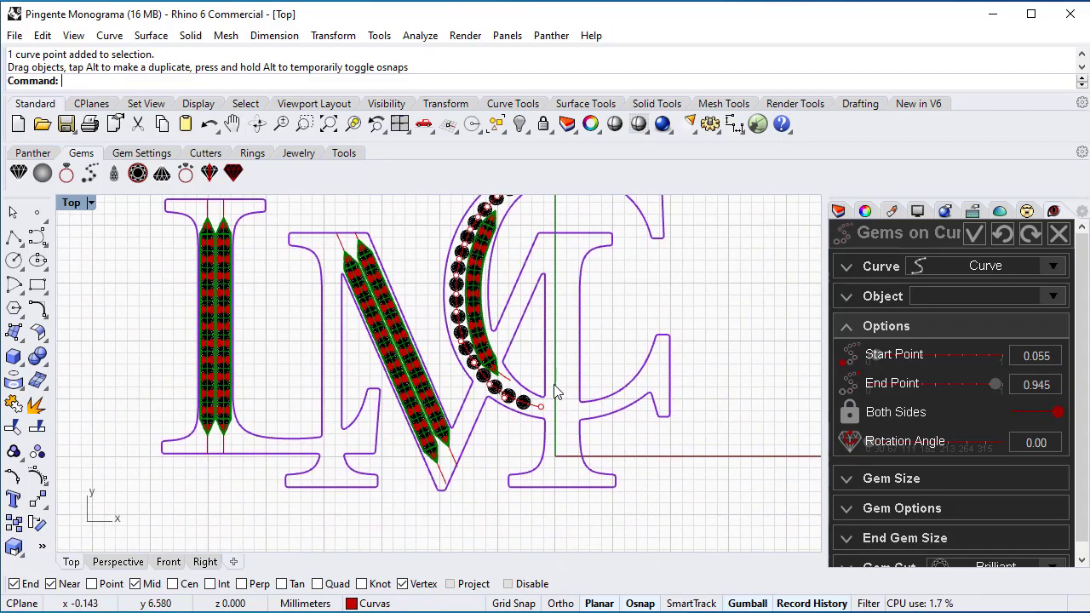
pyautogui.scroll(-4, 500, 434)
pyautogui.scroll(-2, 501, 433)
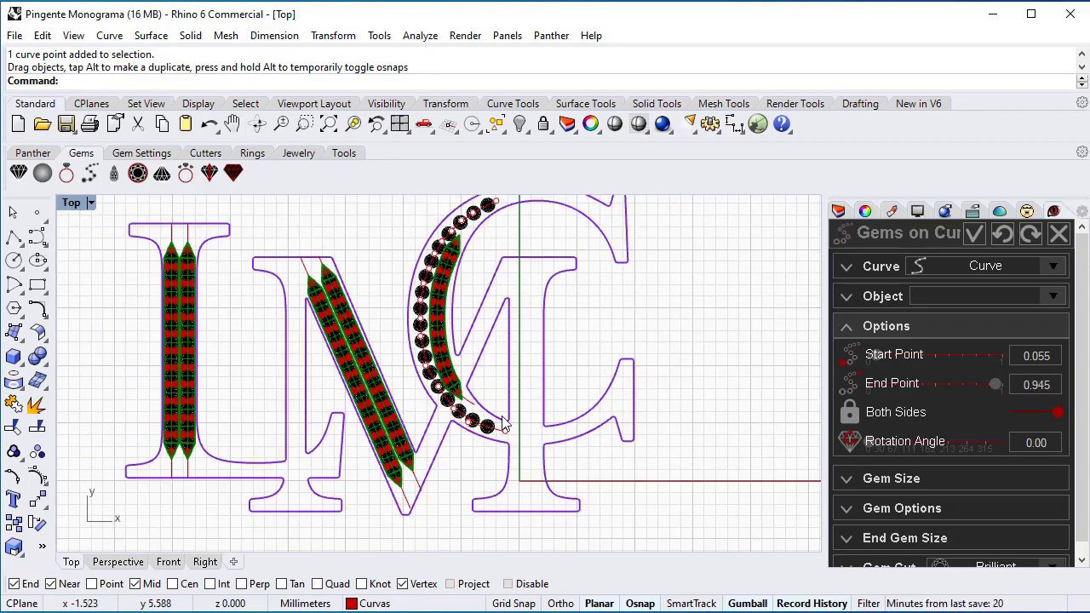
pyautogui.click(976, 236)
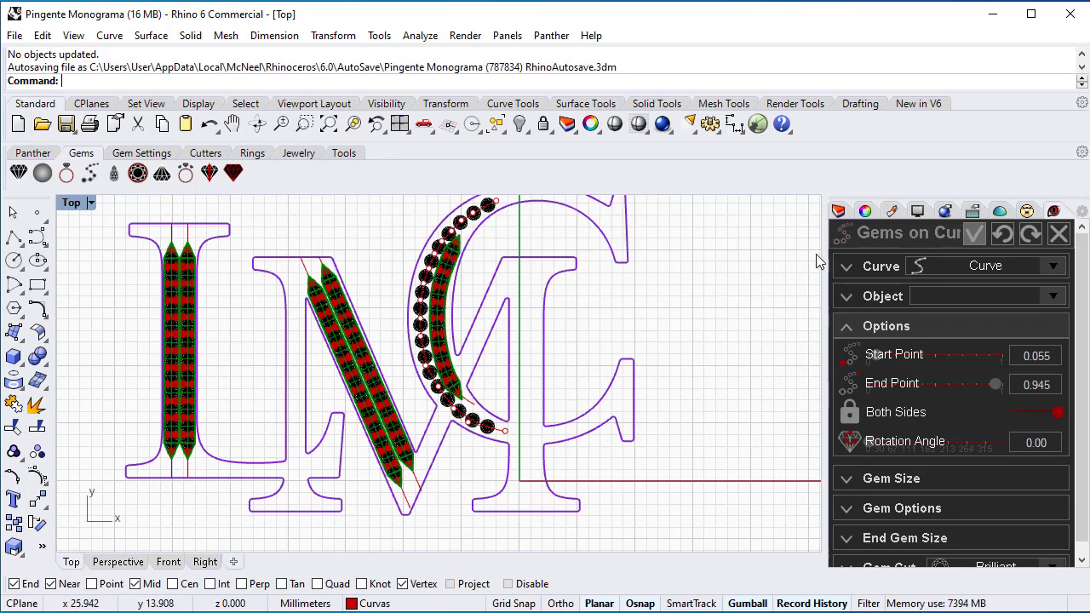
# Inspect the C's outer gems in the Perspective view and their clearance from the inner row's channel cutter in the Top view.
pyautogui.click(118, 562)
pyautogui.scroll(5, 463, 369)
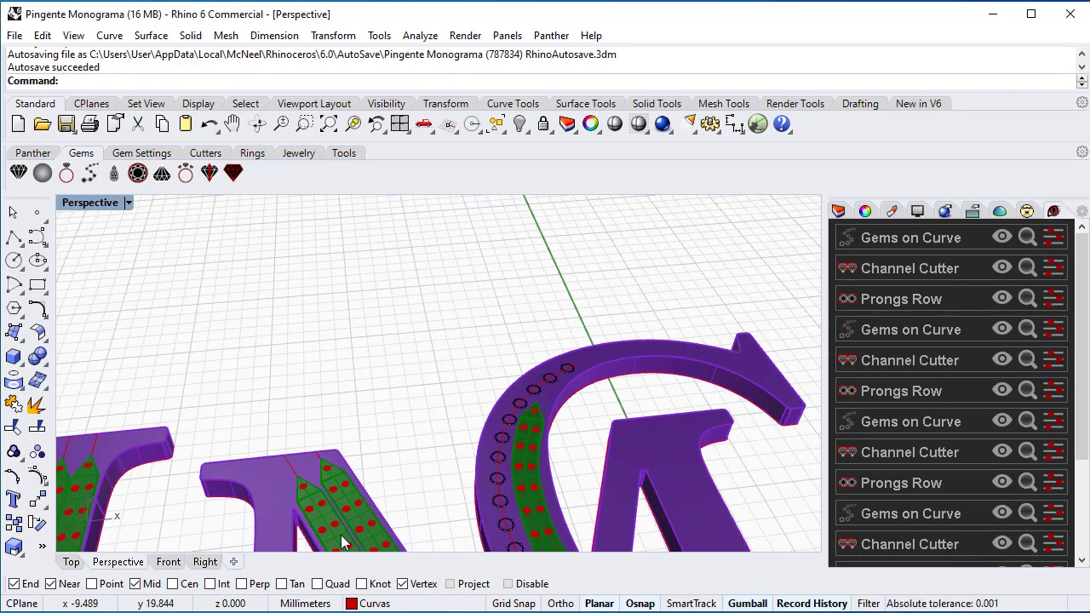
pyautogui.click(76, 562)
pyautogui.scroll(3, 426, 249)
pyautogui.scroll(2, 428, 249)
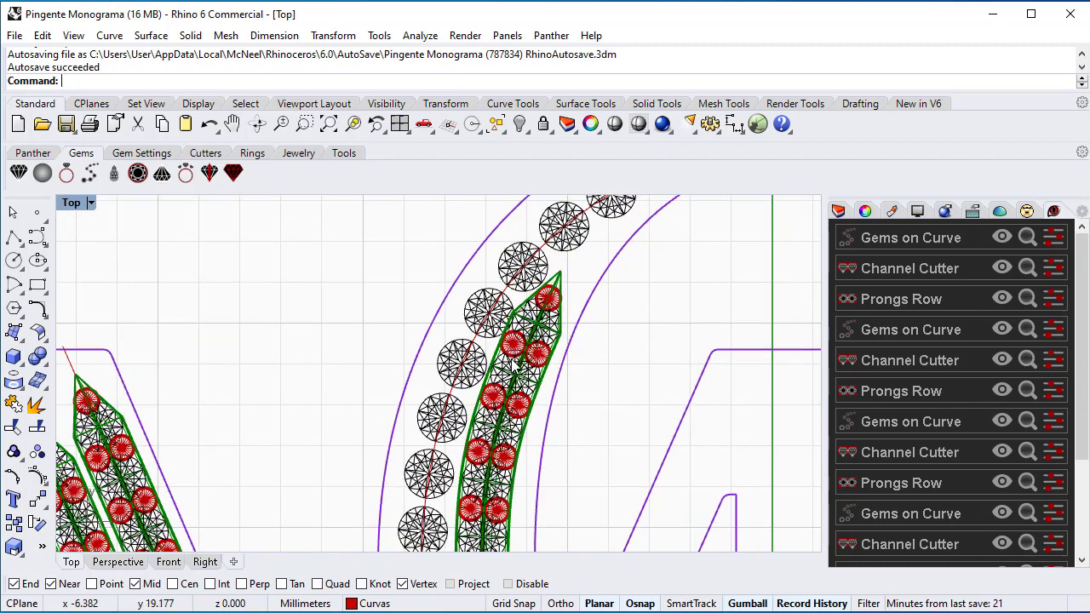
pyautogui.scroll(-4, 509, 349)
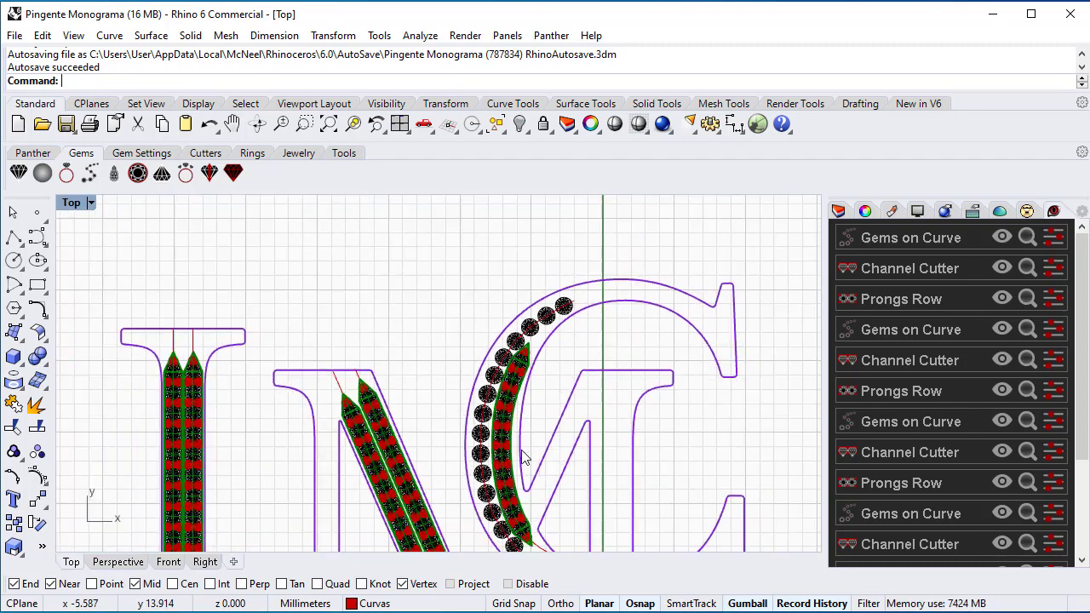
pyautogui.scroll(4, 511, 414)
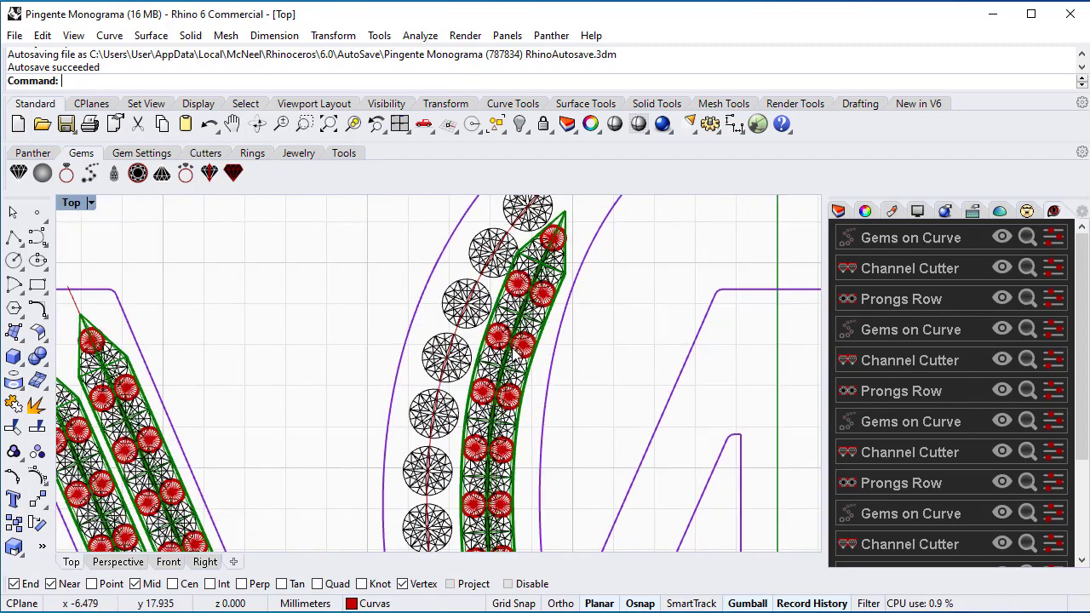
pyautogui.scroll(-3, 456, 355)
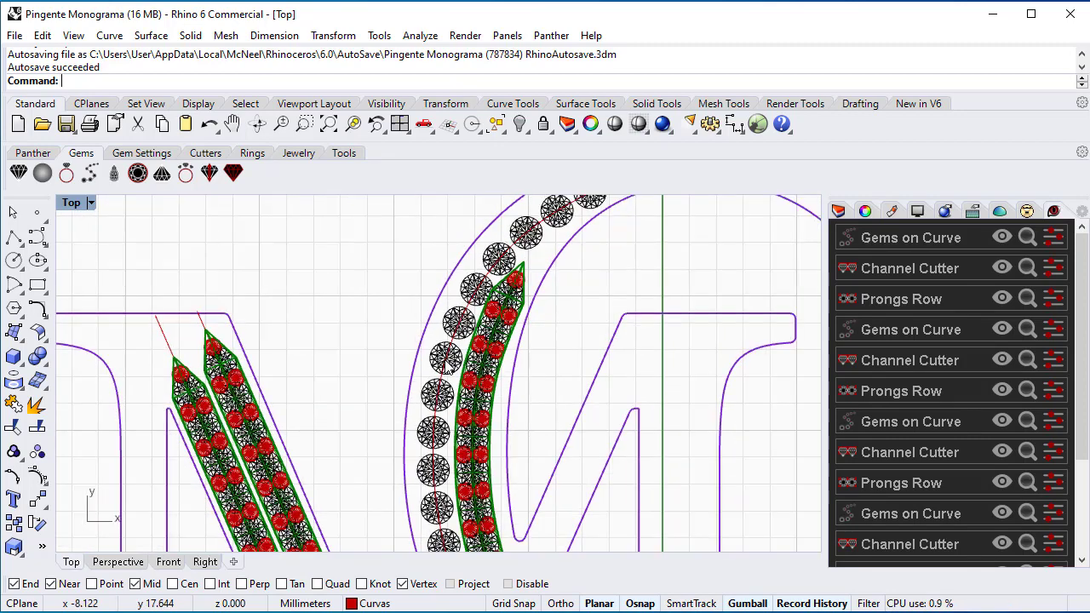
pyautogui.scroll(-3, 454, 360)
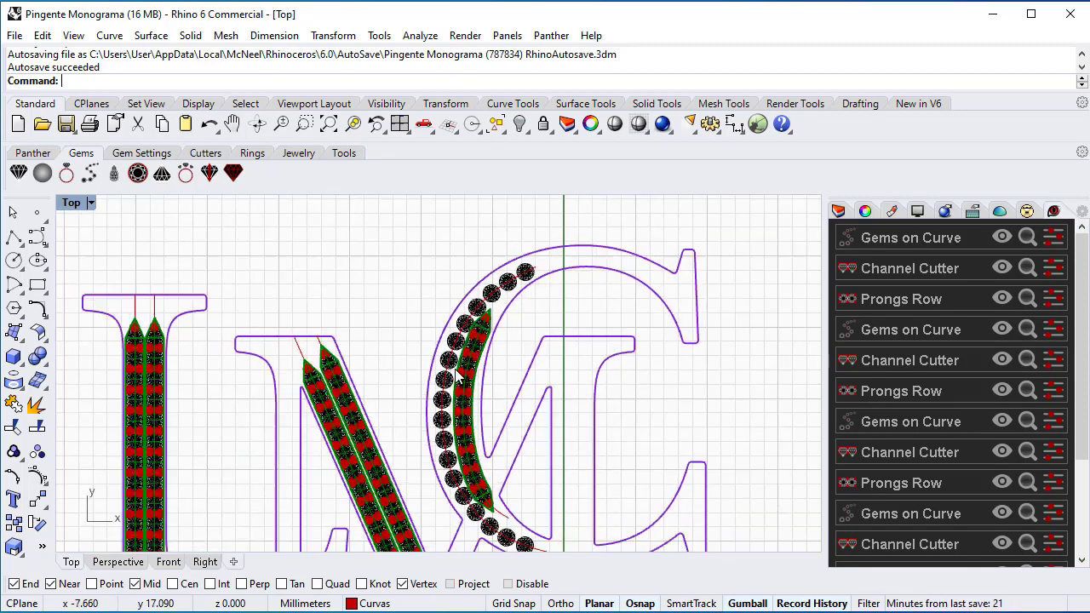
# Move the C's inner guide curve 0.10 mm in the positive X direction and check the gap between the rows at both ends.
pyautogui.click(501, 518)
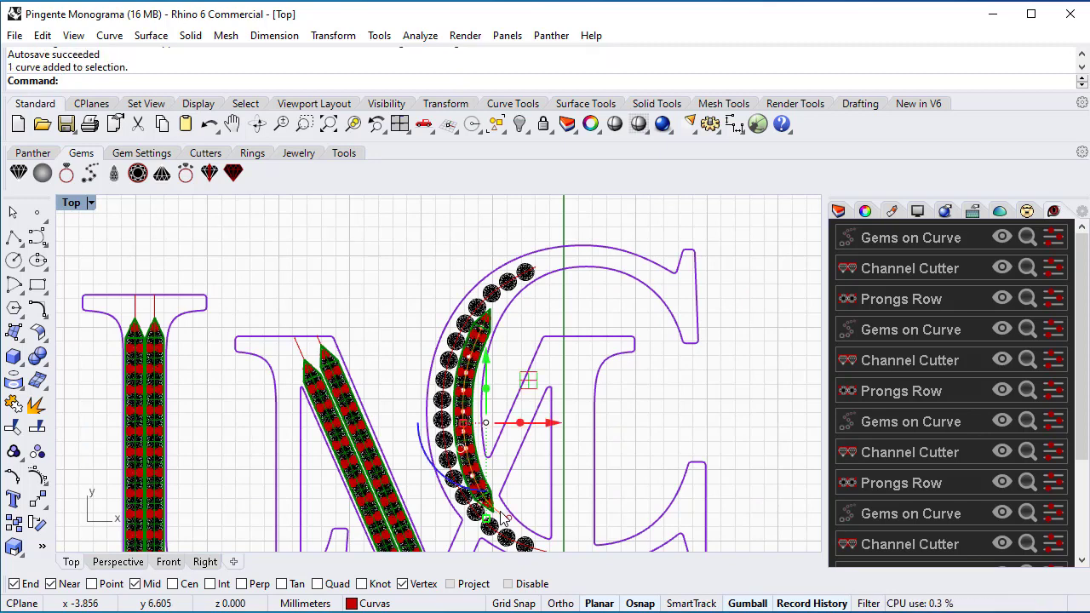
pyautogui.click(551, 425)
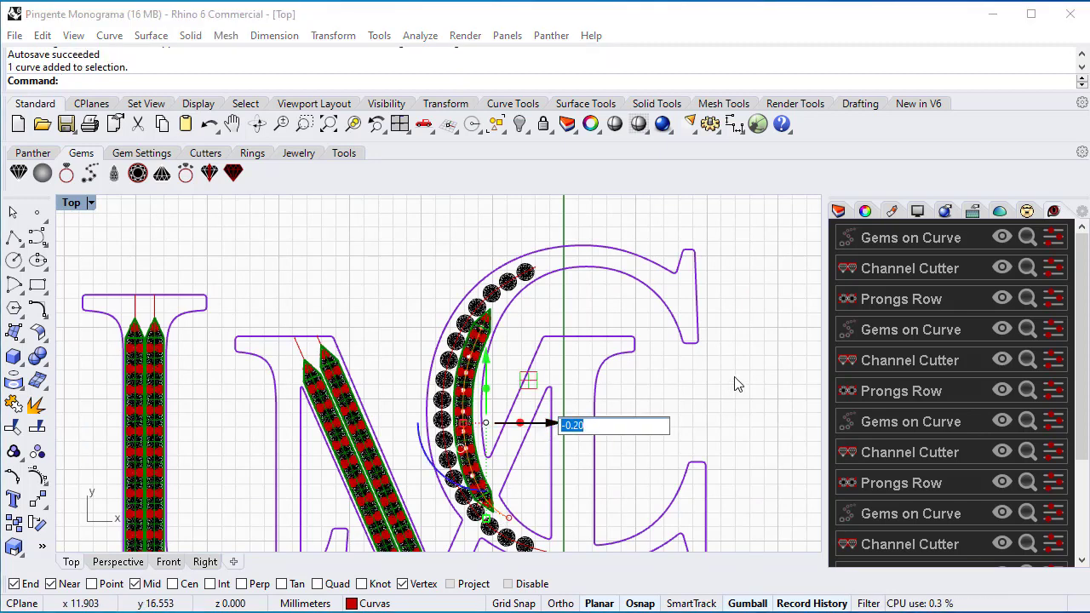
pyautogui.write('0')
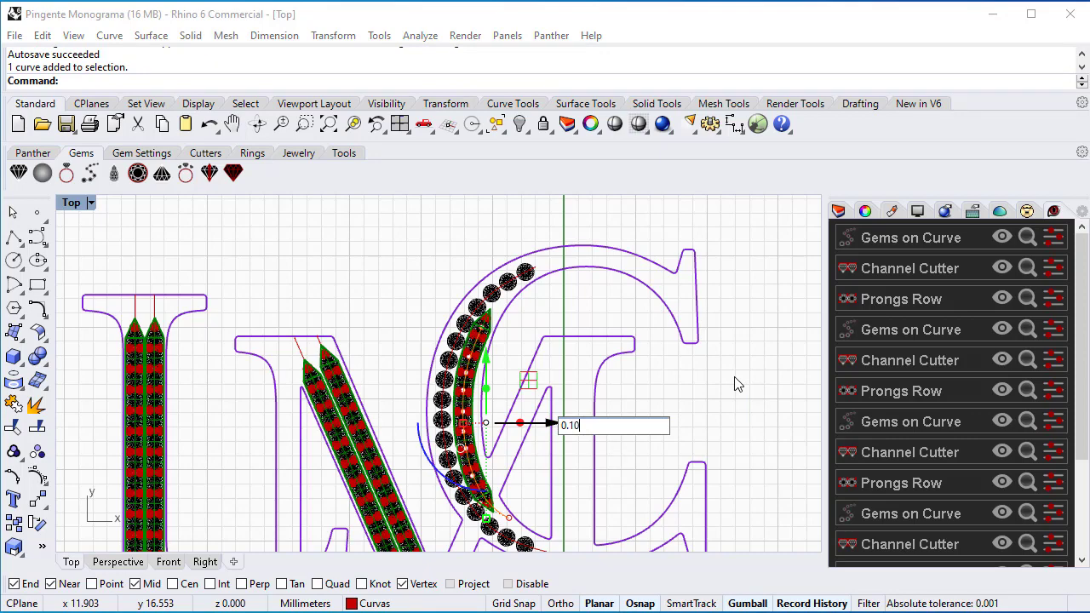
pyautogui.press('Return')
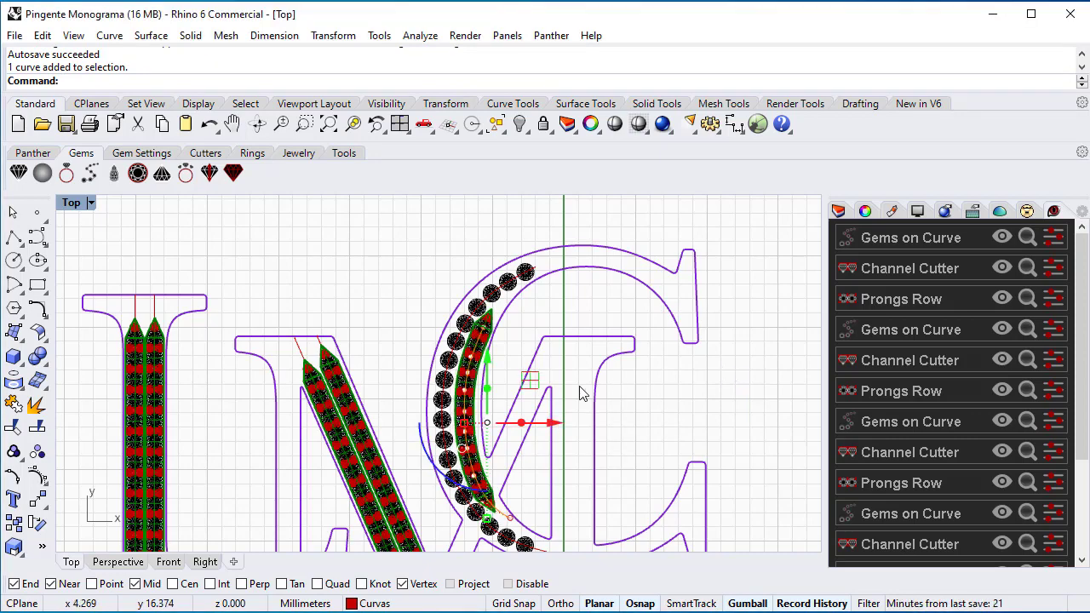
pyautogui.scroll(5, 494, 322)
pyautogui.scroll(4, 497, 317)
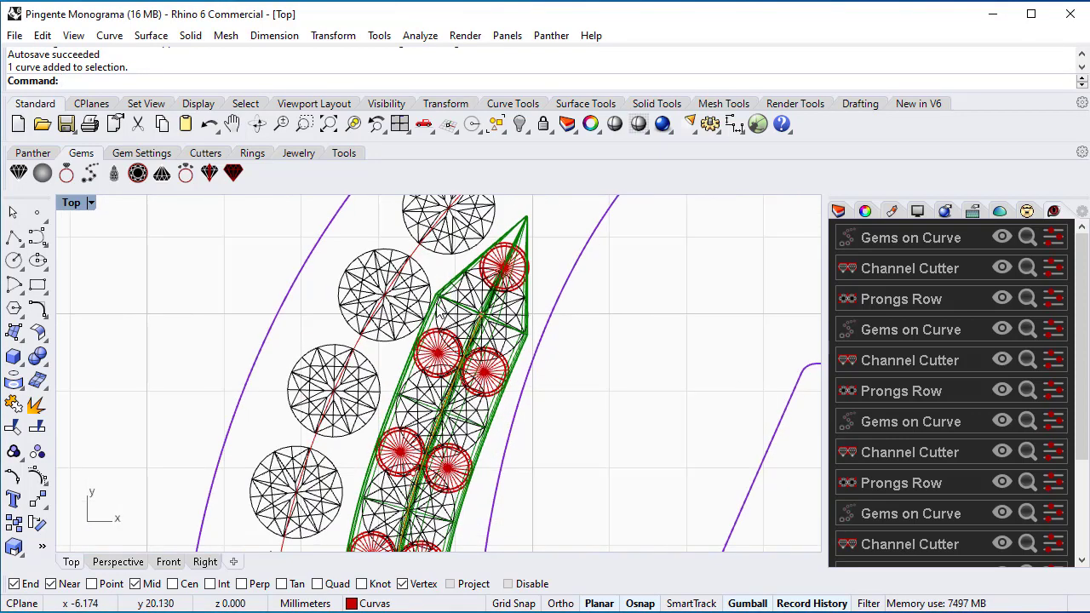
pyautogui.scroll(-5, 534, 342)
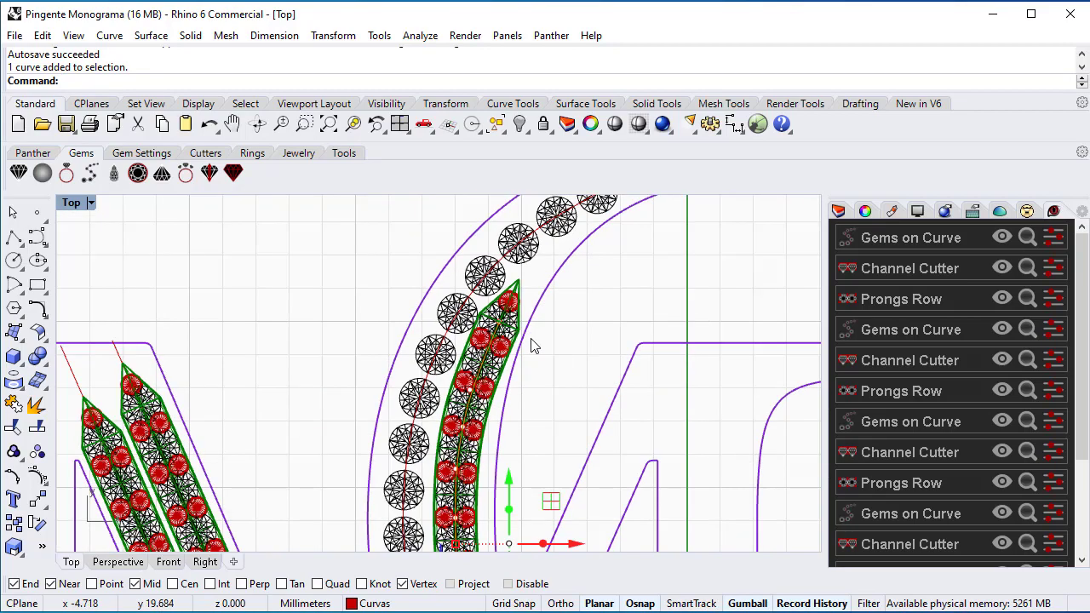
pyautogui.scroll(2, 539, 412)
pyautogui.moveTo(537, 425); pyautogui.dragTo(545, 308, button='right')
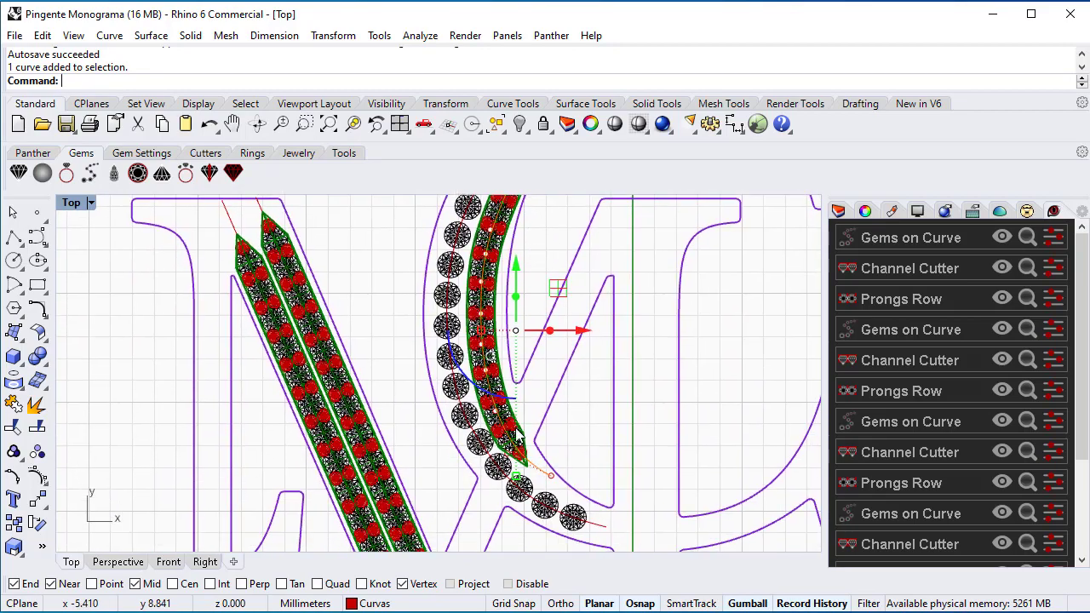
pyautogui.scroll(8, 455, 465)
pyautogui.scroll(-8, 464, 460)
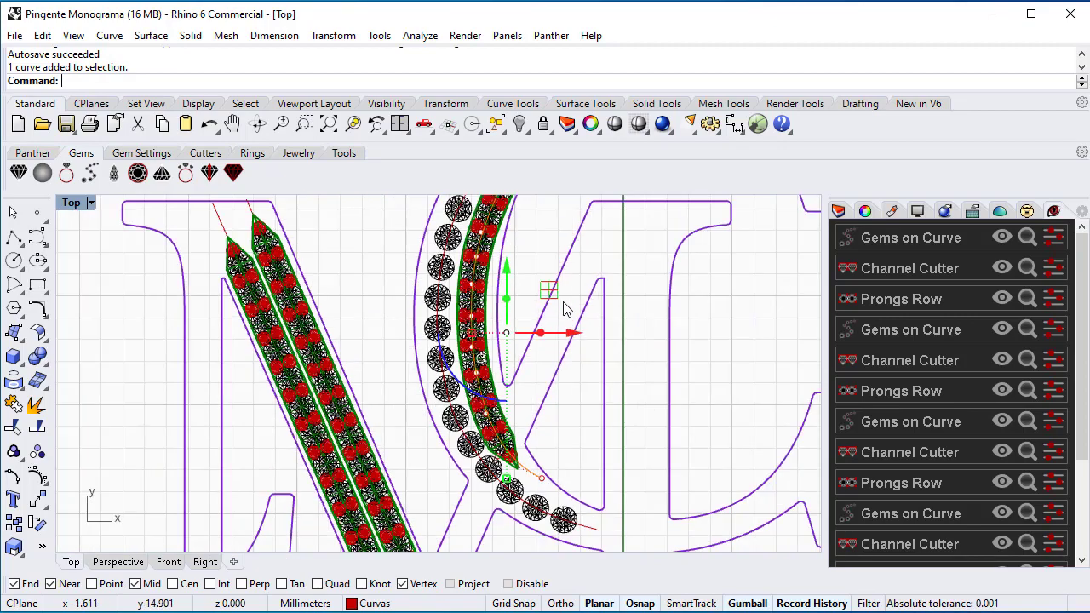
# Select the C's inner guide curve and hide its channel cutter, prongs row and gems to expose its control points.
pyautogui.scroll(2, 458, 331)
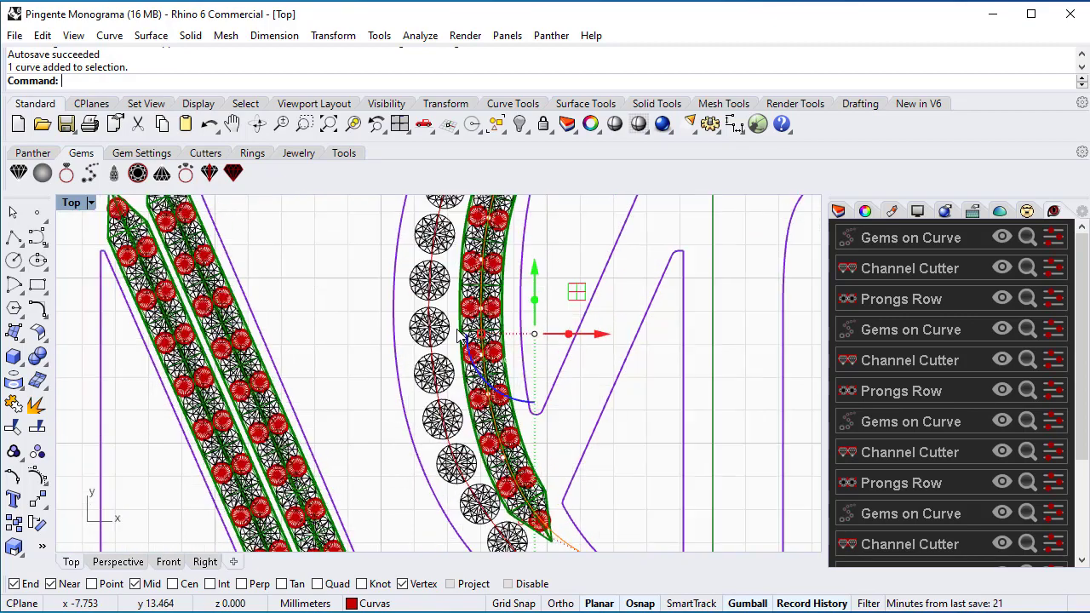
pyautogui.scroll(1, 457, 334)
pyautogui.scroll(-4, 460, 328)
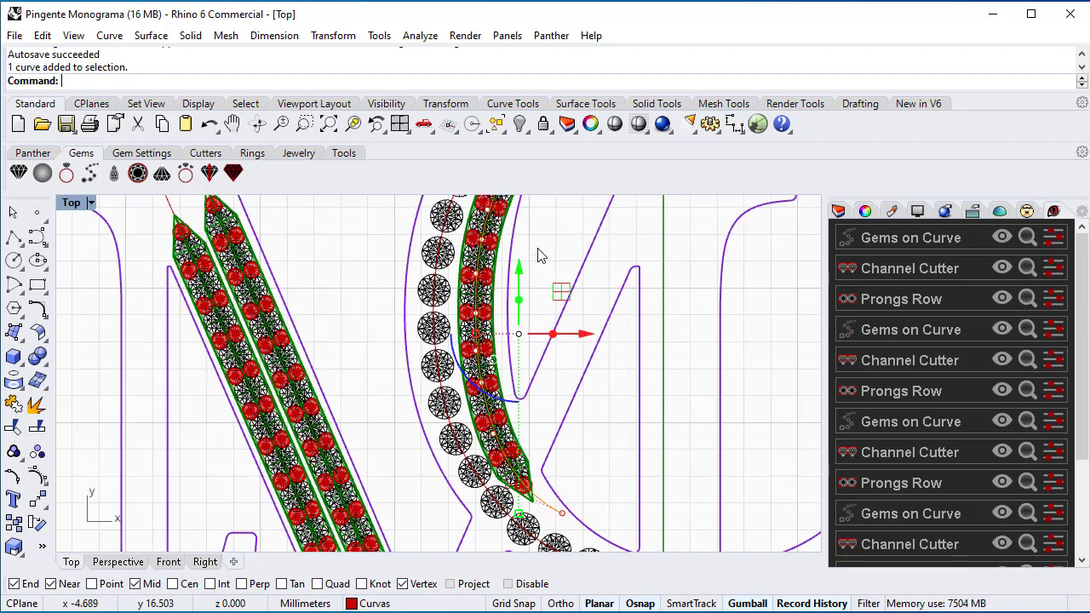
pyautogui.moveTo(560, 257); pyautogui.dragTo(543, 370, button='right')
pyautogui.scroll(5, 511, 305)
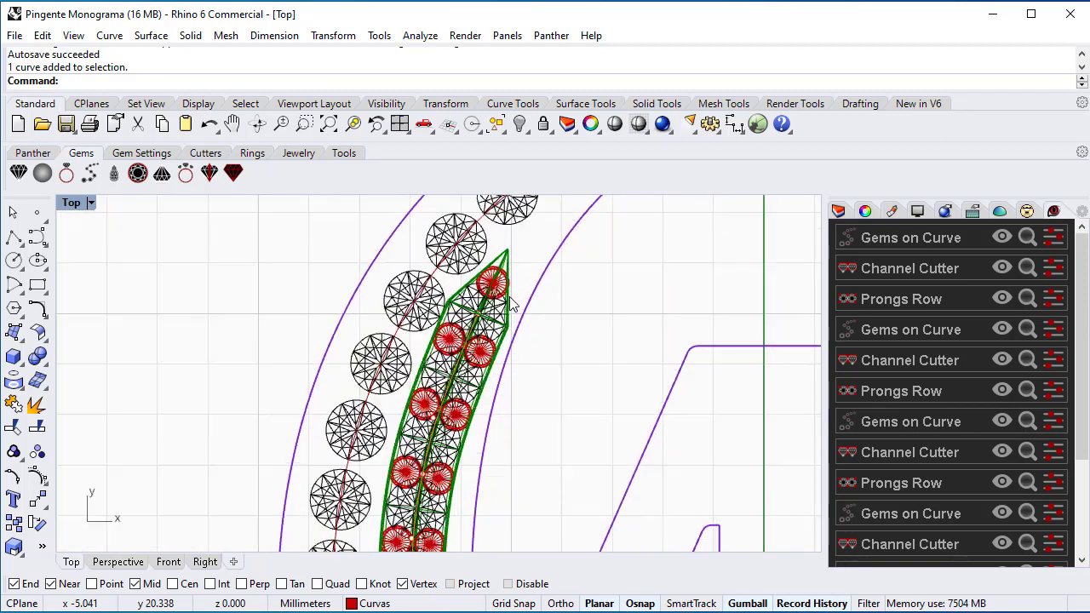
pyautogui.scroll(2, 429, 437)
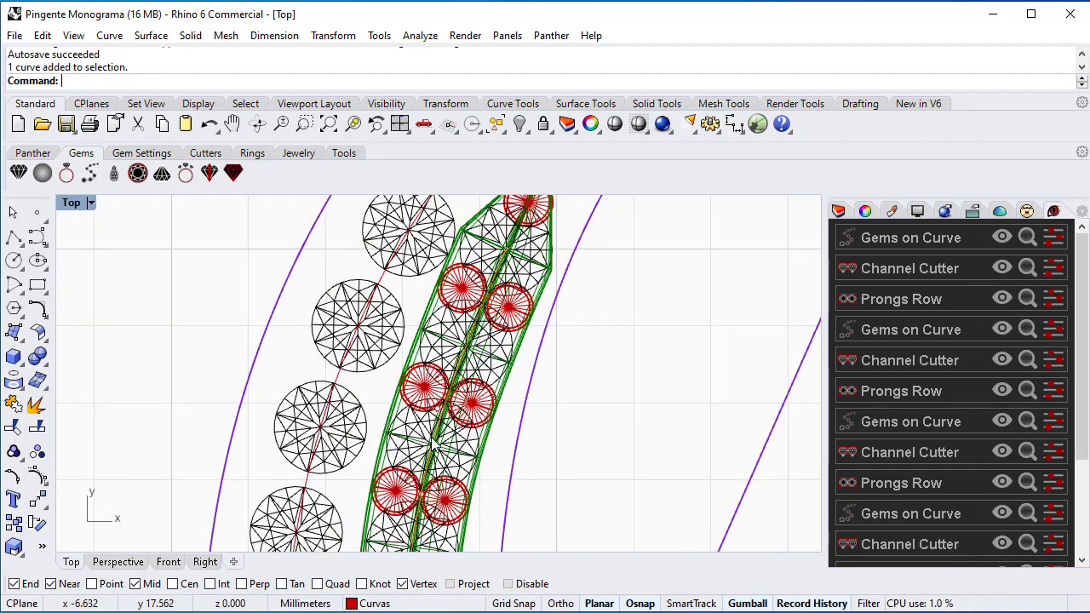
pyautogui.click(433, 465)
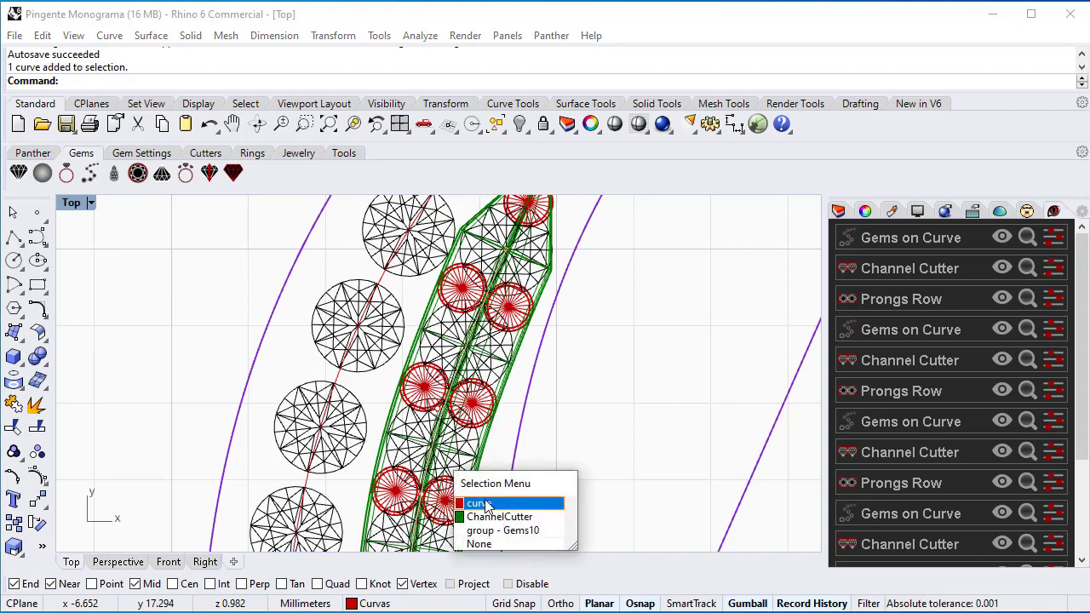
pyautogui.click(487, 505)
pyautogui.scroll(5, 489, 300)
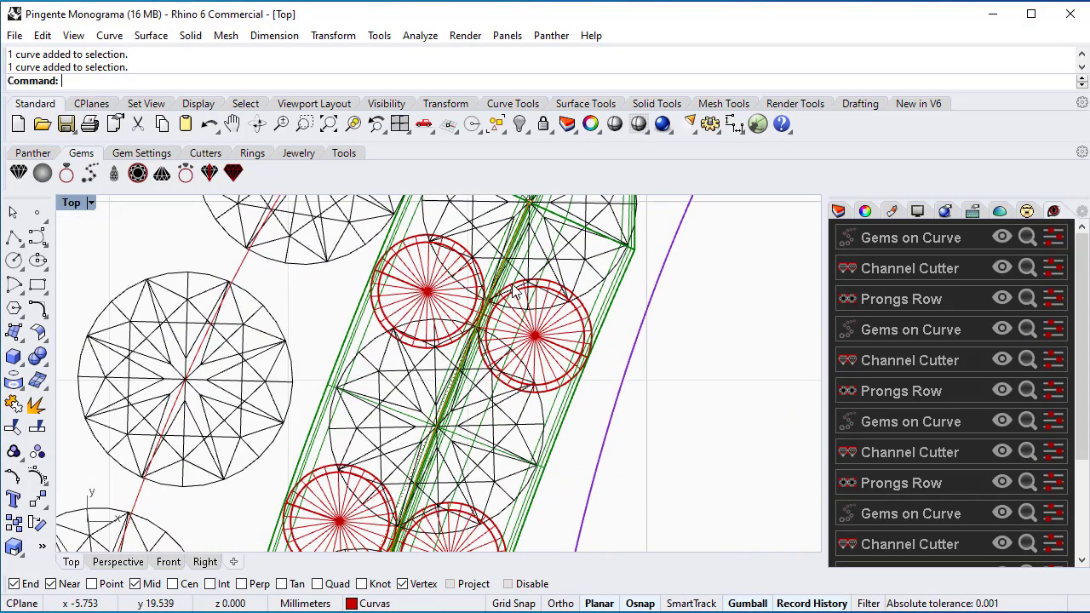
pyautogui.scroll(-4, 513, 290)
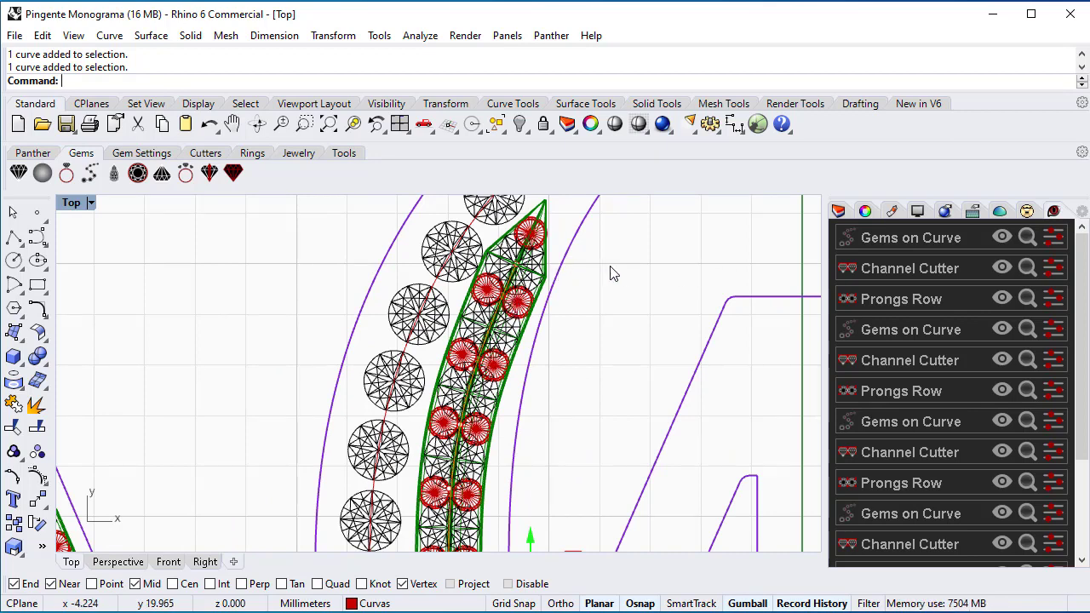
pyautogui.click(1003, 267)
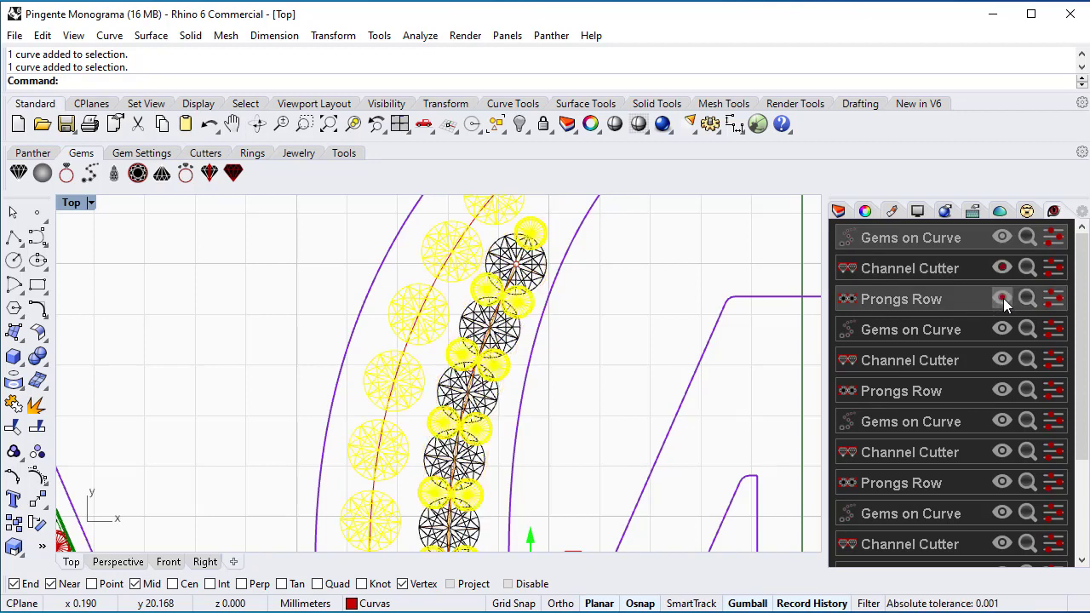
pyautogui.click(1003, 300)
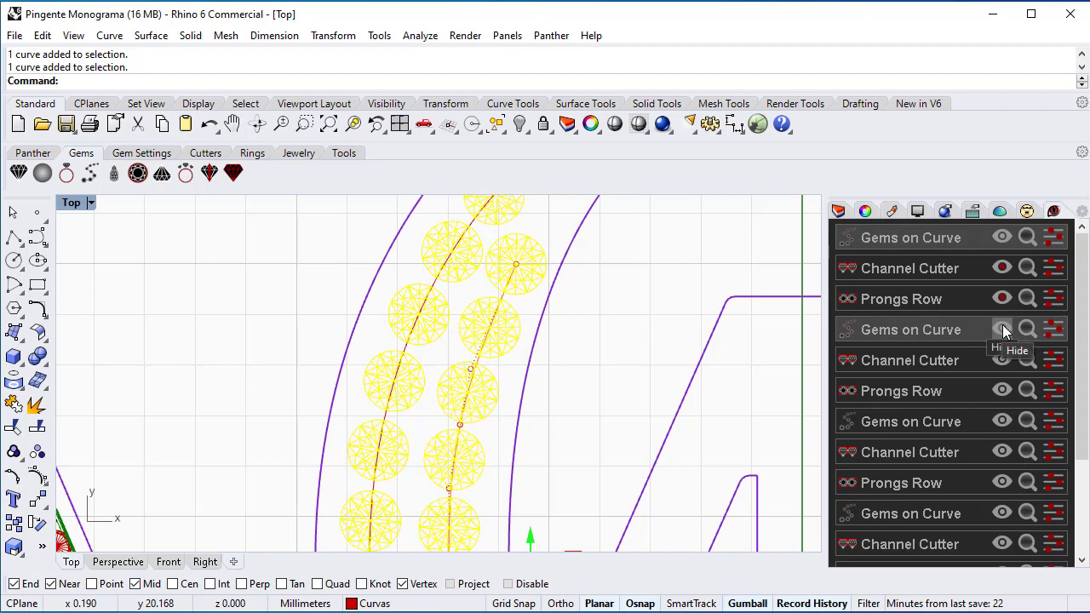
pyautogui.click(1003, 329)
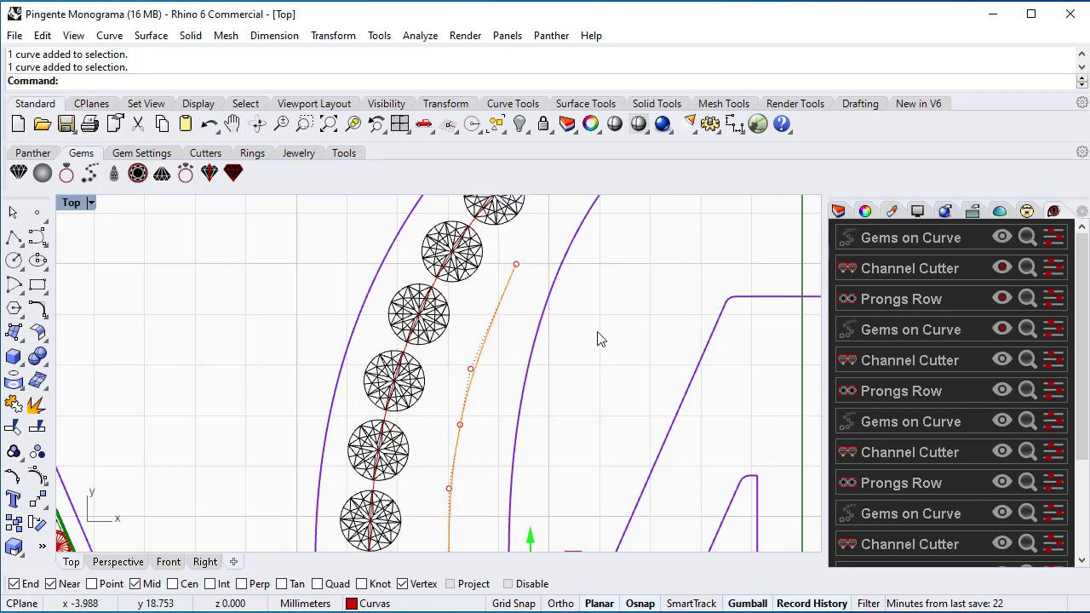
# Move the three control points just below the upper end of the C's inner guide curve slightly in the positive X direction.
pyautogui.click(473, 372)
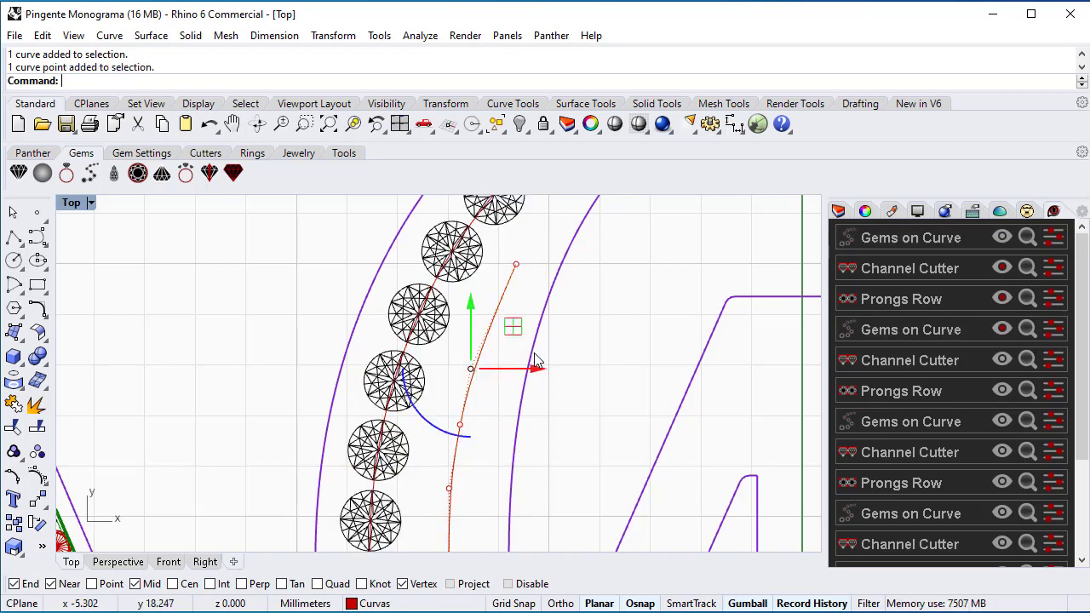
pyautogui.moveTo(534, 375); pyautogui.dragTo(541, 373)
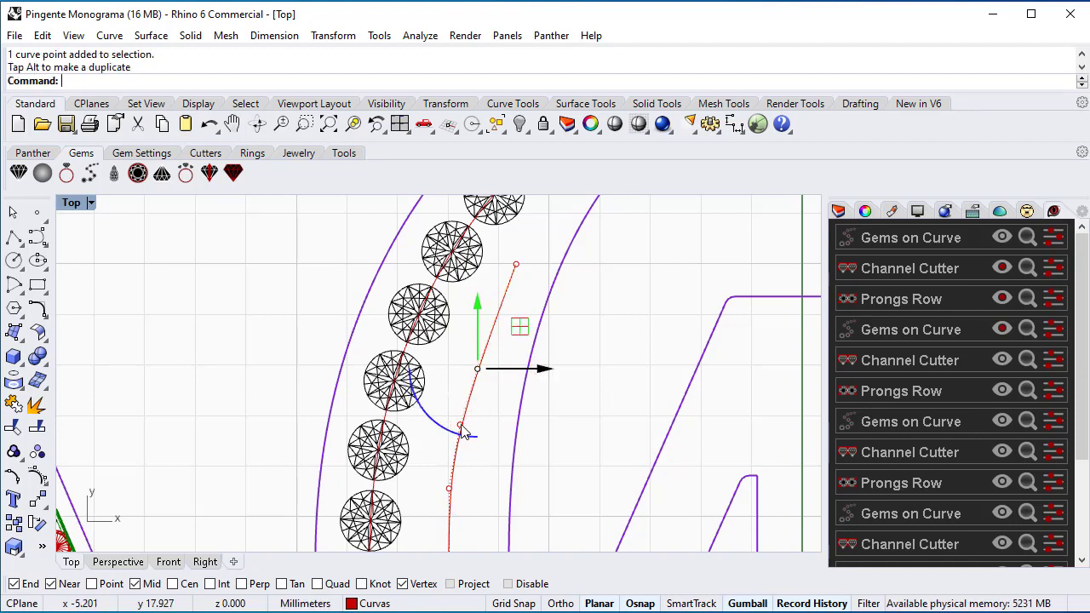
pyautogui.click(460, 426)
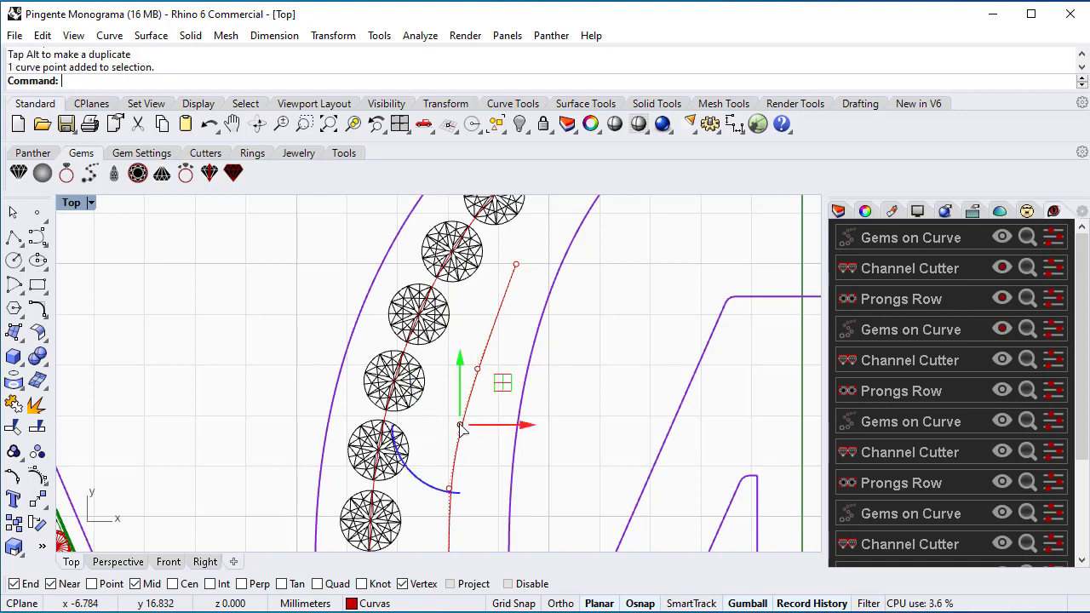
pyautogui.moveTo(528, 433); pyautogui.dragTo(533, 433)
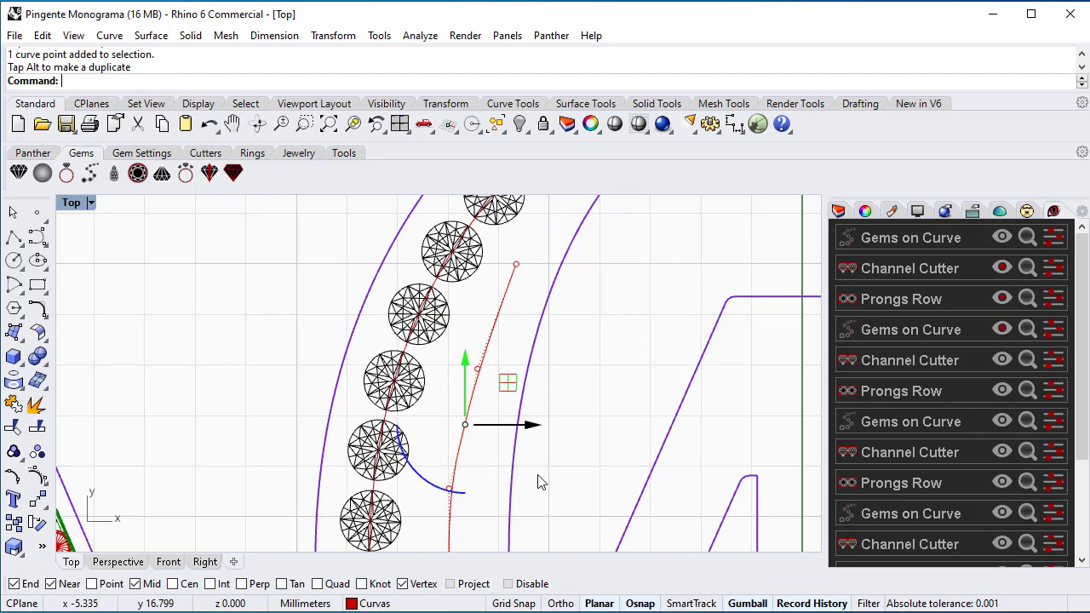
pyautogui.scroll(2, 545, 477)
pyautogui.click(428, 499)
pyautogui.click(431, 493)
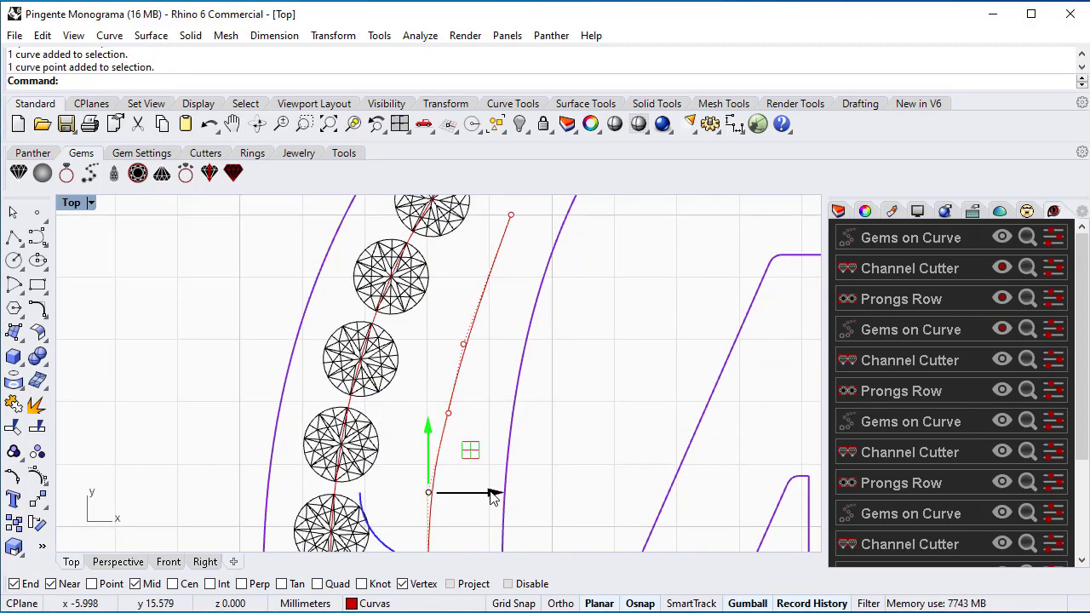
pyautogui.moveTo(490, 494); pyautogui.dragTo(498, 494)
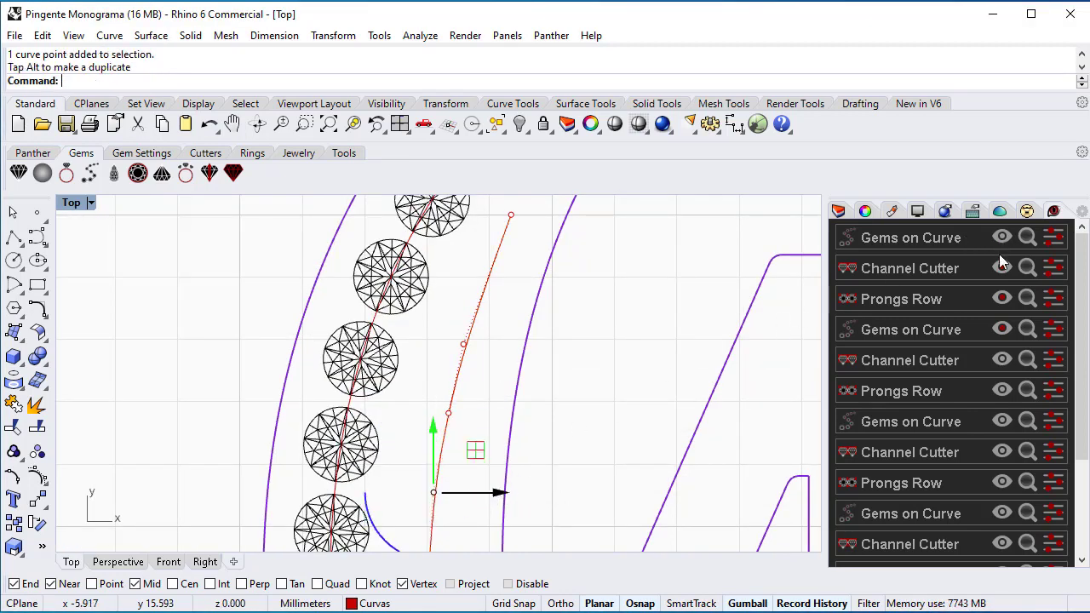
# Show the inner row's gems, prongs and channel cutter again and check their clearance from the outer gems at both ends.
pyautogui.click(1002, 300)
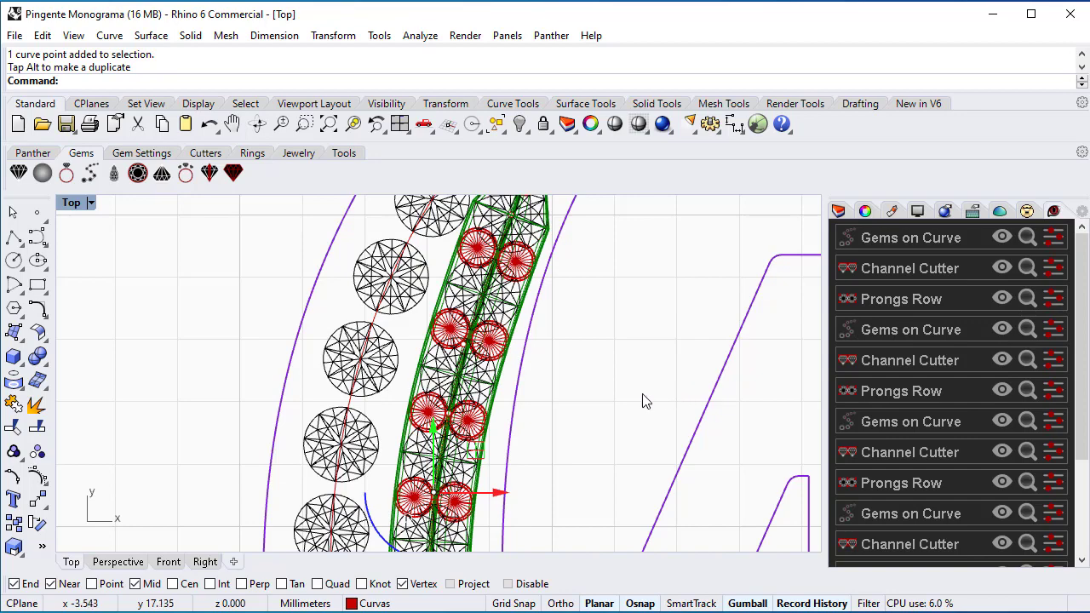
pyautogui.scroll(-4, 598, 328)
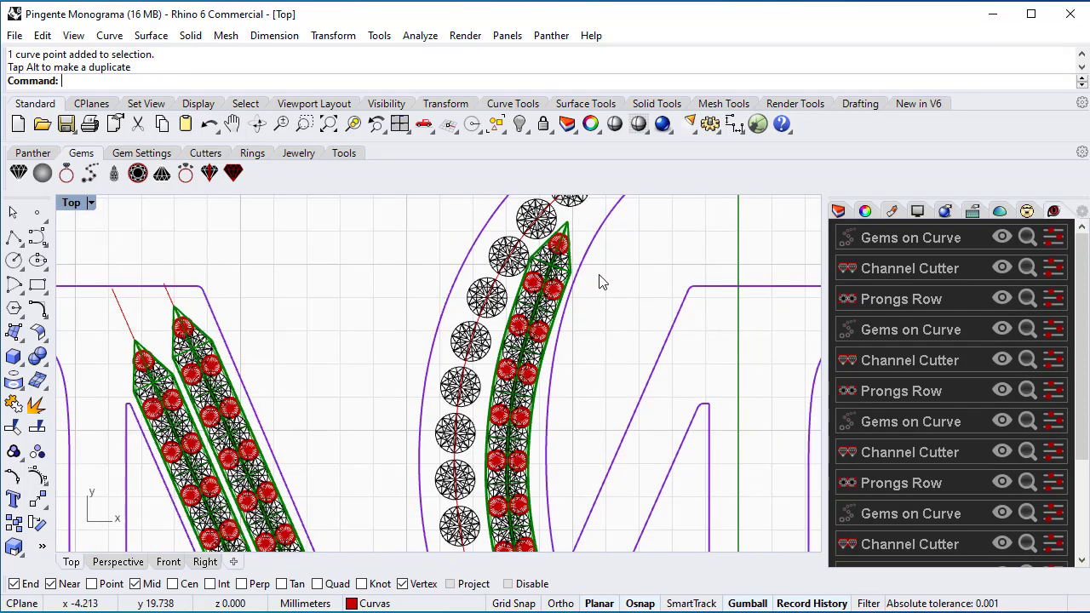
pyautogui.scroll(-1, 599, 285)
pyautogui.scroll(5, 541, 271)
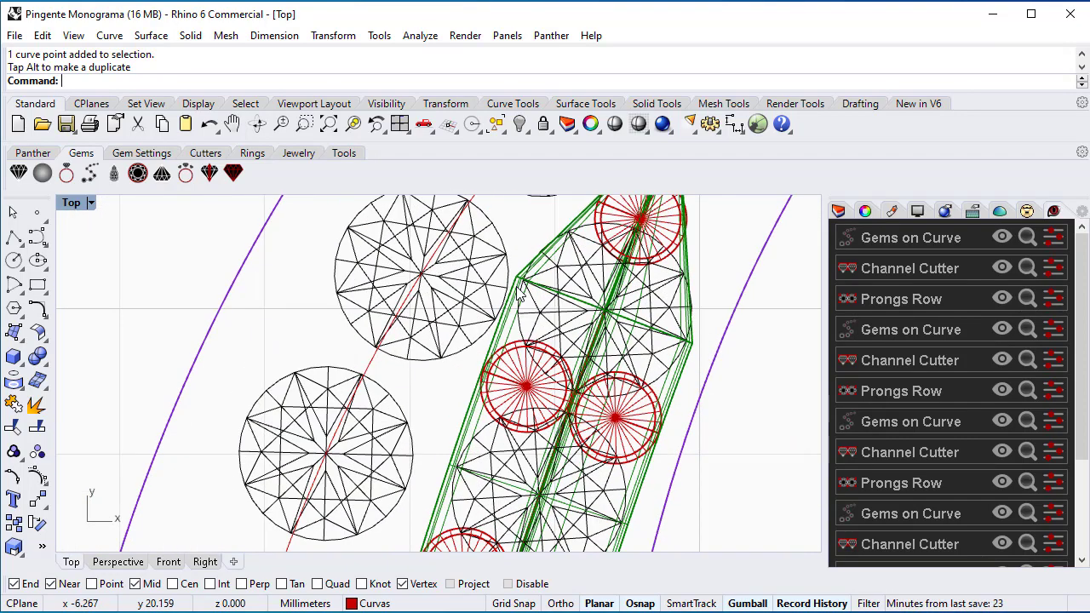
pyautogui.scroll(-8, 503, 297)
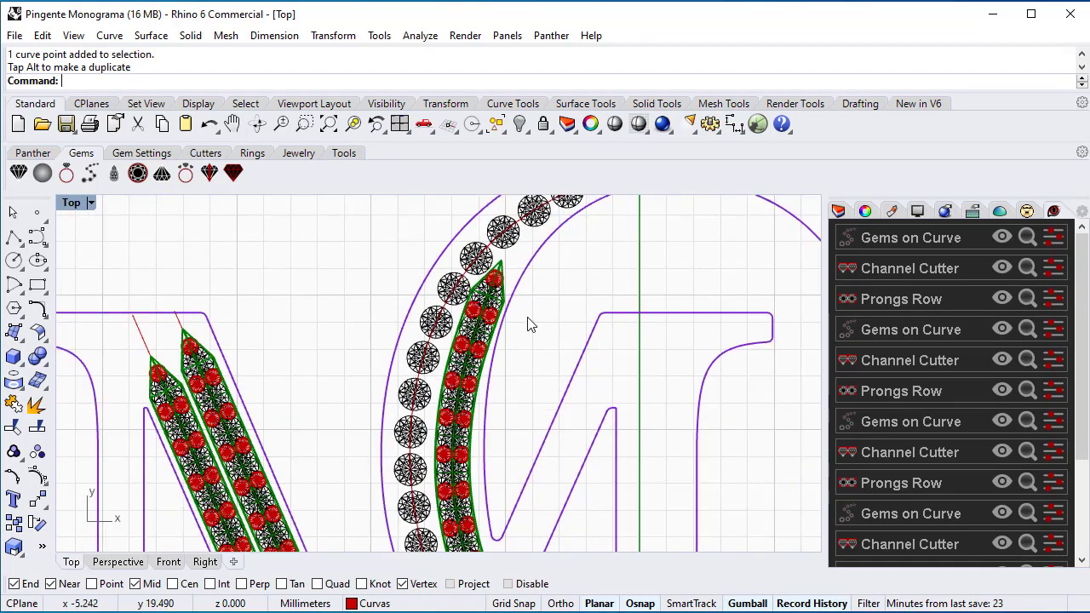
pyautogui.scroll(5, 479, 310)
pyautogui.scroll(-3, 511, 353)
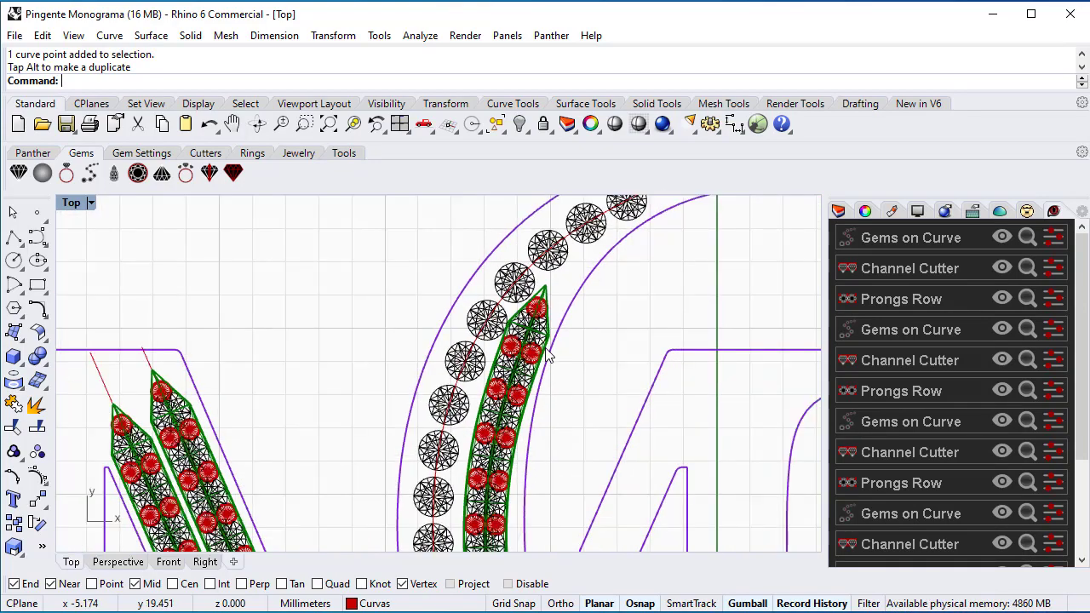
pyautogui.scroll(3, 554, 385)
pyautogui.scroll(4, 565, 492)
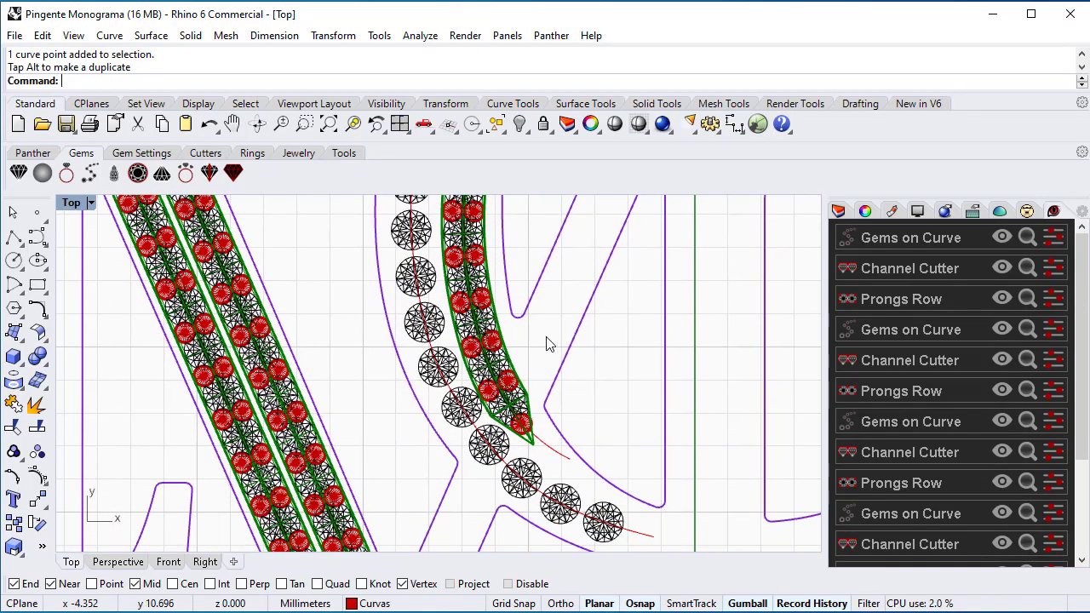
# Move the control point near the lower end of the C's inner guide curve slightly in the positive X direction.
pyautogui.click(575, 516)
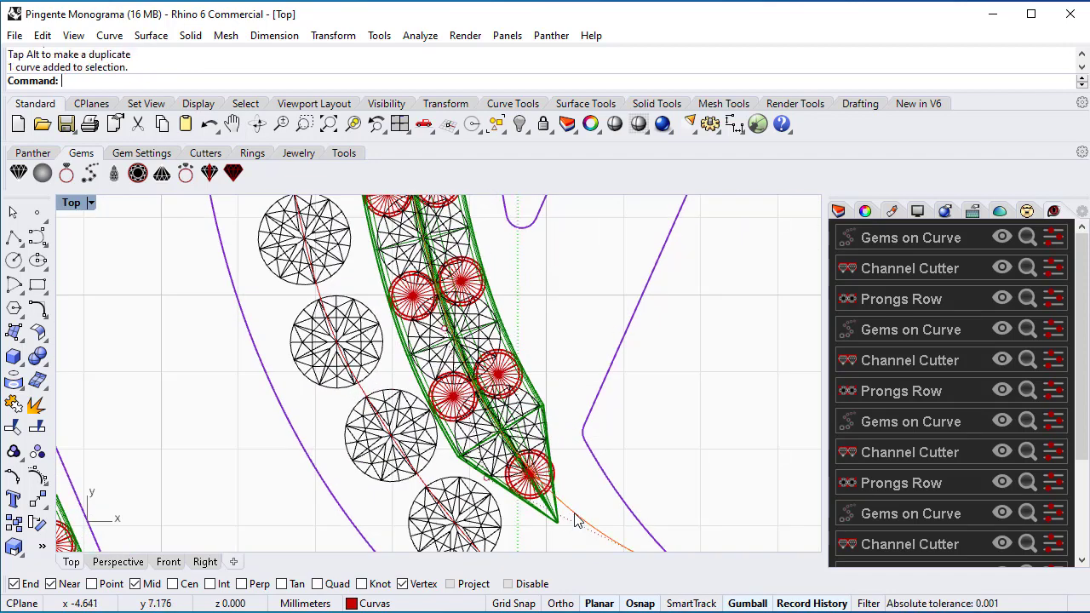
pyautogui.scroll(2, 528, 444)
pyautogui.scroll(2, 477, 500)
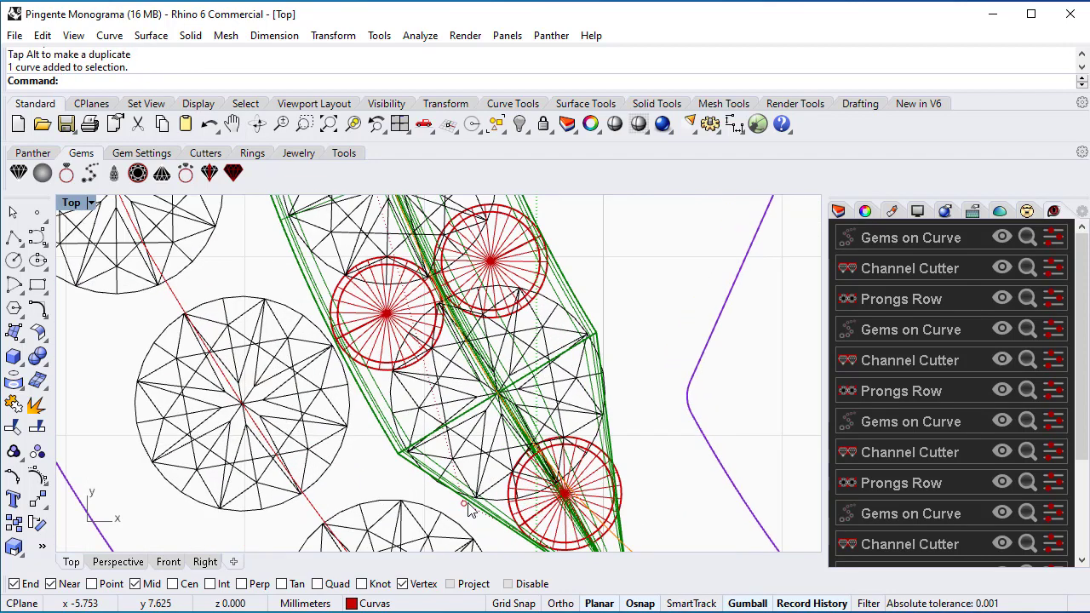
pyautogui.click(464, 504)
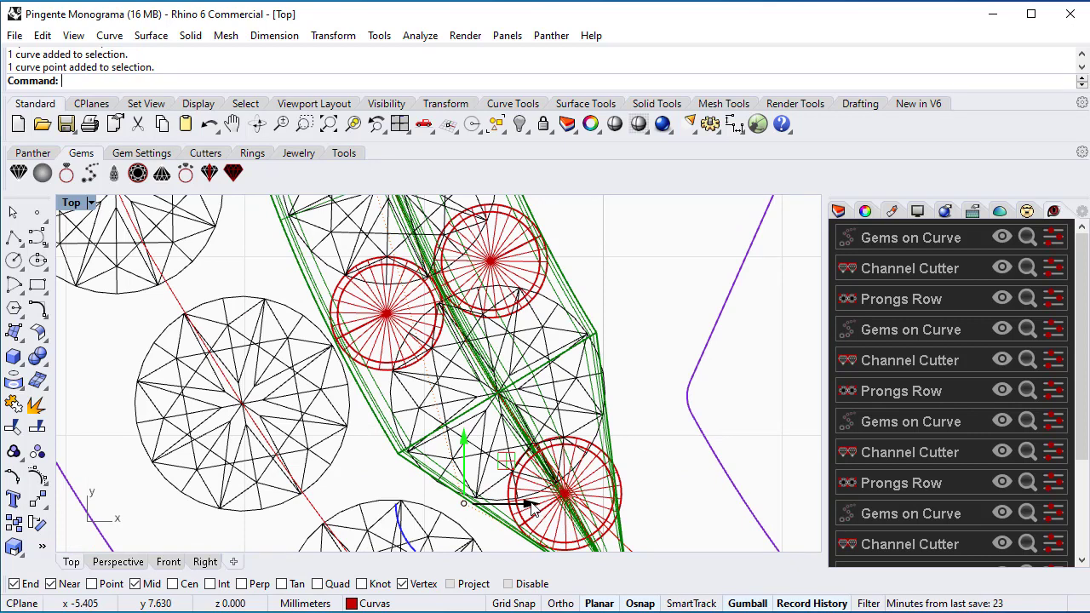
pyautogui.moveTo(531, 504); pyautogui.dragTo(564, 506)
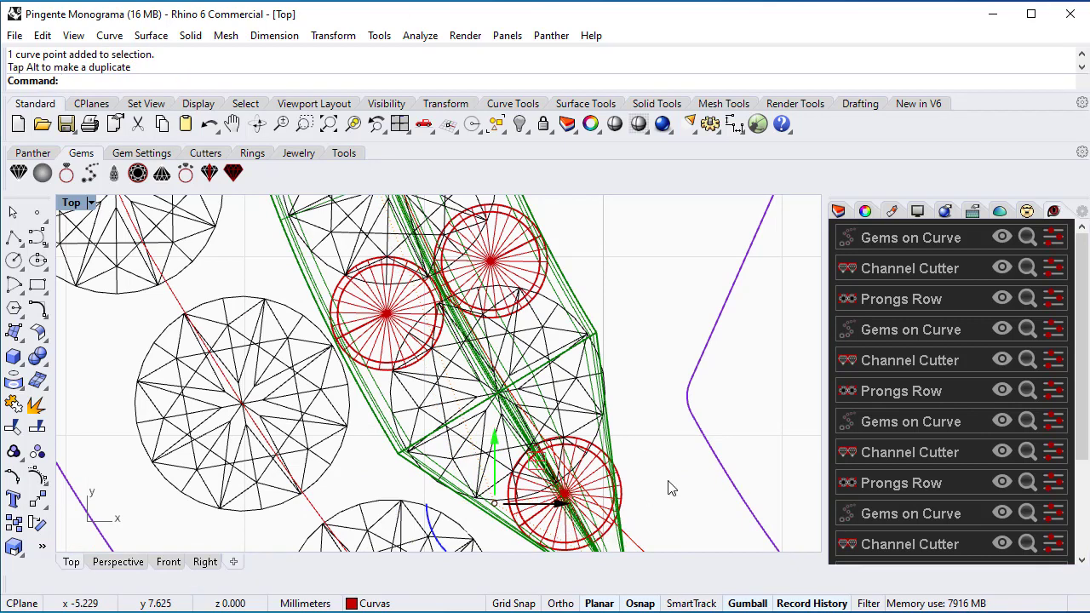
pyautogui.scroll(-2, 677, 484)
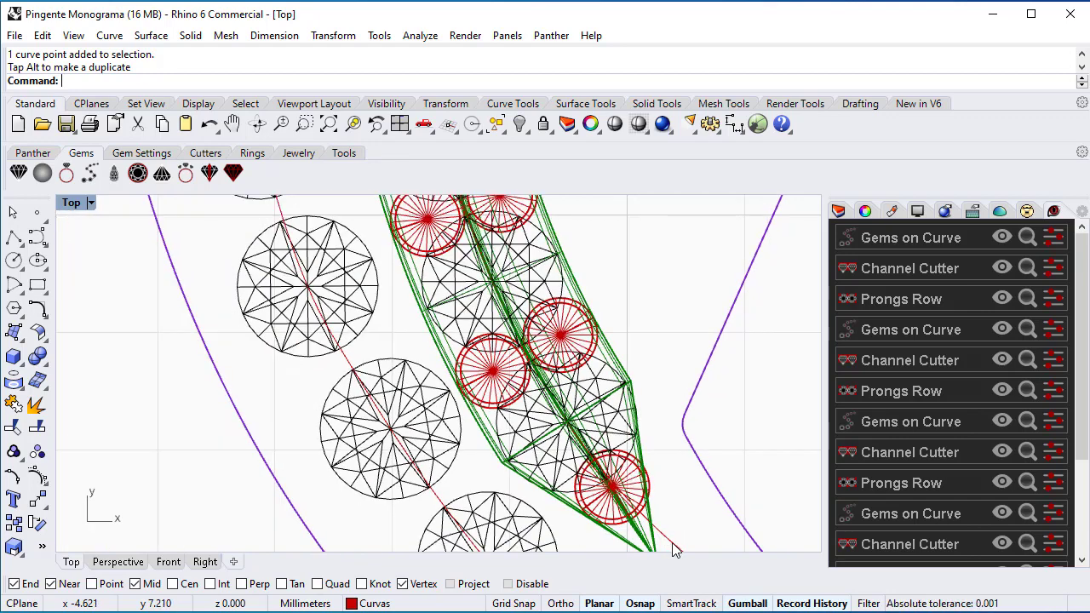
# Nudge the inner guide curve's same lower control point a little further in the positive X direction.
pyautogui.click(673, 545)
pyautogui.scroll(3, 553, 507)
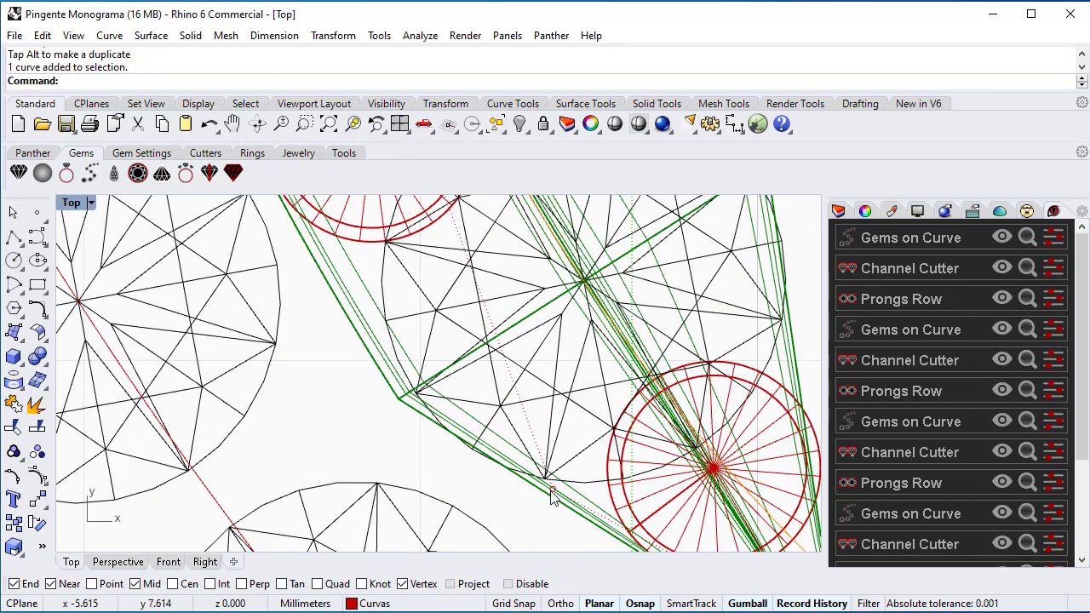
pyautogui.click(555, 502)
pyautogui.click(596, 537)
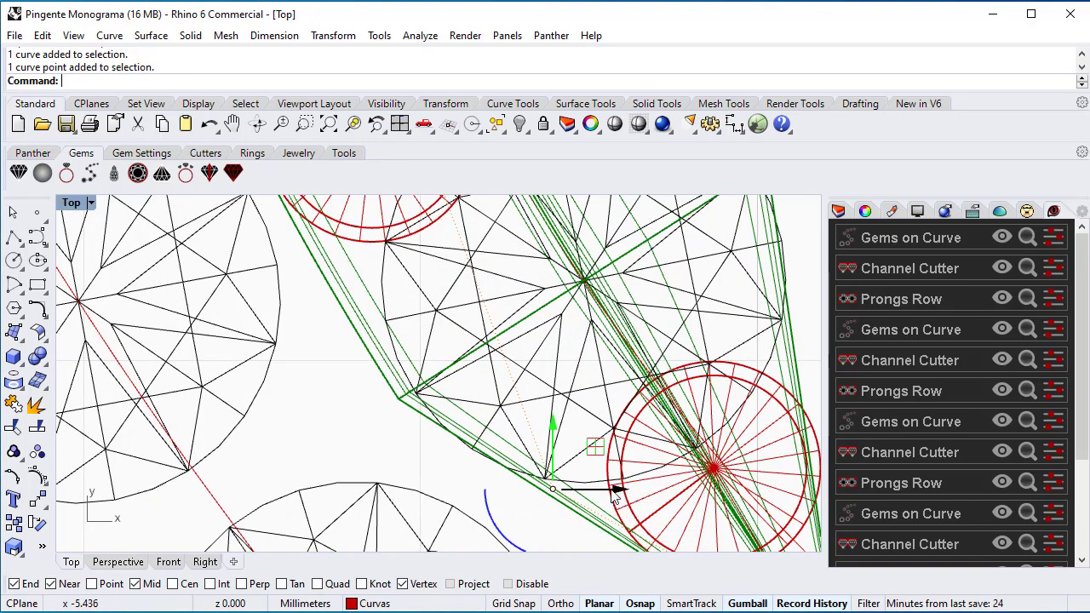
pyautogui.moveTo(618, 491); pyautogui.dragTo(641, 493)
pyautogui.scroll(-8, 631, 452)
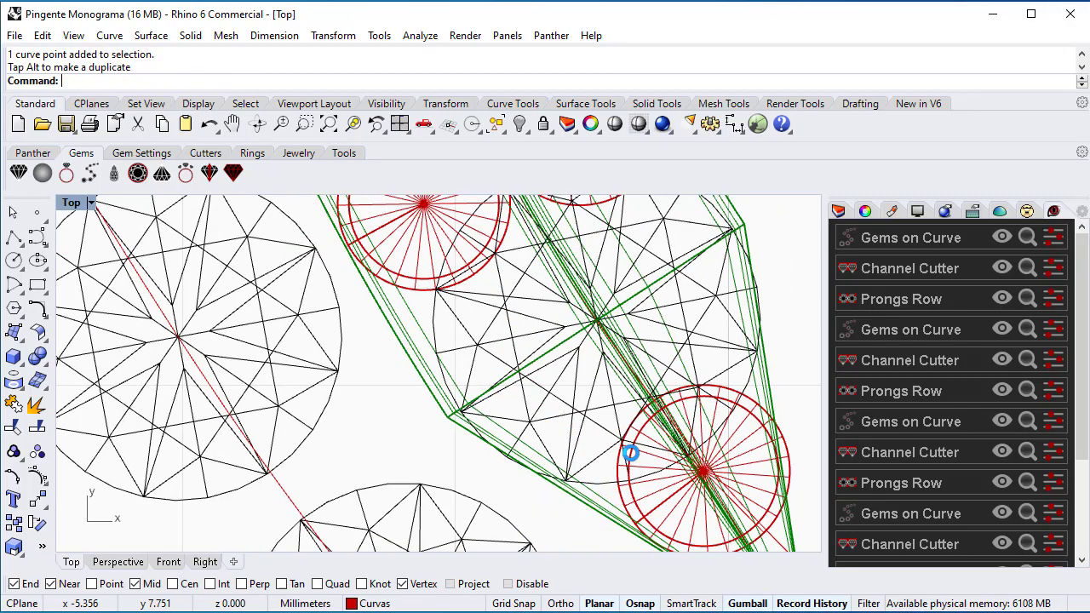
pyautogui.scroll(-8, 630, 455)
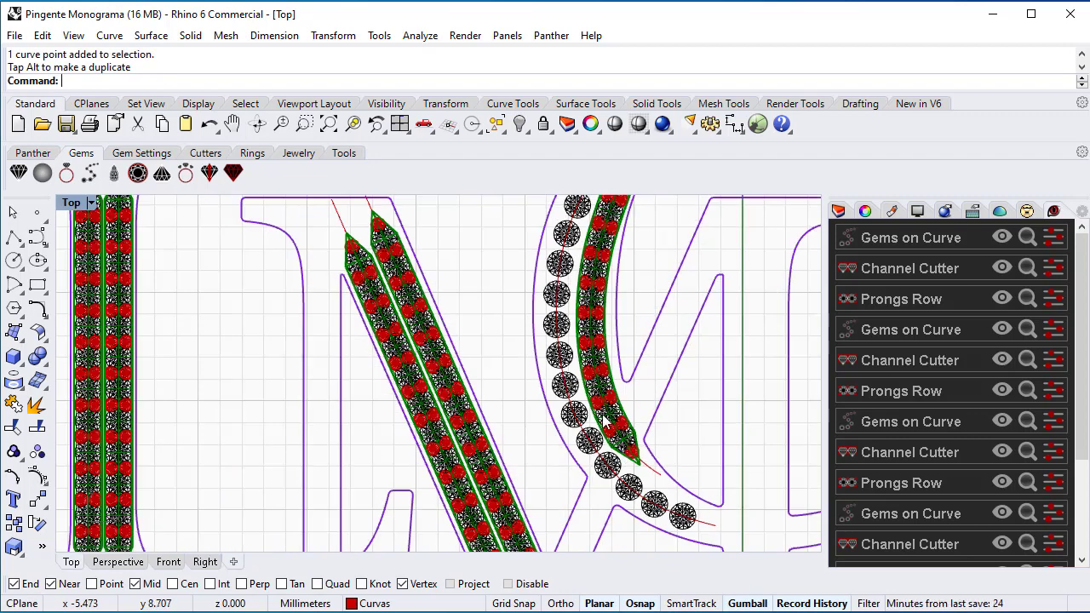
# Move two control points just below the upper end of the C's outer guide curve slightly in the negative X direction.
pyautogui.scroll(-2, 558, 330)
pyautogui.moveTo(511, 262); pyautogui.dragTo(496, 341, button='right')
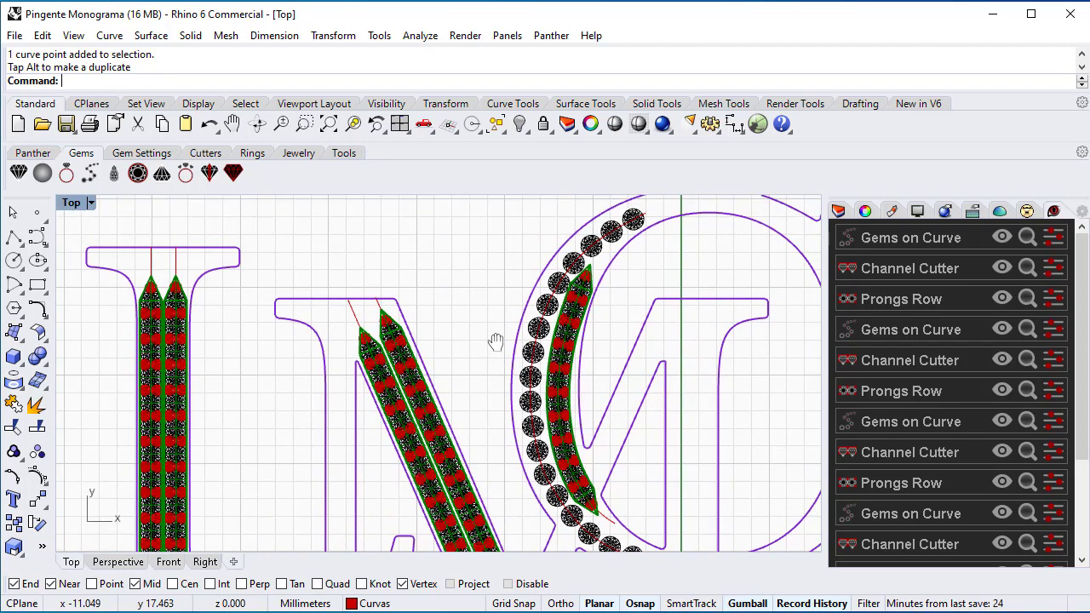
pyautogui.scroll(6, 569, 260)
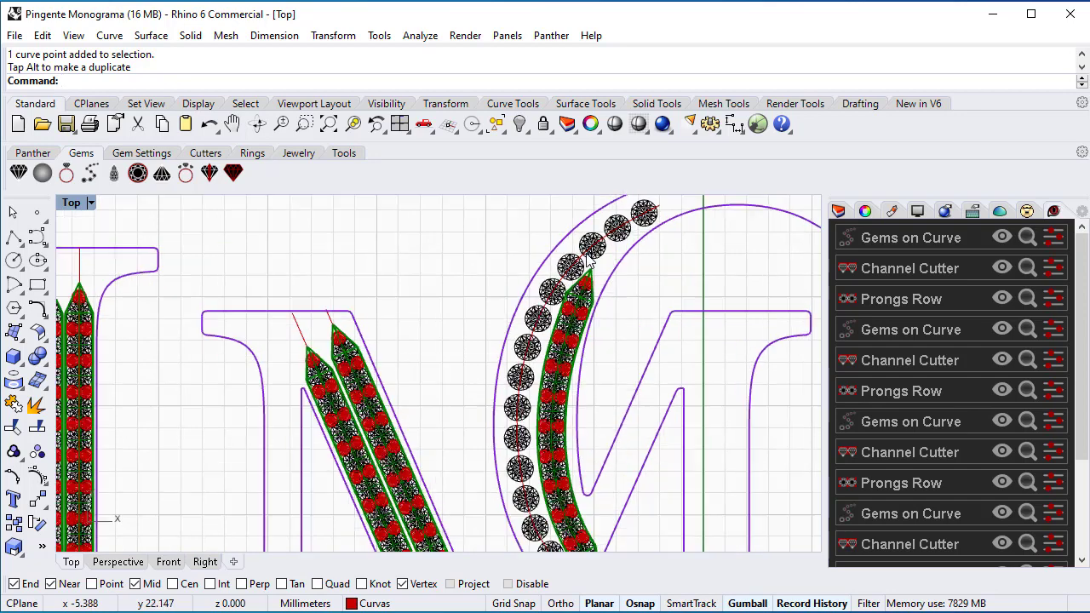
pyautogui.click(488, 362)
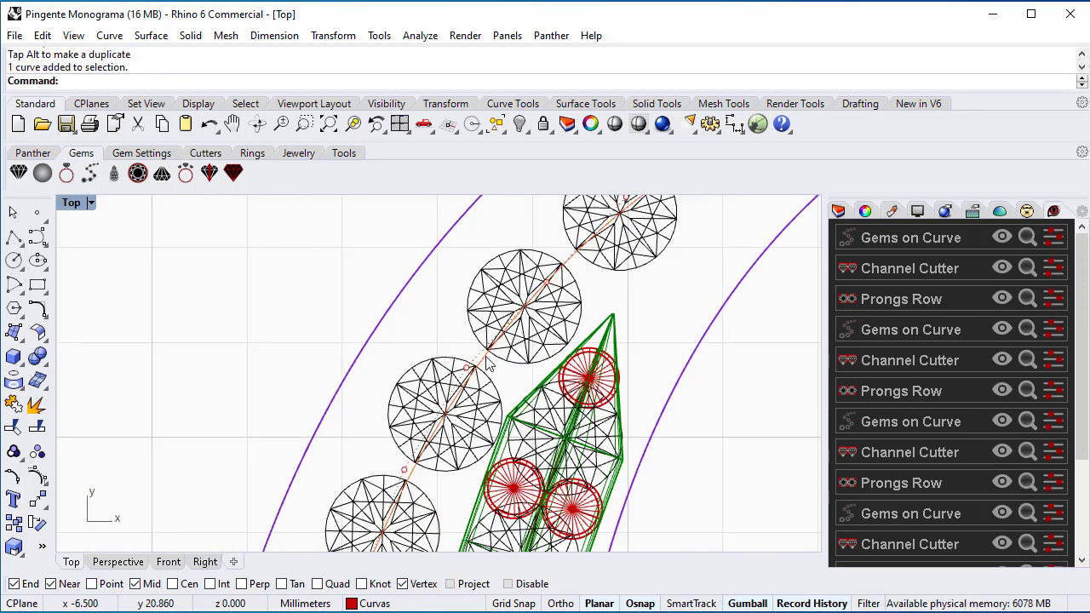
pyautogui.click(467, 368)
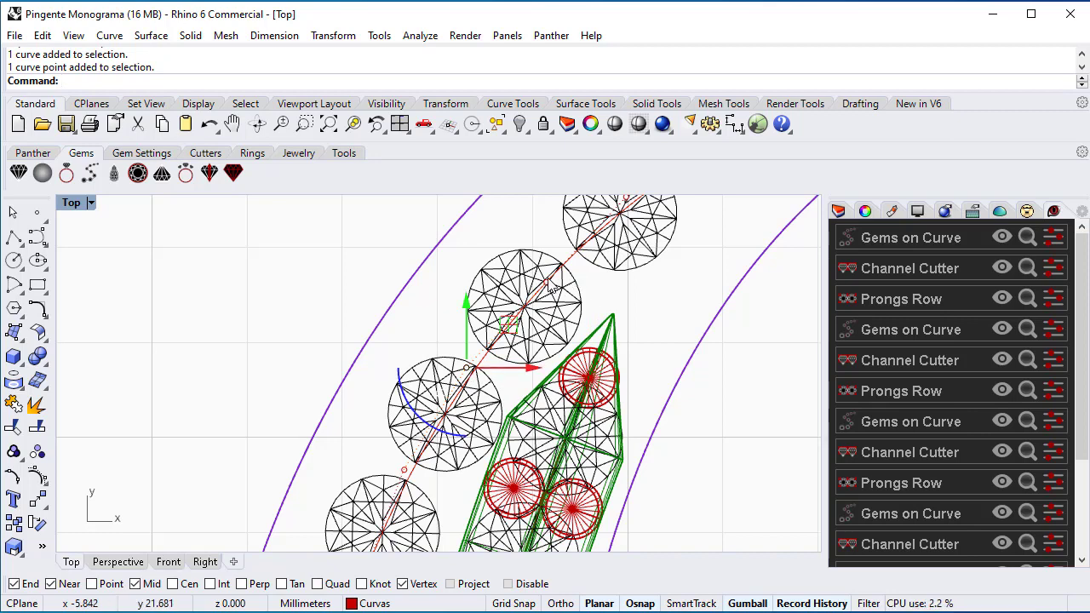
pyautogui.click(508, 324)
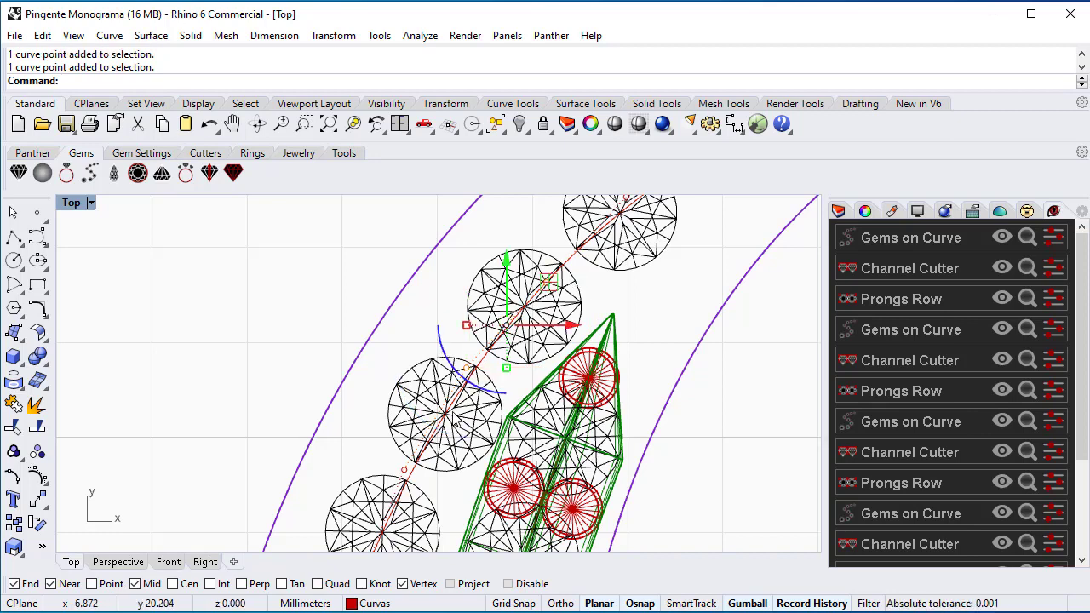
pyautogui.moveTo(572, 333); pyautogui.dragTo(557, 333)
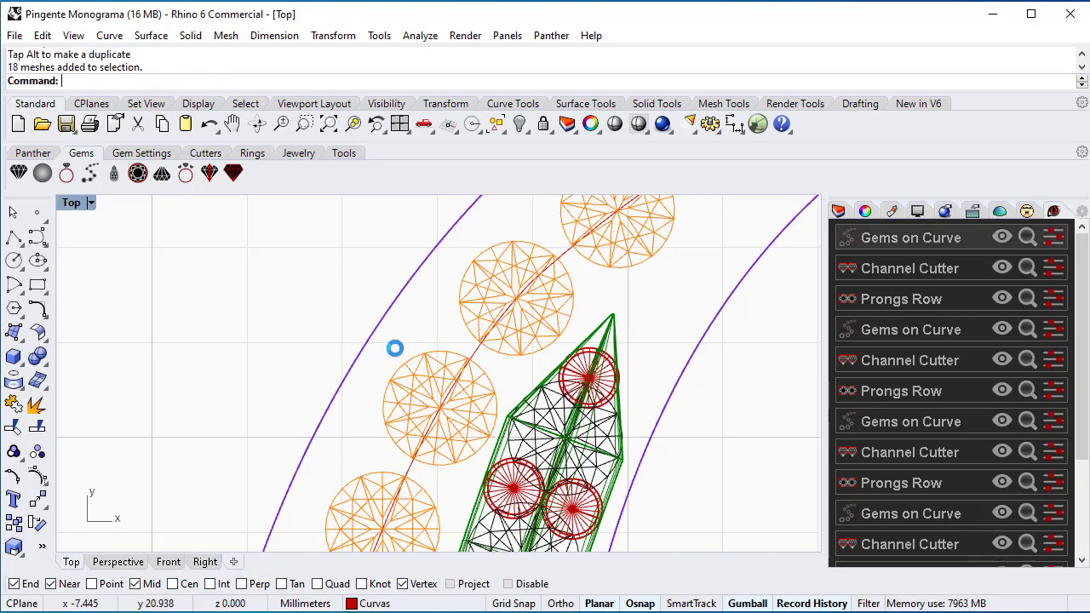
# Move the next control point down on the C's outer guide curve slightly in the negative X direction.
pyautogui.click(412, 475)
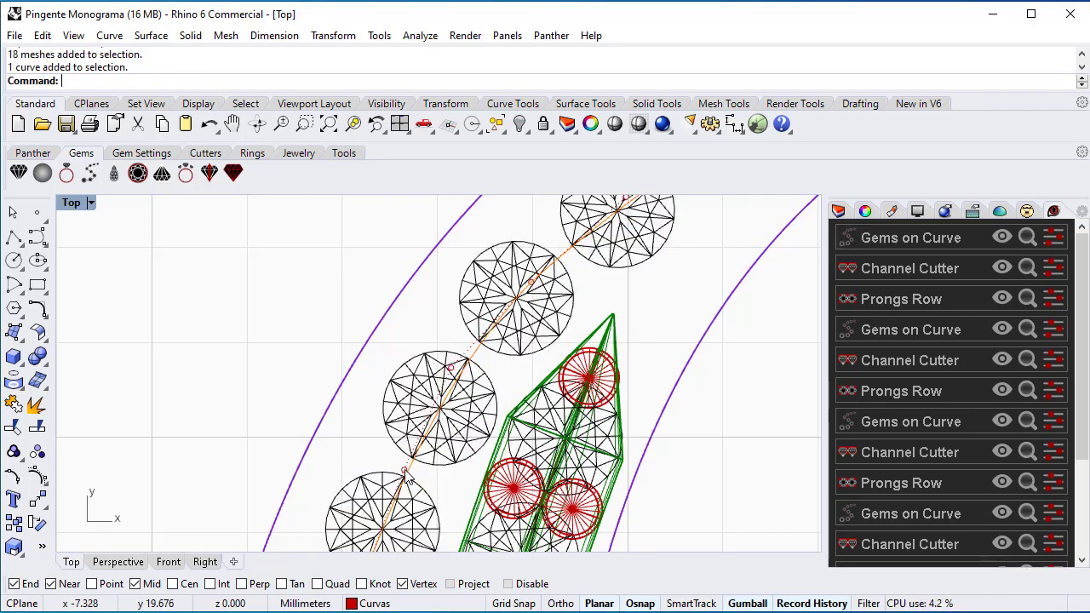
pyautogui.click(405, 470)
pyautogui.moveTo(483, 469); pyautogui.dragTo(452, 478)
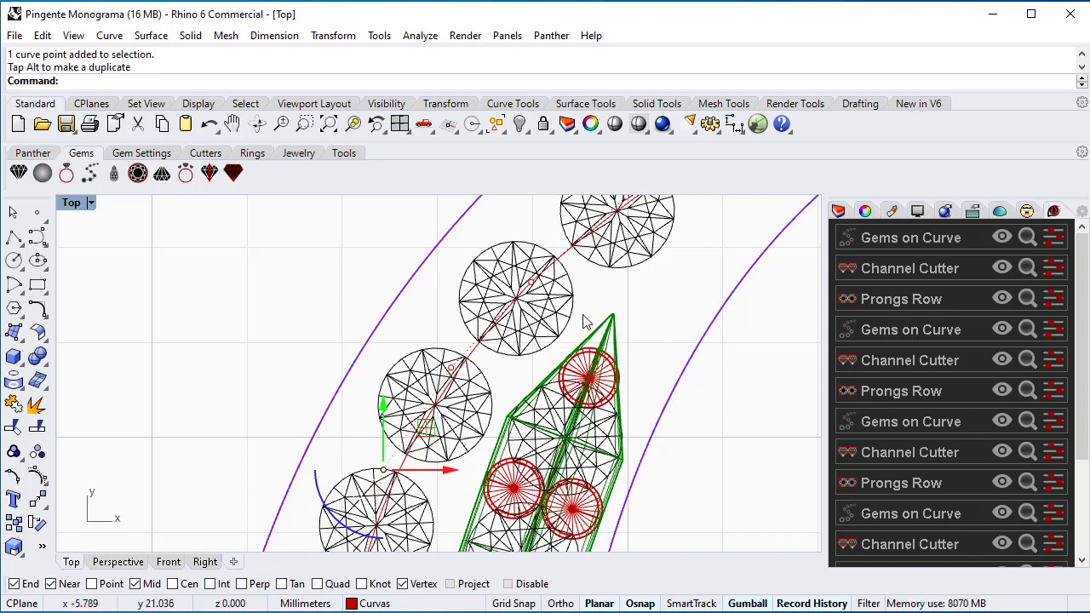
# Hide the channel cutter of the C's inner gem row to expose its gems and guide curve near the upper end.
pyautogui.scroll(3, 561, 368)
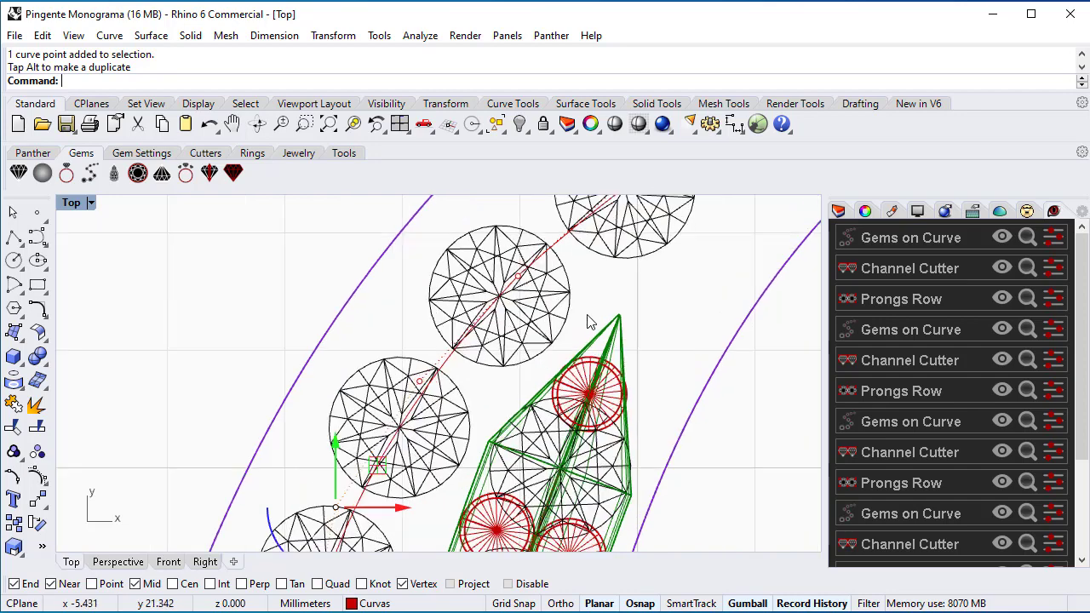
pyautogui.scroll(1, 617, 377)
pyautogui.scroll(-2, 630, 392)
pyautogui.click(632, 413)
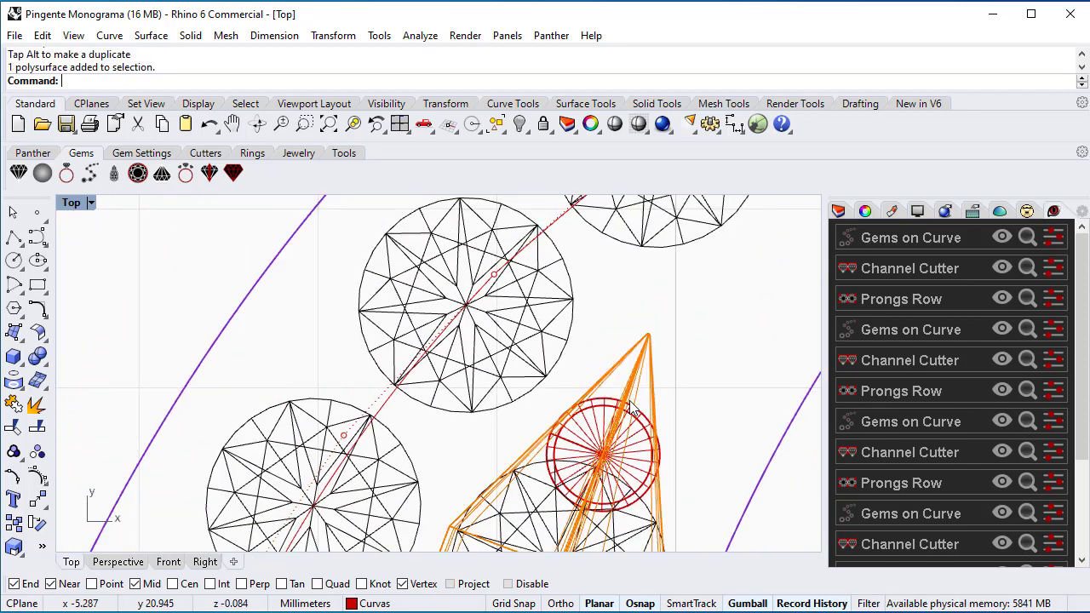
pyautogui.click(631, 413)
pyautogui.click(632, 417)
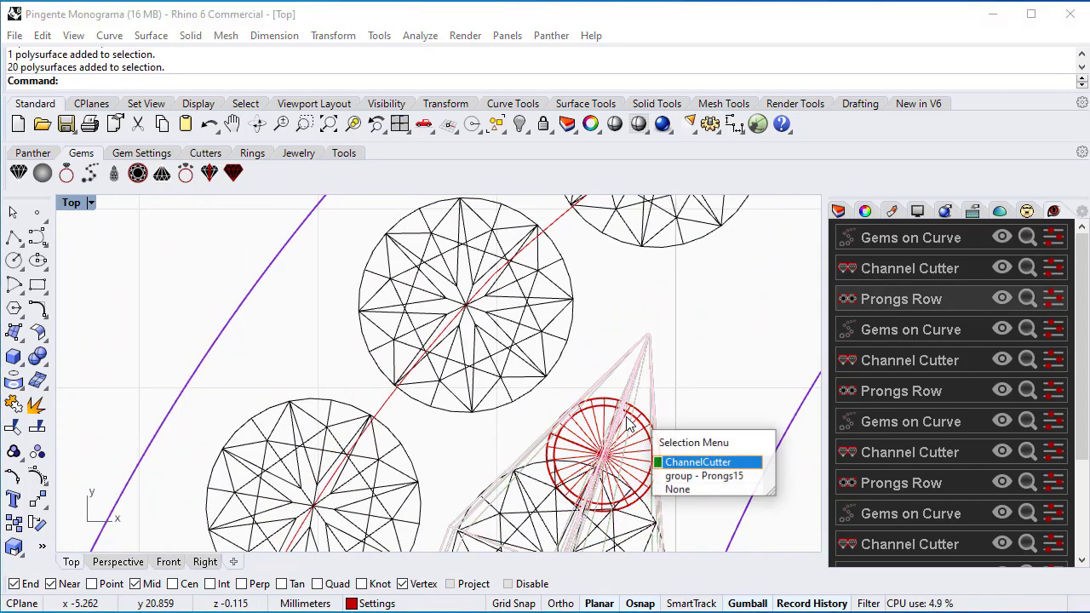
pyautogui.click(688, 402)
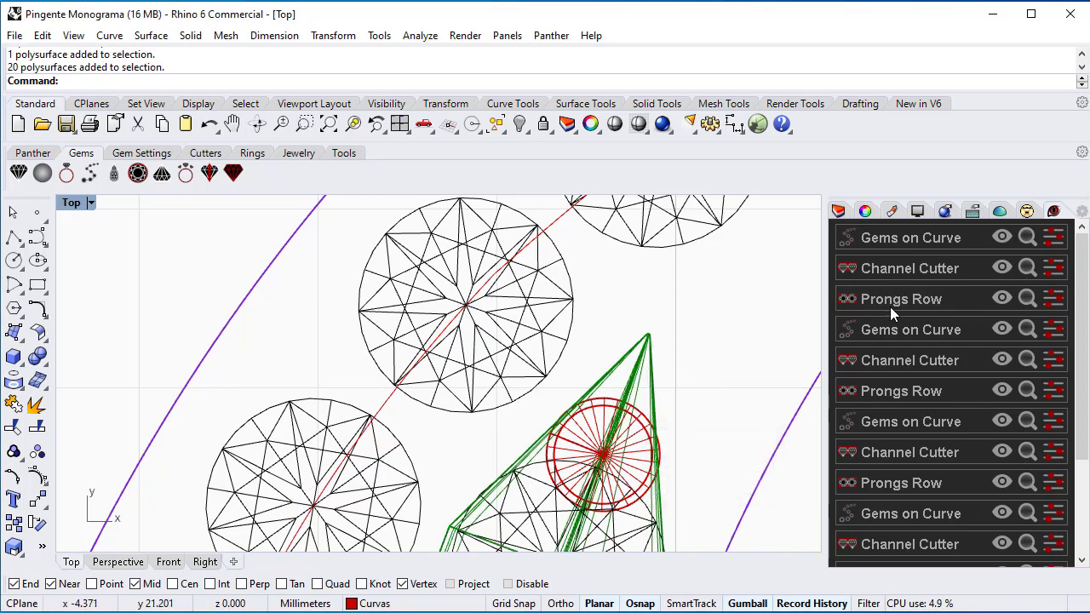
pyautogui.click(1003, 269)
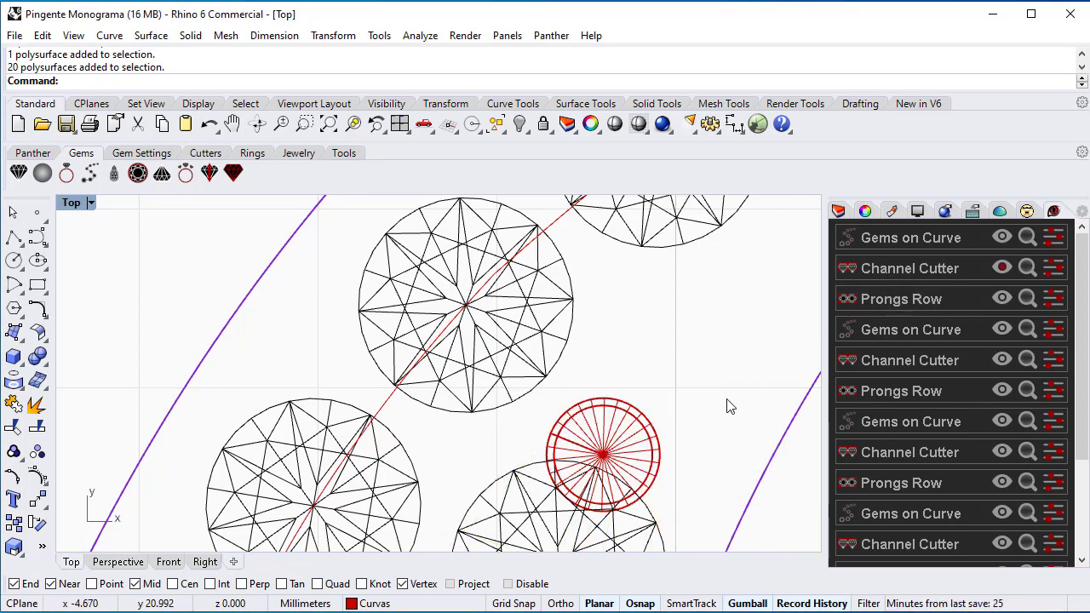
# Move the upper end point of the C's inner guide curve slightly down and in negative X, and show the channel cutter again.
pyautogui.scroll(-3, 724, 409)
pyautogui.moveTo(721, 425); pyautogui.dragTo(621, 347)
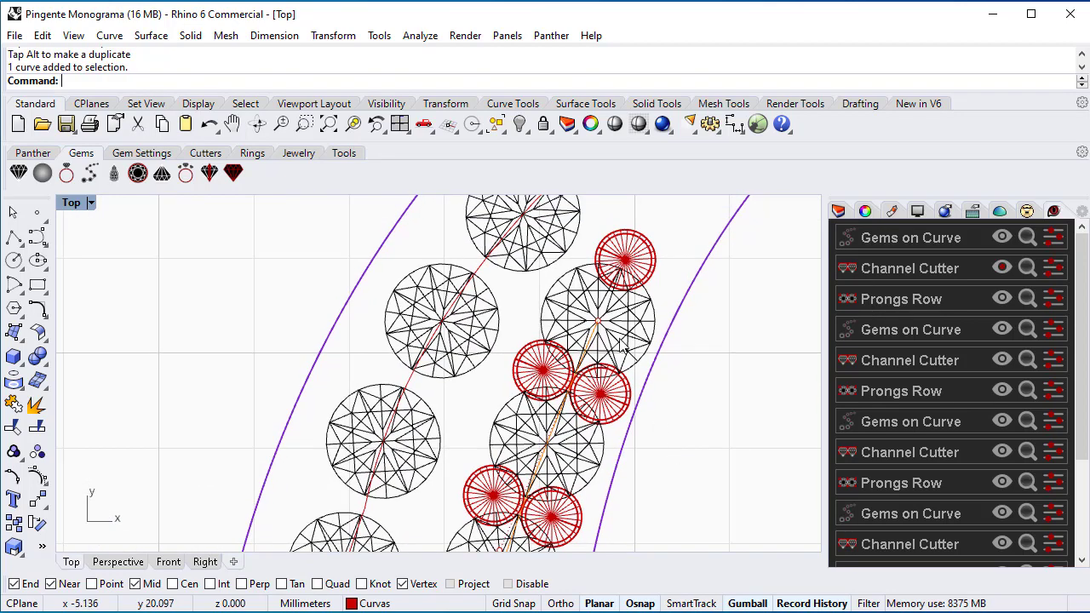
pyautogui.click(600, 324)
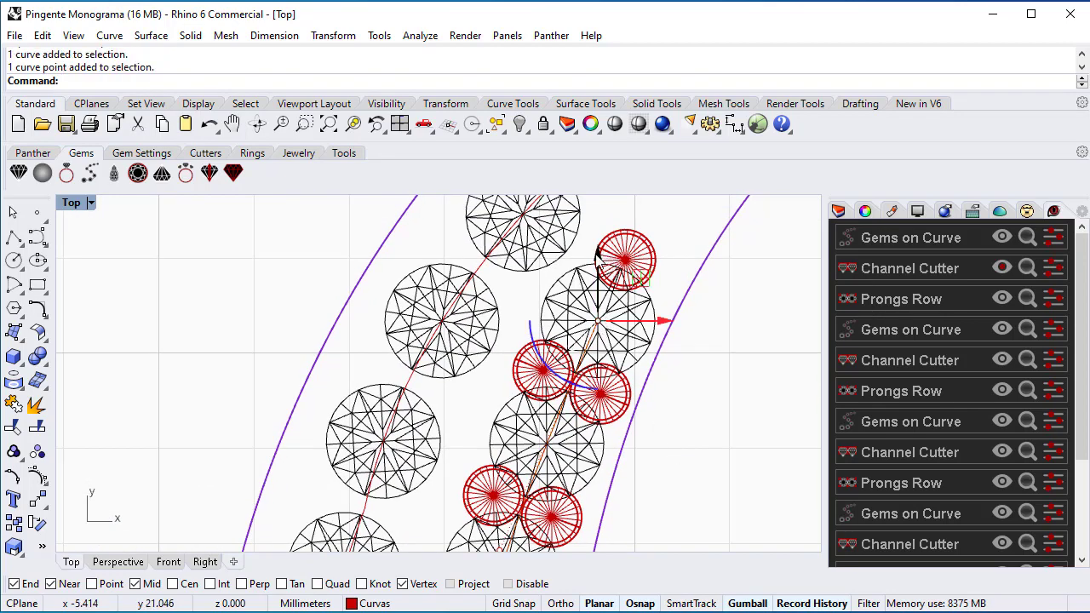
pyautogui.moveTo(598, 254); pyautogui.dragTo(598, 274)
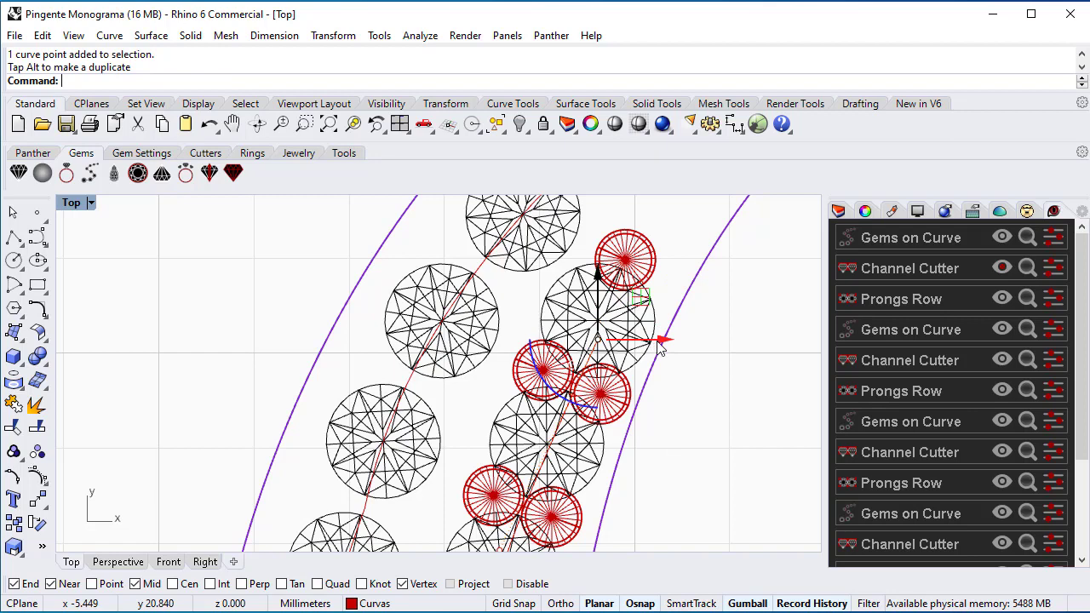
pyautogui.moveTo(638, 348); pyautogui.dragTo(725, 423)
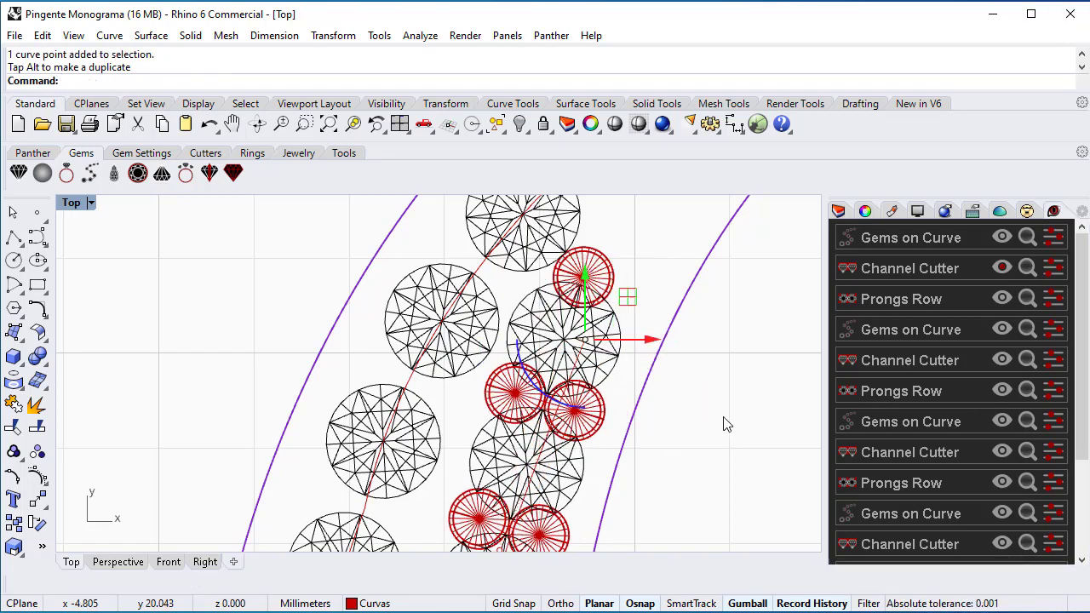
pyautogui.click(725, 424)
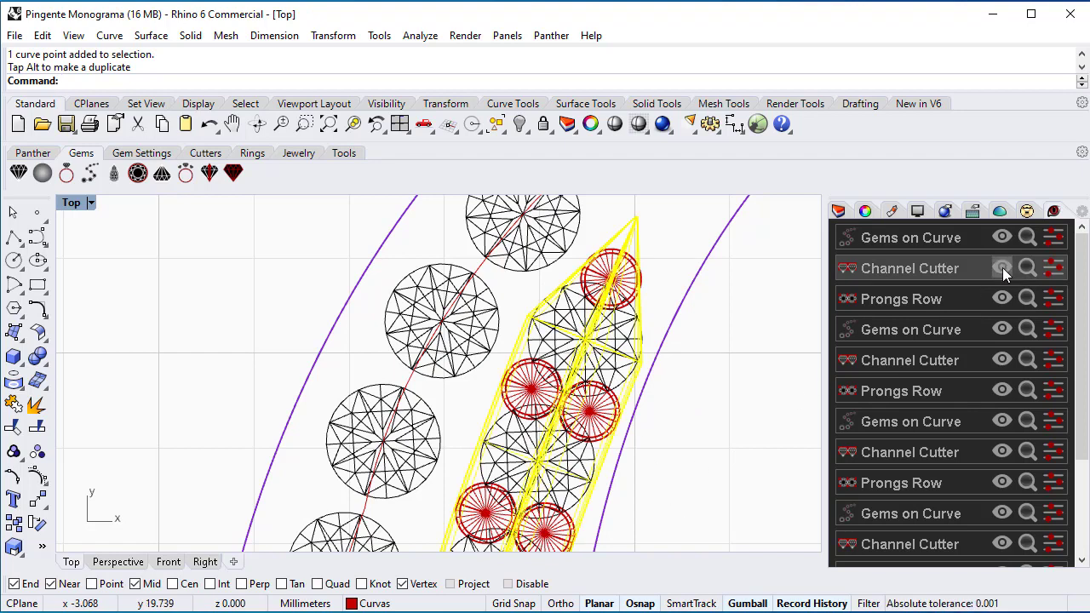
pyautogui.scroll(-10, 525, 414)
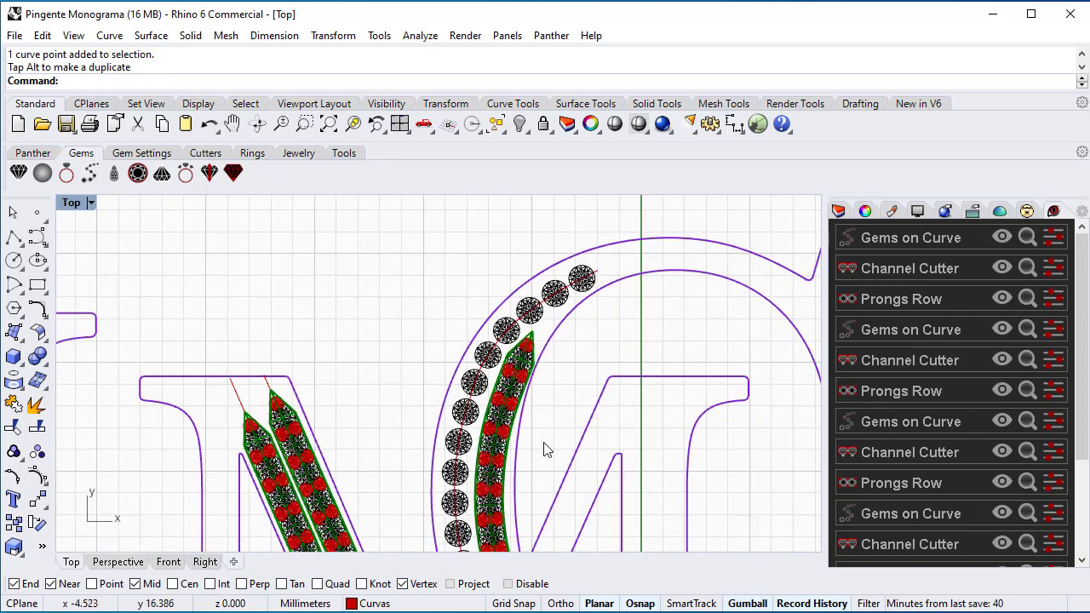
# Start a prongs row on the gems of the C's outer guide curve.
pyautogui.moveTo(543, 444); pyautogui.dragTo(555, 263, button='right')
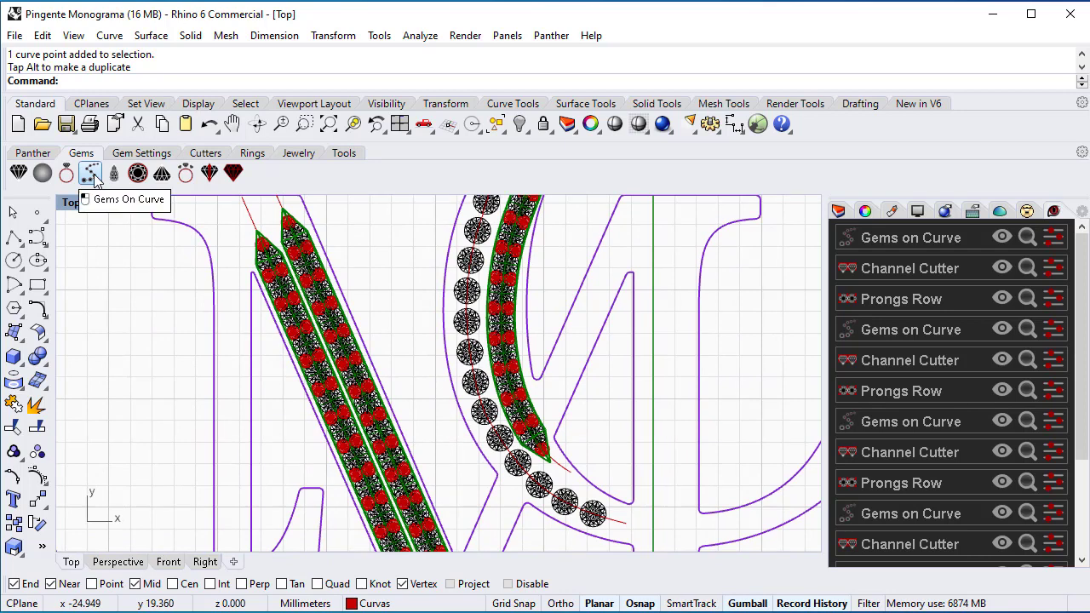
pyautogui.click(146, 153)
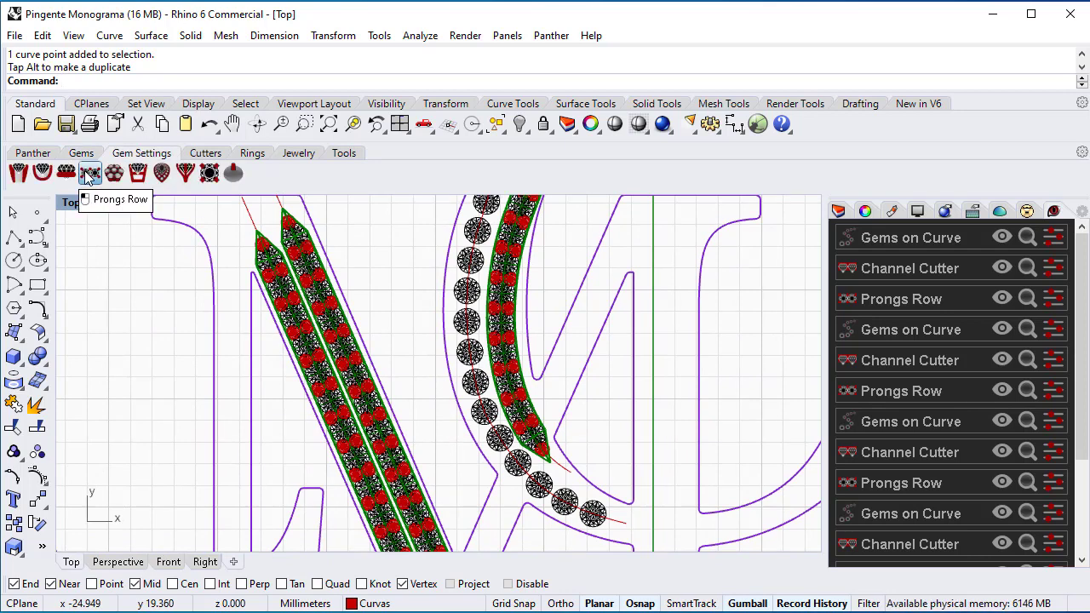
pyautogui.click(89, 173)
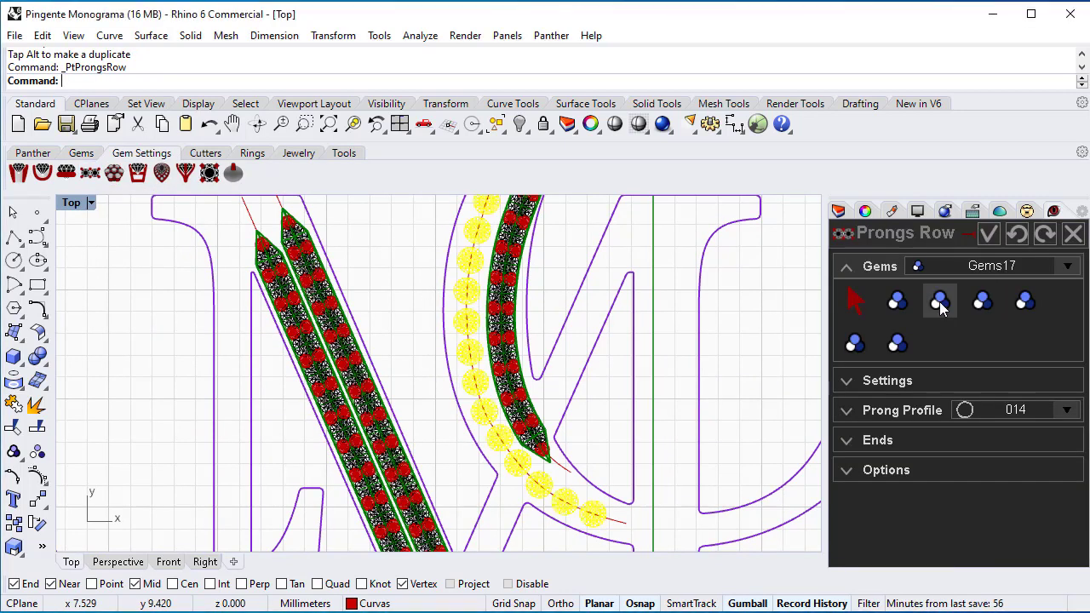
pyautogui.click(940, 304)
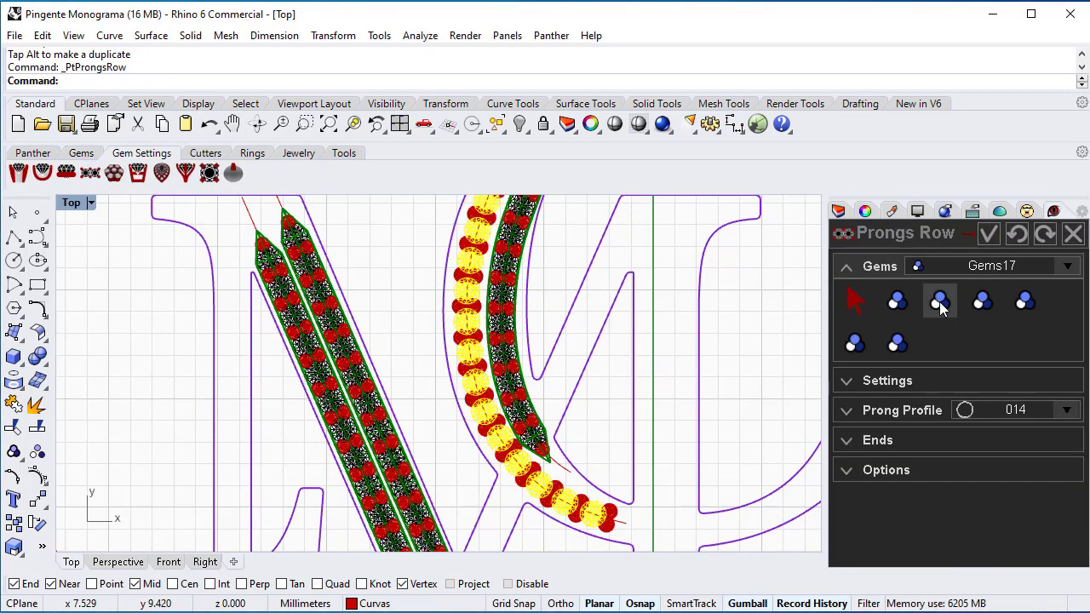
# Enable Single Start Prong and Single End Prong for the C's outer prongs row and accept it.
pyautogui.click(853, 381)
pyautogui.doubleClick(1040, 326)
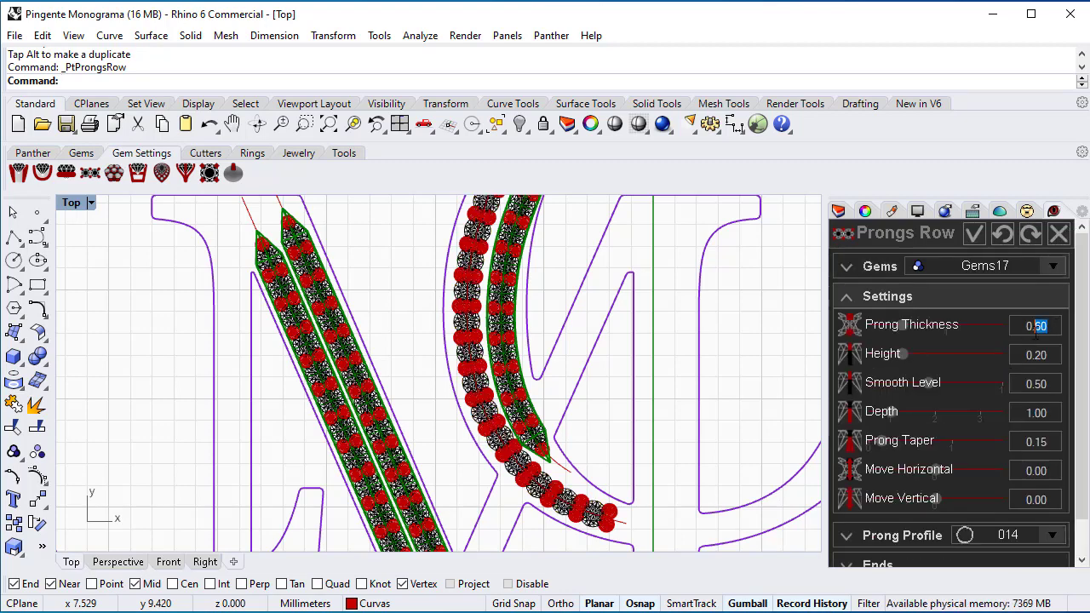
pyautogui.click(846, 535)
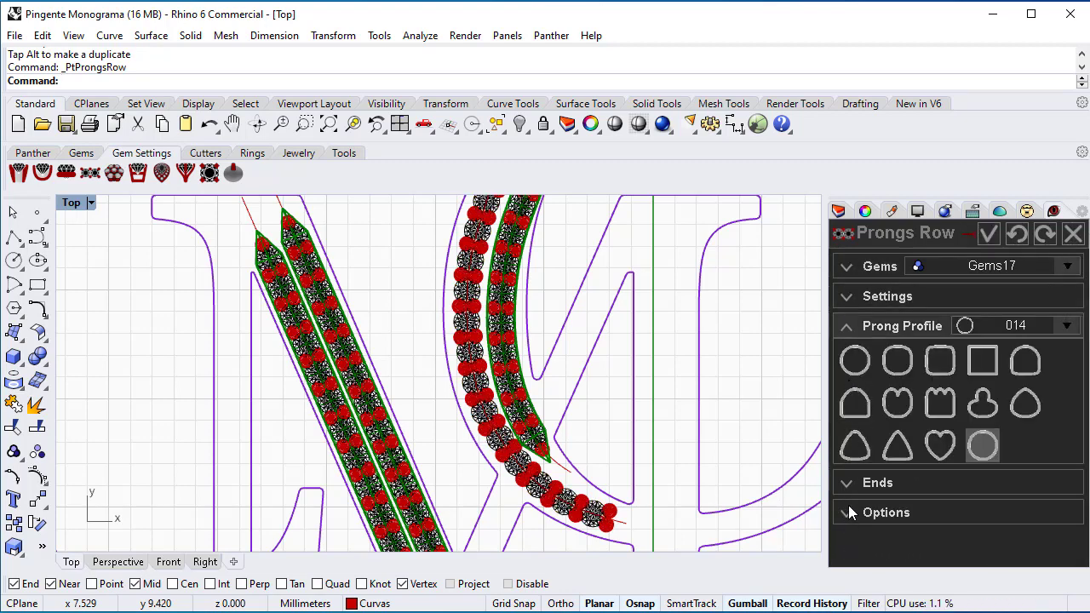
pyautogui.click(845, 484)
pyautogui.click(1060, 386)
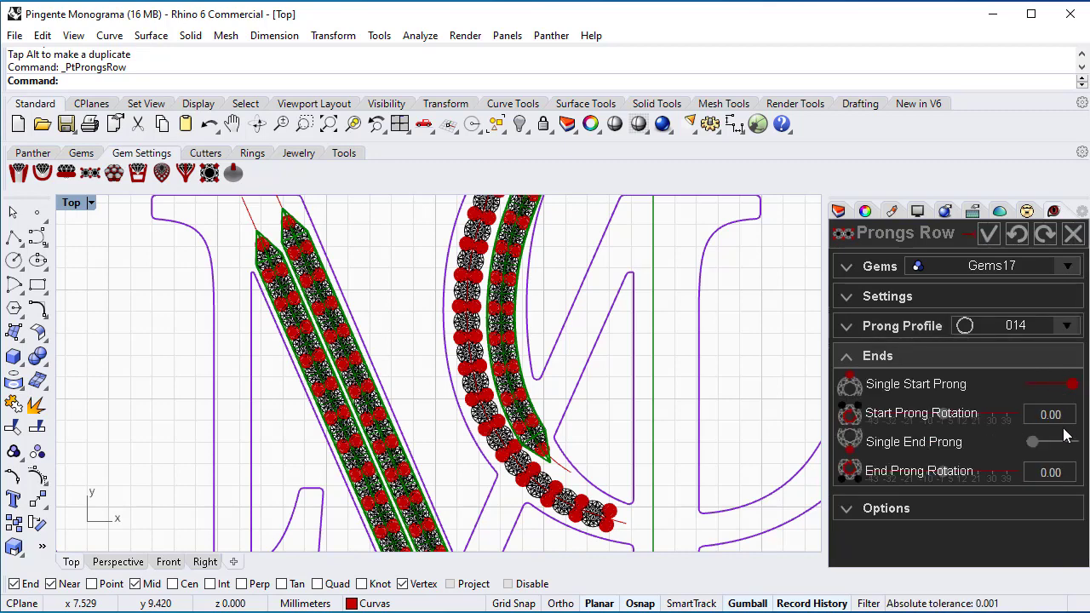
pyautogui.click(990, 232)
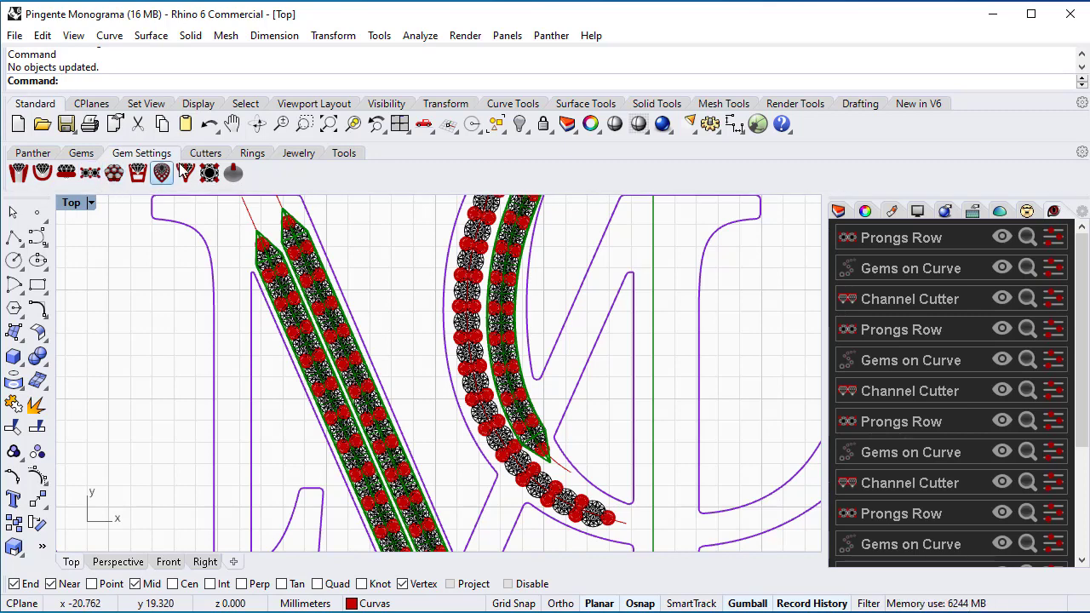
# Create a channel cutter on the C's outer gem row with Sharp start and end caps, both set to 1.40.
pyautogui.click(205, 153)
pyautogui.click(44, 175)
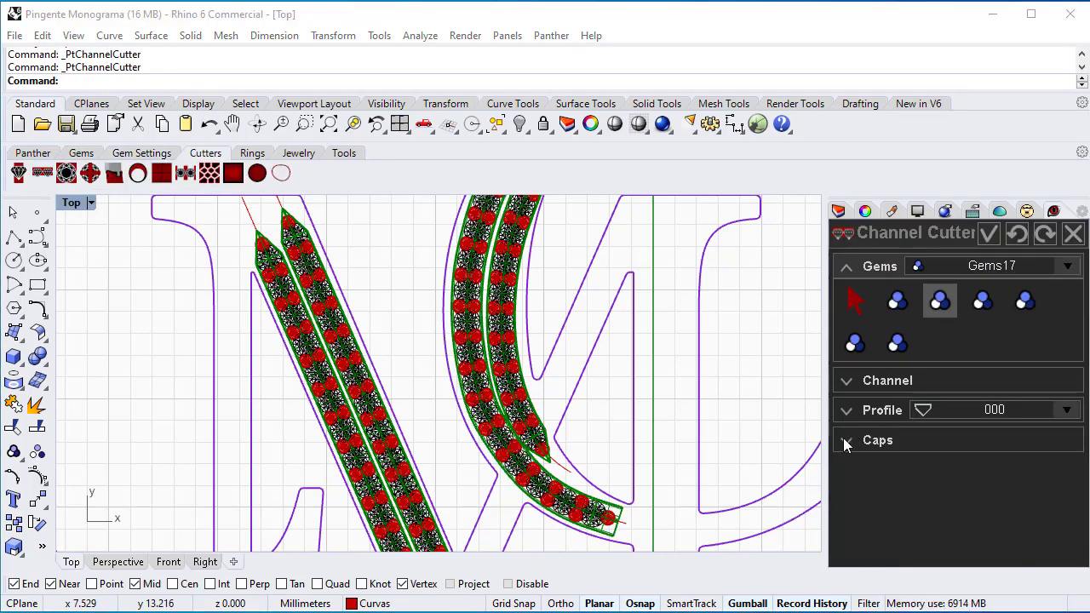
pyautogui.click(846, 442)
pyautogui.click(1000, 385)
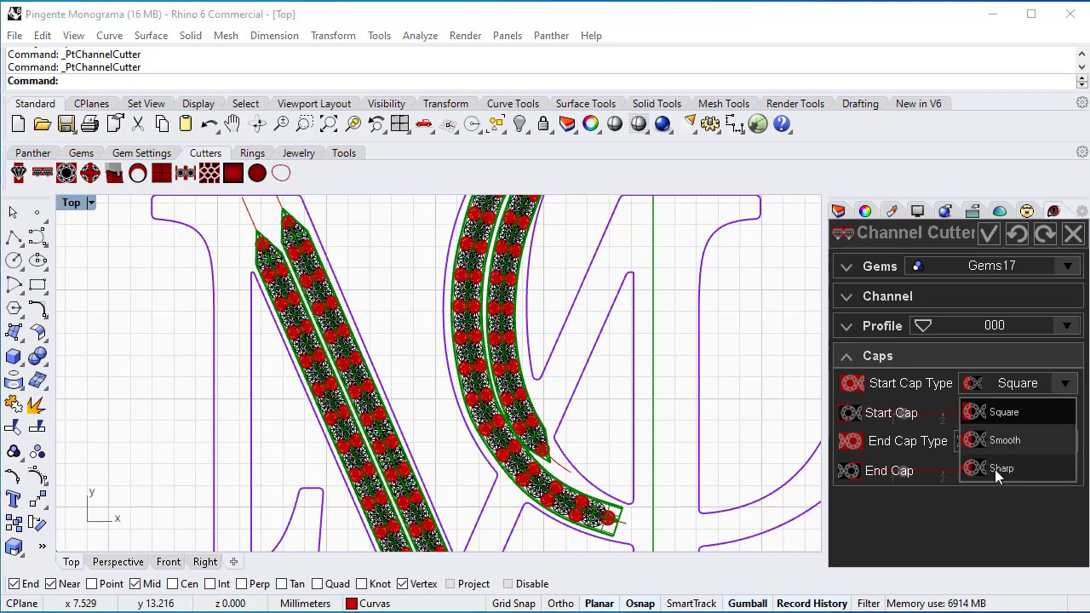
pyautogui.click(998, 467)
pyautogui.moveTo(911, 413); pyautogui.dragTo(913, 413)
pyautogui.click(985, 444)
pyautogui.click(980, 524)
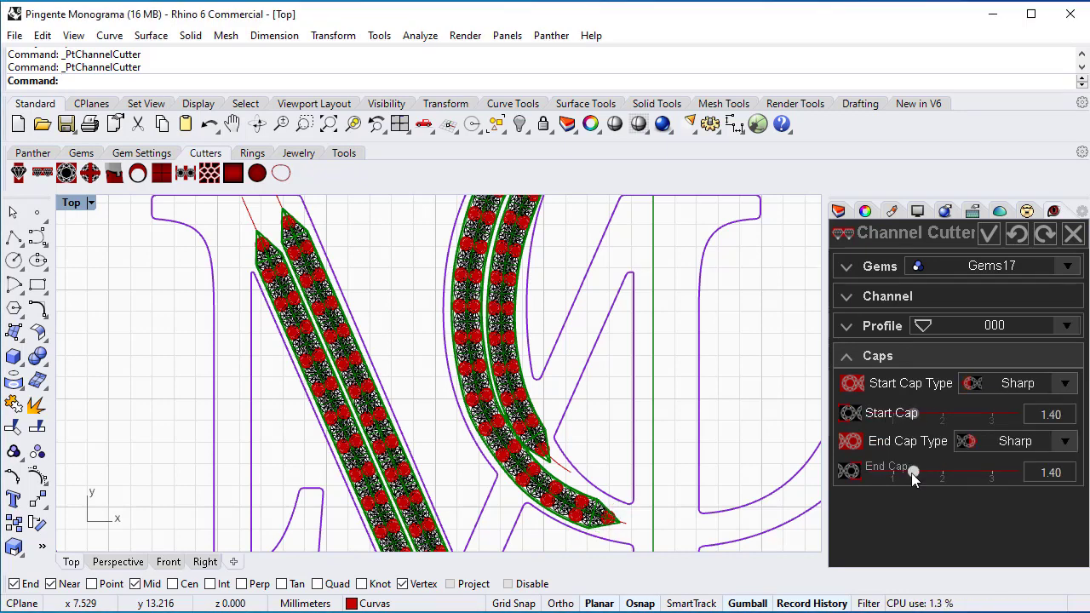
pyautogui.click(849, 297)
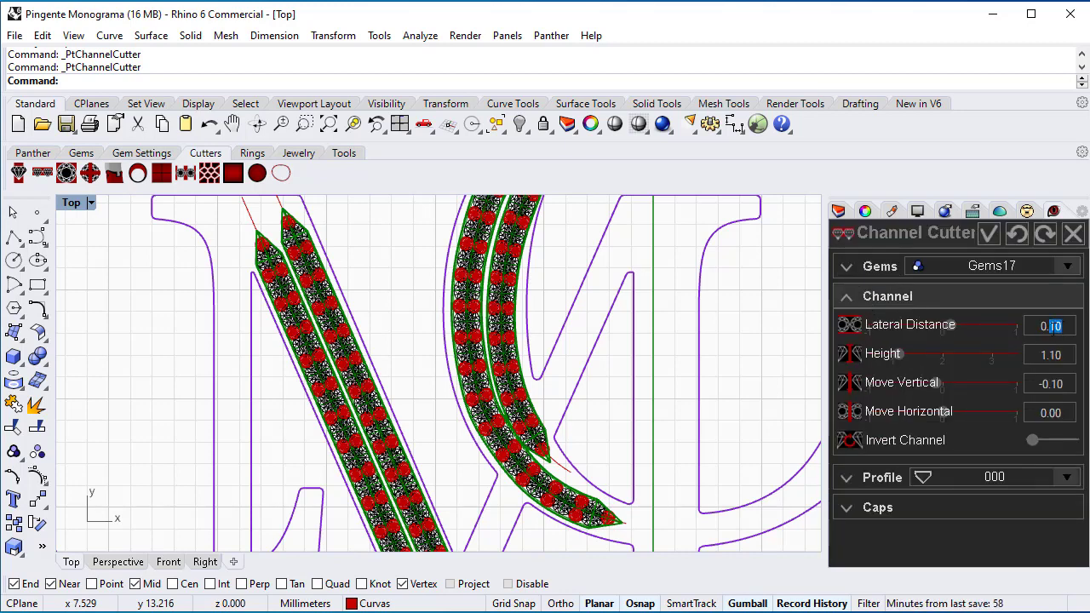
pyautogui.click(995, 230)
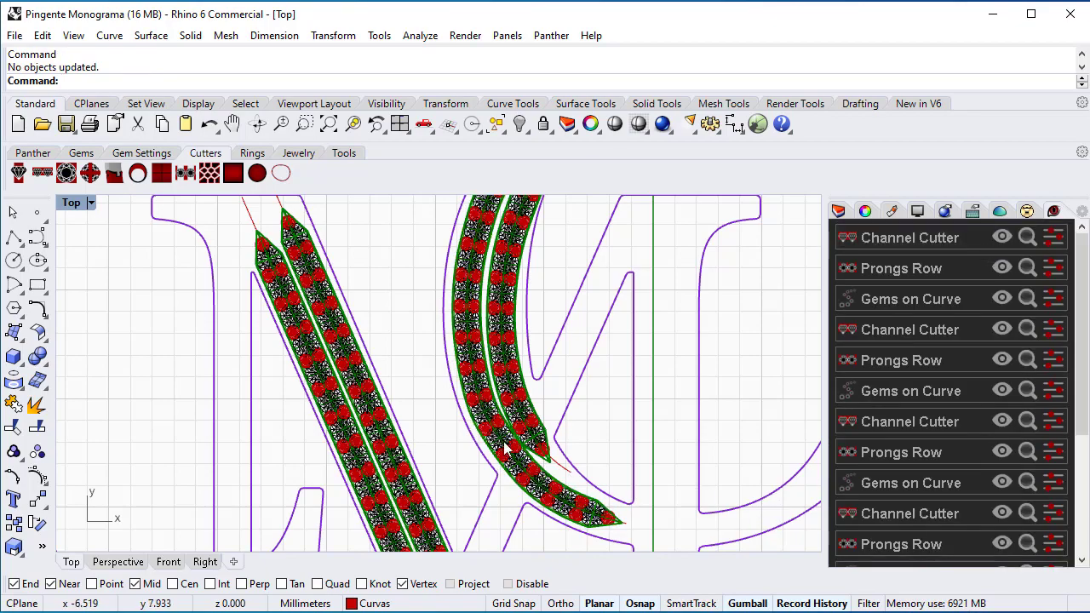
# Nudge the control point near the lower end of the C's inner guide curve slightly in positive X, and save the file.
pyautogui.scroll(6, 505, 448)
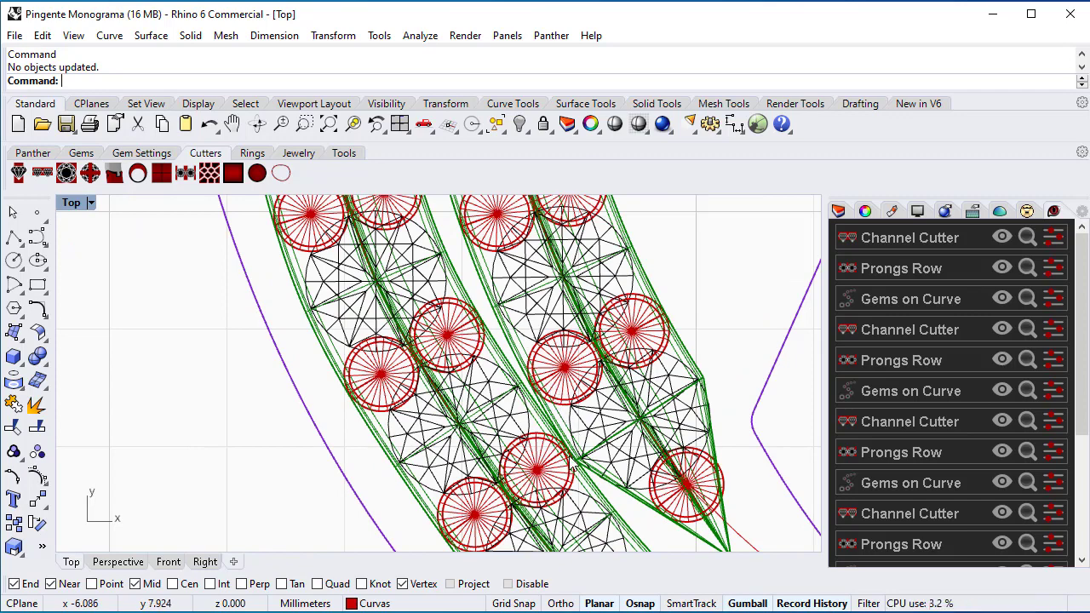
pyautogui.scroll(-3, 760, 530)
pyautogui.click(755, 540)
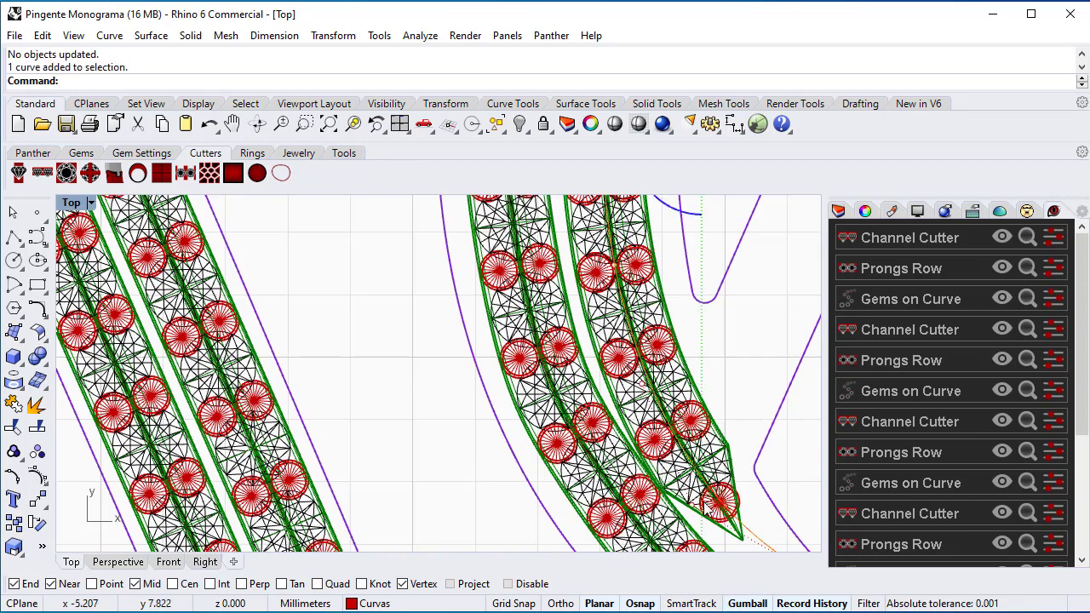
pyautogui.scroll(-1, 694, 511)
pyautogui.click(729, 492)
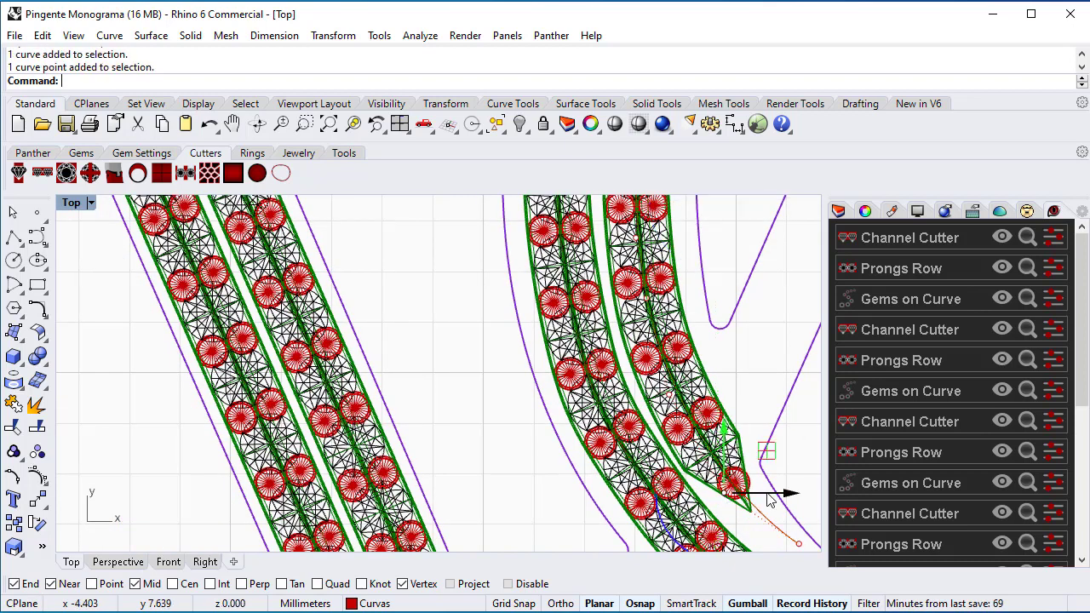
pyautogui.moveTo(780, 495); pyautogui.dragTo(785, 496)
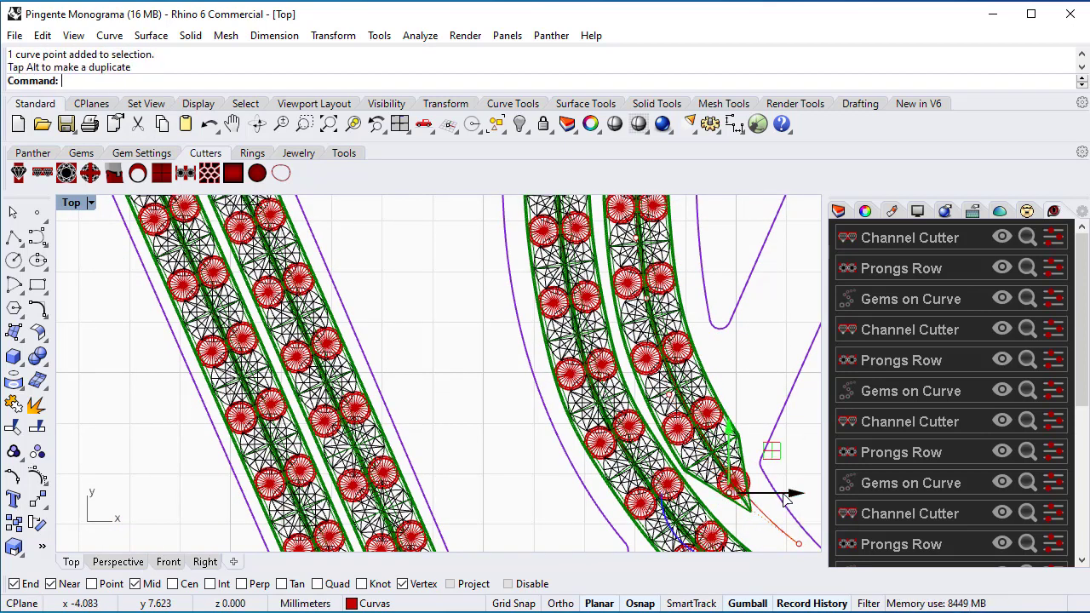
pyautogui.hotkey('ctrl', 's')
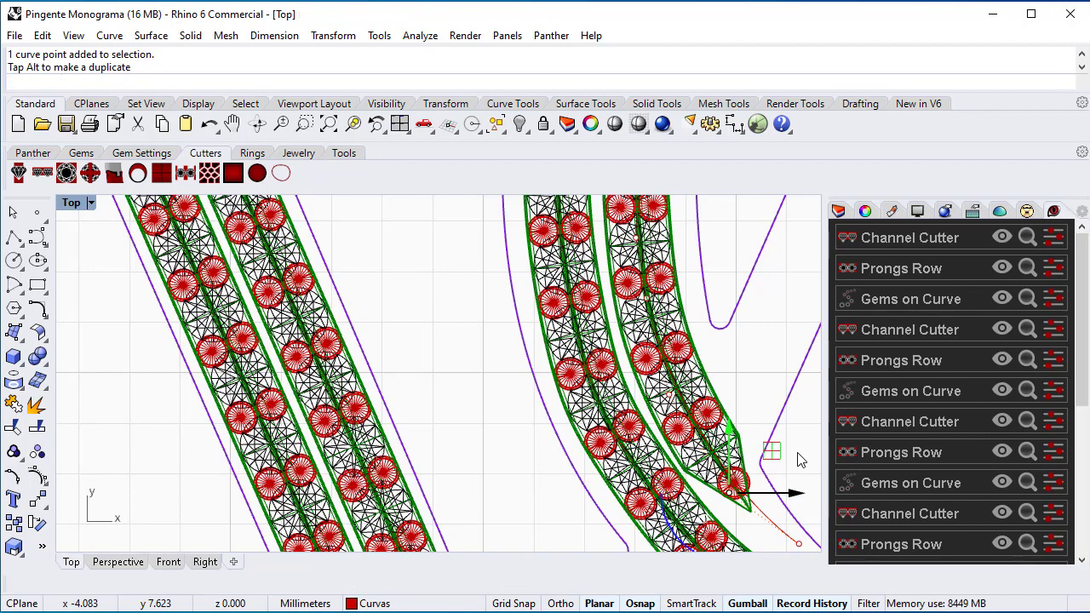
pyautogui.press('Escape')
# Examine the gem rows and channel cutters across all the monogram letters from above and in perspective.
pyautogui.scroll(-2, 719, 432)
pyautogui.scroll(-2, 724, 430)
pyautogui.scroll(2, 712, 467)
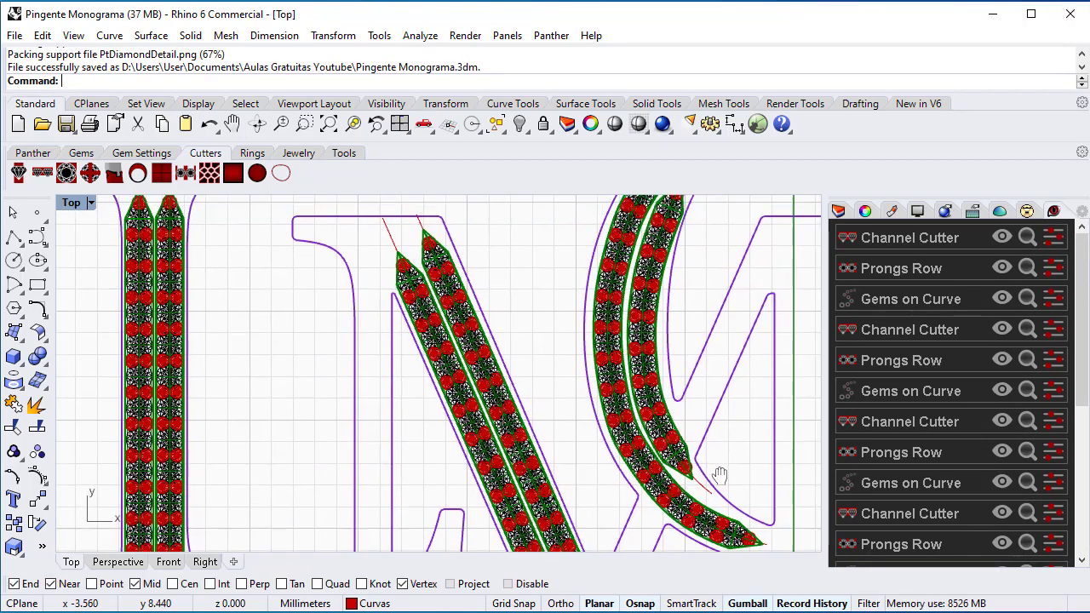
pyautogui.scroll(-1, 705, 412)
pyautogui.moveTo(689, 312); pyautogui.dragTo(675, 379, button='right')
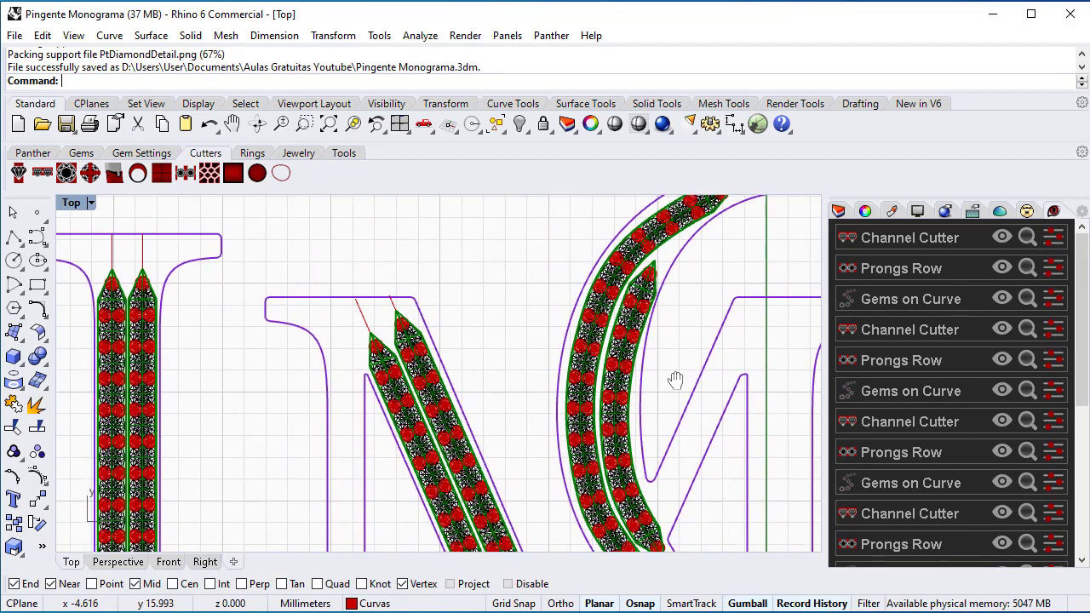
pyautogui.scroll(-3, 667, 375)
pyautogui.moveTo(287, 277); pyautogui.dragTo(530, 302, button='right')
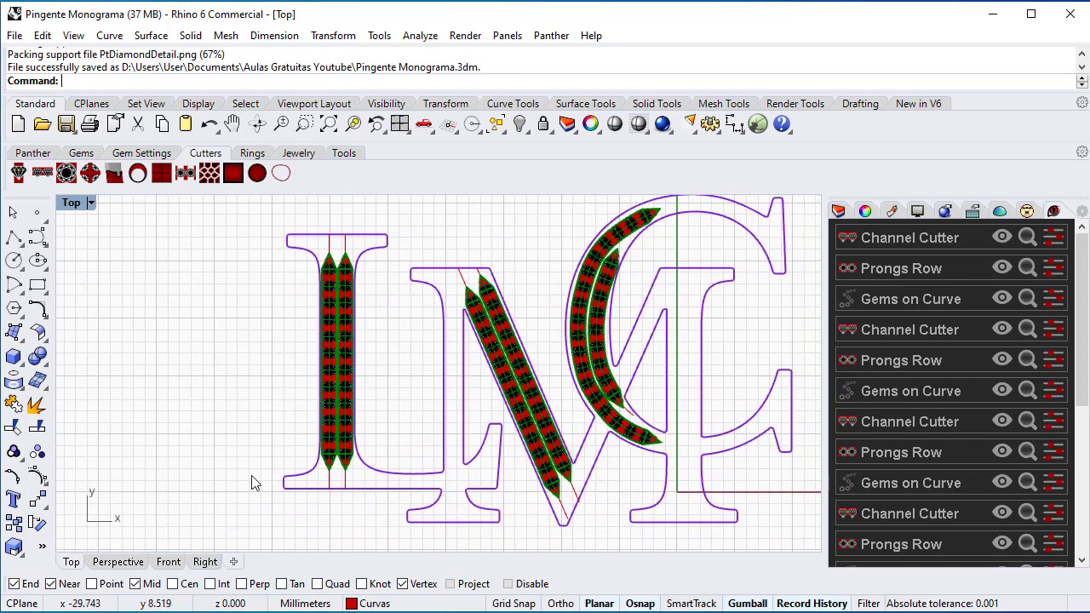
pyautogui.click(115, 564)
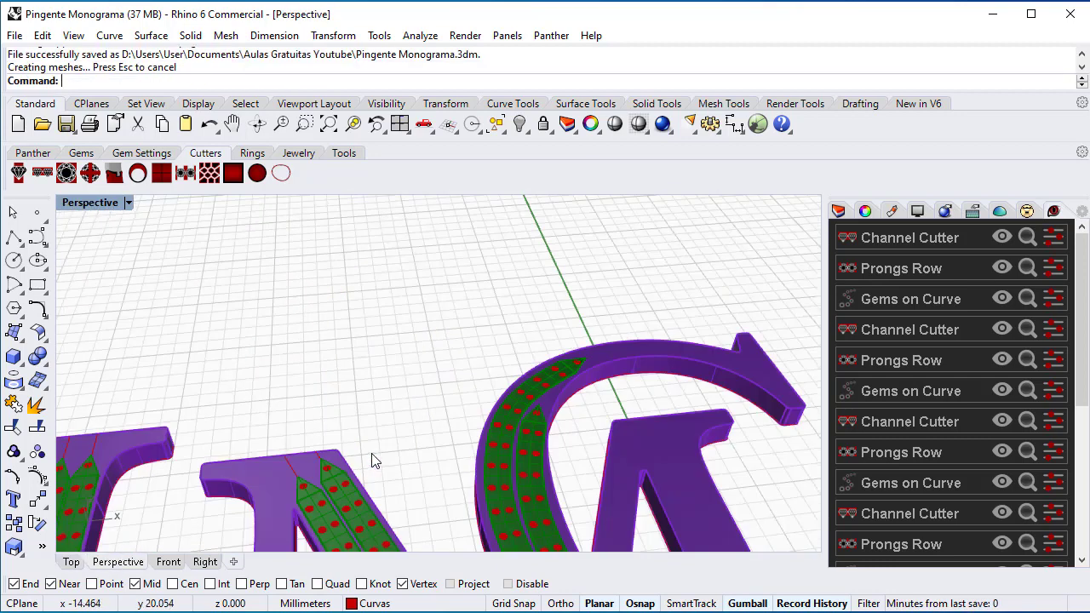
pyautogui.moveTo(397, 439); pyautogui.dragTo(401, 319, button='right')
pyautogui.scroll(5, 401, 352)
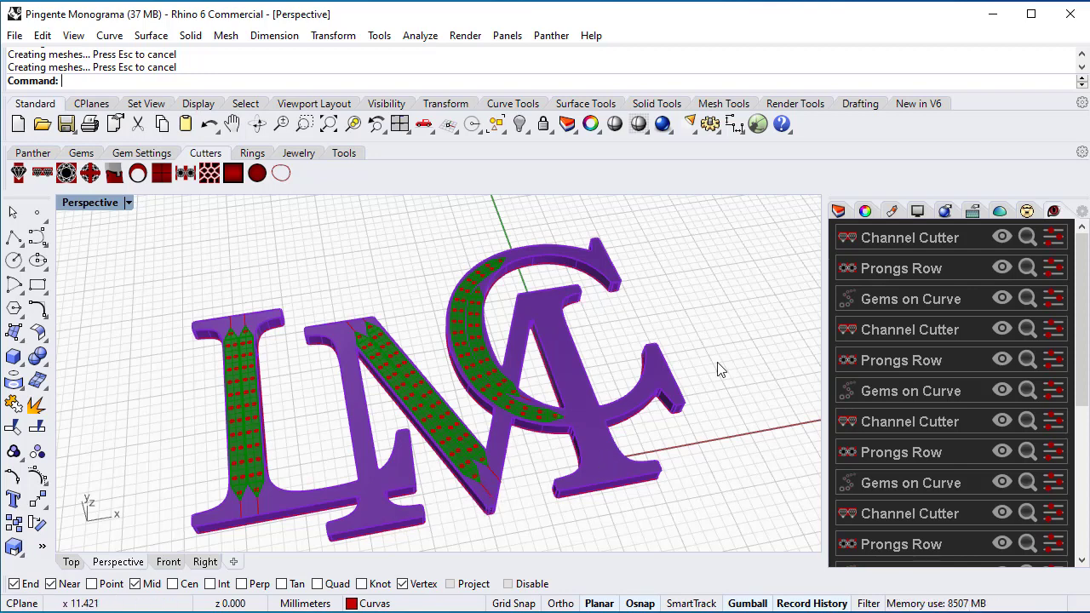
# Select all curves in the model and assign them to the Curvas layer.
pyautogui.click(838, 211)
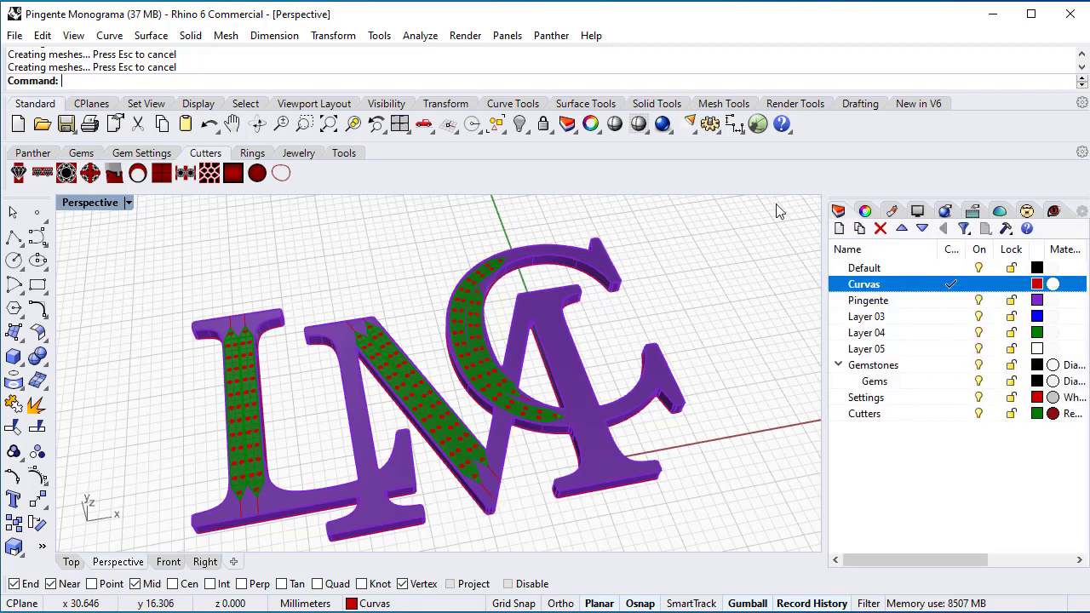
pyautogui.click(496, 123)
pyautogui.click(538, 207)
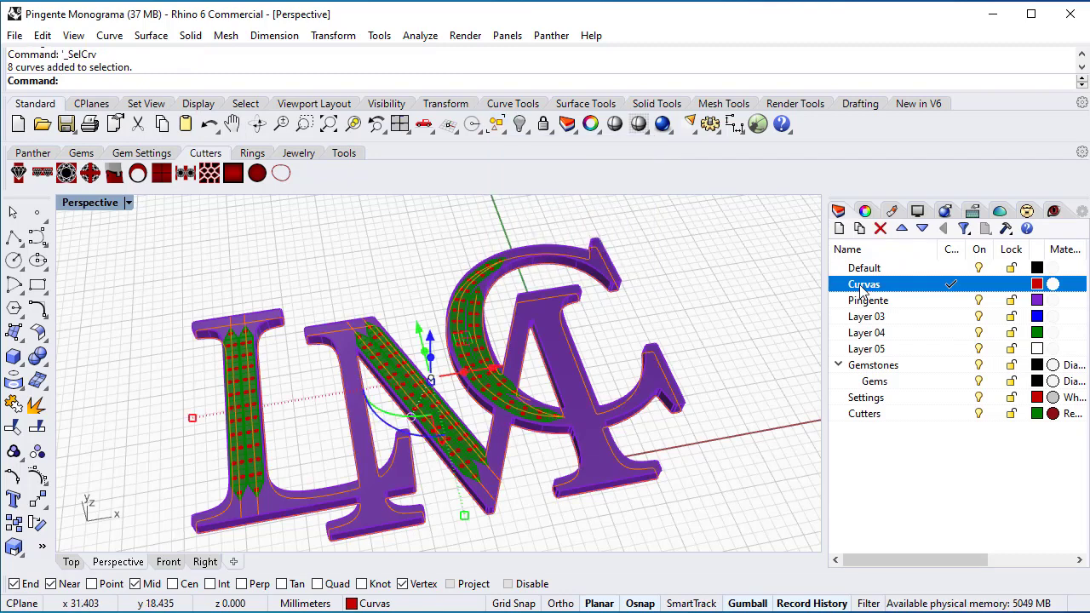
pyautogui.rightClick(862, 290)
pyautogui.click(905, 582)
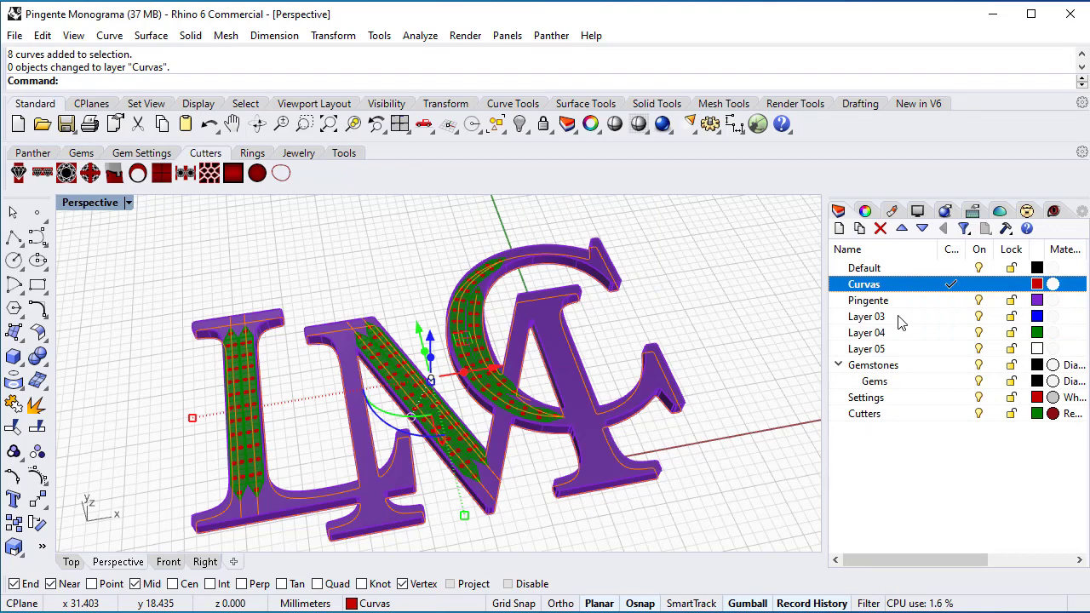
# Make Pingente the current layer and hide the Curvas layer.
pyautogui.click(952, 300)
pyautogui.click(979, 284)
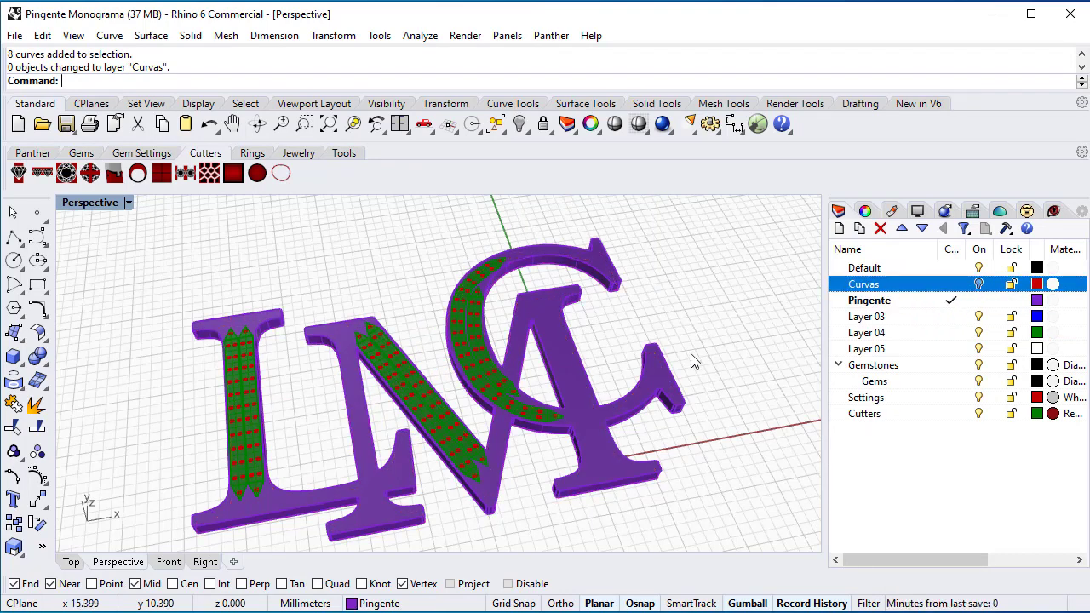
# Fillet all edges adjoining the pendant's front and back faces with a 0.15 mm radius, using the FaceEdges option of FilletEdge.
pyautogui.click(42, 363)
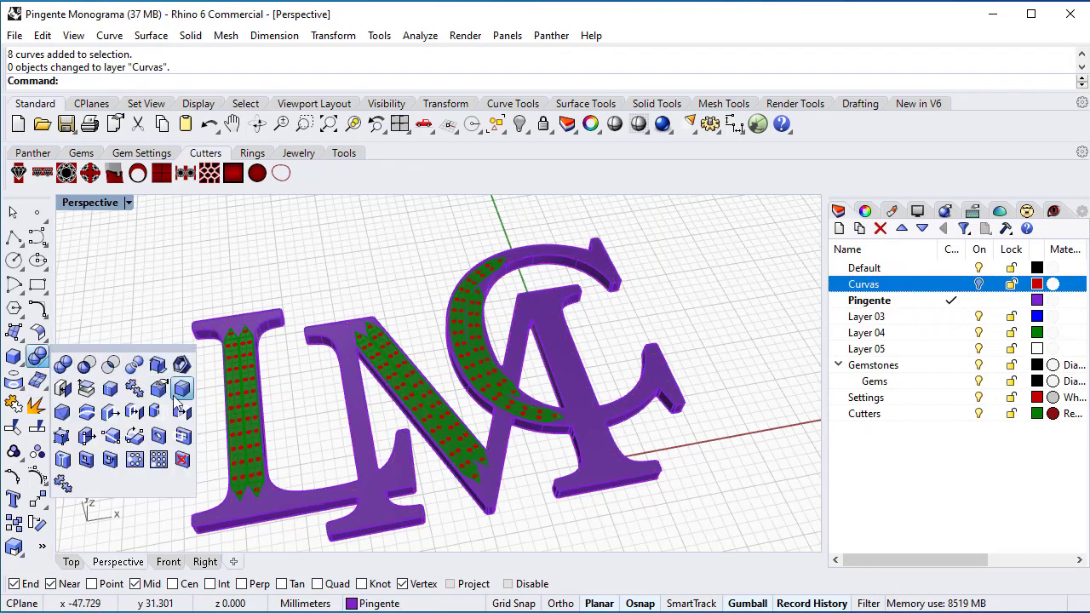
pyautogui.press('Escape')
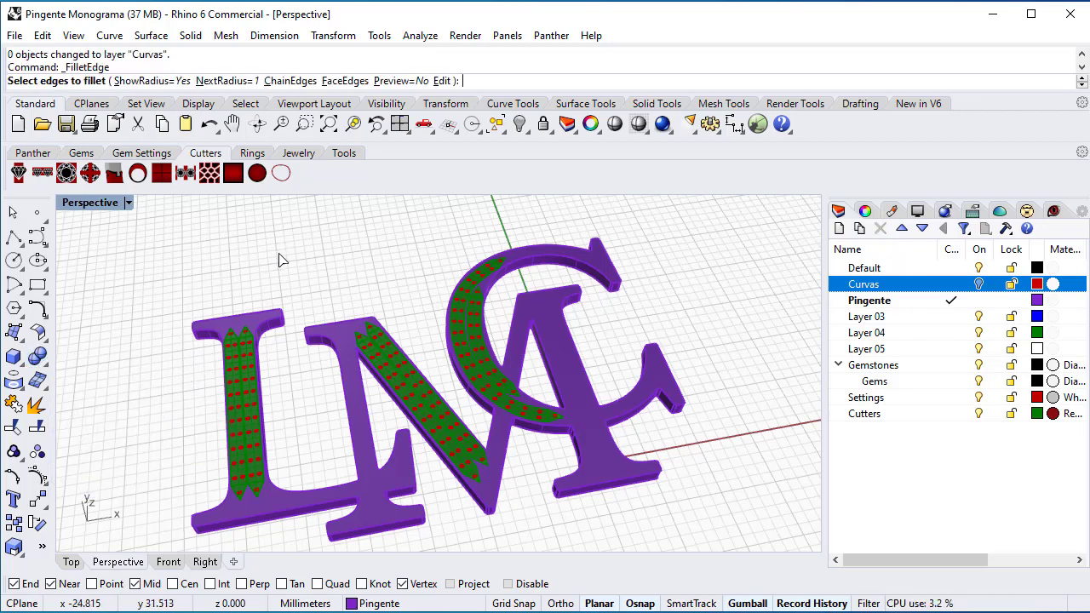
pyautogui.write('15')
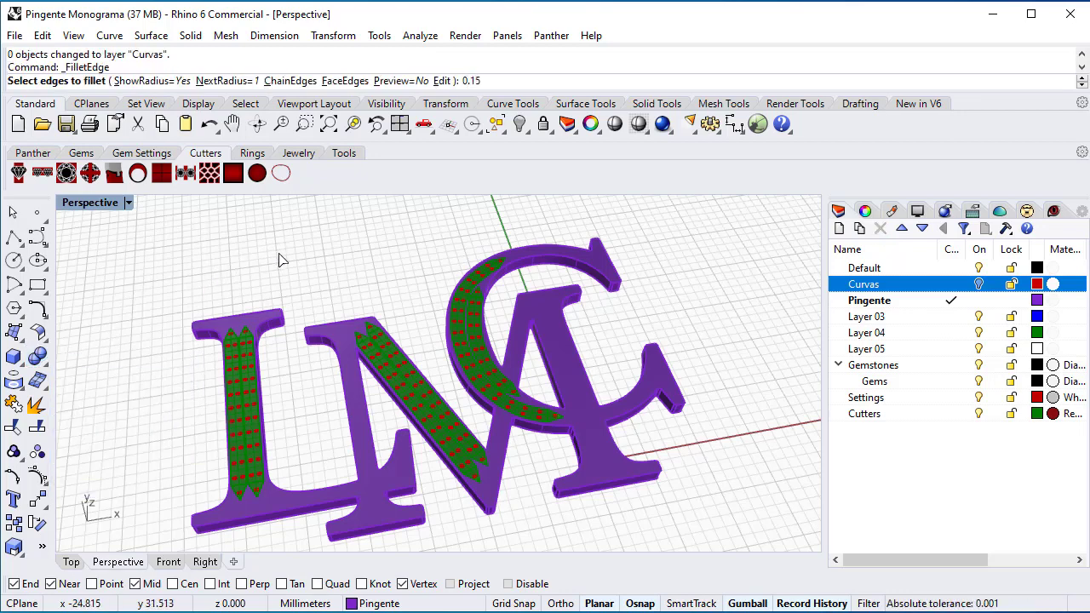
pyautogui.press('Return')
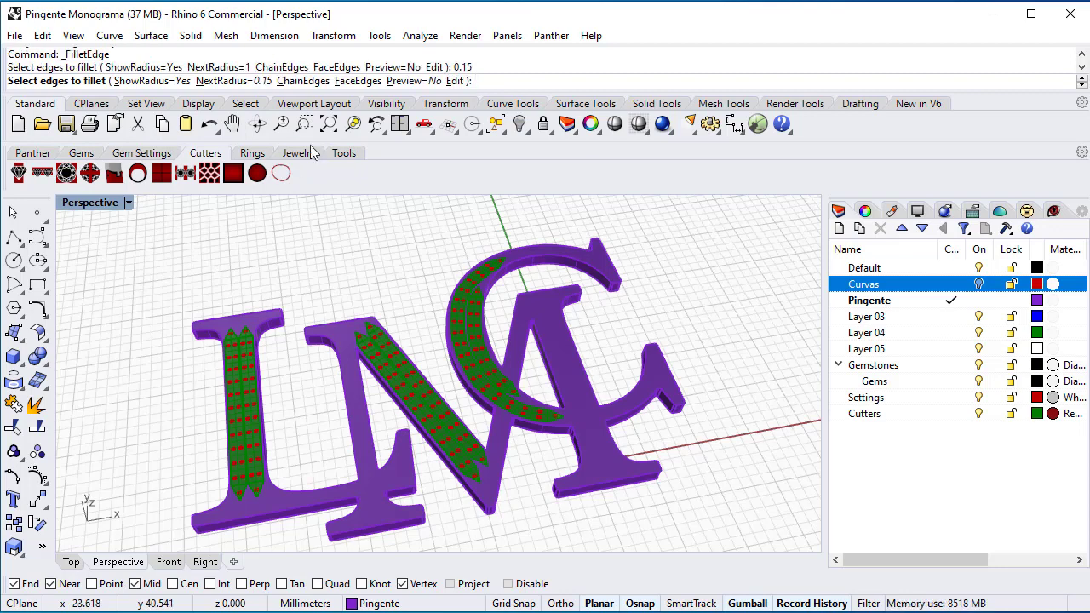
pyautogui.click(351, 81)
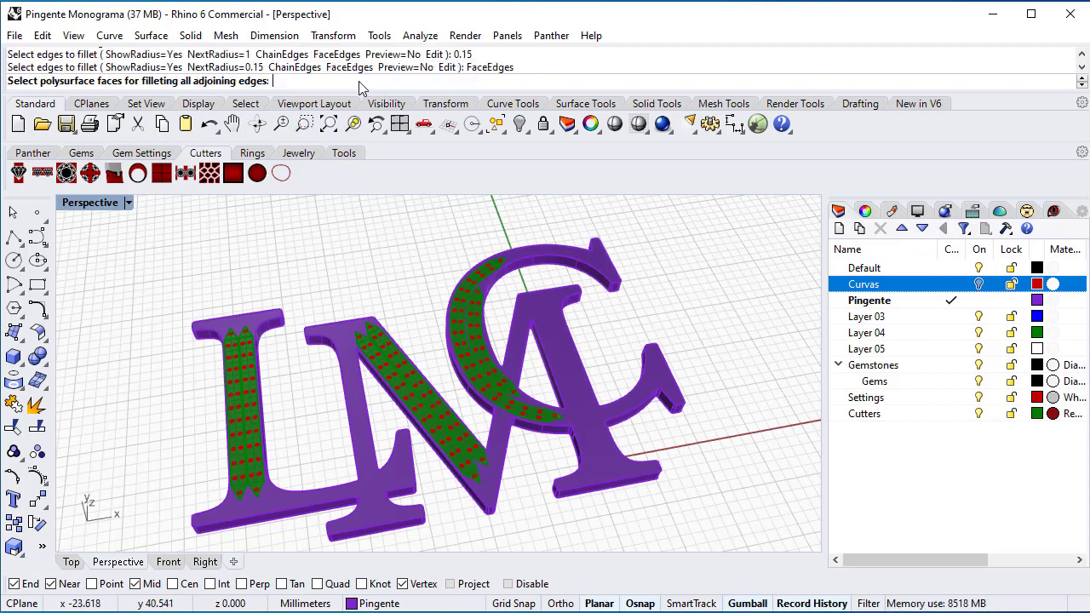
pyautogui.click(376, 516)
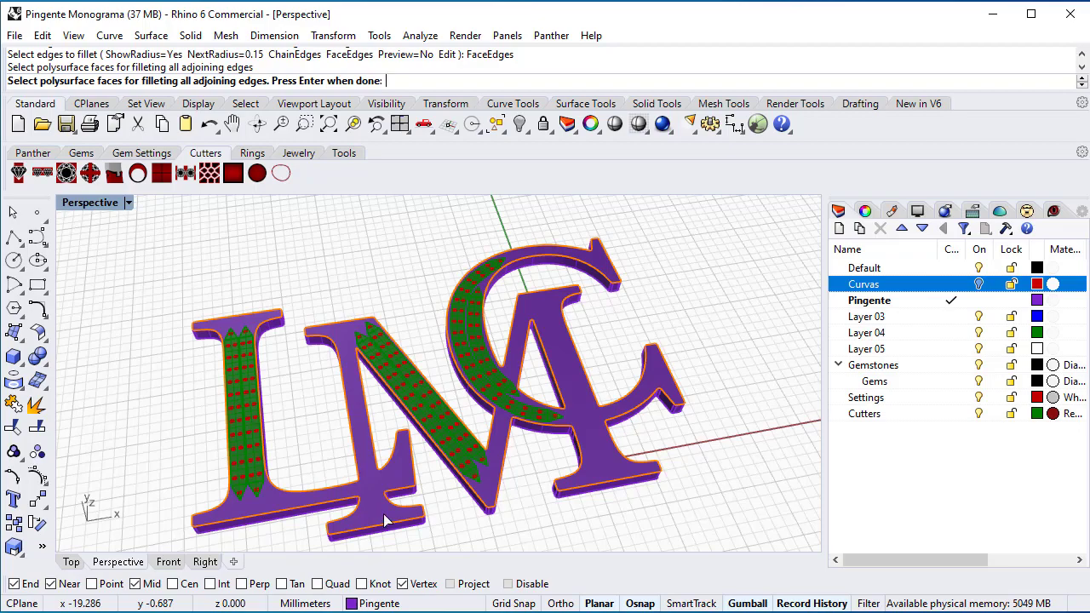
pyautogui.moveTo(471, 544); pyautogui.dragTo(440, 253, button='right')
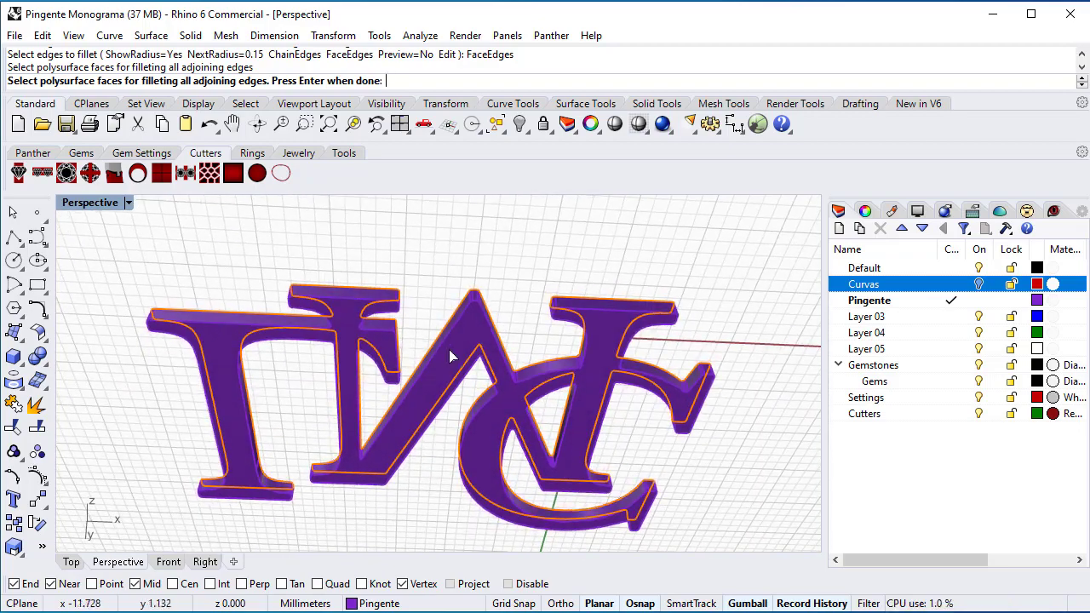
pyautogui.moveTo(425, 552); pyautogui.dragTo(424, 448, button='right')
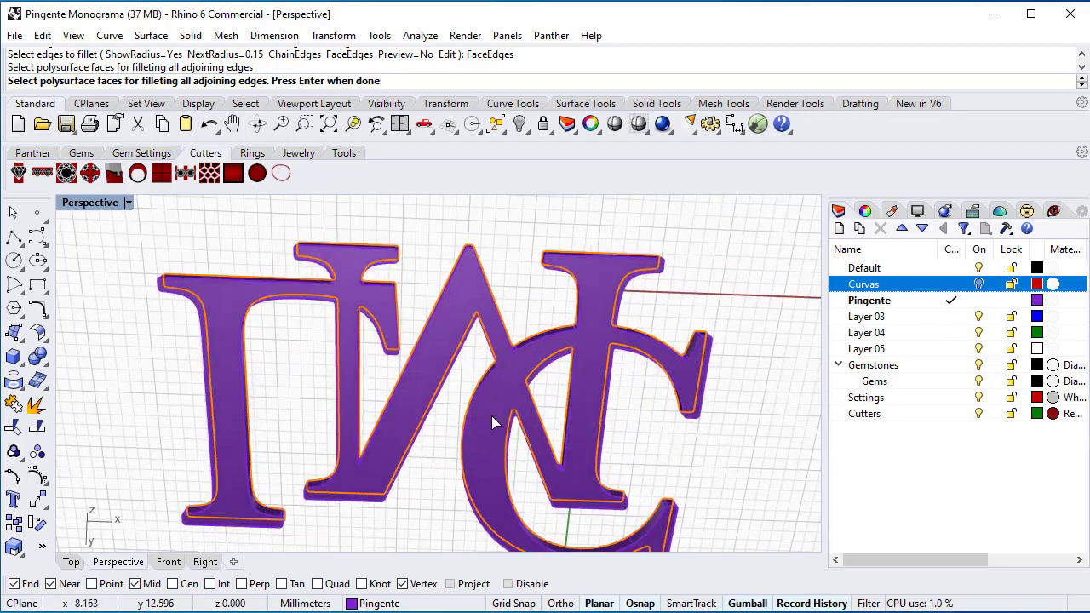
pyautogui.press('Return')
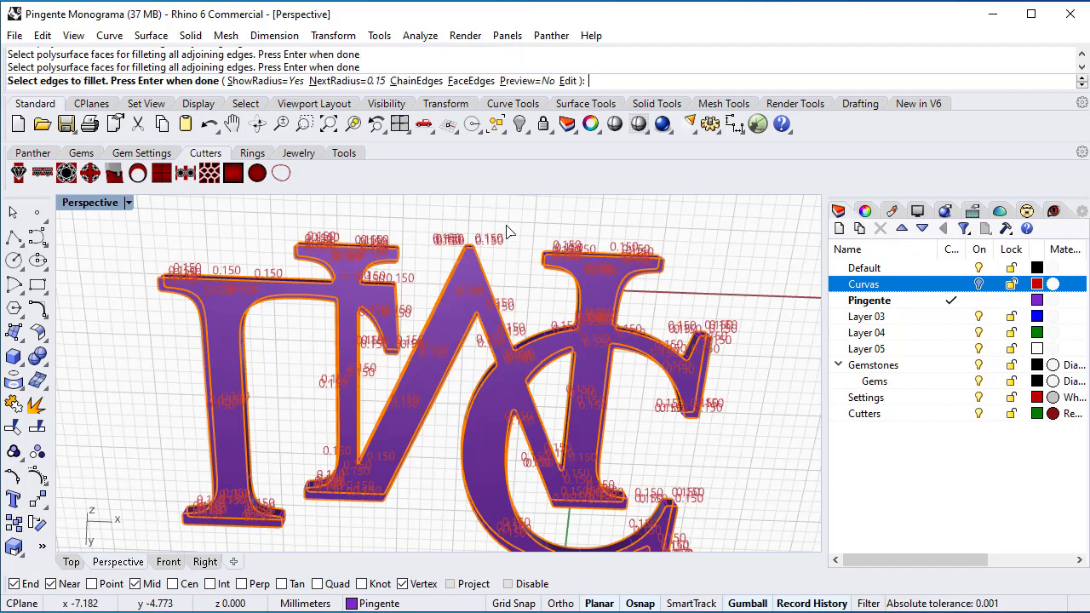
pyautogui.press('Return')
pyautogui.press('Return')
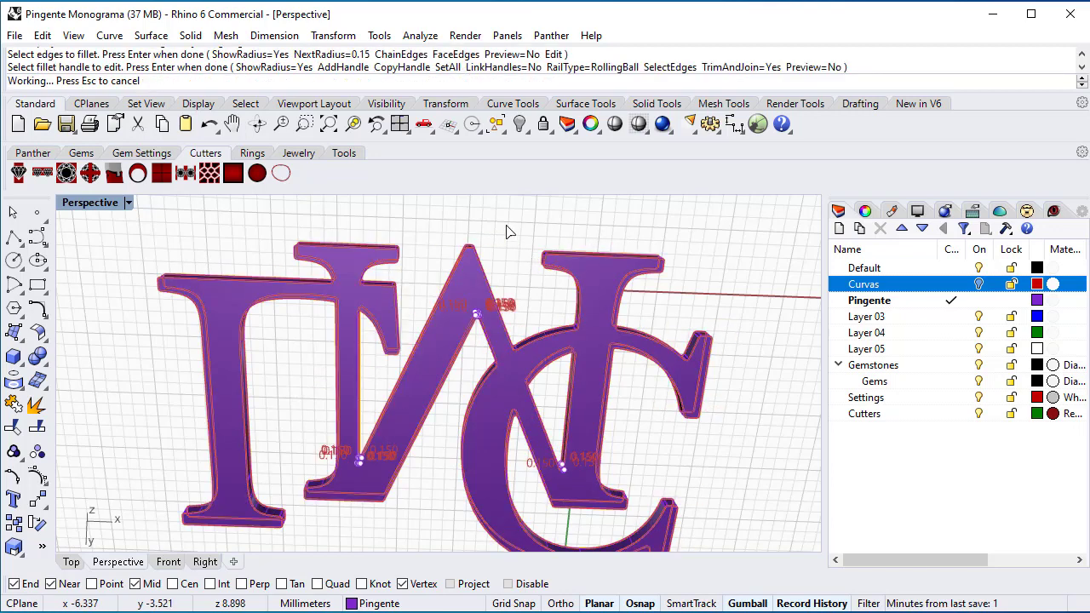
# Examine the pendant's filleted edges up close from the back and then the whole monogram from the front.
pyautogui.click(649, 414)
pyautogui.scroll(3, 520, 294)
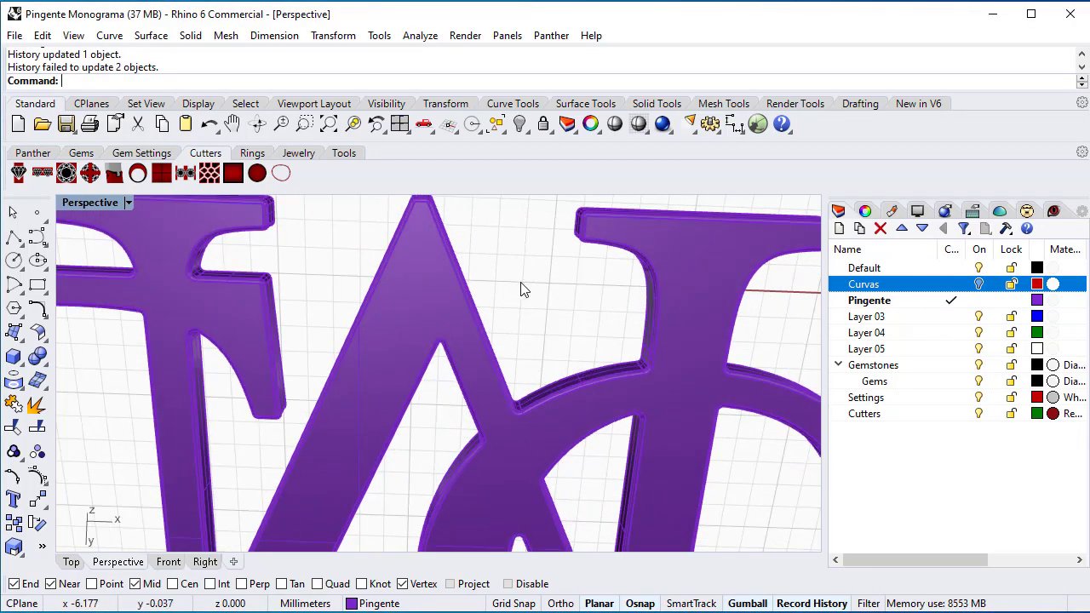
pyautogui.moveTo(521, 283); pyautogui.dragTo(524, 351, button='right')
pyautogui.scroll(8, 628, 322)
pyautogui.scroll(-5, 629, 322)
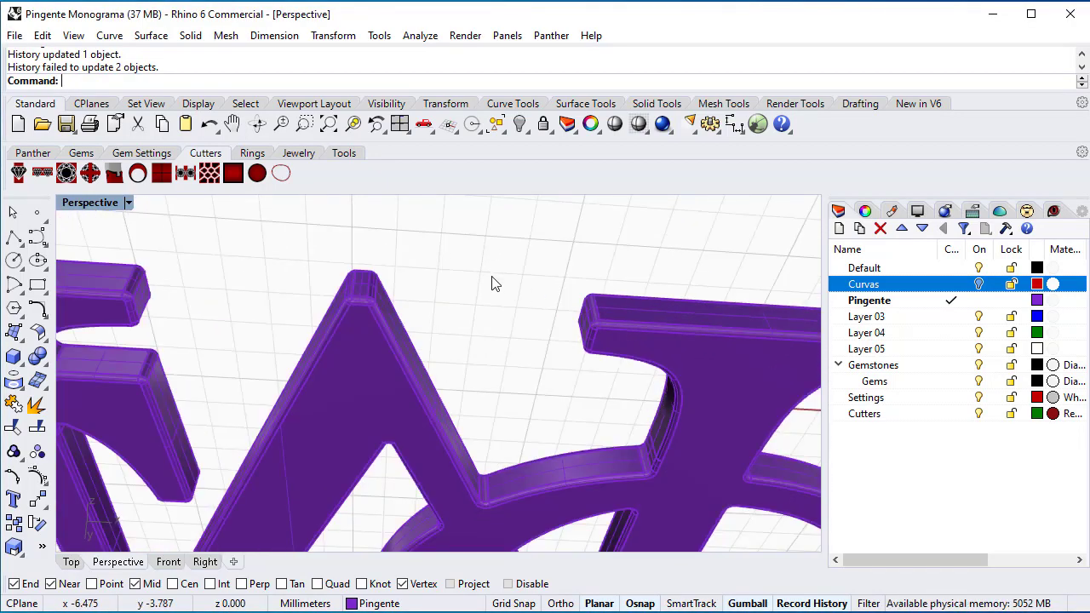
pyautogui.scroll(-10, 492, 283)
pyautogui.moveTo(457, 378); pyautogui.dragTo(492, 521, button='right')
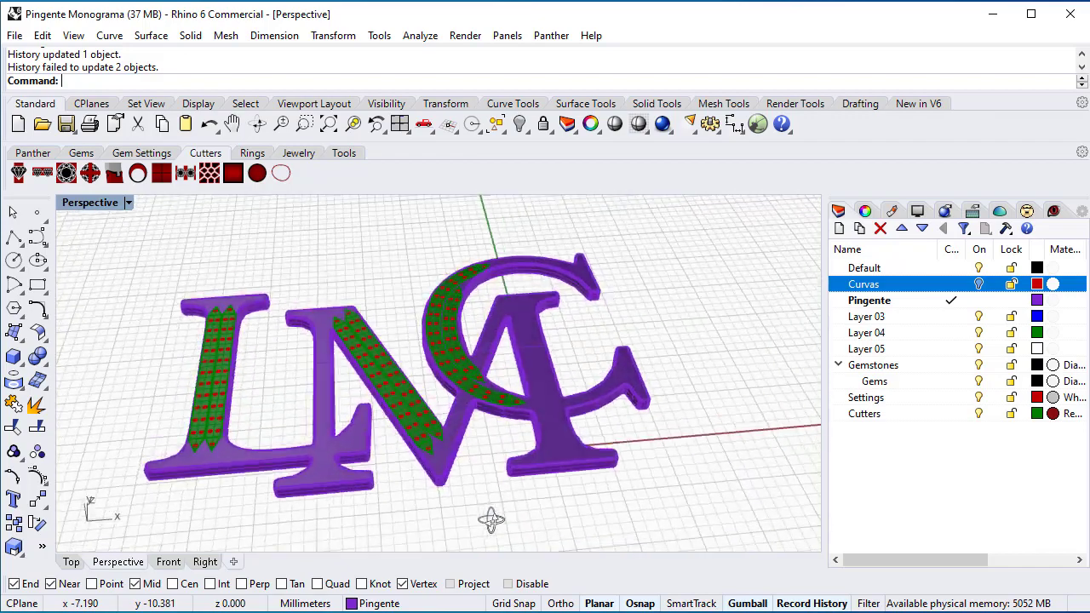
pyautogui.scroll(5, 354, 456)
pyautogui.scroll(-4, 367, 465)
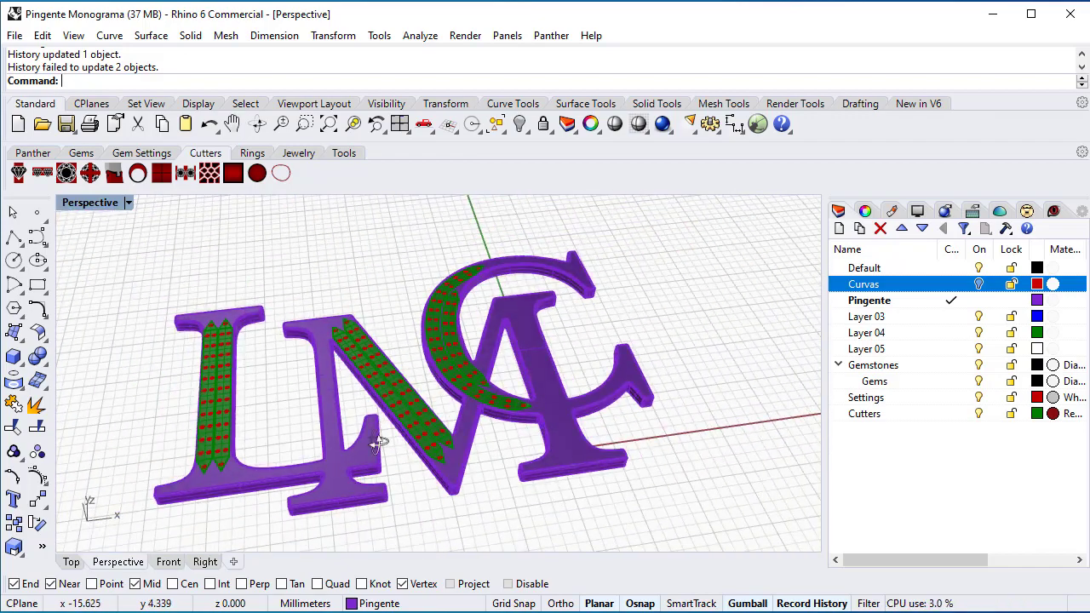
pyautogui.moveTo(379, 442); pyautogui.dragTo(375, 481, button='right')
# Check the filleted pendant for naked and non-manifold edges with Show Edges, and close the edge analysis.
pyautogui.click(42, 547)
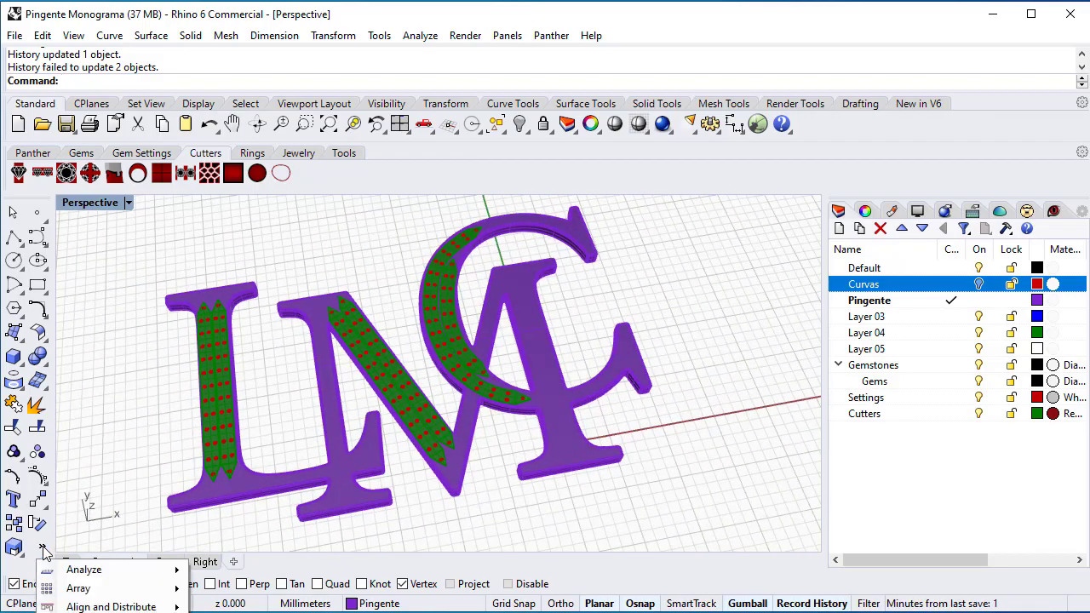
pyautogui.moveTo(111, 574)
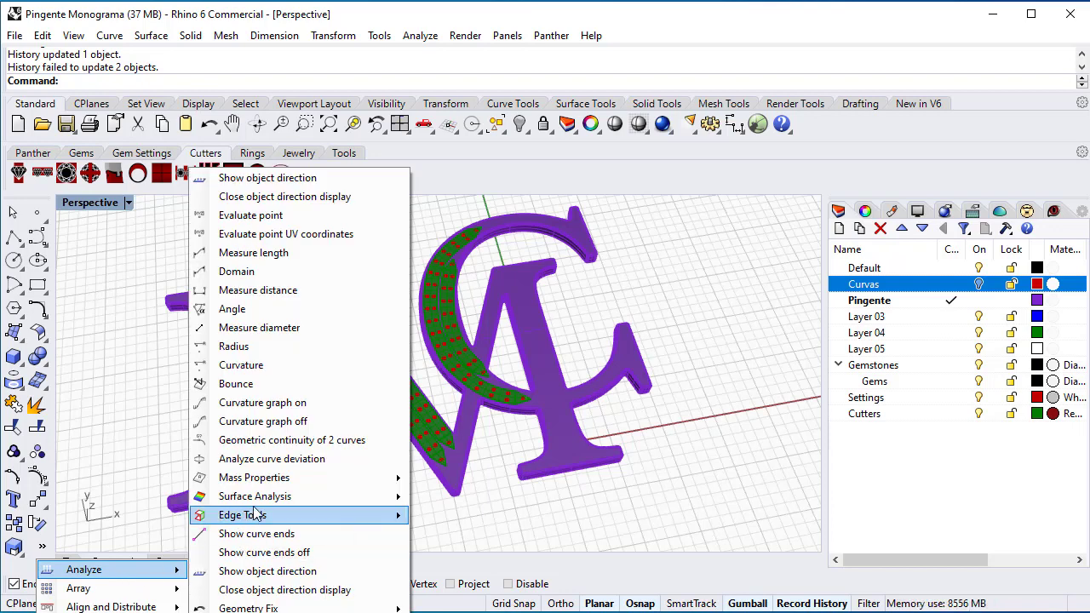
pyautogui.moveTo(286, 519)
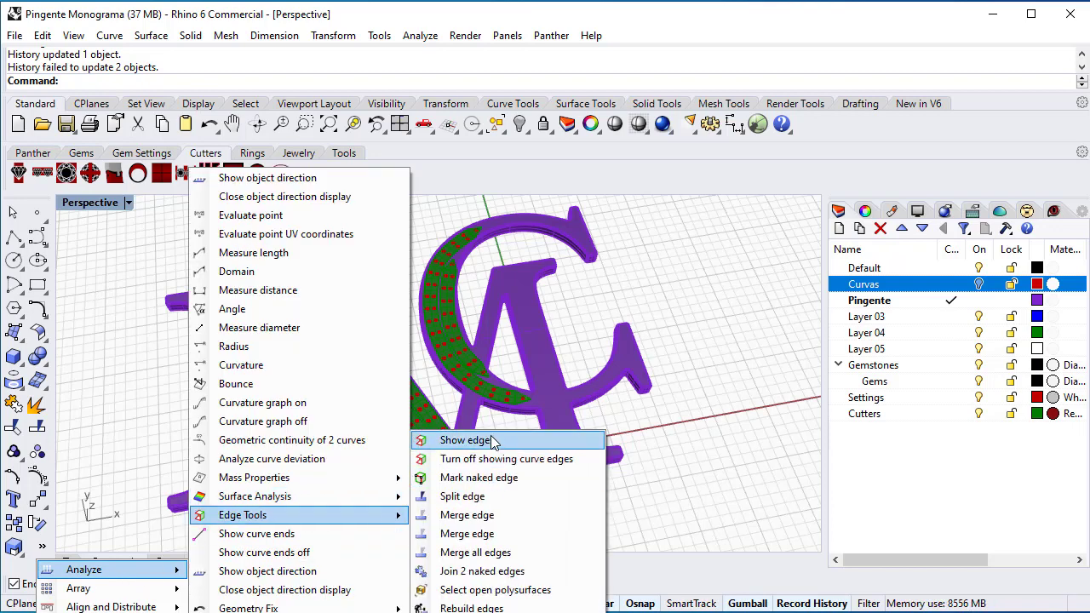
pyautogui.click(466, 440)
pyautogui.click(545, 449)
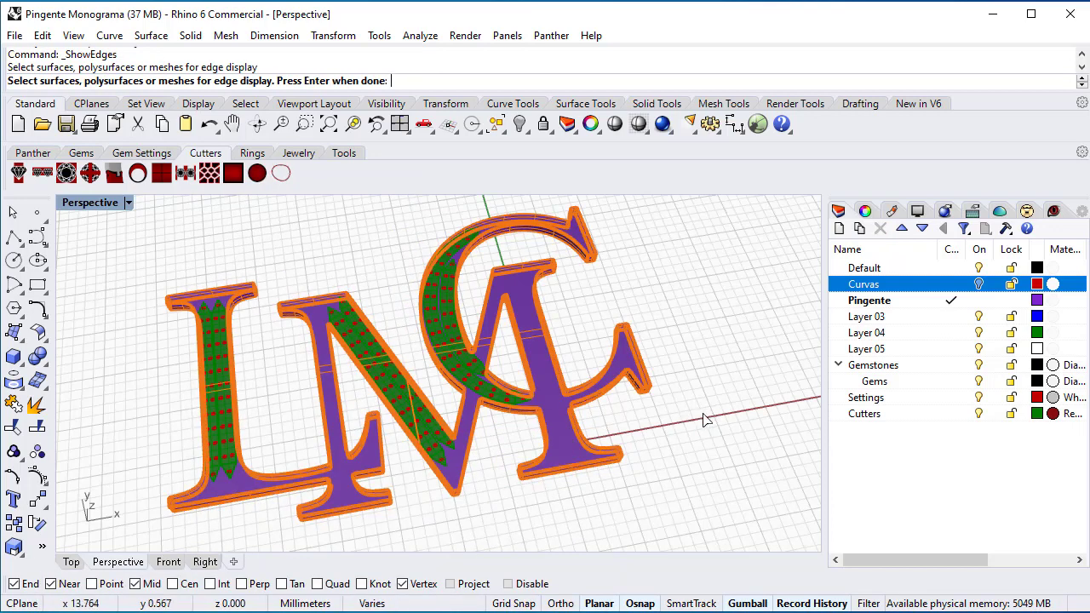
pyautogui.press('Return')
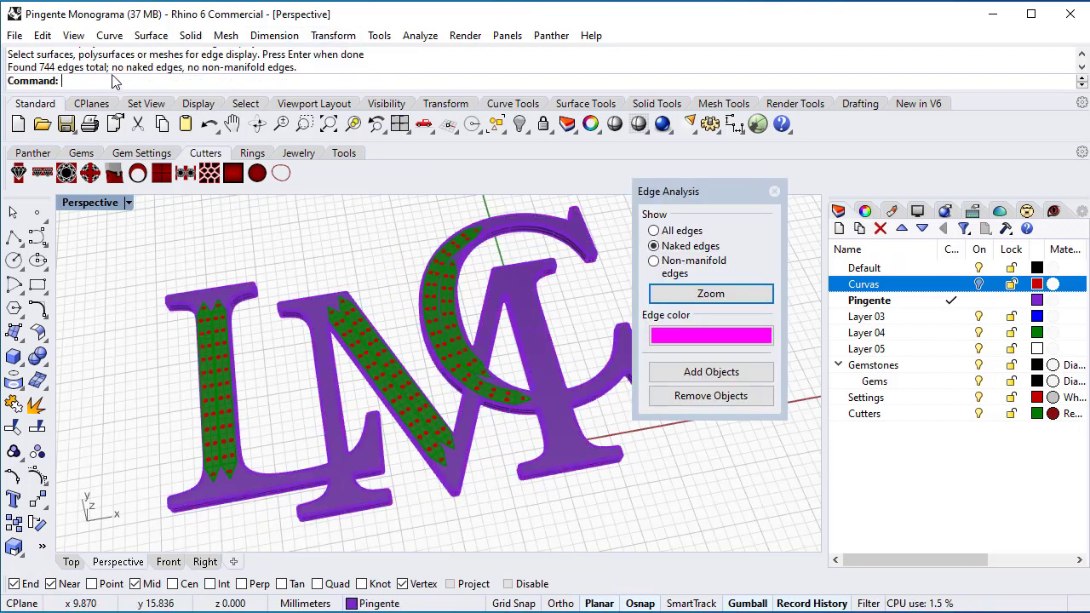
pyautogui.moveTo(111, 67); pyautogui.dragTo(241, 81)
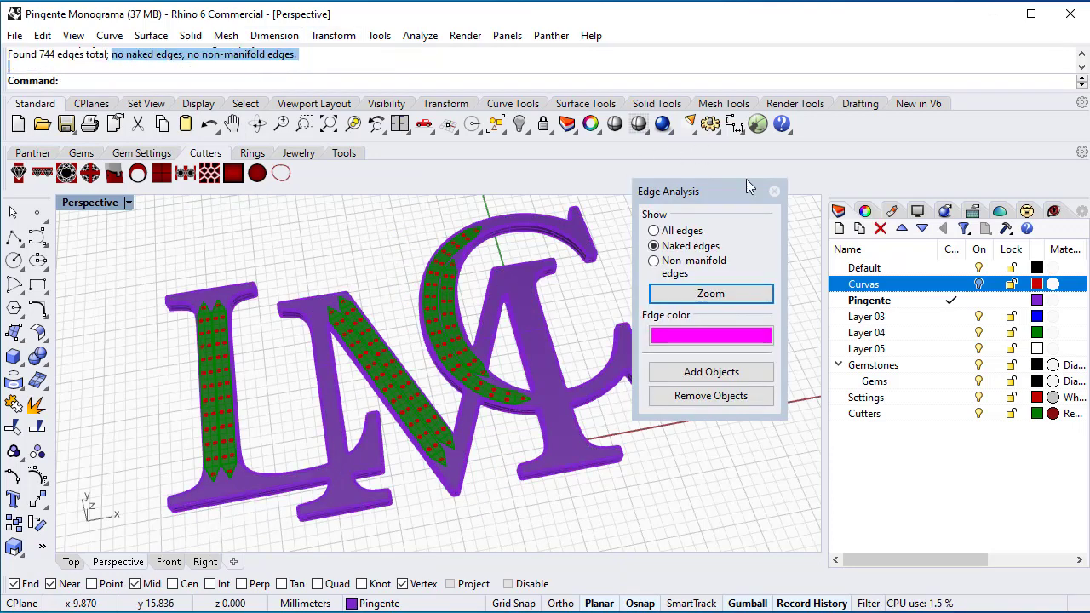
pyautogui.click(774, 190)
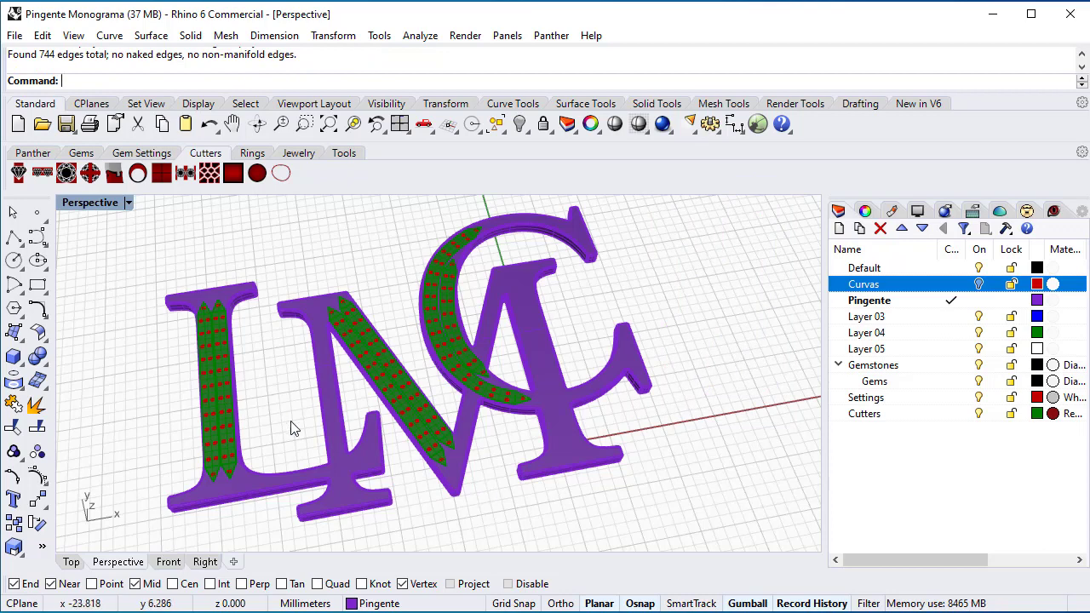
# Draw a 1.5 mm diameter circle extending horizontally outward from the midpoint of the L's upper-left serif end, with Ortho on.
pyautogui.click(71, 564)
pyautogui.scroll(-2, 336, 426)
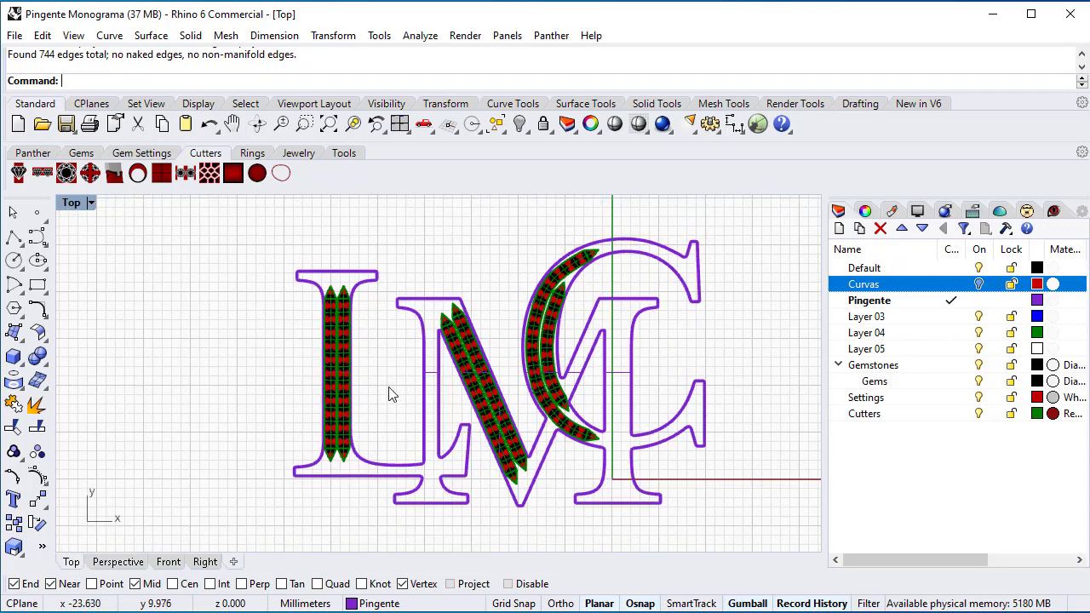
pyautogui.moveTo(385, 387); pyautogui.dragTo(321, 392, button='right')
pyautogui.click(14, 261)
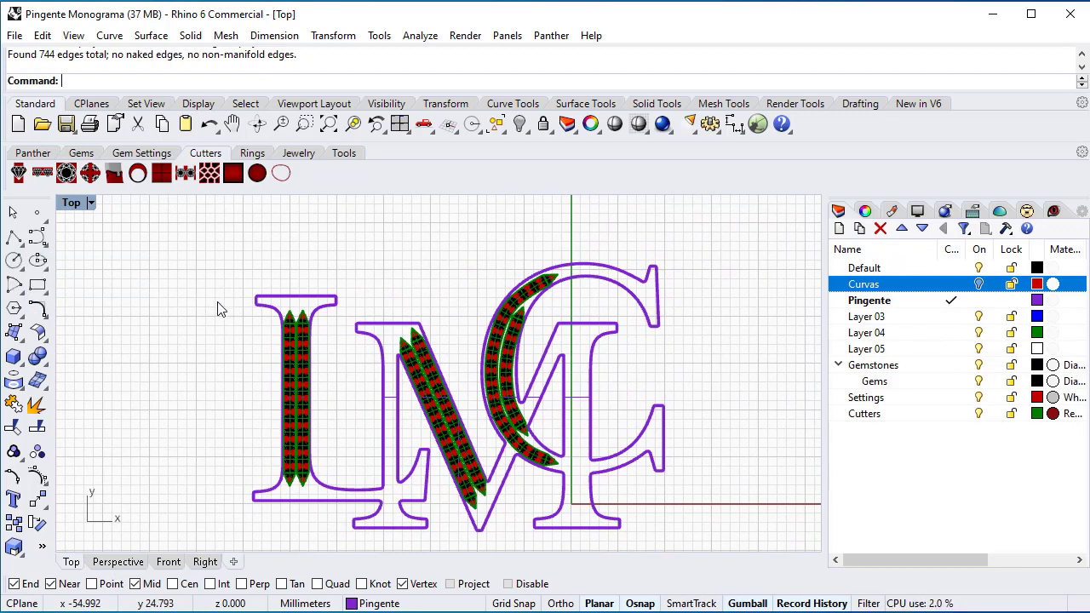
pyautogui.scroll(8, 223, 311)
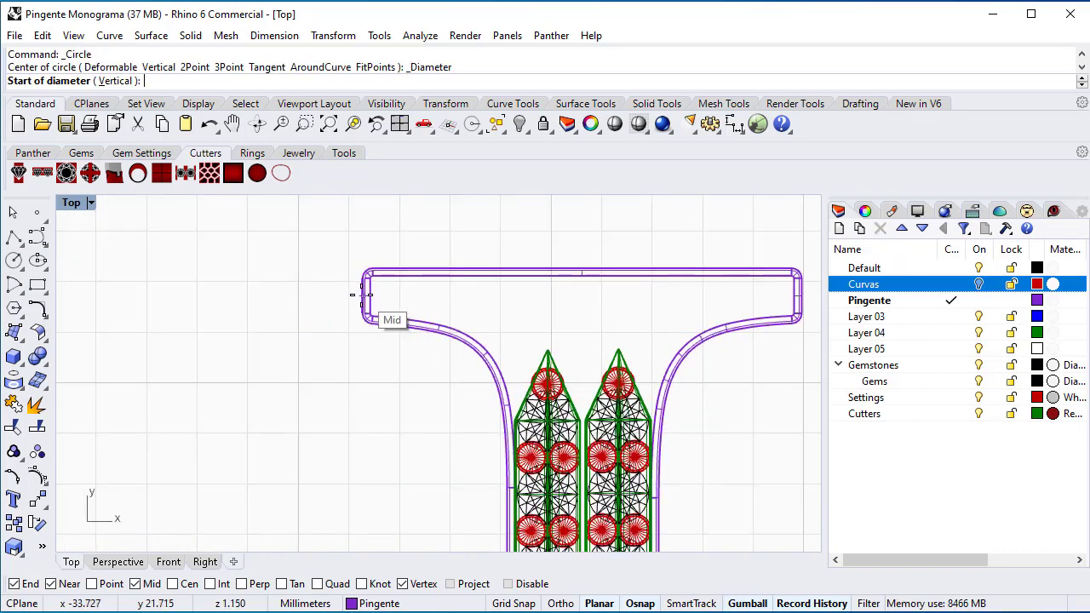
pyautogui.click(364, 296)
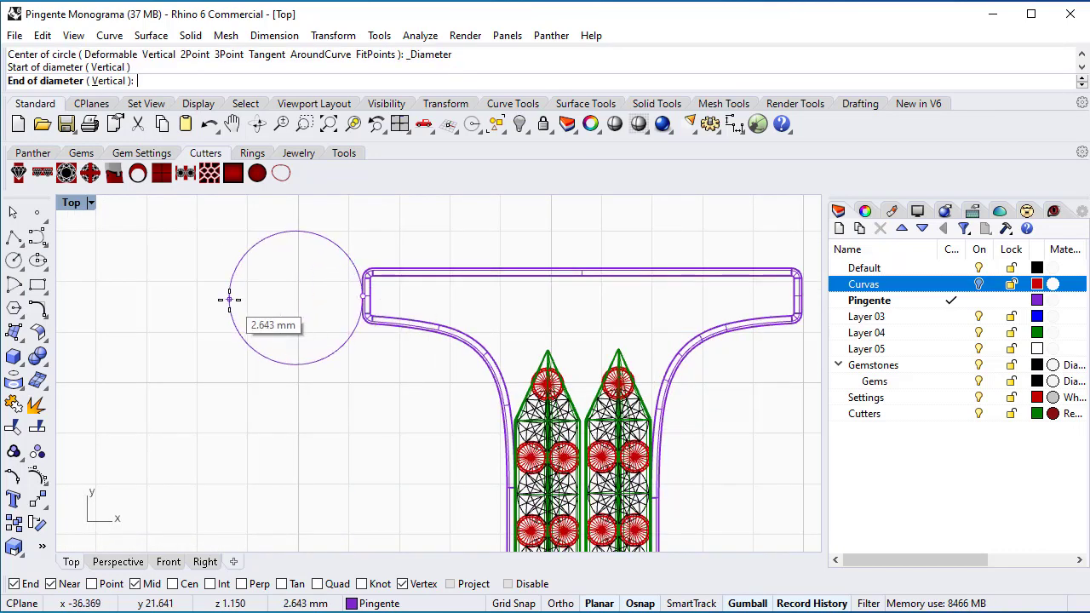
pyautogui.write('1.5')
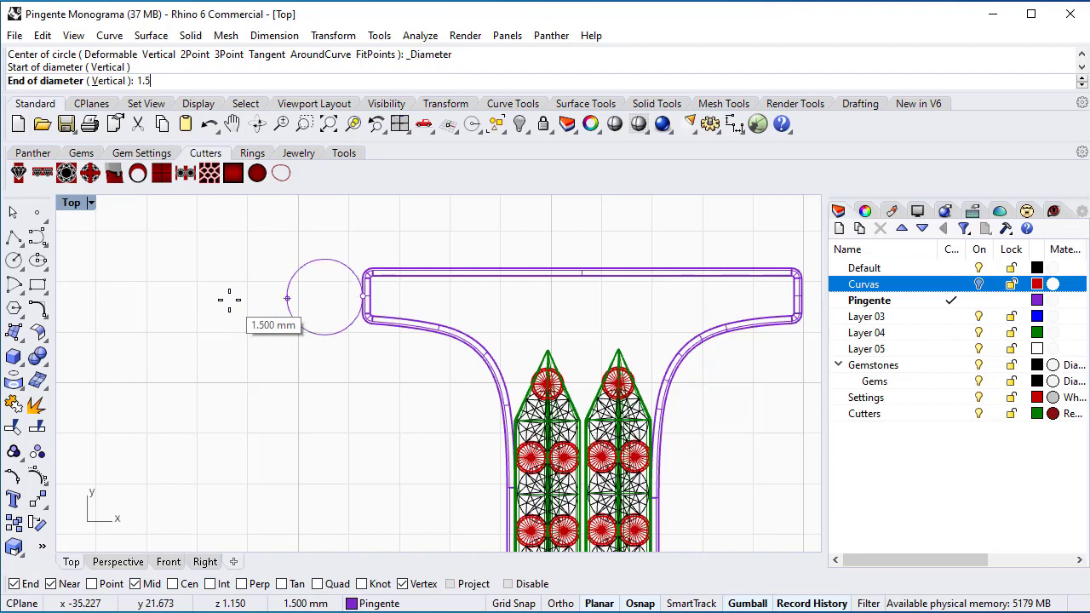
pyautogui.click(561, 604)
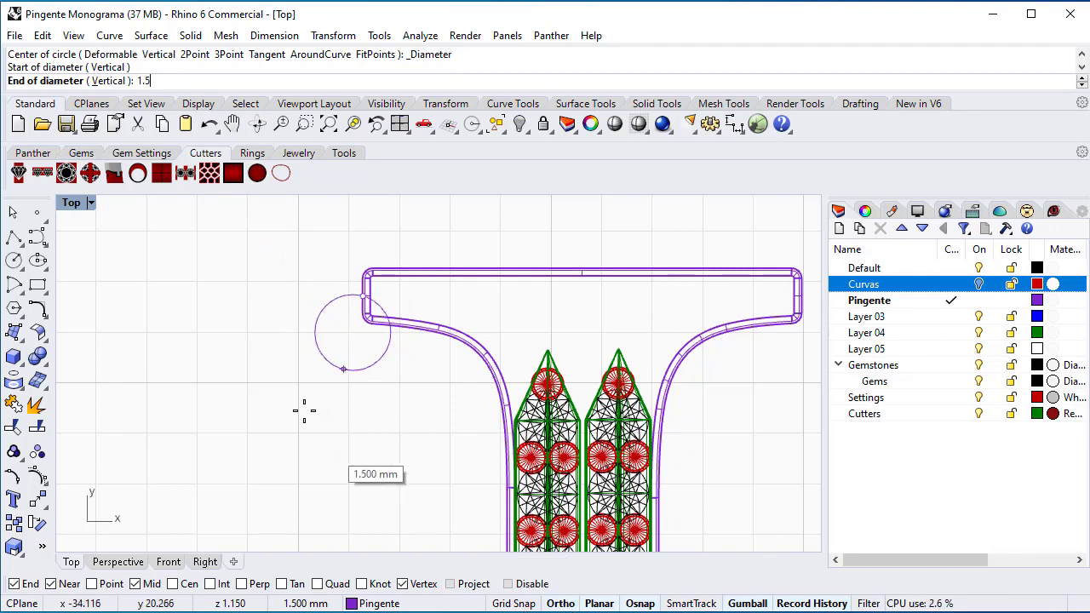
pyautogui.click(226, 296)
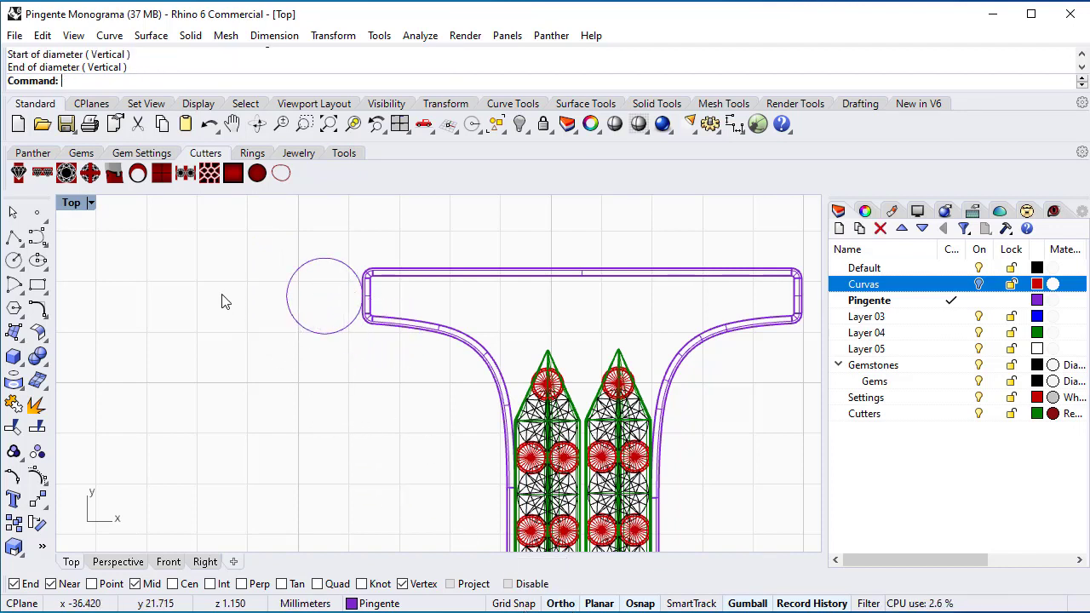
# Build a closed pipe with a 0.35 mm radius around the circle at the L's upper-left serif.
pyautogui.click(24, 371)
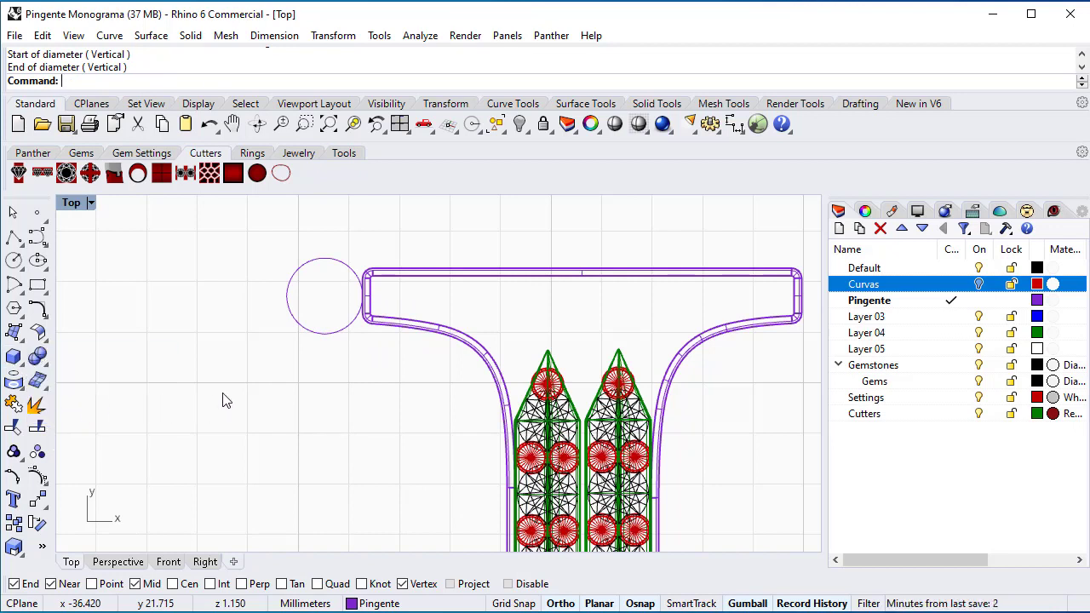
pyautogui.click(317, 334)
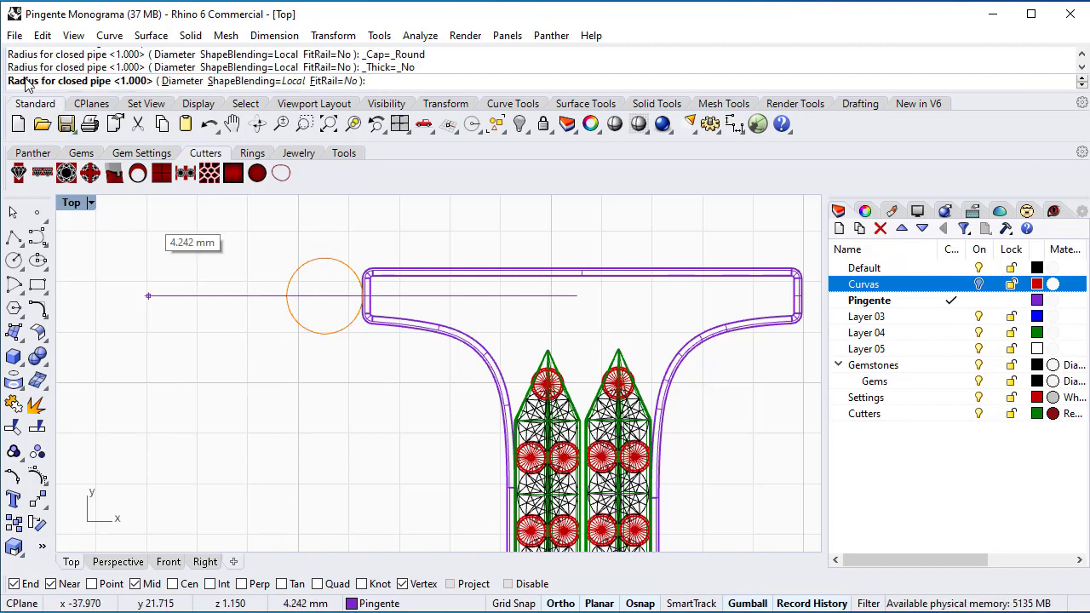
pyautogui.write('0.35')
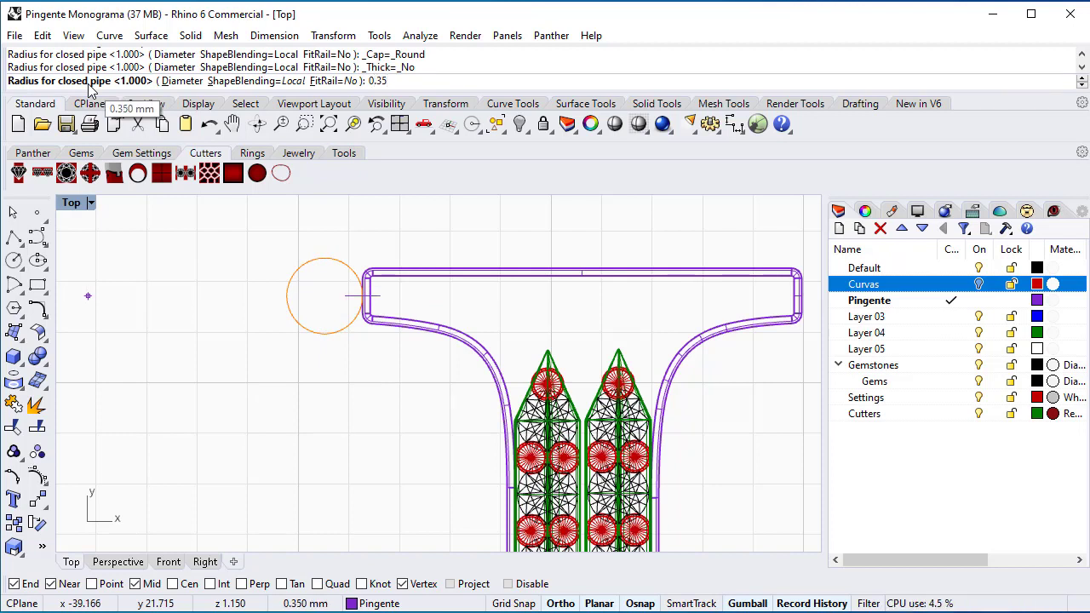
pyautogui.press('Return')
pyautogui.press('Return')
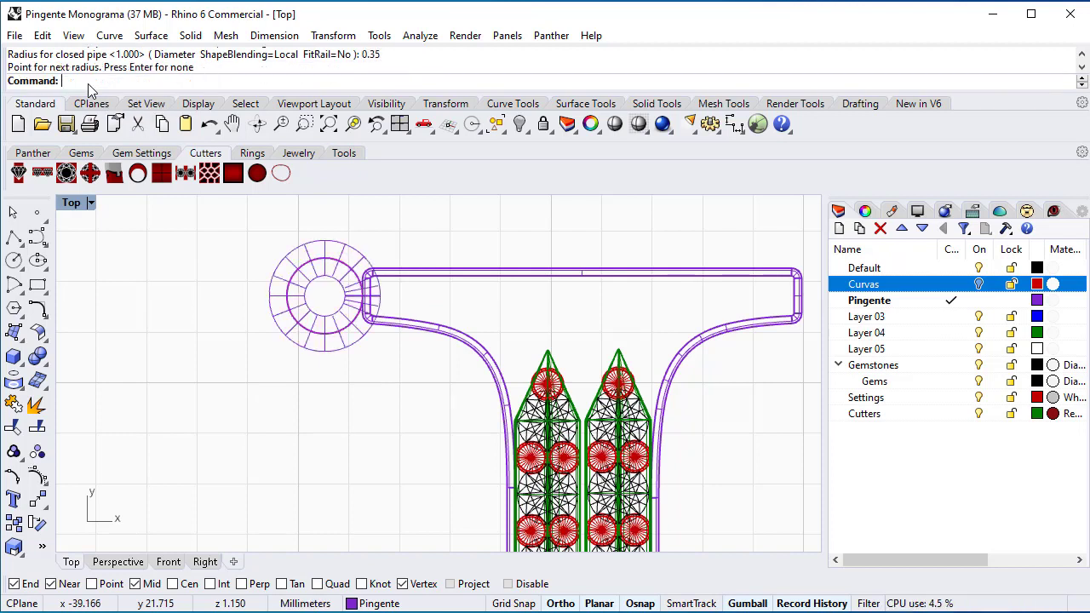
# Lower the pipe ring to the middle of the pendant's thickness in the Front view, accepting the history break.
pyautogui.click(327, 352)
pyautogui.click(169, 562)
pyautogui.scroll(-2, 217, 443)
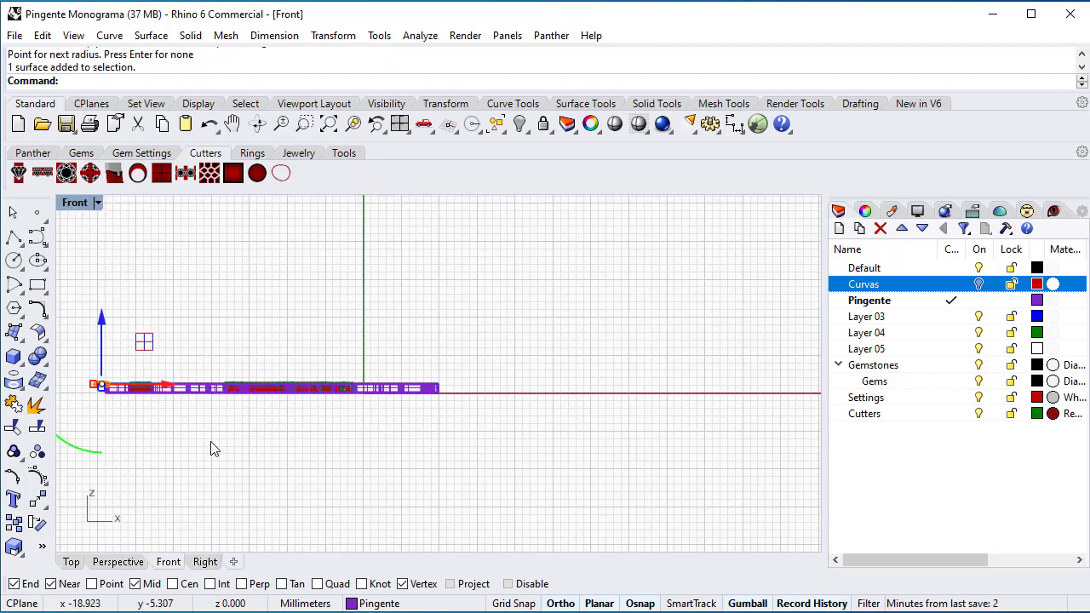
pyautogui.moveTo(214, 448); pyautogui.dragTo(394, 451, button='right')
pyautogui.scroll(6, 284, 387)
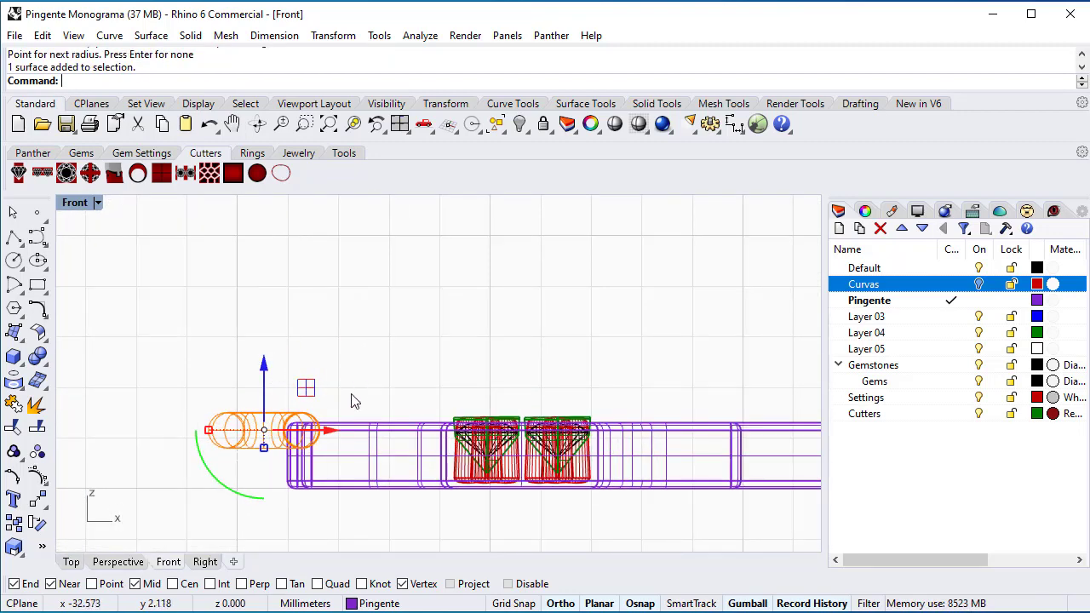
pyautogui.moveTo(367, 394); pyautogui.dragTo(389, 322, button='right')
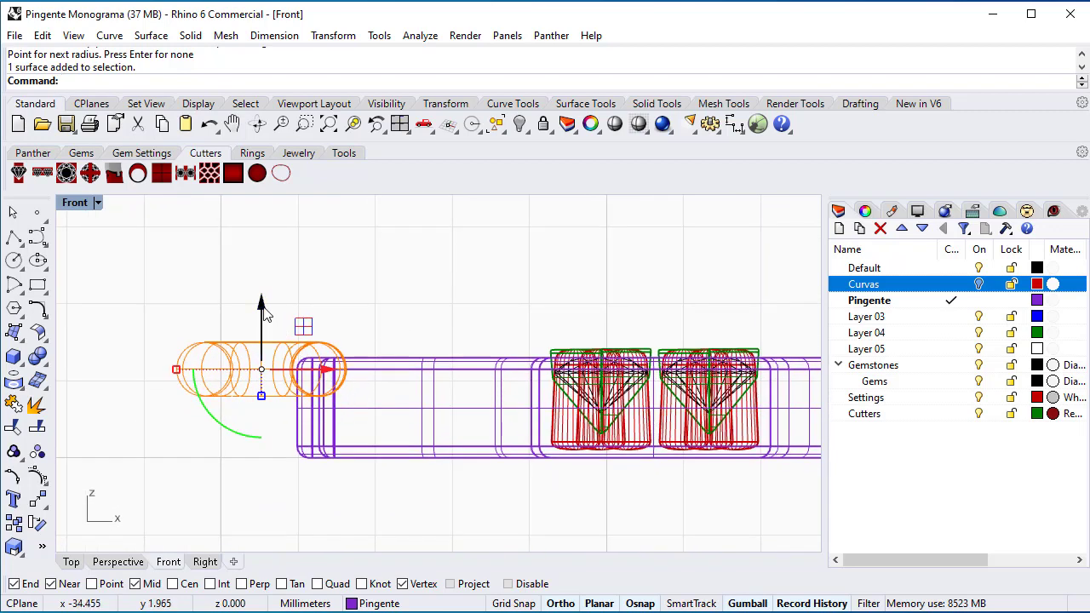
pyautogui.moveTo(262, 308); pyautogui.dragTo(259, 346)
pyautogui.moveTo(258, 347); pyautogui.dragTo(259, 343)
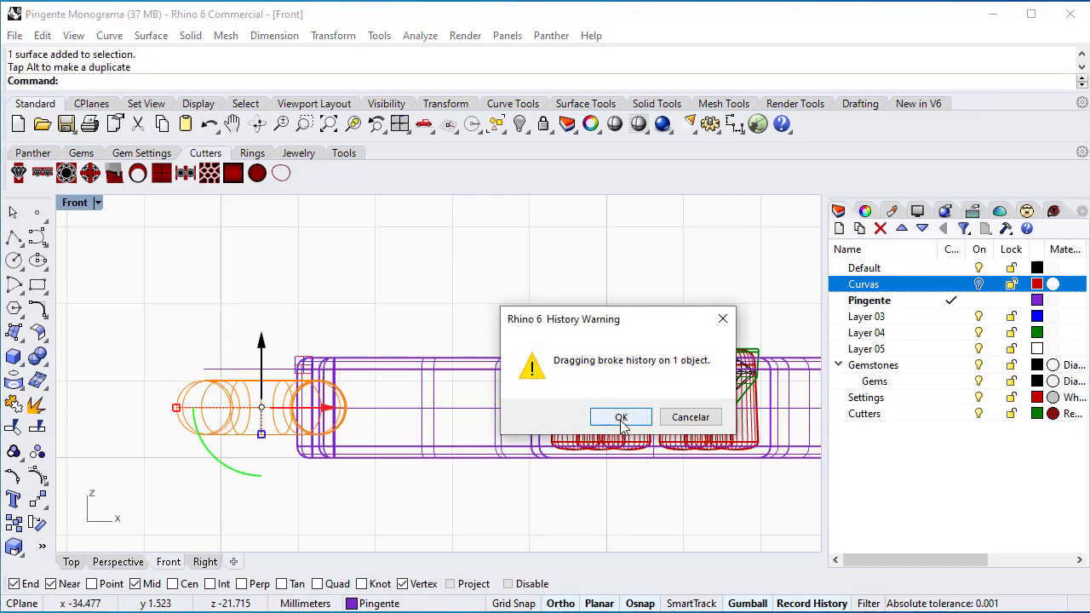
pyautogui.click(621, 418)
pyautogui.click(403, 302)
# Examine the gems, prongs and channel cutters along the pendant's thickness in the Front view.
pyautogui.scroll(-1, 408, 301)
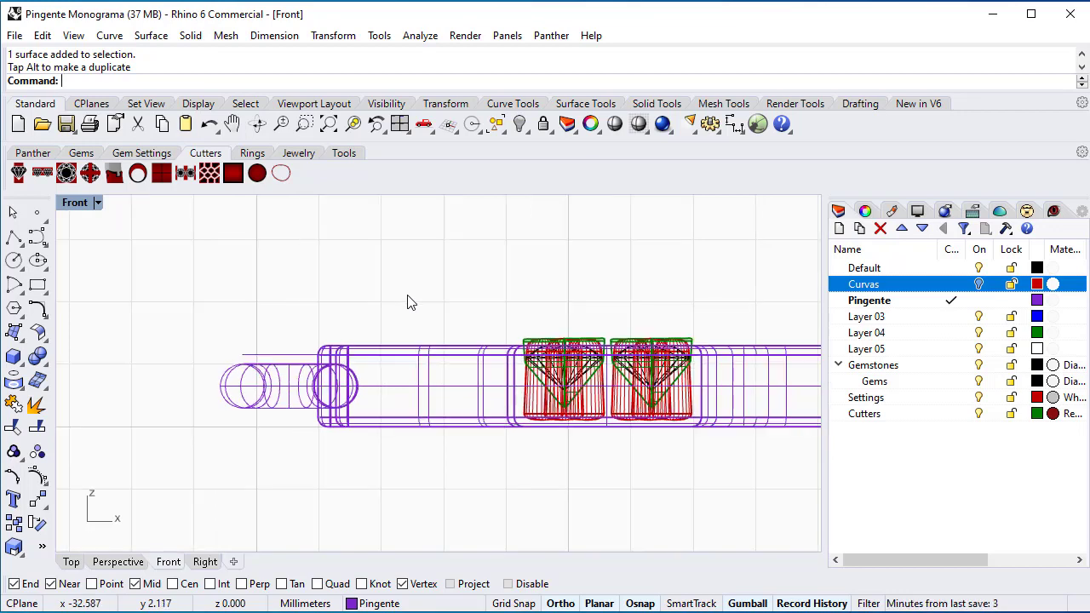
pyautogui.moveTo(664, 324); pyautogui.dragTo(552, 342, button='right')
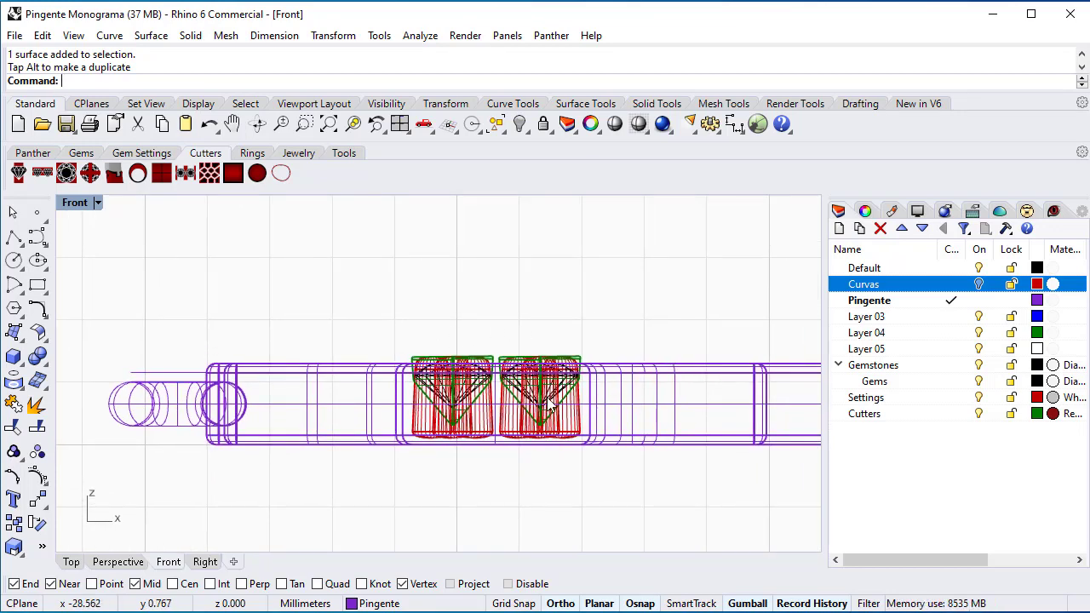
pyautogui.scroll(5, 451, 368)
pyautogui.scroll(-5, 470, 357)
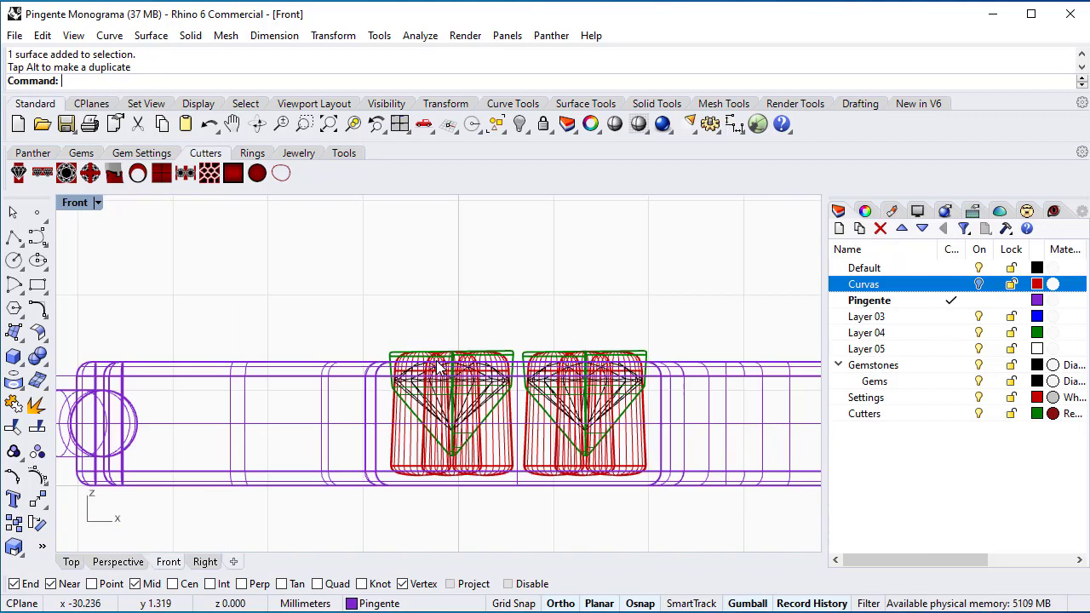
pyautogui.moveTo(679, 328); pyautogui.dragTo(407, 373, button='right')
pyautogui.scroll(5, 382, 378)
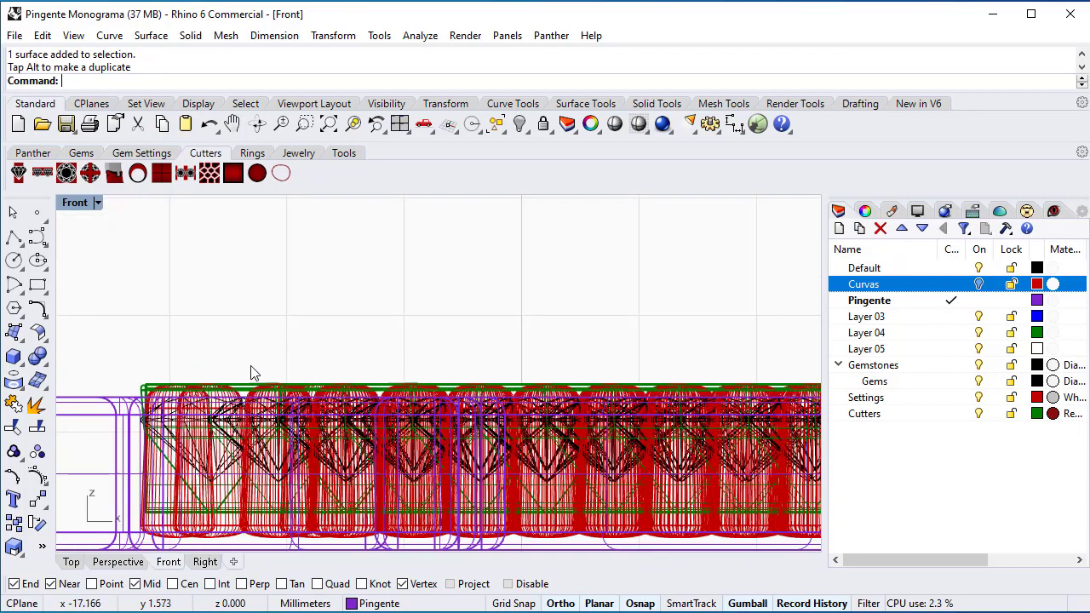
pyautogui.moveTo(536, 313); pyautogui.dragTo(497, 291, button='right')
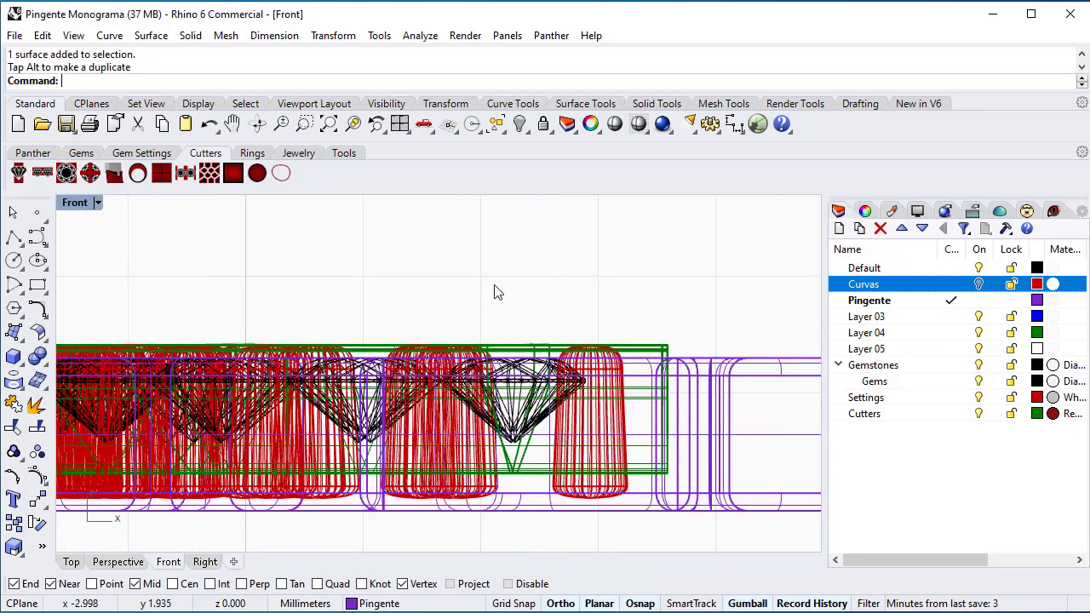
pyautogui.scroll(-6, 707, 290)
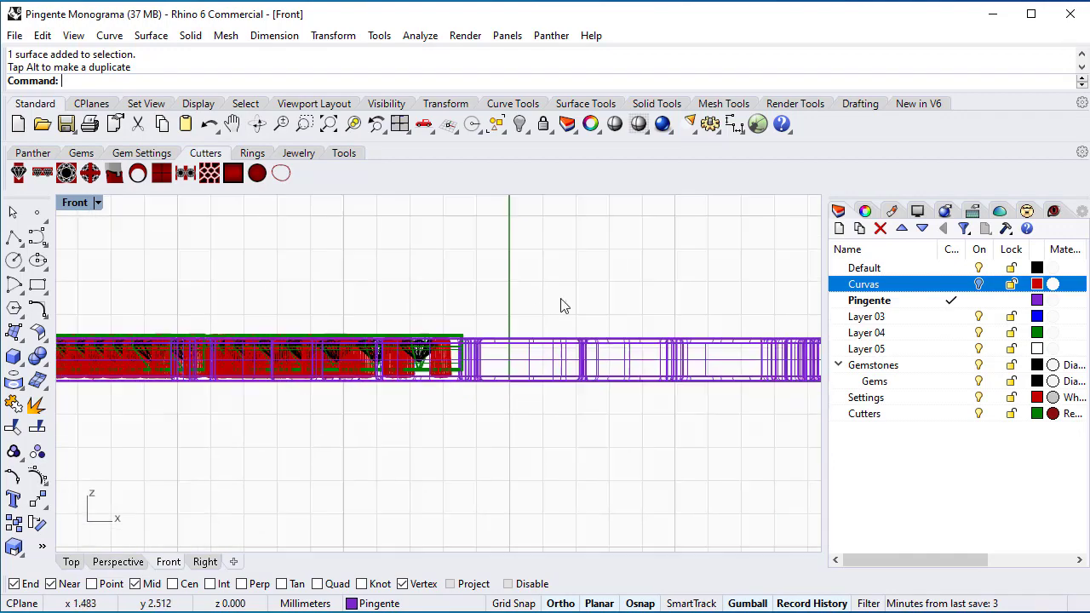
# Copy the ring horizontally from the L to the outer side of the C's upper-right serif in the Top view.
pyautogui.click(71, 562)
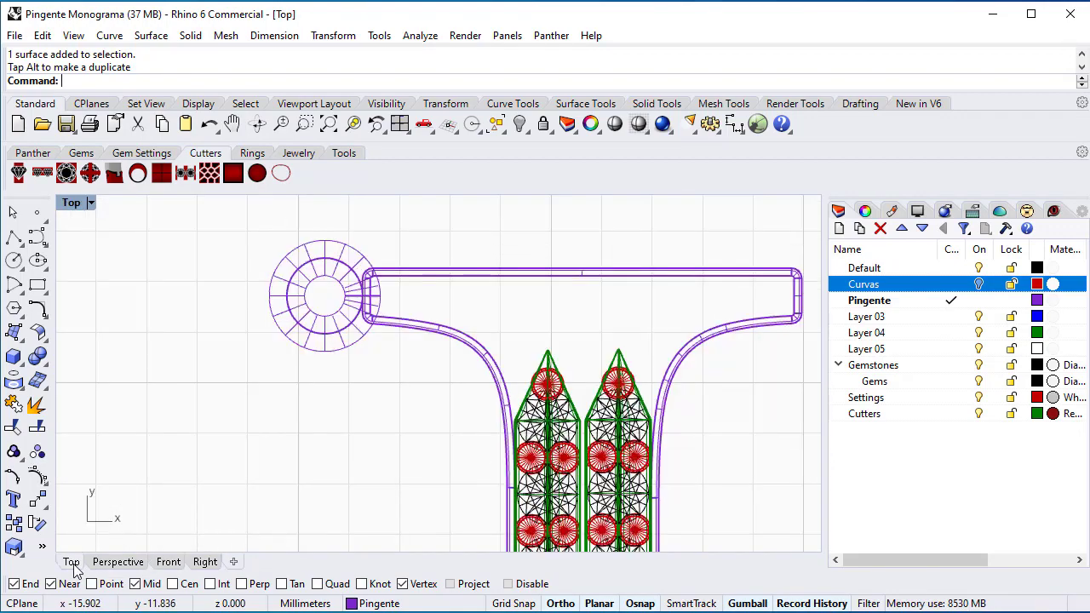
pyautogui.scroll(-4, 284, 474)
pyautogui.moveTo(292, 475); pyautogui.dragTo(205, 428, button='right')
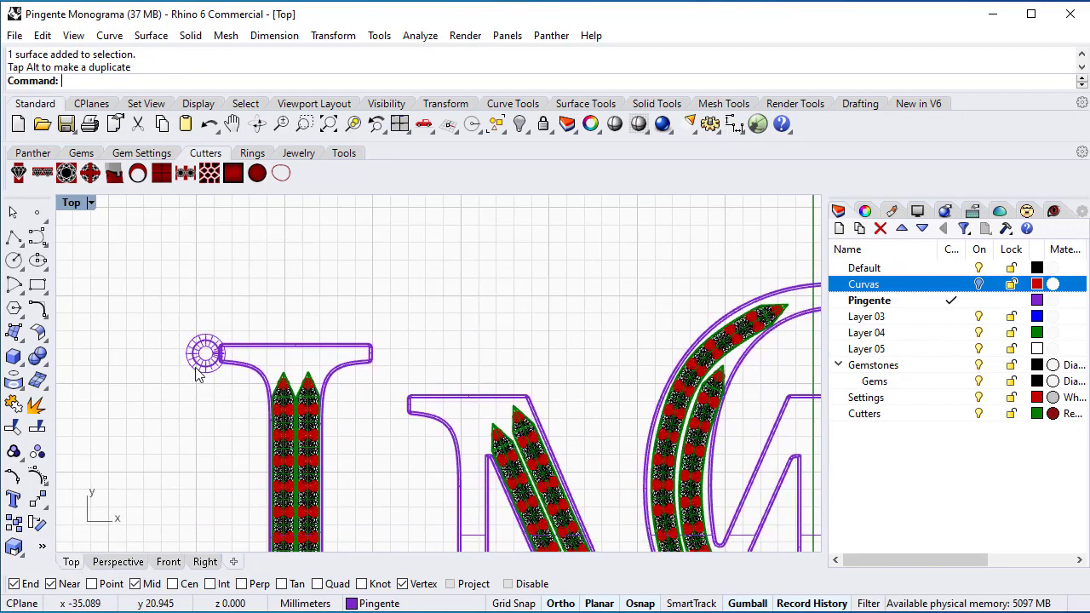
pyautogui.click(197, 375)
pyautogui.scroll(-3, 244, 413)
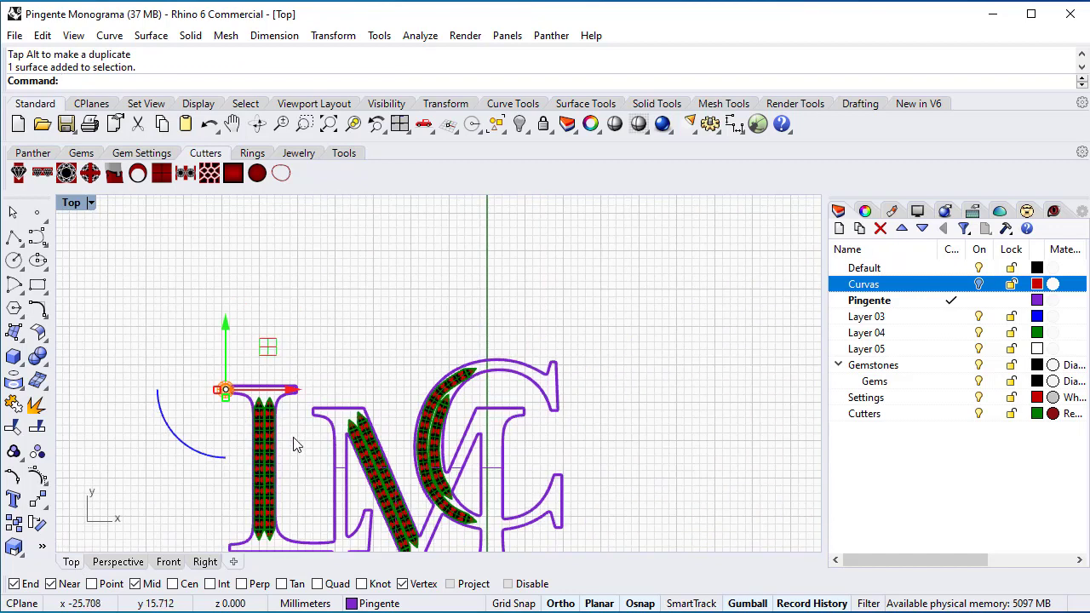
pyautogui.moveTo(298, 445); pyautogui.dragTo(256, 417, button='right')
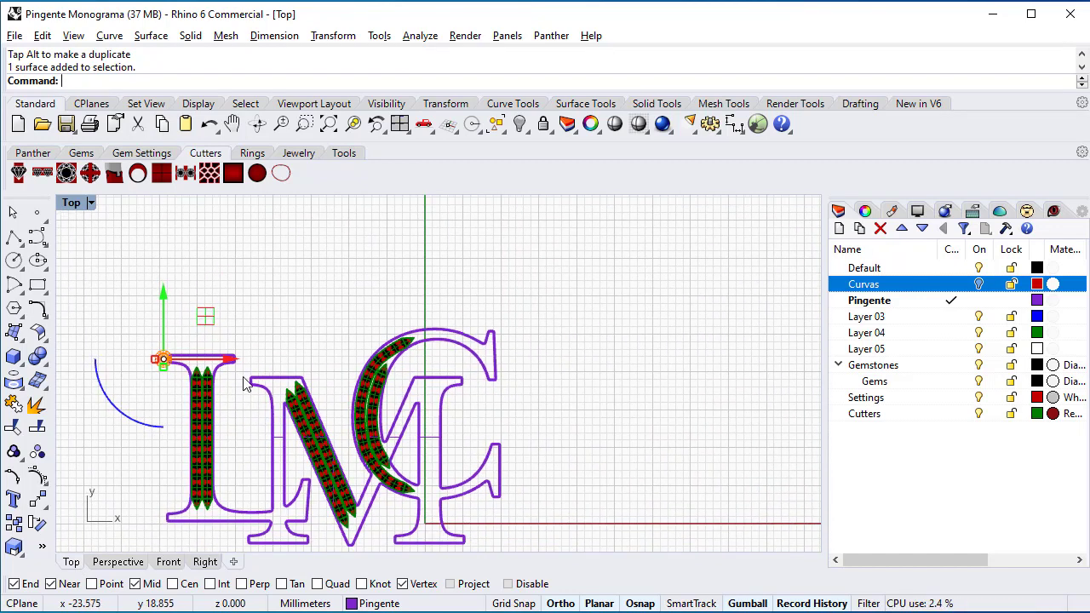
pyautogui.moveTo(230, 362); pyautogui.dragTo(568, 381)
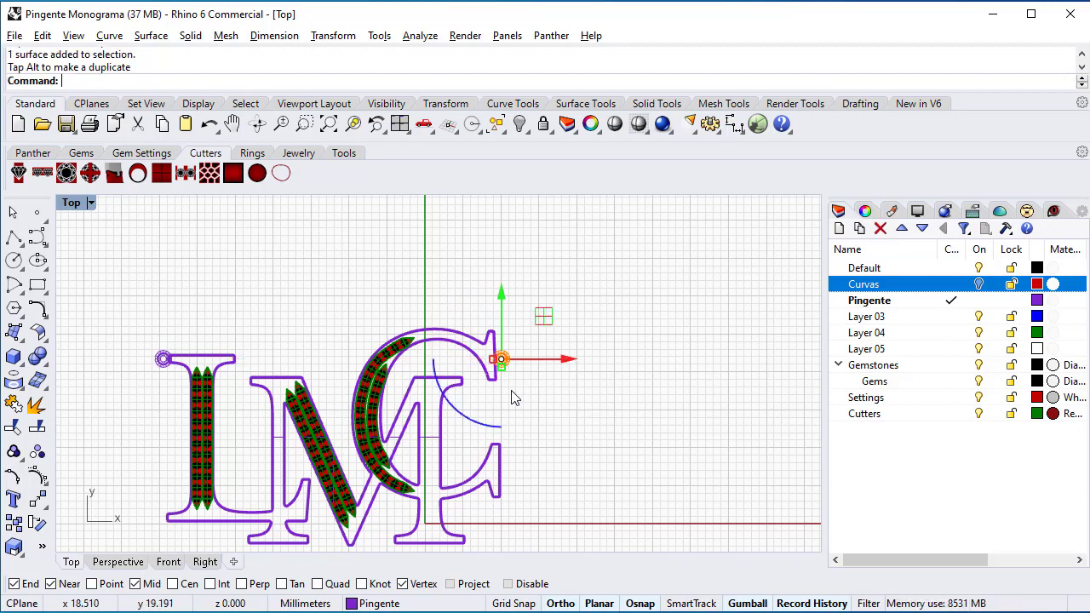
pyautogui.press('Escape')
pyautogui.scroll(5, 516, 402)
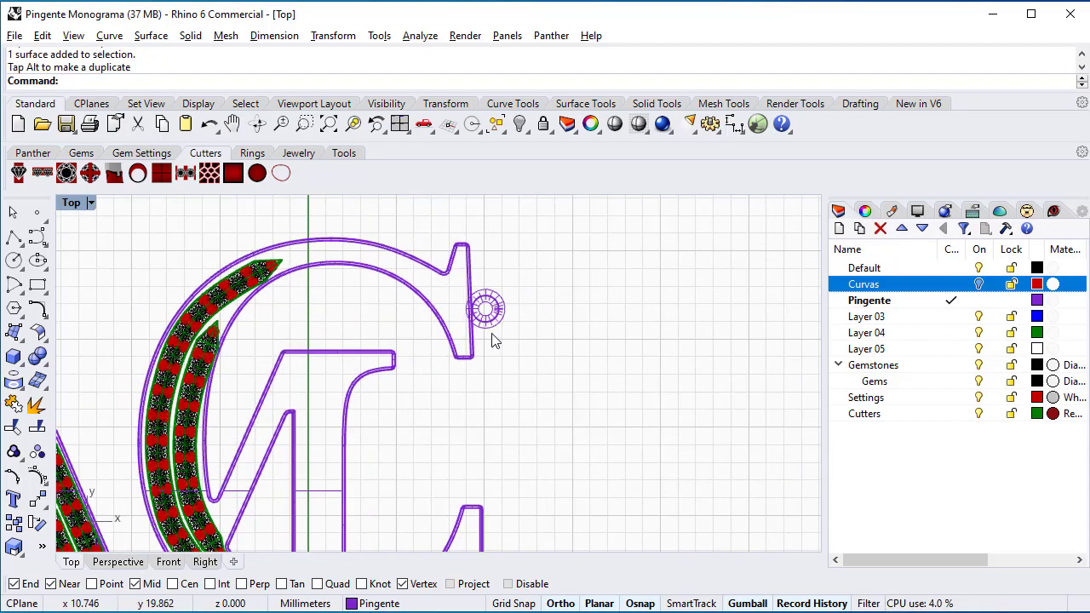
pyautogui.scroll(-6, 511, 400)
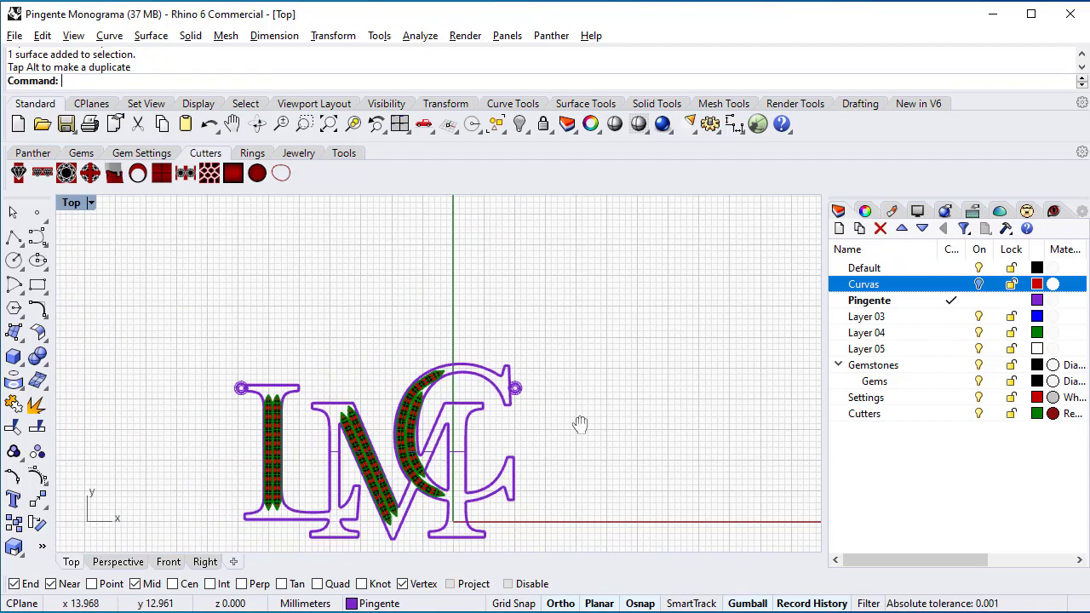
# Start a degree 3 control-point curve inside the L's ring in the Top view, rising outward above it, with object snaps and Ortho off.
pyautogui.scroll(4, 612, 351)
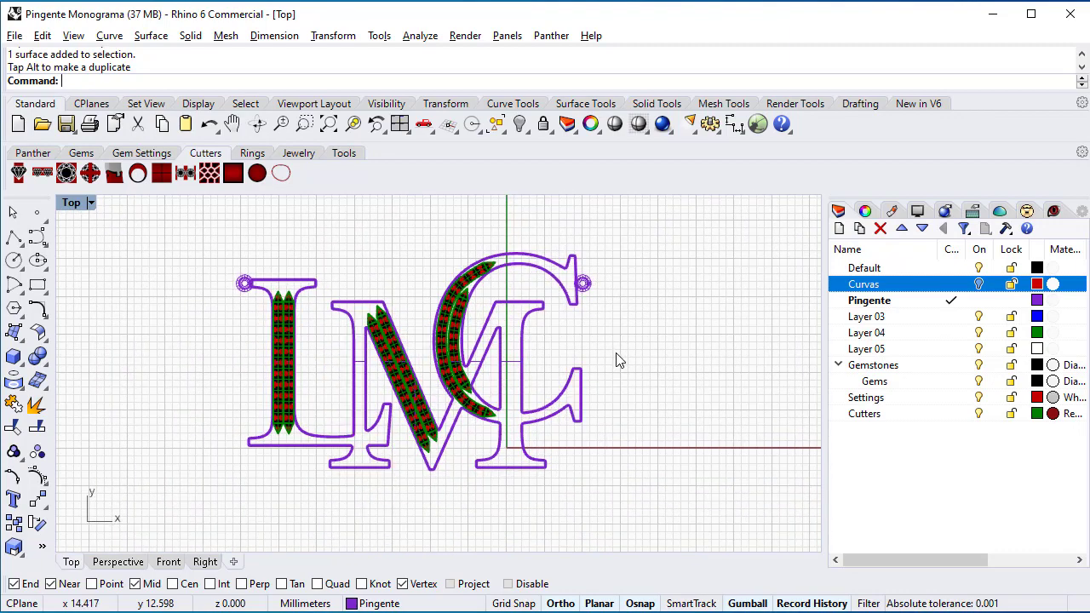
pyautogui.scroll(-3, 622, 390)
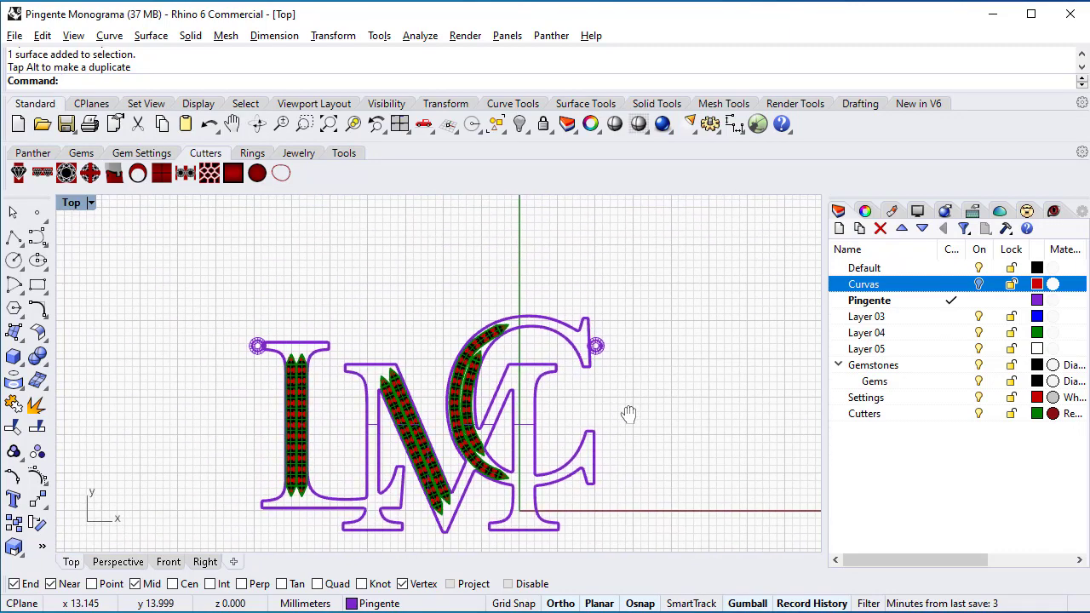
pyautogui.scroll(-1, 625, 416)
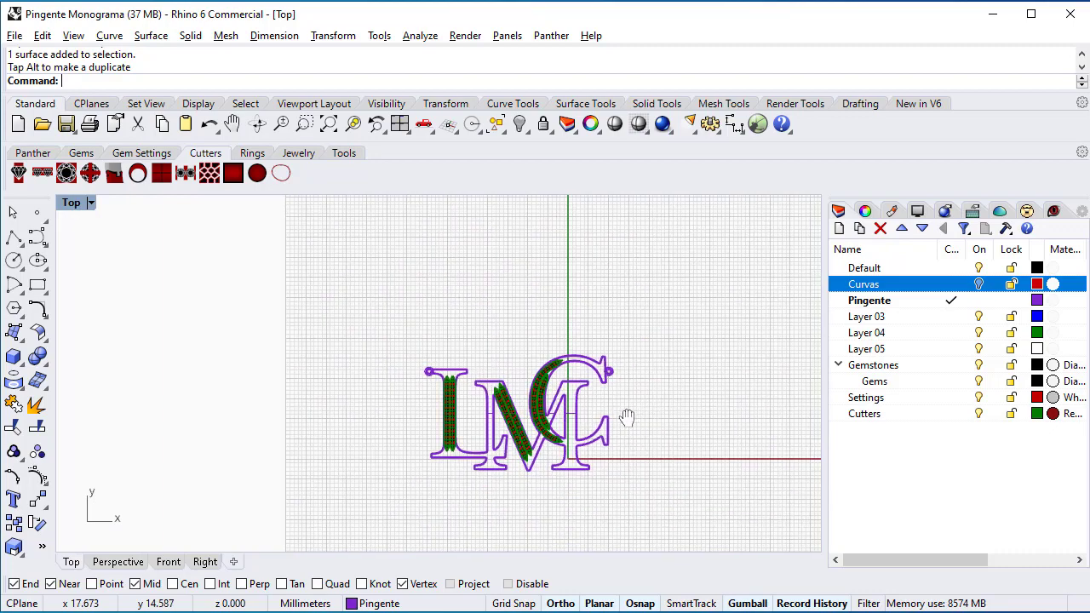
pyautogui.moveTo(625, 416); pyautogui.dragTo(493, 418, button='right')
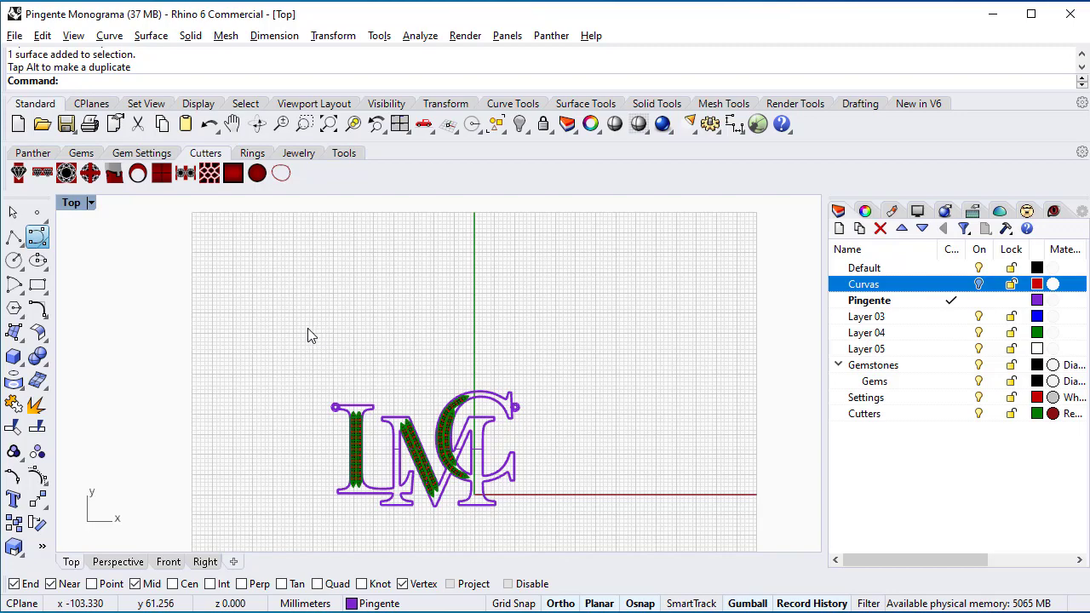
pyautogui.press('Return')
pyautogui.scroll(4, 307, 336)
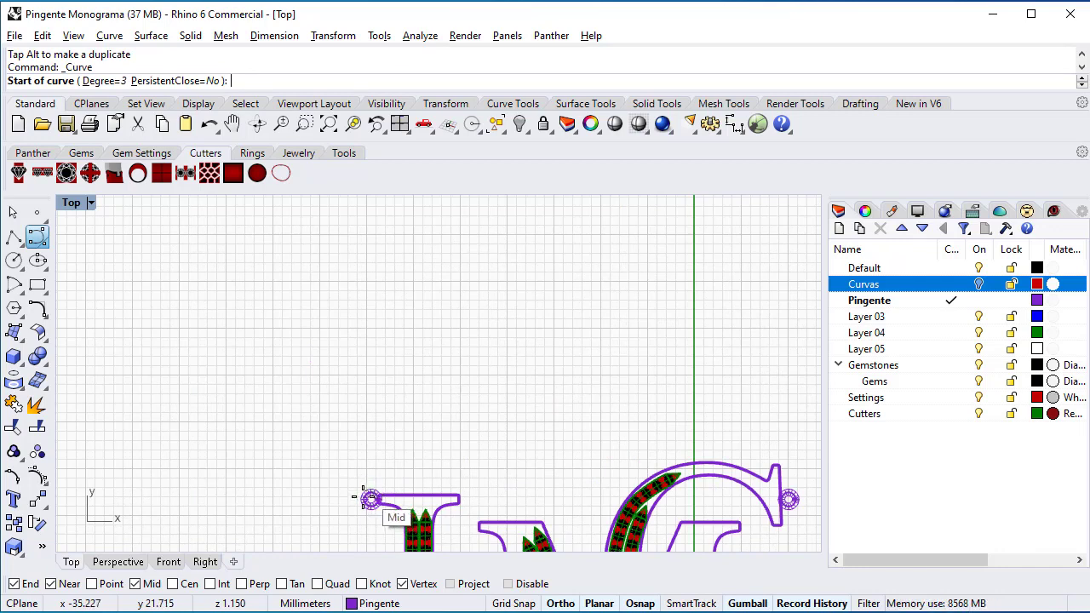
pyautogui.click(509, 583)
pyautogui.scroll(5, 370, 499)
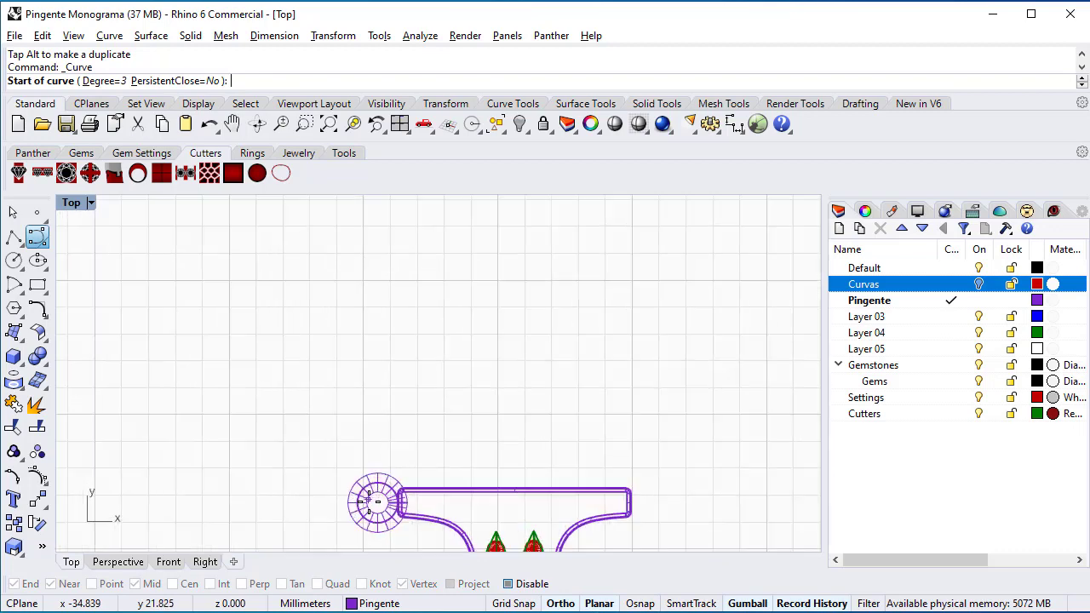
pyautogui.click(373, 497)
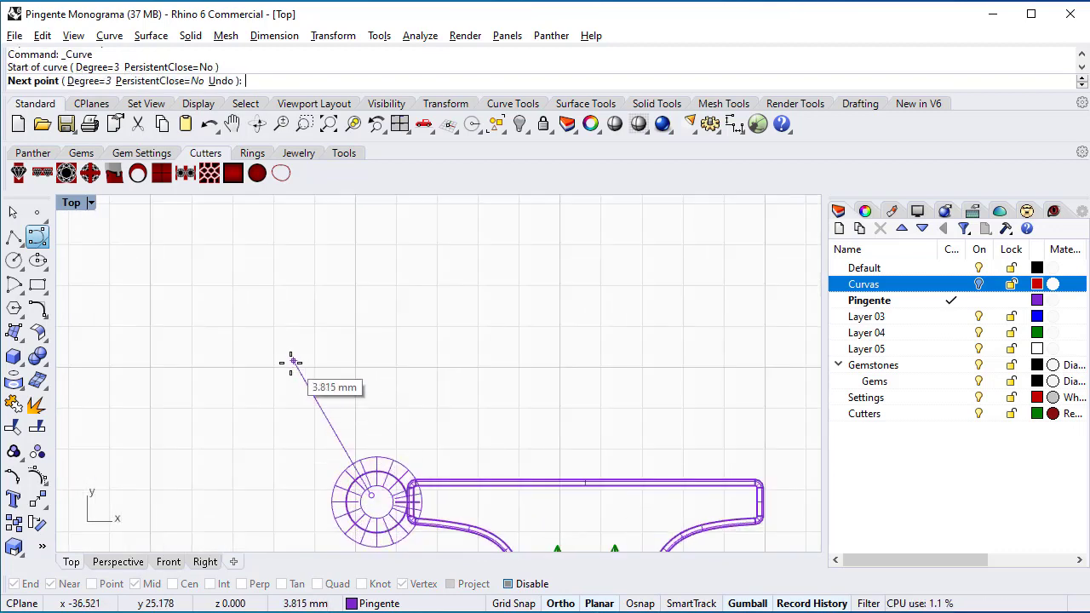
pyautogui.click(561, 603)
pyautogui.click(268, 361)
pyautogui.scroll(-6, 265, 356)
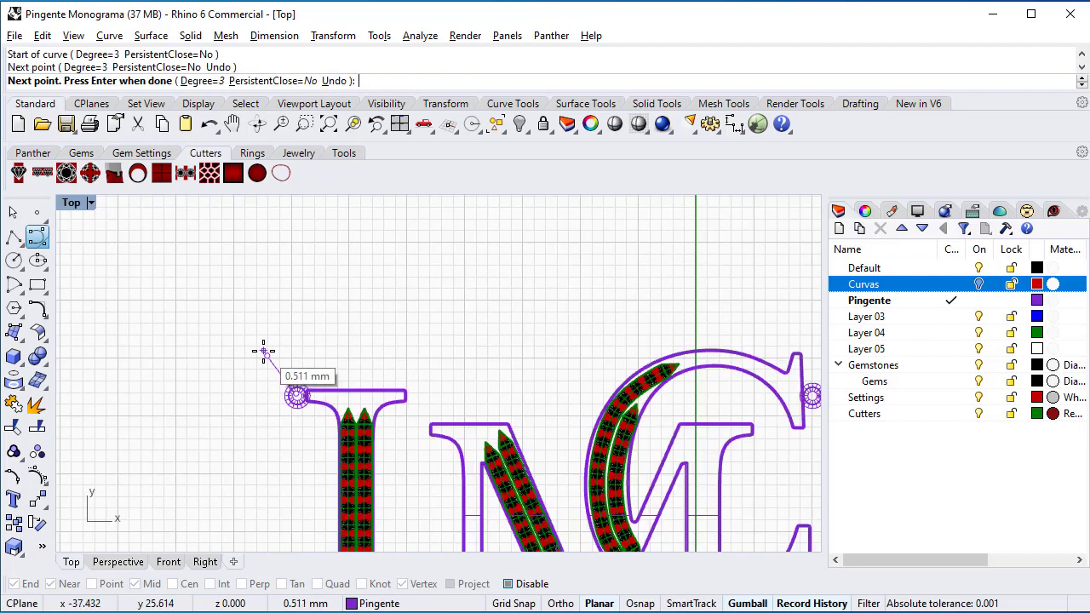
pyautogui.click(202, 360)
pyautogui.click(242, 265)
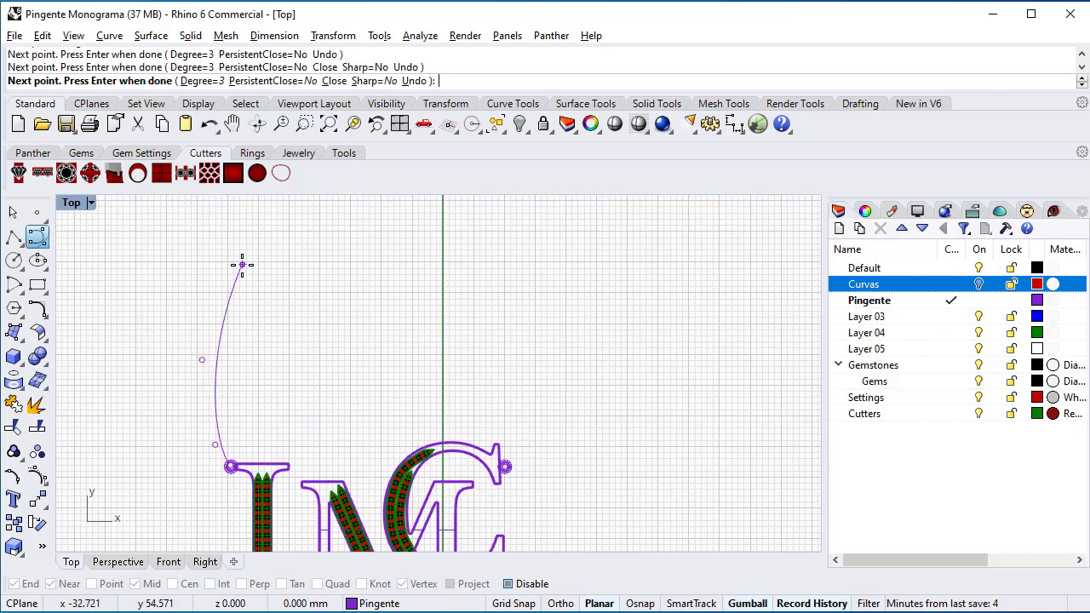
# Arc the curve over the monogram and back down, ending it inside the ring on the C.
pyautogui.click(333, 223)
pyautogui.click(425, 228)
pyautogui.click(526, 266)
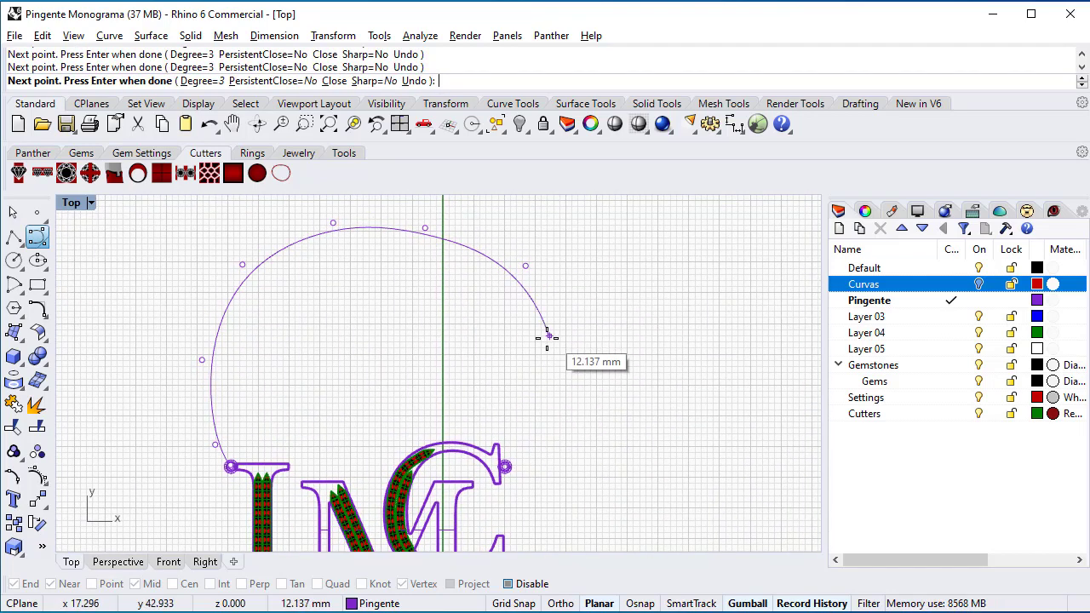
pyautogui.click(547, 337)
pyautogui.click(549, 415)
pyautogui.scroll(5, 534, 458)
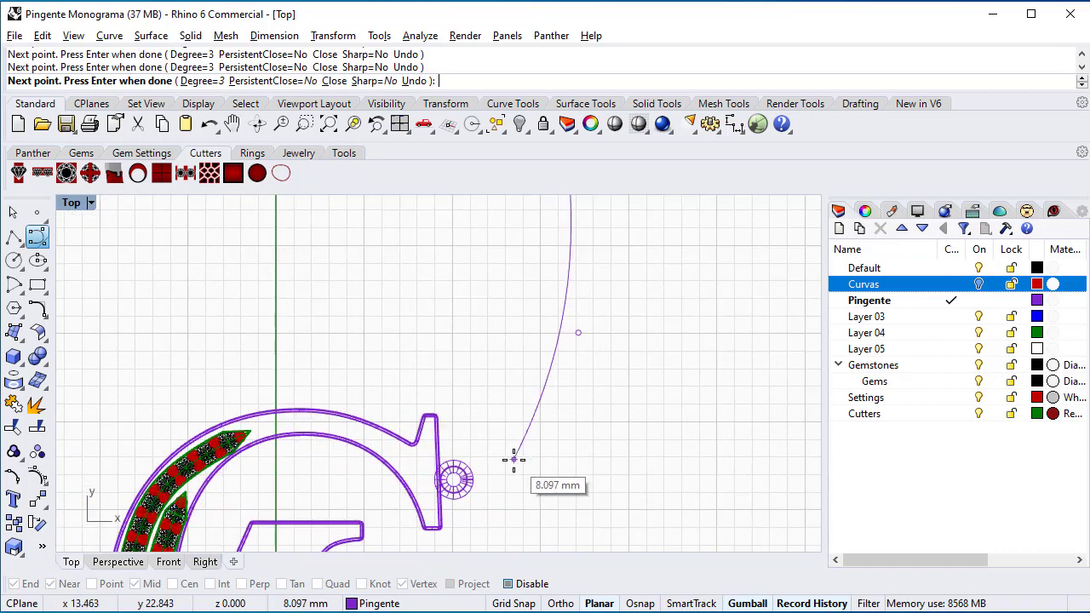
pyautogui.click(513, 460)
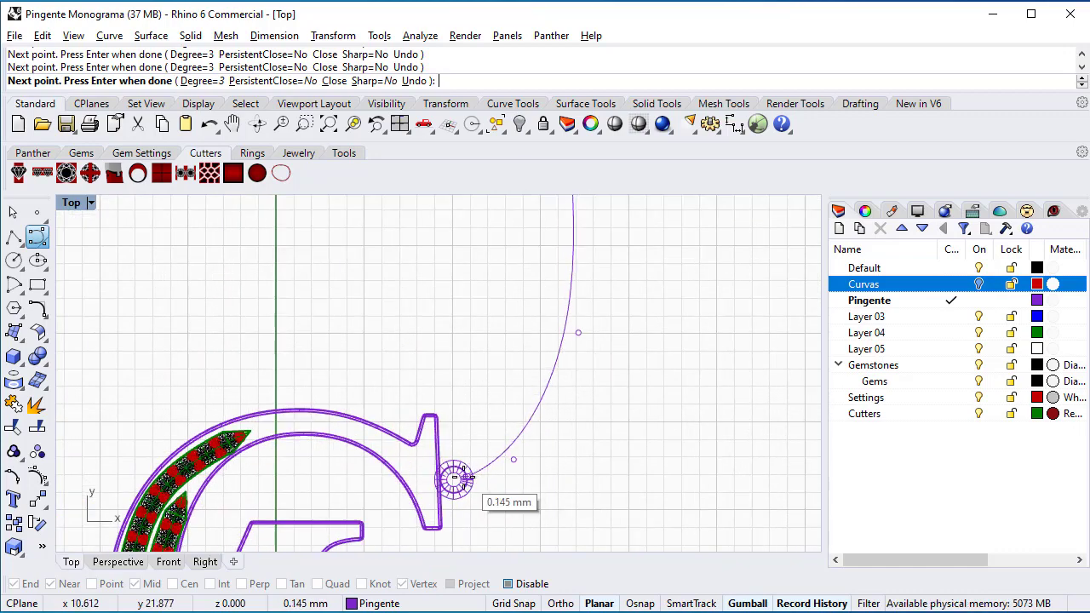
pyautogui.click(469, 474)
pyautogui.press('Return')
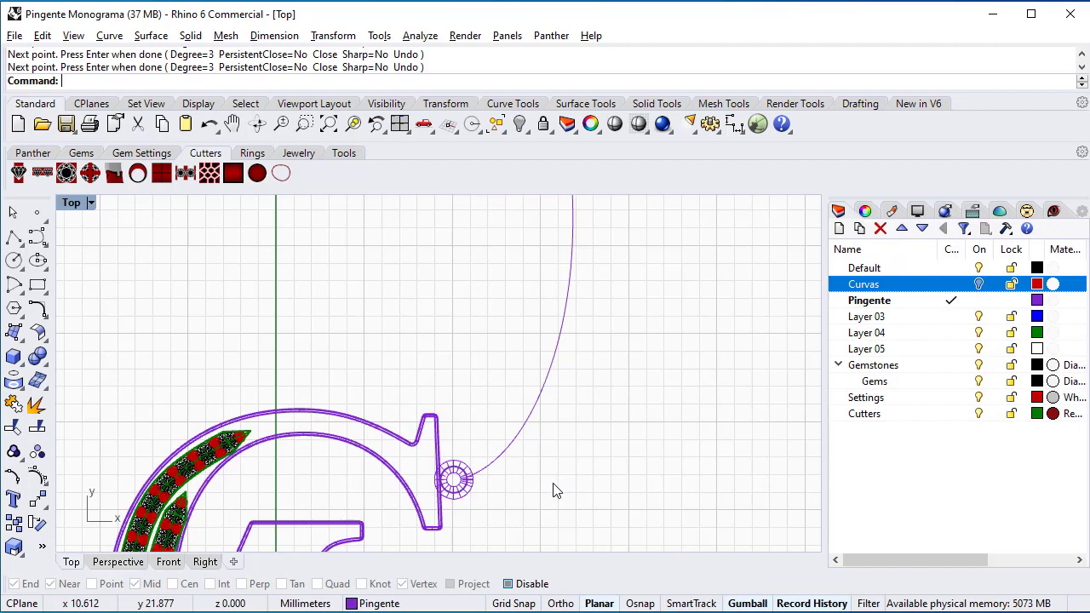
# Generate a Panther Chain along the curve that joins the L's and C's rings, working in the Perspective view.
pyautogui.scroll(-2, 559, 487)
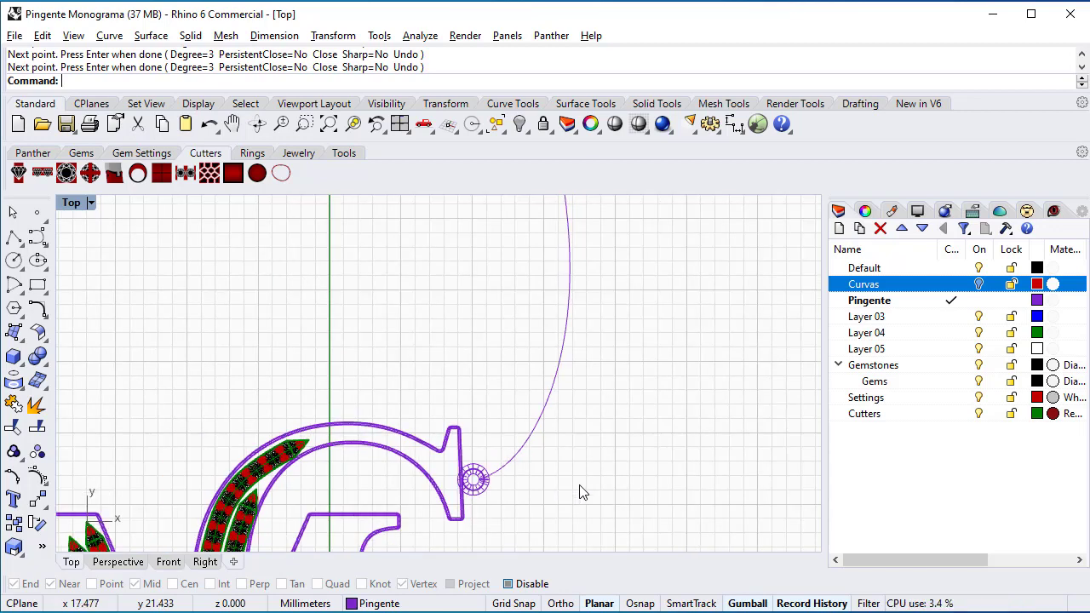
pyautogui.scroll(-2, 582, 492)
pyautogui.moveTo(588, 501); pyautogui.dragTo(629, 401, button='right')
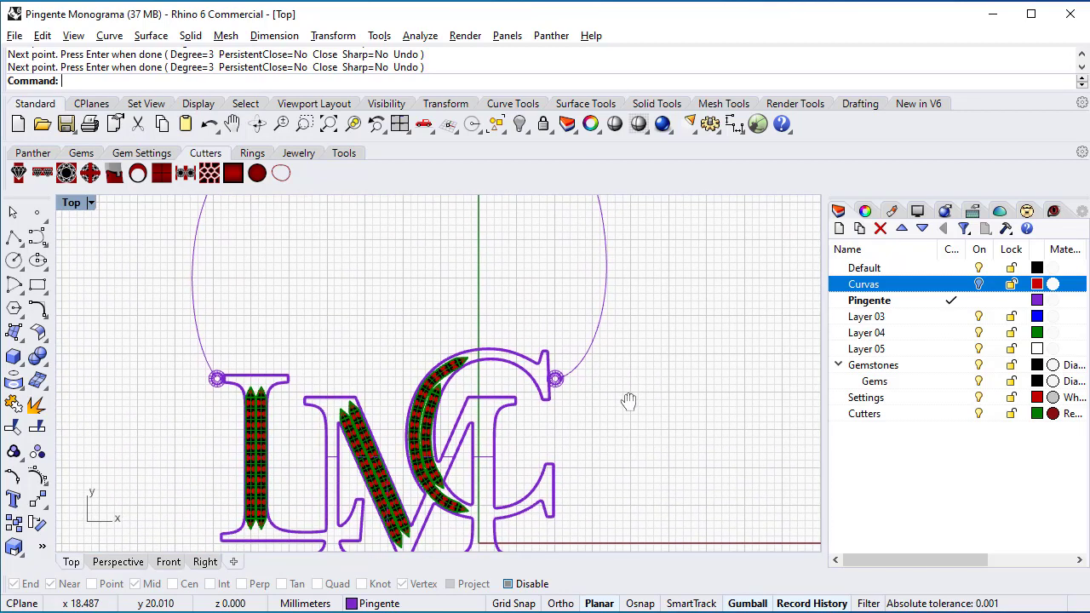
pyautogui.click(120, 562)
pyautogui.scroll(-1, 687, 396)
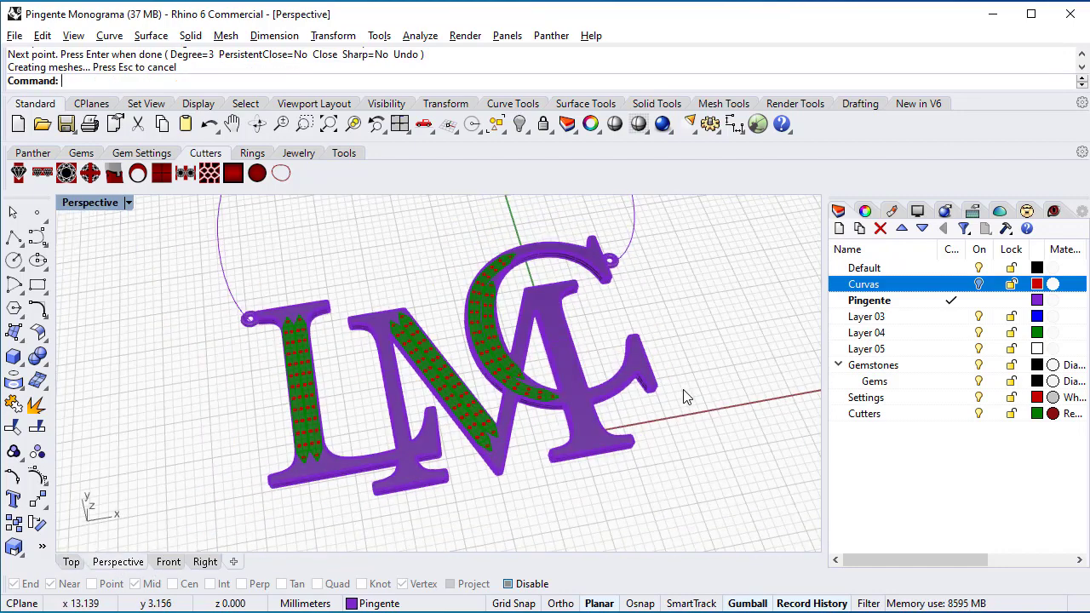
pyautogui.moveTo(688, 388); pyautogui.dragTo(670, 372, button='right')
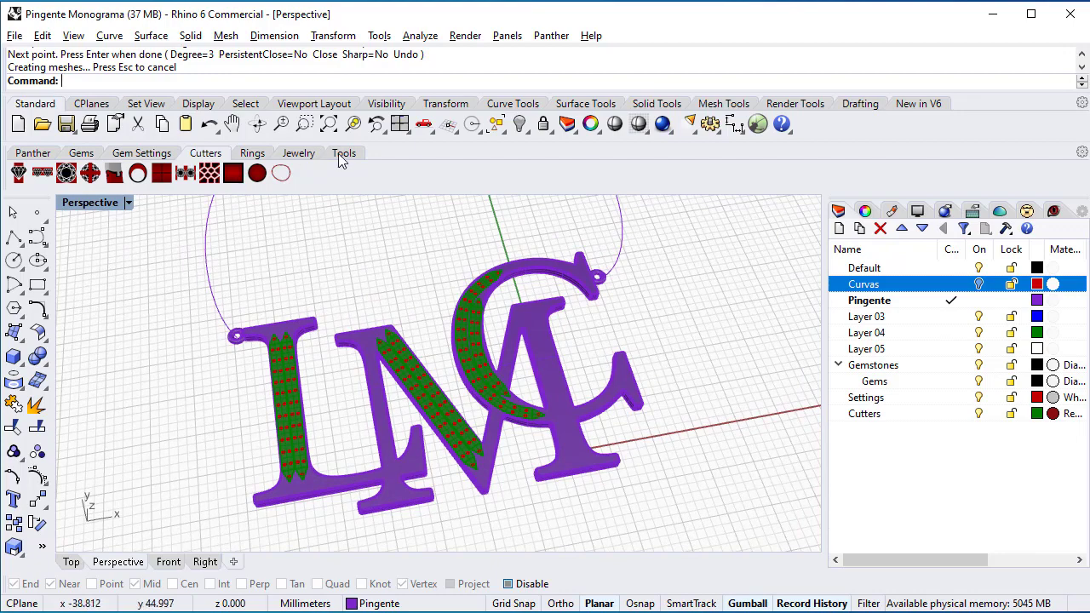
pyautogui.click(311, 155)
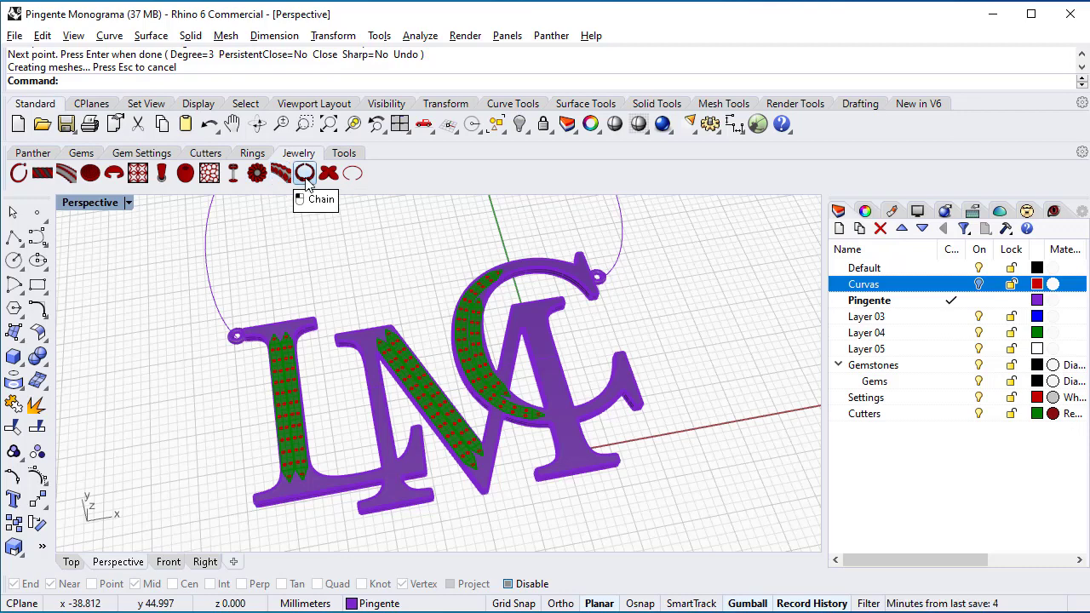
pyautogui.click(305, 174)
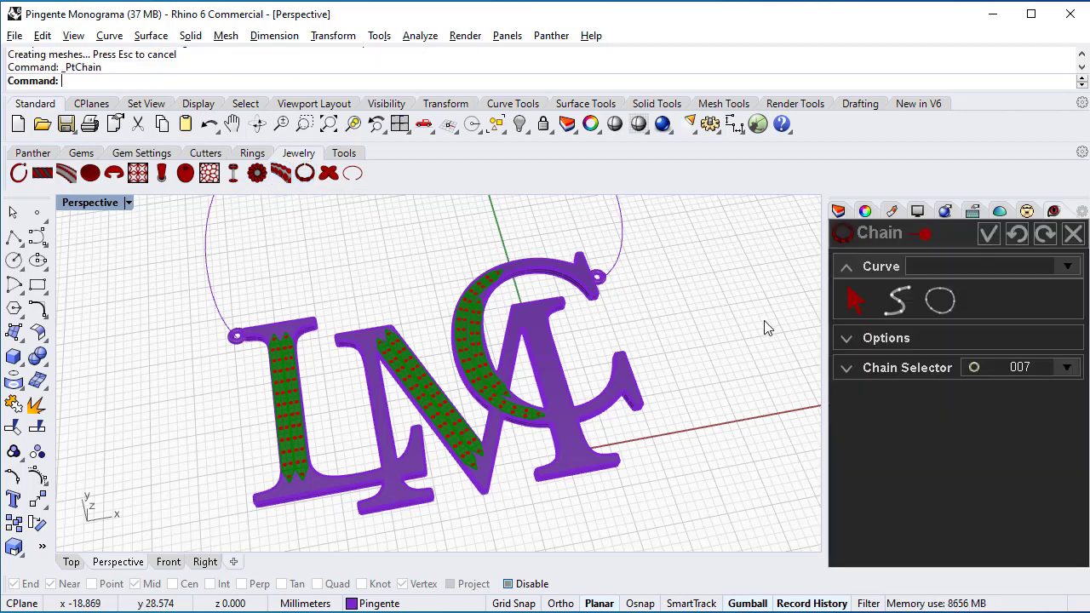
pyautogui.click(935, 304)
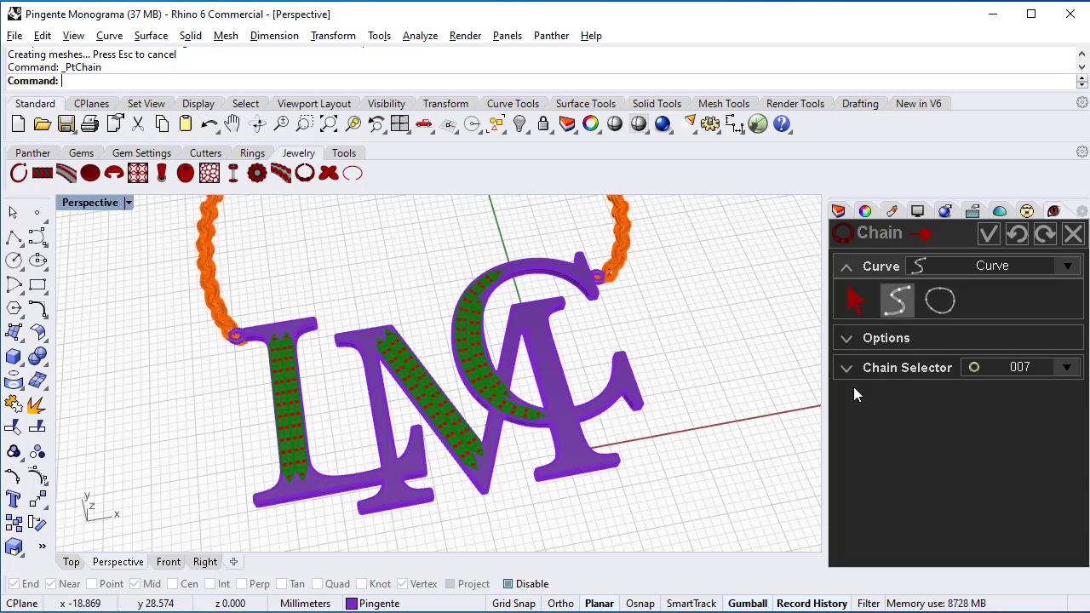
# Use chain link style 007 and reduce the chain's thickness to 1.20.
pyautogui.click(847, 368)
pyautogui.click(897, 402)
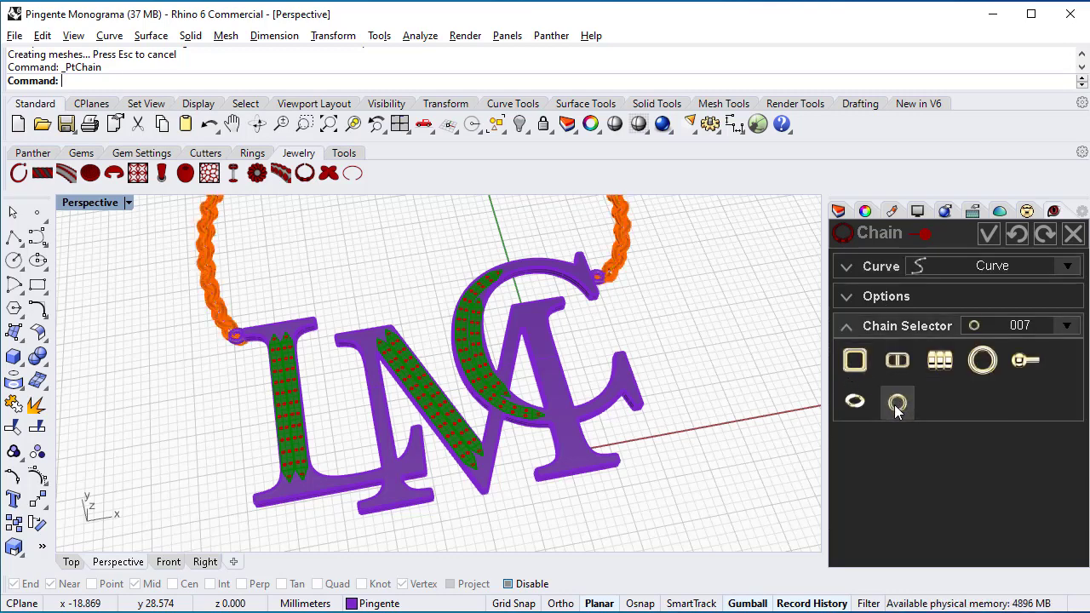
pyautogui.click(850, 295)
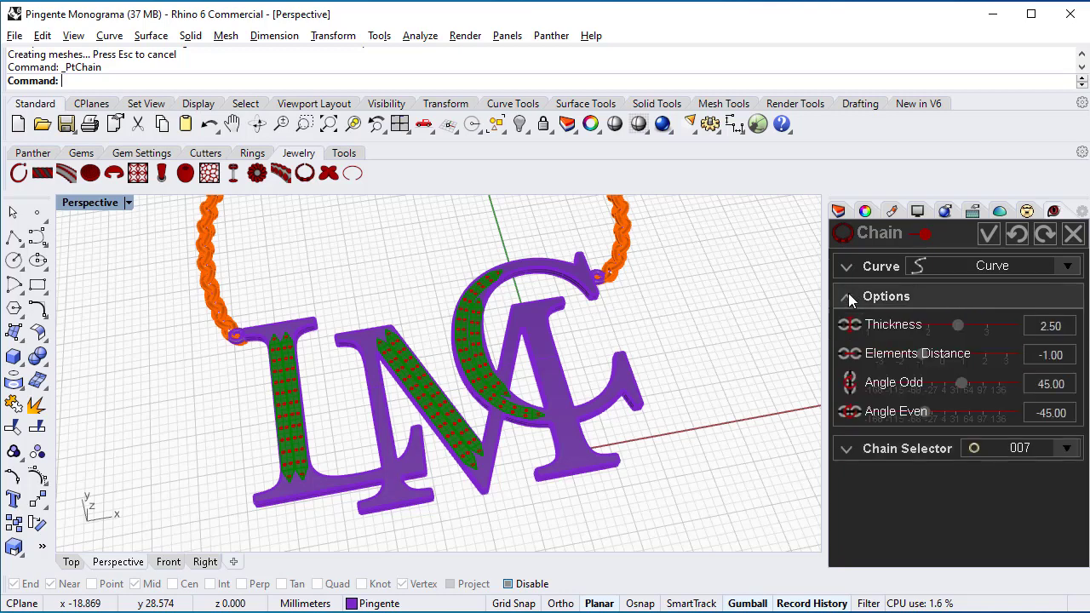
pyautogui.moveTo(958, 326); pyautogui.dragTo(1064, 331)
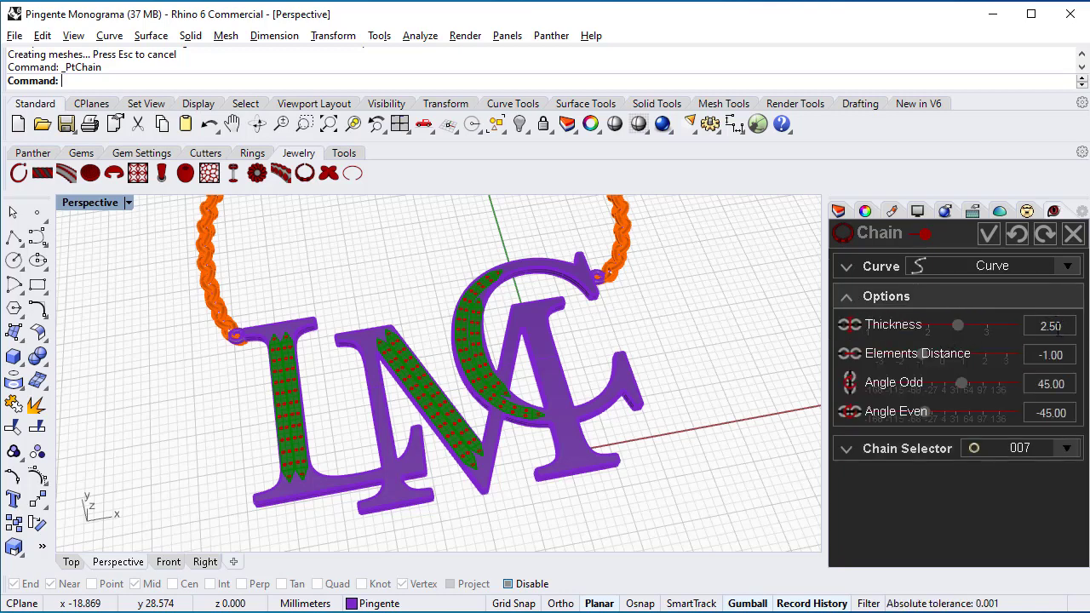
pyautogui.moveTo(957, 327); pyautogui.dragTo(883, 332)
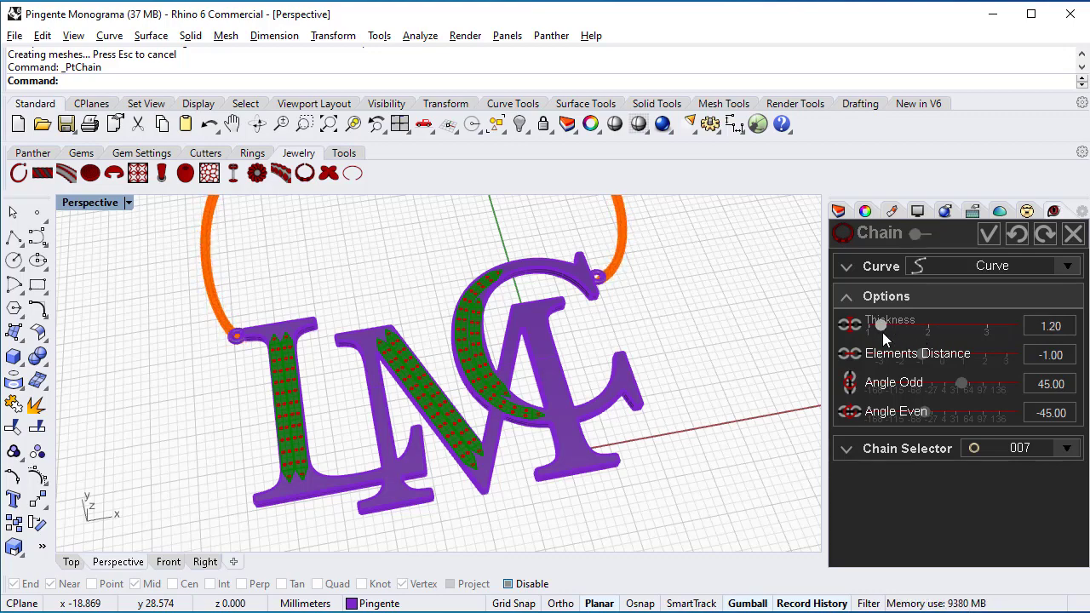
# Set the chain's elements distance to -0.55 so the links interlock, checking them beside the C's ring.
pyautogui.scroll(6, 633, 250)
pyautogui.moveTo(643, 385); pyautogui.dragTo(579, 350, button='right')
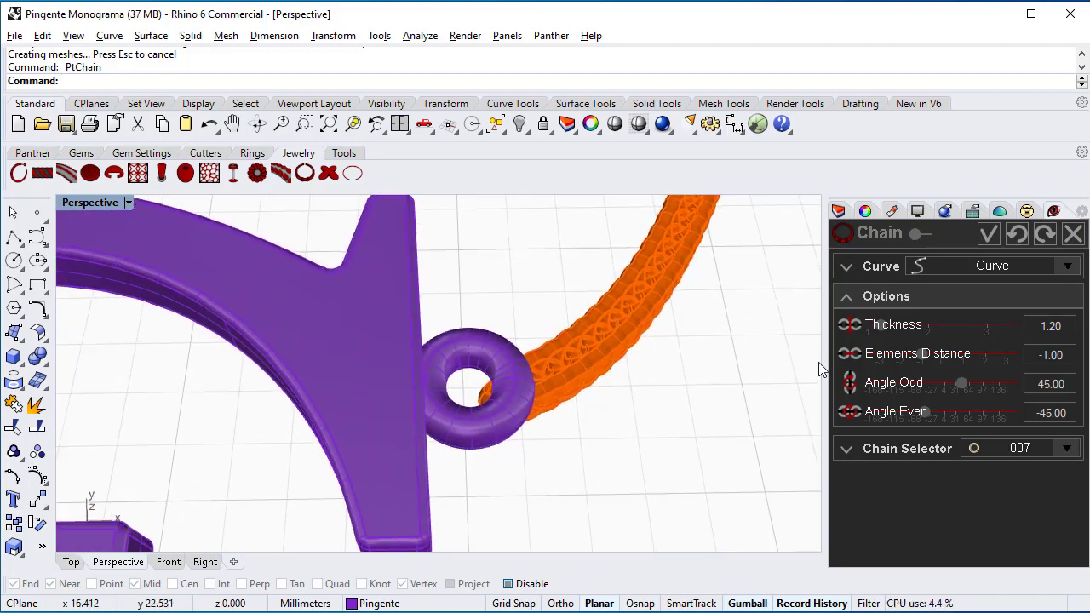
pyautogui.click(924, 357)
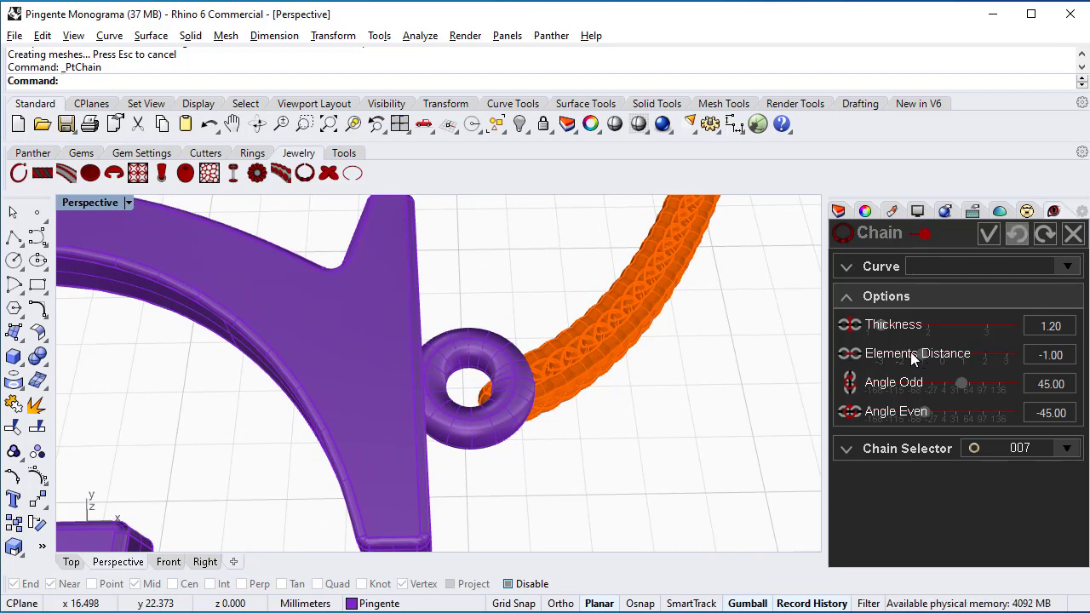
pyautogui.moveTo(911, 351); pyautogui.dragTo(929, 354)
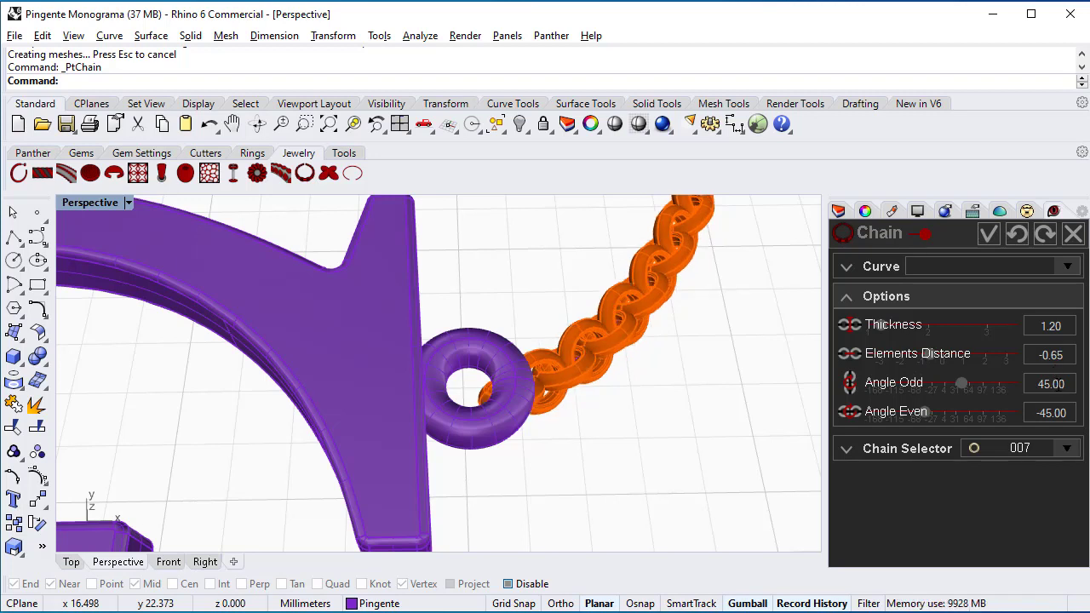
pyautogui.doubleClick(1056, 356)
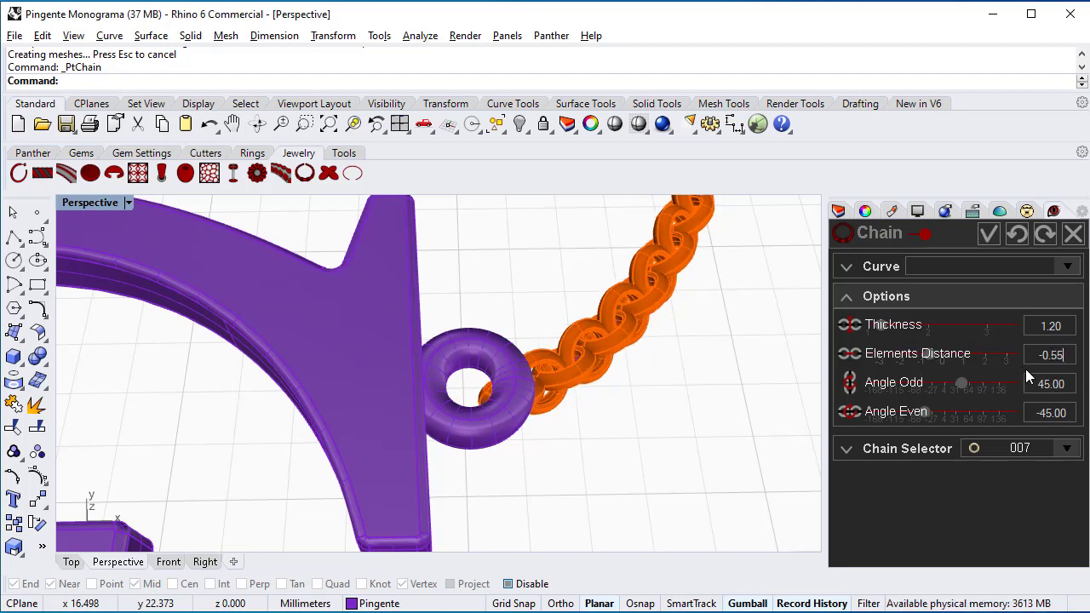
pyautogui.write('55')
pyautogui.click(1040, 384)
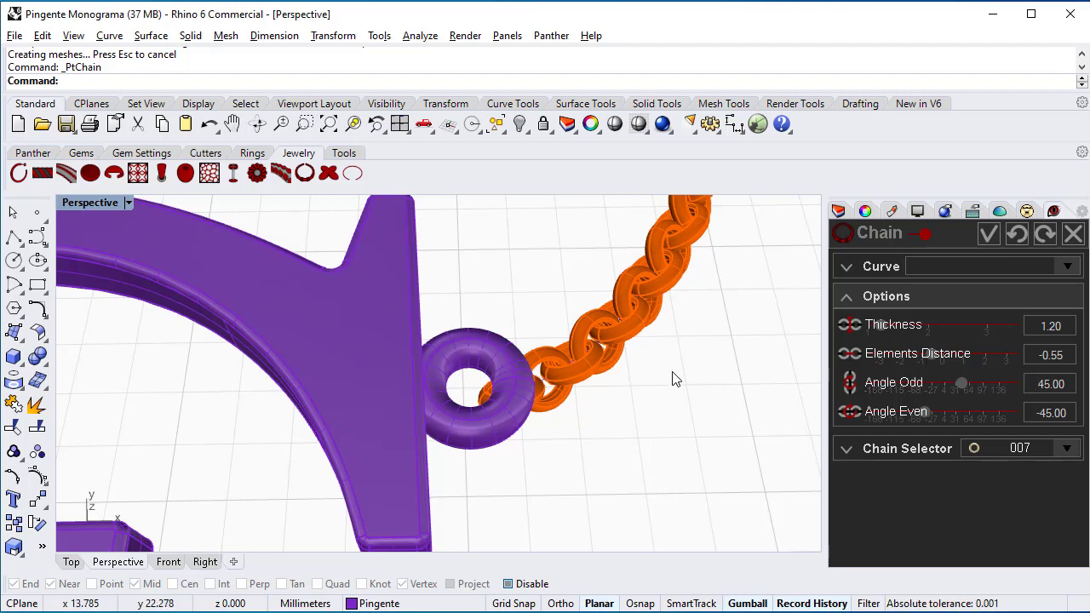
# Raise the chain's curve to the rings' mid-thickness in the Front view and check the first link at the C's ring in Perspective.
pyautogui.scroll(-4, 673, 379)
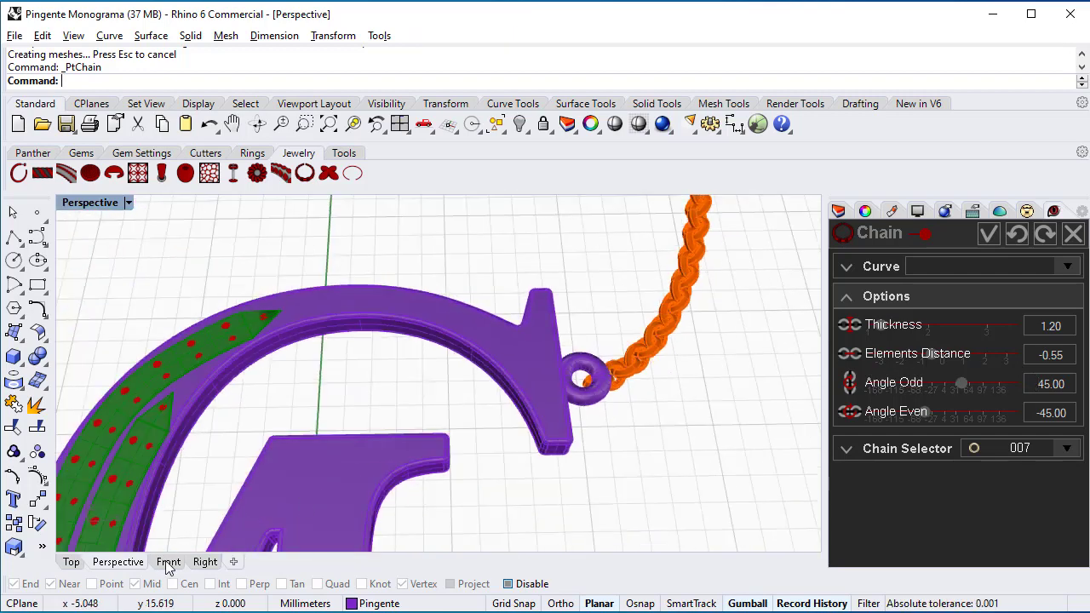
pyautogui.click(169, 562)
pyautogui.scroll(5, 411, 428)
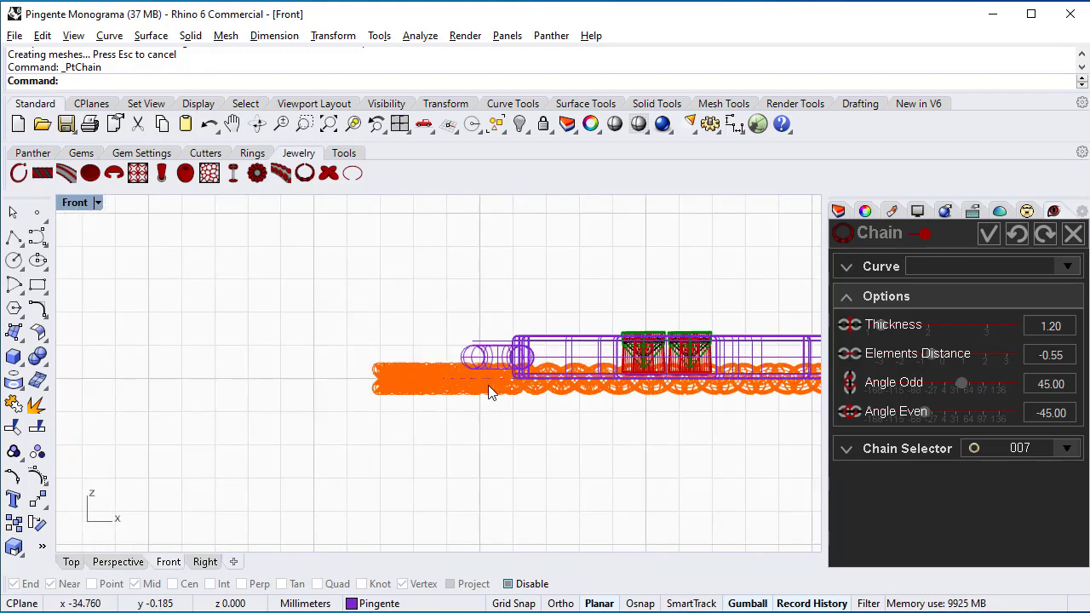
pyautogui.scroll(3, 488, 381)
pyautogui.click(486, 372)
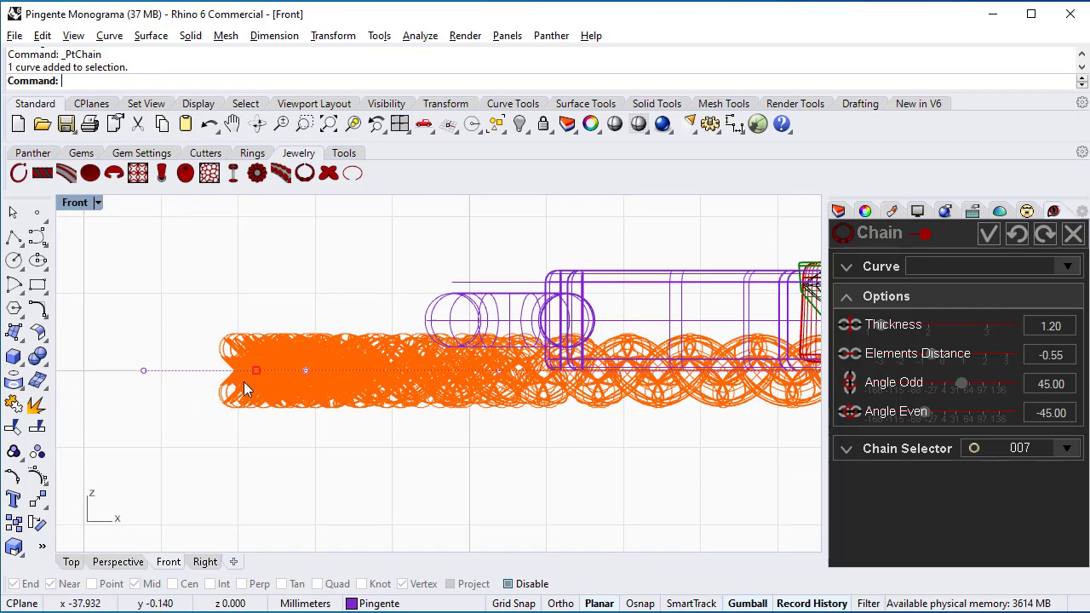
pyautogui.scroll(-5, 506, 455)
pyautogui.moveTo(621, 483); pyautogui.dragTo(326, 449, button='right')
pyautogui.moveTo(739, 339); pyautogui.dragTo(737, 332)
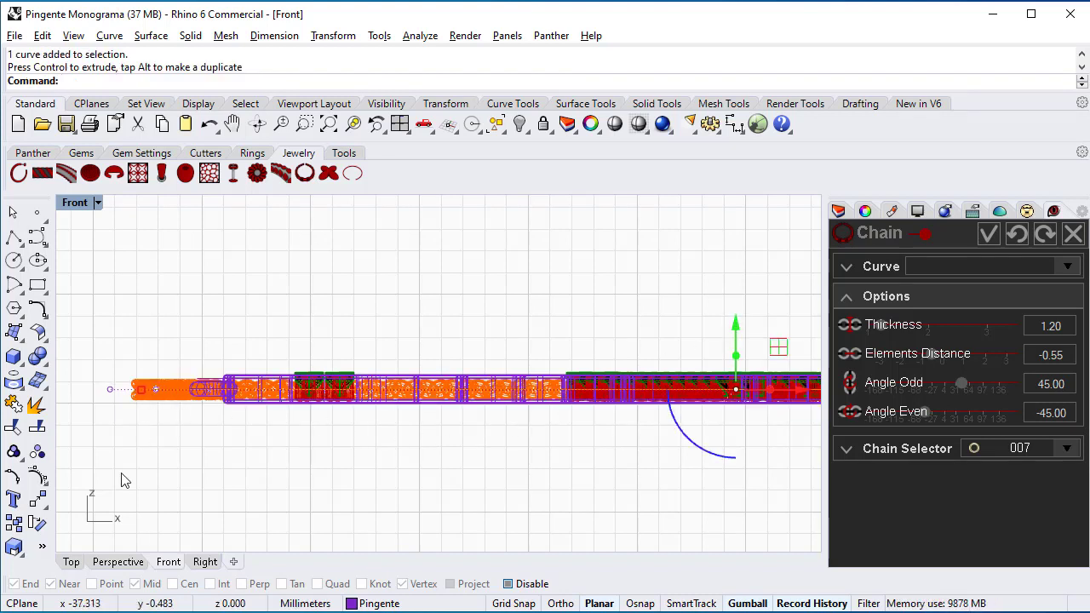
pyautogui.click(107, 562)
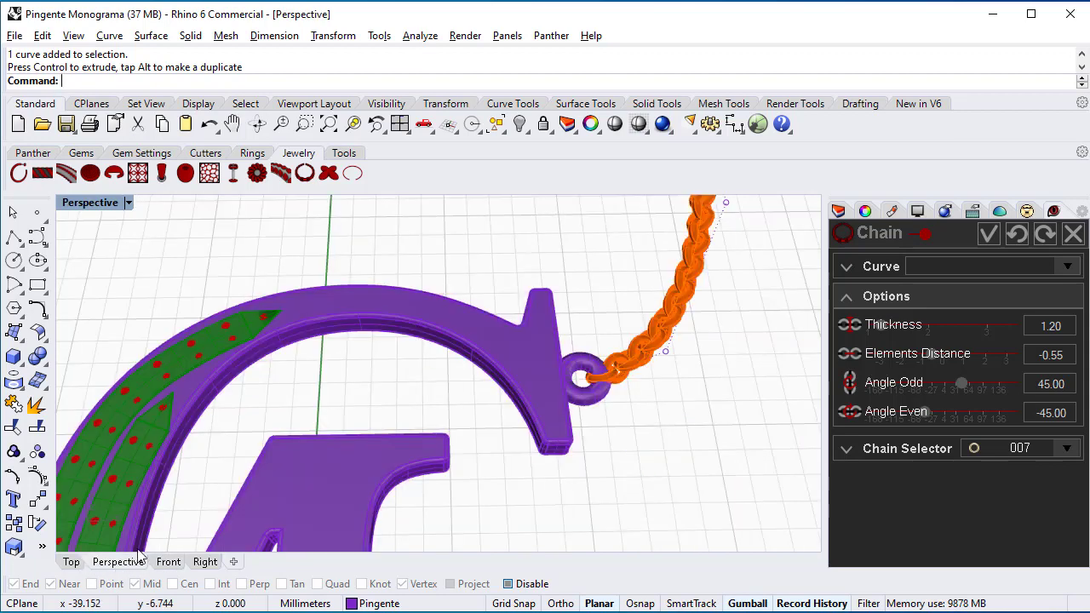
pyautogui.scroll(5, 611, 366)
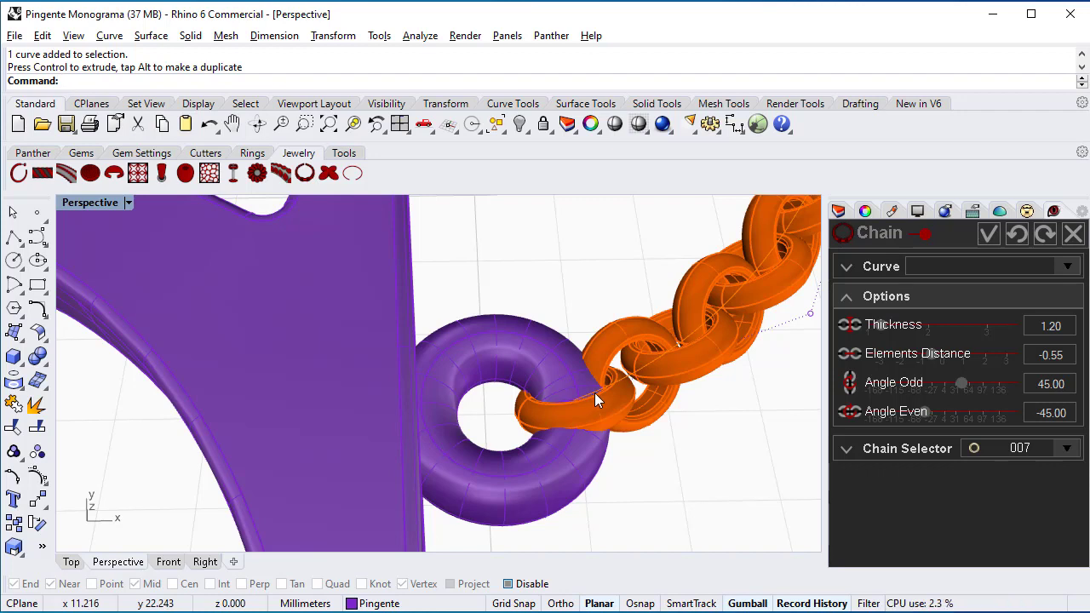
# Set the chain's odd link angle to 116 and even link angle to -70, checking the link orientation at the L's ring.
pyautogui.moveTo(961, 383); pyautogui.dragTo(990, 382)
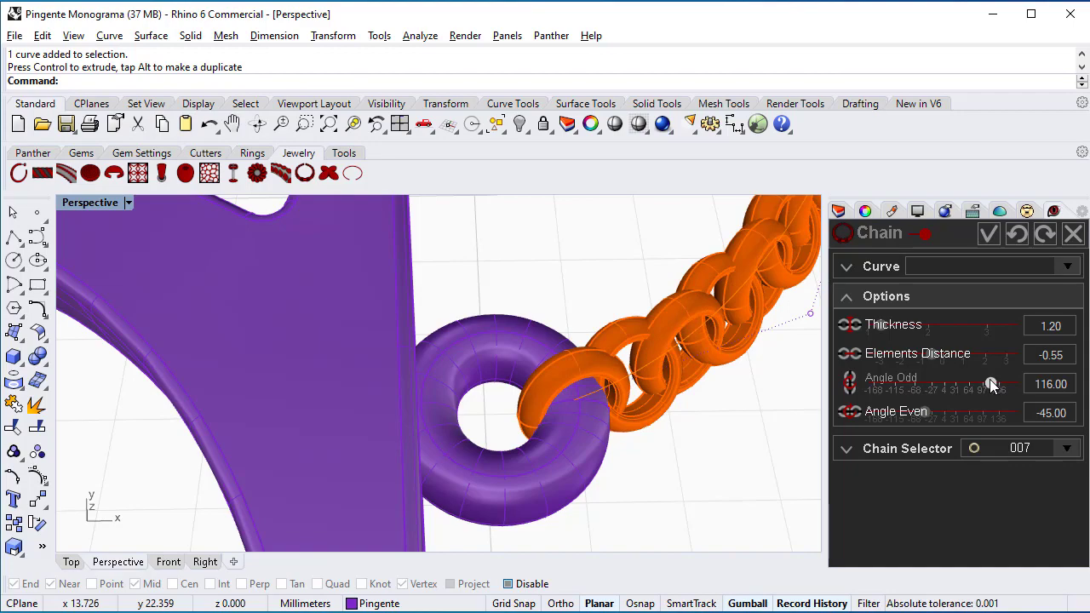
pyautogui.scroll(-15, 533, 404)
pyautogui.scroll(-3, 355, 401)
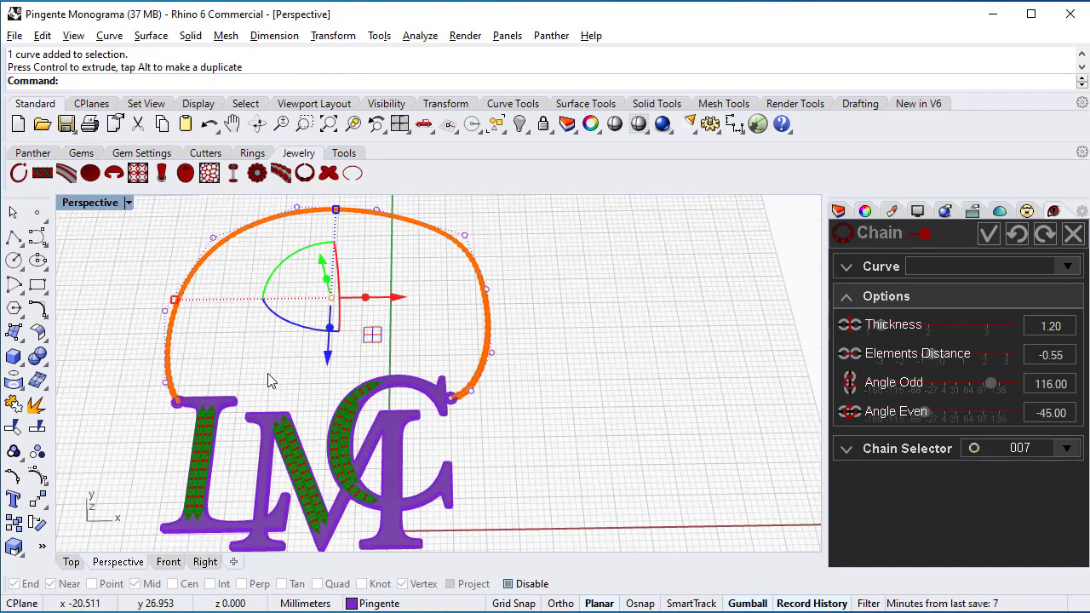
pyautogui.keyDown('shift'); pyautogui.moveTo(268, 381); pyautogui.dragTo(449, 369, button='right'); pyautogui.keyUp('shift')
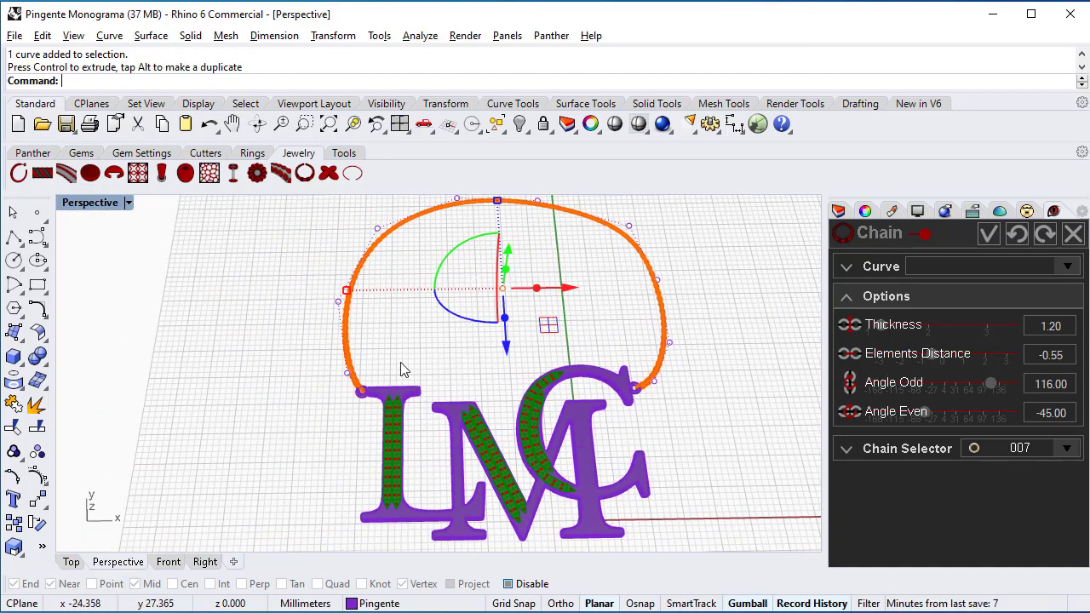
pyautogui.scroll(15, 373, 377)
pyautogui.scroll(2, 372, 397)
pyautogui.keyDown('shift'); pyautogui.moveTo(372, 415); pyautogui.dragTo(388, 288, button='right'); pyautogui.keyUp('shift')
pyautogui.scroll(4, 352, 344)
pyautogui.scroll(2, 354, 351)
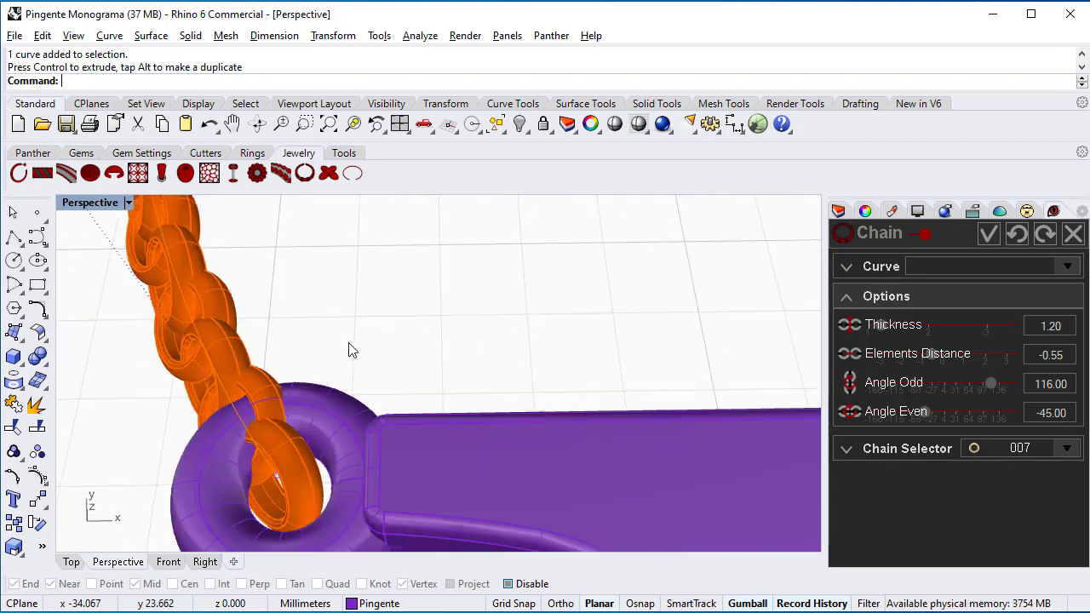
pyautogui.moveTo(927, 416); pyautogui.dragTo(915, 417)
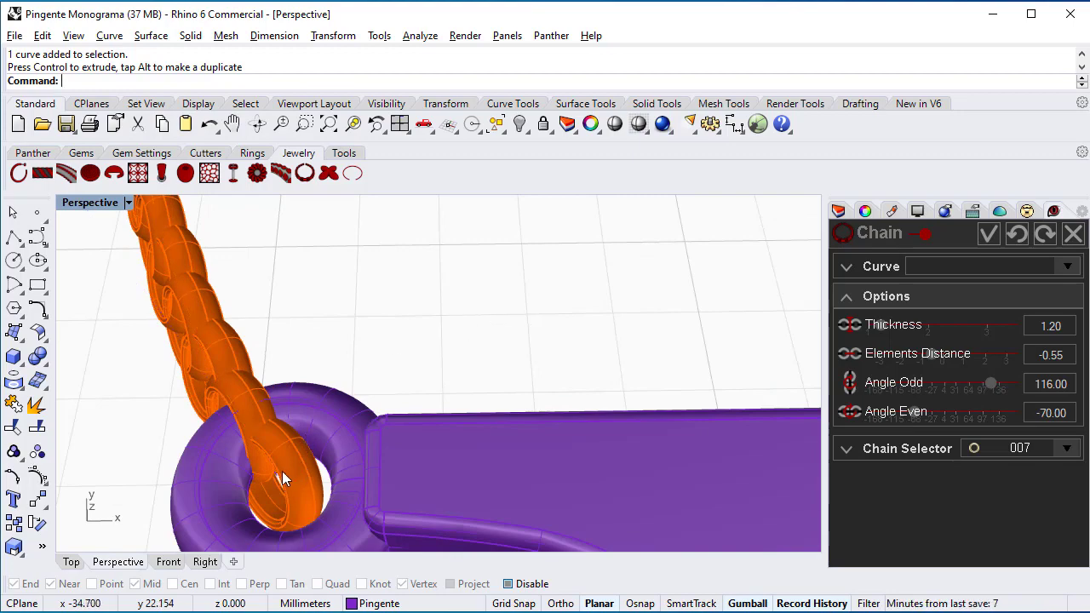
# Check how the chain meets the L's and C's rings and accept the chain.
pyautogui.scroll(-8, 282, 468)
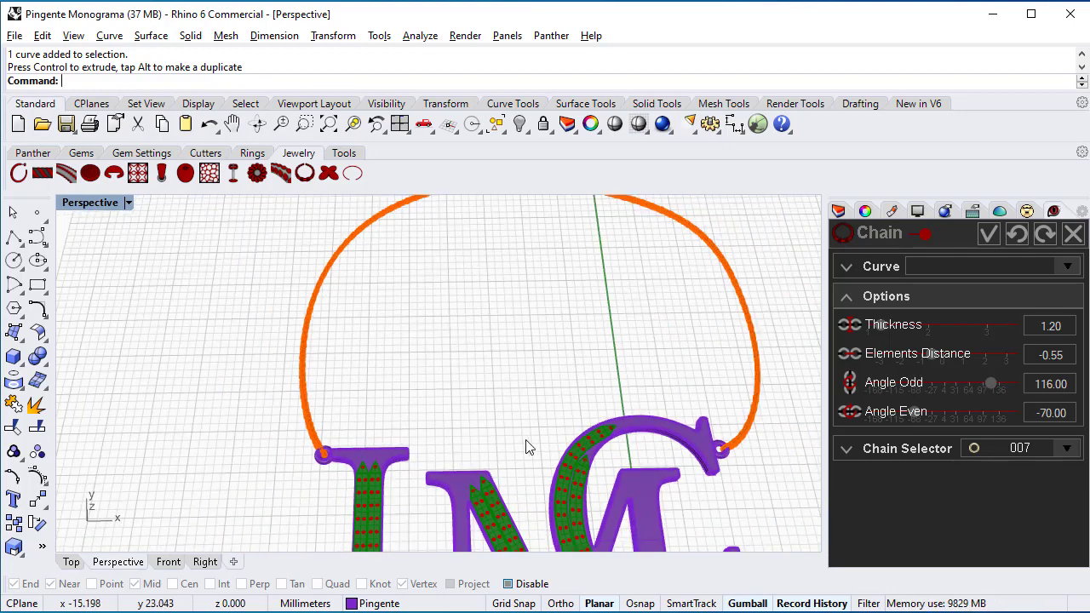
pyautogui.scroll(5, 750, 458)
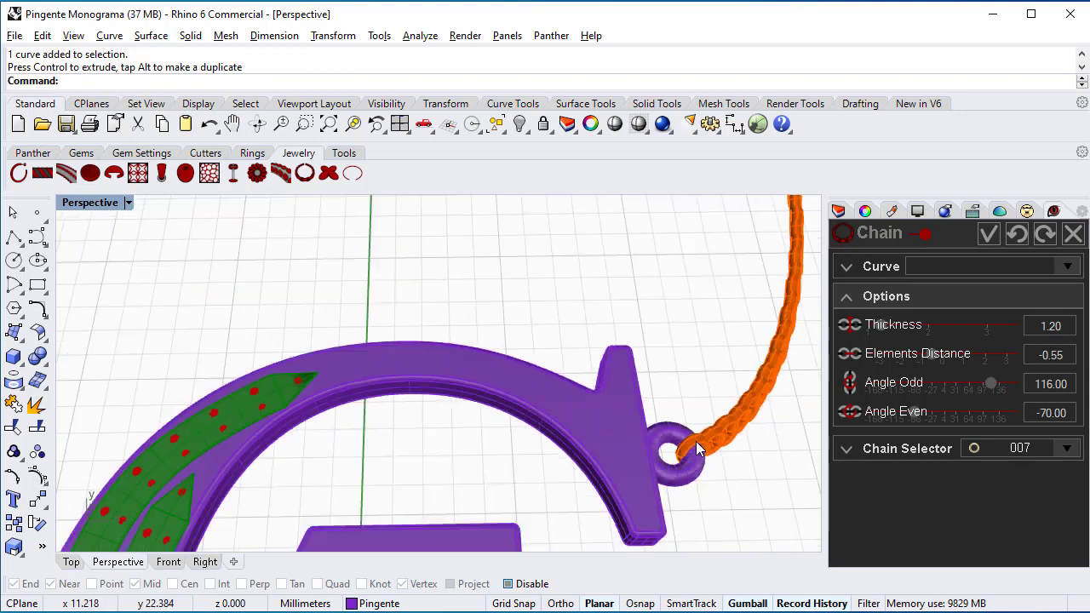
pyautogui.scroll(-8, 696, 441)
pyautogui.keyDown('shift'); pyautogui.moveTo(390, 397); pyautogui.dragTo(415, 281, button='right'); pyautogui.keyUp('shift')
pyautogui.scroll(3, 404, 315)
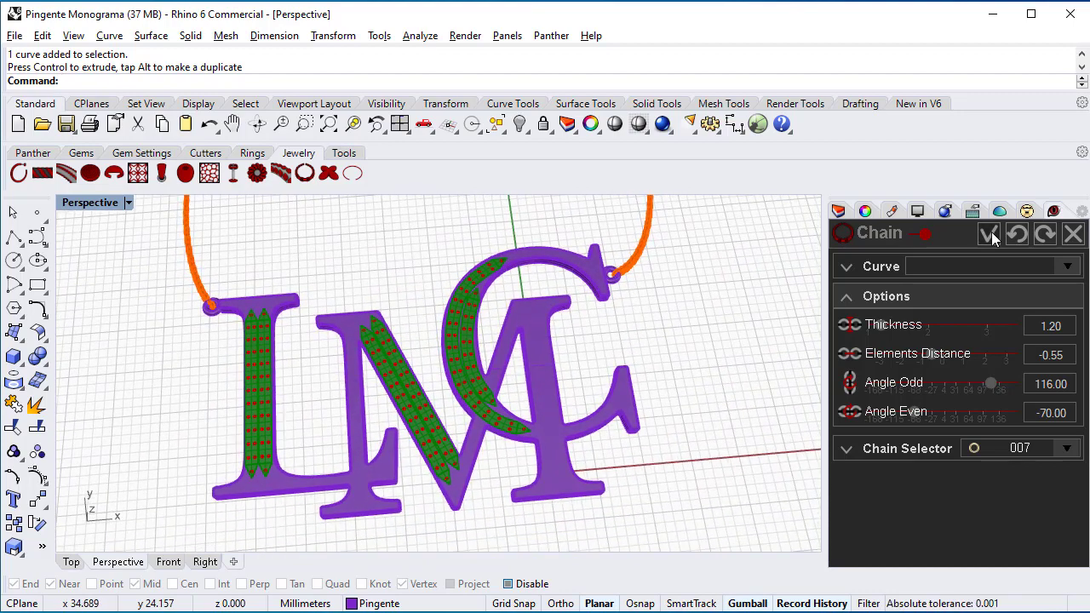
pyautogui.press('Return')
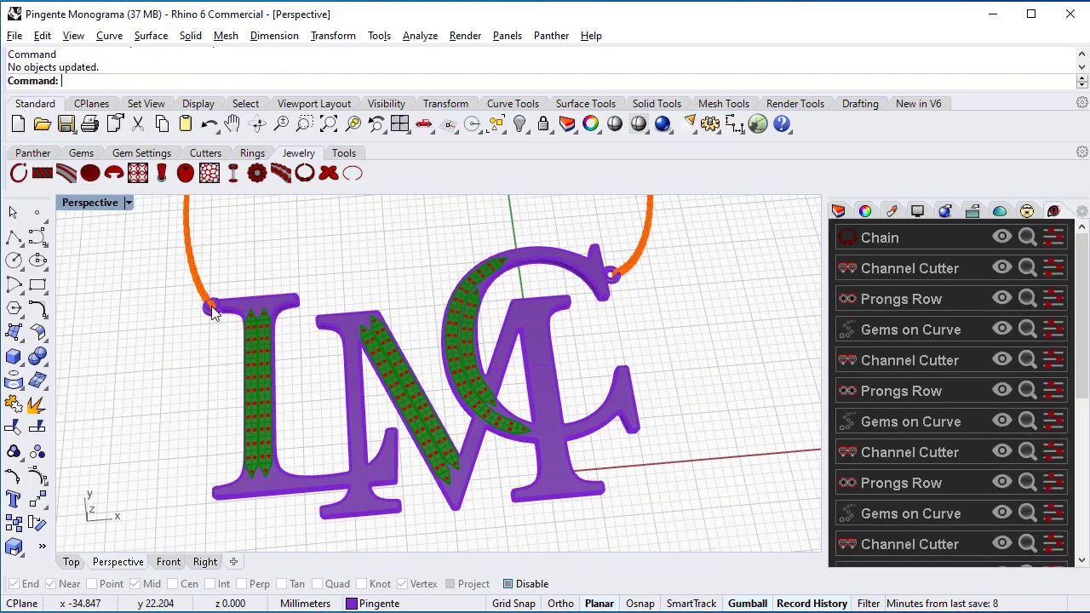
# Ungroup the chain and delete its end link inside the L's ring.
pyautogui.click(211, 308)
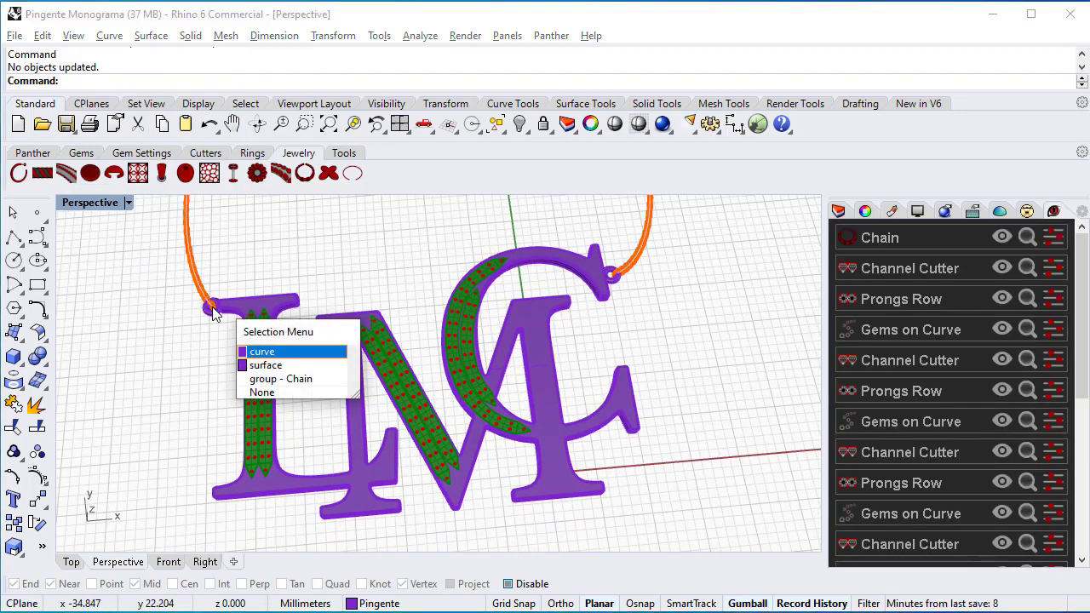
pyautogui.click(258, 380)
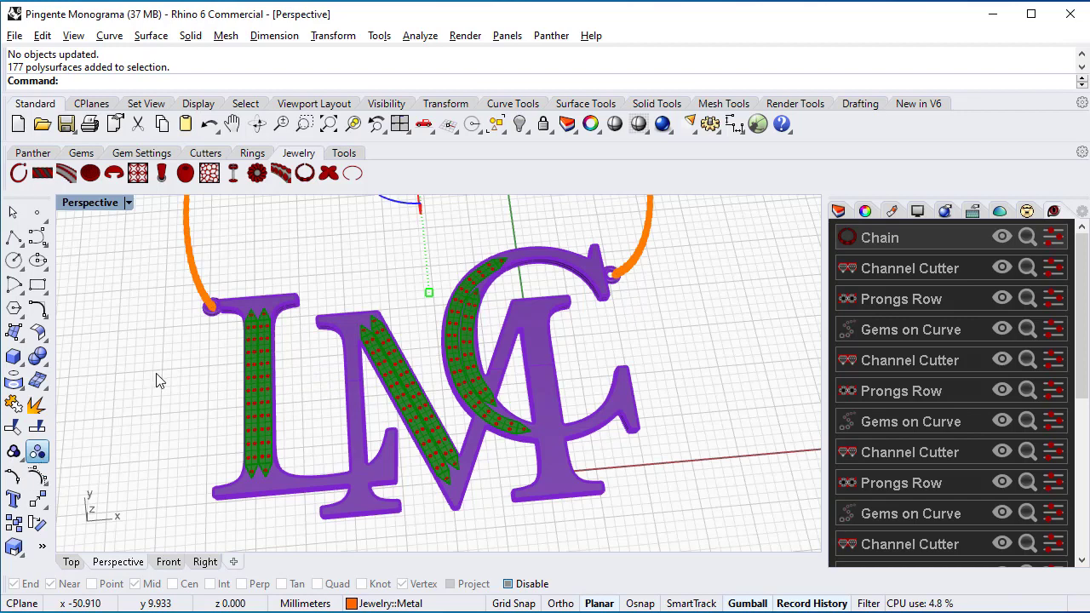
pyautogui.hotkey('ctrl', 'shift', 'g')
pyautogui.scroll(5, 214, 310)
pyautogui.click(215, 338)
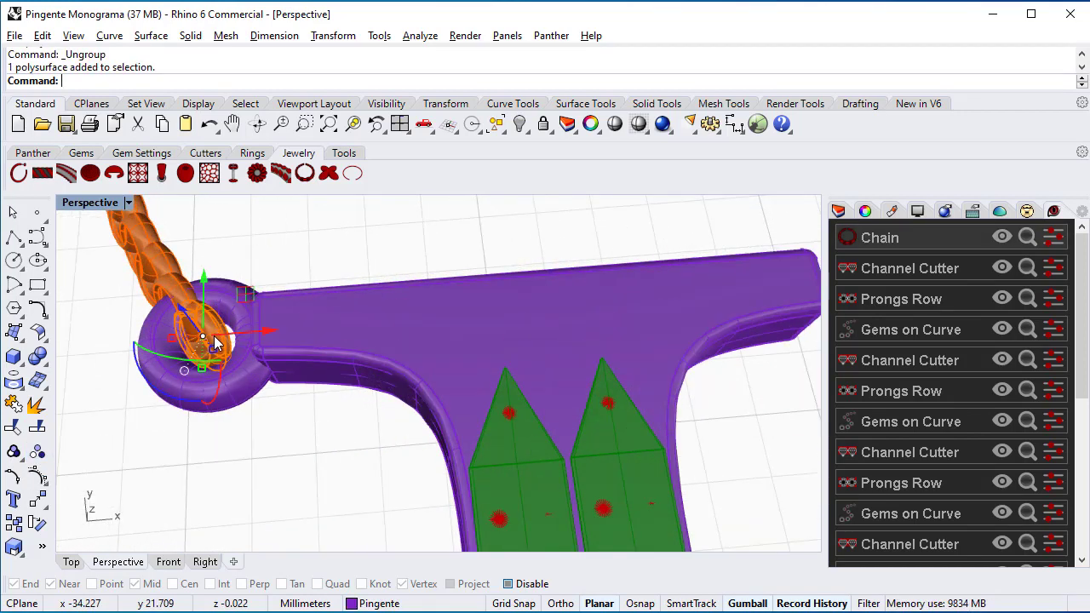
pyautogui.press('Delete')
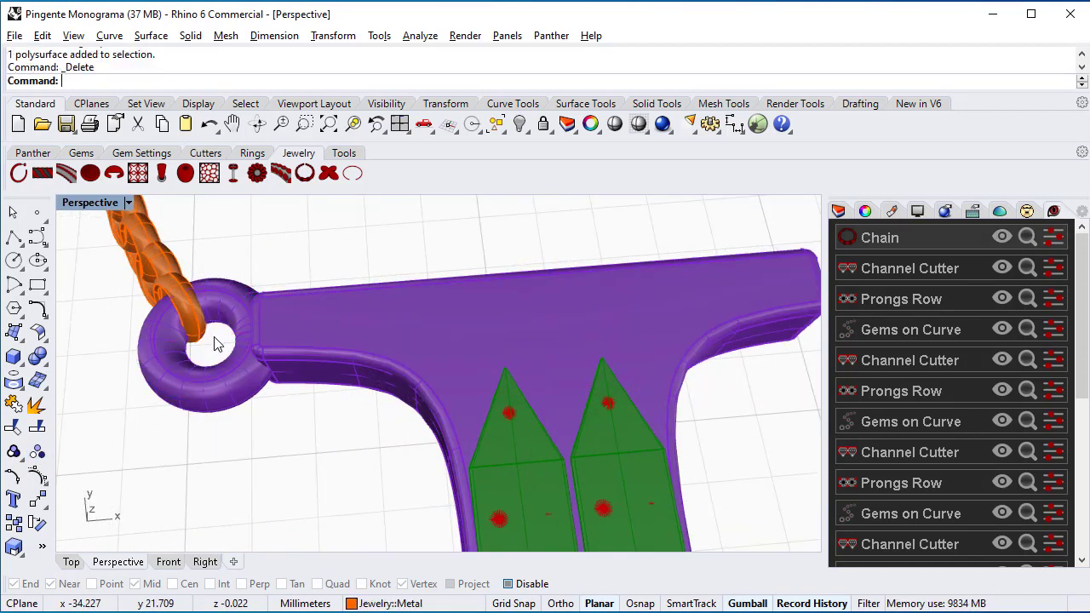
# Try to Boolean-union the L's and C's rings with the monogram body.
pyautogui.scroll(-10, 267, 426)
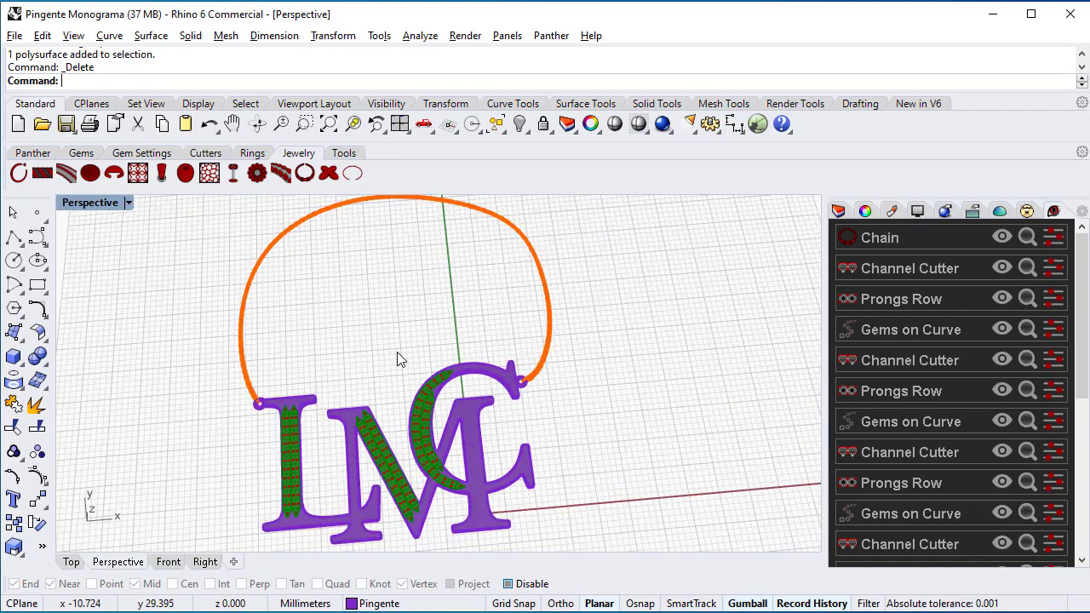
pyautogui.keyDown('shift'); pyautogui.moveTo(400, 358); pyautogui.dragTo(438, 267, button='right'); pyautogui.keyUp('shift')
pyautogui.scroll(2, 426, 270)
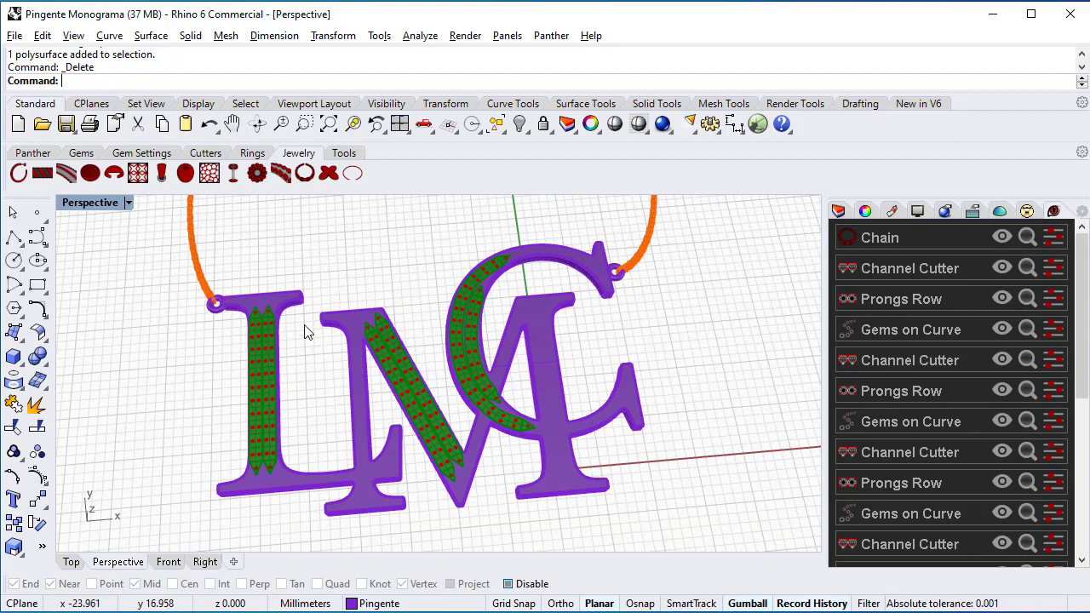
pyautogui.click(216, 305)
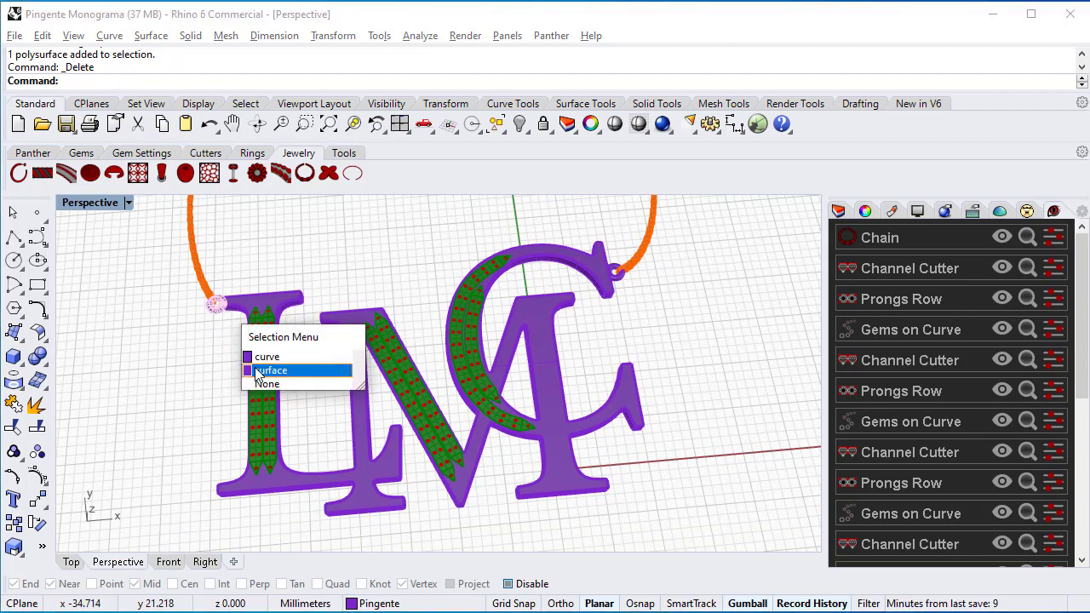
pyautogui.click(259, 374)
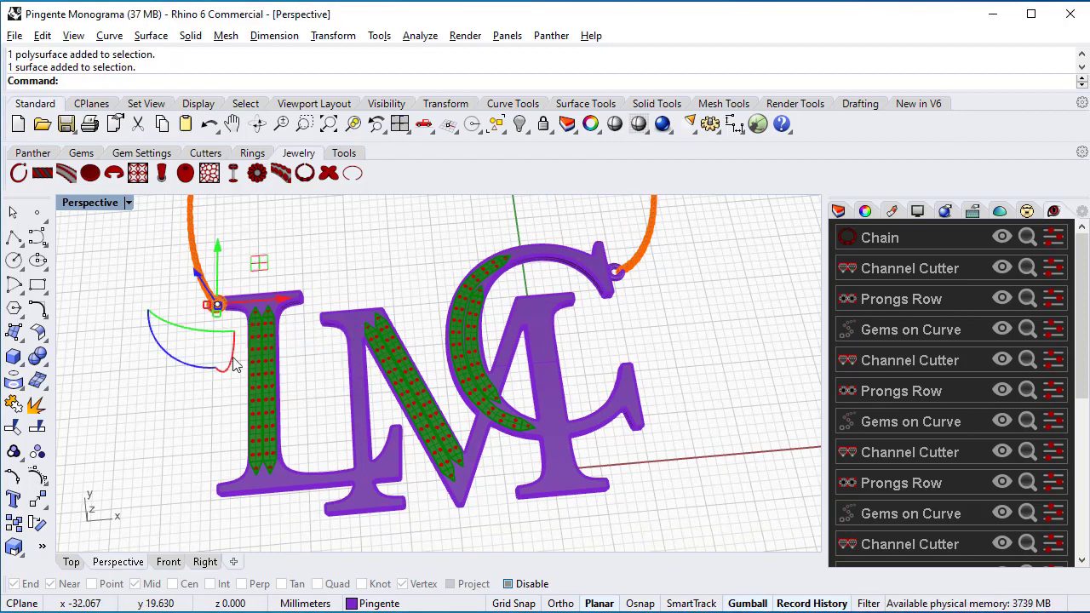
pyautogui.keyDown('shift'); pyautogui.click(300, 484); pyautogui.keyUp('shift')
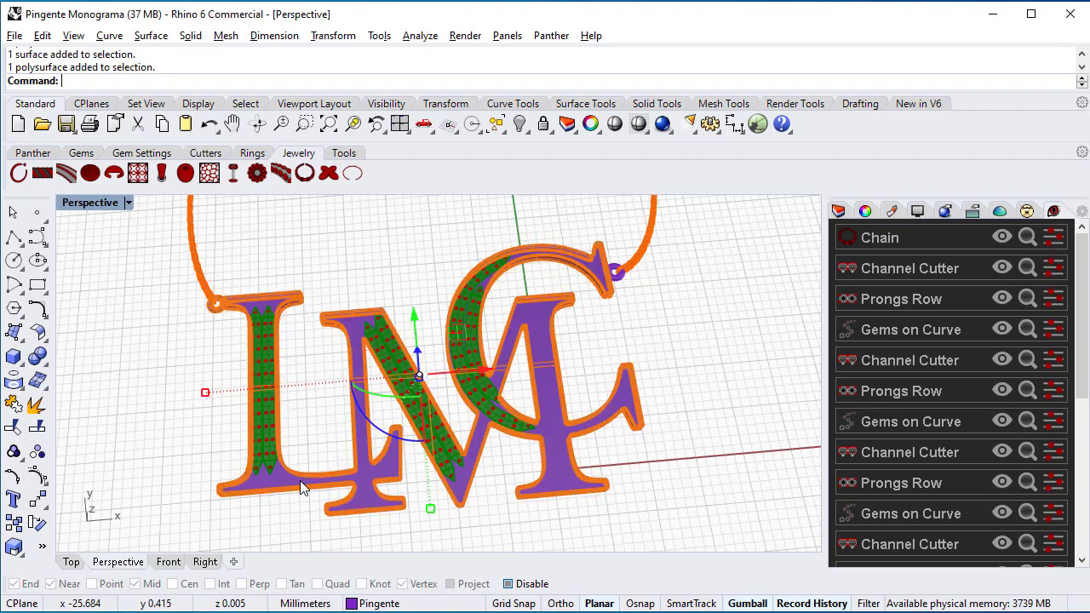
pyautogui.keyDown('shift'); pyautogui.click(617, 272); pyautogui.keyUp('shift')
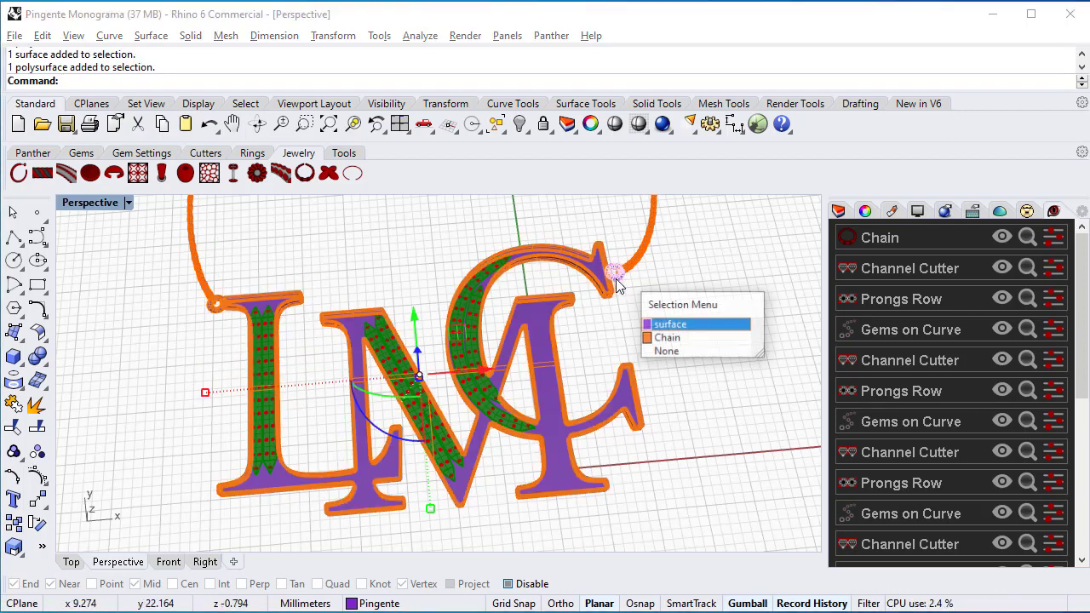
pyautogui.click(675, 323)
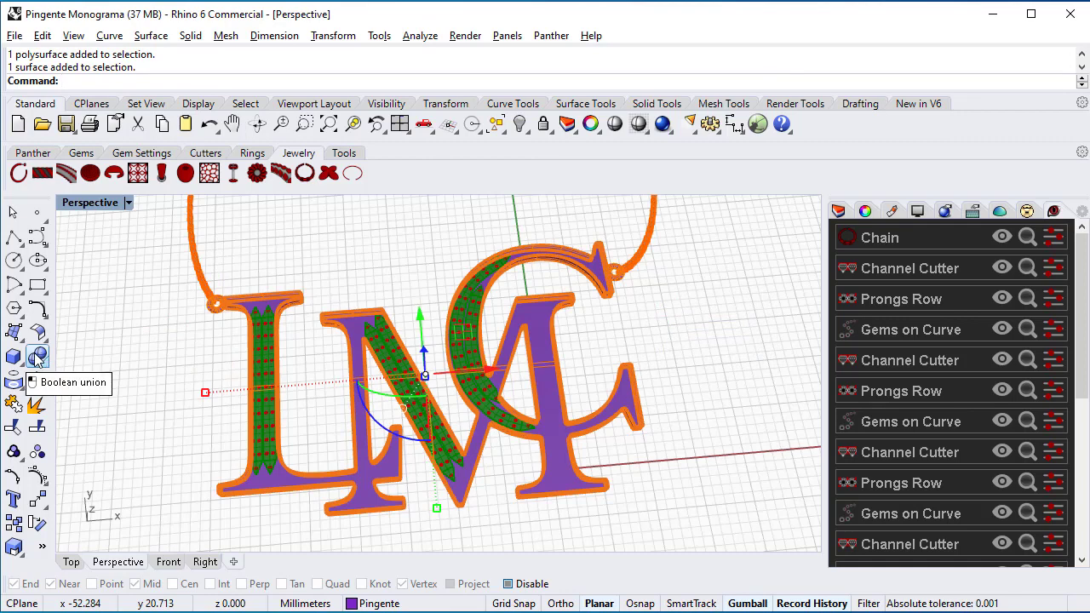
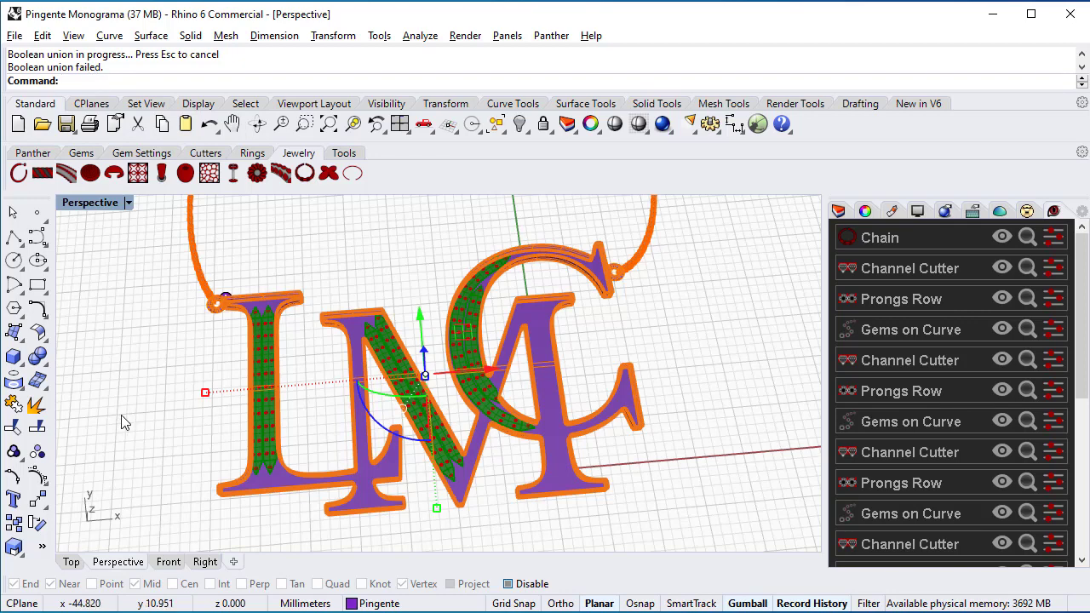
# Select the text dot where the L's ring meets the letter in the Top view and read its secondary text.
pyautogui.click(72, 562)
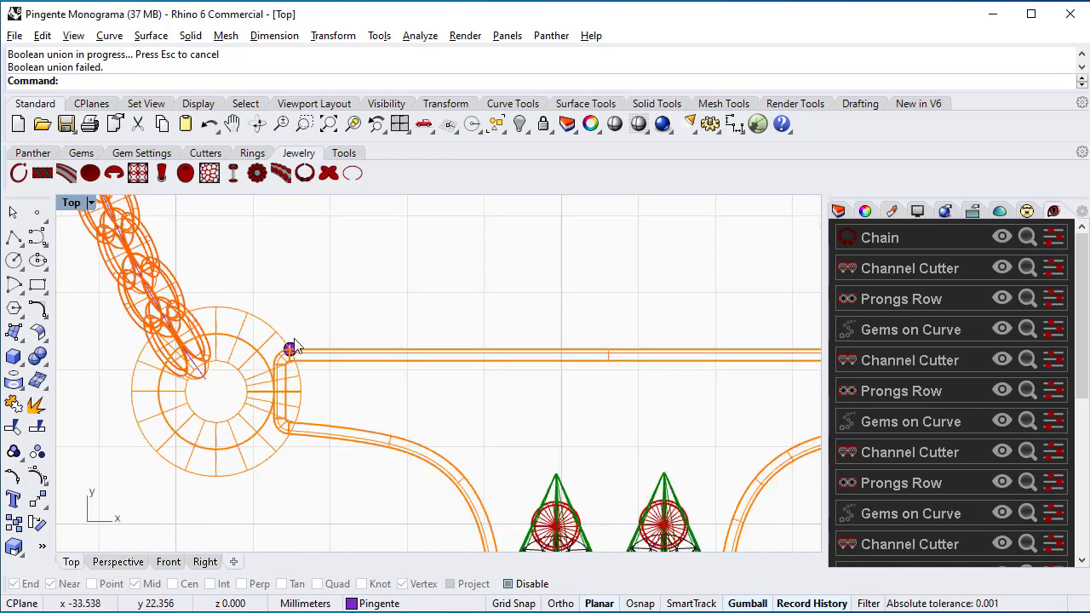
pyautogui.scroll(4, 289, 350)
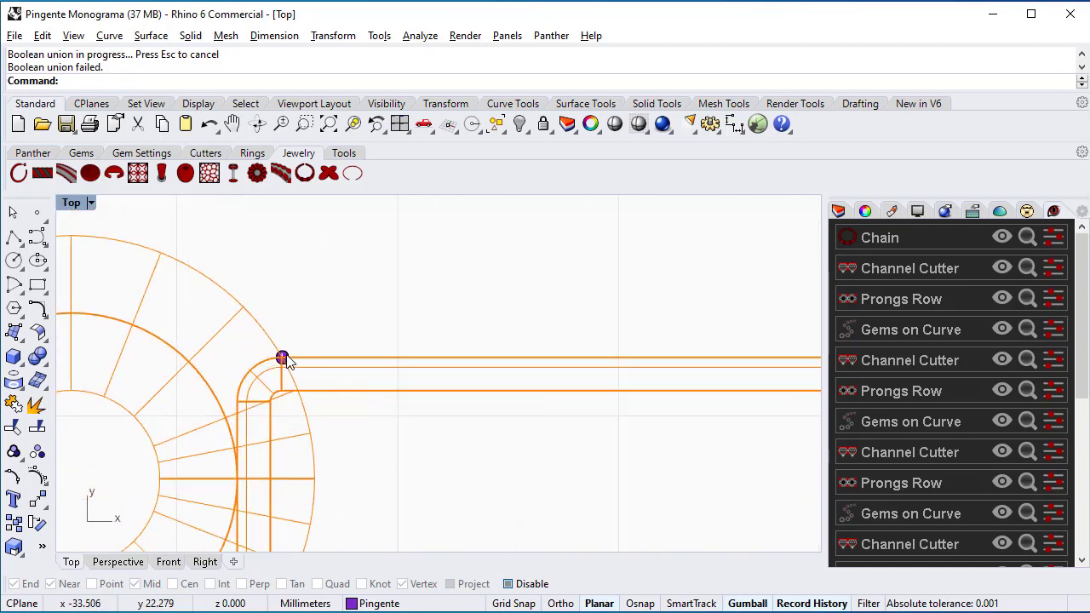
pyautogui.click(282, 358)
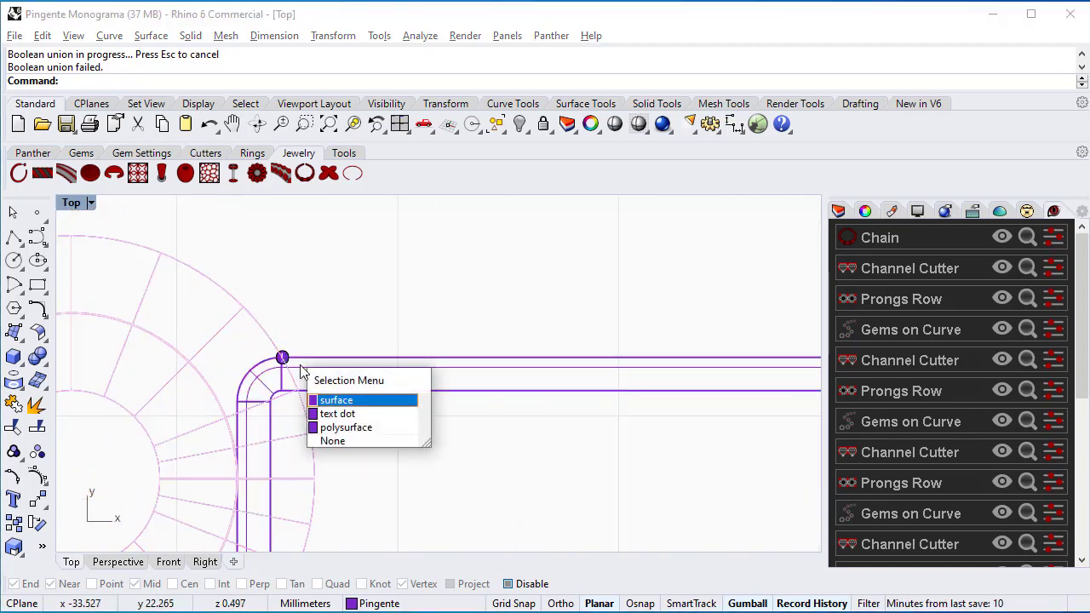
pyautogui.click(349, 415)
pyautogui.scroll(-4, 358, 322)
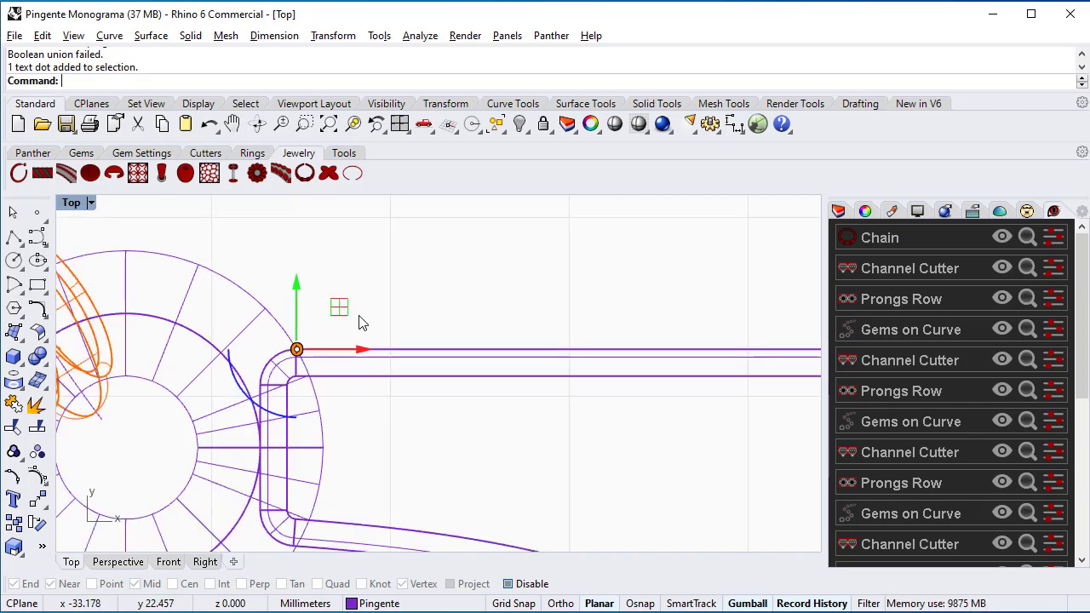
pyautogui.scroll(-2, 358, 322)
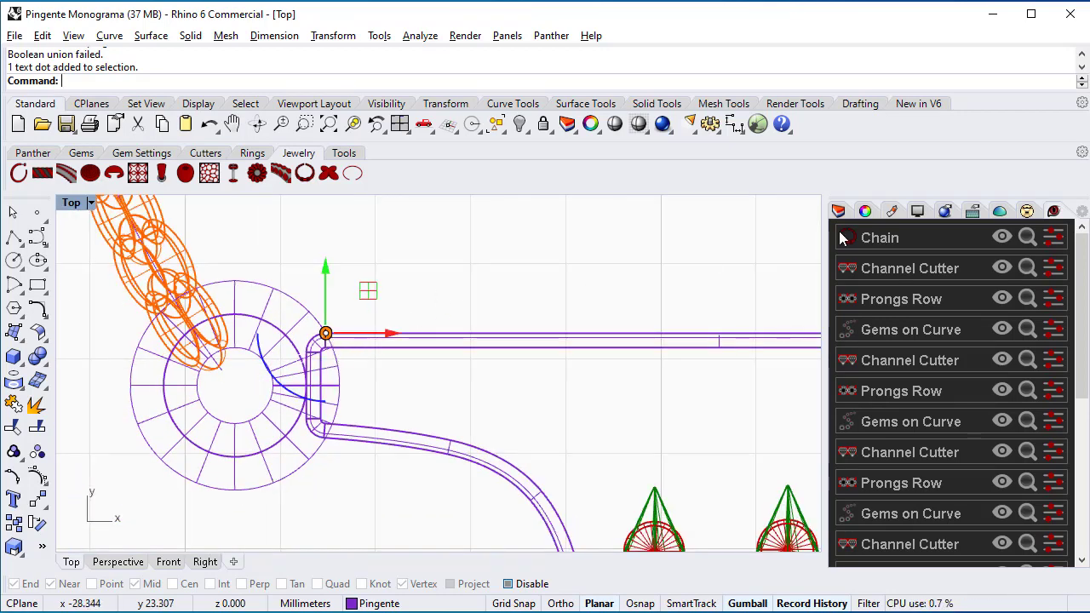
pyautogui.click(865, 212)
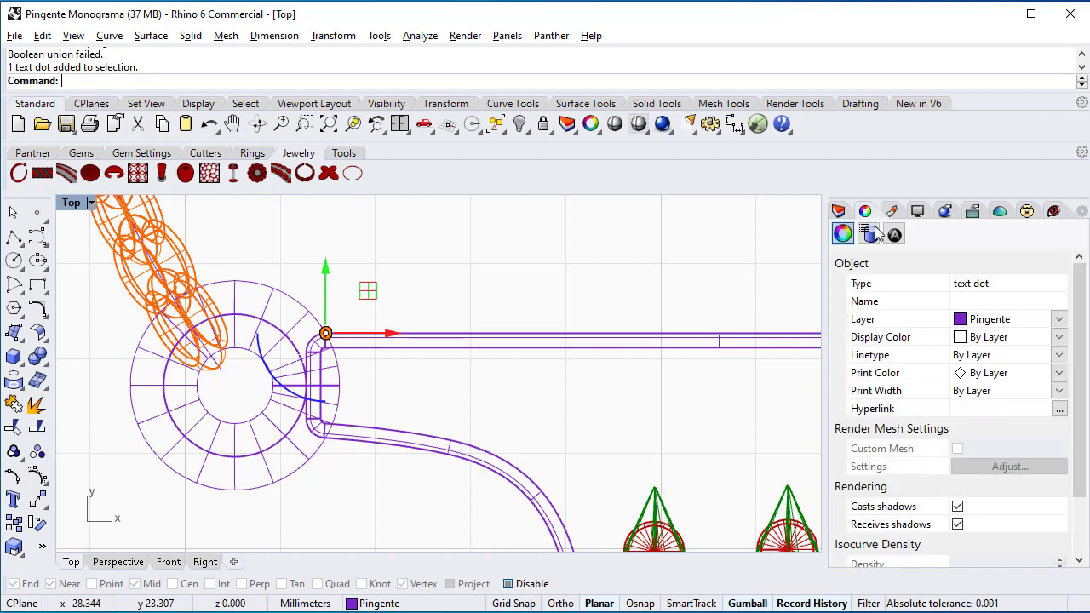
pyautogui.click(894, 235)
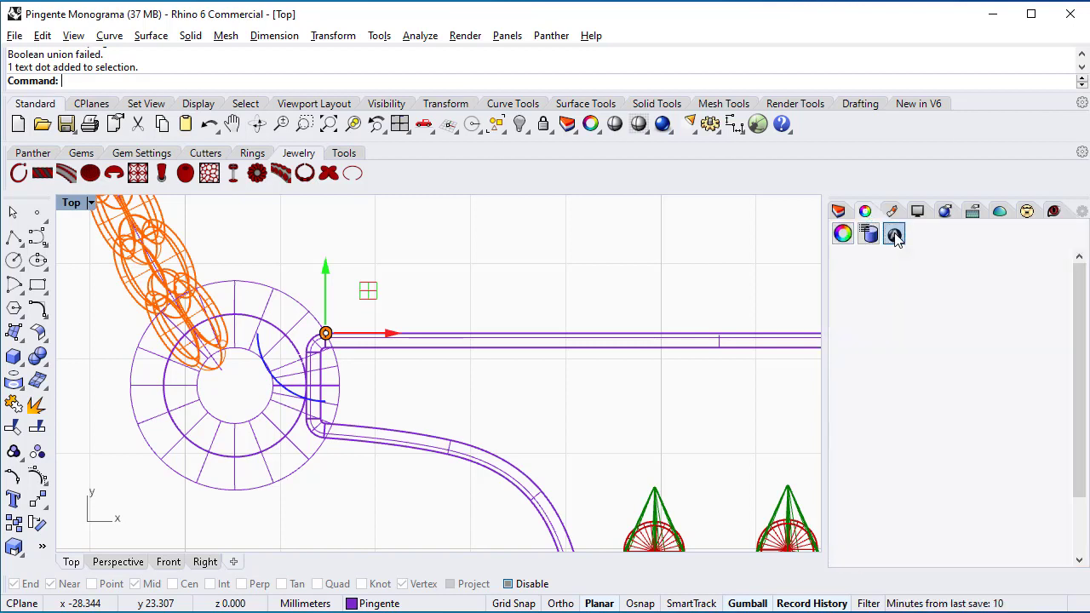
pyautogui.moveTo(974, 360); pyautogui.dragTo(841, 368)
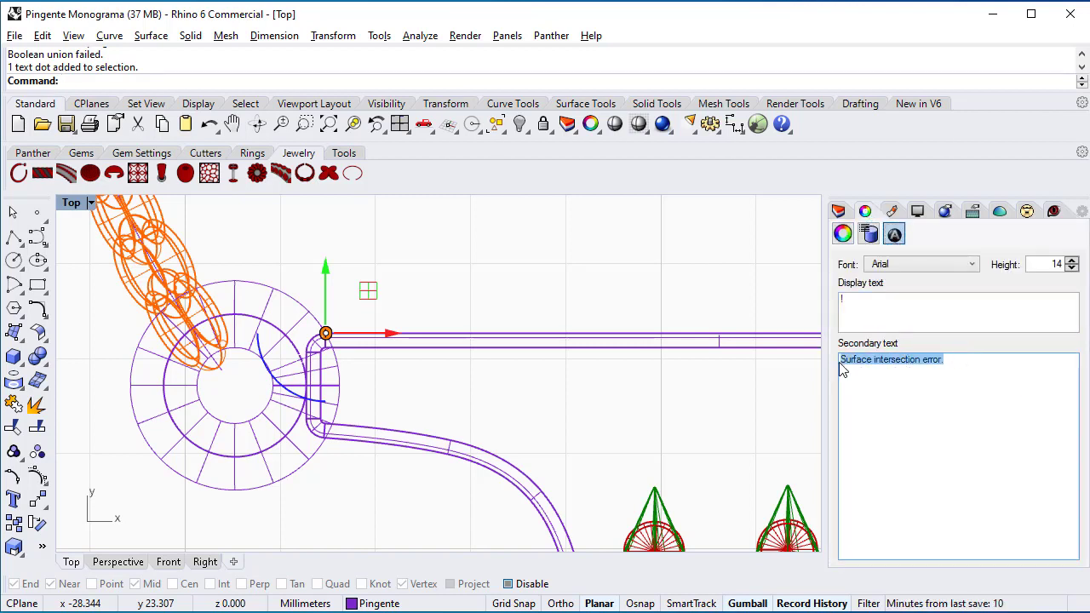
pyautogui.click(956, 363)
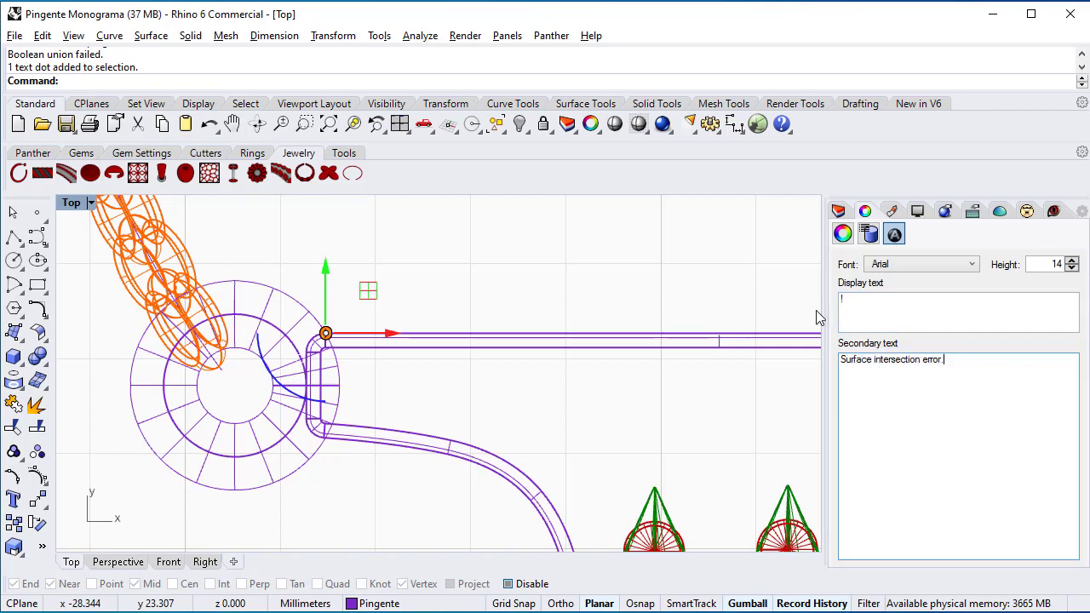
pyautogui.click(418, 314)
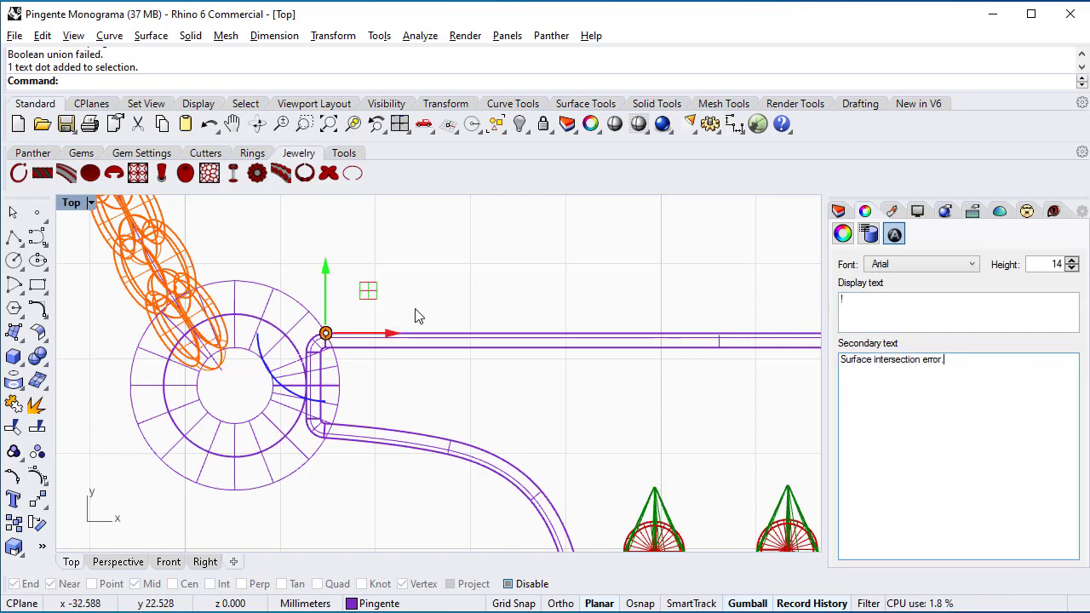
# Delete the text dot at the junction of the L and its ring.
pyautogui.click(326, 333)
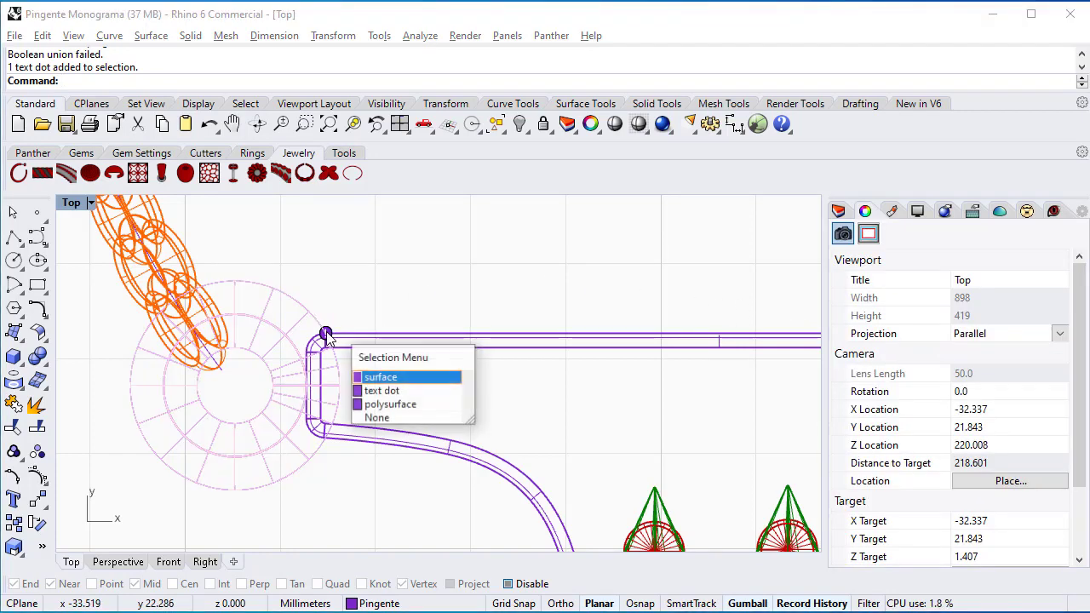
pyautogui.click(375, 390)
pyautogui.press('Delete')
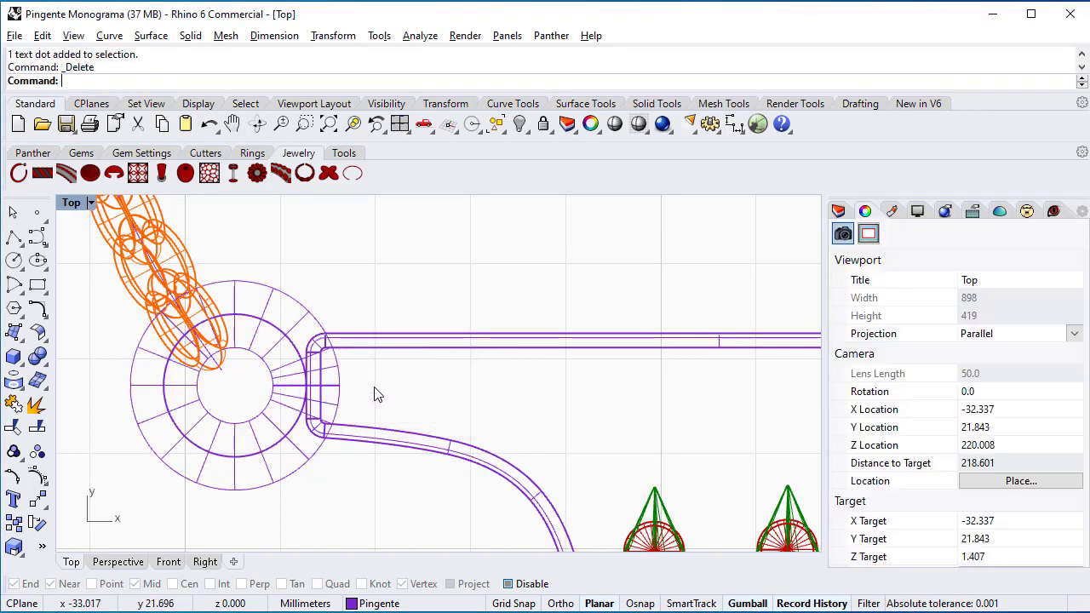
# Move the L's ring slightly outward along X, away from the L, keeping it overlapping the letter's end.
pyautogui.click(301, 463)
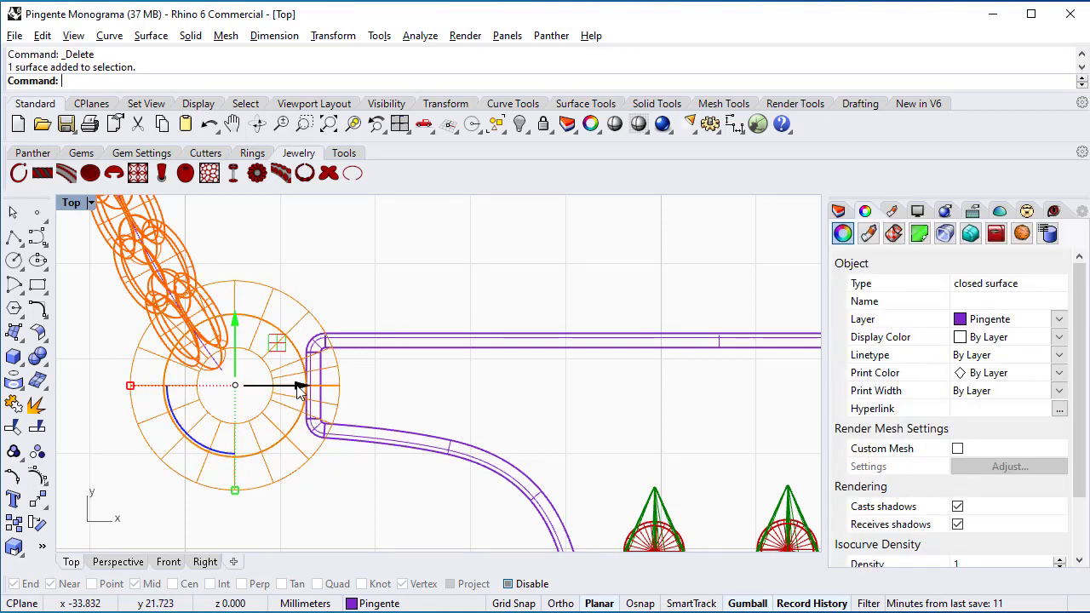
pyautogui.moveTo(300, 387); pyautogui.dragTo(292, 389)
pyautogui.scroll(4, 292, 389)
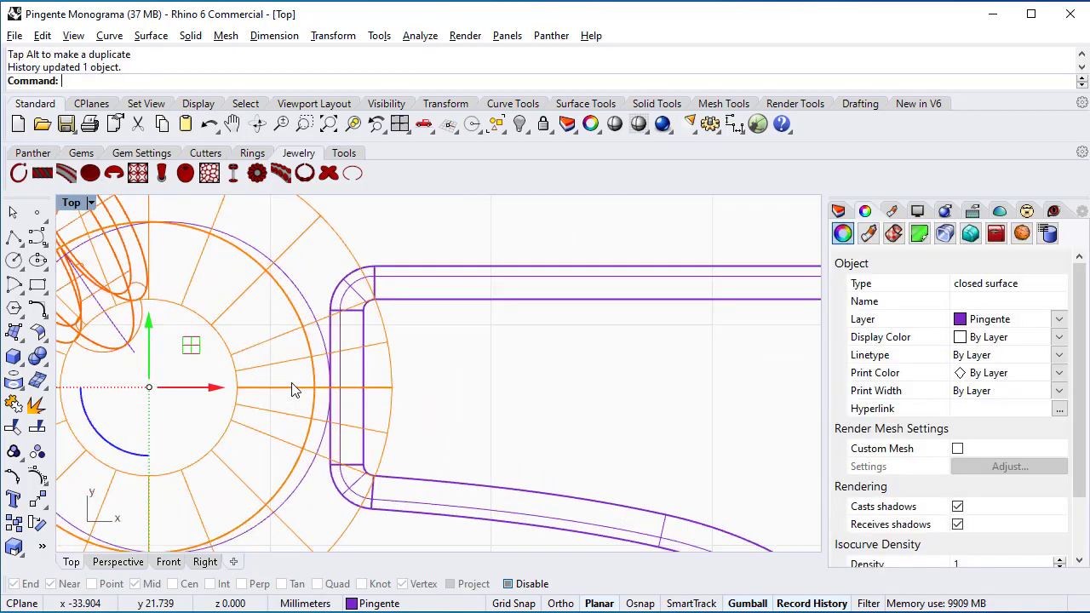
# Boolean-union the L's ring and the C's ring with the monogram body in the Perspective view.
pyautogui.scroll(1, 292, 389)
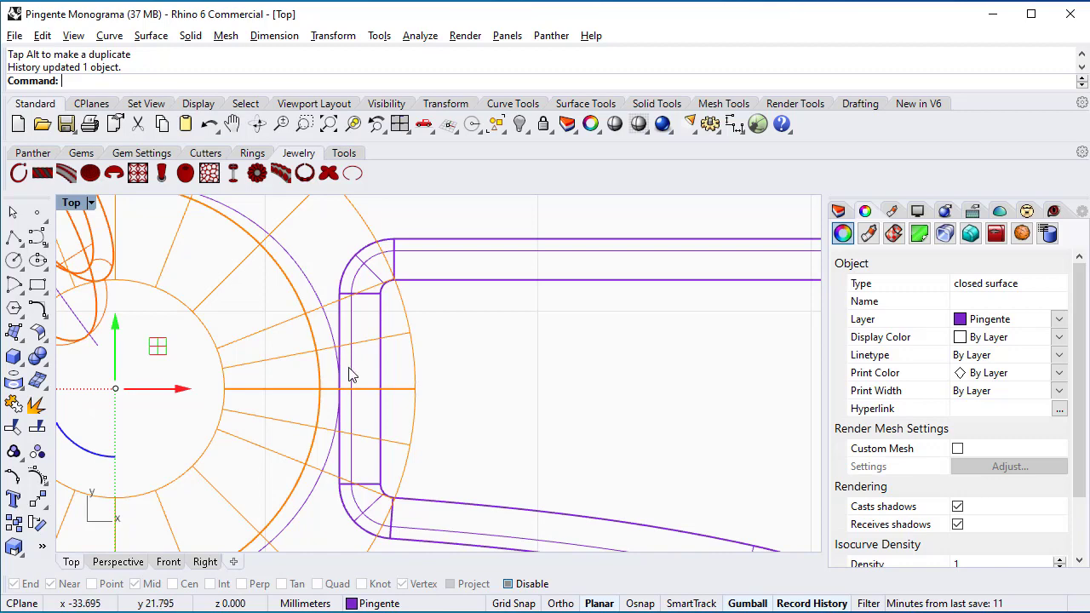
pyautogui.scroll(-7, 352, 375)
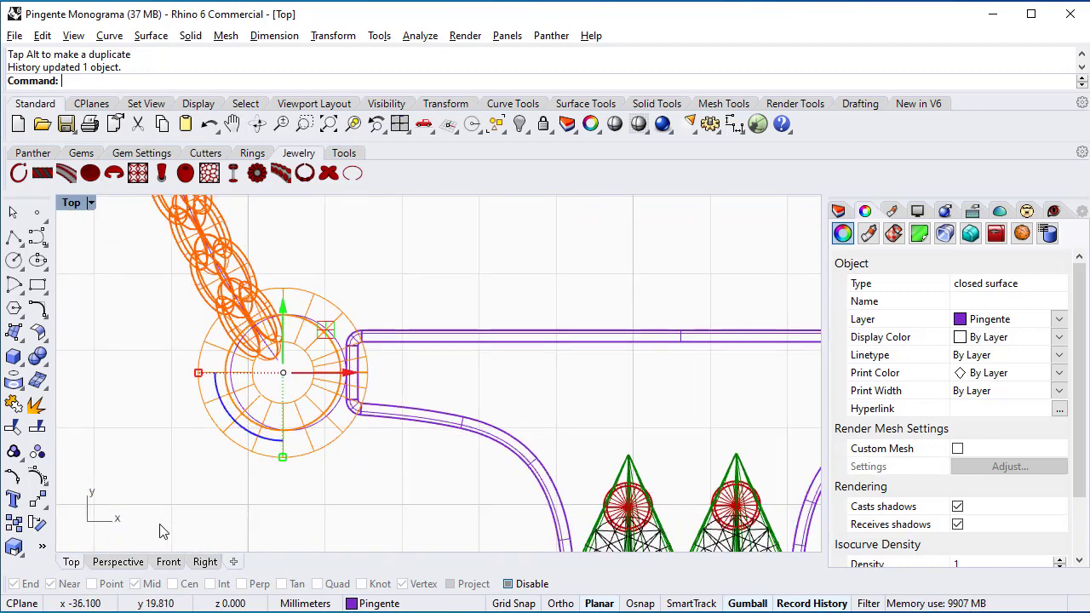
pyautogui.click(124, 563)
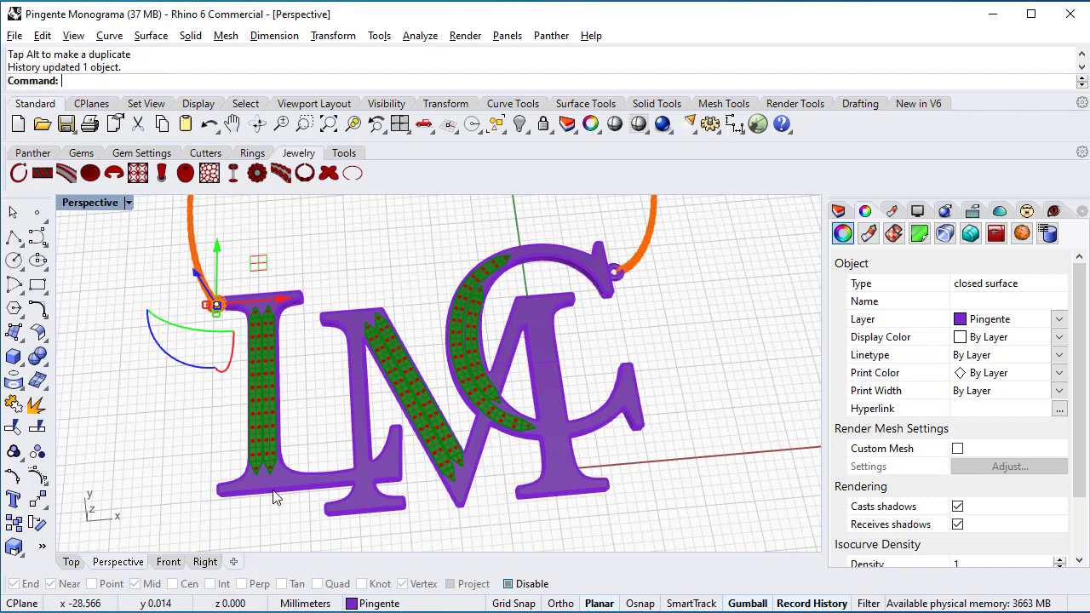
pyautogui.keyDown('shift'); pyautogui.click(292, 481); pyautogui.keyUp('shift')
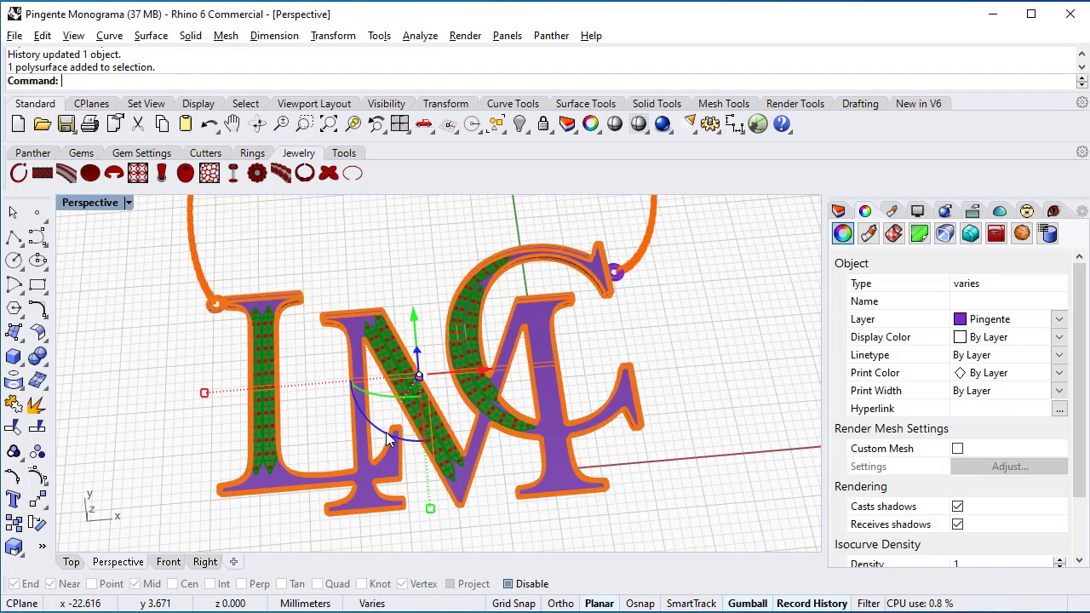
pyautogui.keyDown('shift'); pyautogui.click(616, 288); pyautogui.keyUp('shift')
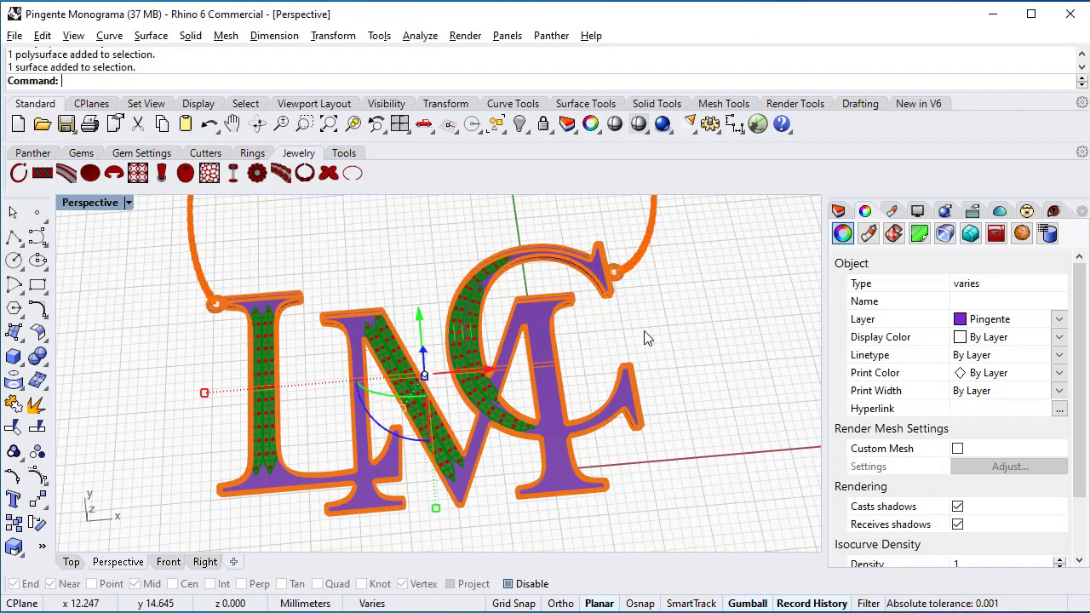
pyautogui.click(37, 356)
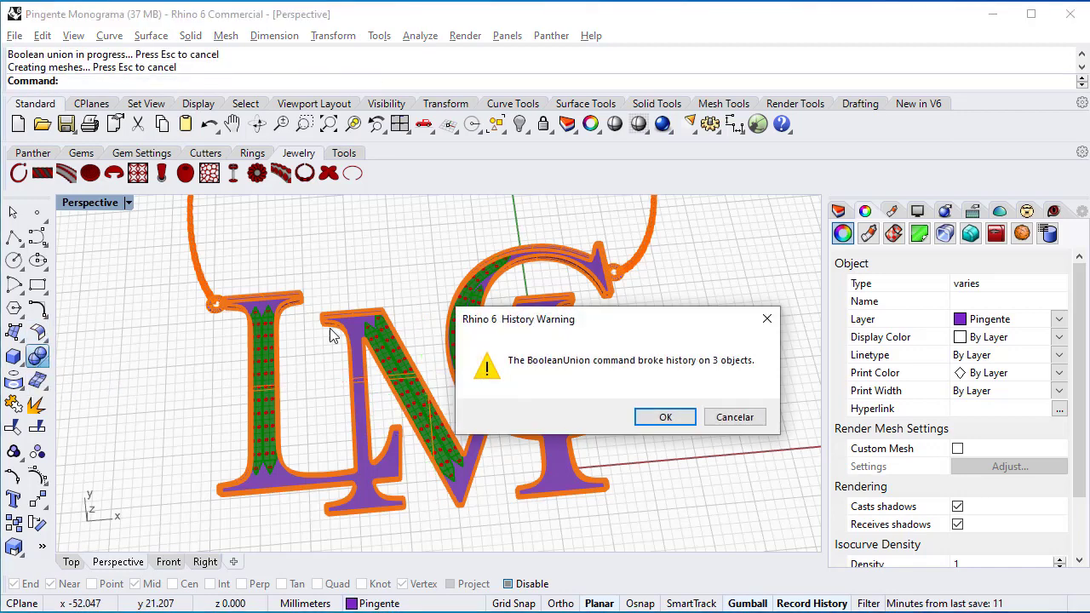
pyautogui.click(665, 419)
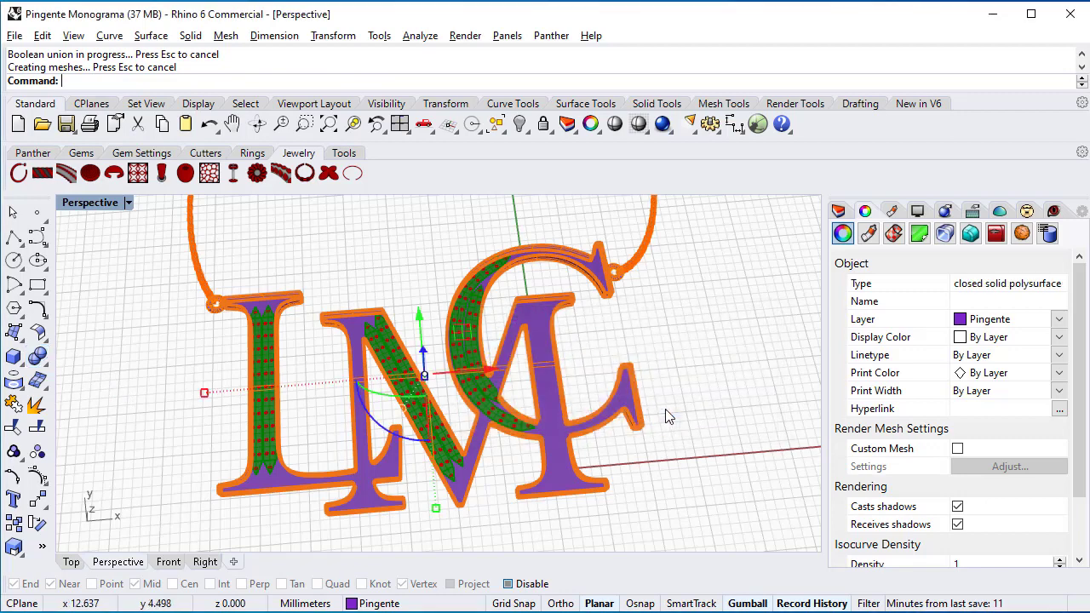
pyautogui.click(672, 397)
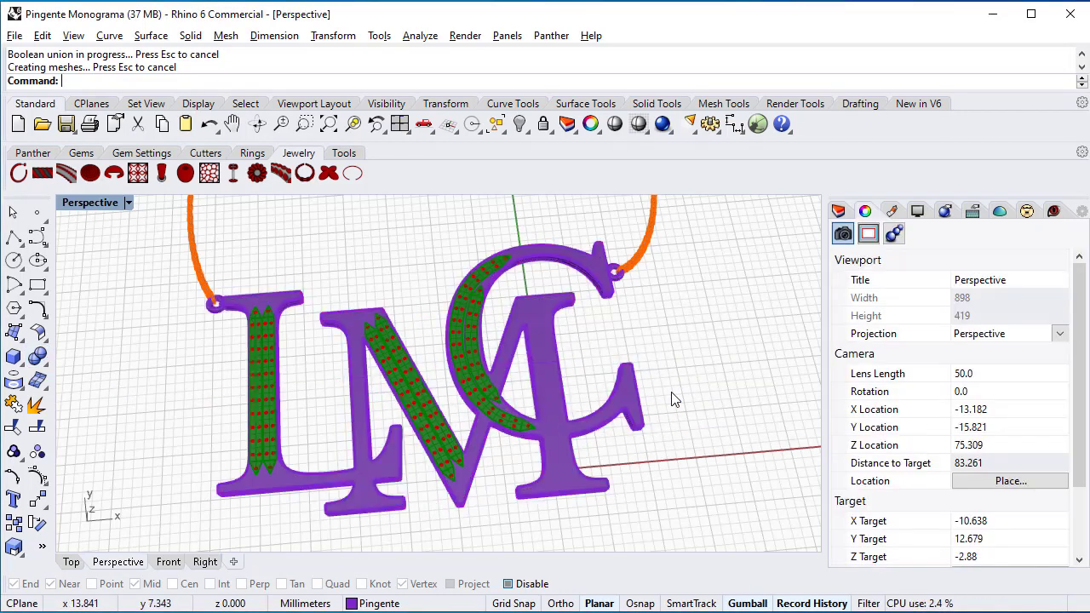
# Copy the united monogram pendant to Layer 03.
pyautogui.click(560, 487)
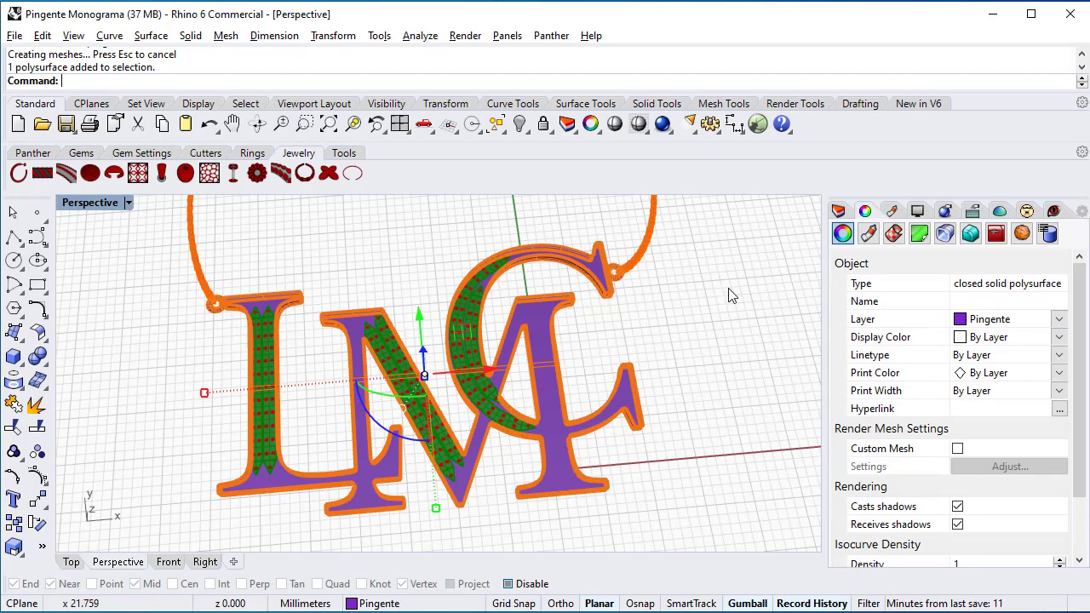
pyautogui.click(839, 212)
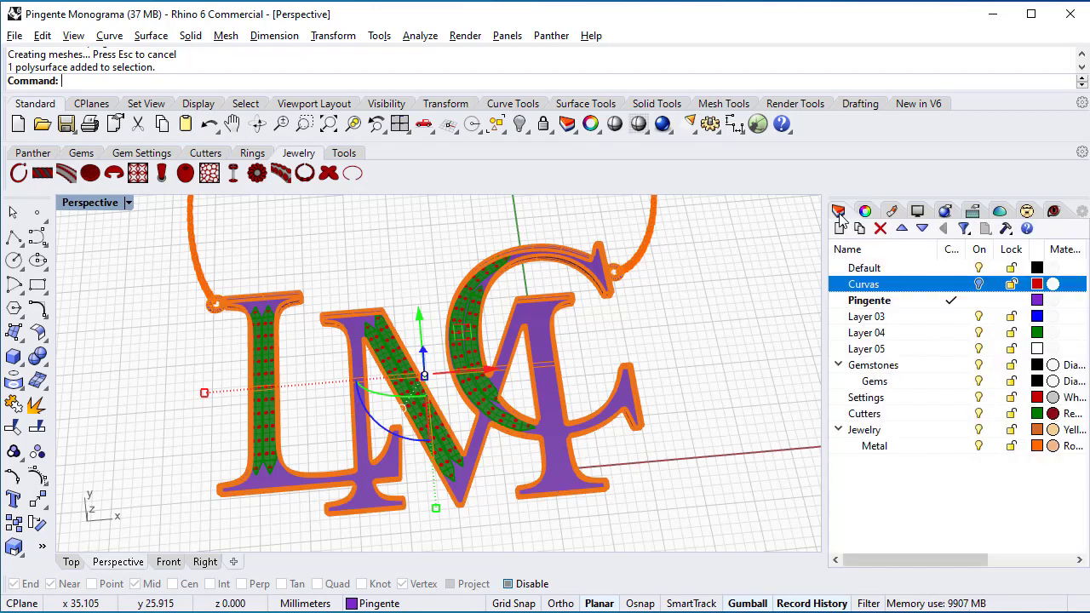
pyautogui.rightClick(858, 318)
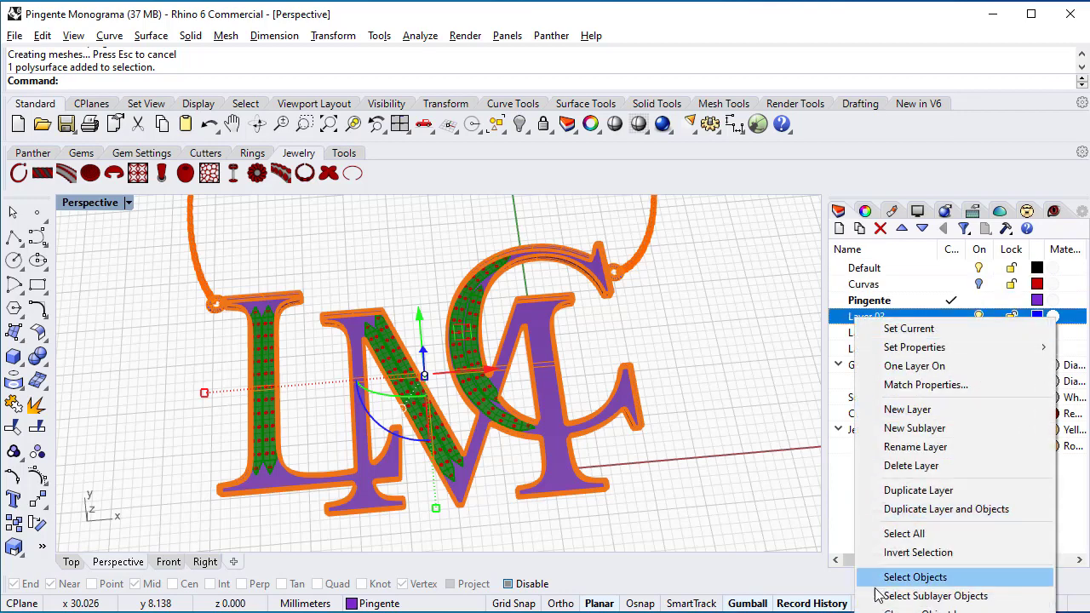
pyautogui.click(577, 134)
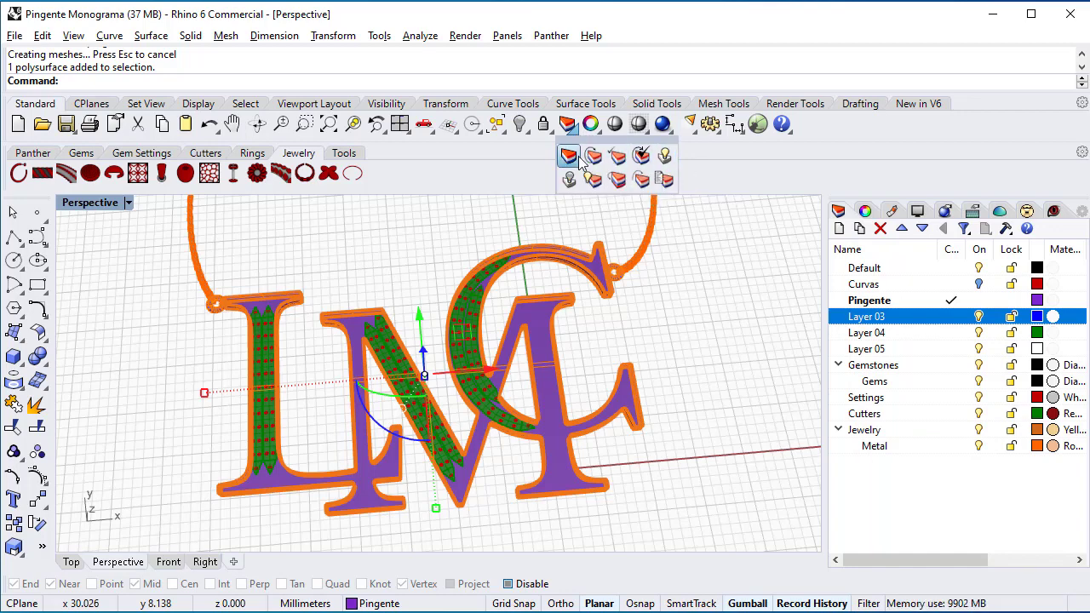
pyautogui.click(641, 180)
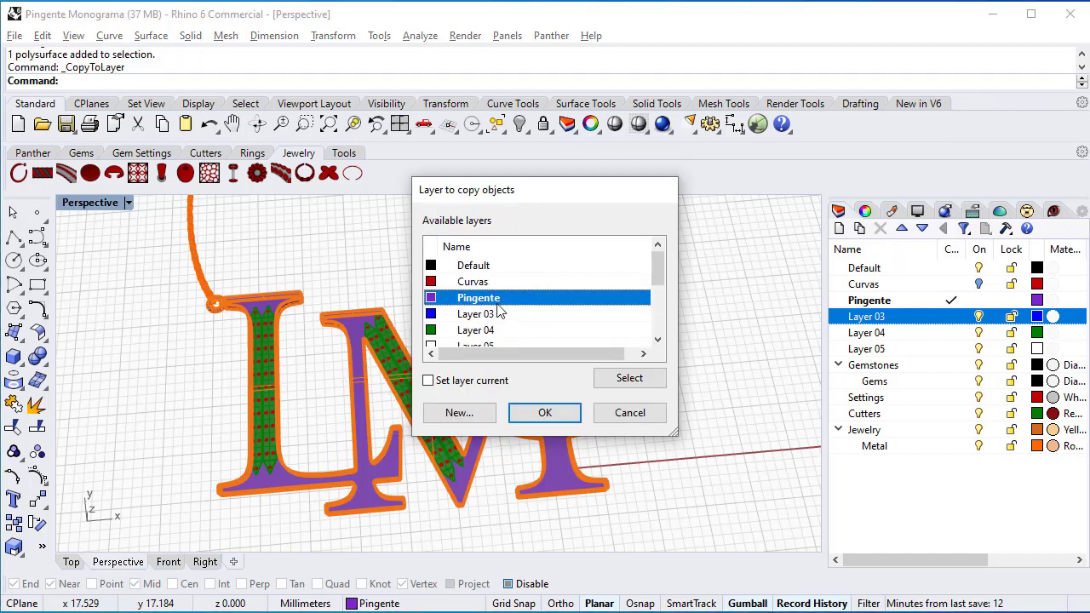
pyautogui.scroll(-1, 494, 330)
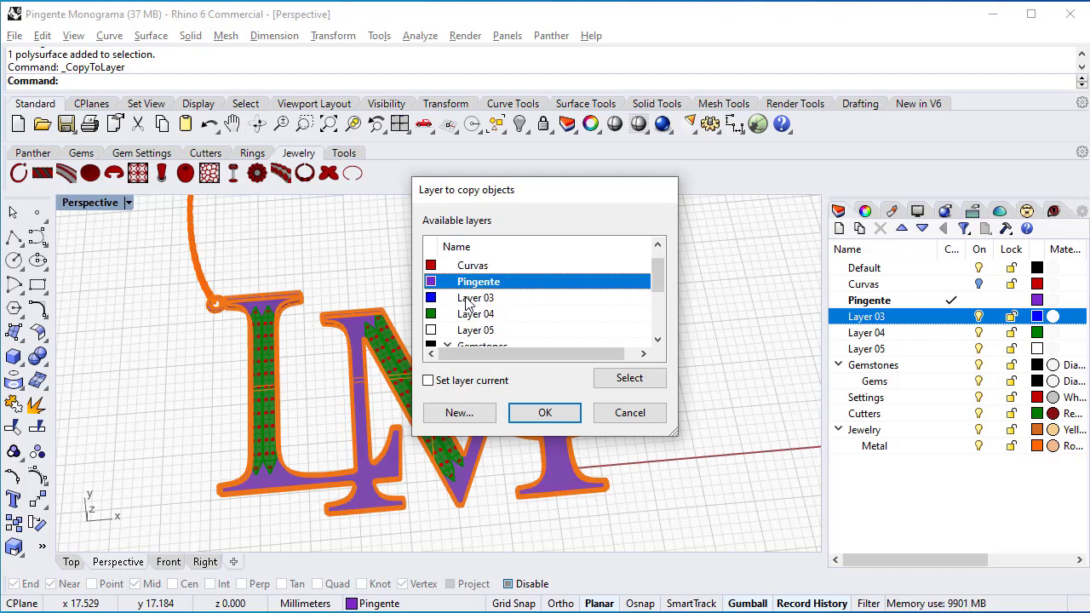
pyautogui.click(466, 300)
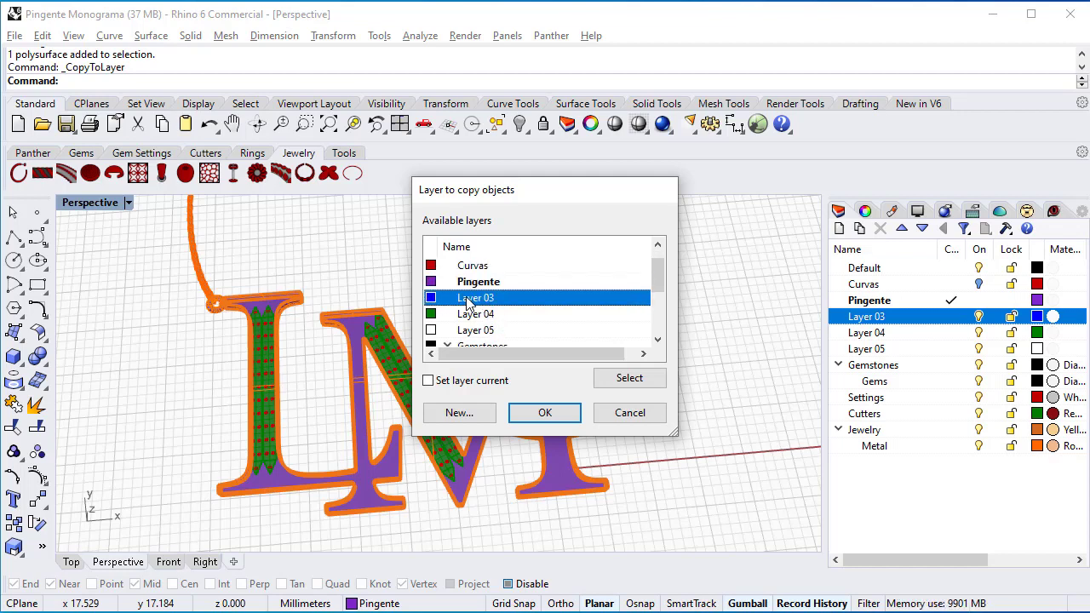
pyautogui.click(545, 414)
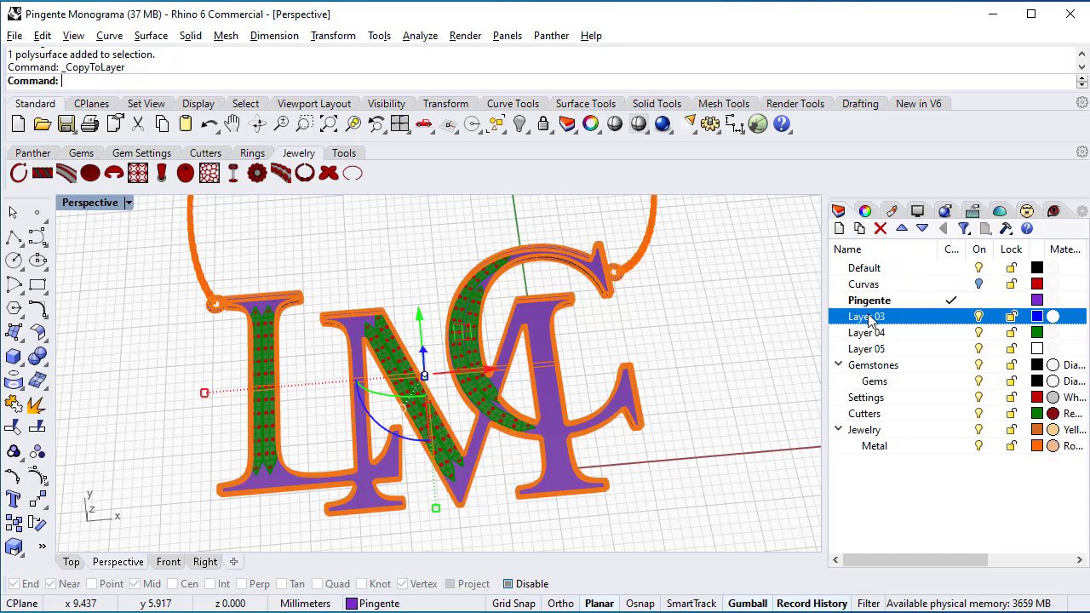
# Rename Layer 03 as "Cópia Pingente" and clear the selection.
pyautogui.click(867, 317)
pyautogui.write('Cópia ')
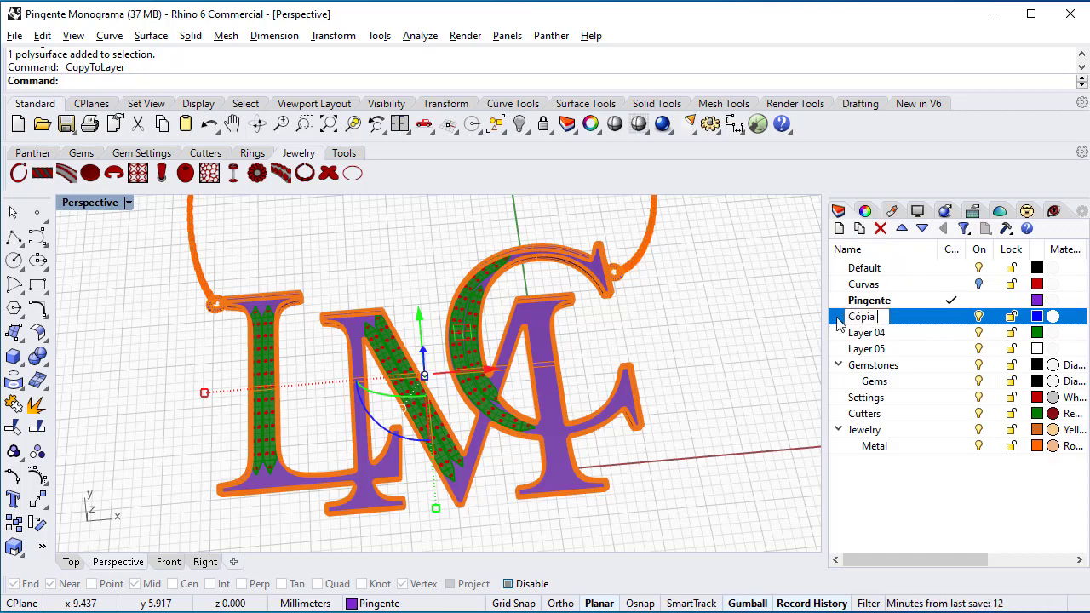
pyautogui.write('Pingente')
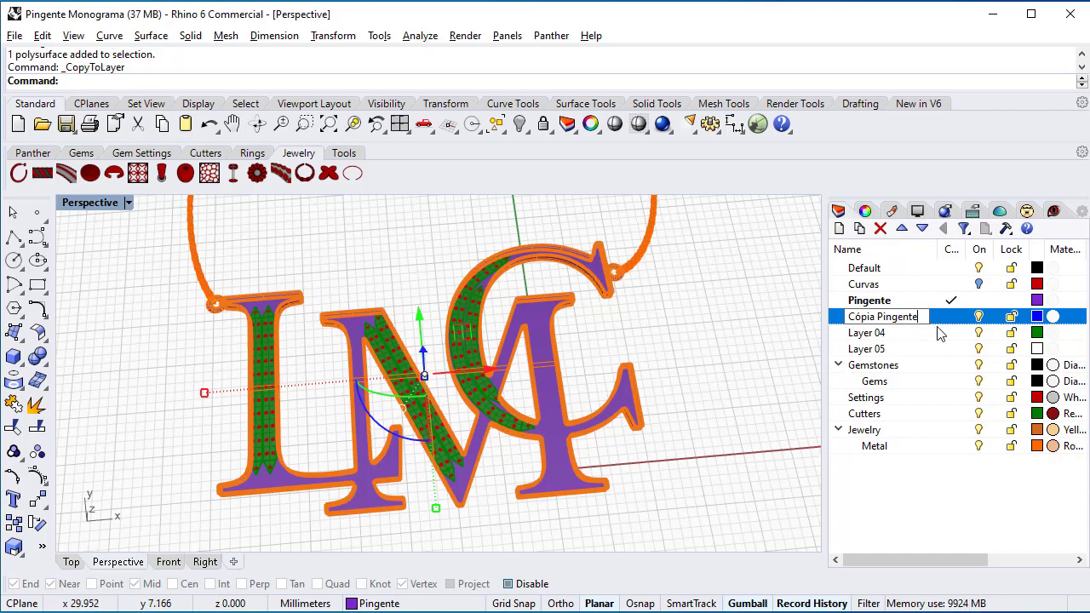
pyautogui.click(511, 382)
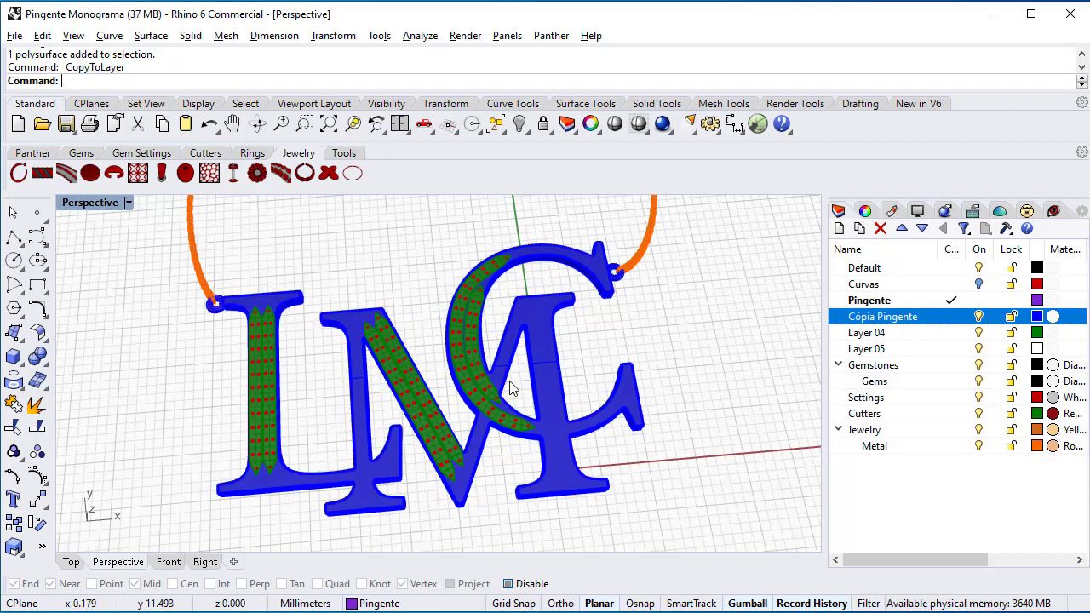
# Turn off the Cópia Pingente, Settings and Metal layers.
pyautogui.click(979, 317)
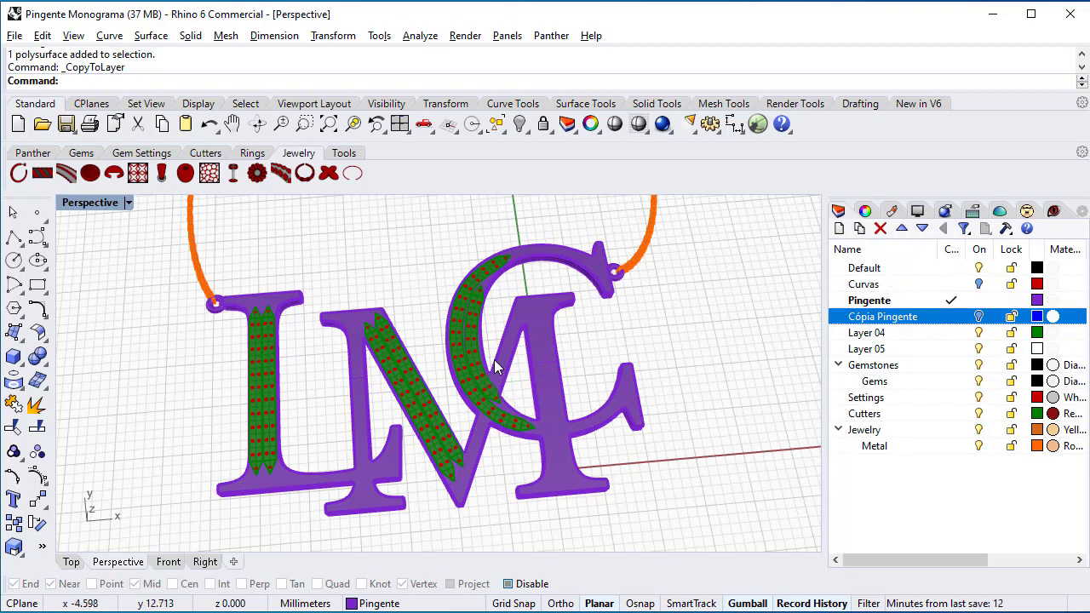
pyautogui.click(980, 398)
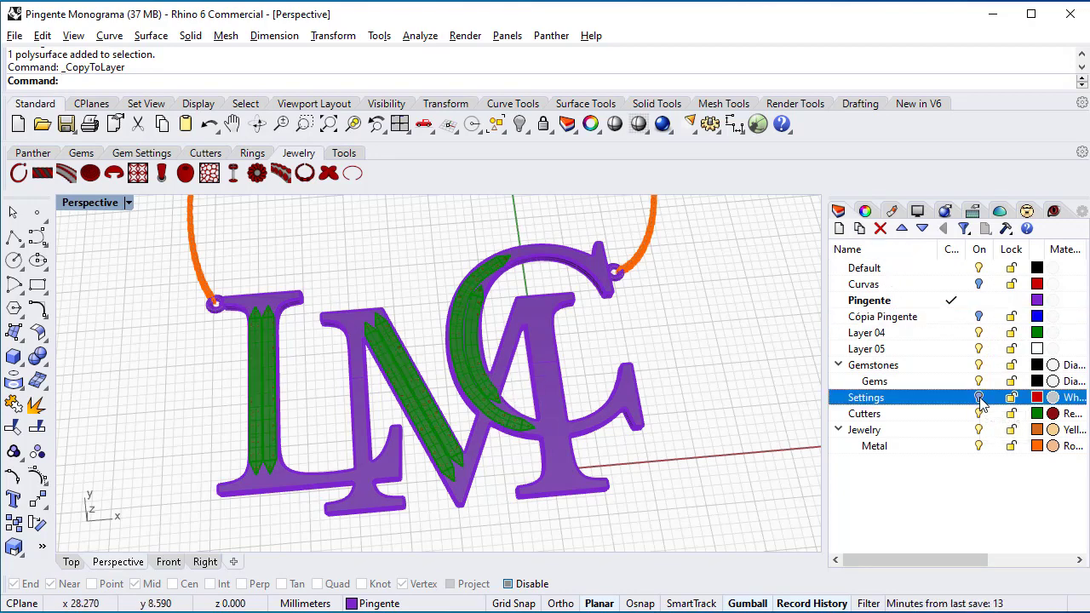
pyautogui.click(979, 446)
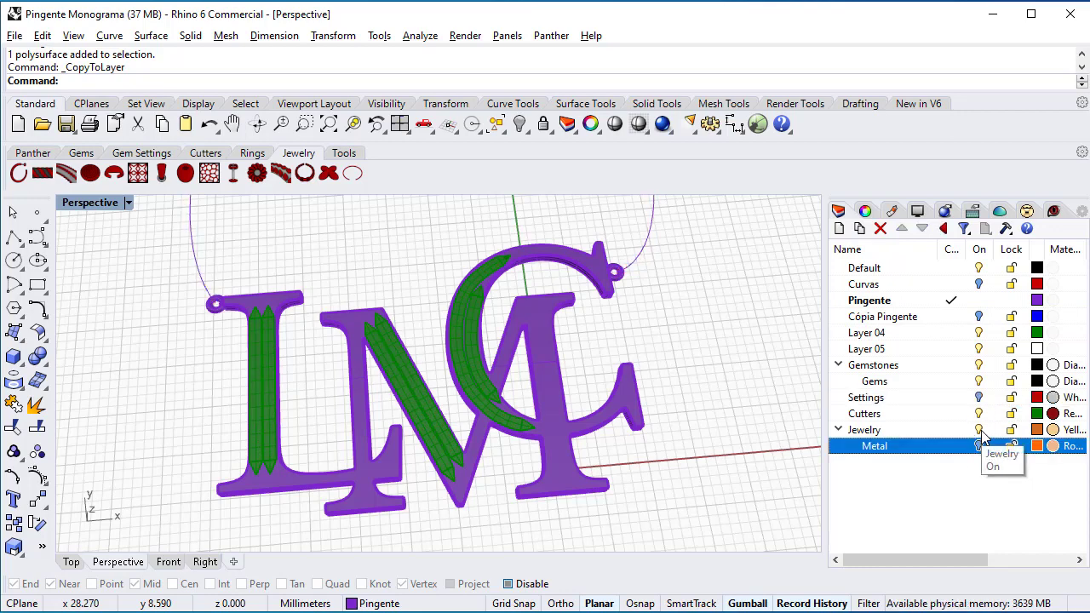
# Select all visible curves, including the chain's guide curve, and move them to the Curvas layer.
pyautogui.click(495, 126)
pyautogui.click(546, 227)
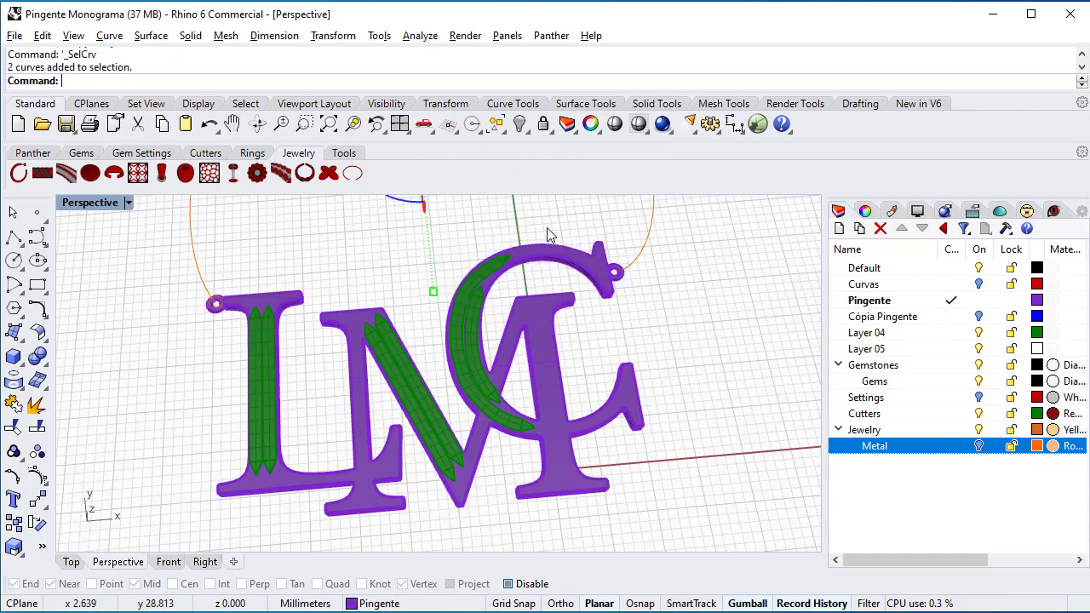
pyautogui.rightClick(867, 284)
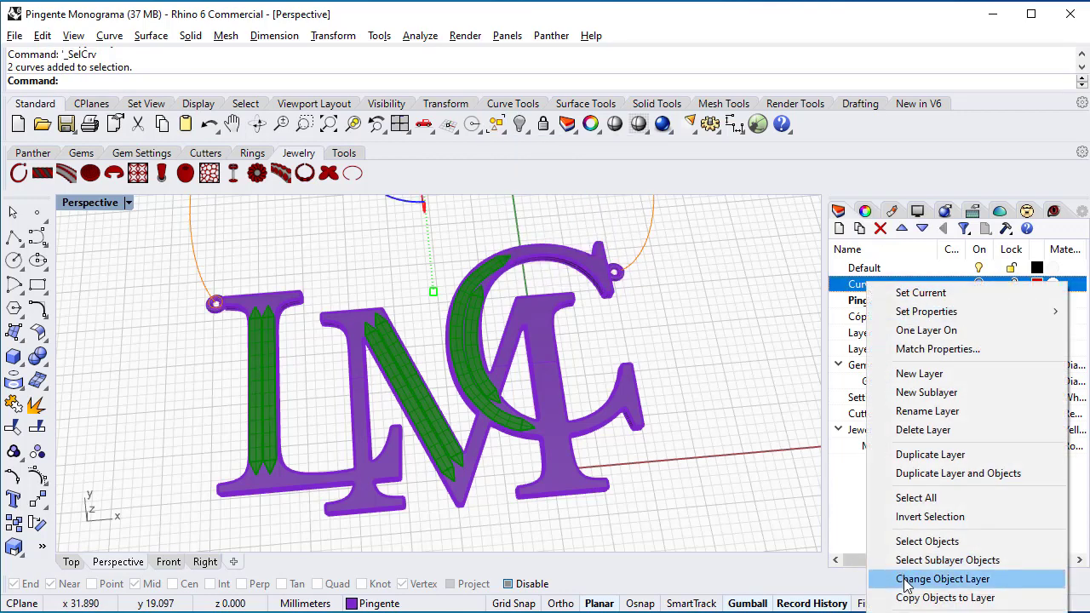
pyautogui.click(905, 579)
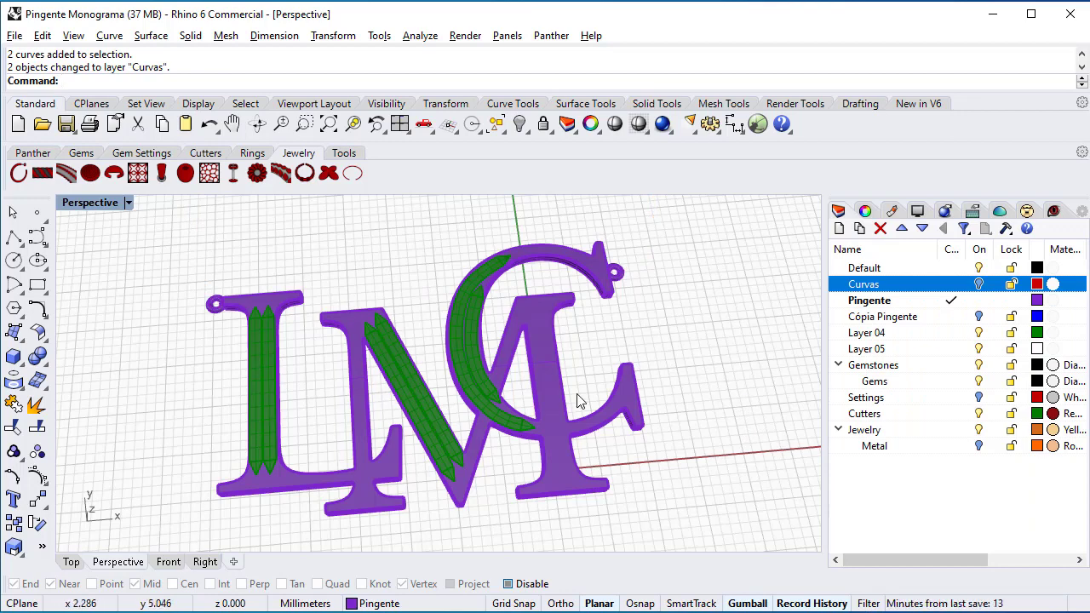
# Boolean-subtract the gem cutters on the L, M and C from the monogram body, deleting the input cutters.
pyautogui.click(128, 202)
pyautogui.press('Escape')
pyautogui.click(47, 366)
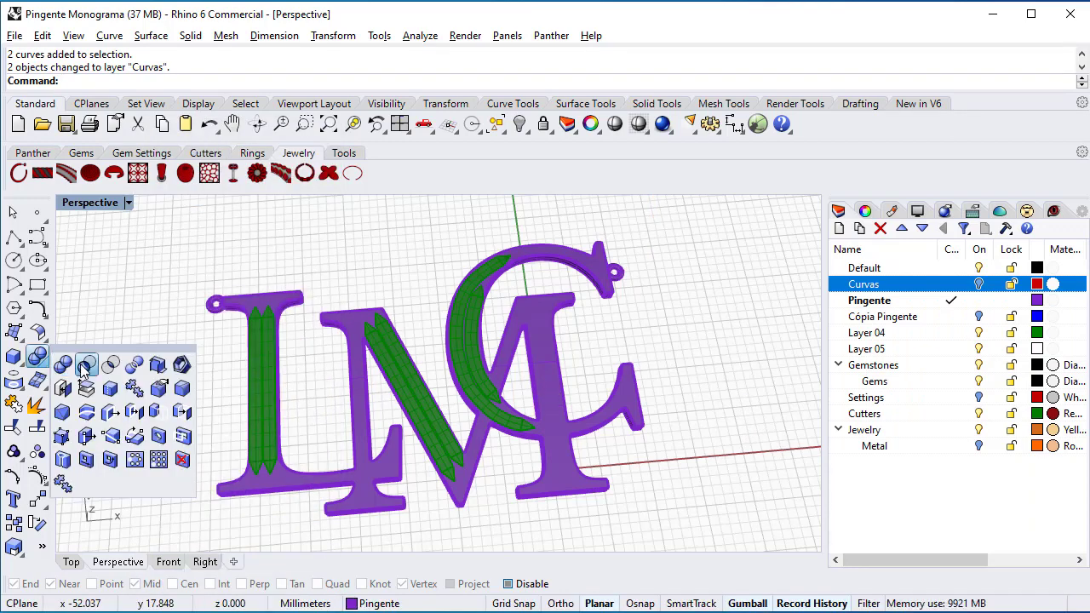
pyautogui.click(288, 475)
pyautogui.rightClick(123, 369)
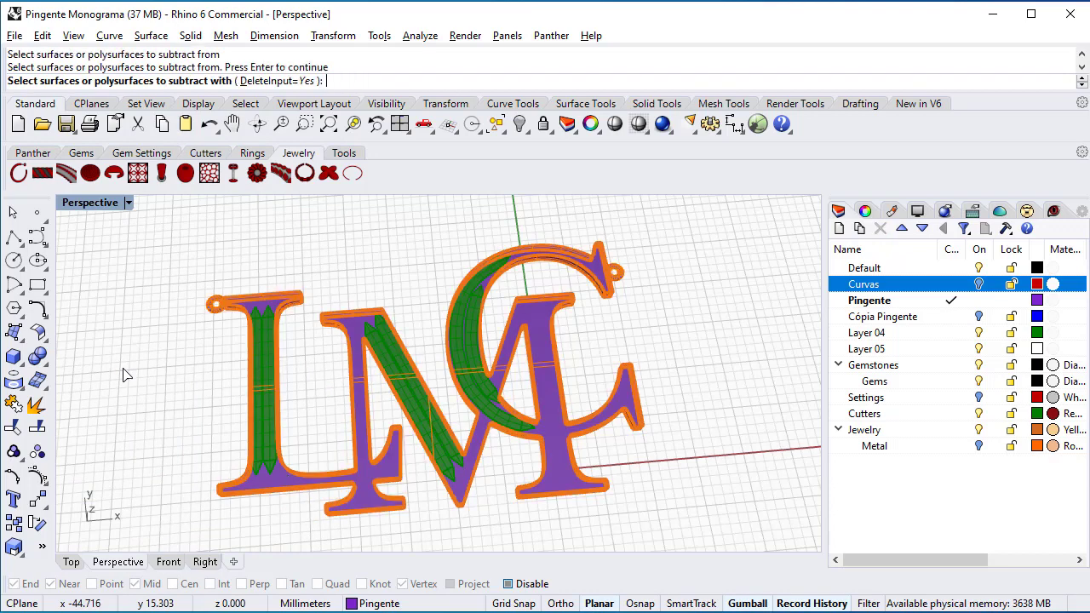
pyautogui.click(258, 364)
pyautogui.click(328, 411)
pyautogui.click(269, 407)
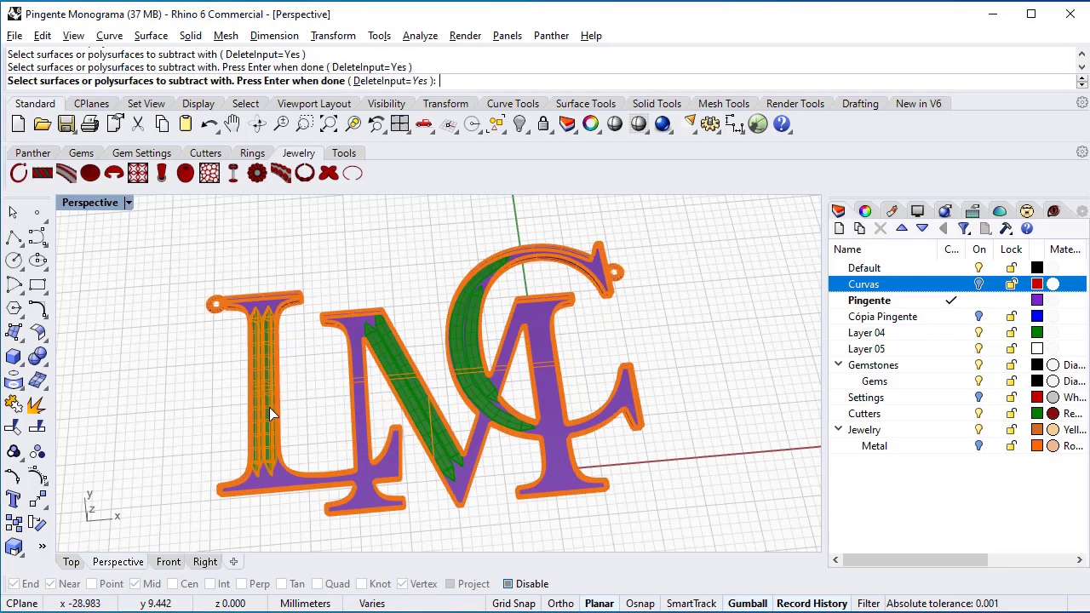
pyautogui.click(400, 388)
pyautogui.click(477, 369)
pyautogui.rightClick(687, 322)
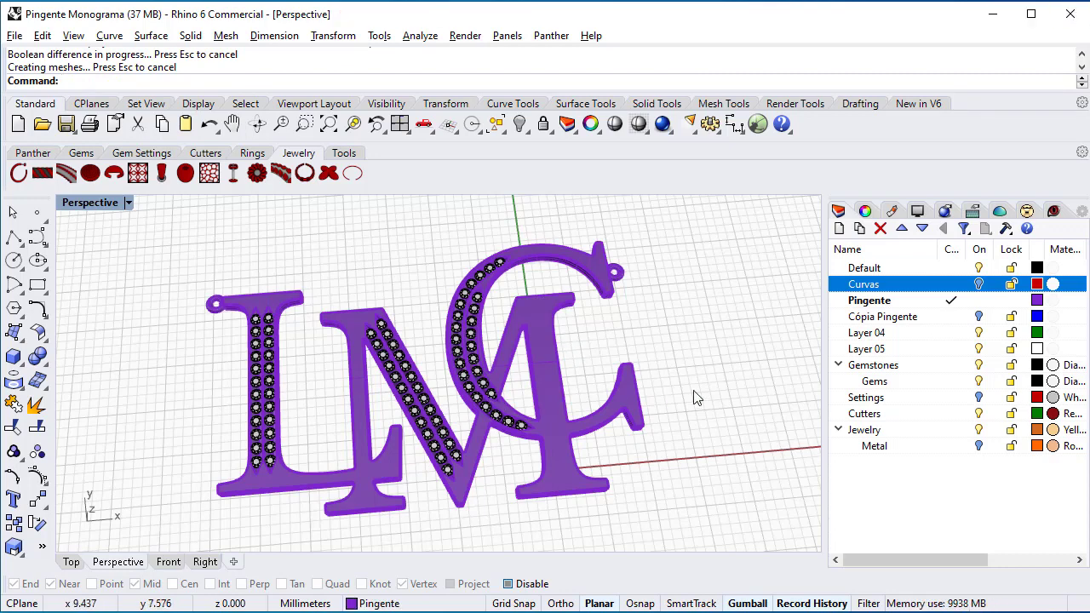
# Turn on the Settings layer, select all its objects and copy them to the Cópia Pingente layer.
pyautogui.click(980, 399)
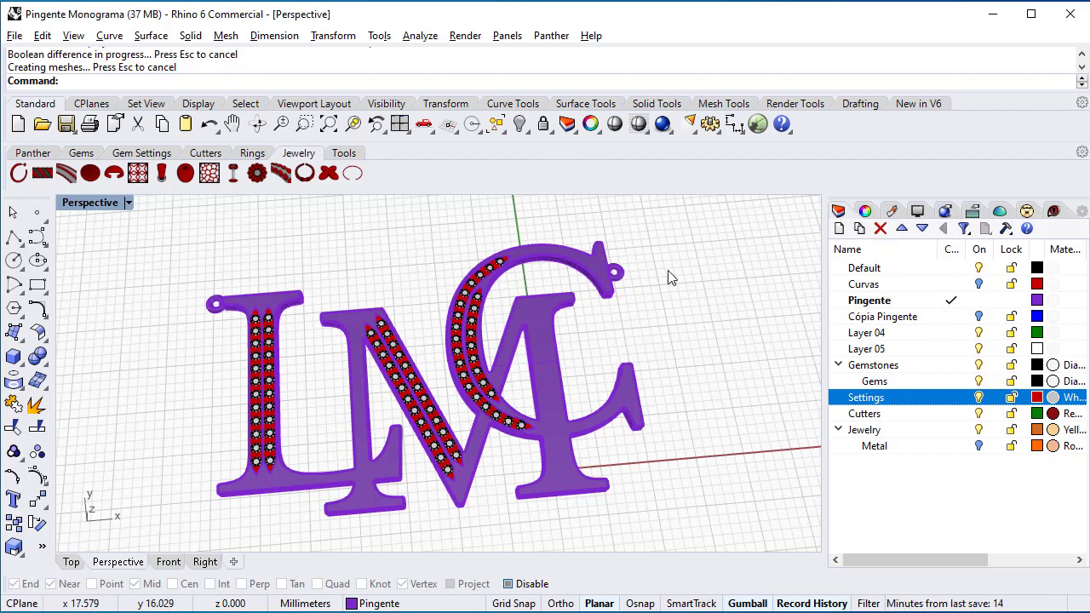
pyautogui.rightClick(845, 398)
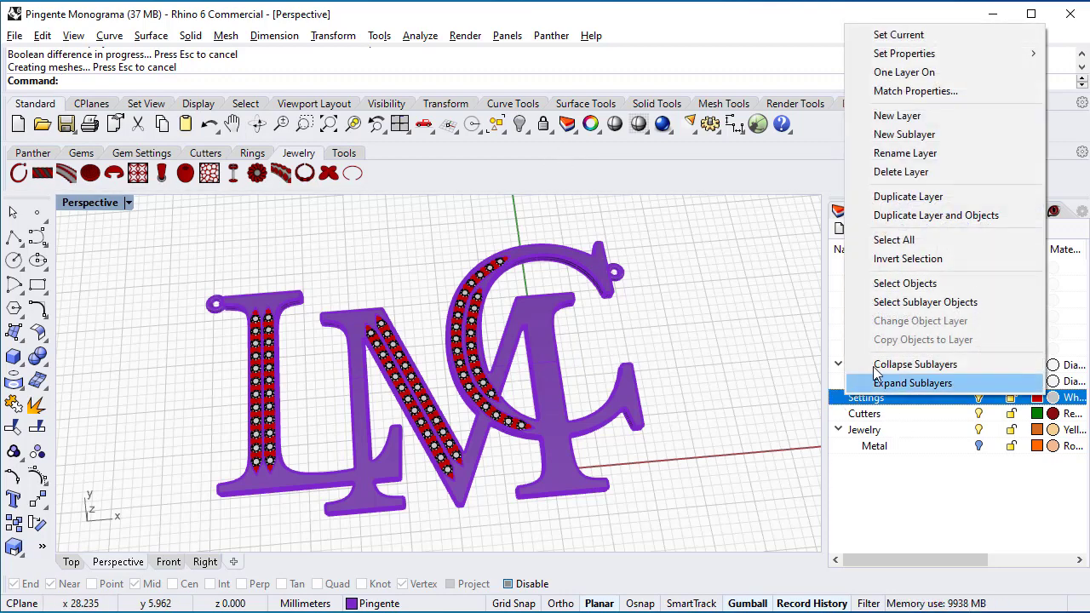
pyautogui.click(904, 282)
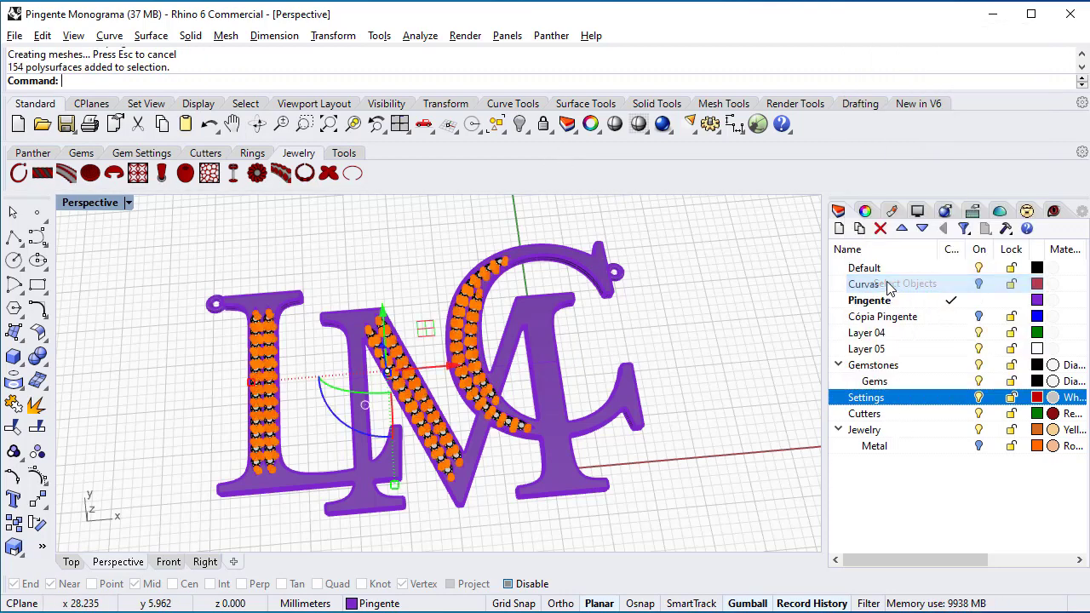
pyautogui.click(571, 128)
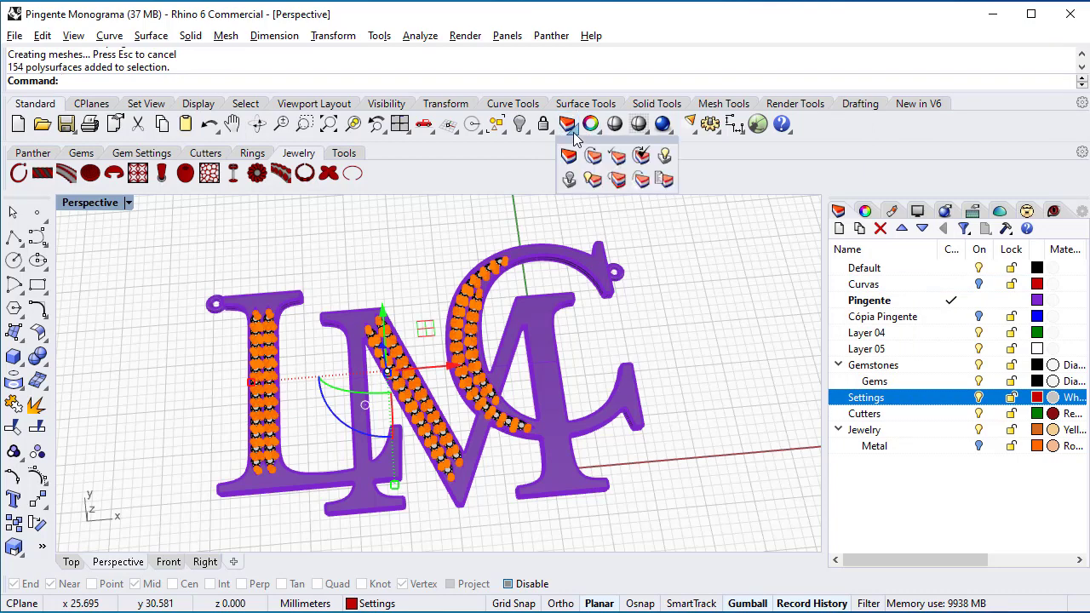
pyautogui.click(641, 181)
pyautogui.click(484, 315)
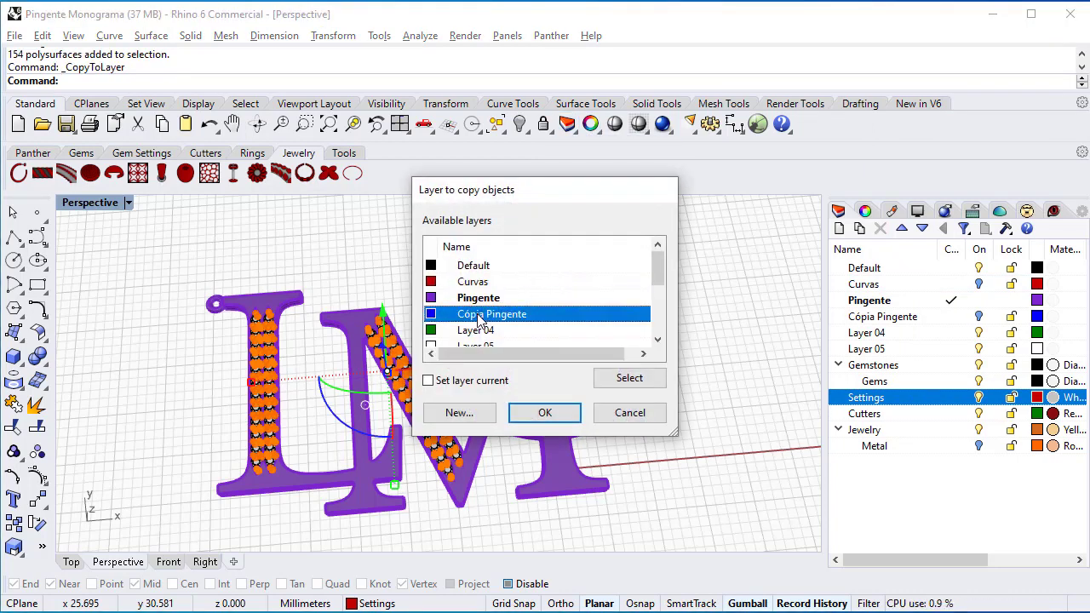
pyautogui.click(550, 414)
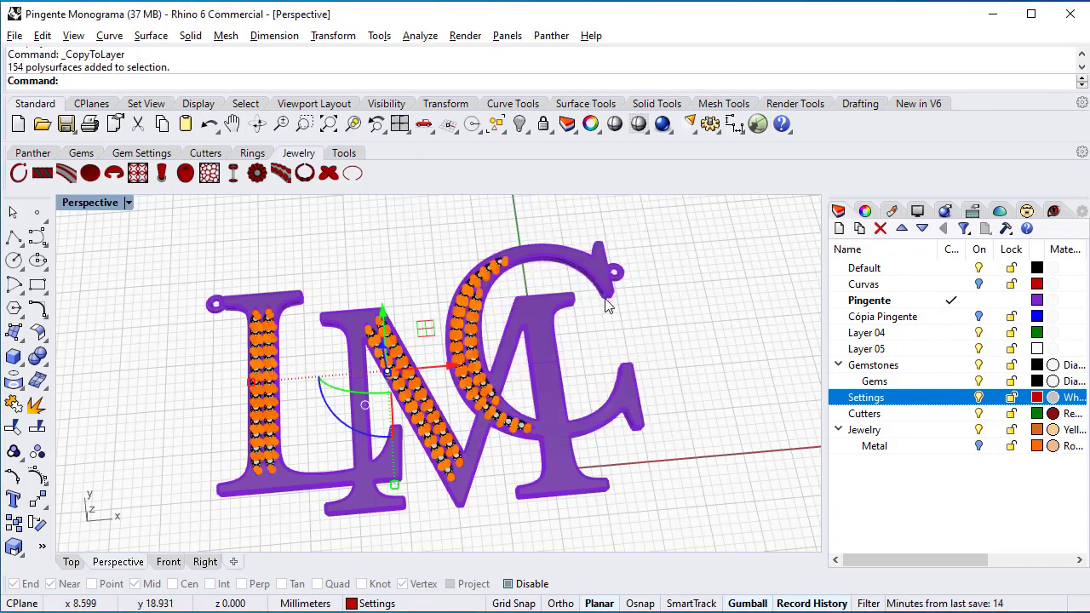
# Boolean-union the gem settings with the monogram body and move the joined pendant to the Pingente layer.
pyautogui.click(569, 484)
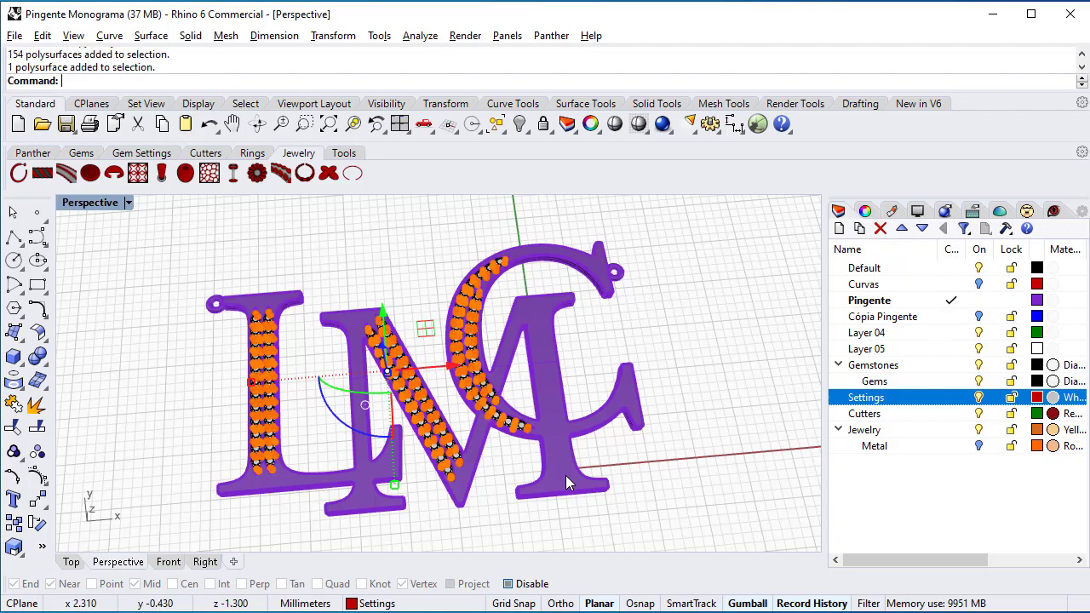
pyautogui.click(37, 358)
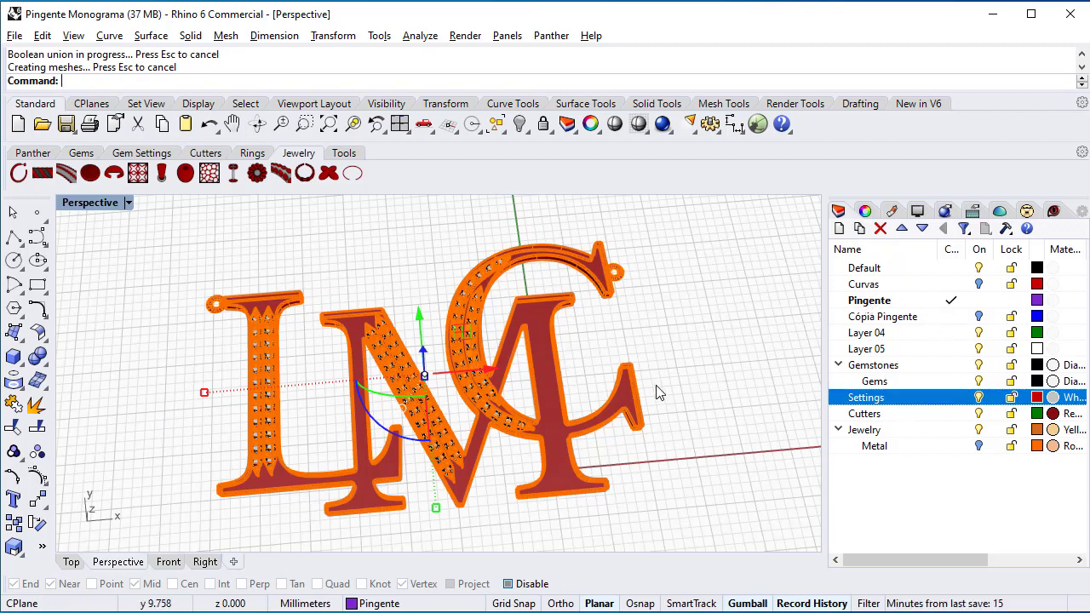
pyautogui.rightClick(864, 304)
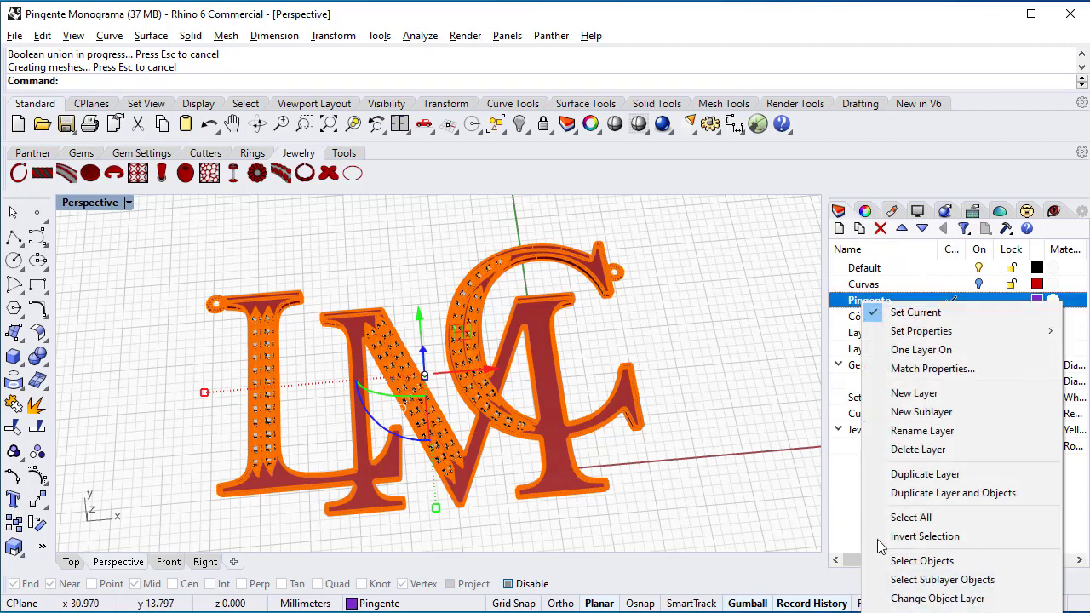
pyautogui.click(911, 599)
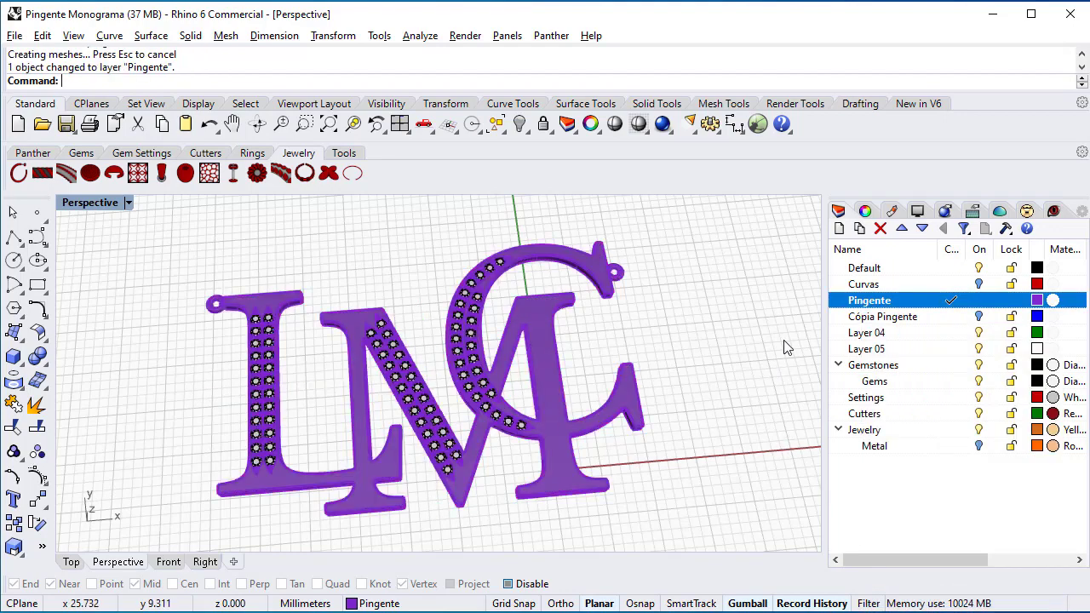
# Turn on the Metal layer, select all its chain links and group them.
pyautogui.scroll(10, 468, 397)
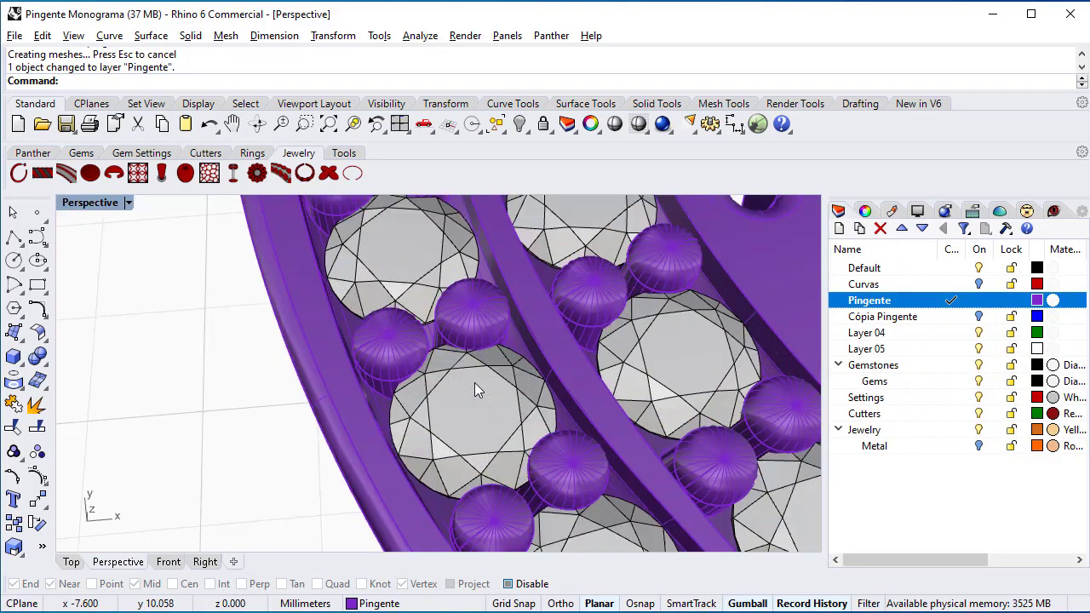
pyautogui.scroll(-10, 478, 387)
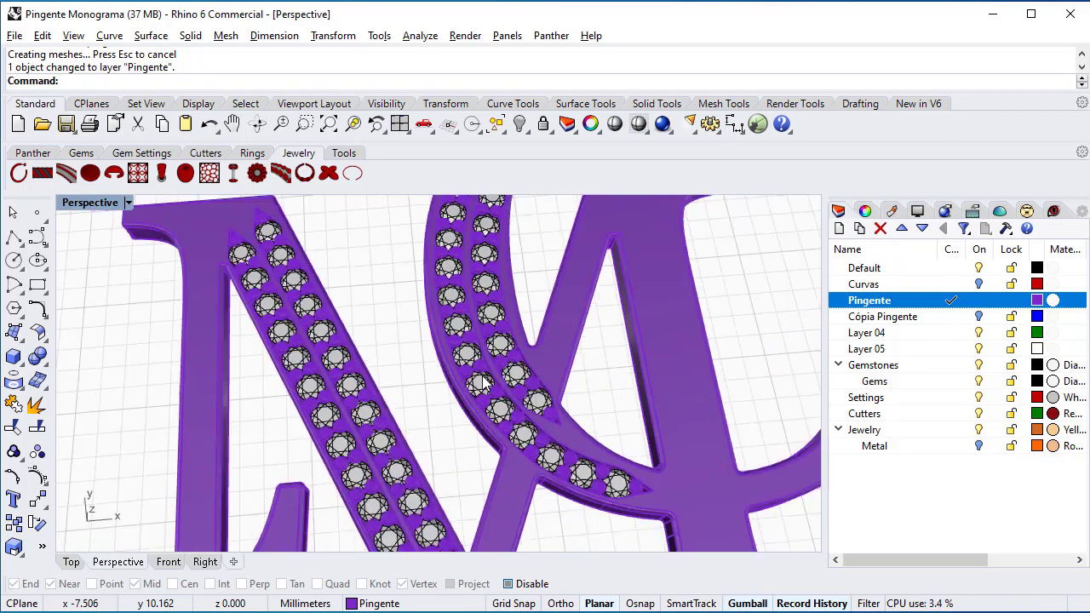
pyautogui.scroll(-3, 482, 387)
pyautogui.moveTo(482, 388); pyautogui.dragTo(503, 417, button='right')
pyautogui.scroll(-6, 503, 417)
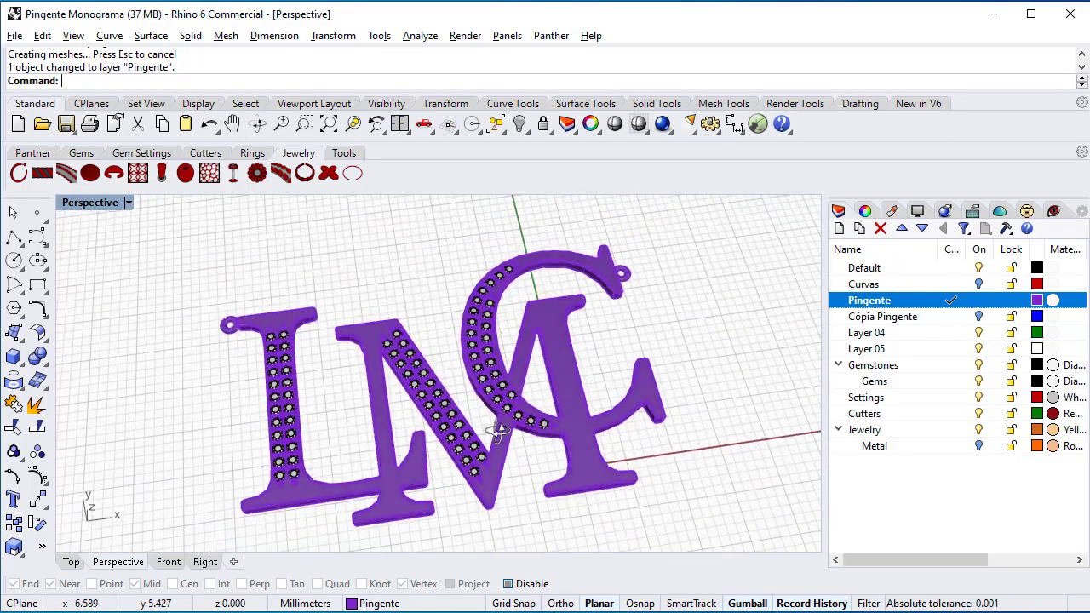
pyautogui.click(979, 445)
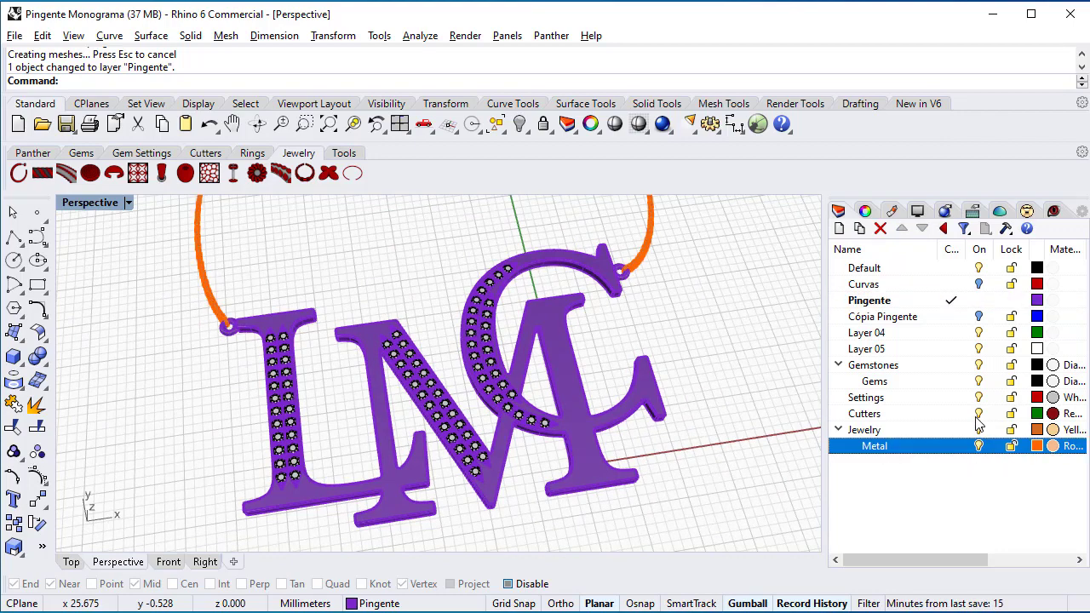
pyautogui.rightClick(979, 439)
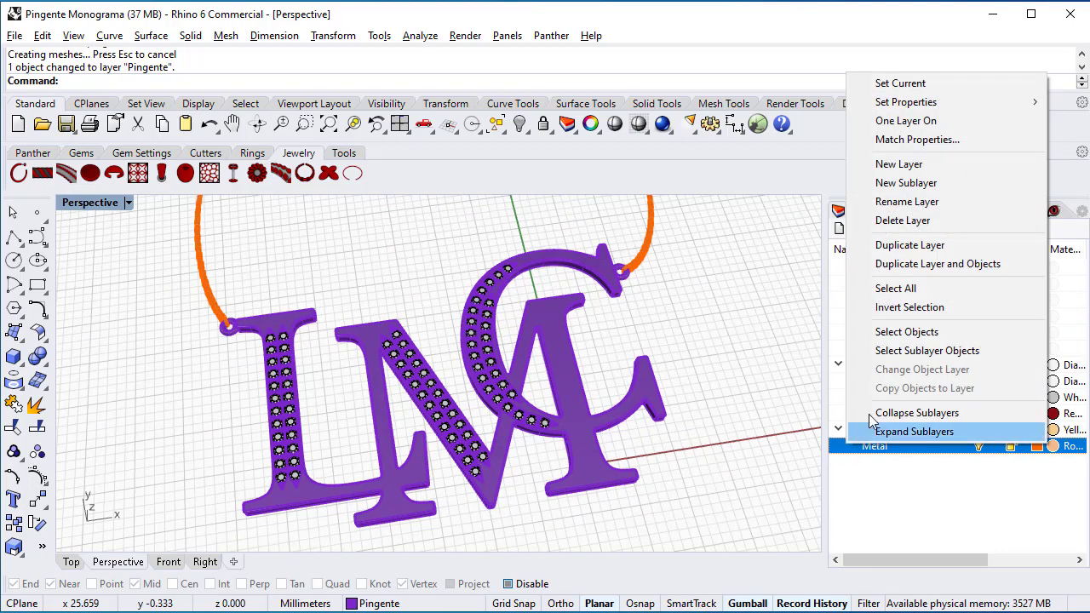
pyautogui.click(906, 332)
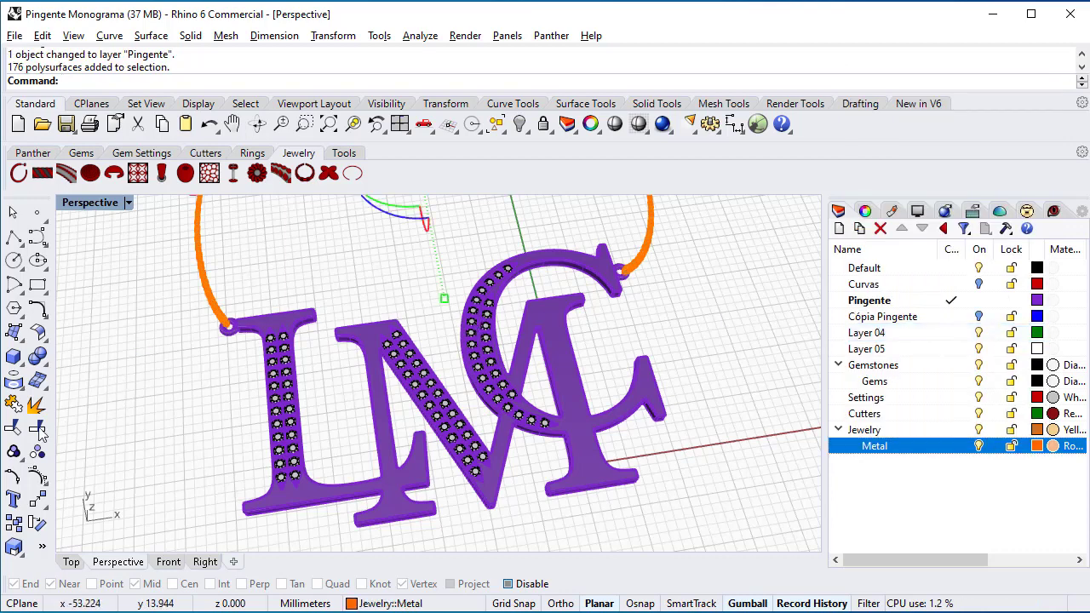
pyautogui.click(13, 453)
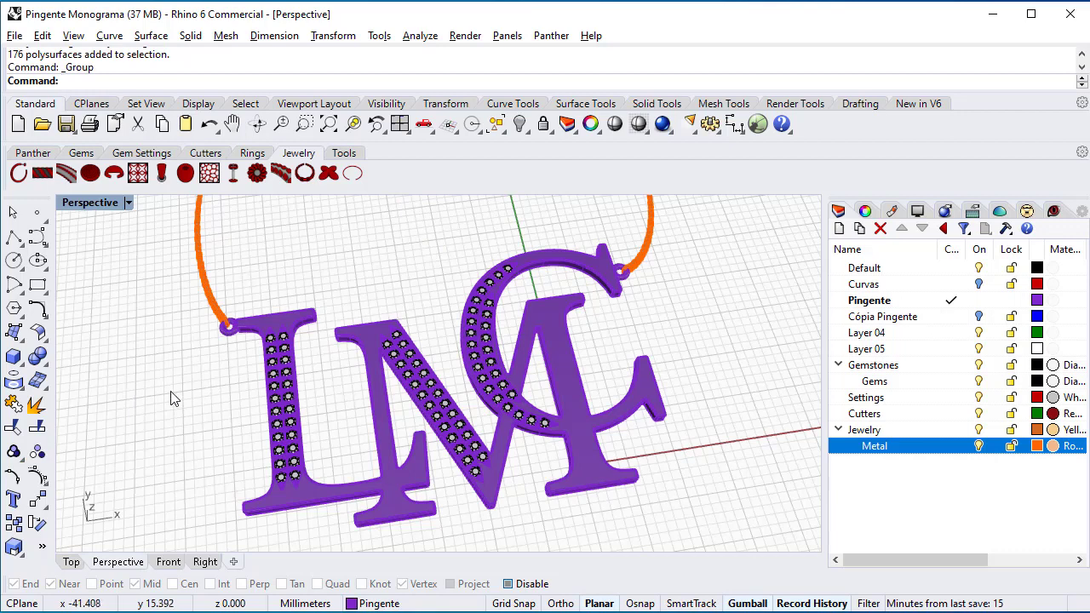
# Set the Perspective viewport to Rendered display and assign the Yellow Gold 18K metal to the pendant and chain.
pyautogui.click(128, 202)
pyautogui.click(184, 192)
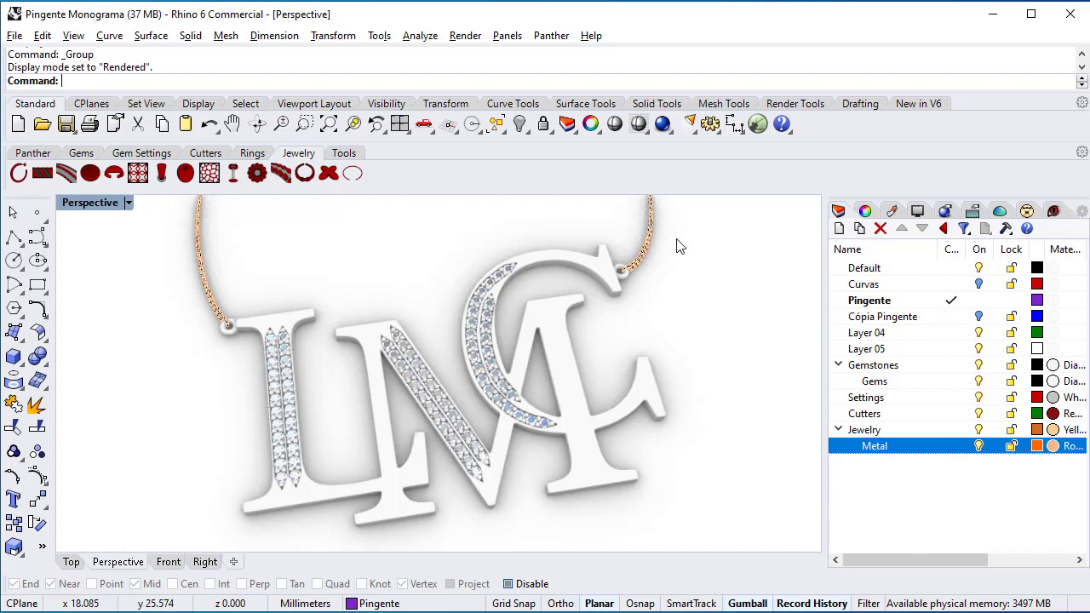
pyautogui.moveTo(677, 239); pyautogui.dragTo(602, 310)
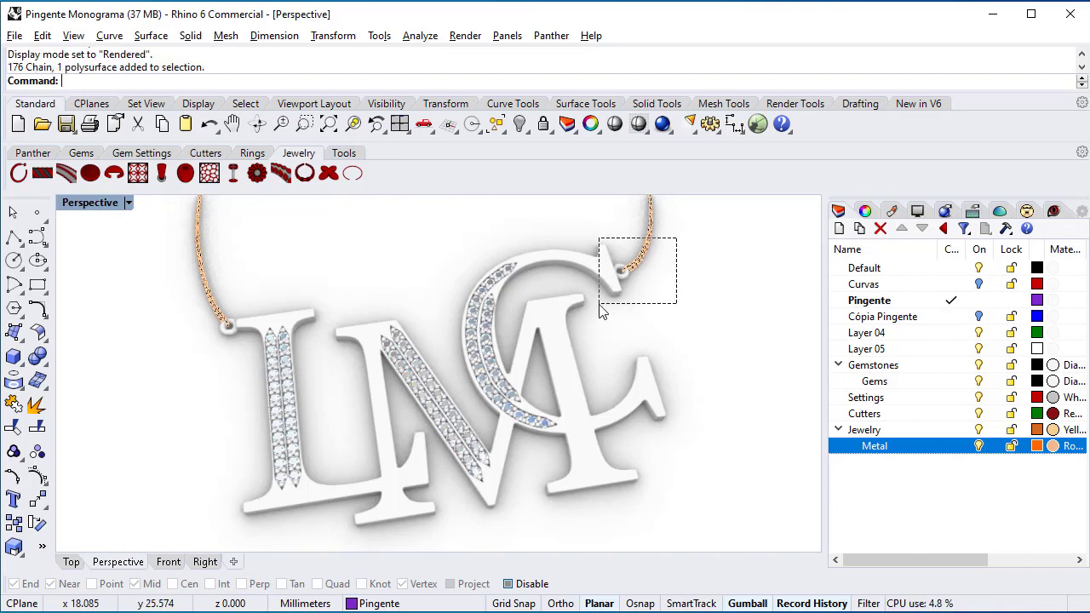
pyautogui.click(1027, 213)
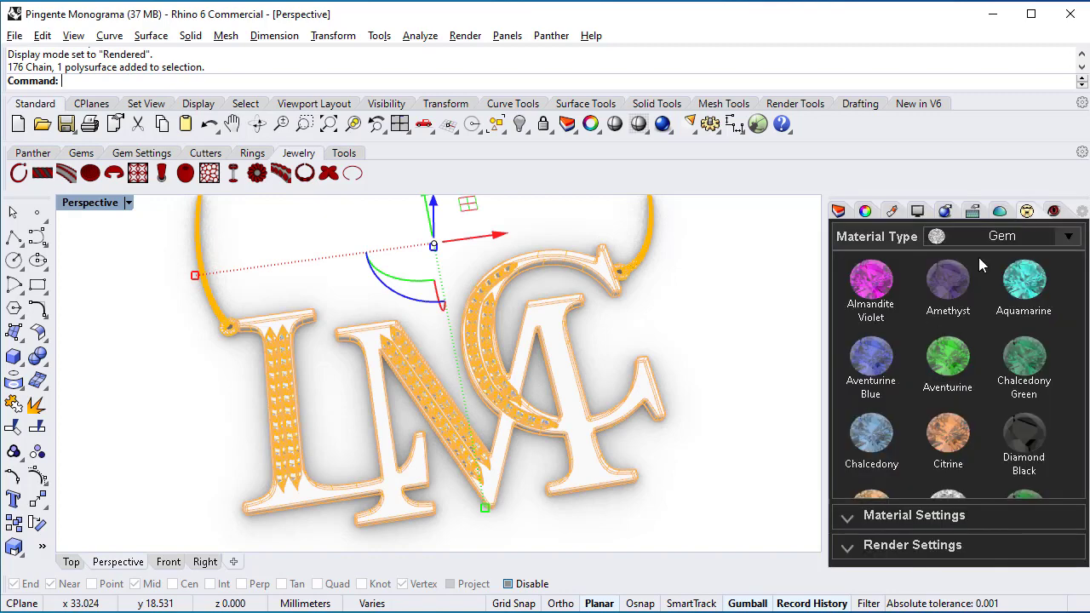
pyautogui.click(1016, 235)
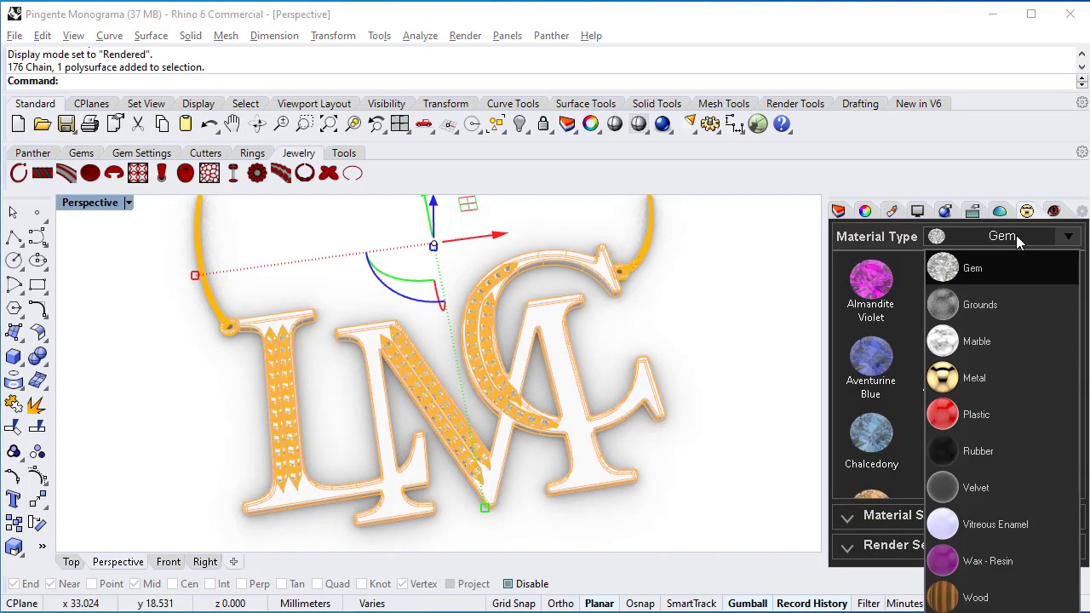
pyautogui.click(952, 390)
pyautogui.scroll(-9, 909, 423)
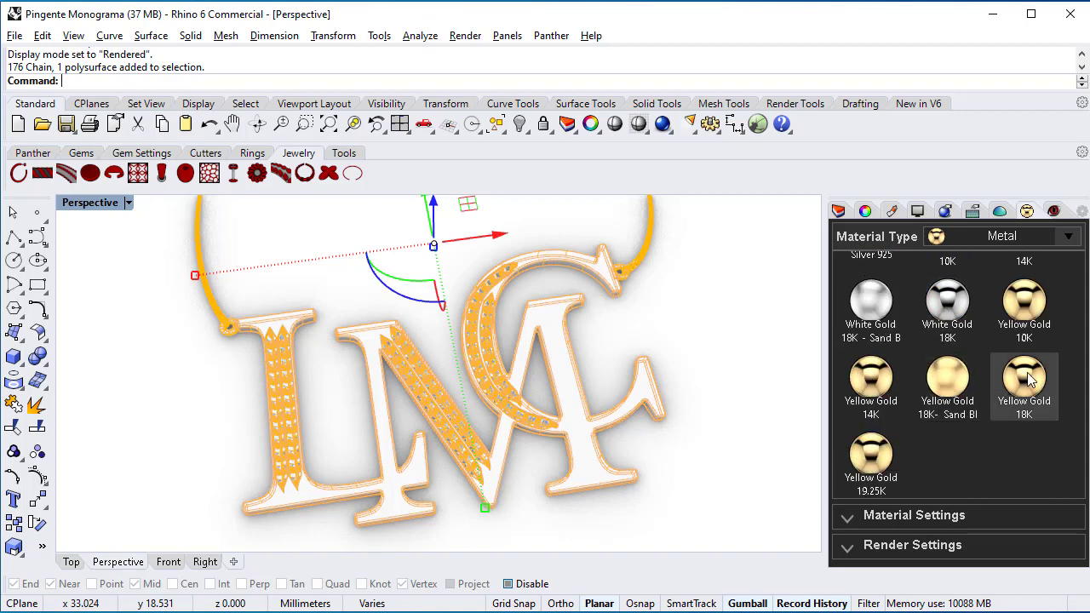
pyautogui.click(1027, 379)
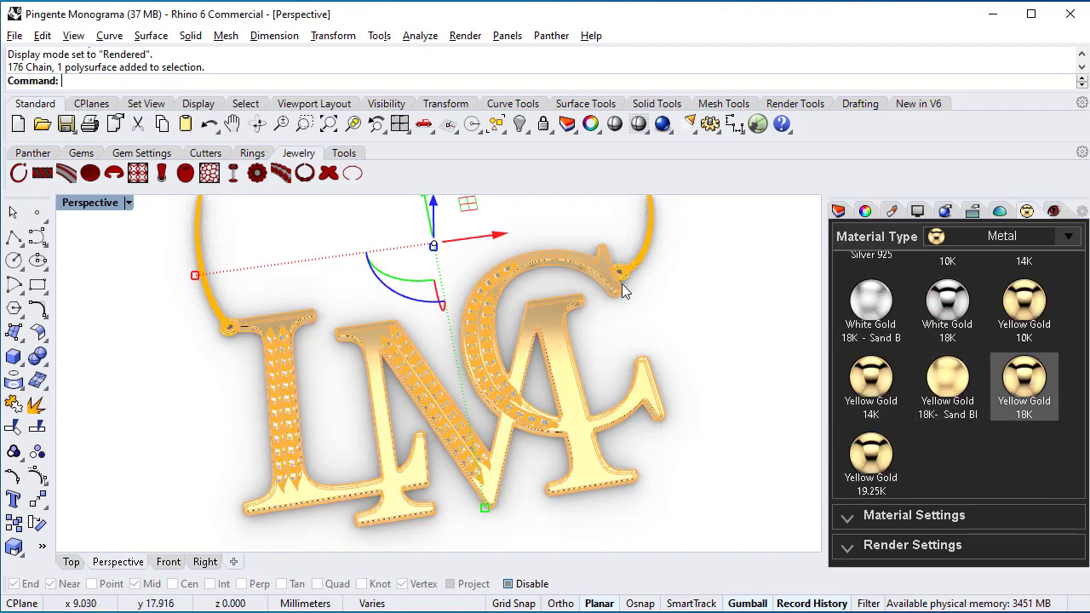
pyautogui.click(688, 309)
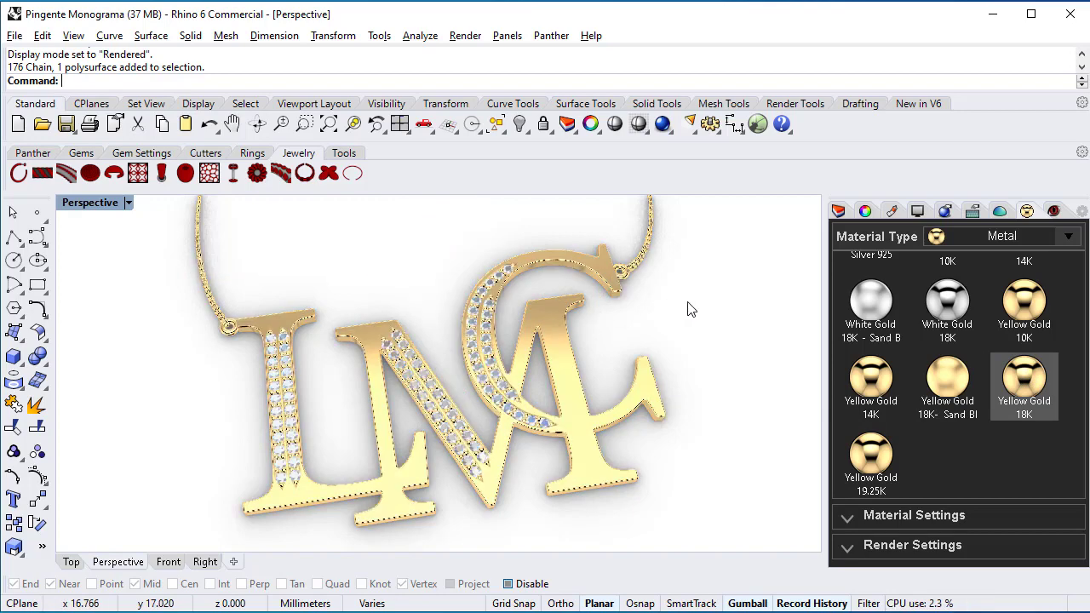
# Select all objects on the Gems layer and assign them a light blue gem material.
pyautogui.click(838, 211)
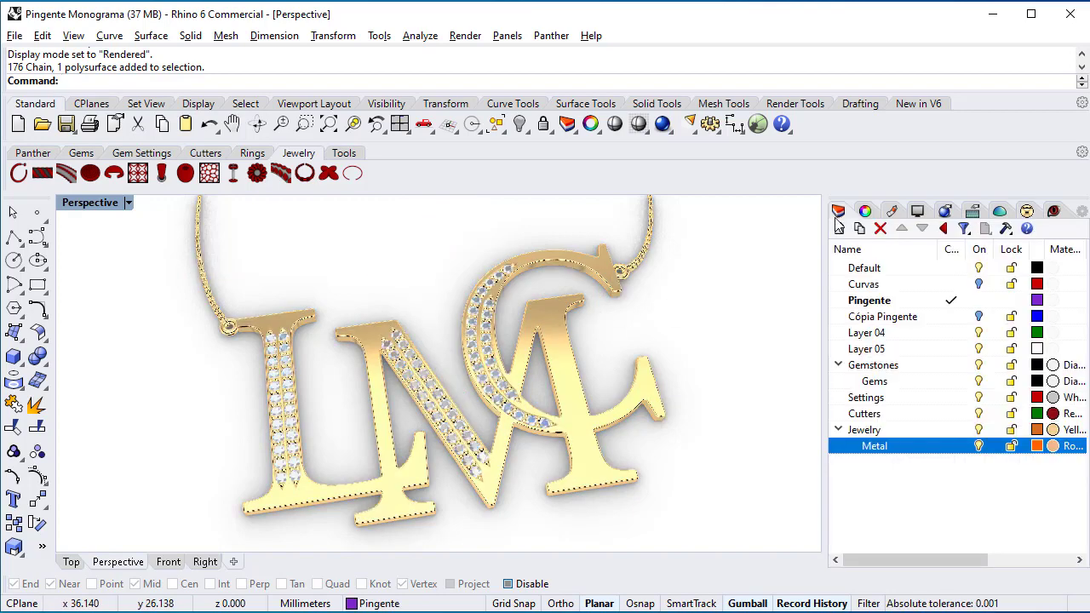
pyautogui.rightClick(882, 384)
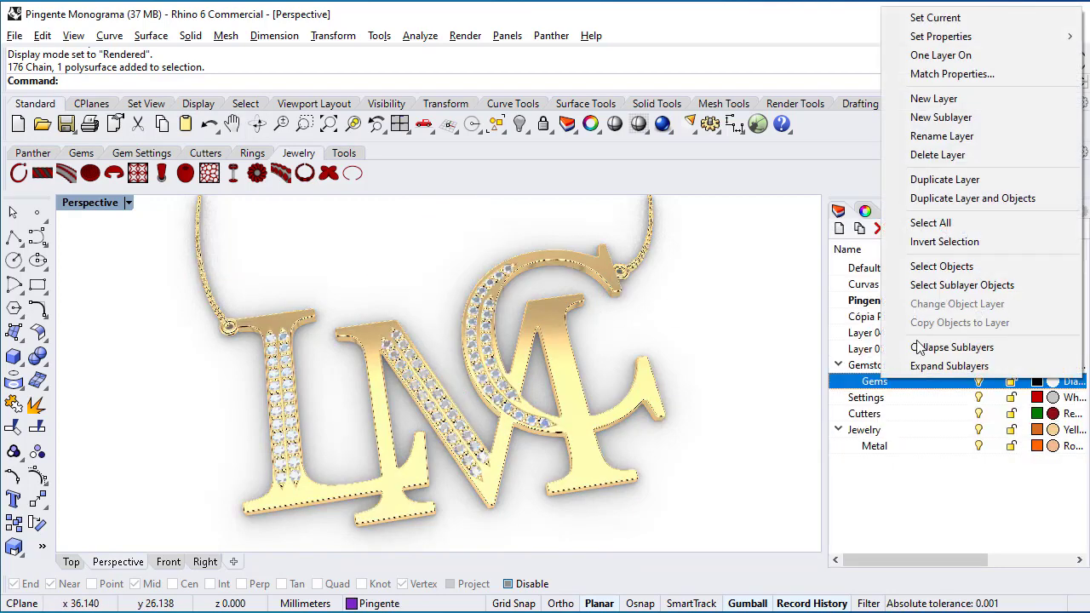
pyautogui.click(924, 267)
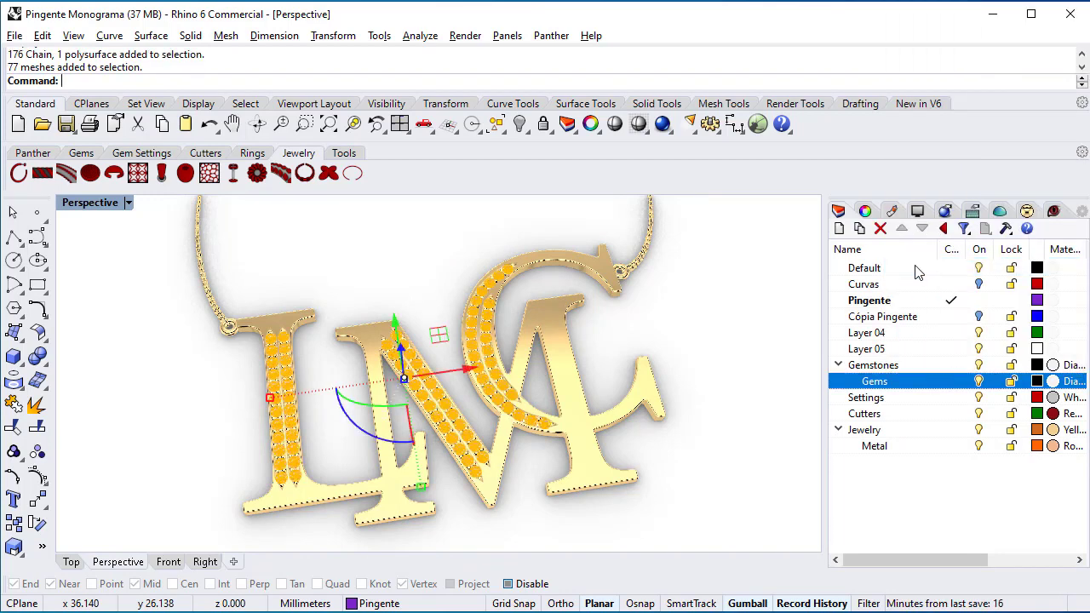
pyautogui.click(1029, 213)
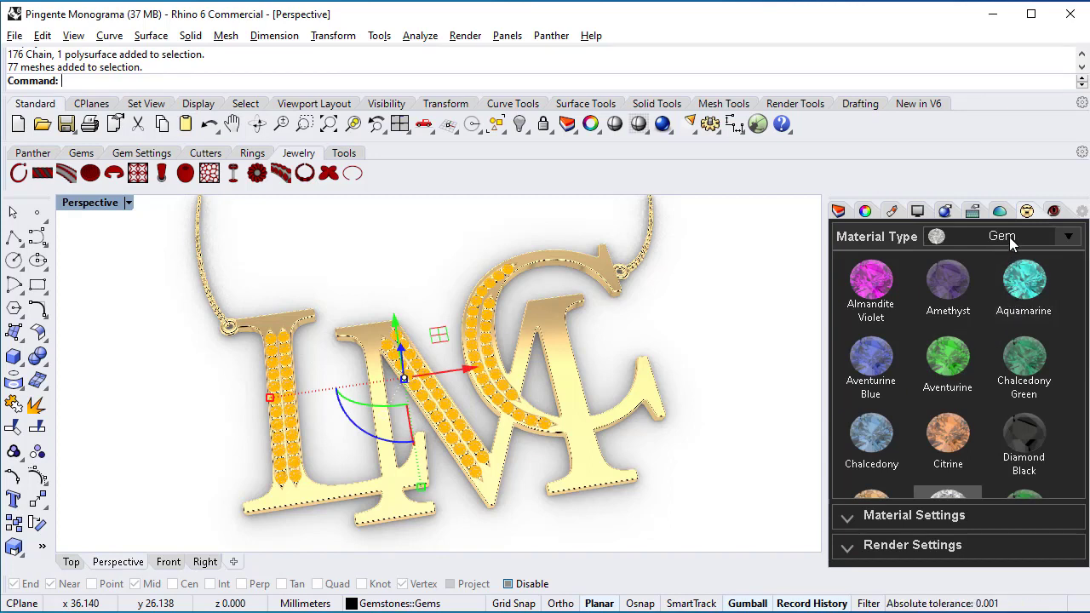
pyautogui.click(754, 315)
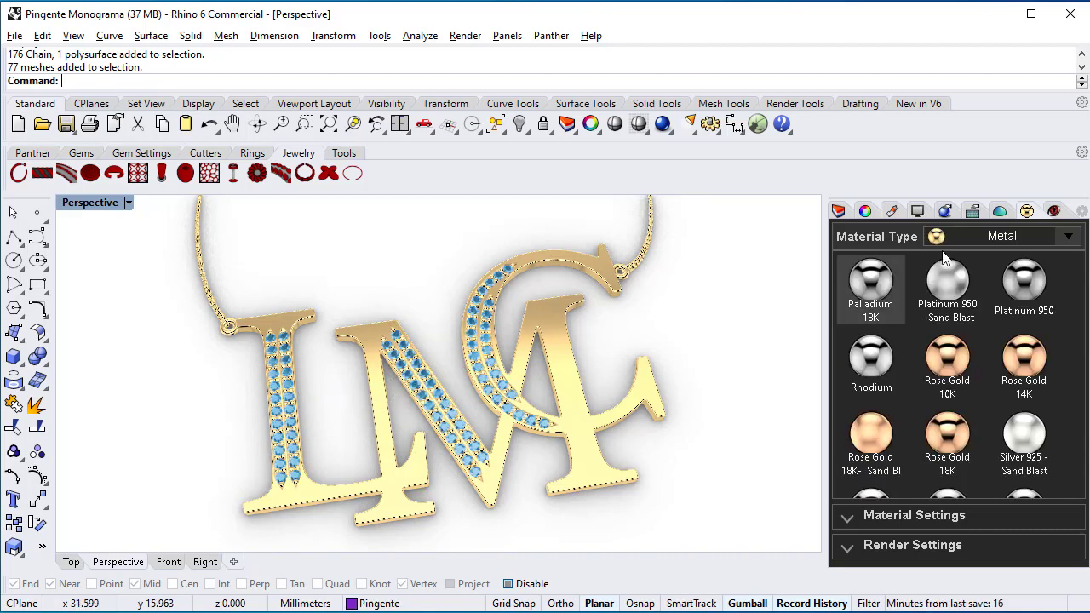
# Apply the Velvet White ground to the scene and set the Perspective viewport to Raytraced display.
pyautogui.click(1003, 238)
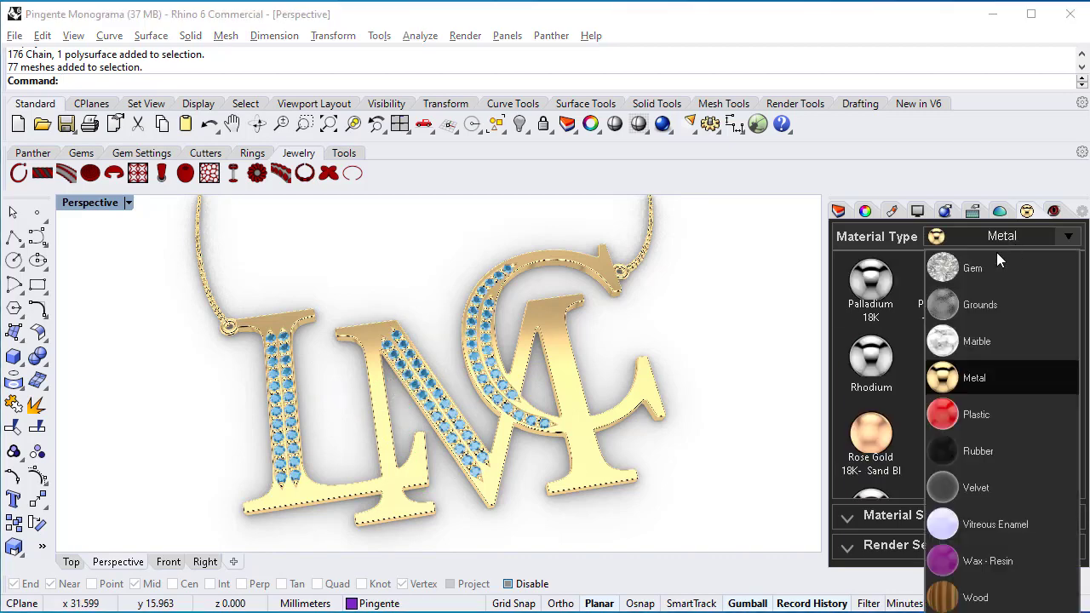
pyautogui.click(979, 305)
pyautogui.scroll(-5, 942, 338)
pyautogui.scroll(-2, 958, 400)
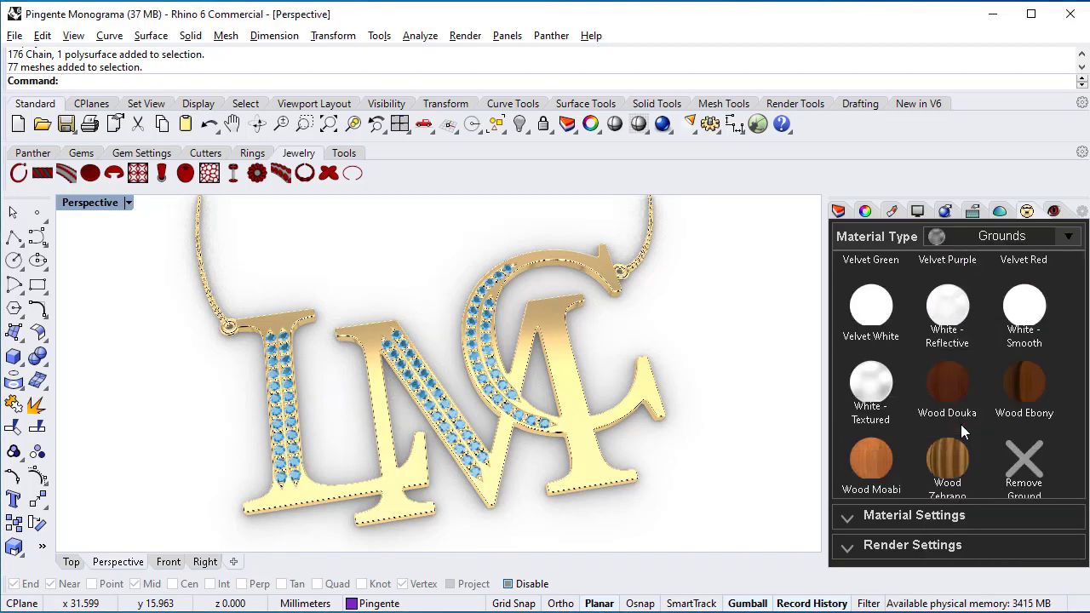
pyautogui.click(870, 302)
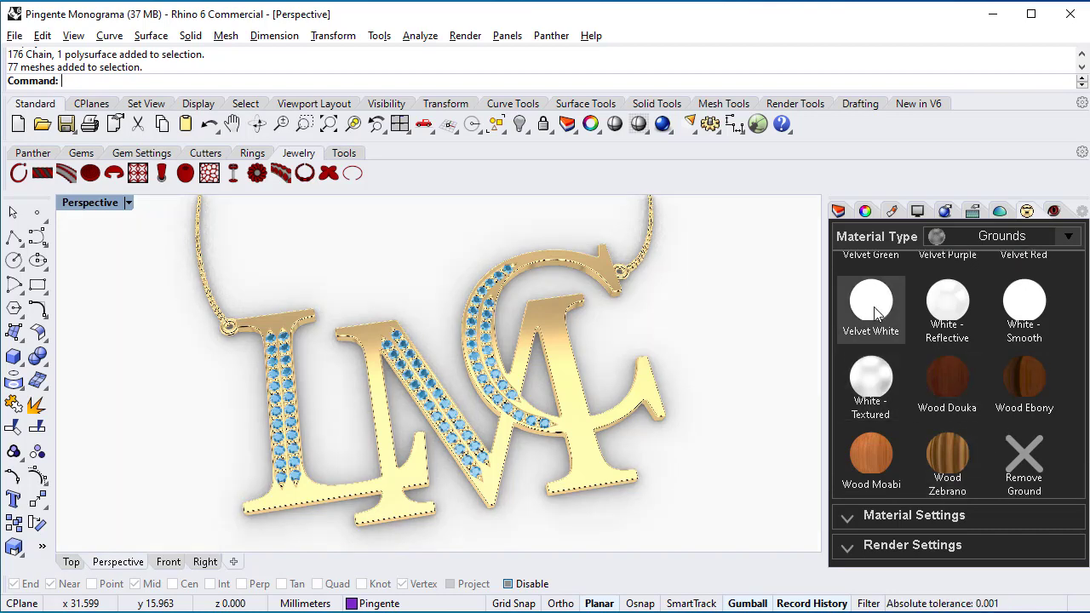
pyautogui.click(128, 204)
pyautogui.click(189, 323)
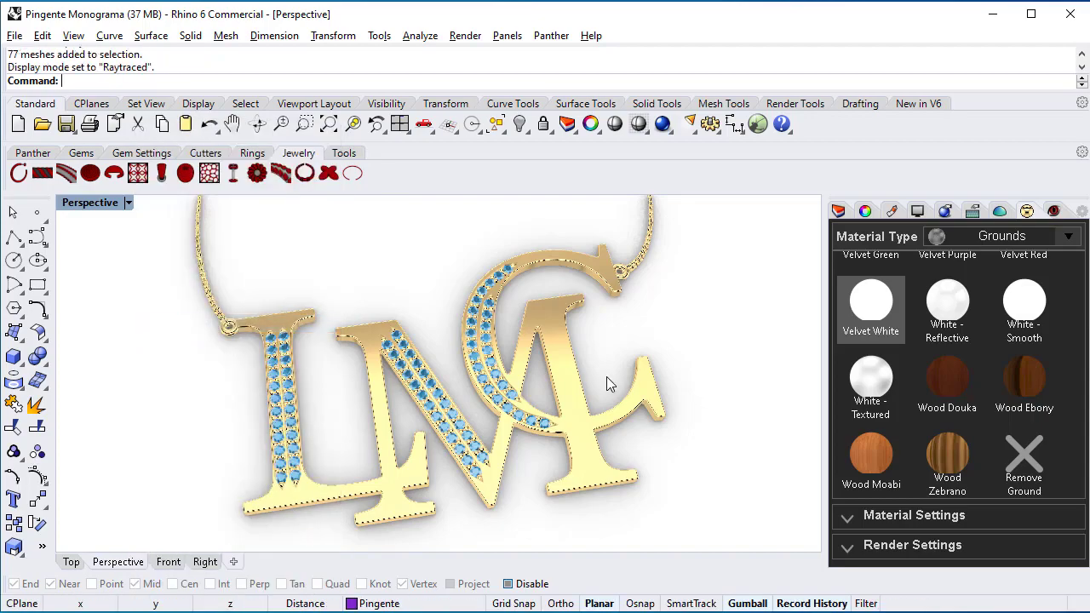